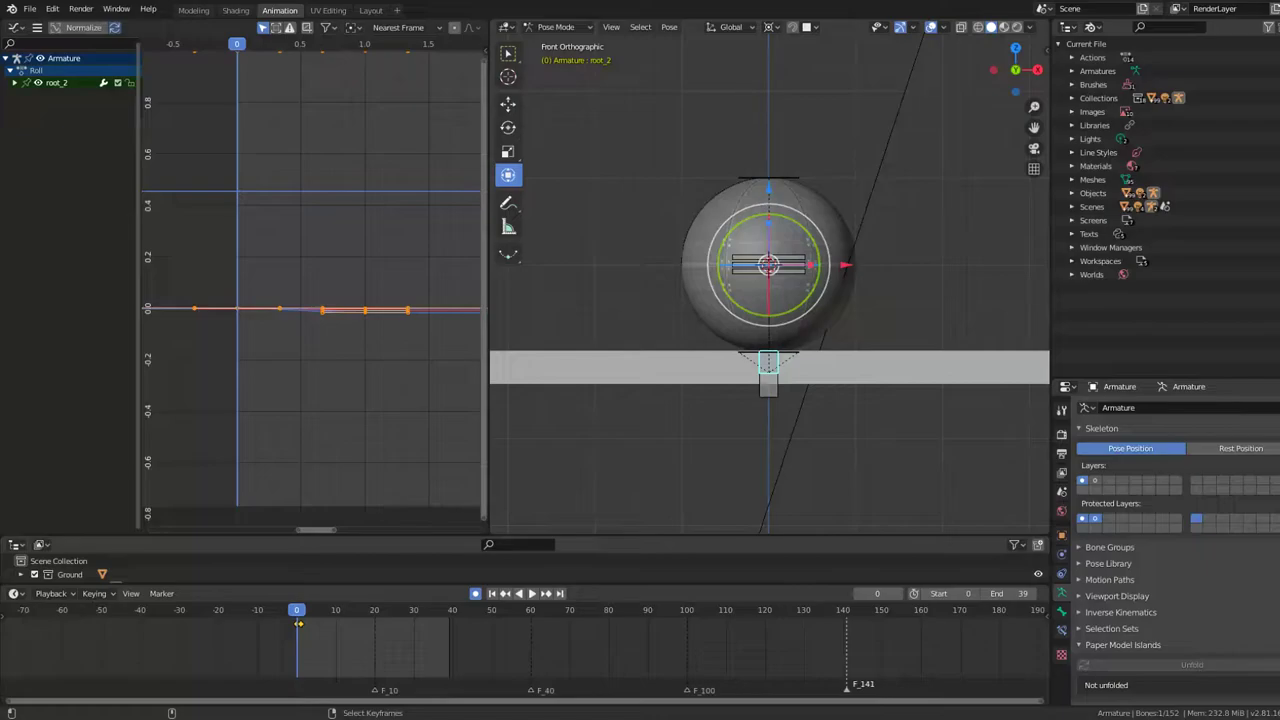
Step: Preview and stop the Roll animation, zoom the viewport, and cancel a trial bone rotation
key(space)
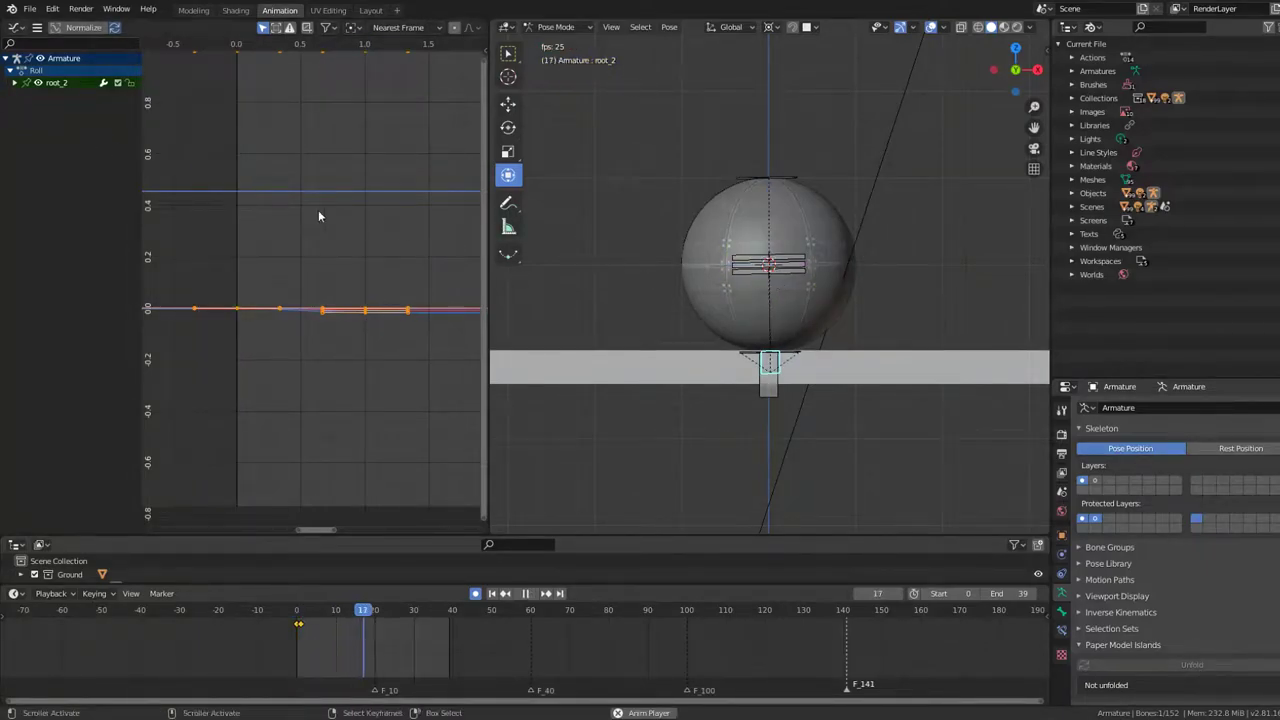
click(171, 196)
scroll(669, 283, up, 3)
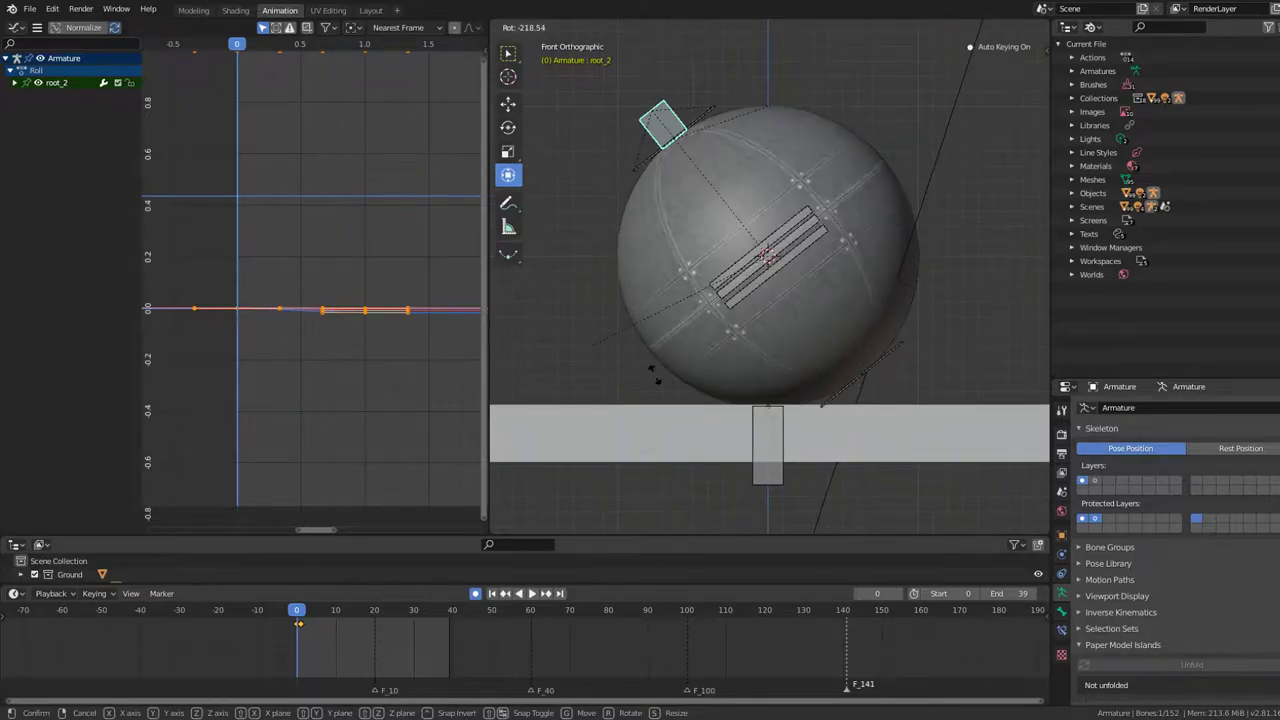
key(Escape)
Step: Switch to the Action Editor and key root_2 rotated -5° at frame 2
click(16, 28)
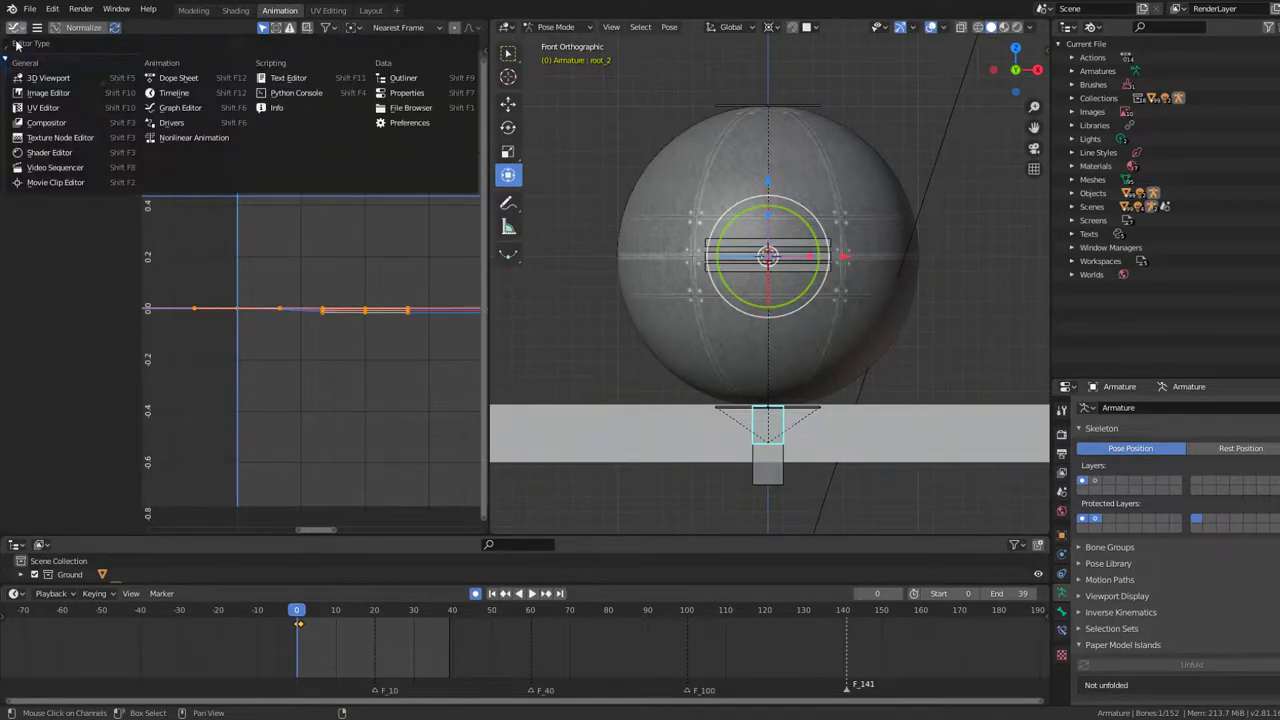
click(156, 79)
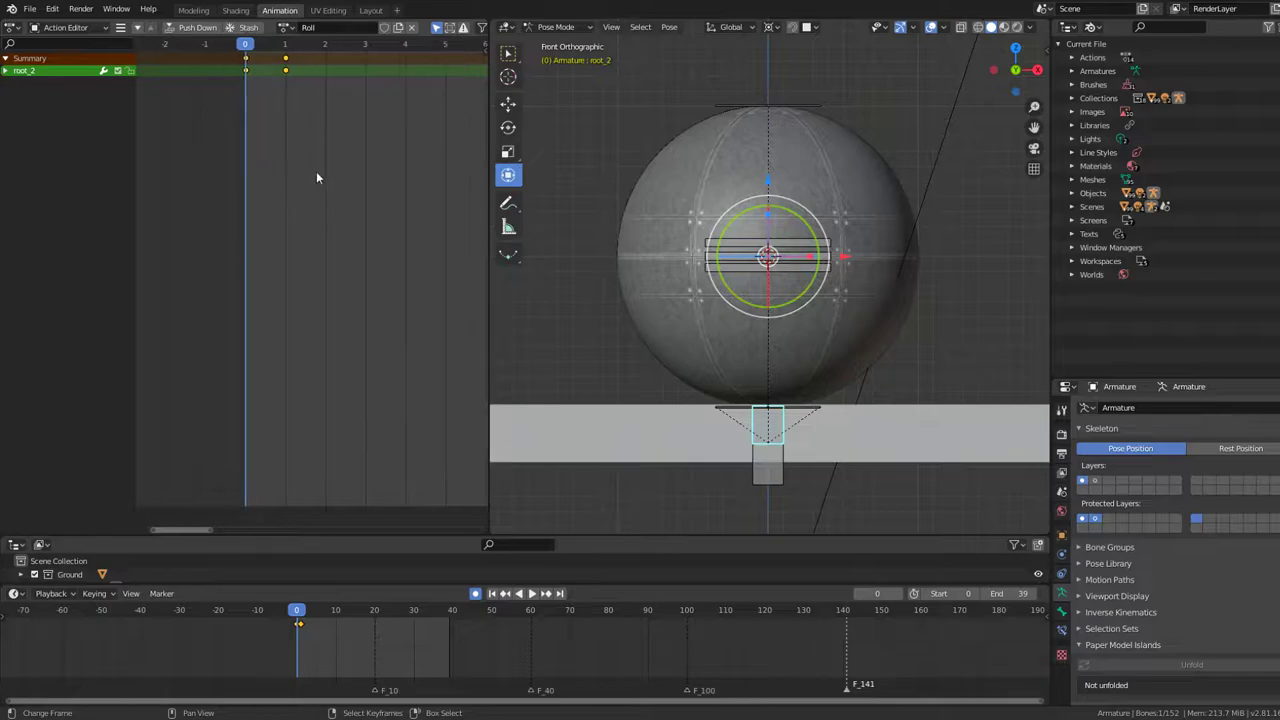
click(324, 112)
text(r)
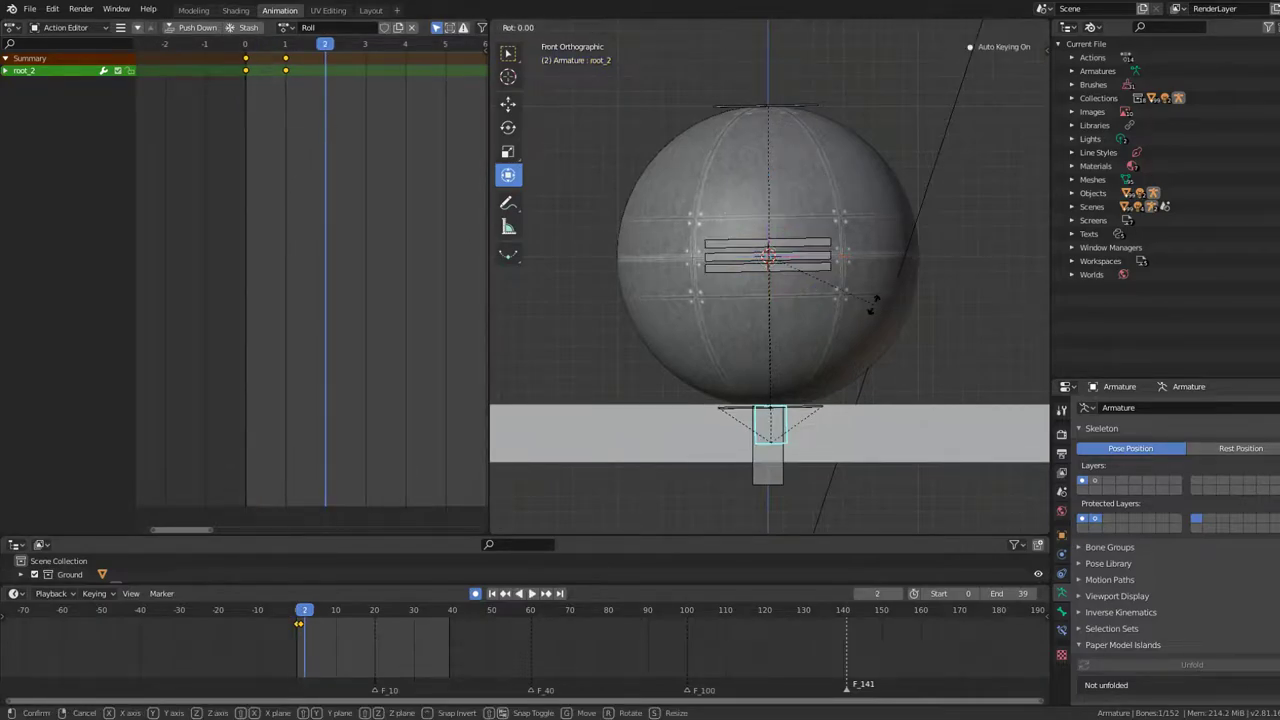
text(-5)
key(Return)
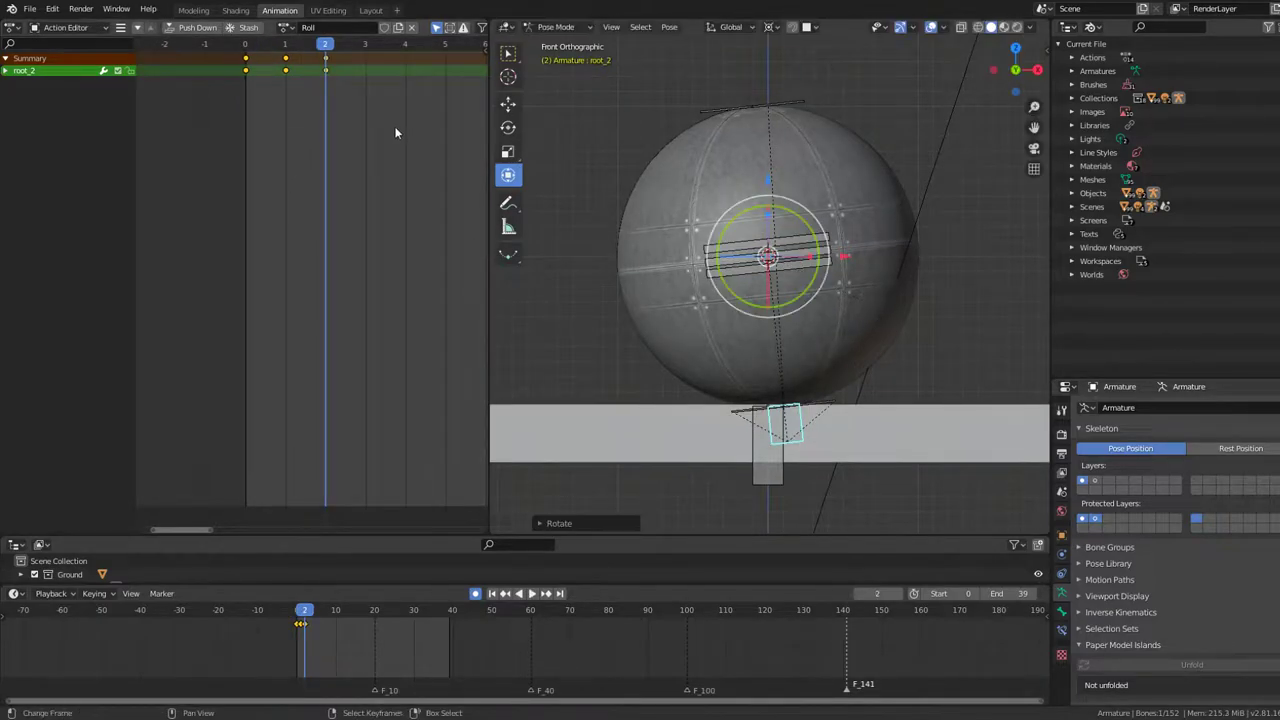
Step: Key further -5° rotations of root_2 at frames 3 and 4
click(368, 133)
text(r)
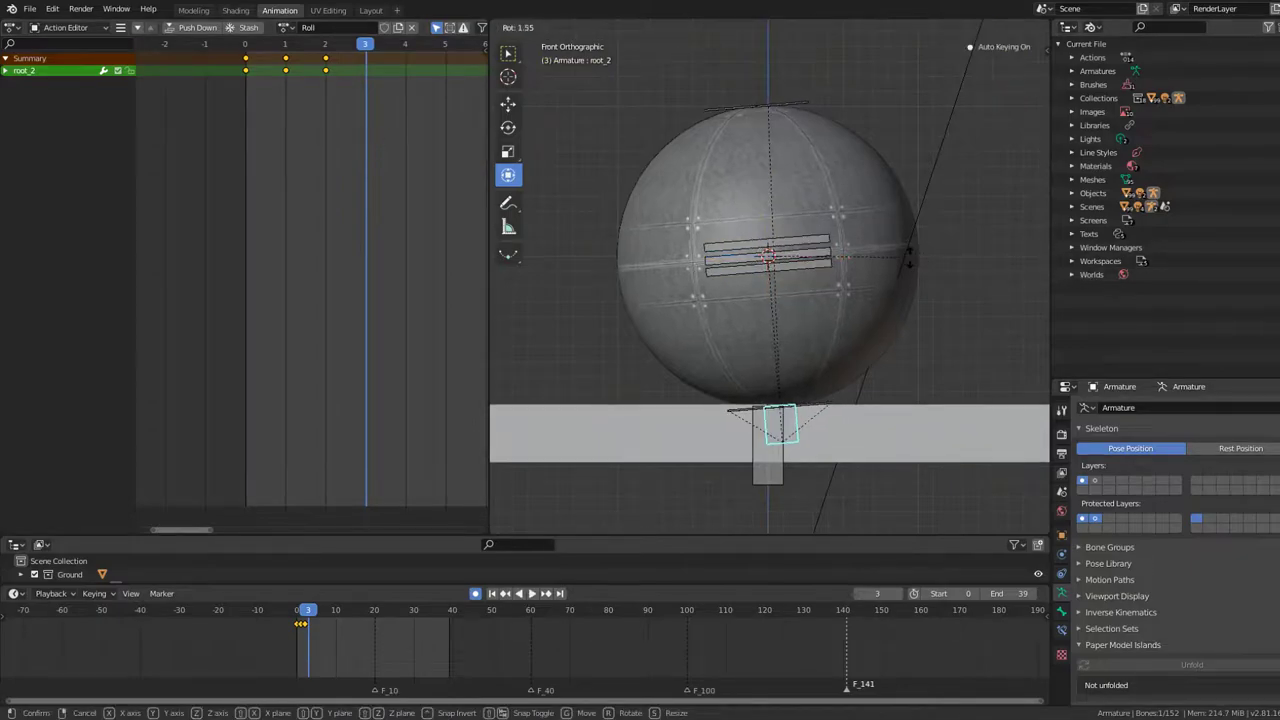
text(-5)
key(Return)
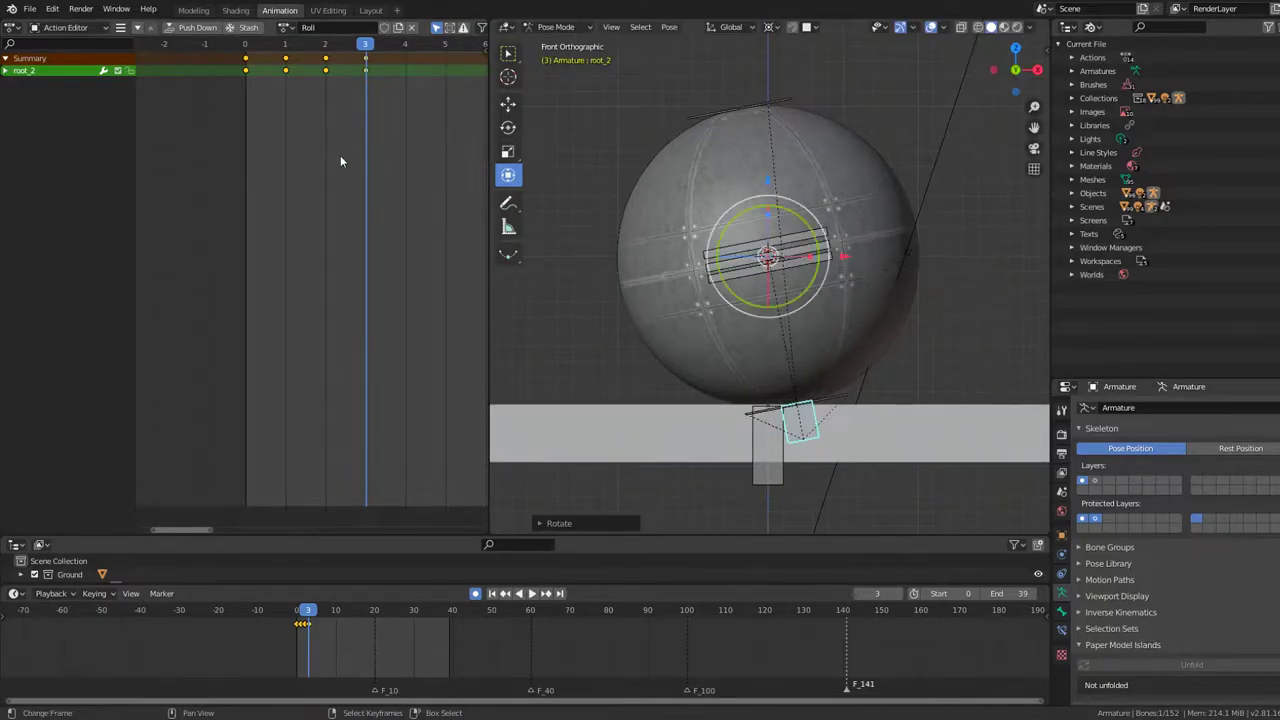
middle_drag(340, 155, 296, 125)
click(331, 113)
key(r)
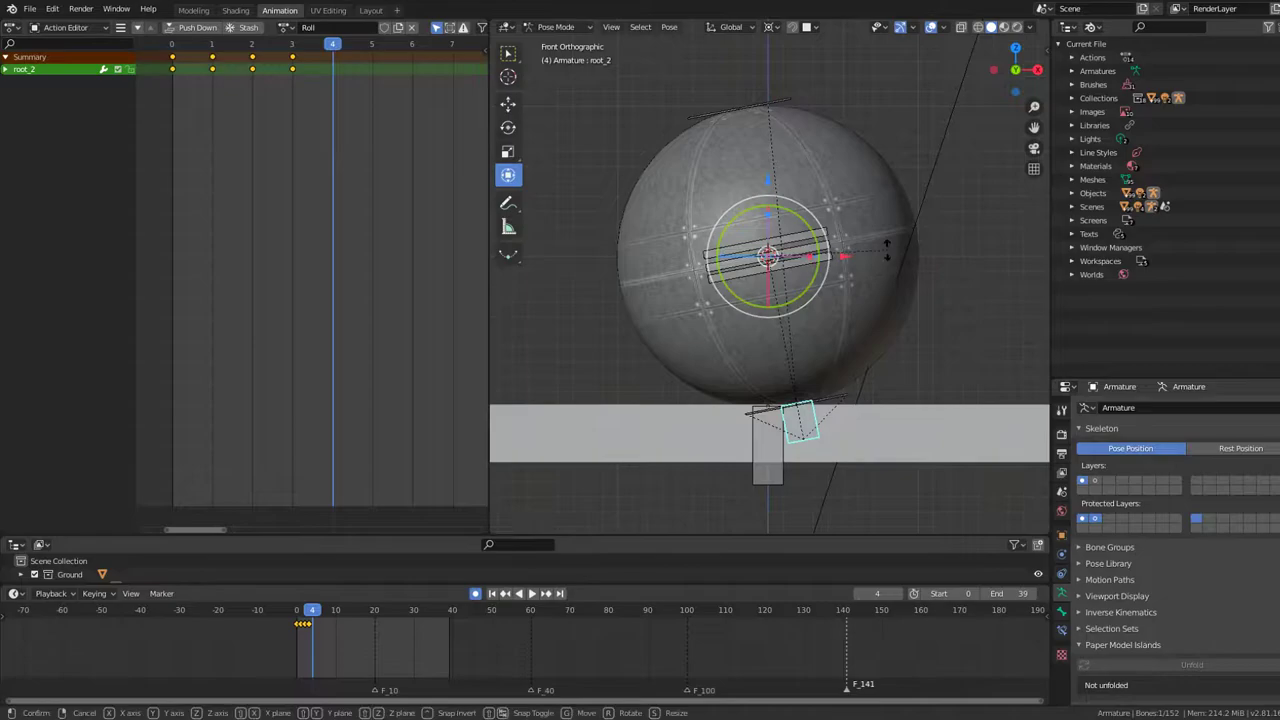
click(860, 270)
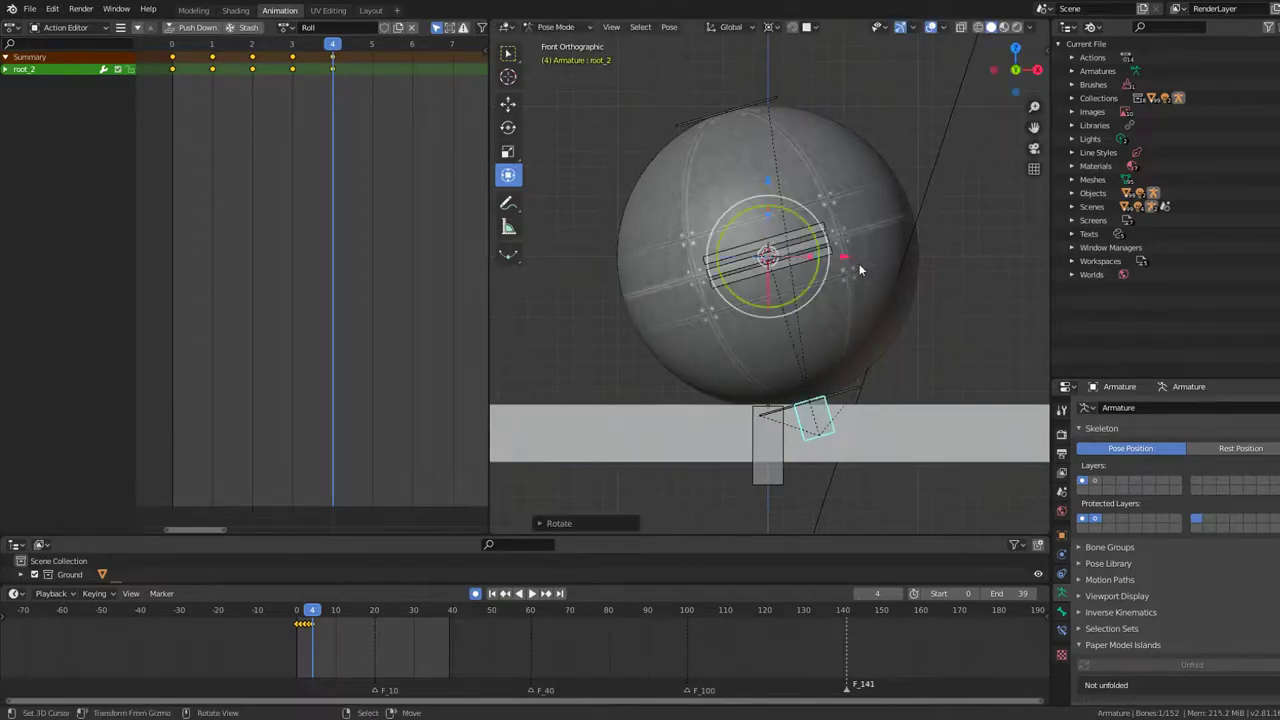
Step: Key the rotation at frame 5 and play back the roll to check it
click(371, 117)
key(r)
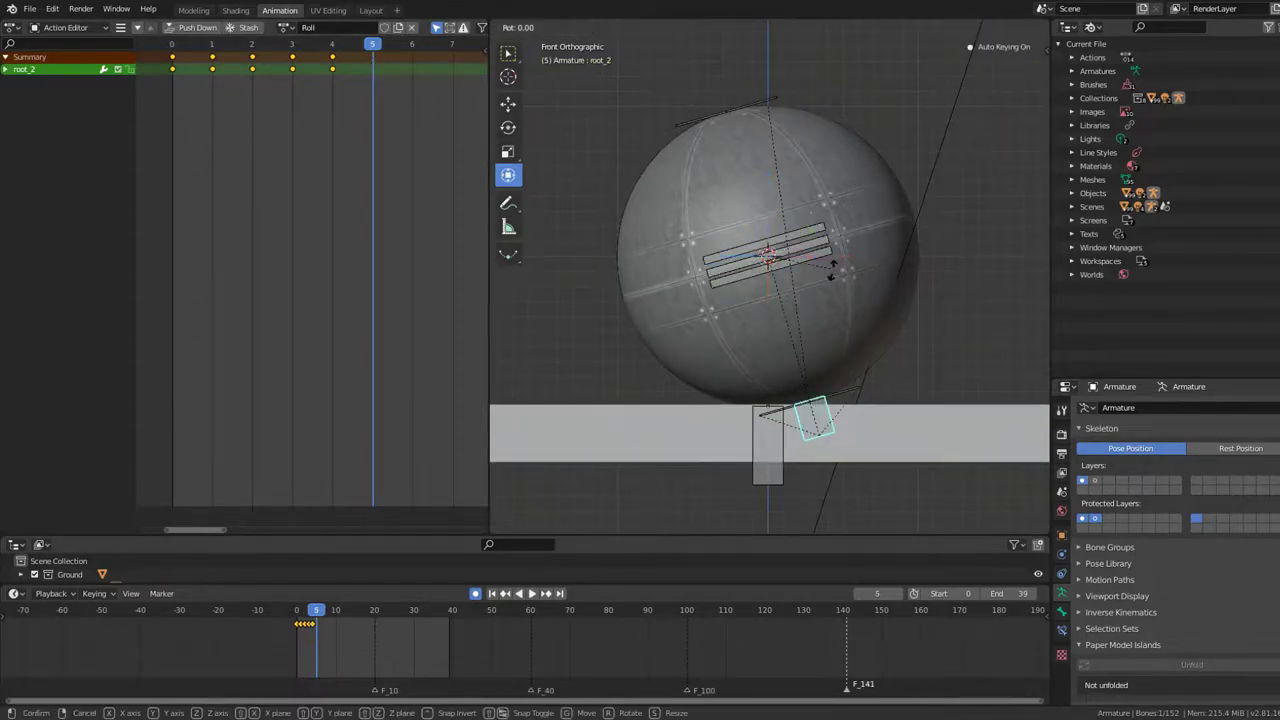
click(833, 277)
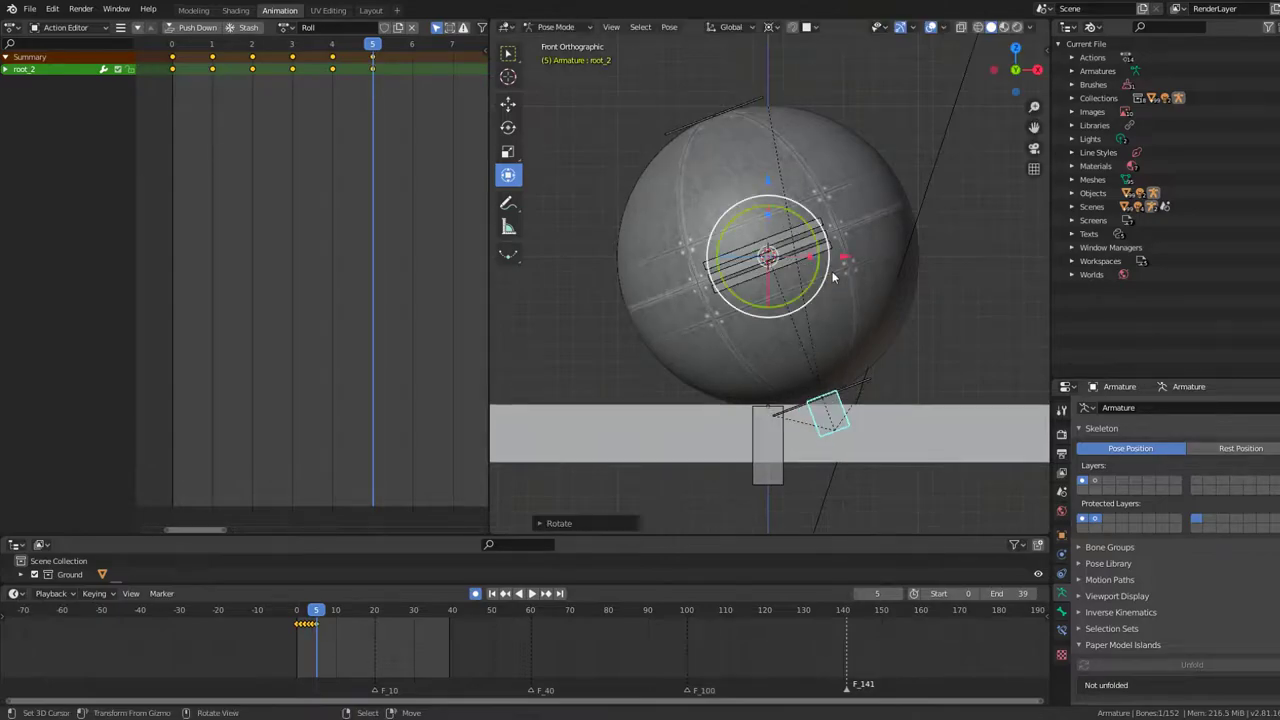
key(space)
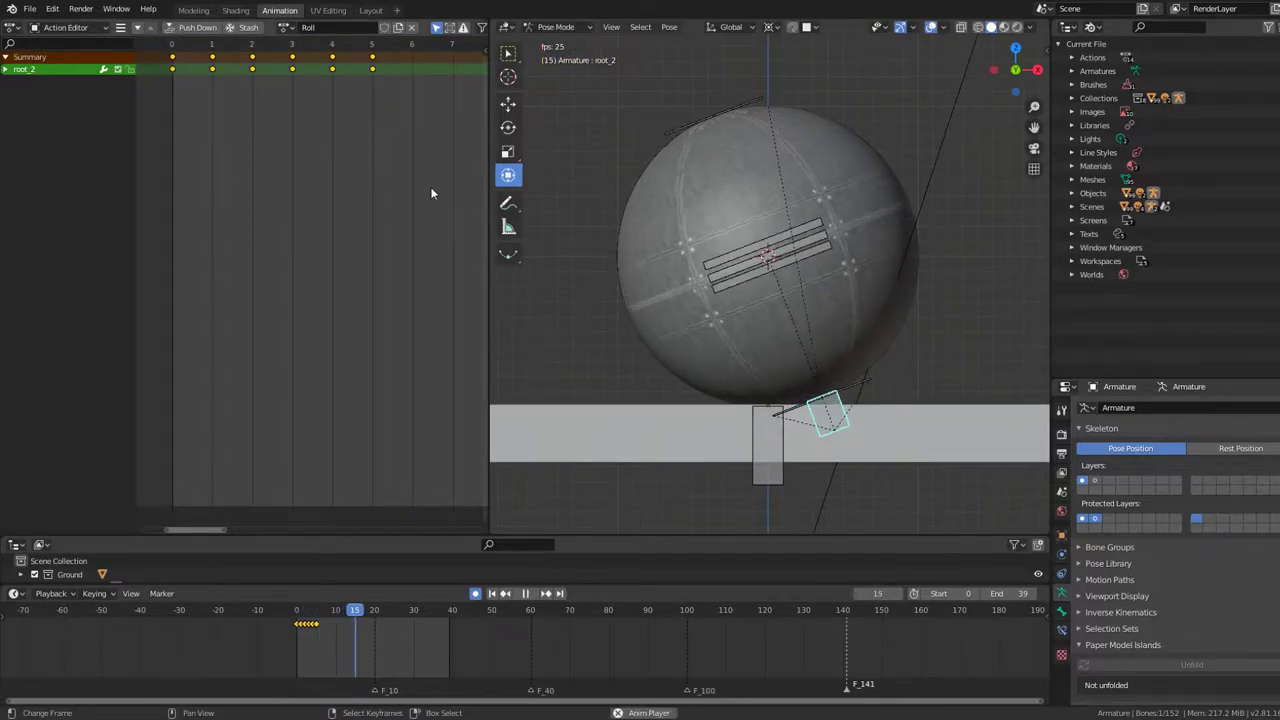
key(Escape)
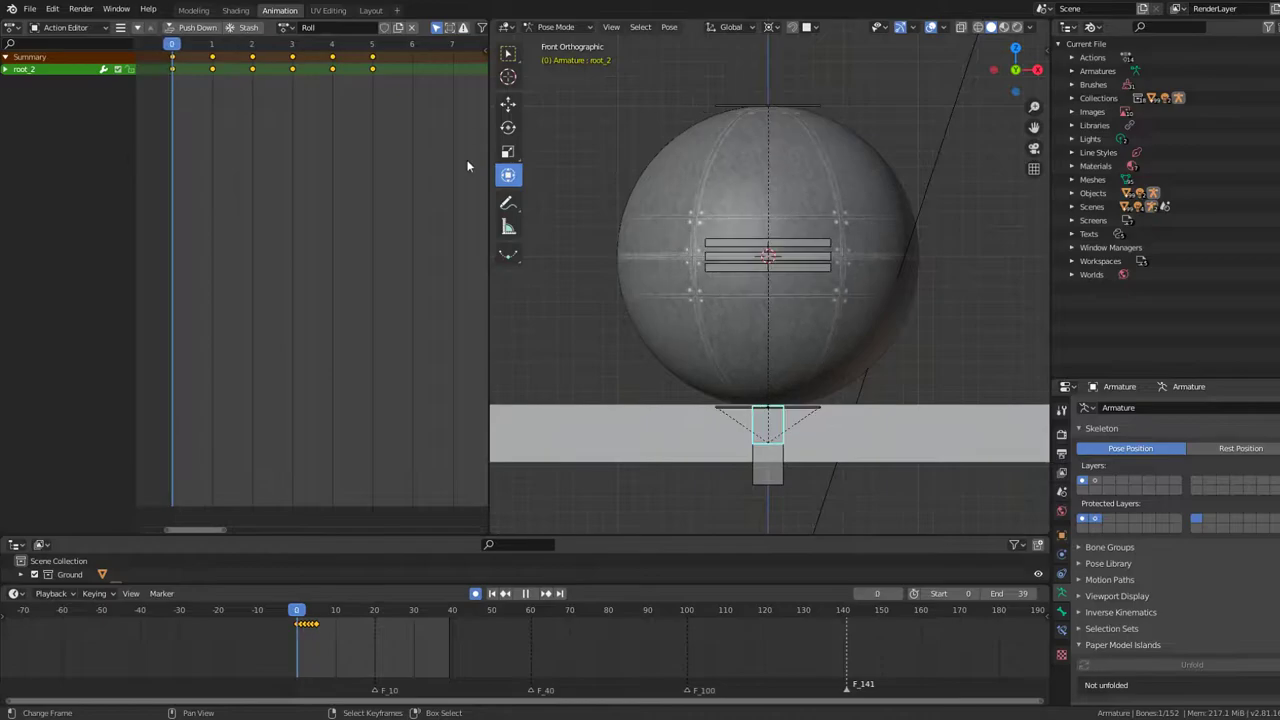
click(13, 28)
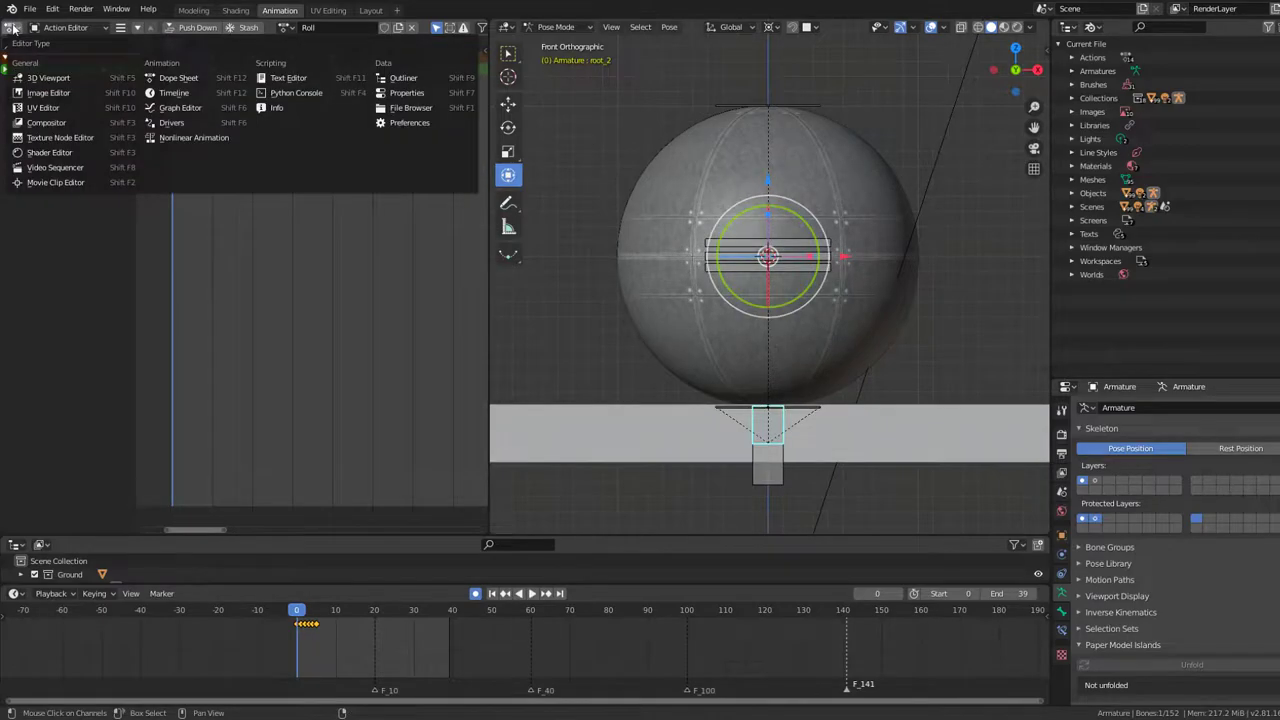
Step: Show the rotation curves in the Graph Editor and make them cyclic
click(181, 108)
key(Home)
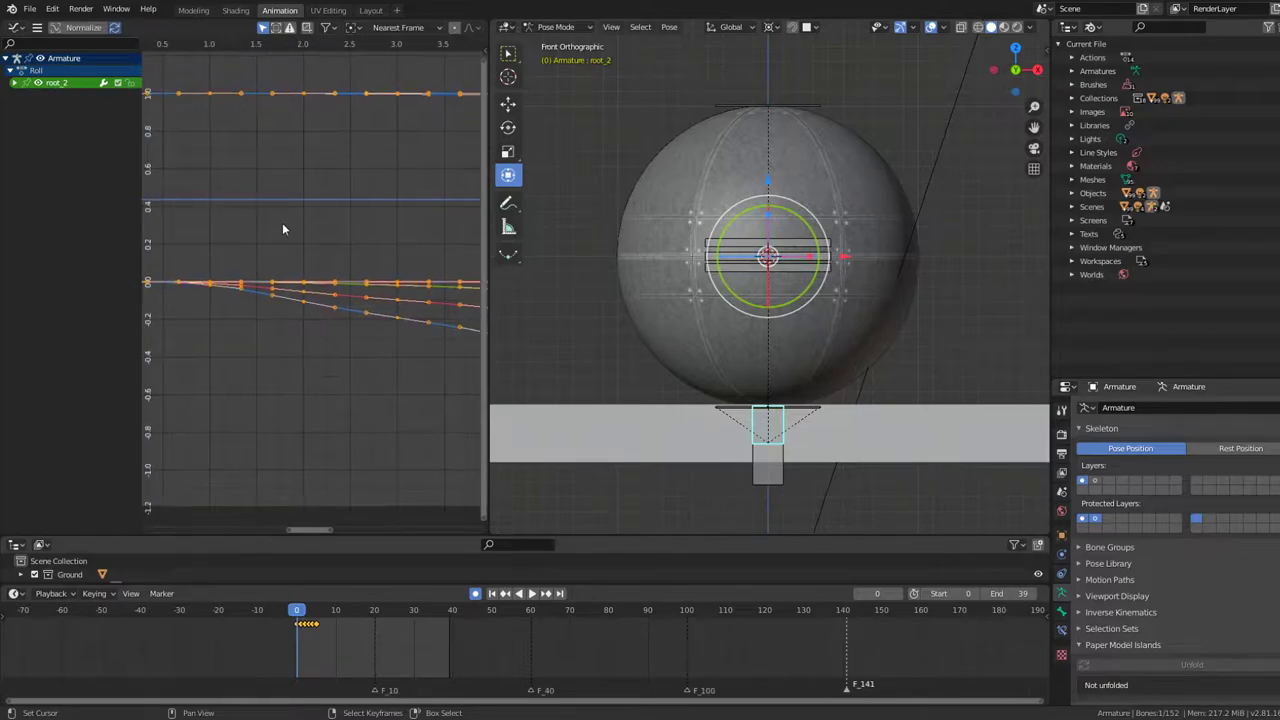
key(shift+e)
click(285, 255)
key(Home)
scroll(417, 226, down, 3)
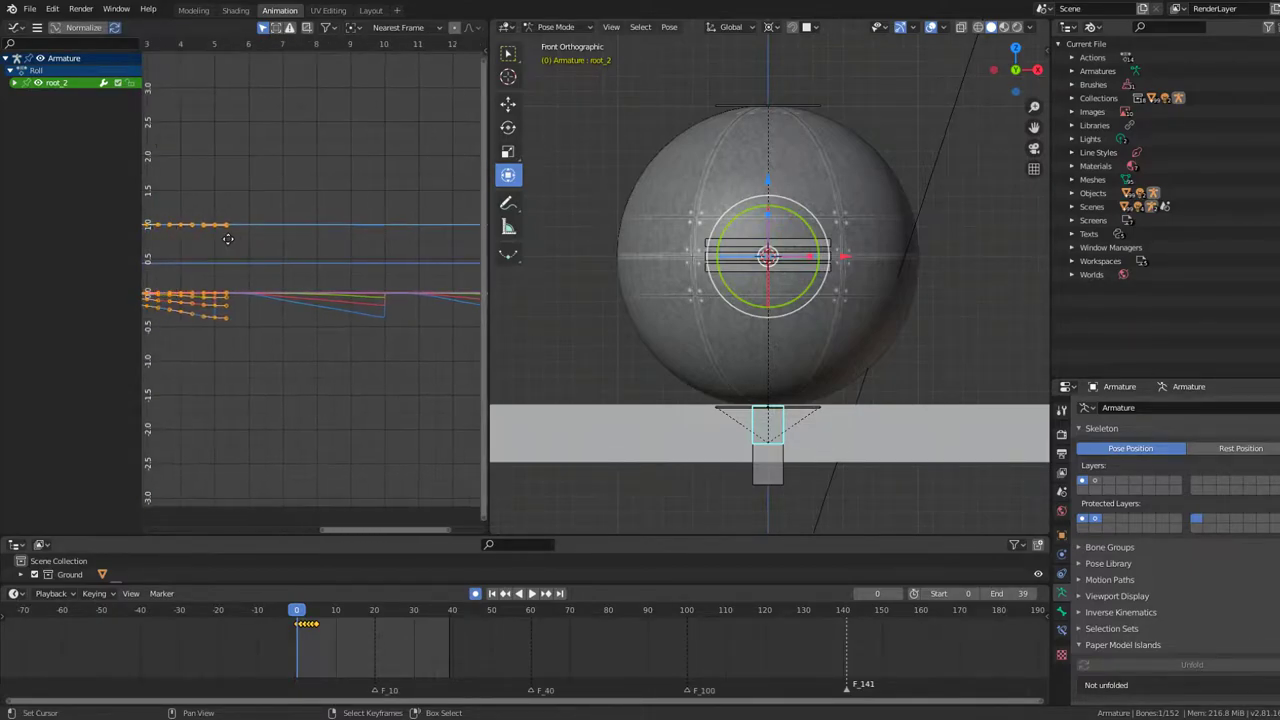
Step: Try other extrapolation modes, settle on extending curves past the last key, and play
key(shift+e)
click(268, 255)
key(shift+e)
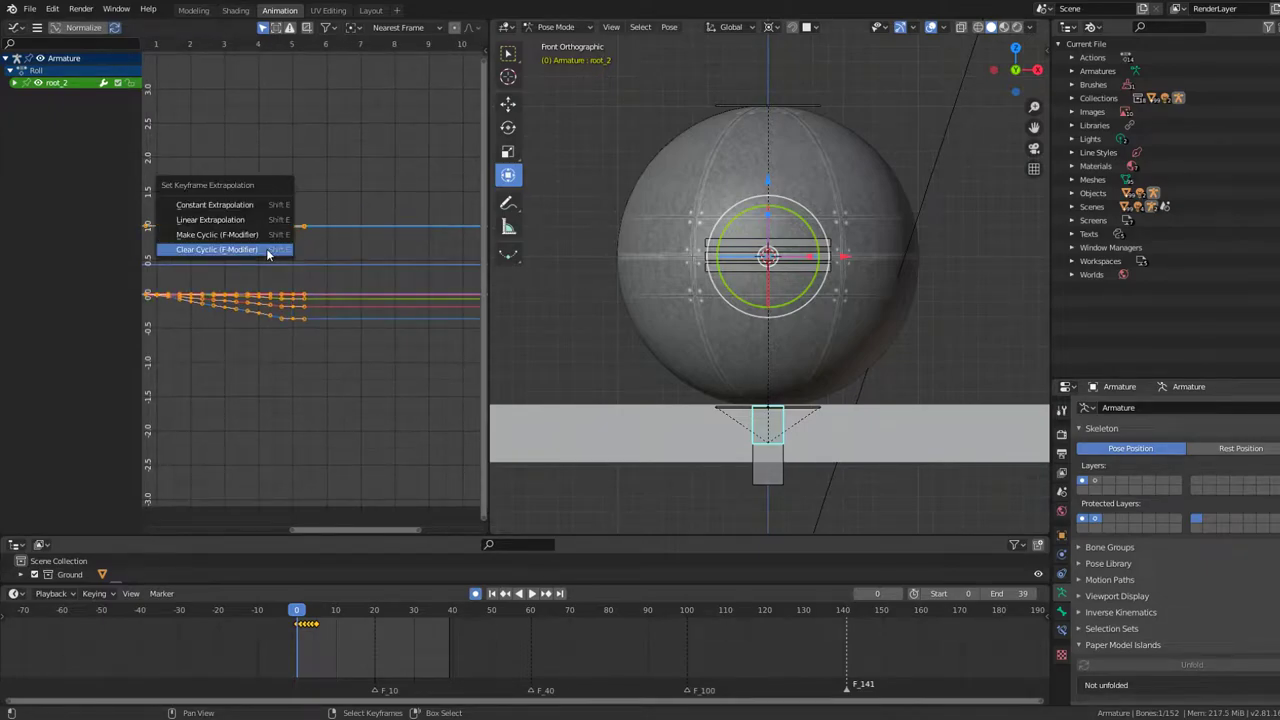
click(268, 238)
key(shift+e)
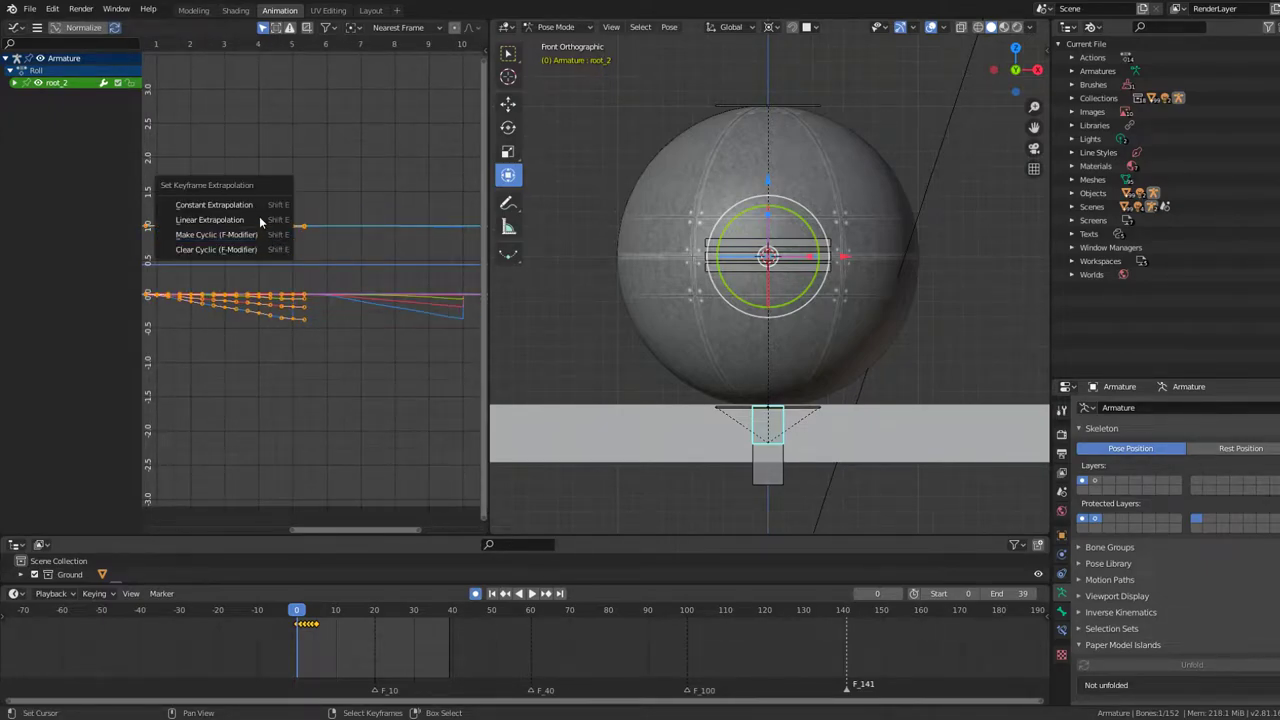
click(260, 221)
key(shift+e)
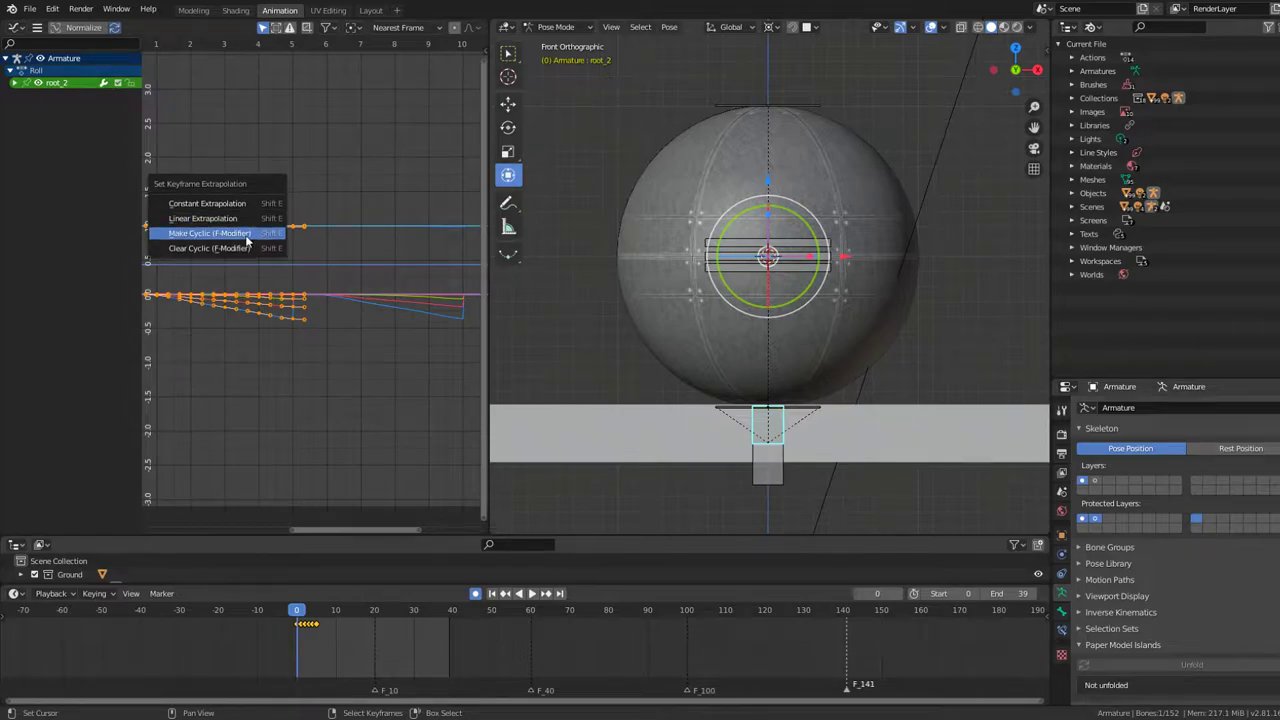
click(245, 241)
key(shift+e)
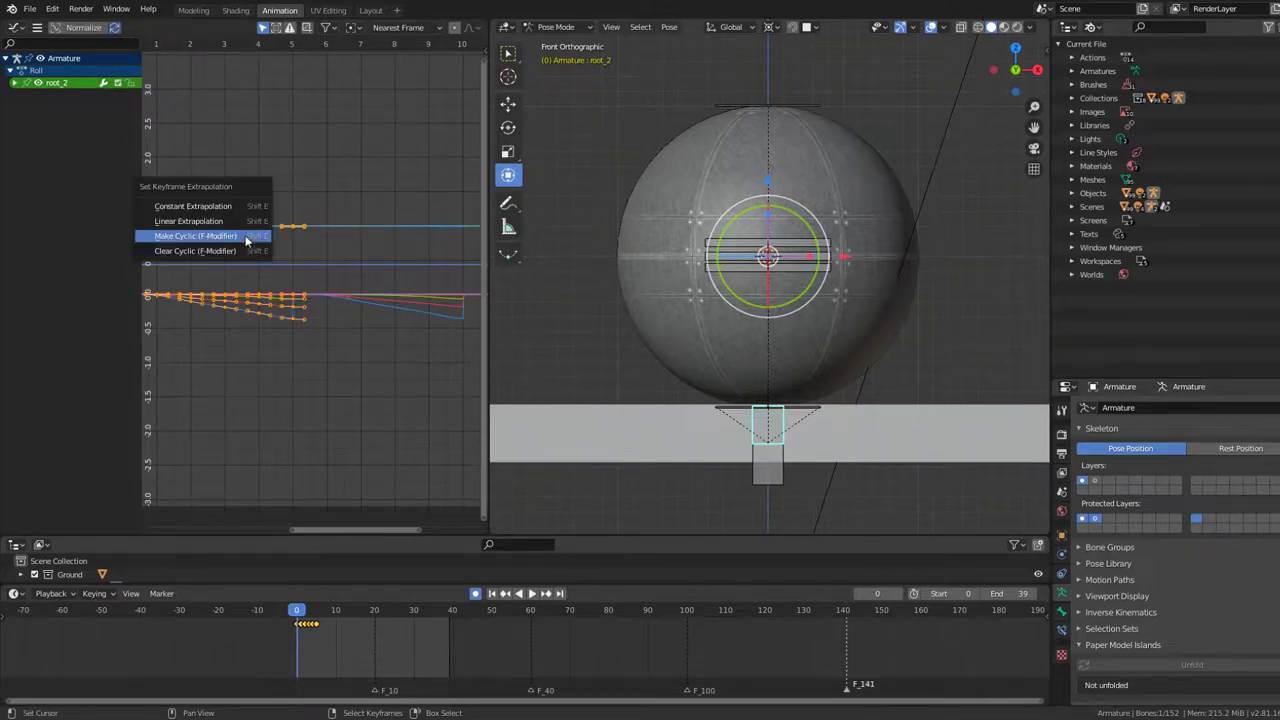
click(235, 250)
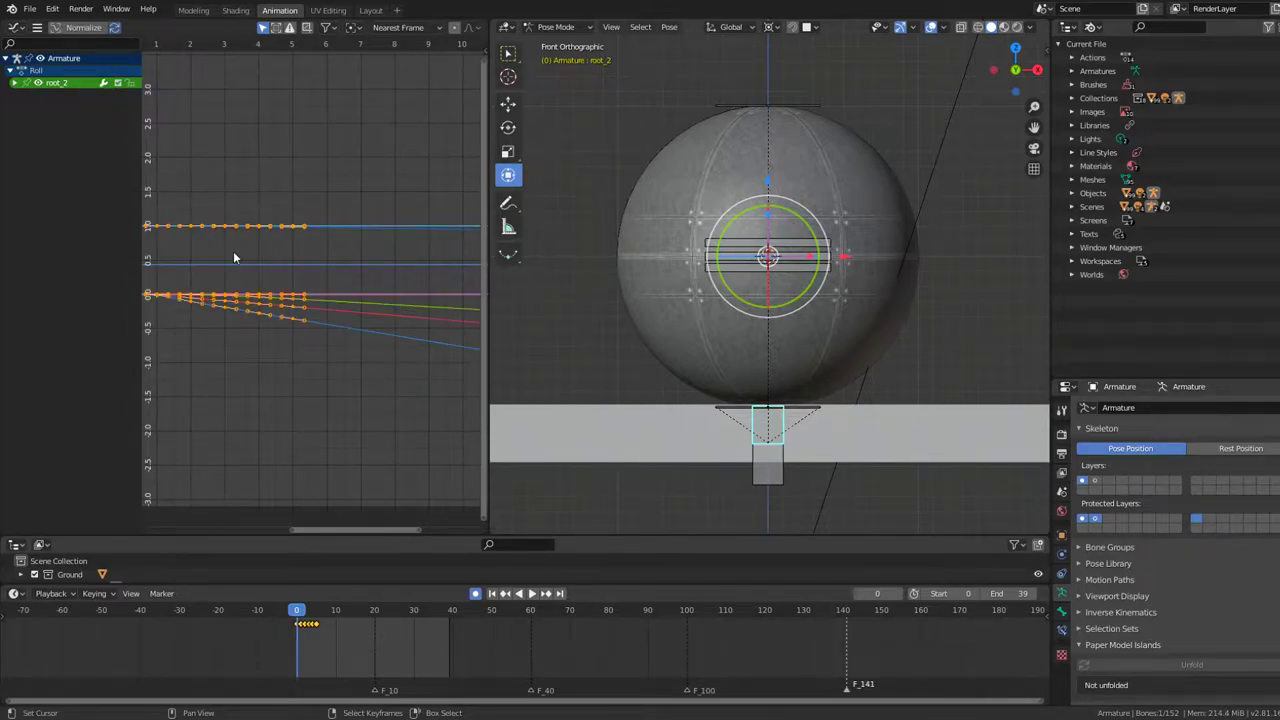
key(Home)
key(space)
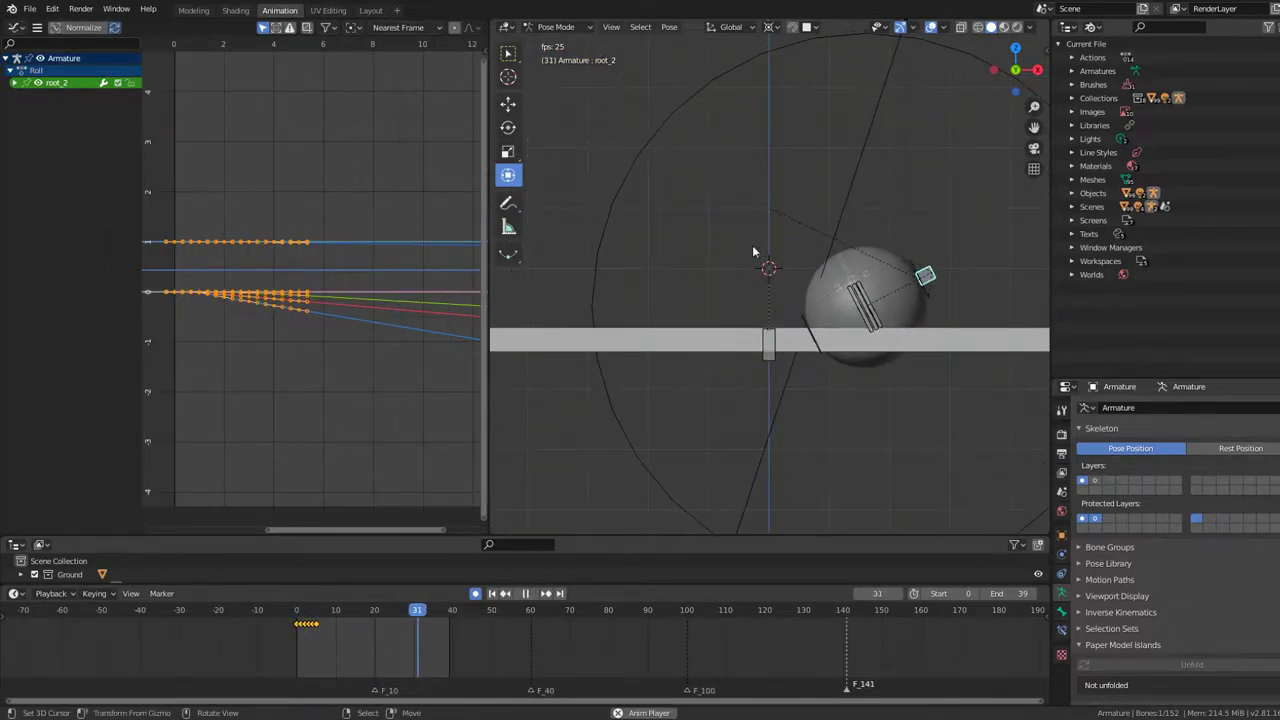
Step: Stop playback, jump back to frame 0, and frame the sphere in view
key(space)
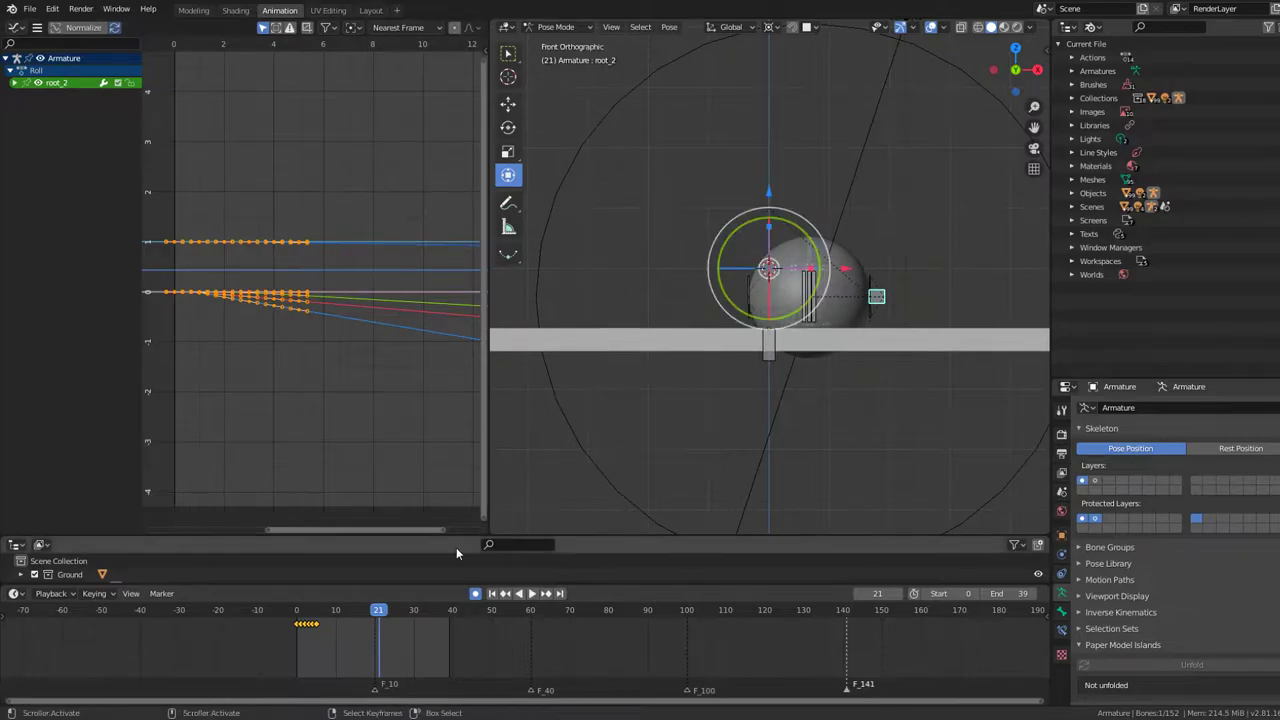
key(shift+Left)
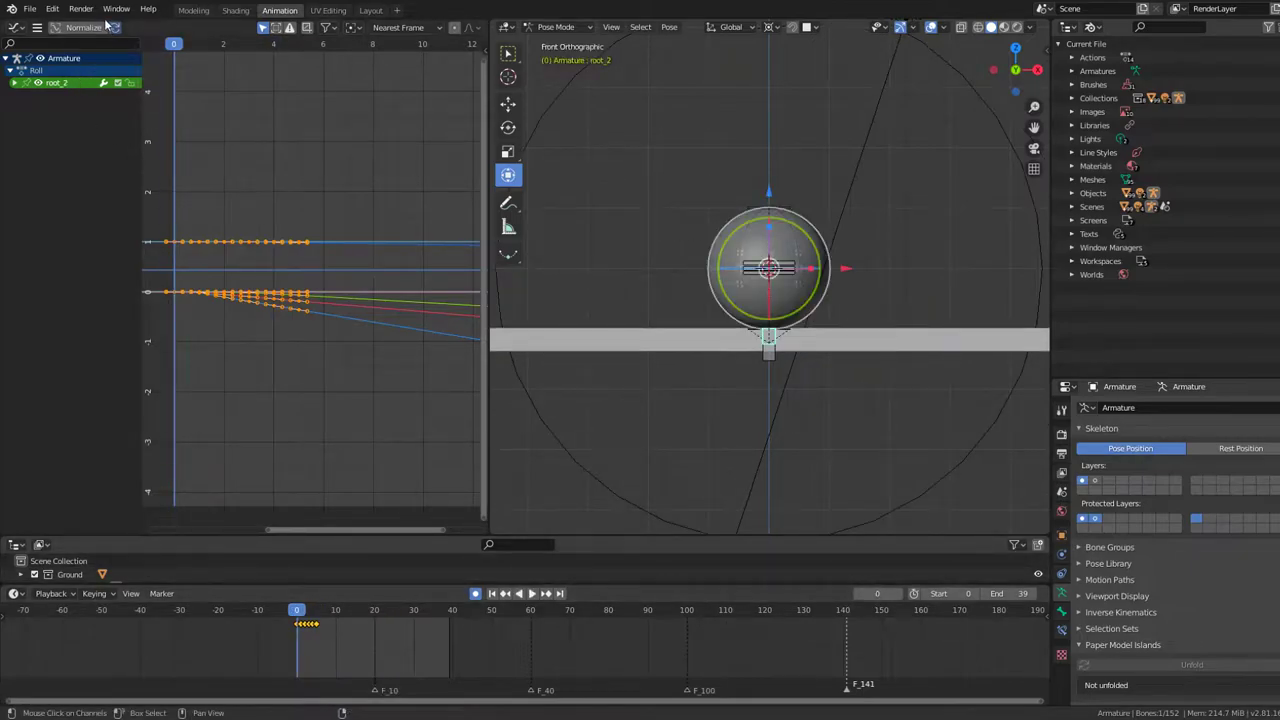
key(Home)
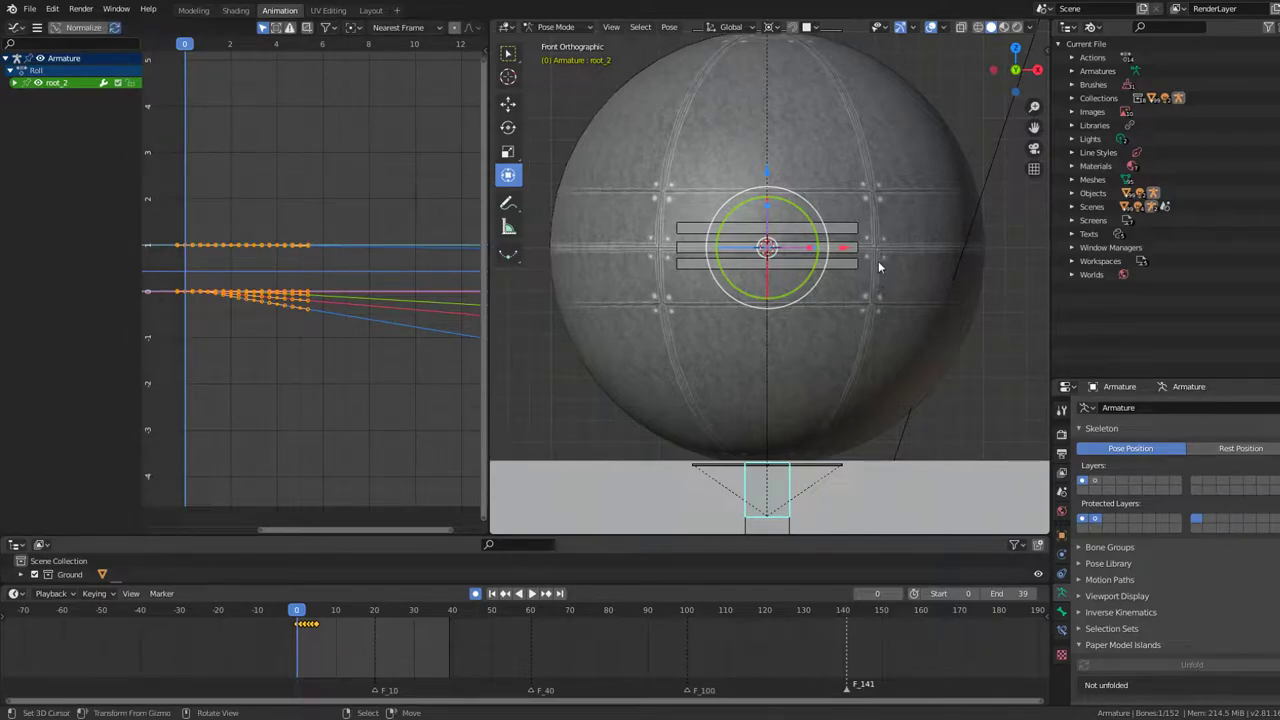
Step: Test the Body bone with a trial rotate and move, cancelling both
click(831, 248)
key(r)
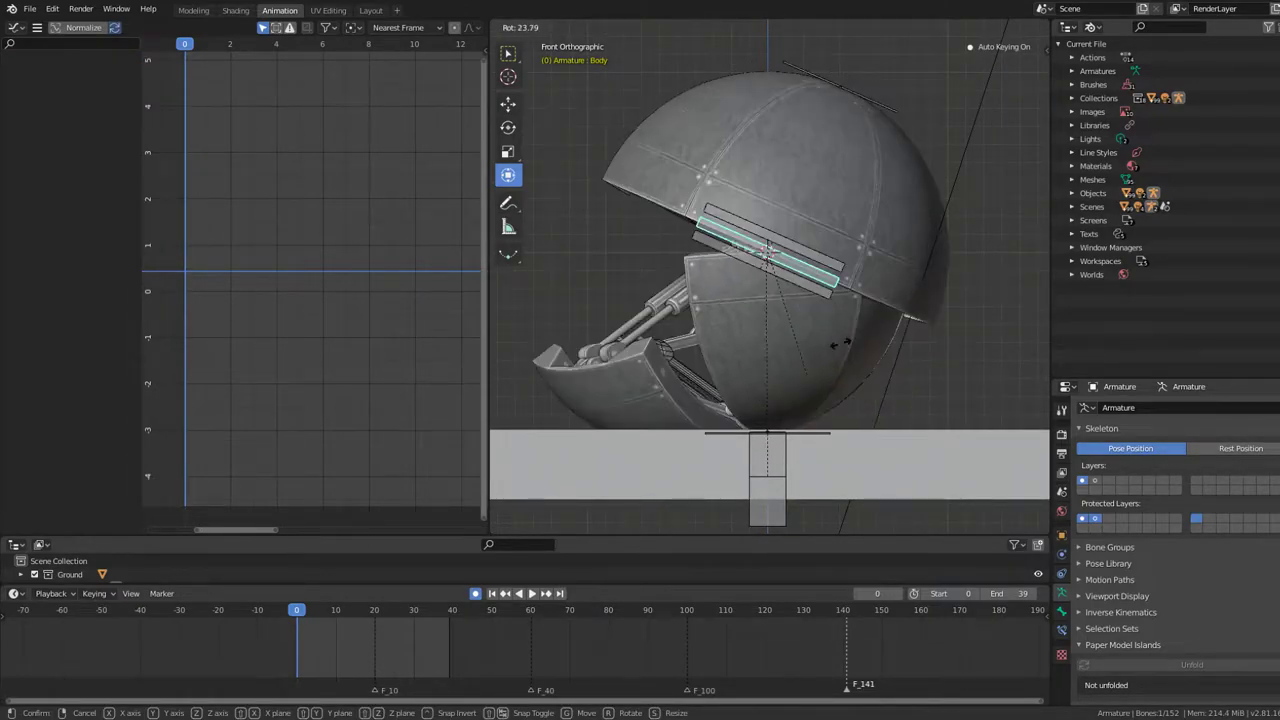
key(Escape)
key(g)
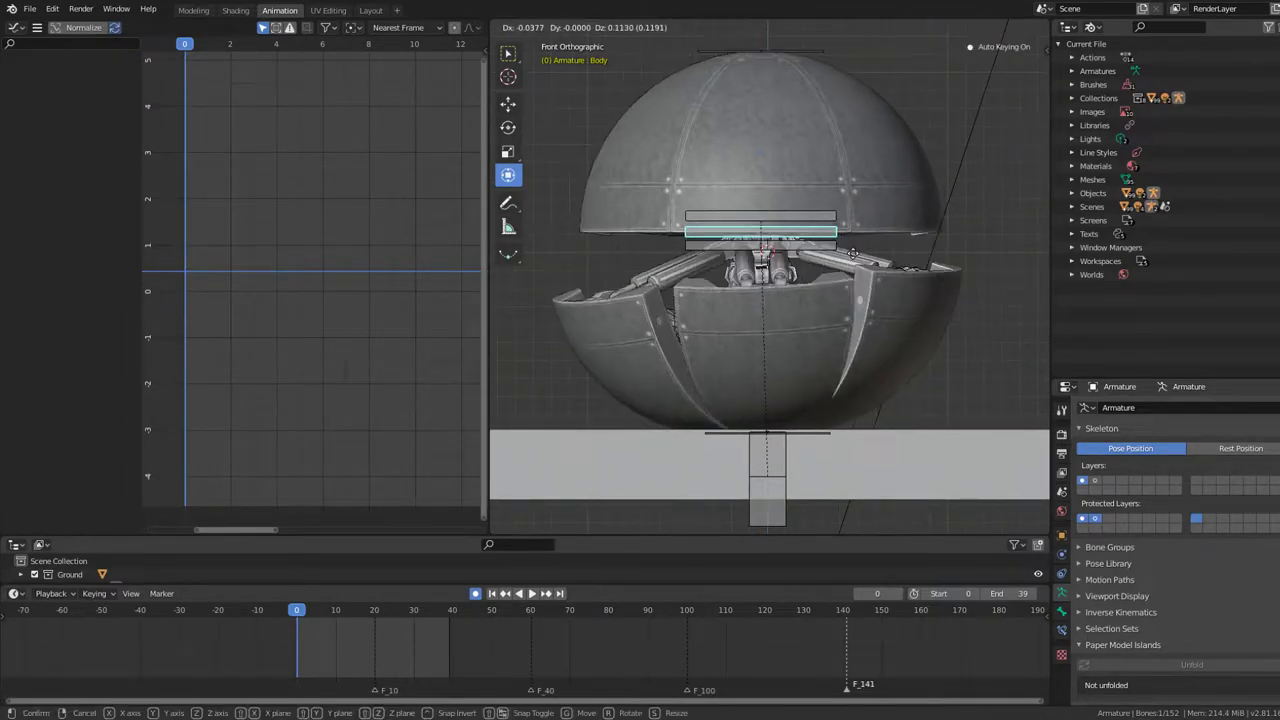
key(Escape)
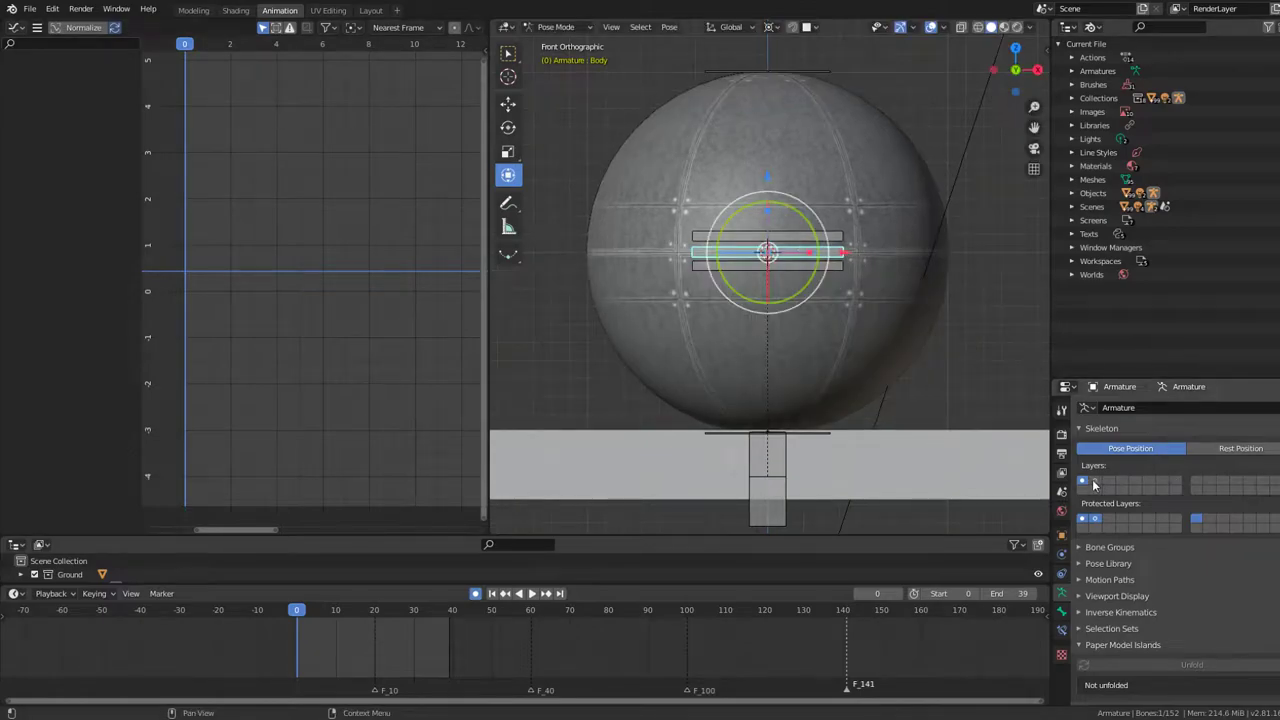
Step: Show the second bone layer and hide the Leg11.016 bone
click(1094, 484)
click(805, 252)
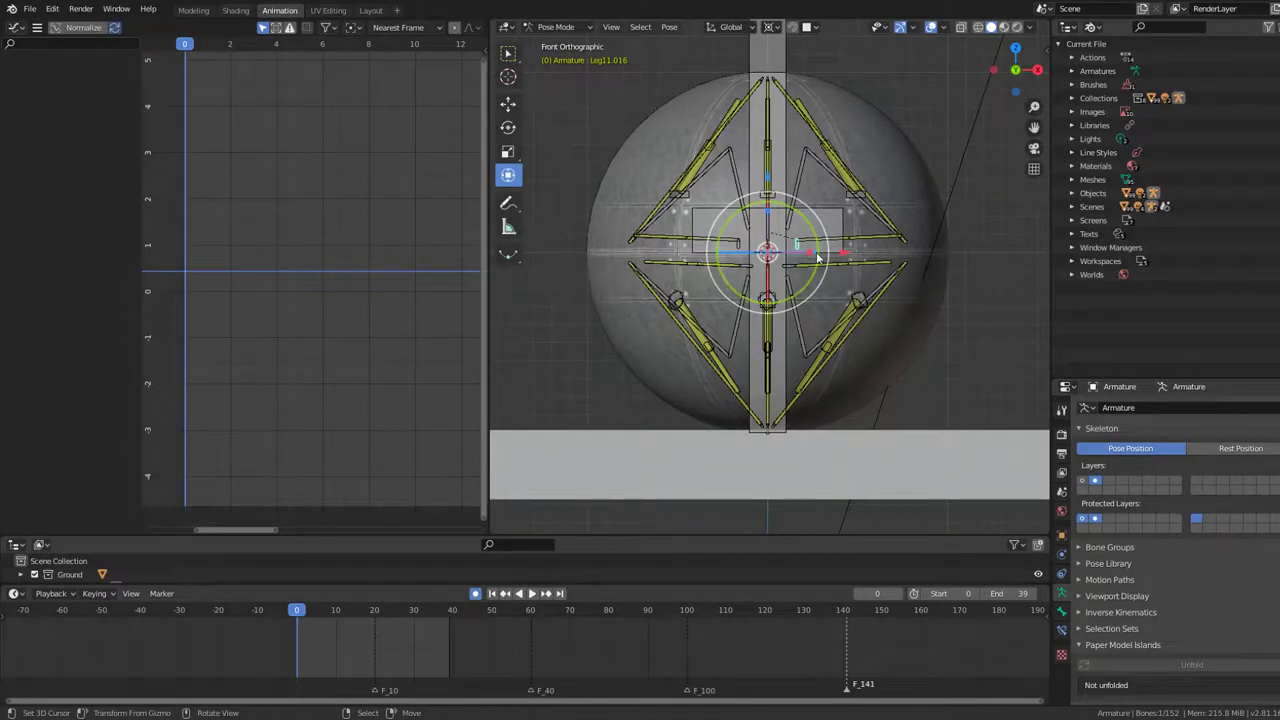
key(r)
key(Escape)
key(h)
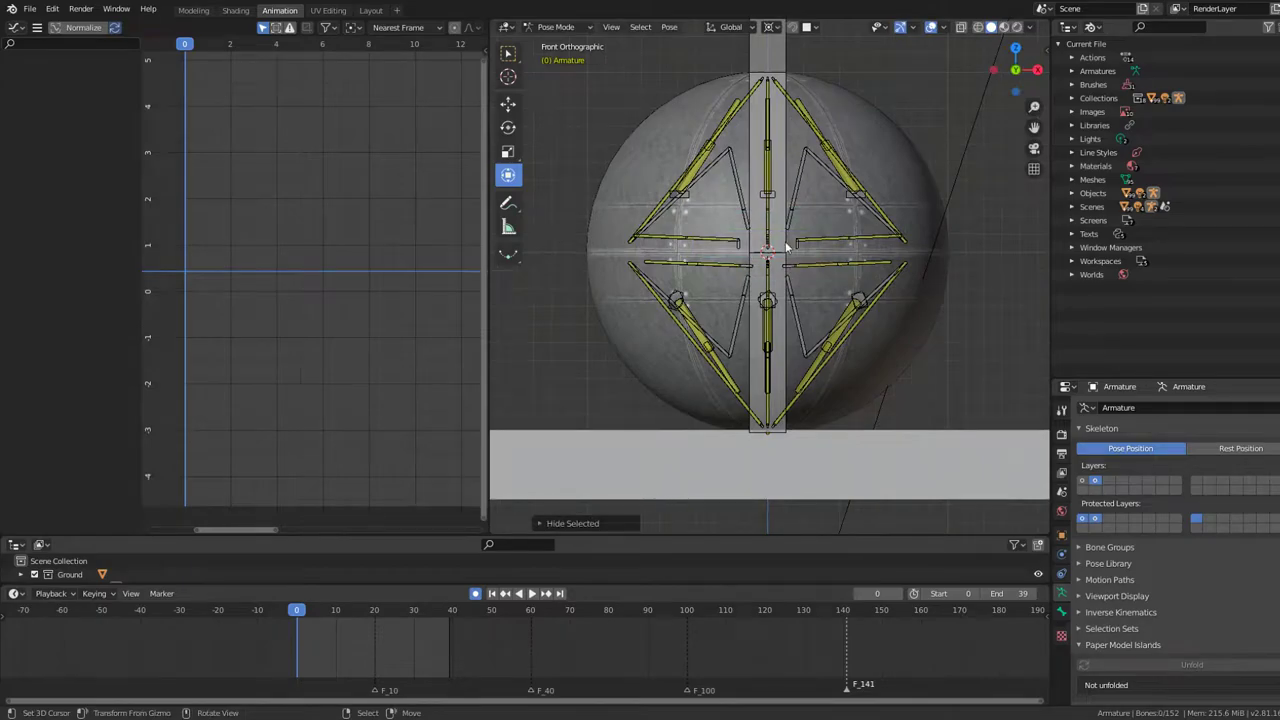
Step: Test and hide the tall box bone, then test-move the sphere leg mesh
click(786, 247)
key(g)
scroll(840, 230, down, 4)
key(r)
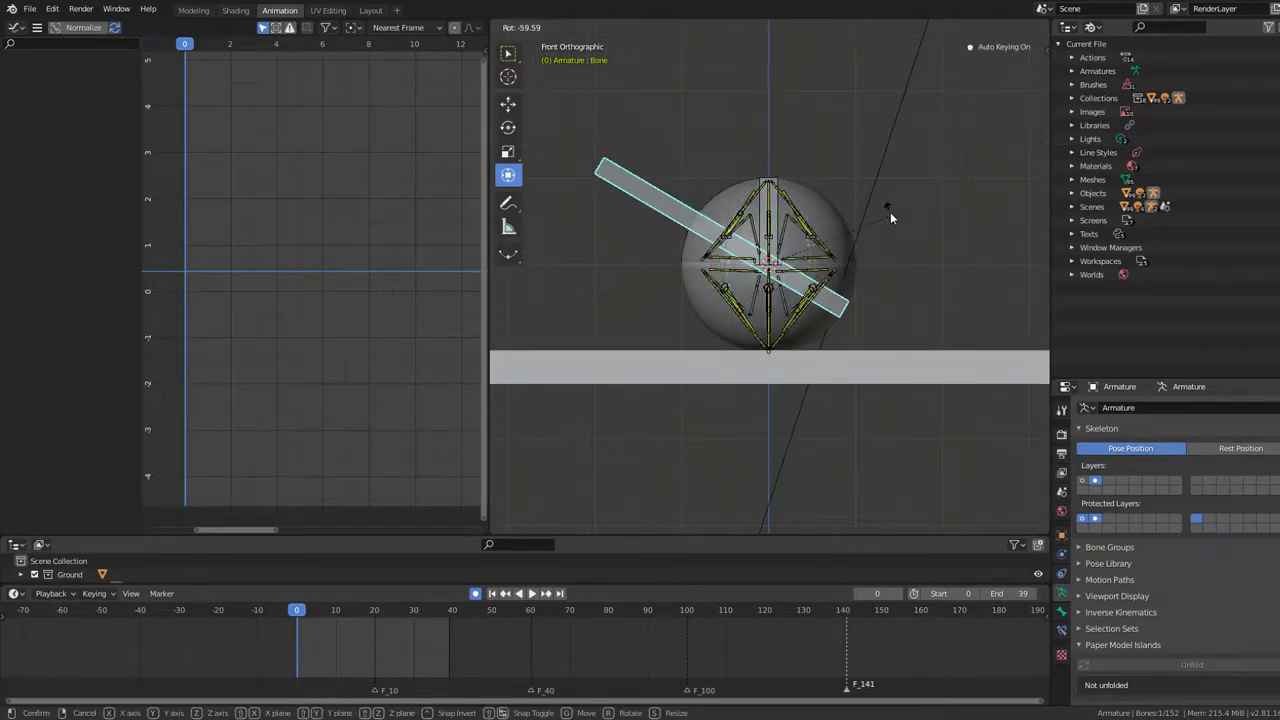
key(Escape)
key(h)
scroll(837, 266, up, 5)
click(787, 237)
key(g)
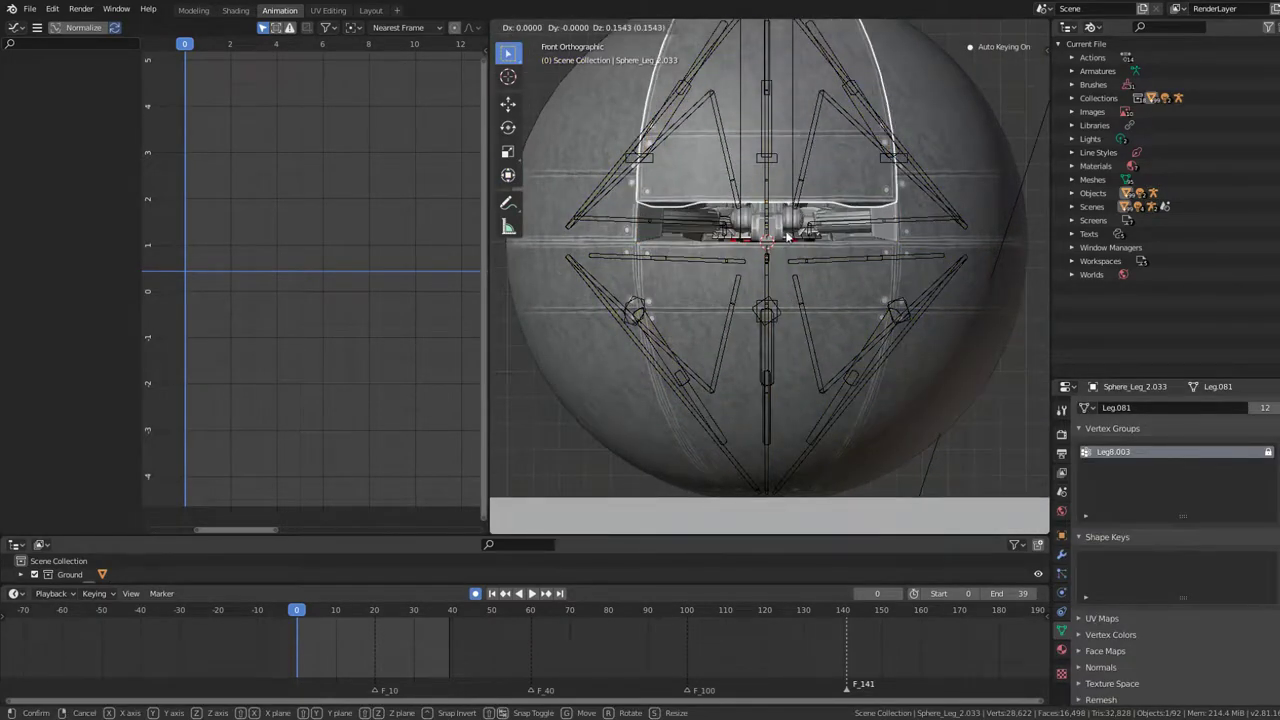
key(Escape)
scroll(789, 242, down, 2)
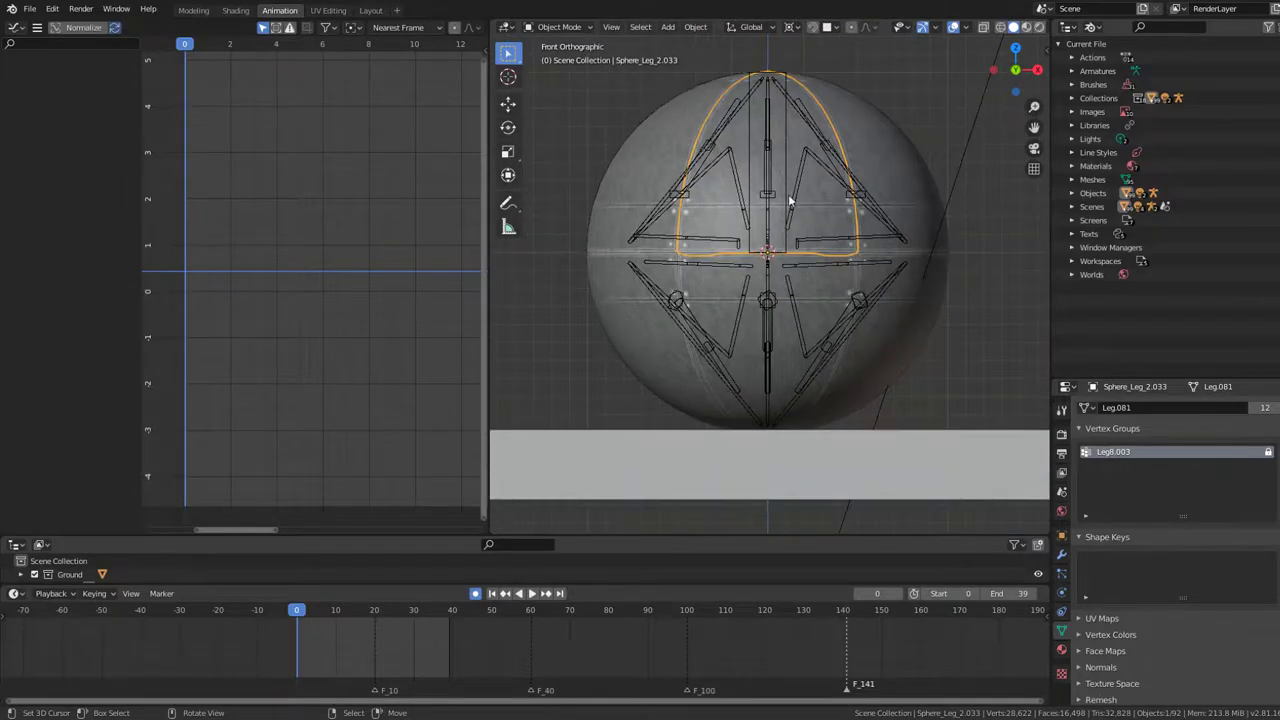
Step: Test-rotate Bone.001 and move it onto a different bone layer
click(789, 201)
key(ctrl+Tab)
key(r)
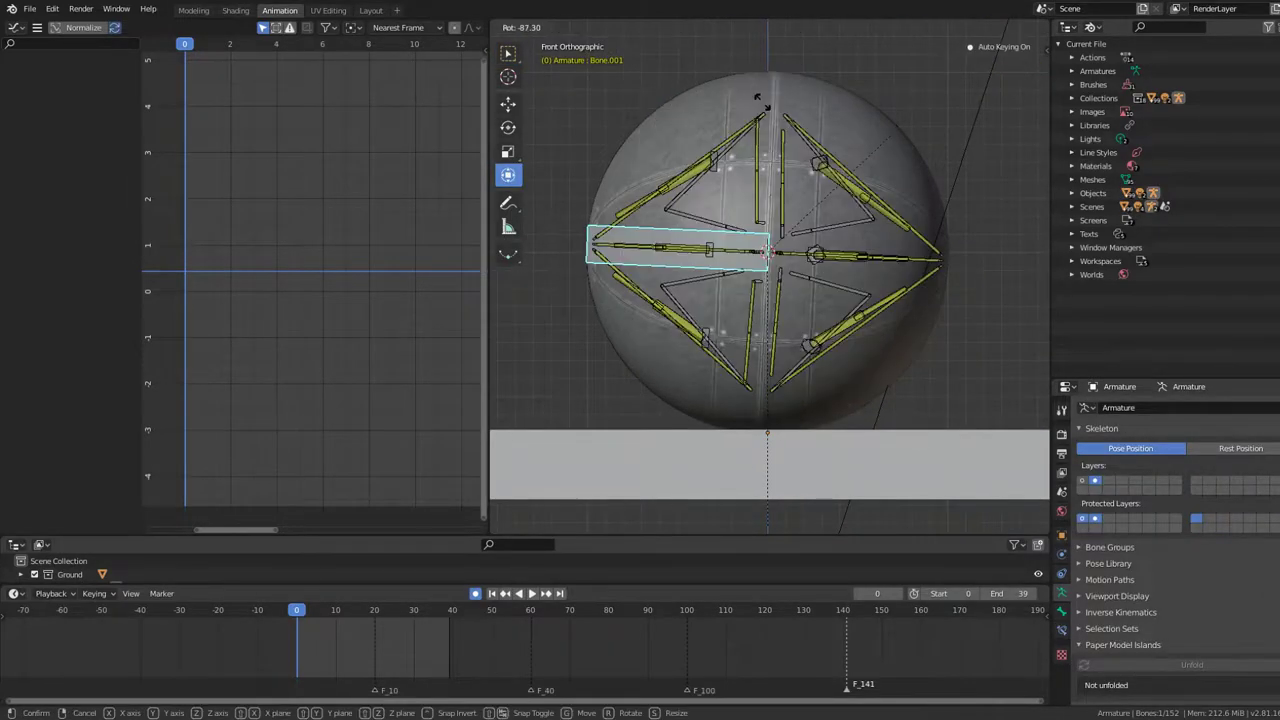
key(Escape)
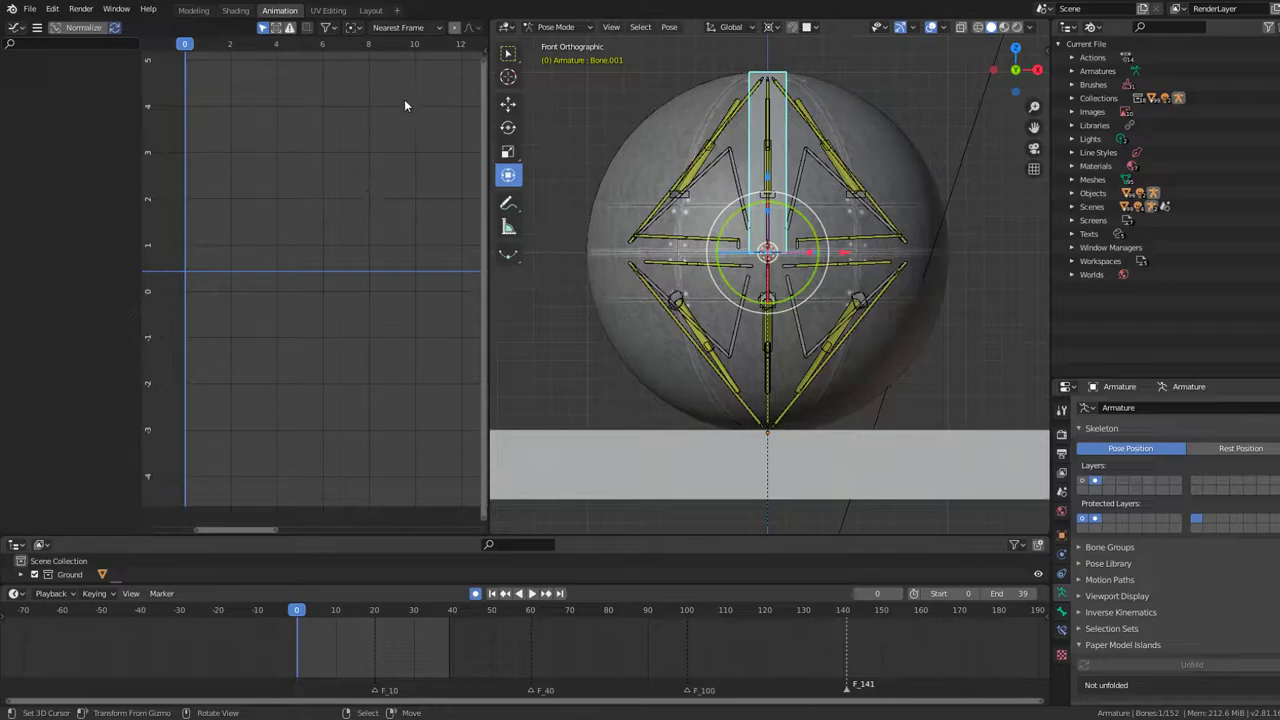
key(m)
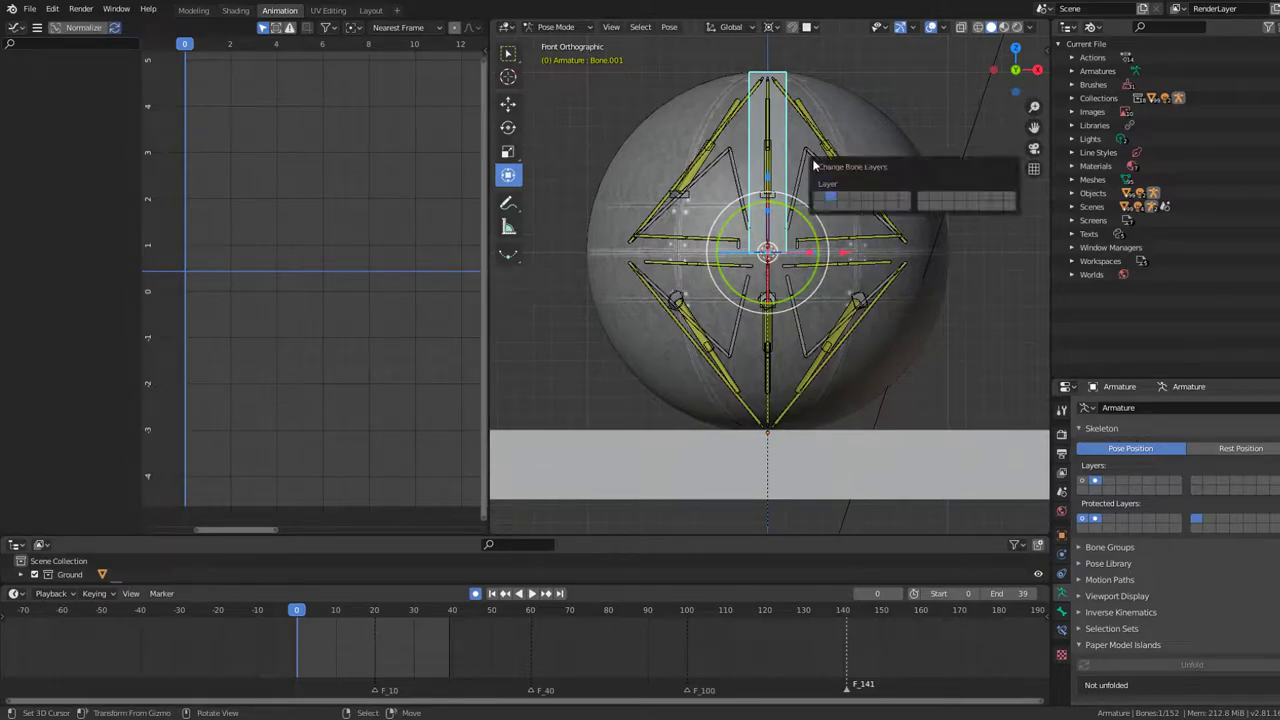
click(828, 197)
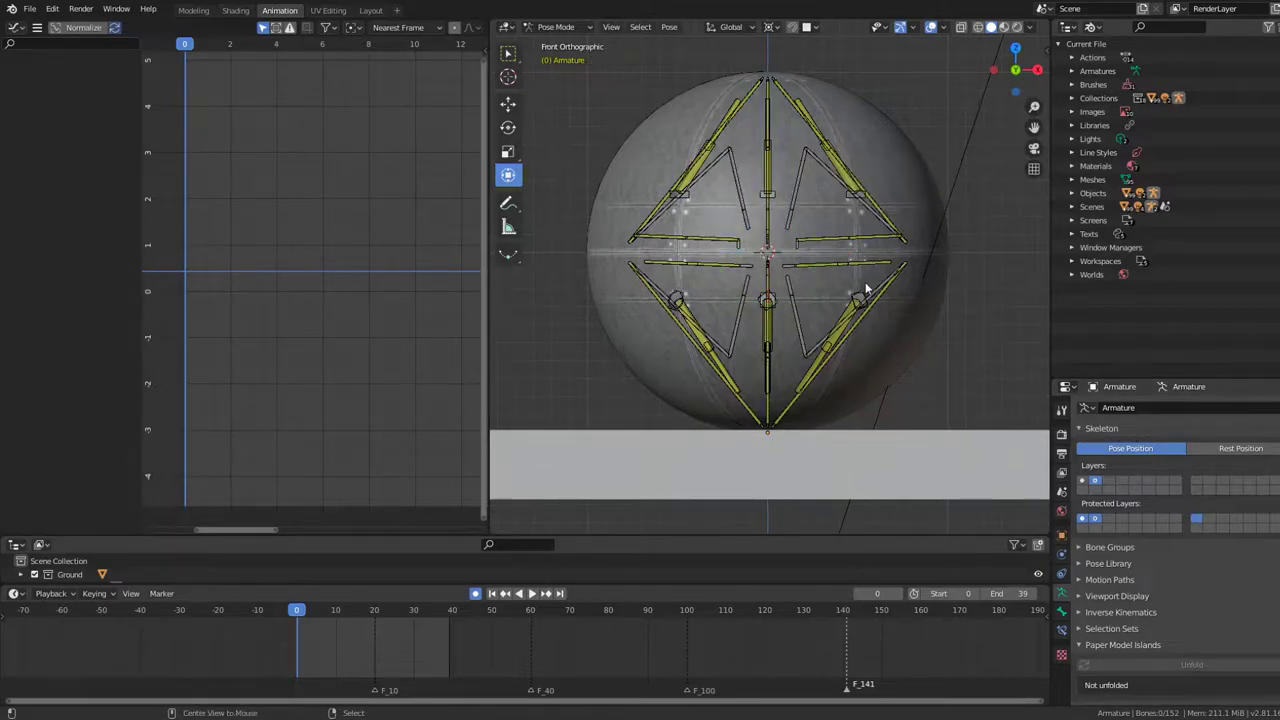
Step: Reveal the hidden bones, show only Bone.001's layer, and reselect Bone.001
key(alt+h)
click(1084, 482)
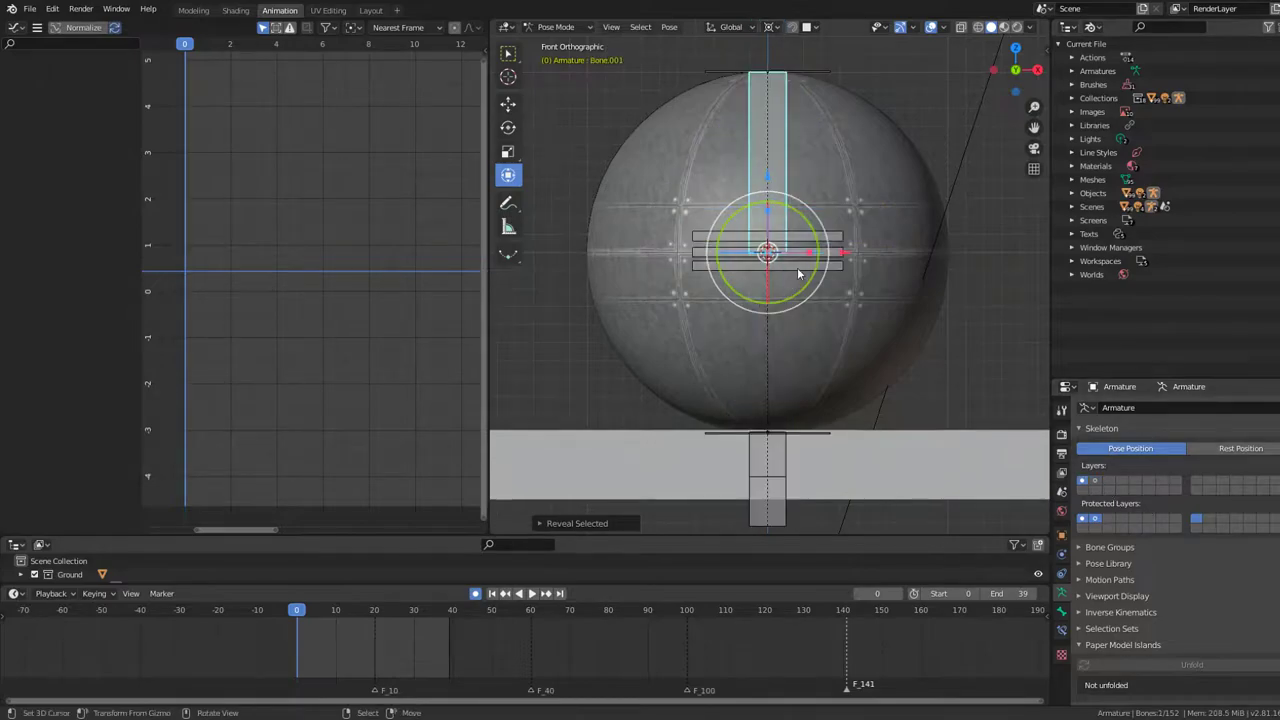
click(779, 173)
scroll(787, 175, down, 1)
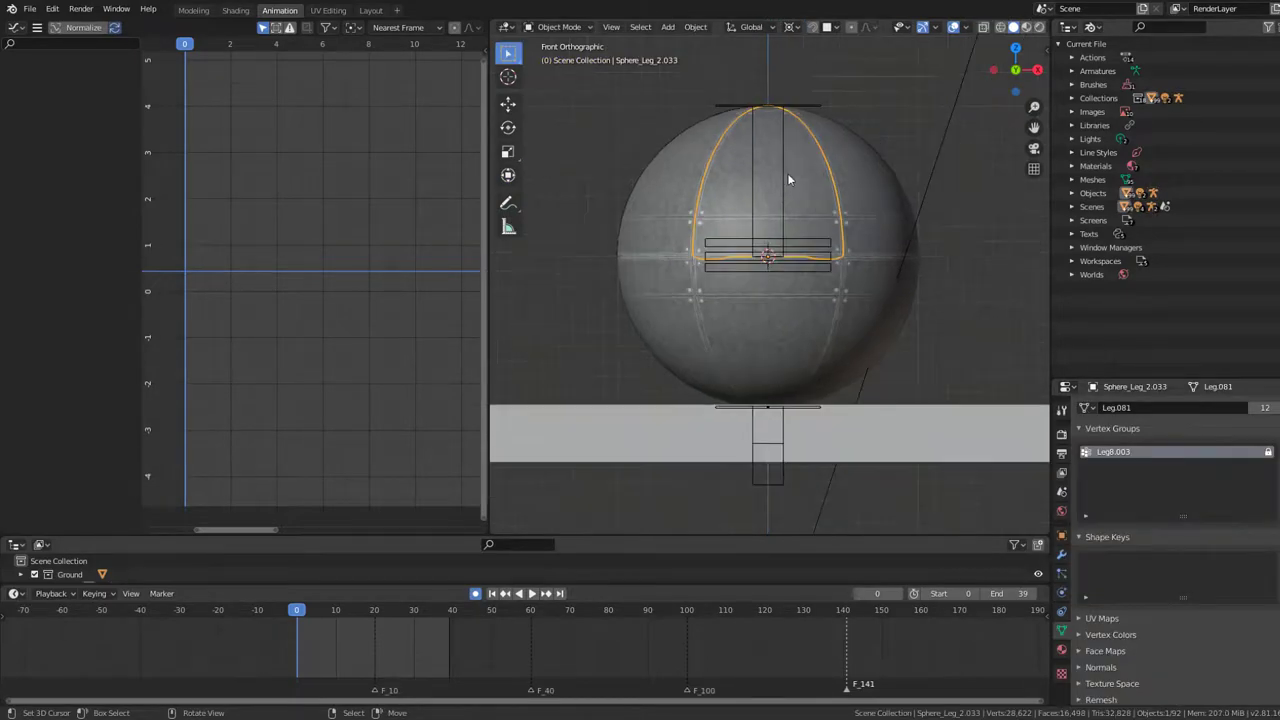
click(788, 179)
scroll(860, 240, down, 3)
Step: Select all bones and delete all of the rig's existing keyframes
key(g)
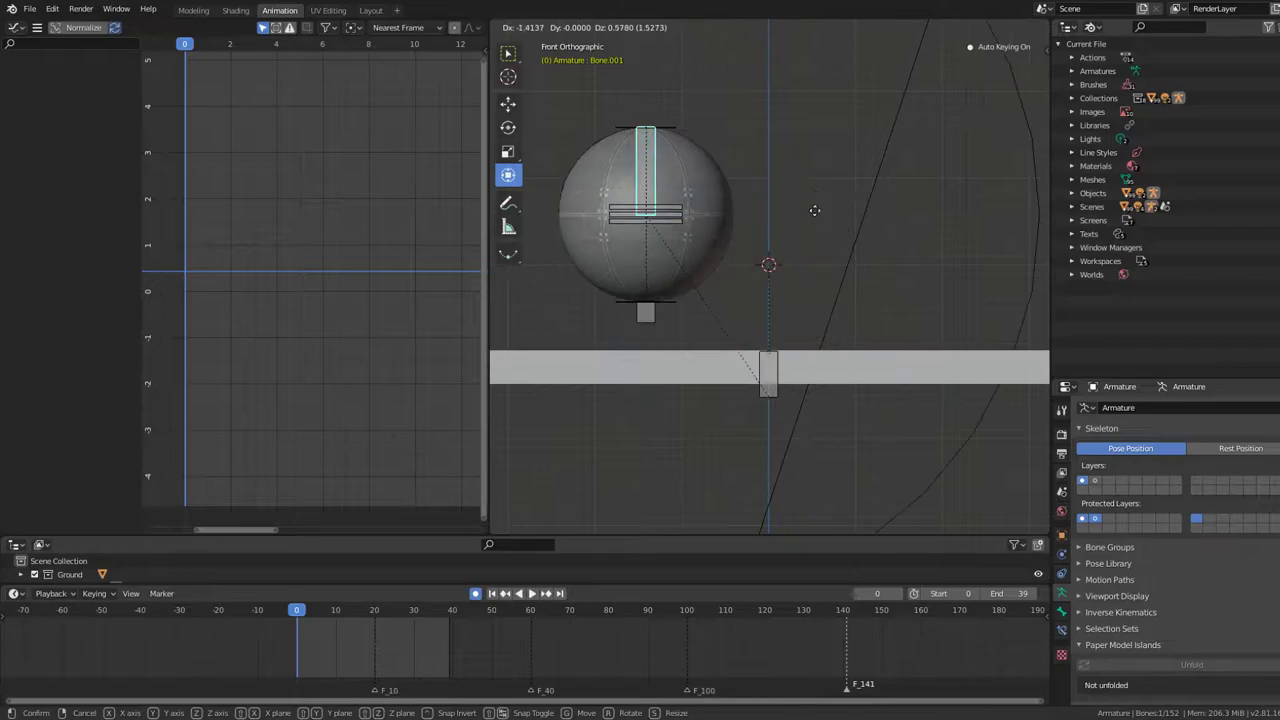
key(r)
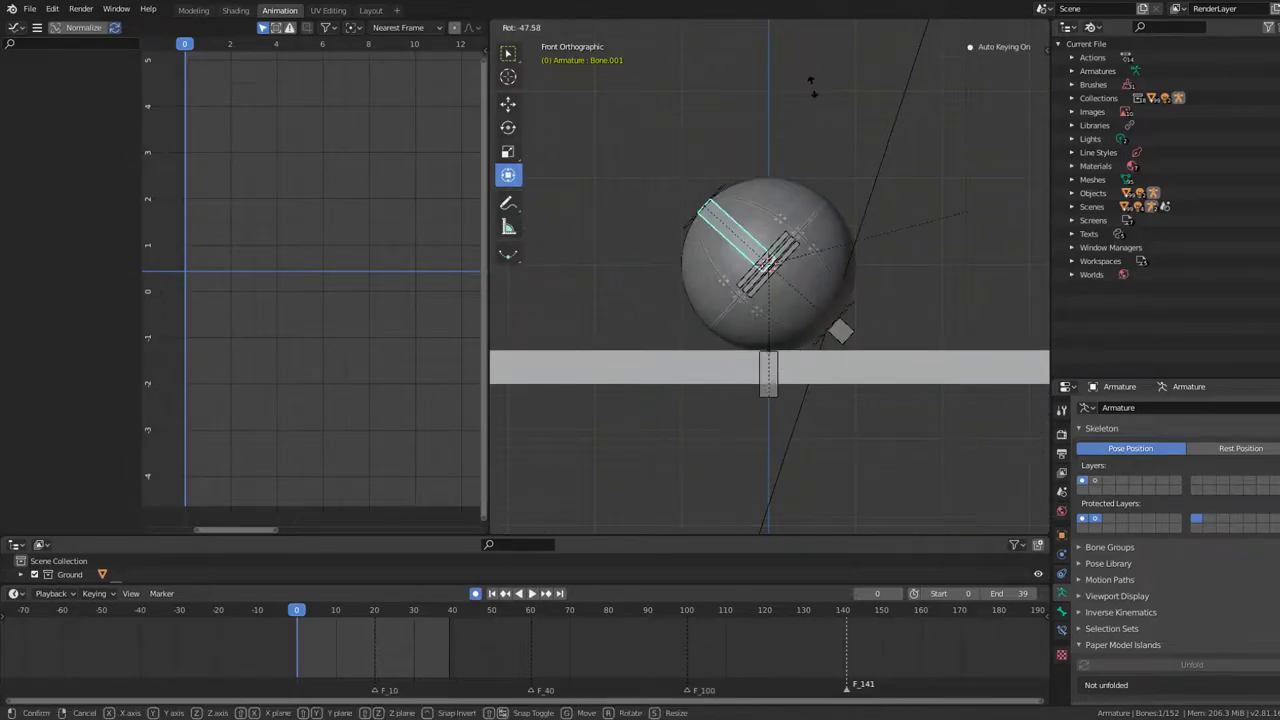
key(Escape)
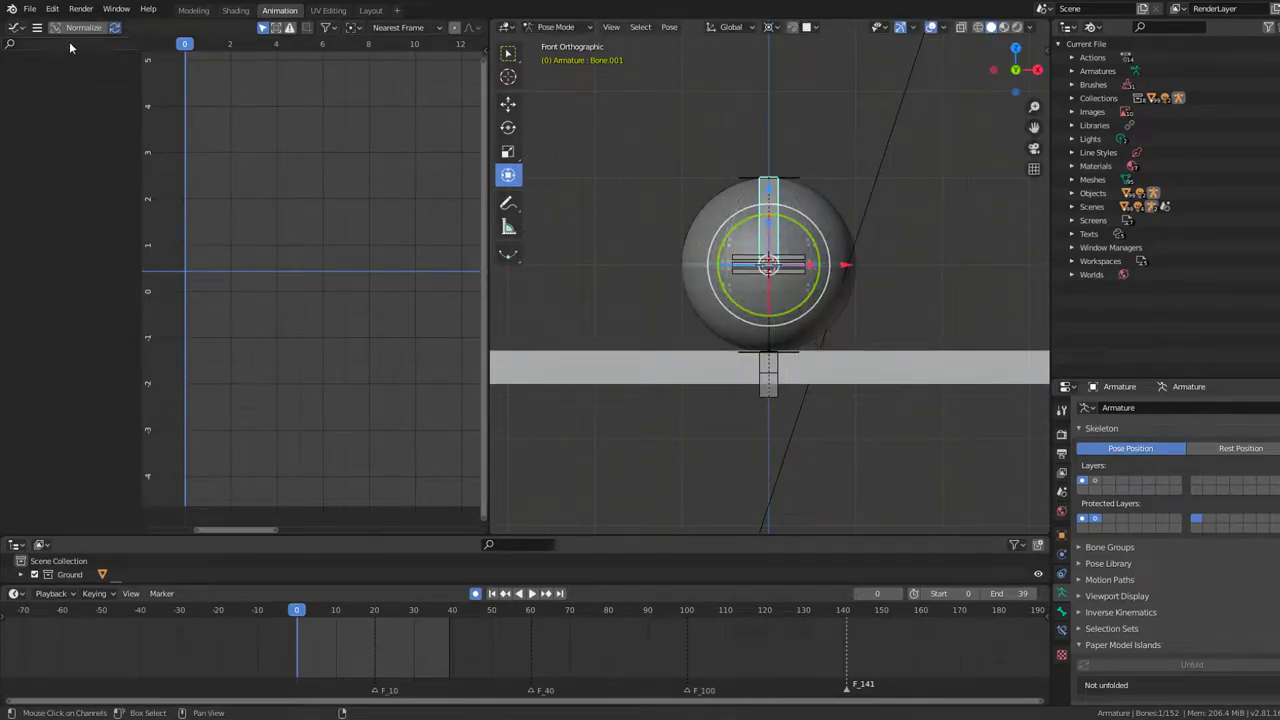
key(a)
middle_drag(234, 267, 336, 258)
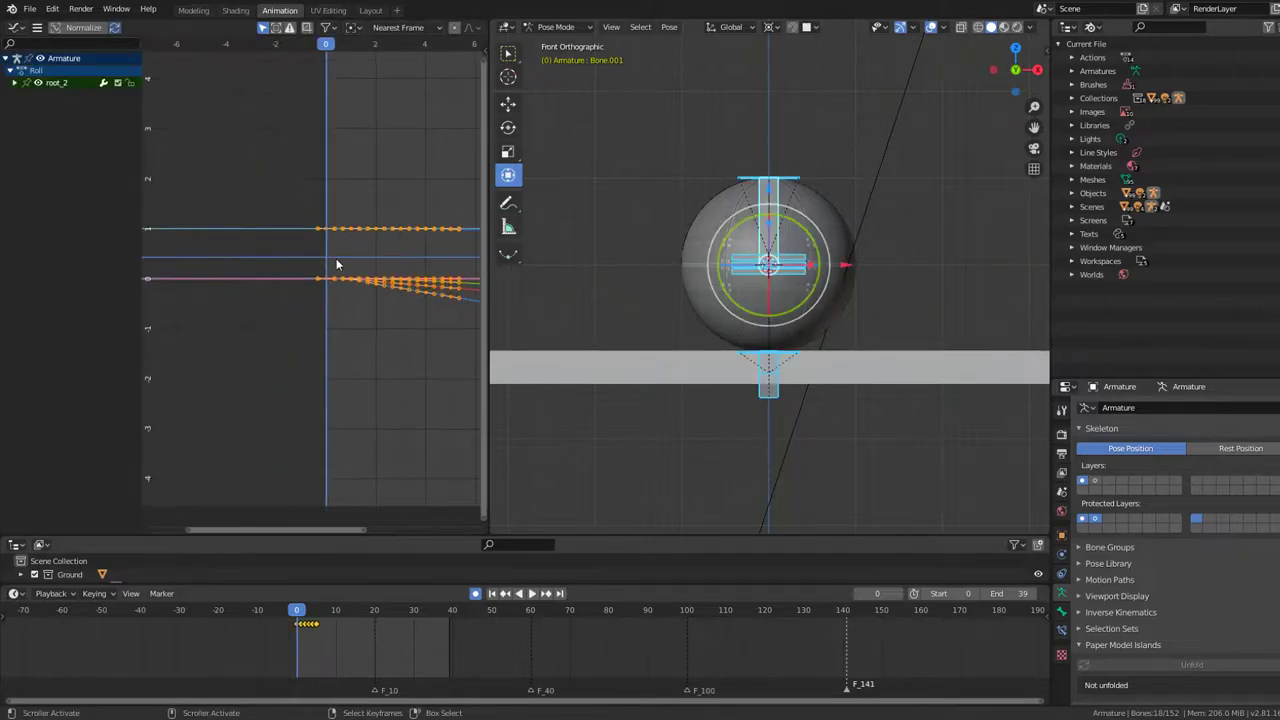
click(403, 177)
key(a)
key(x)
click(405, 177)
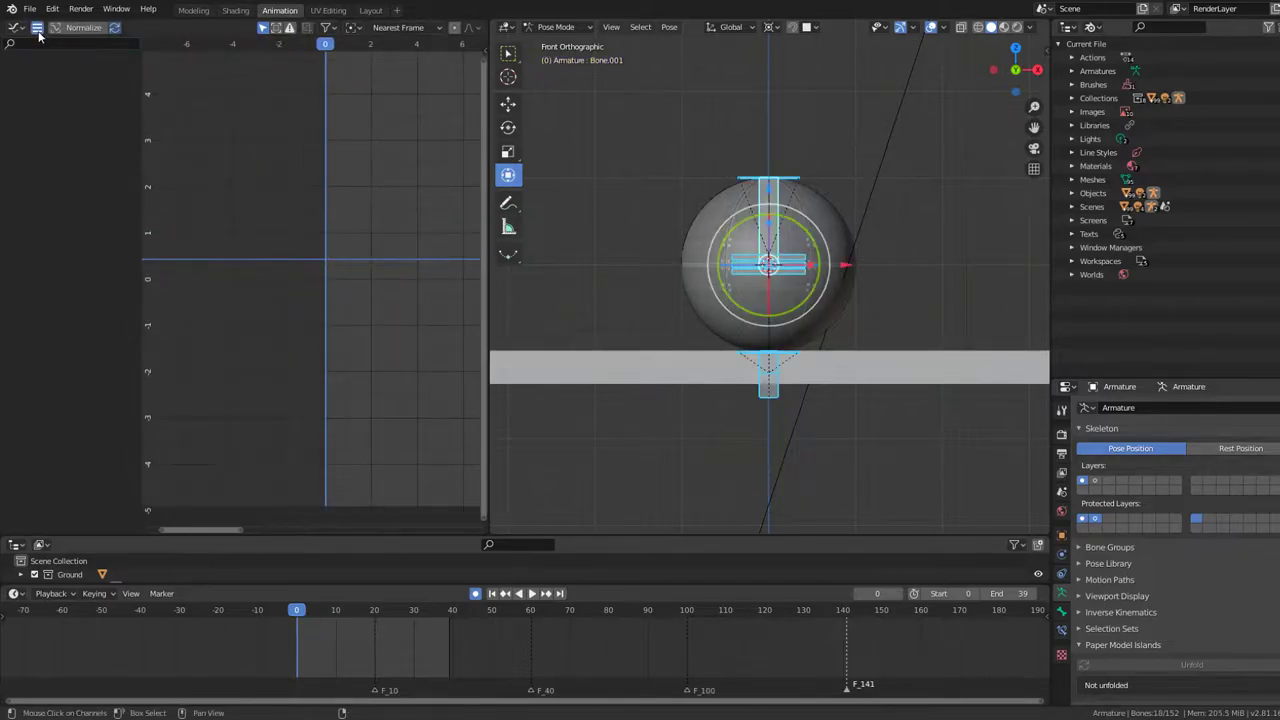
Step: Switch the left editor to the Action Editor and assign the Roll action
click(15, 28)
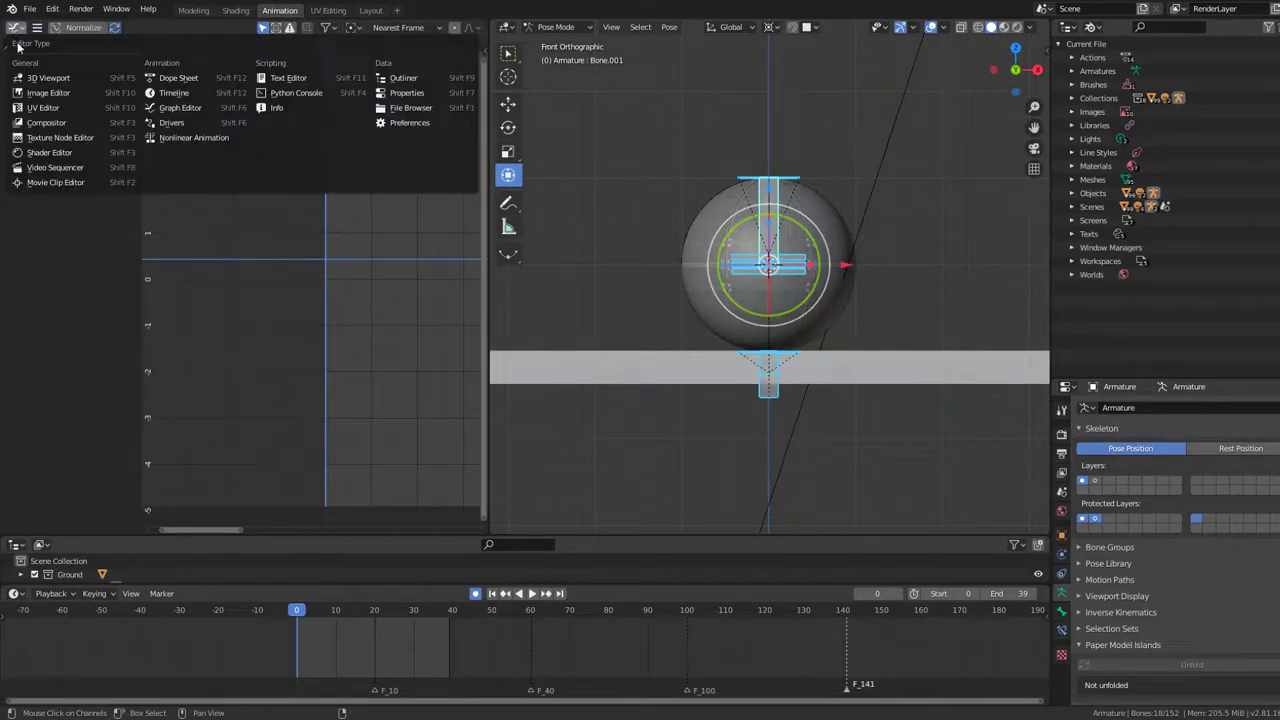
click(179, 80)
click(285, 27)
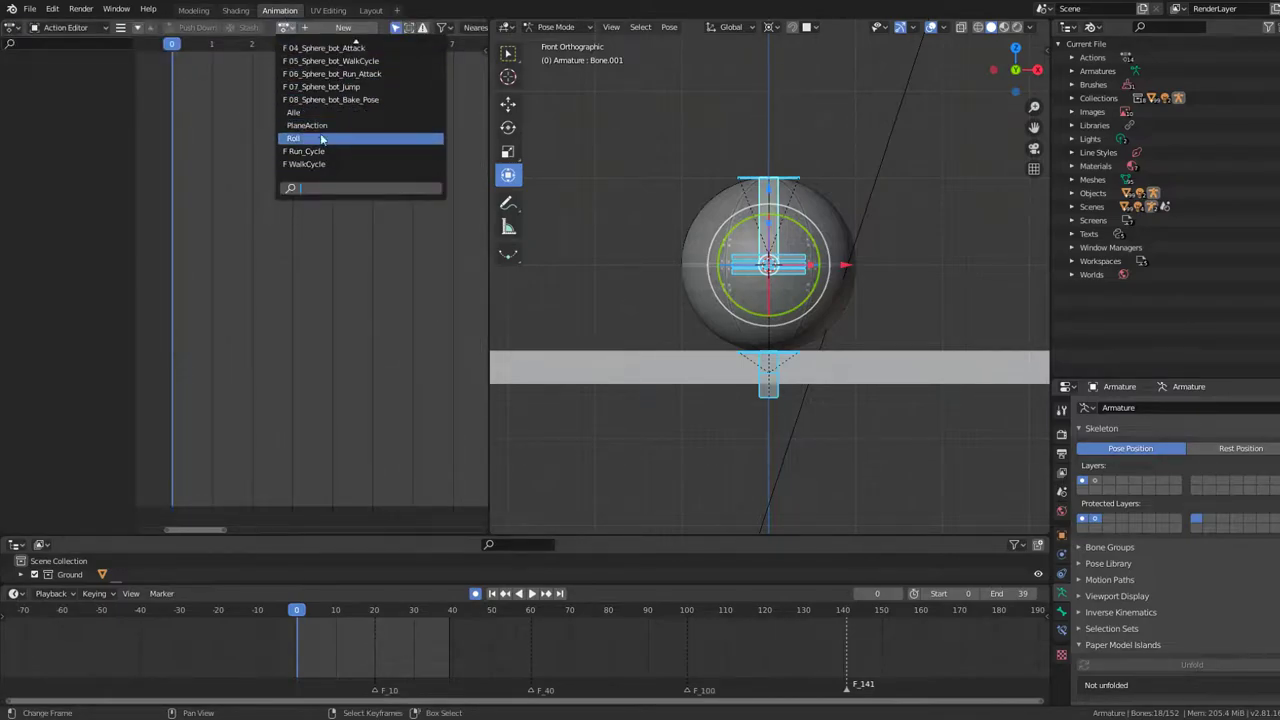
click(321, 139)
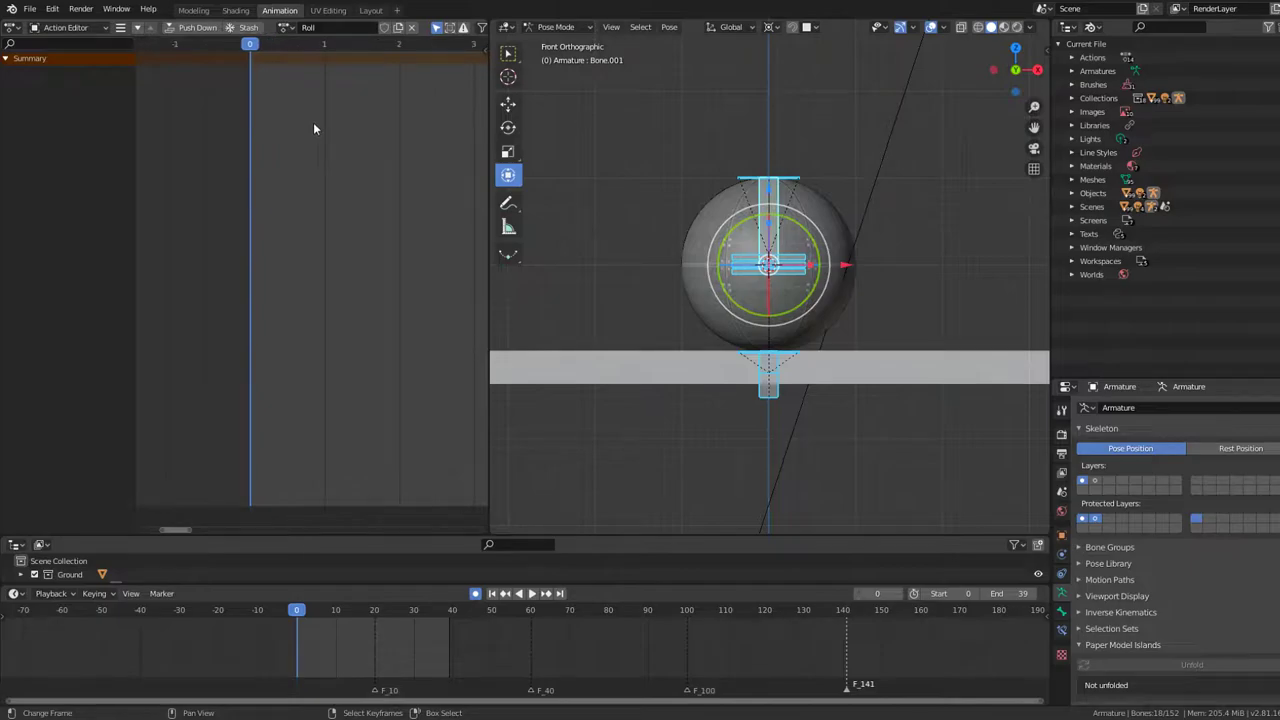
Step: Key only Bone.001's Z rotation at 0° on frame 0 from the sidebar
click(1043, 48)
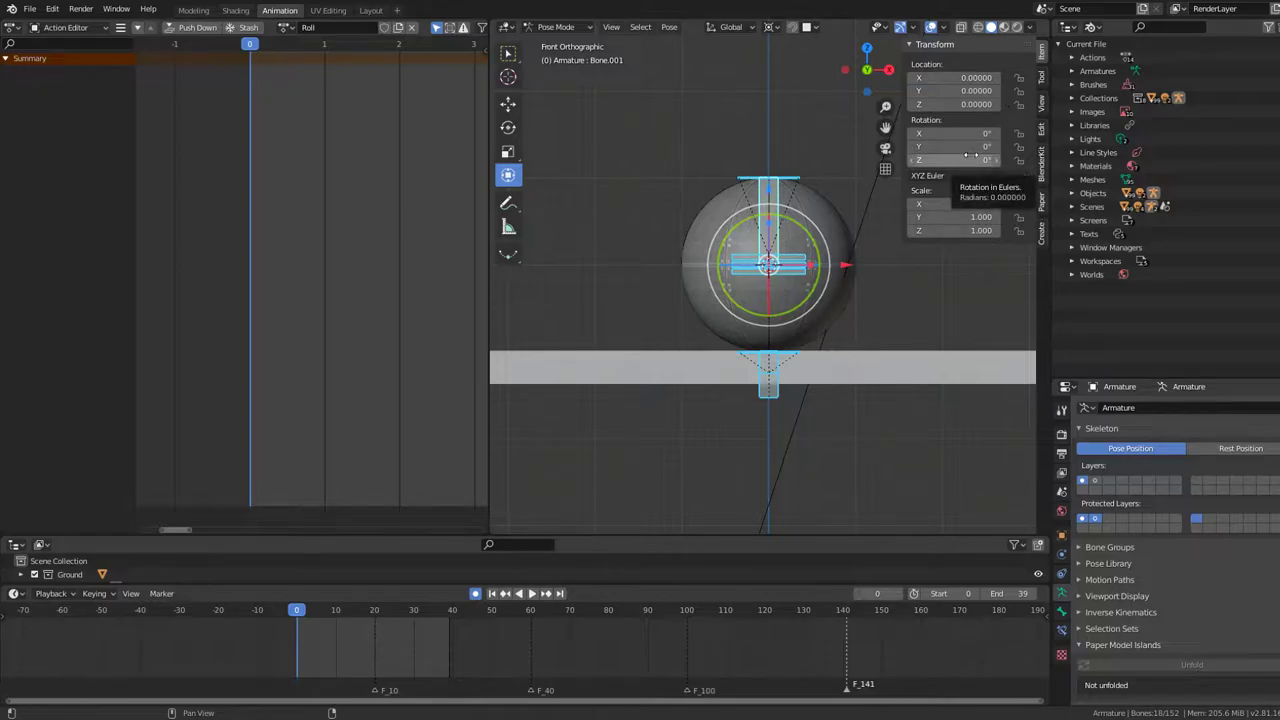
drag(969, 155, 1030, 156)
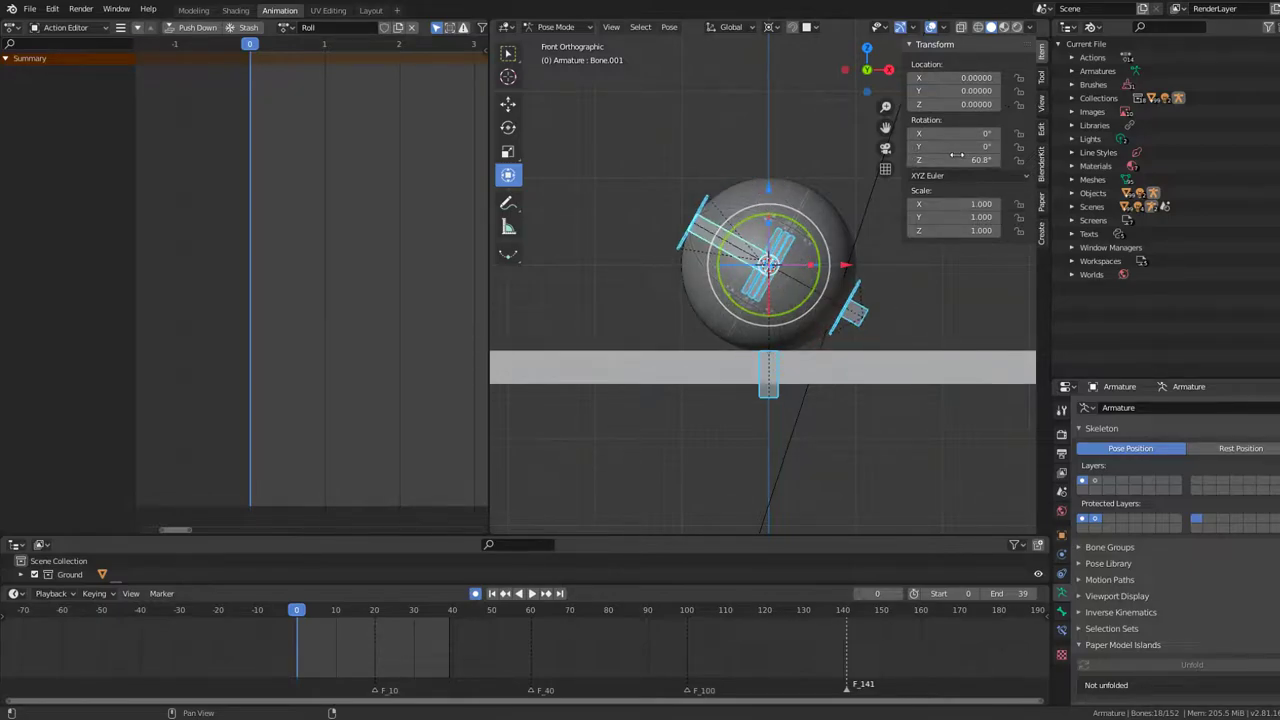
key(Return)
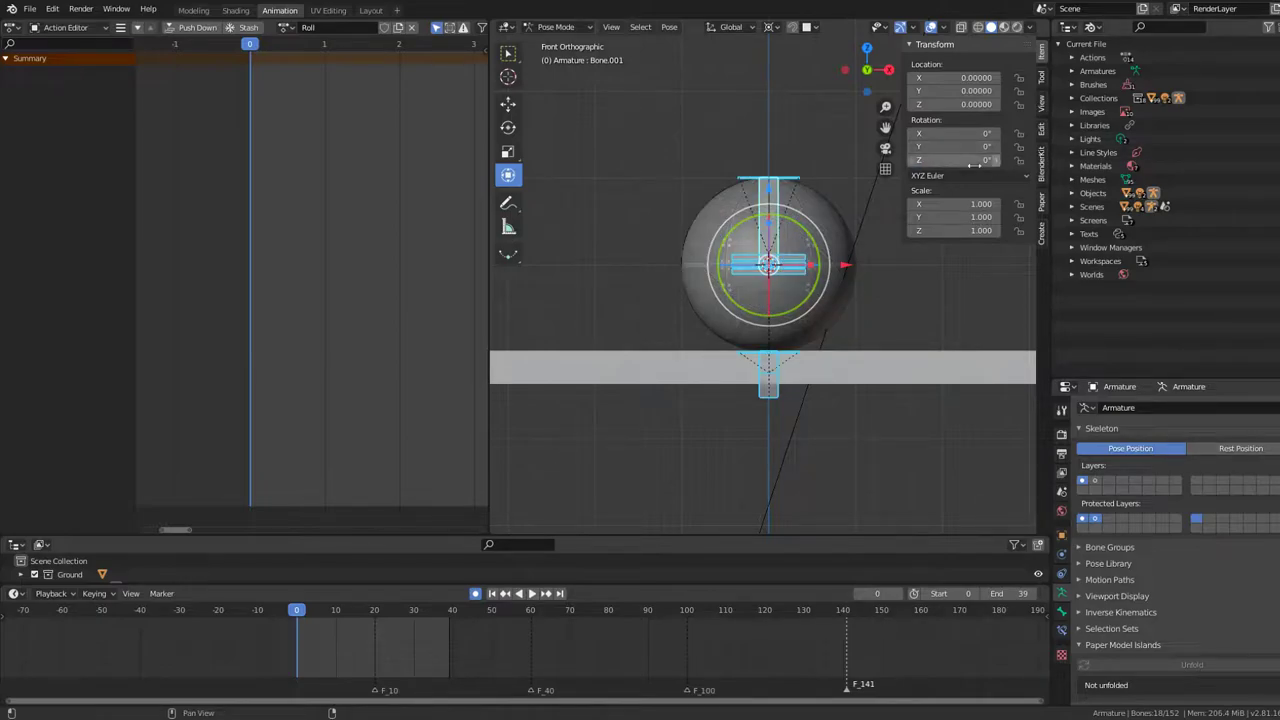
right_click(970, 160)
click(925, 180)
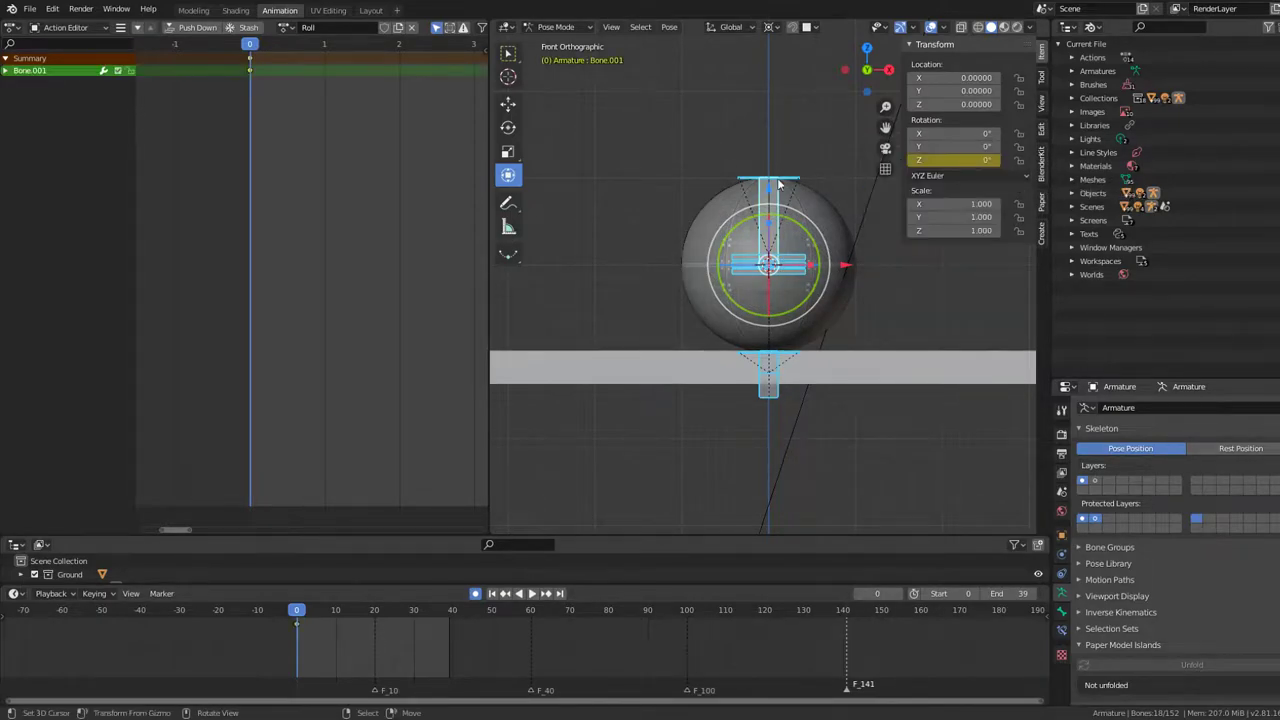
Step: Key a -360° Z rotation at frame 39, then rewind the playhead to the start
scroll(319, 101, down, 2)
scroll(346, 93, down, 2)
scroll(370, 90, down, 2)
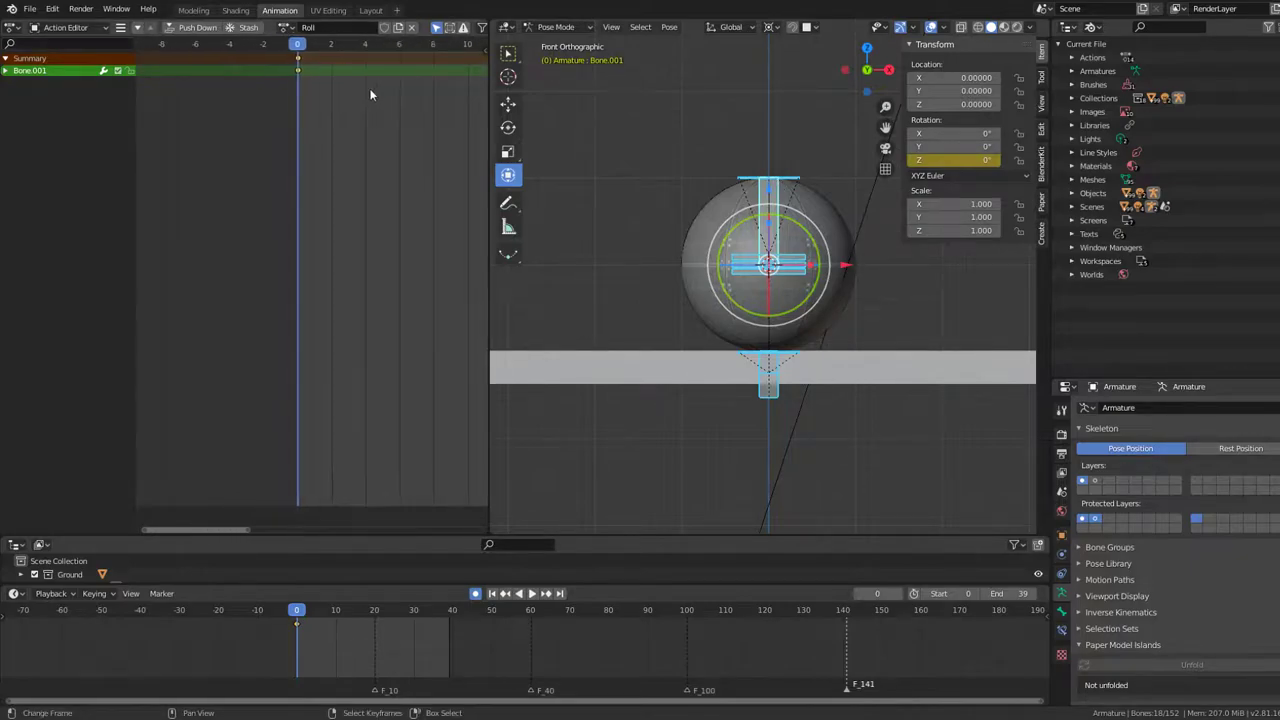
scroll(392, 94, down, 1)
middle_drag(392, 94, 289, 116)
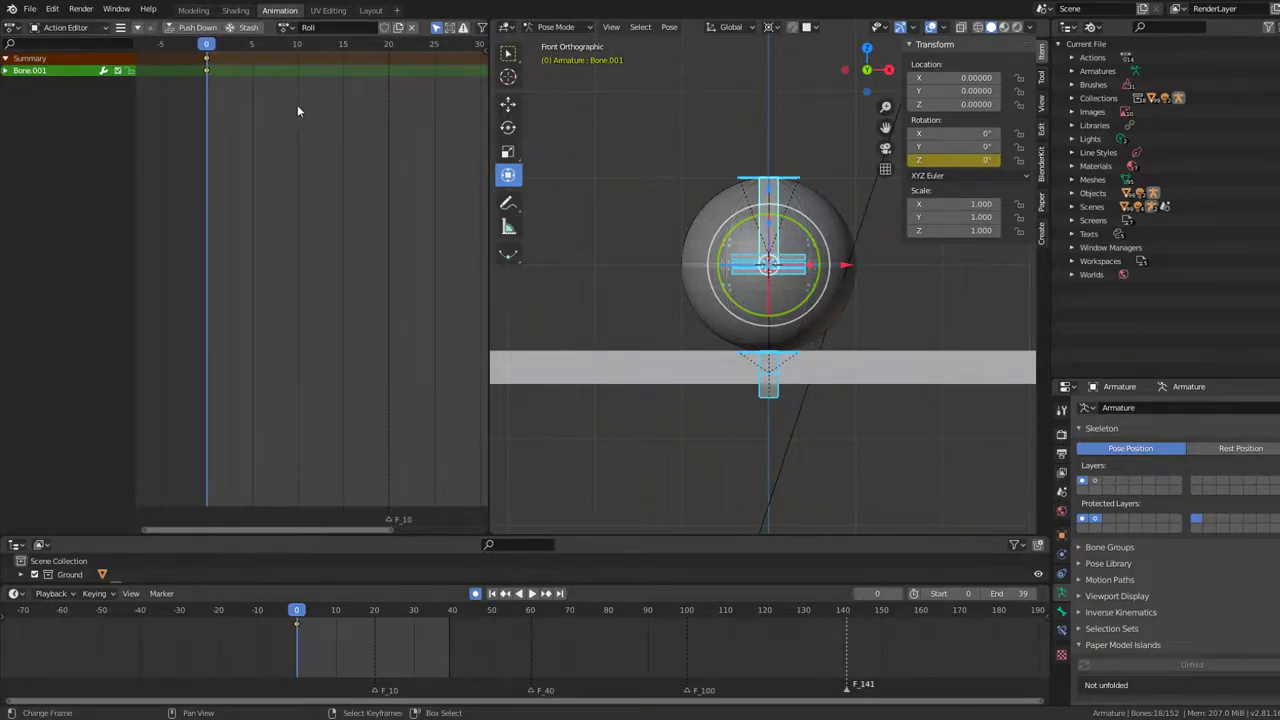
key(space)
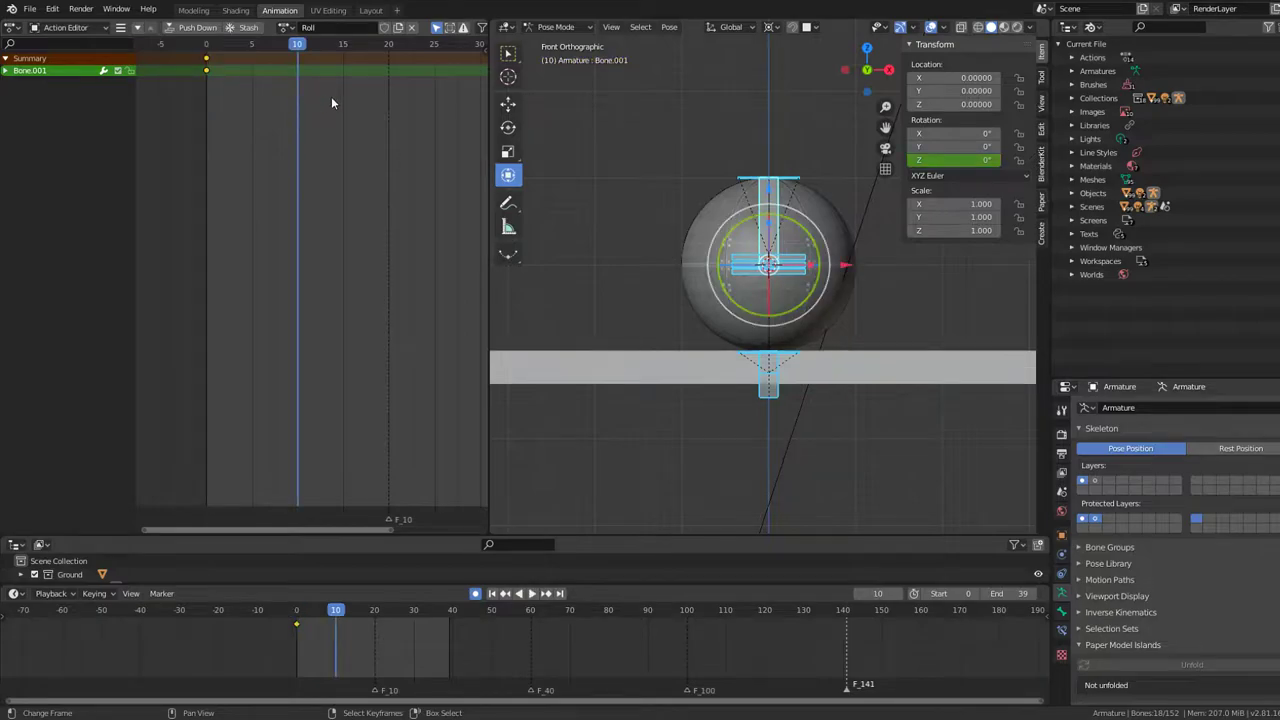
scroll(331, 101, down, 2)
middle_drag(266, 108, 319, 121)
text(360)
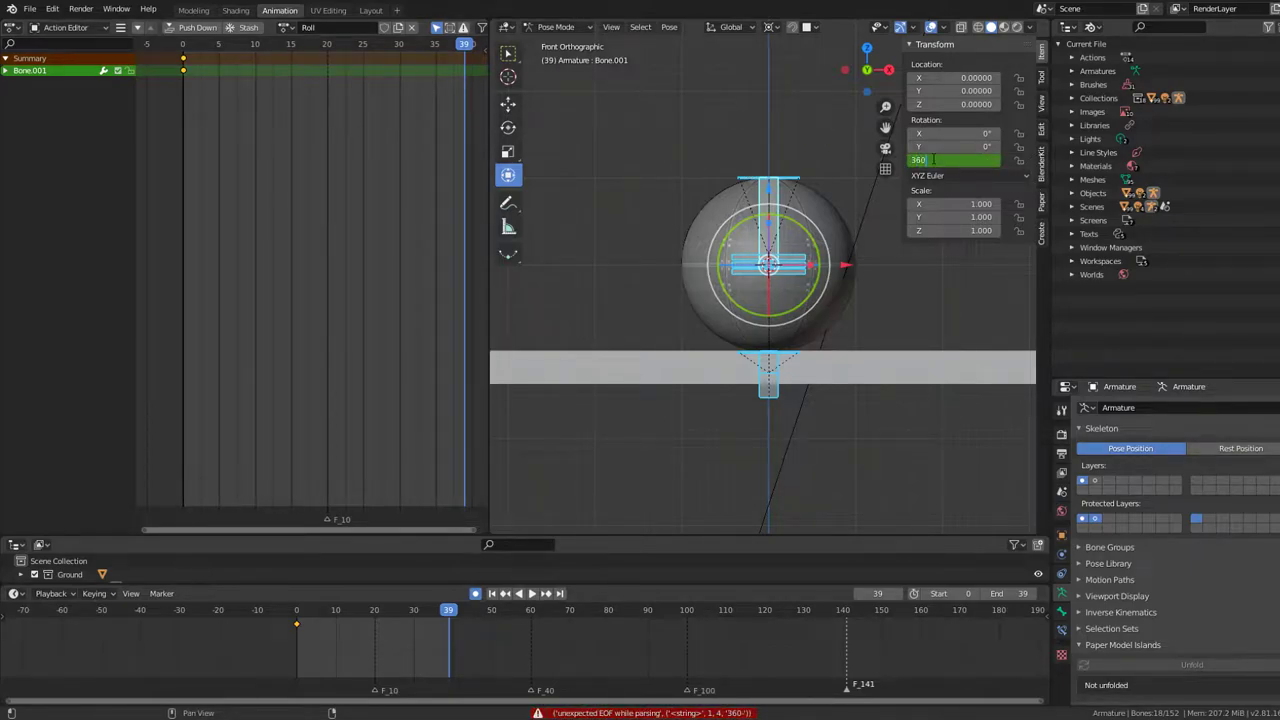
key(Return)
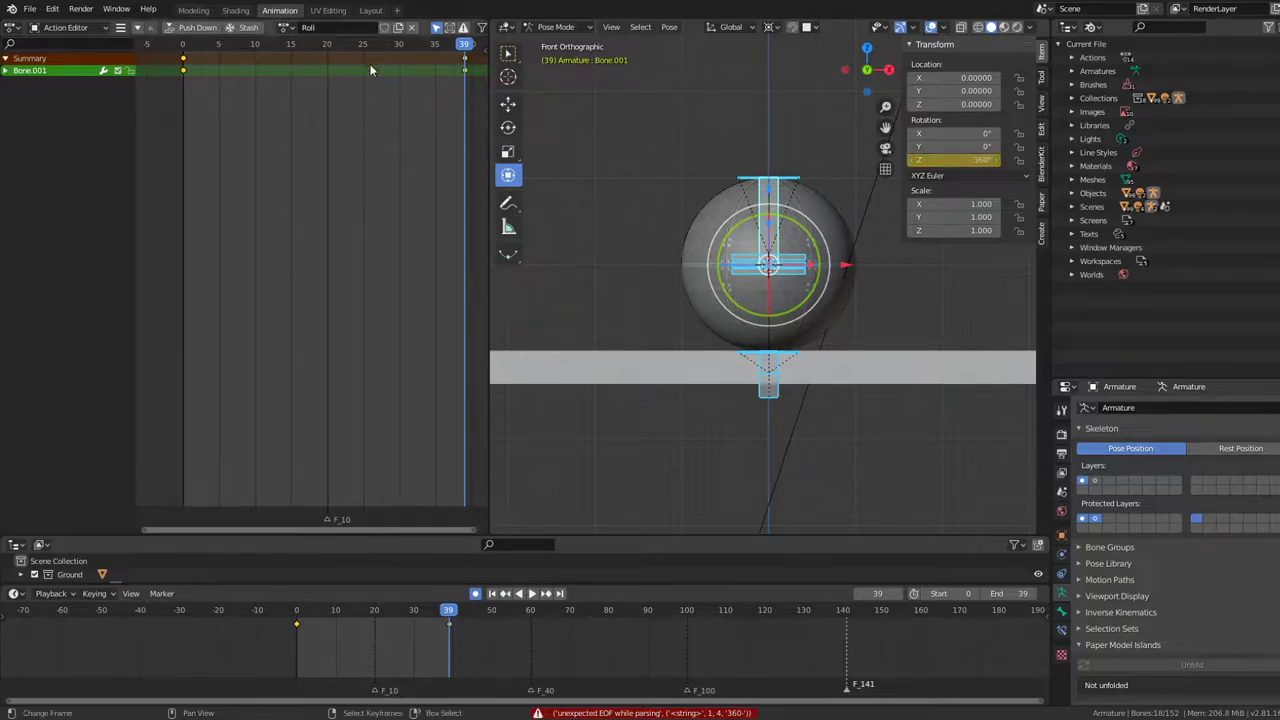
drag(460, 46, 183, 46)
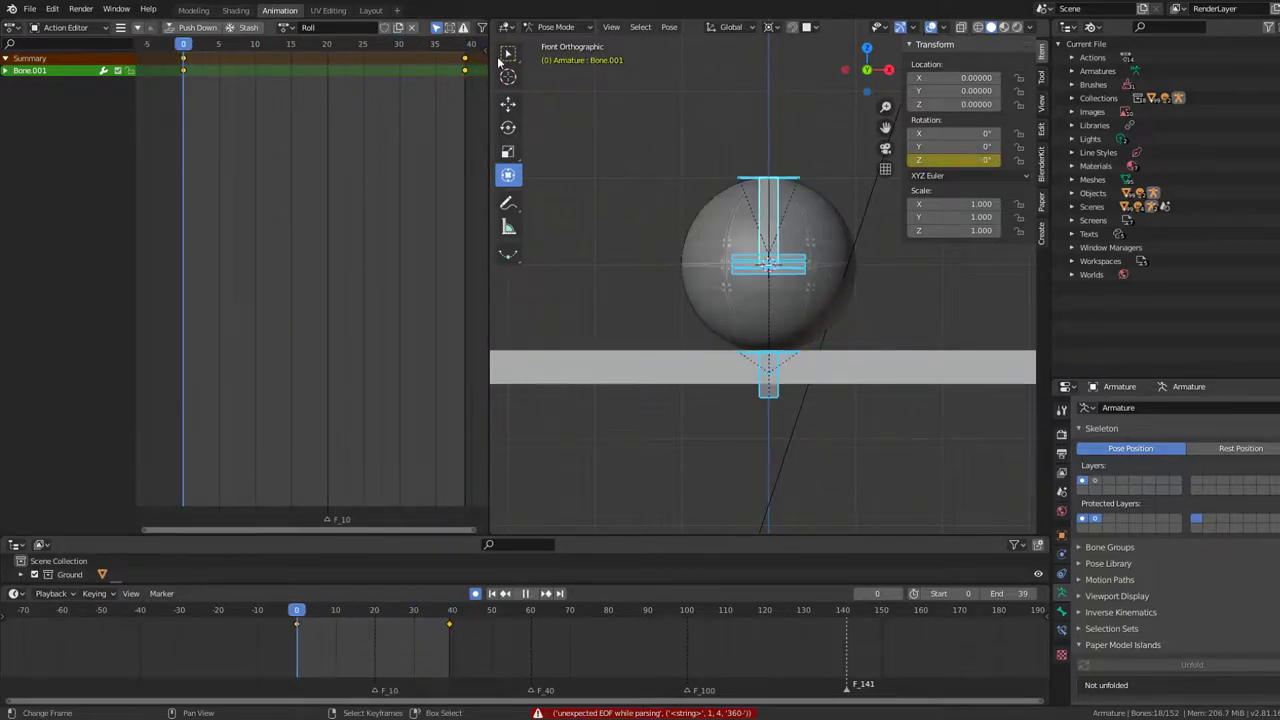
Step: Play the Roll animation while orbiting to watch the sphere turn, then bring up editor types
key(space)
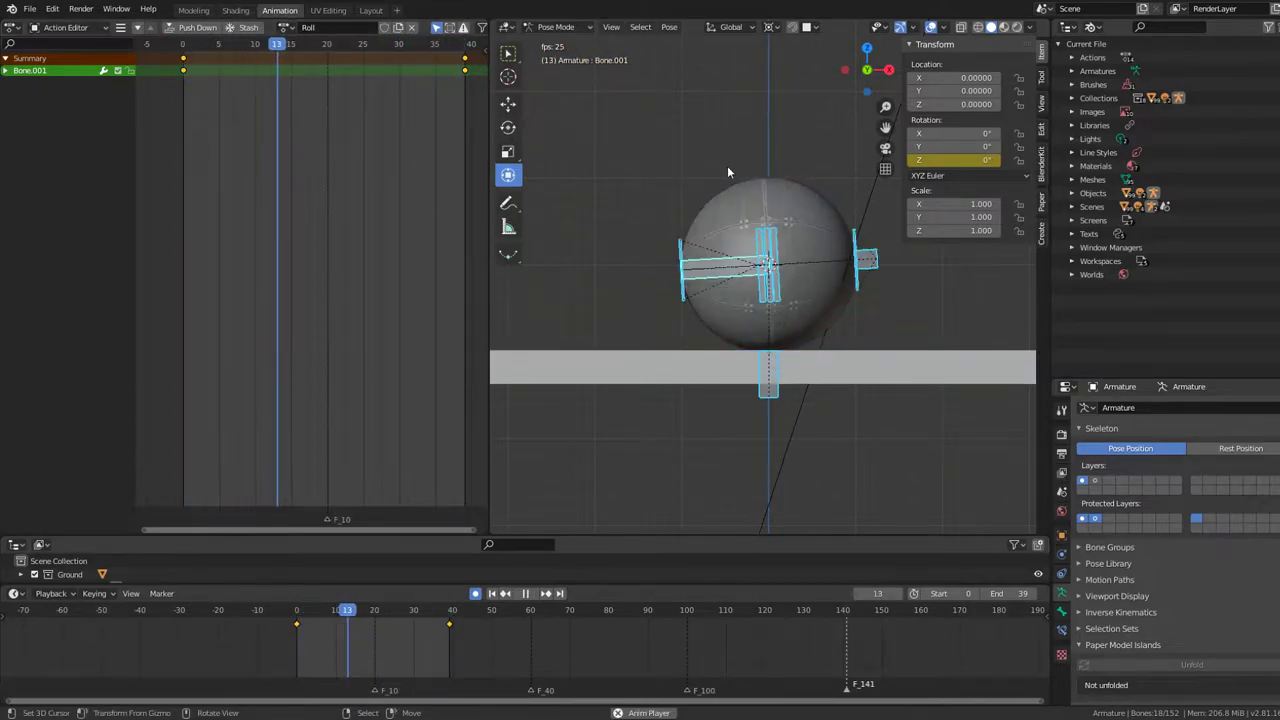
middle_drag(727, 165, 825, 197)
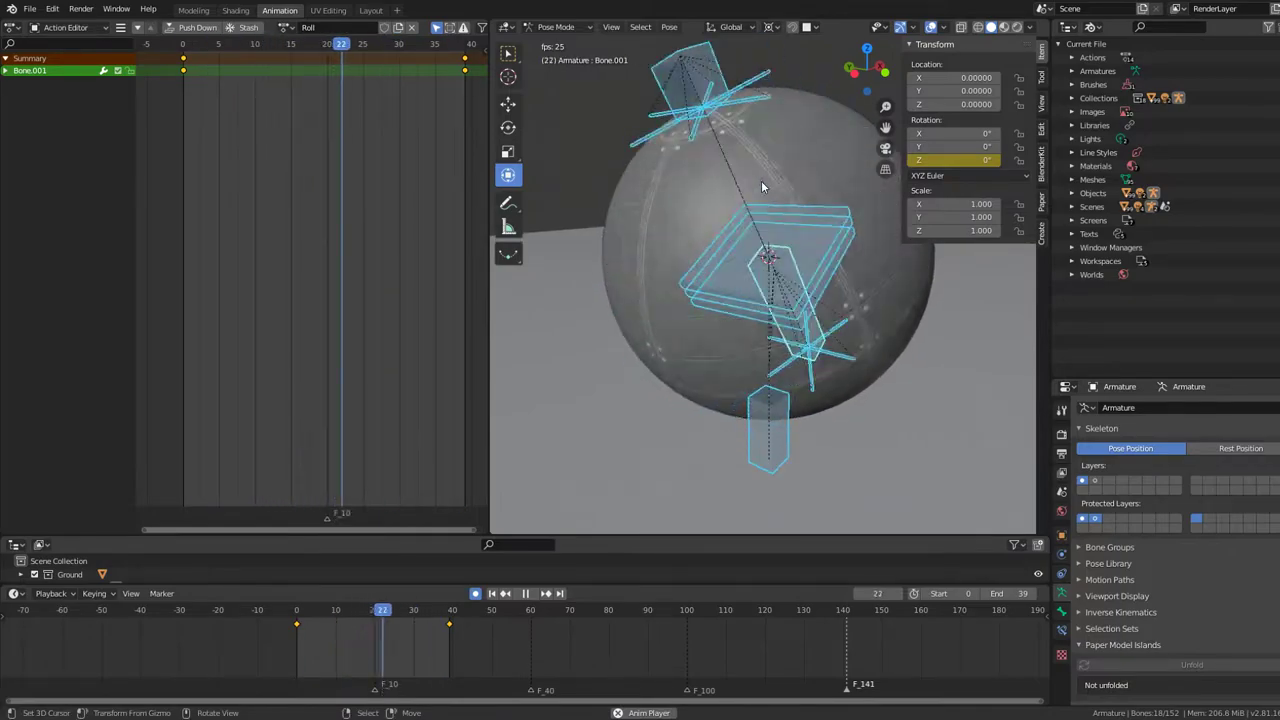
scroll(761, 180, down, 5)
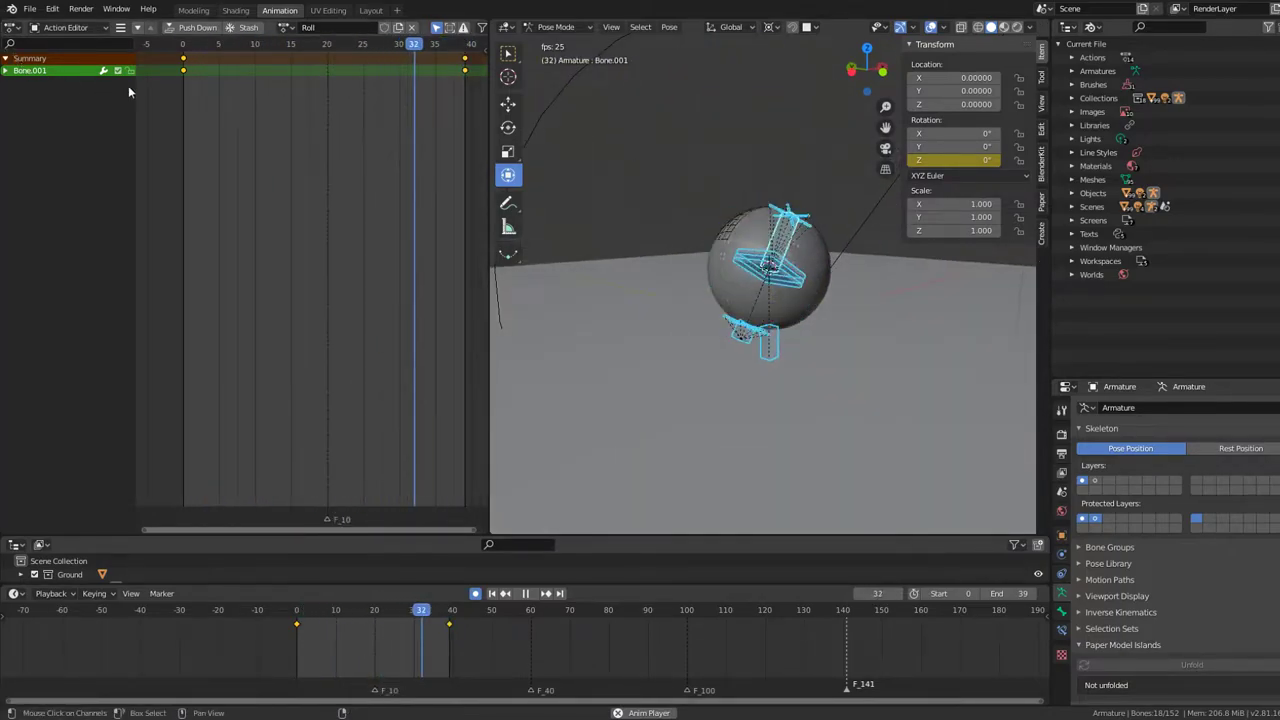
click(14, 27)
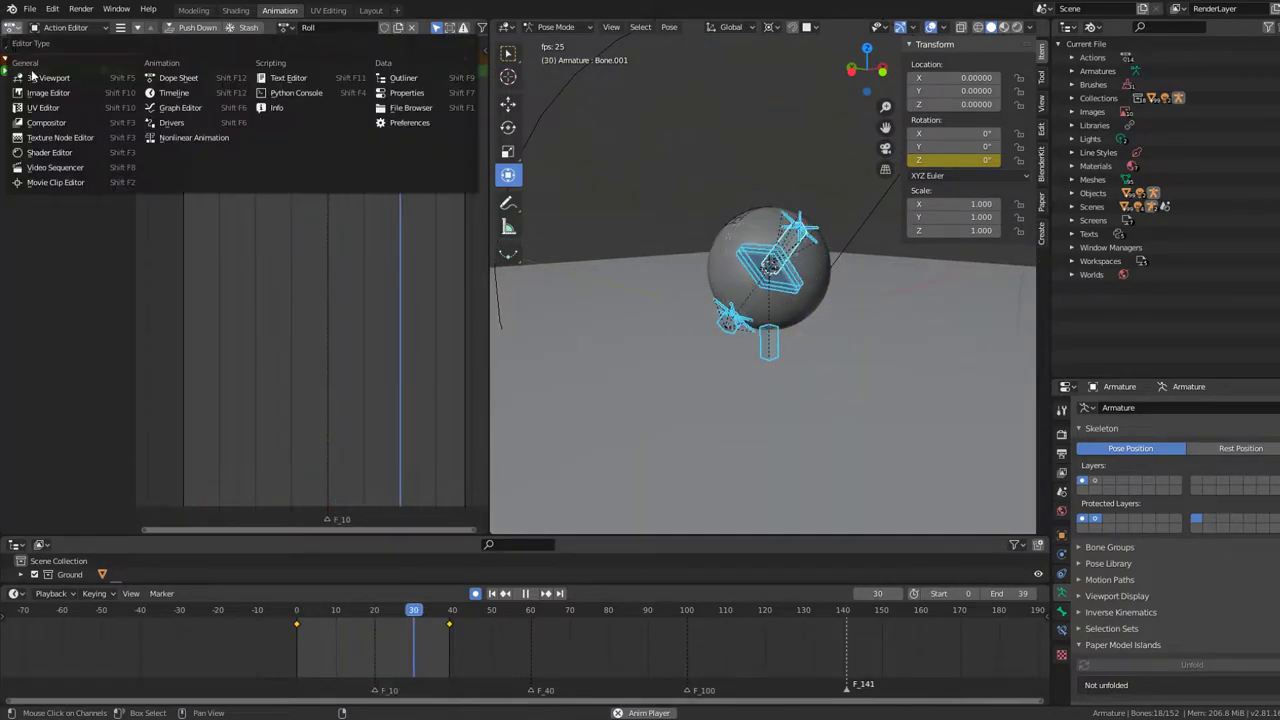
Step: In the Graph Editor, give both Roll keys Linear Extrapolation
click(180, 107)
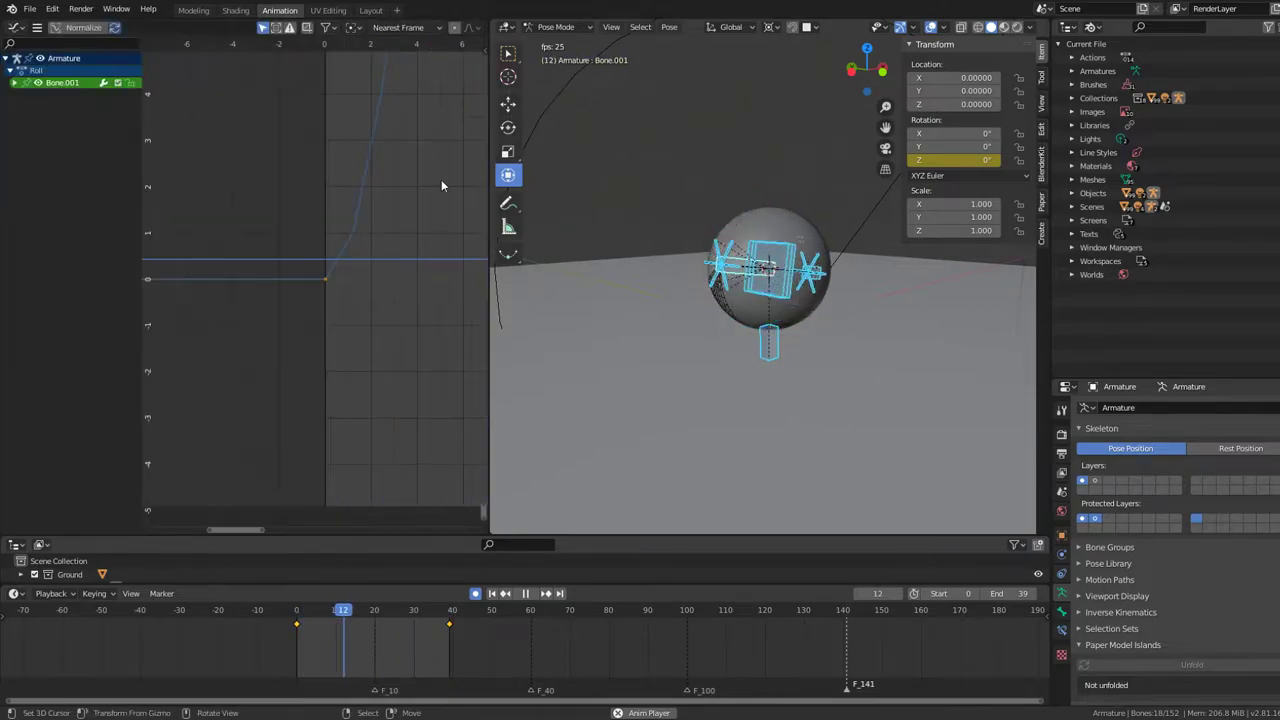
mouse_move(416, 104)
ctrl+middle_down()
mouse_move(390, 134)
mouse_move(375, 128)
ctrl+middle_up()
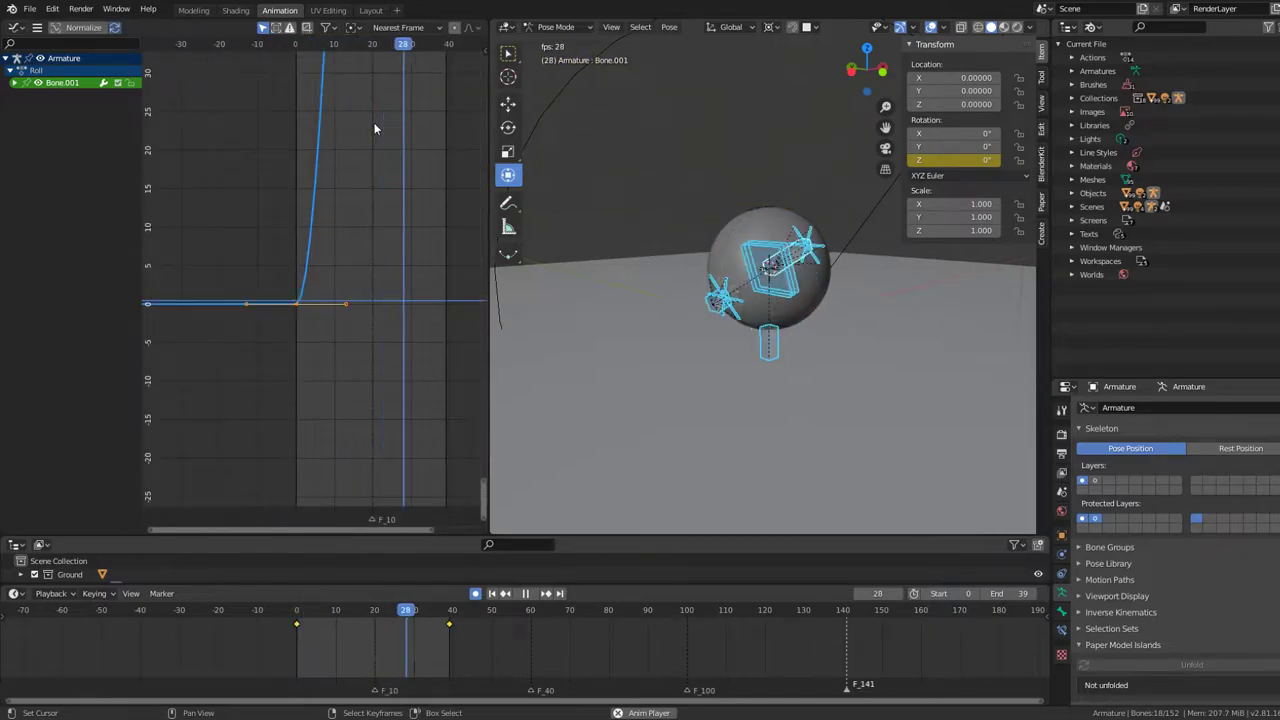
key(a)
key(ctrl+e)
click(375, 123)
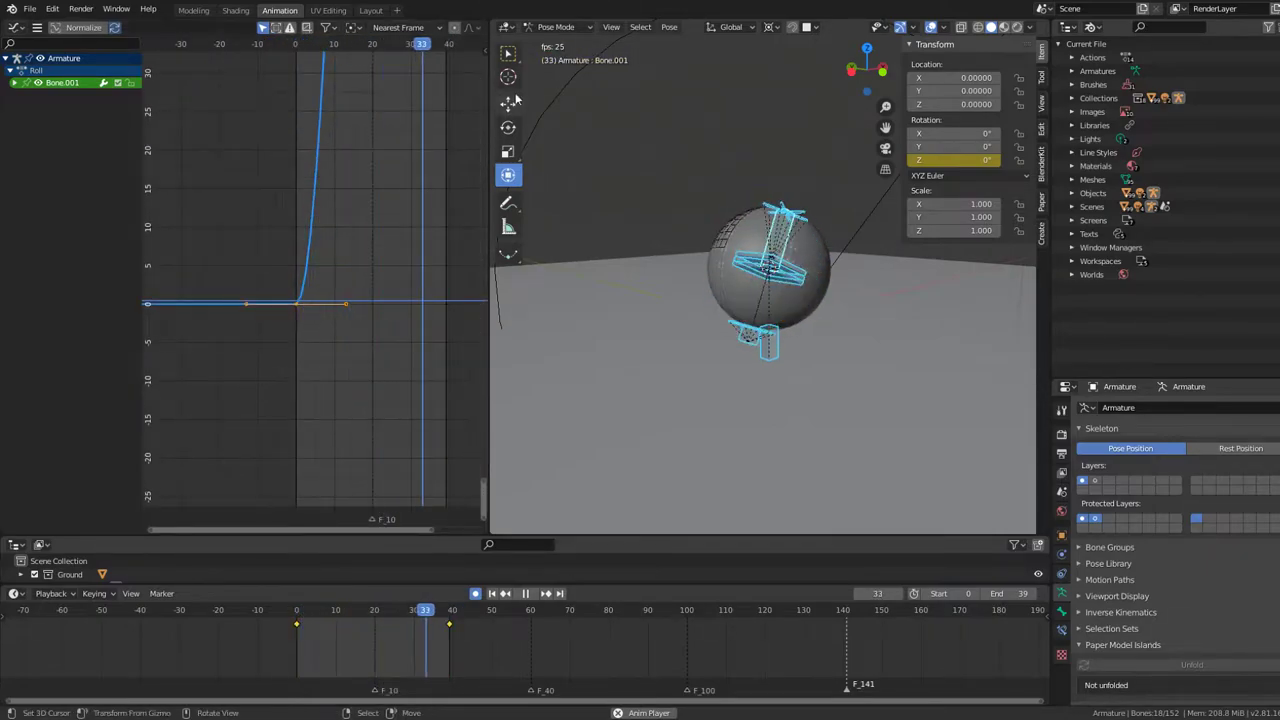
key(shift+e)
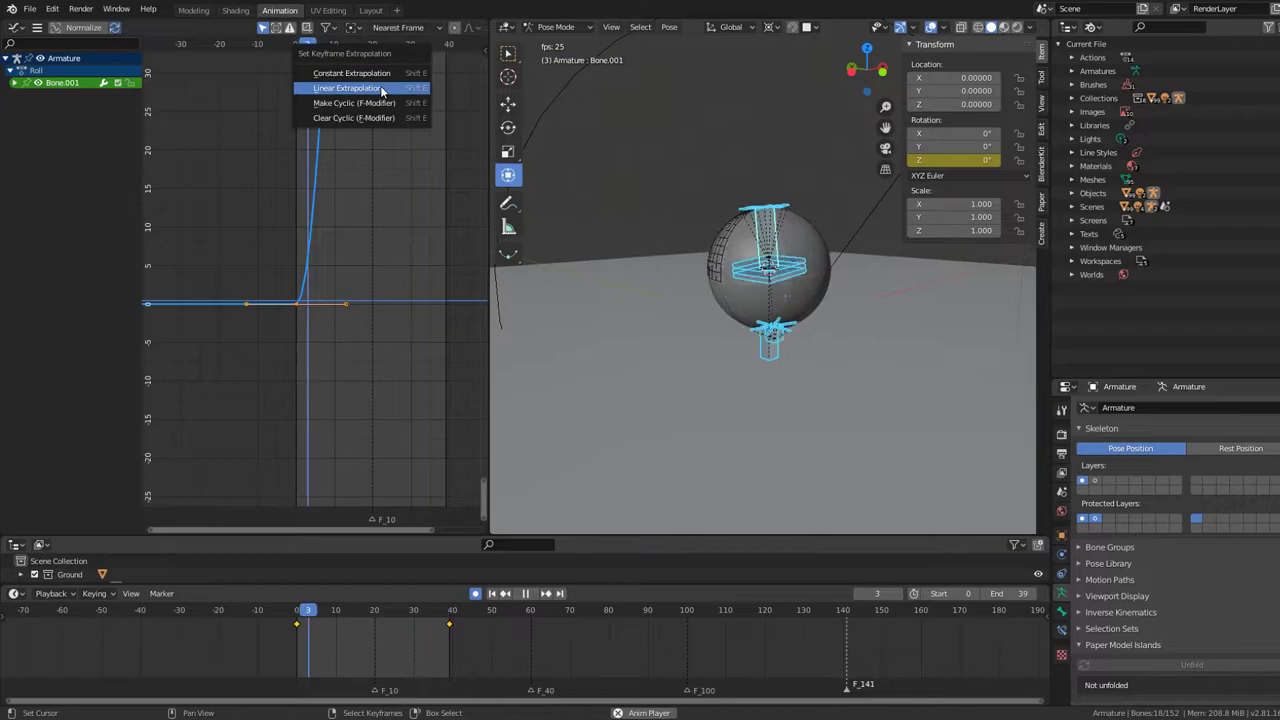
click(380, 88)
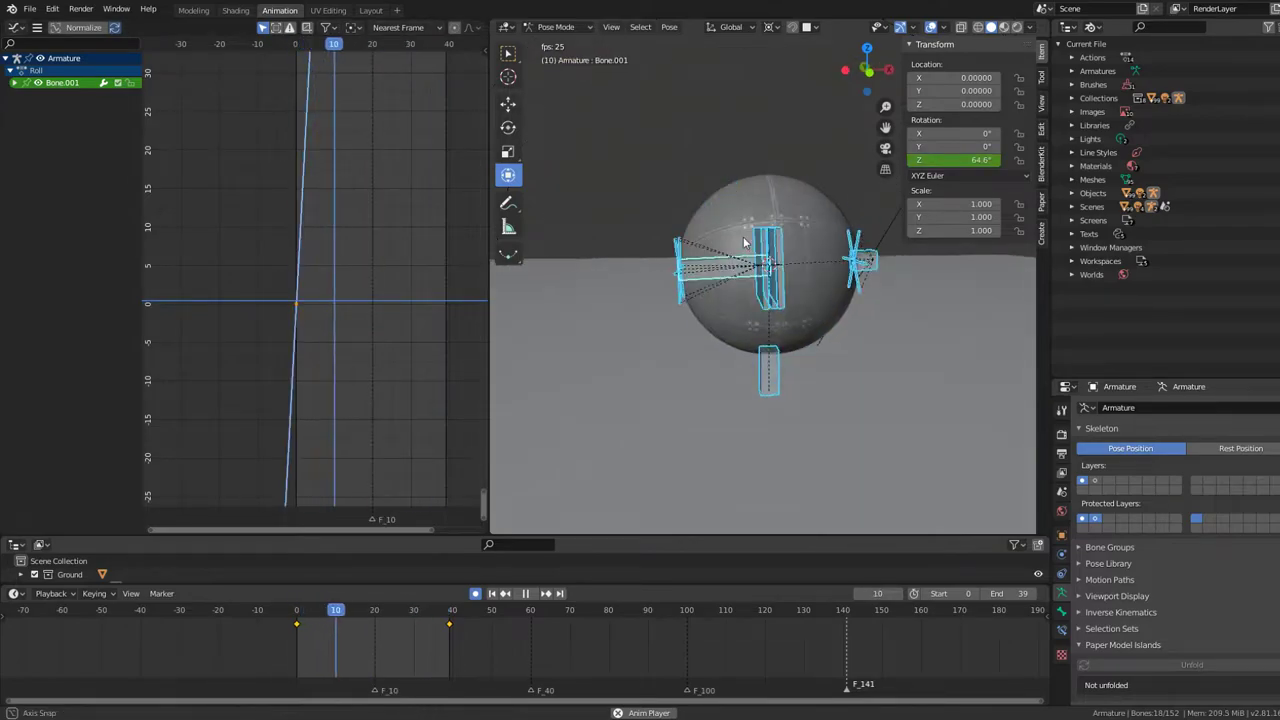
Step: Orbit around the ball and use View > Frame All to show the whole curve
scroll(813, 258, up, 4)
middle_drag(813, 258, 800, 225)
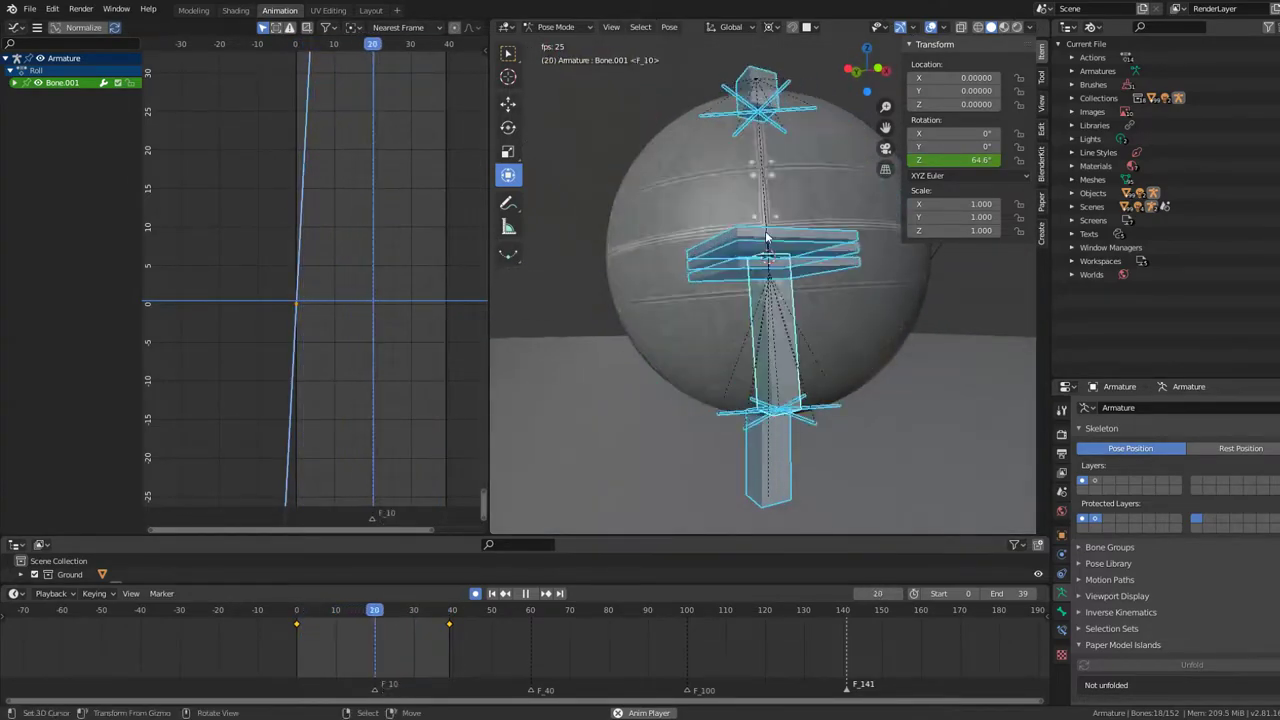
scroll(357, 128, down, 2)
scroll(357, 128, down, 1)
click(16, 27)
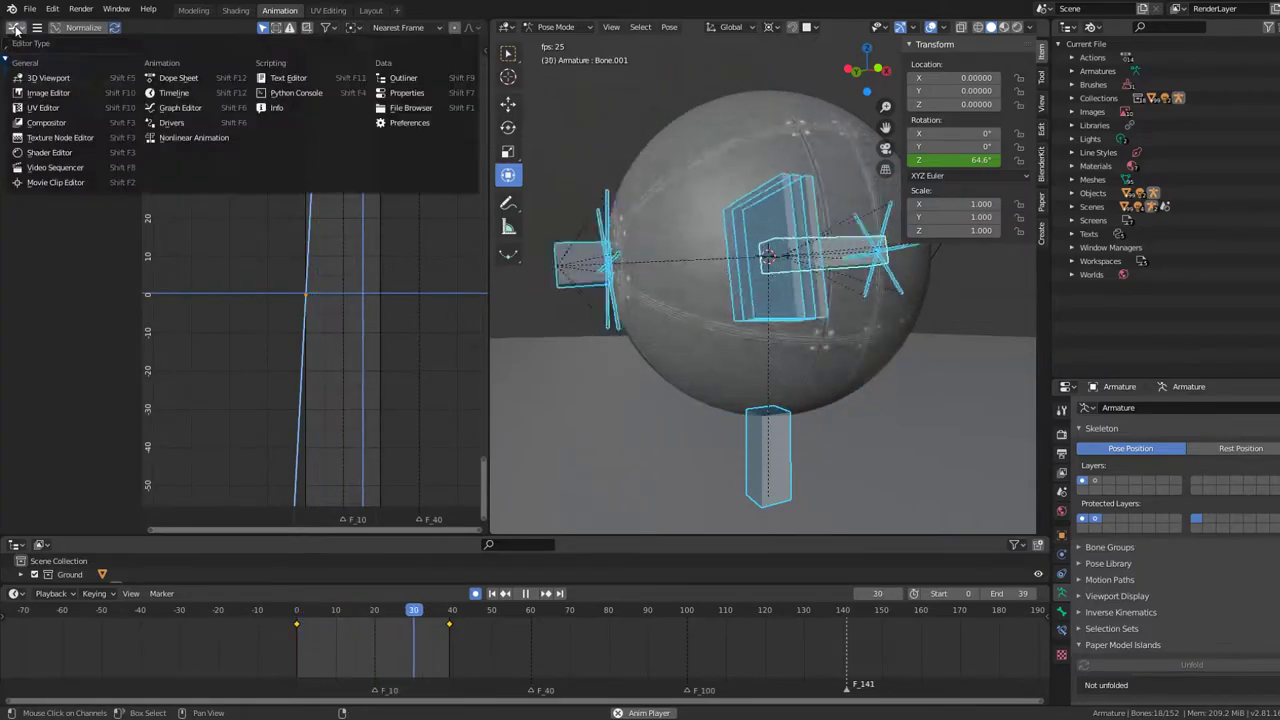
mouse_move(60, 43)
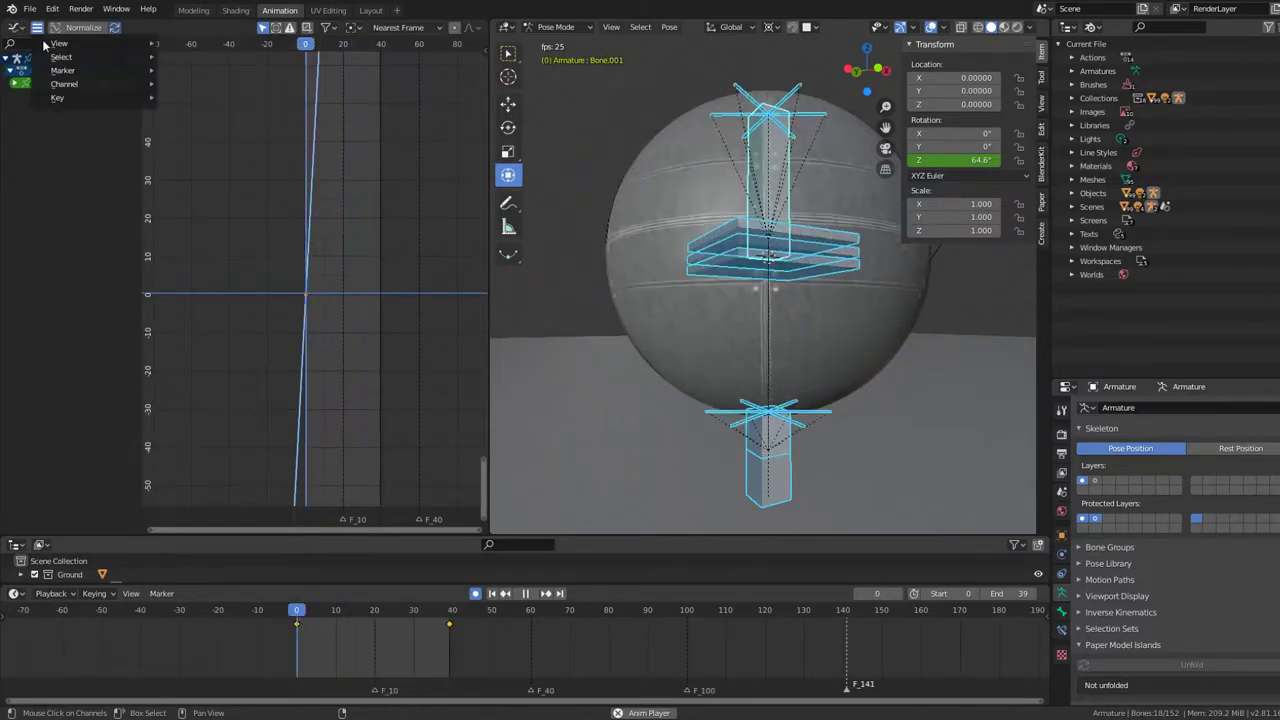
click(37, 27)
click(221, 289)
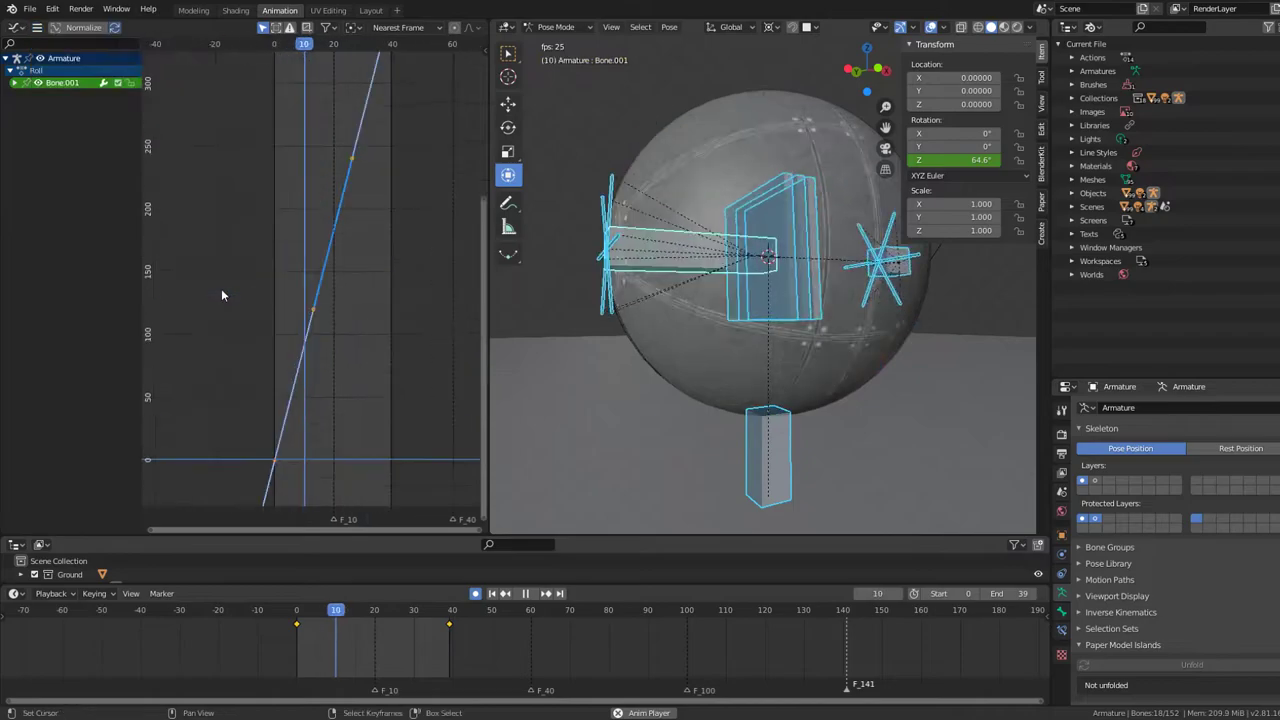
scroll(366, 250, down, 2)
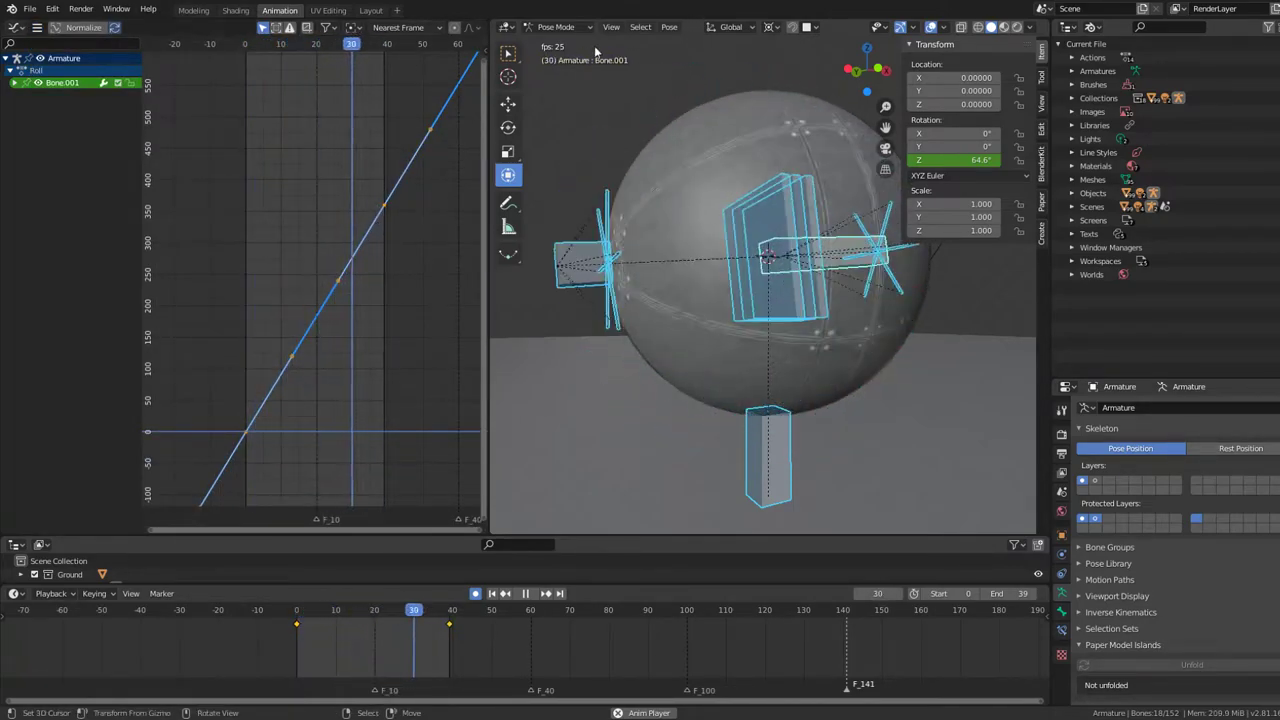
Step: Switch to Object Mode, set the end frame to 38, and view the ball front orthographic
click(555, 27)
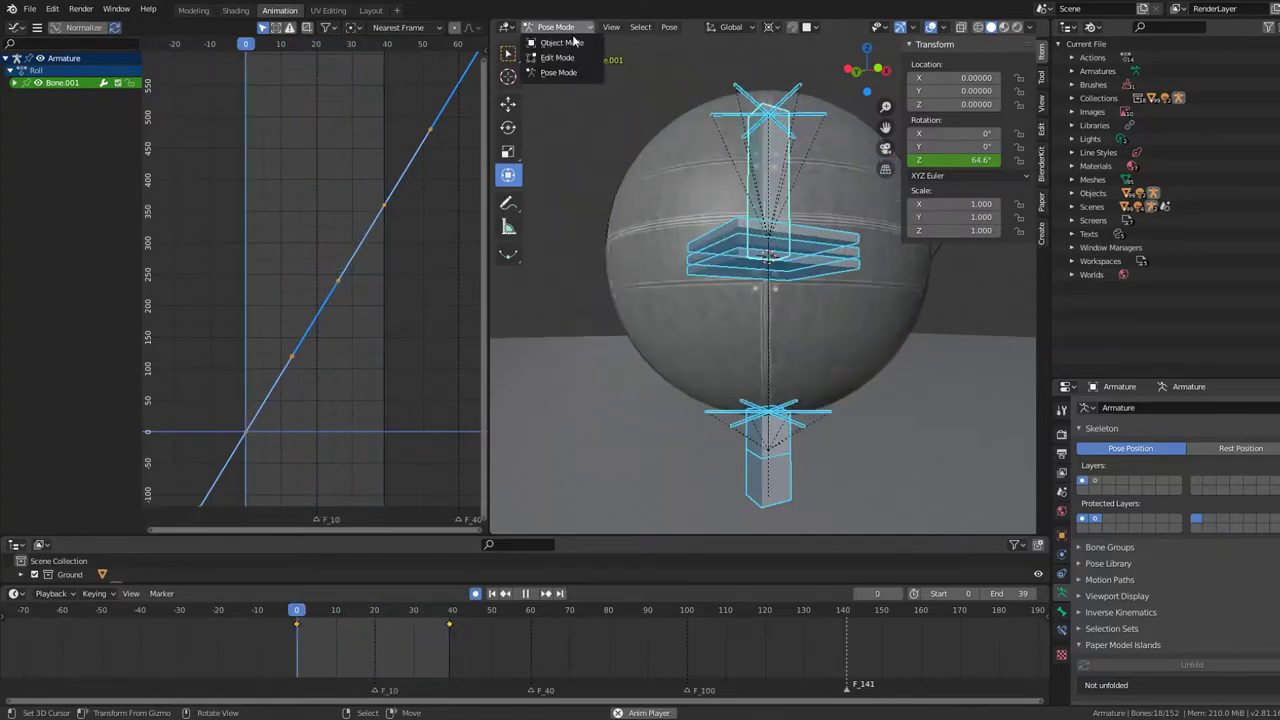
click(560, 40)
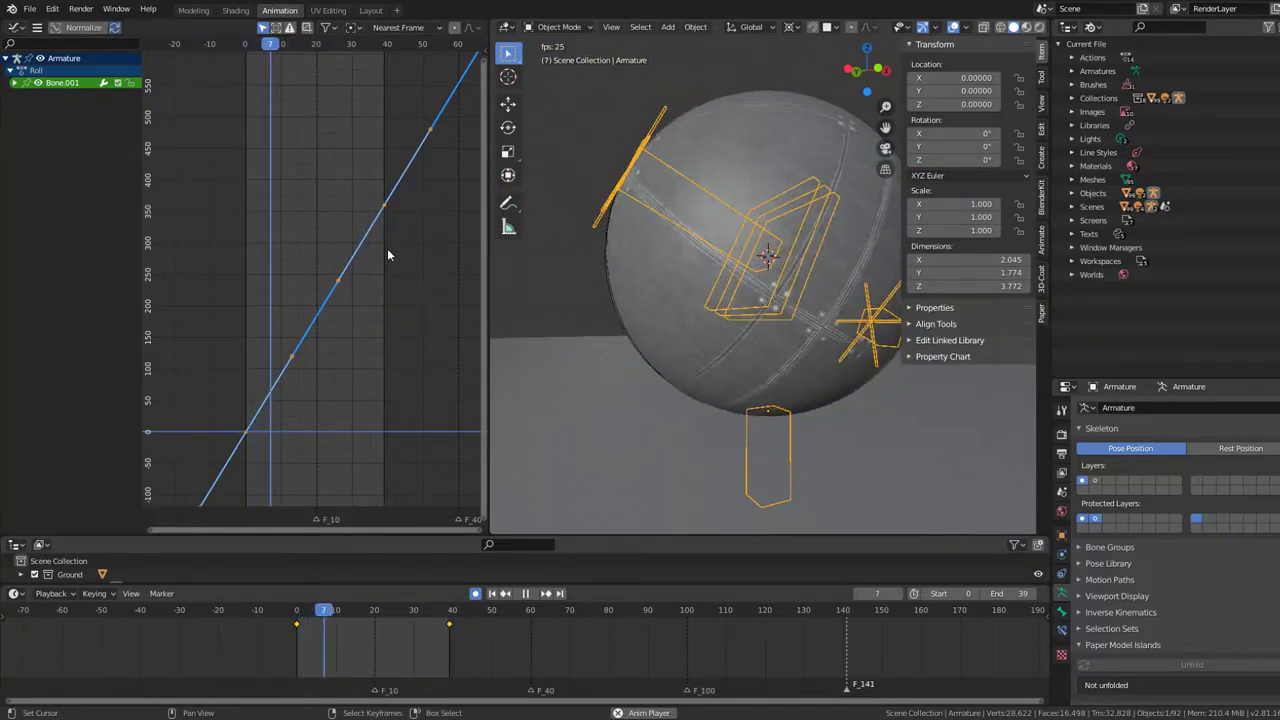
click(987, 594)
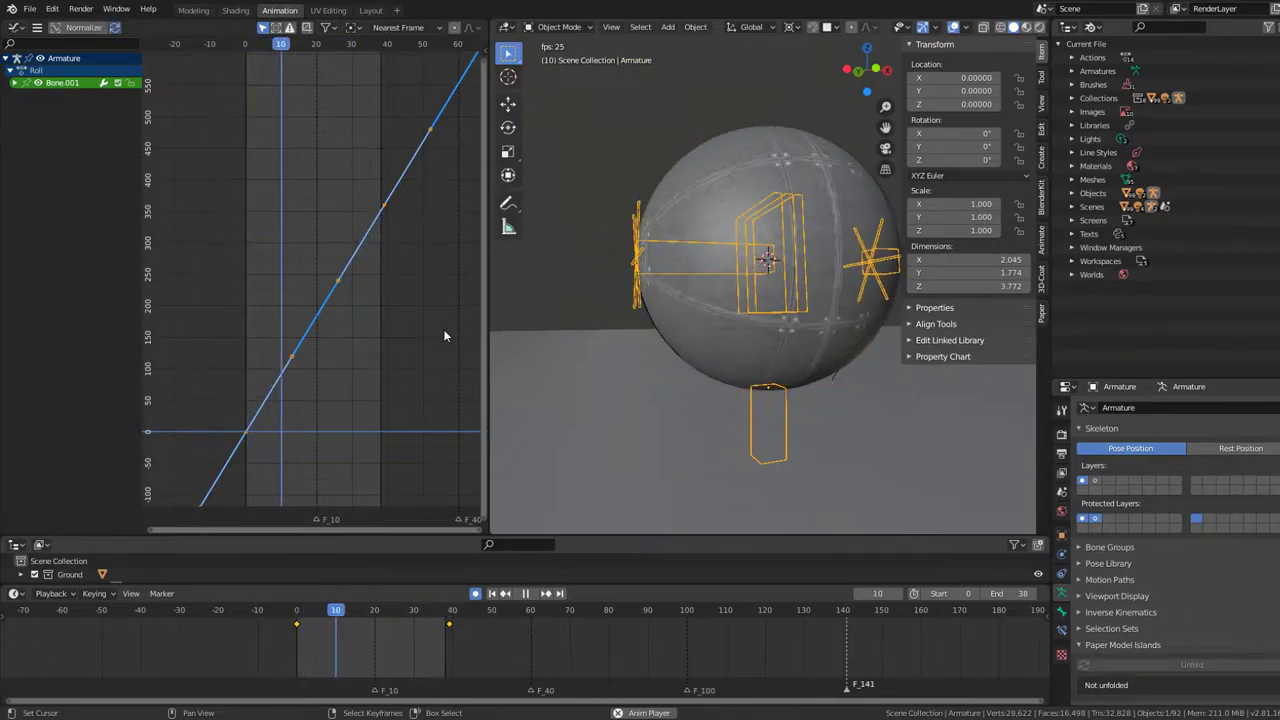
key(KP_1)
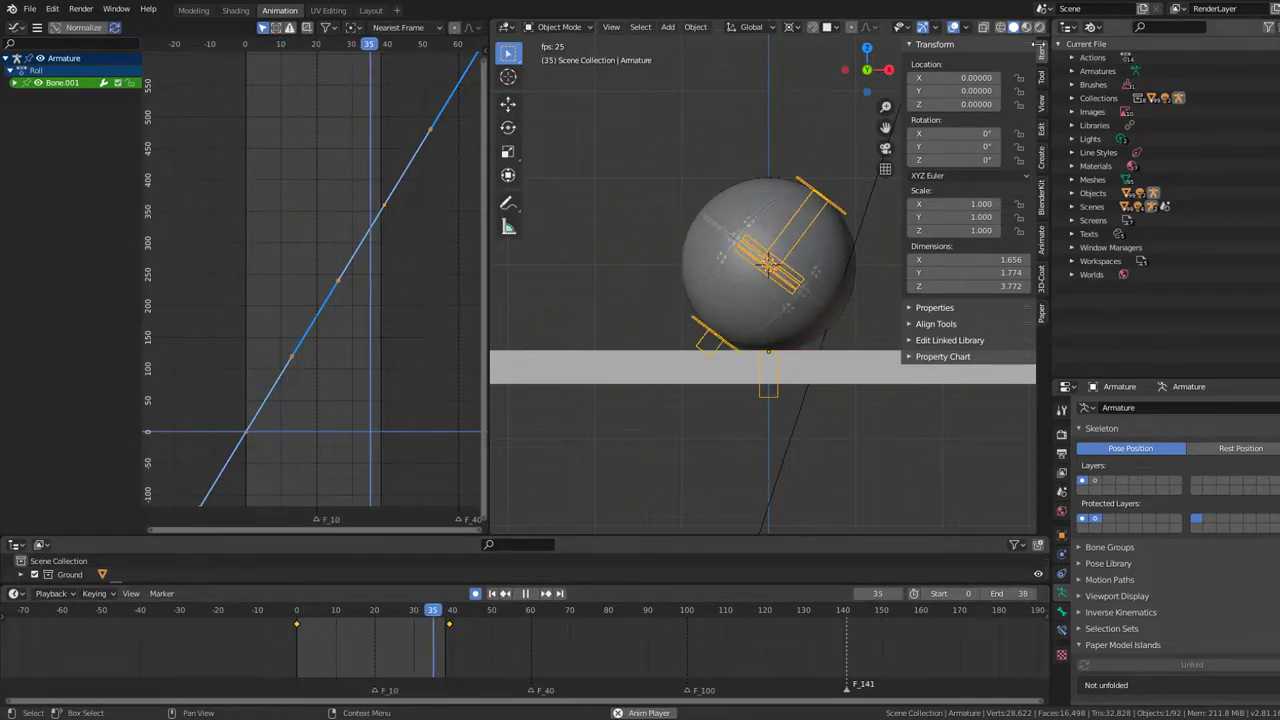
click(30, 8)
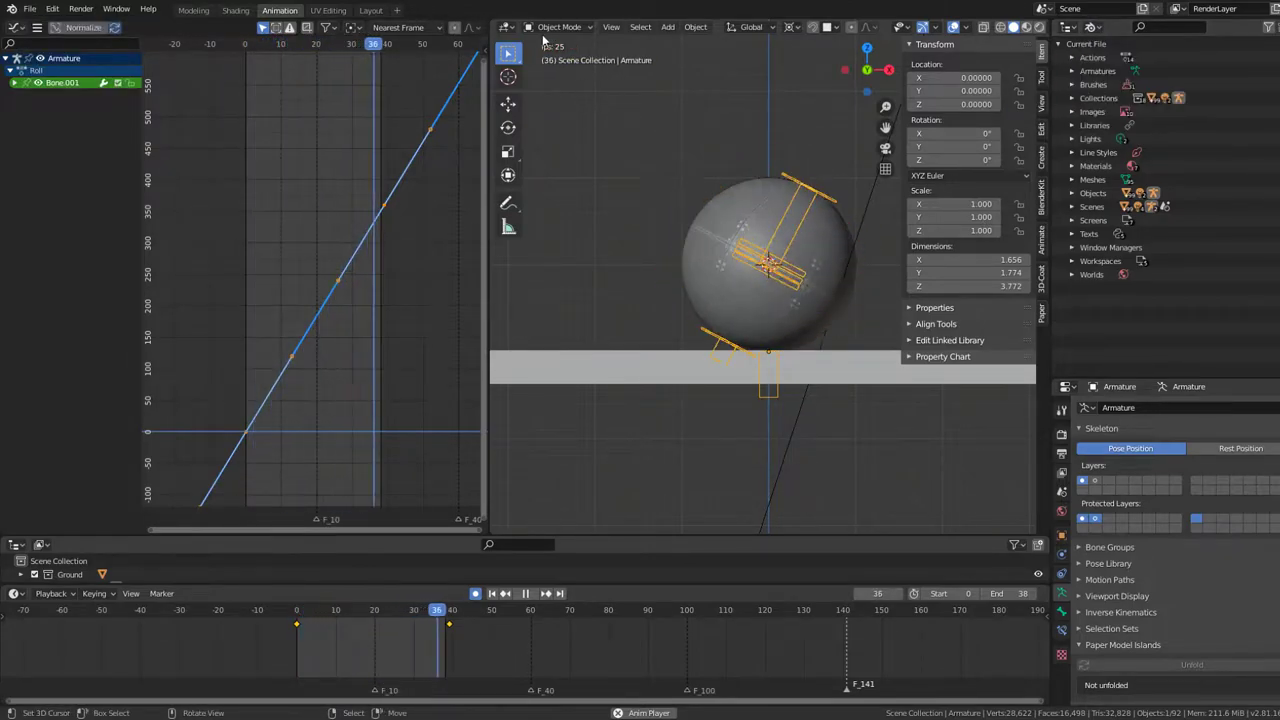
Step: Switch the Outliner display mode from Scenes to View Layer
click(1100, 28)
click(1107, 43)
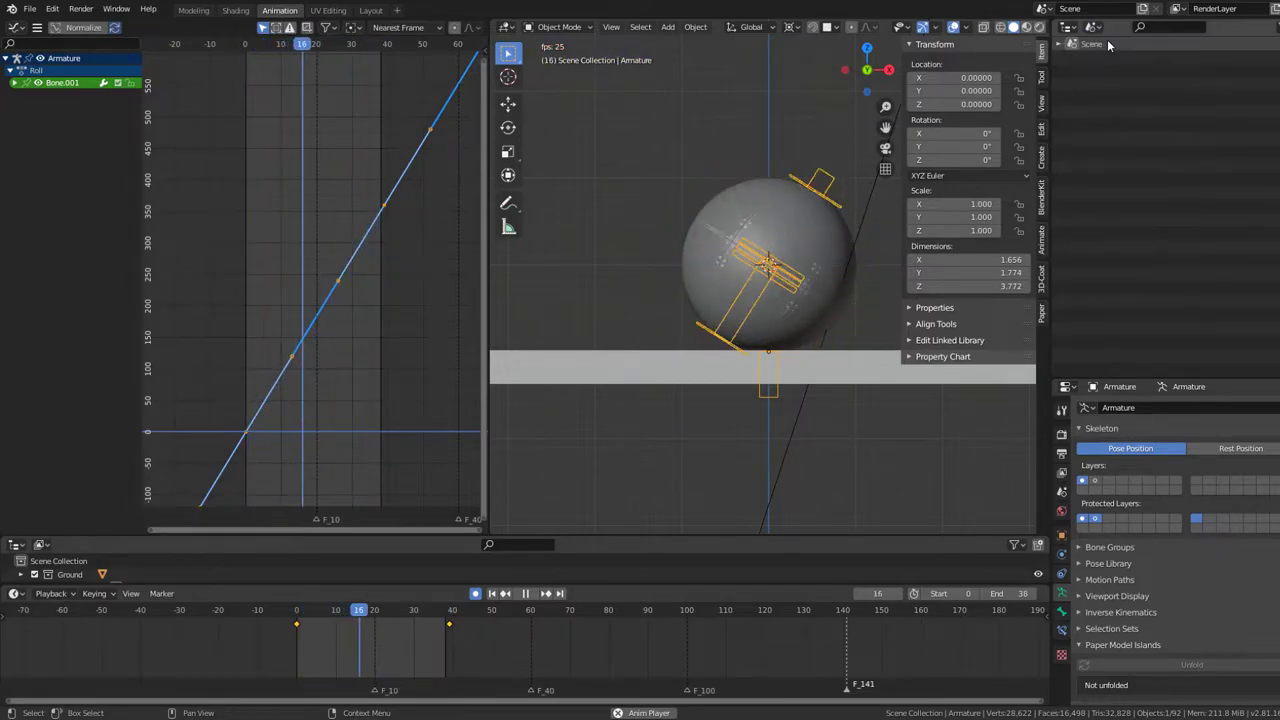
click(1058, 44)
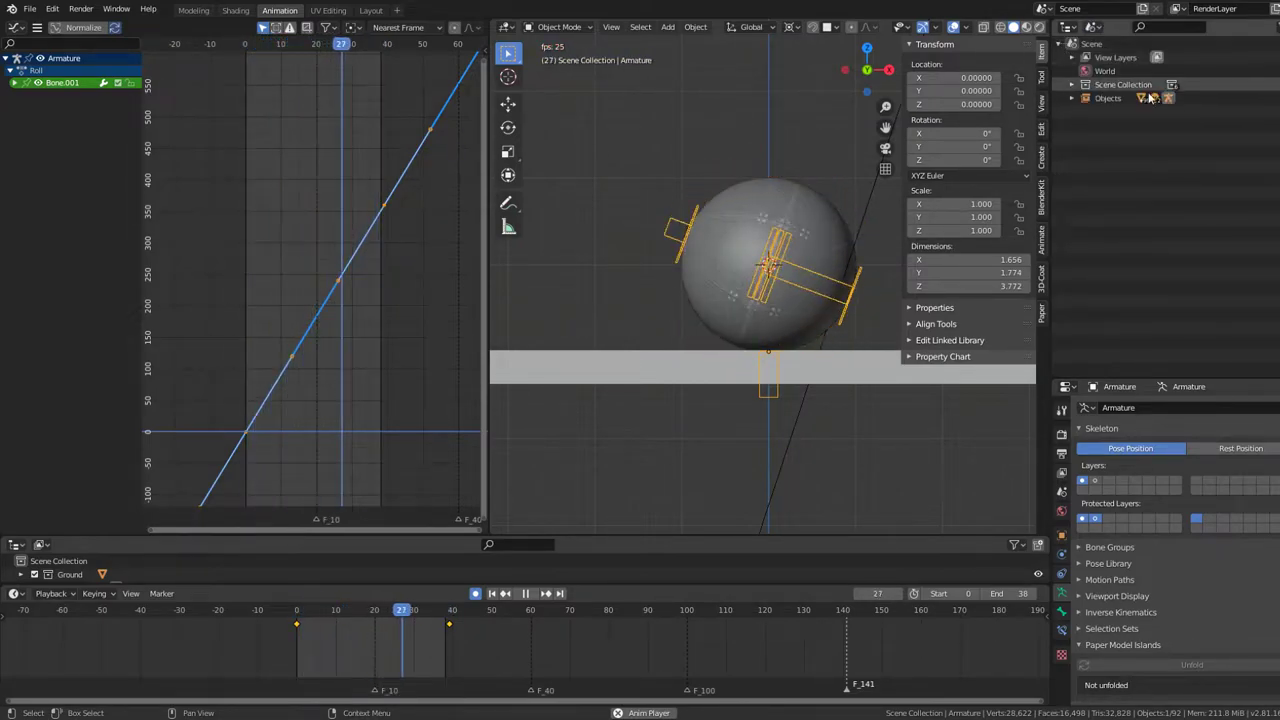
click(1094, 28)
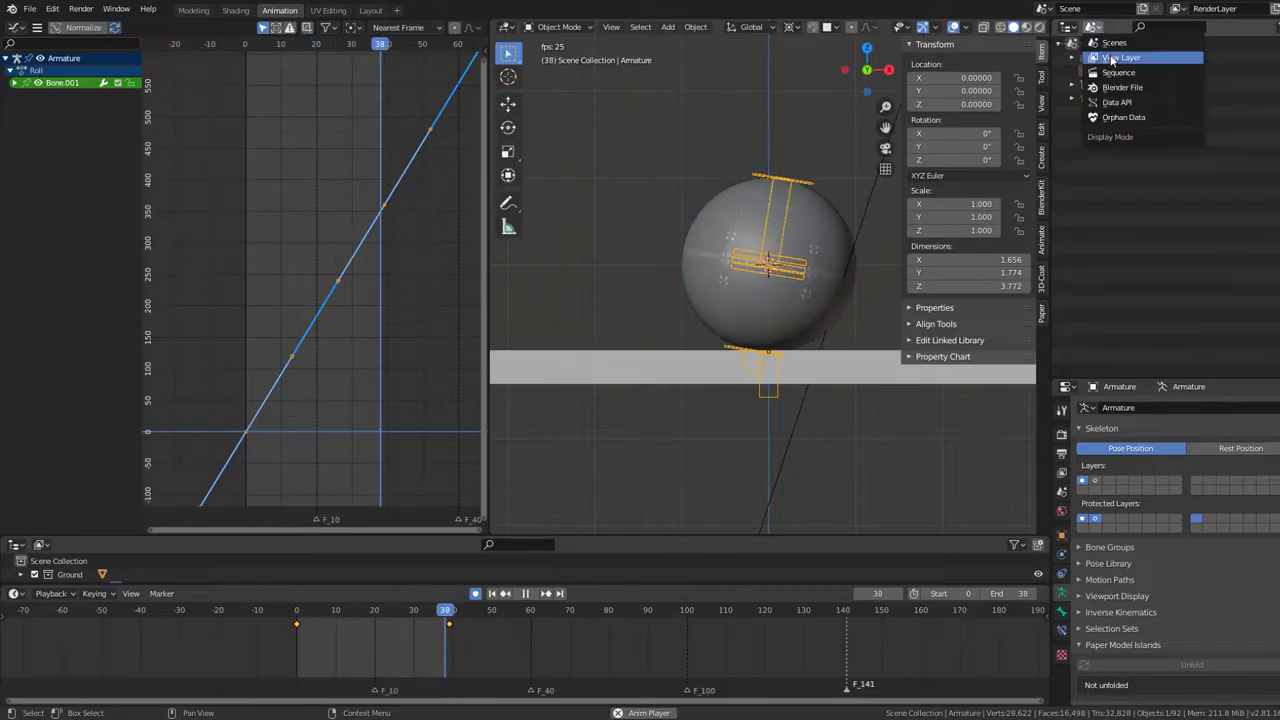
click(1120, 57)
Step: Collapse the Ground, Rig, Sphere_Bot, Lighting, Version 2 Done and New Version collections
click(1071, 57)
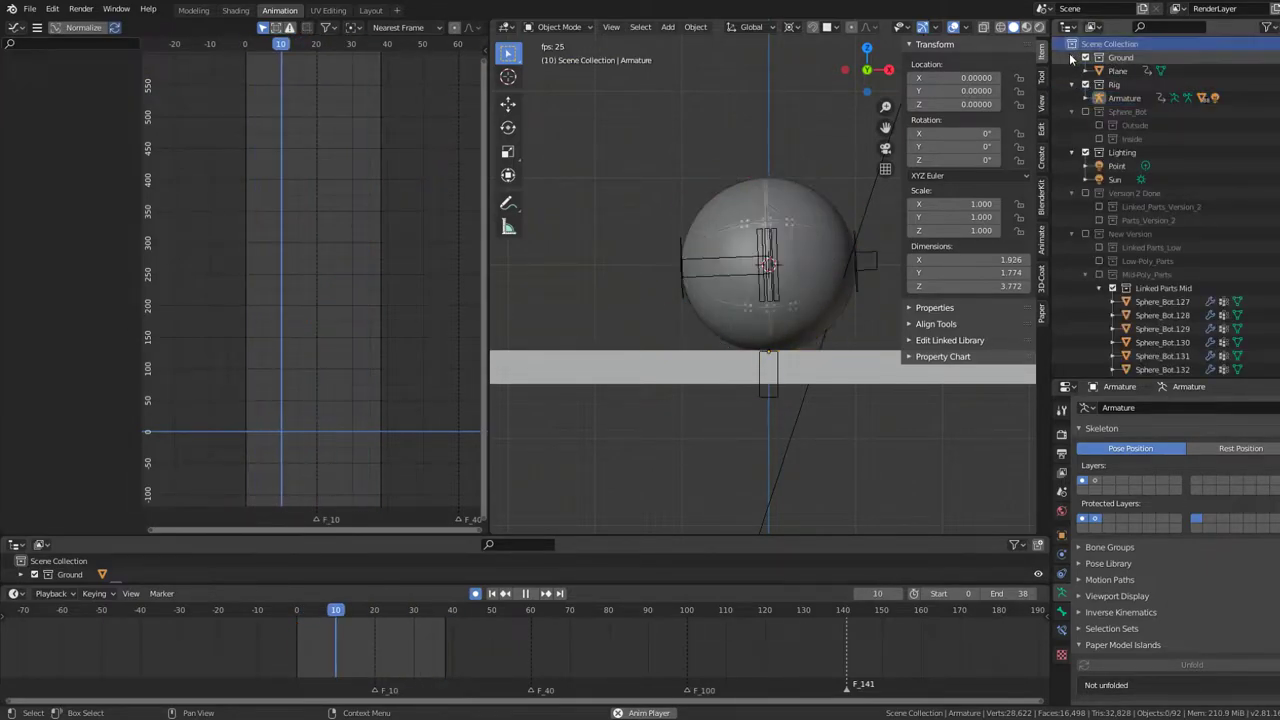
click(1071, 70)
click(1072, 84)
click(1072, 98)
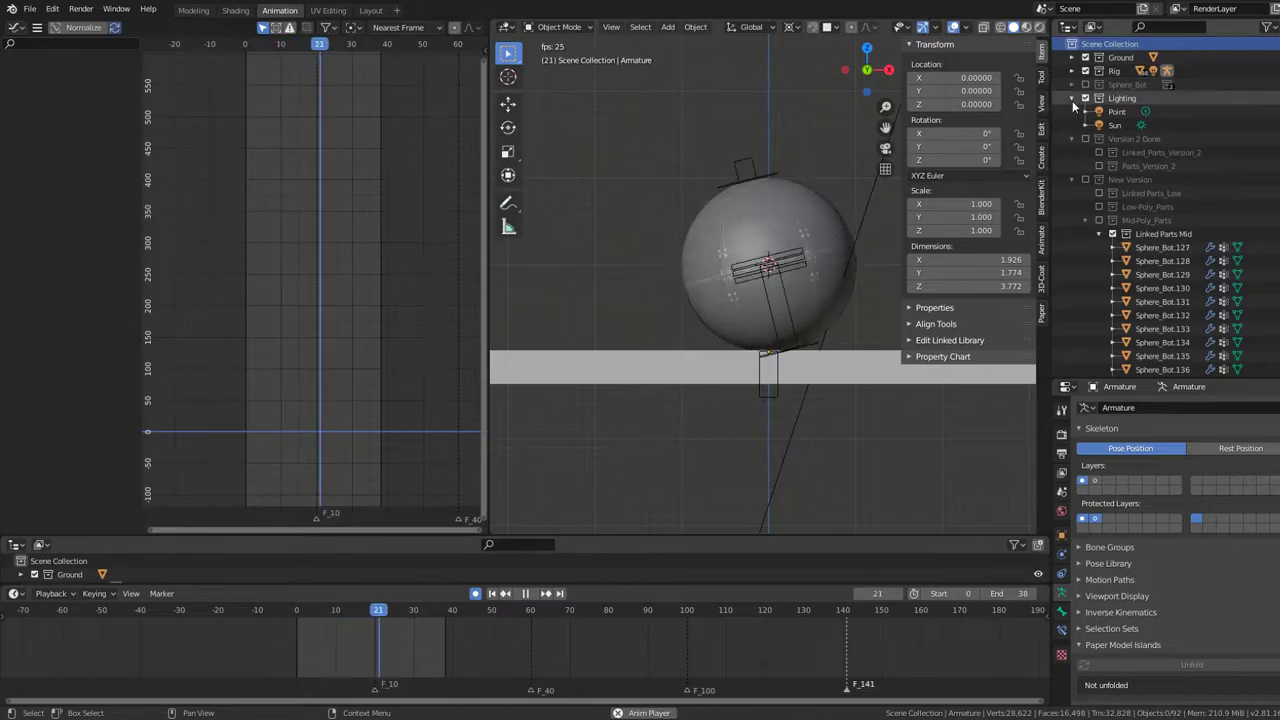
click(1071, 111)
click(1070, 124)
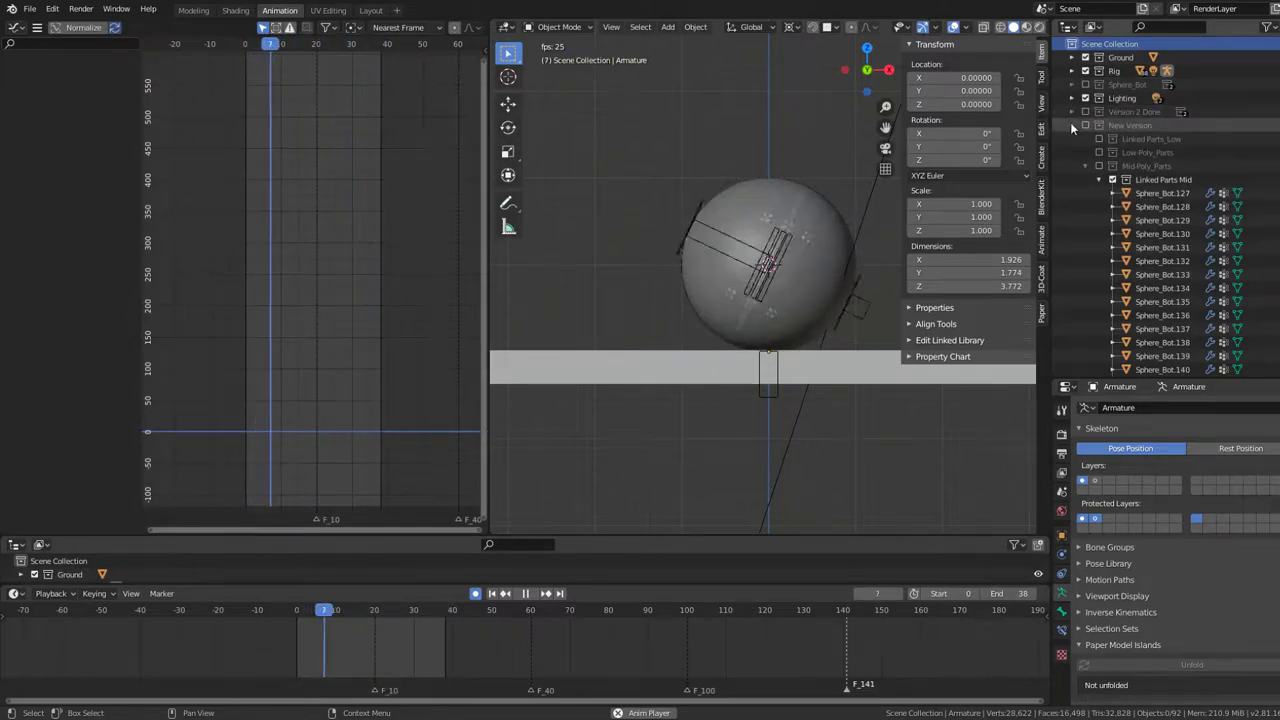
Step: Make the Rig collection active, keeping its existing name
click(1115, 58)
click(1115, 70)
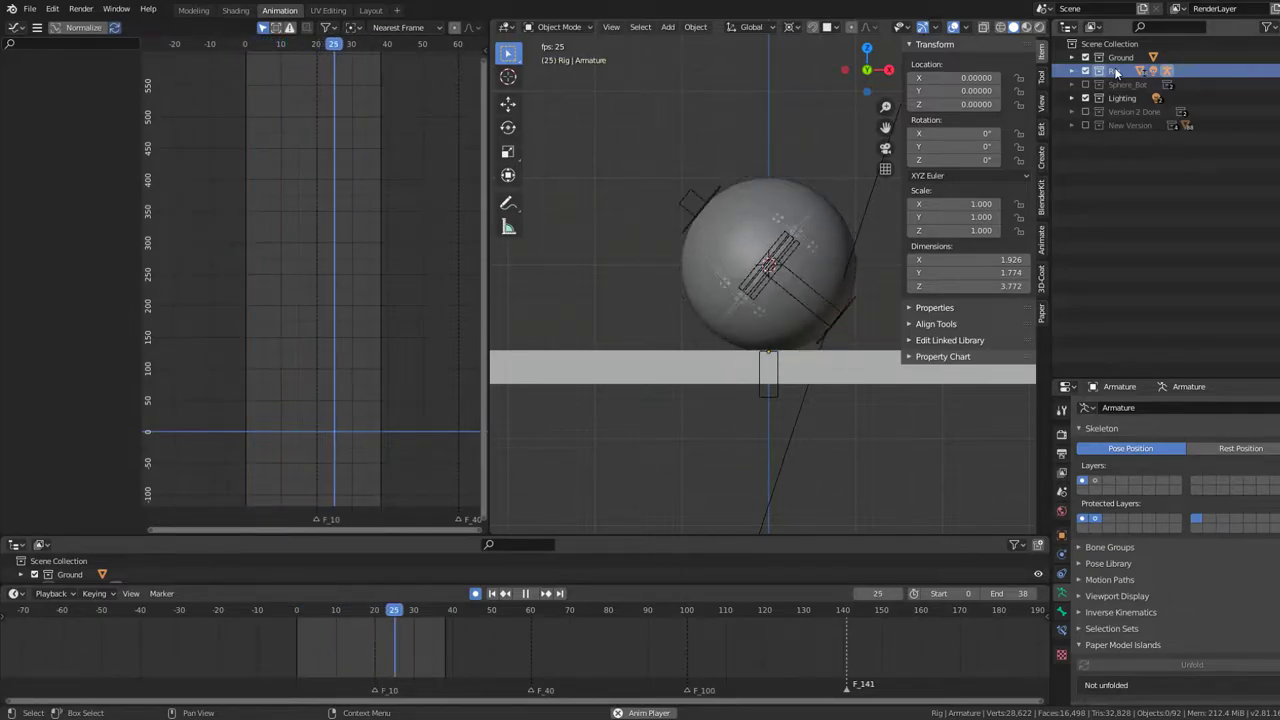
scroll(680, 214, down, 5)
scroll(674, 209, up, 3)
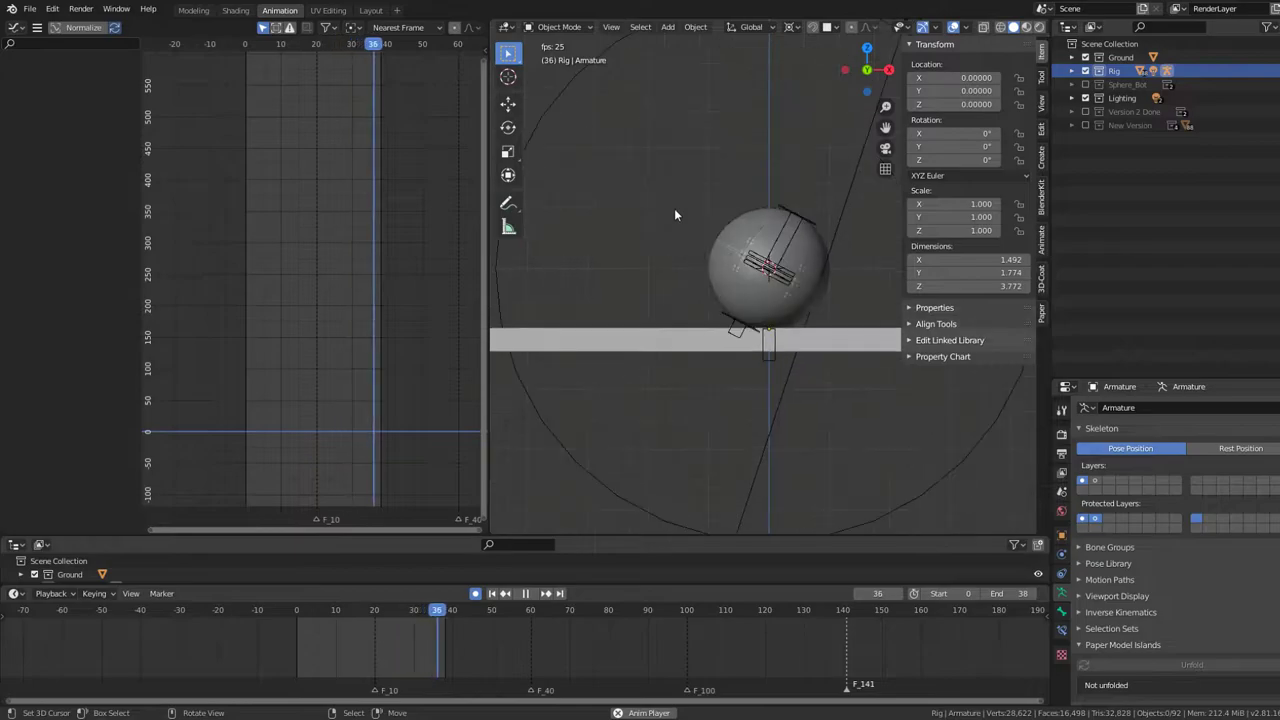
scroll(680, 212, up, 2)
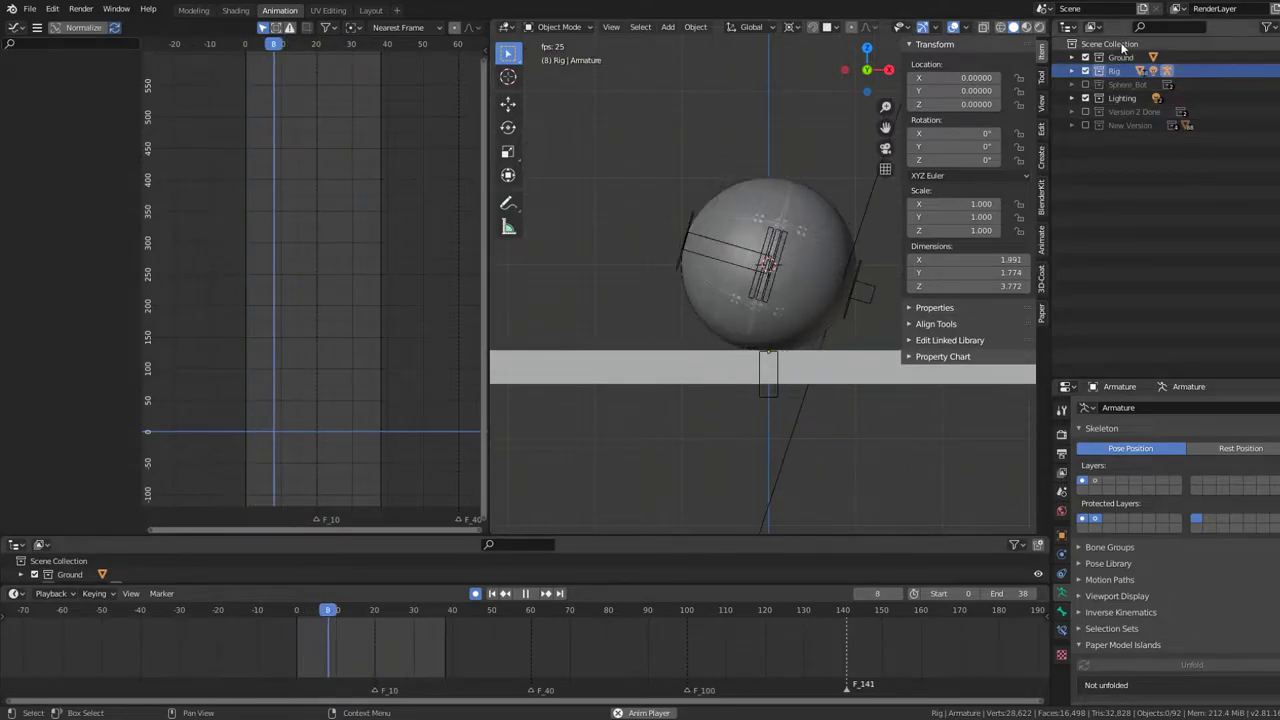
double_click(1099, 72)
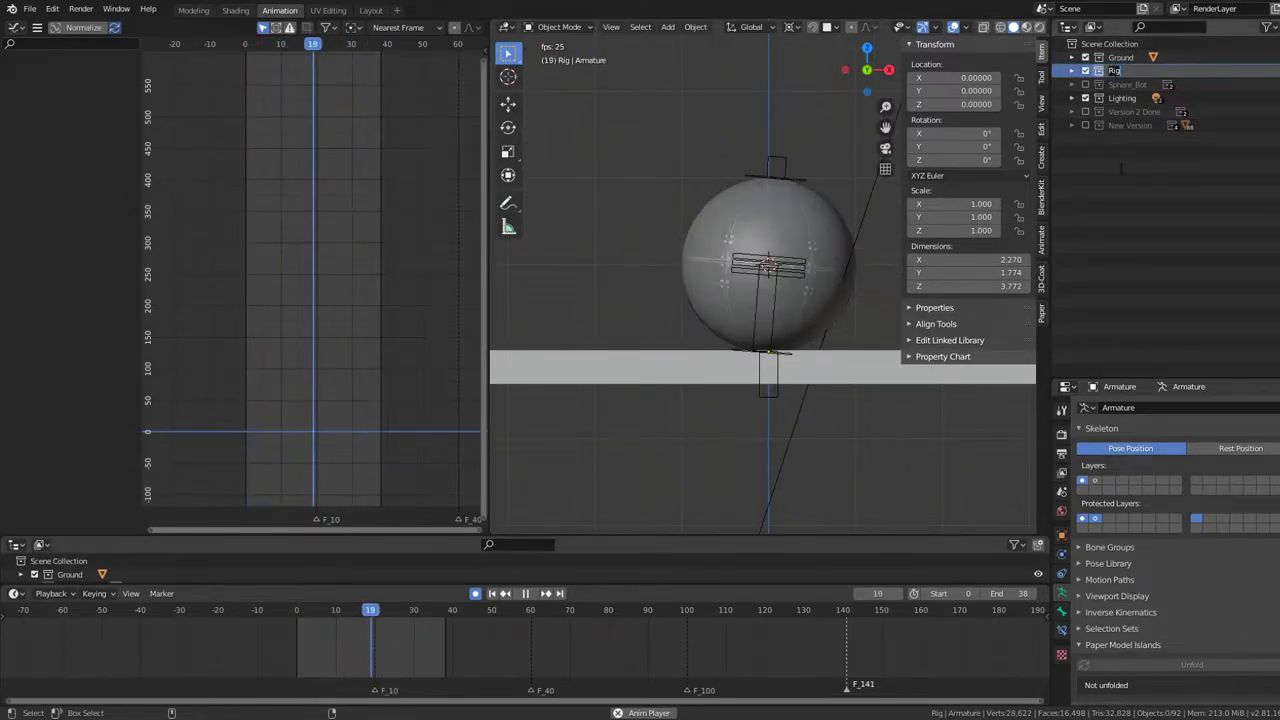
key(Return)
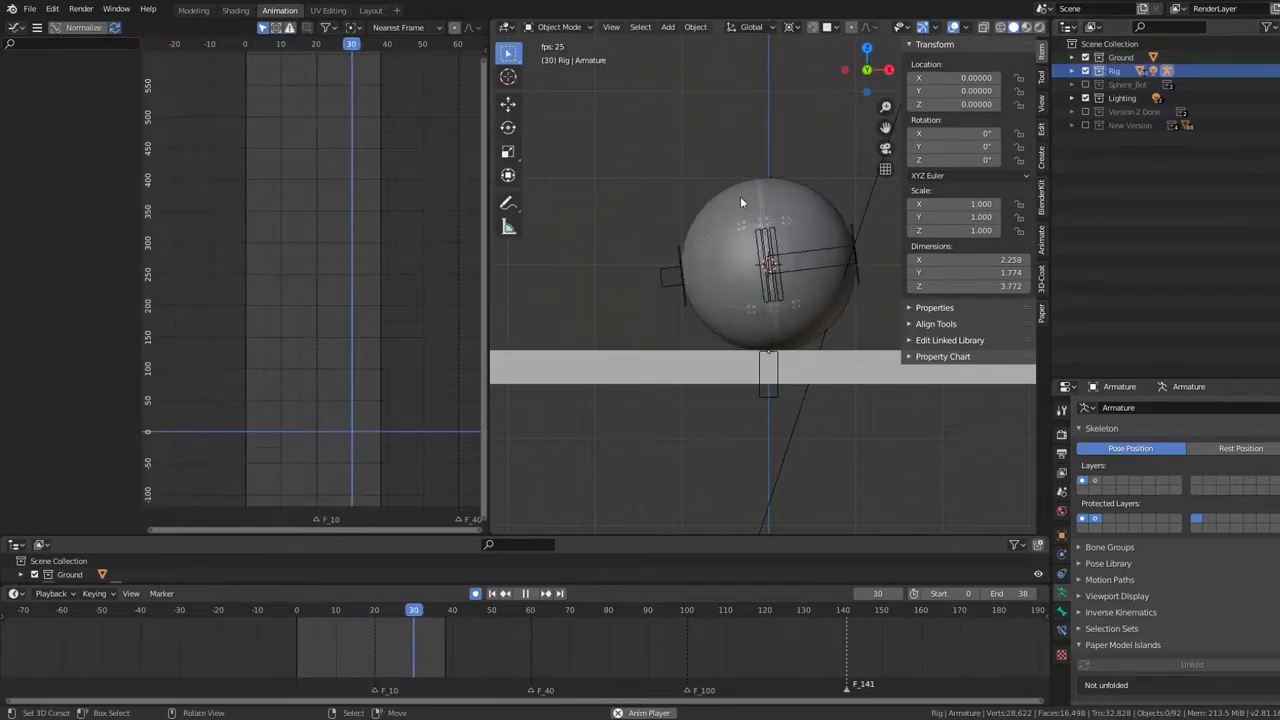
Step: Stop playback, select the ground plane, and begin renaming the new collection under Scene Collection
key(space)
click(831, 355)
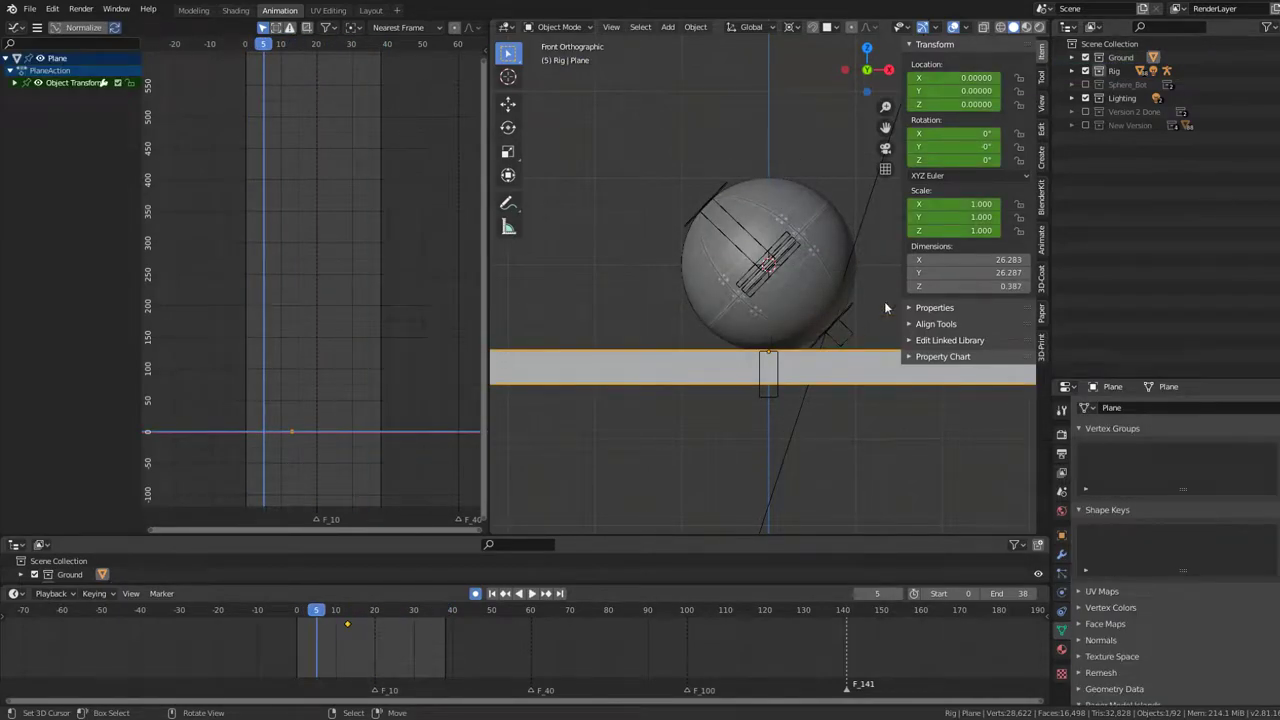
click(1247, 42)
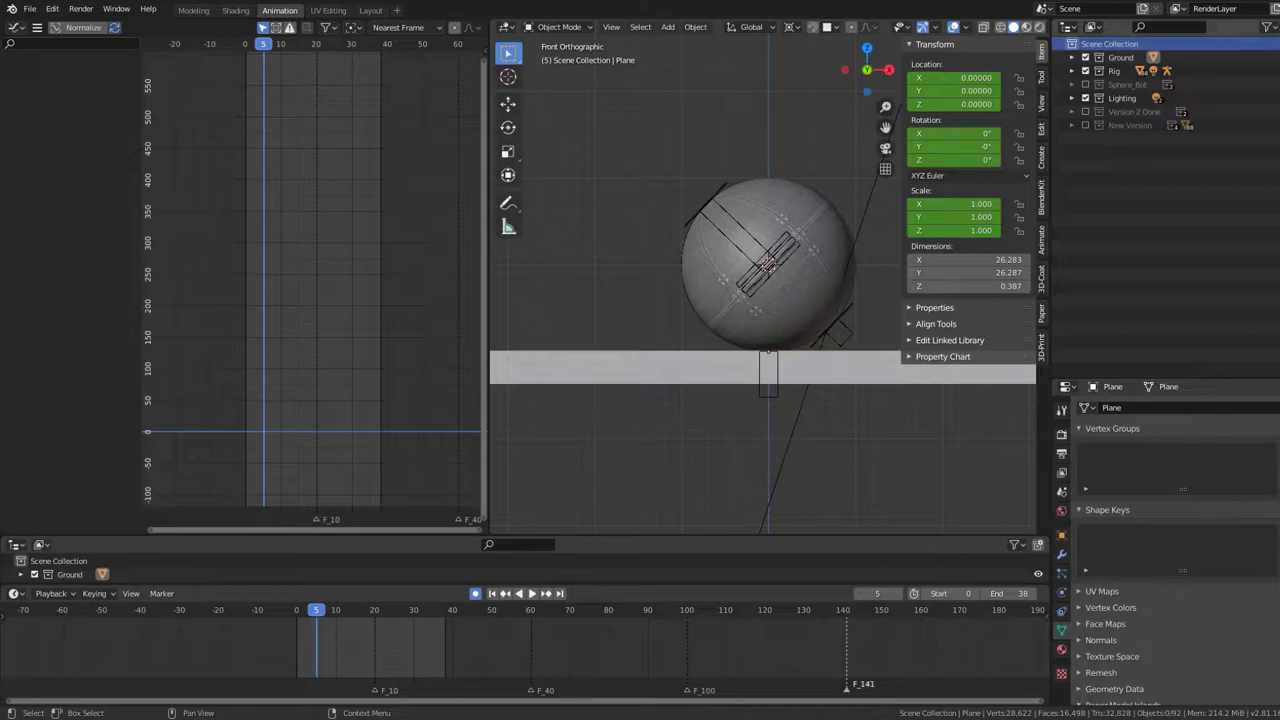
double_click(1130, 139)
text(Baked_Rig)
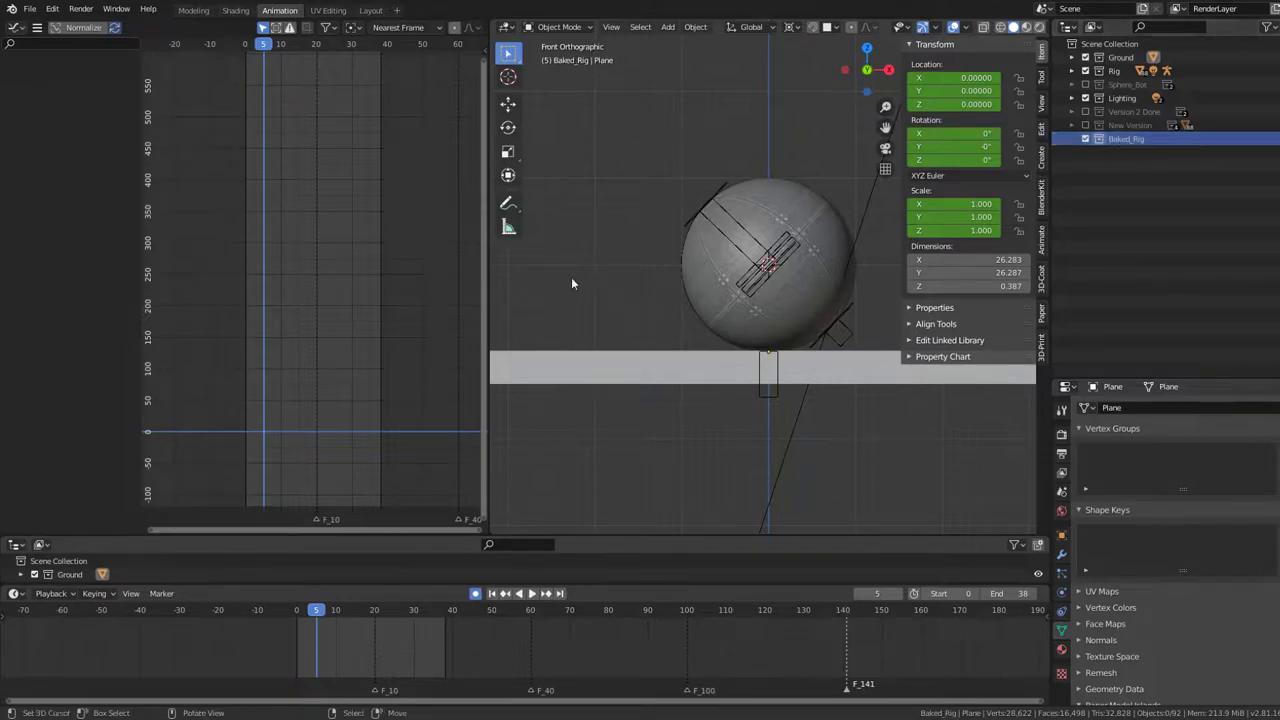
Step: Frame the armature, jump to the start frame, and delete the ground plane
click(698, 383)
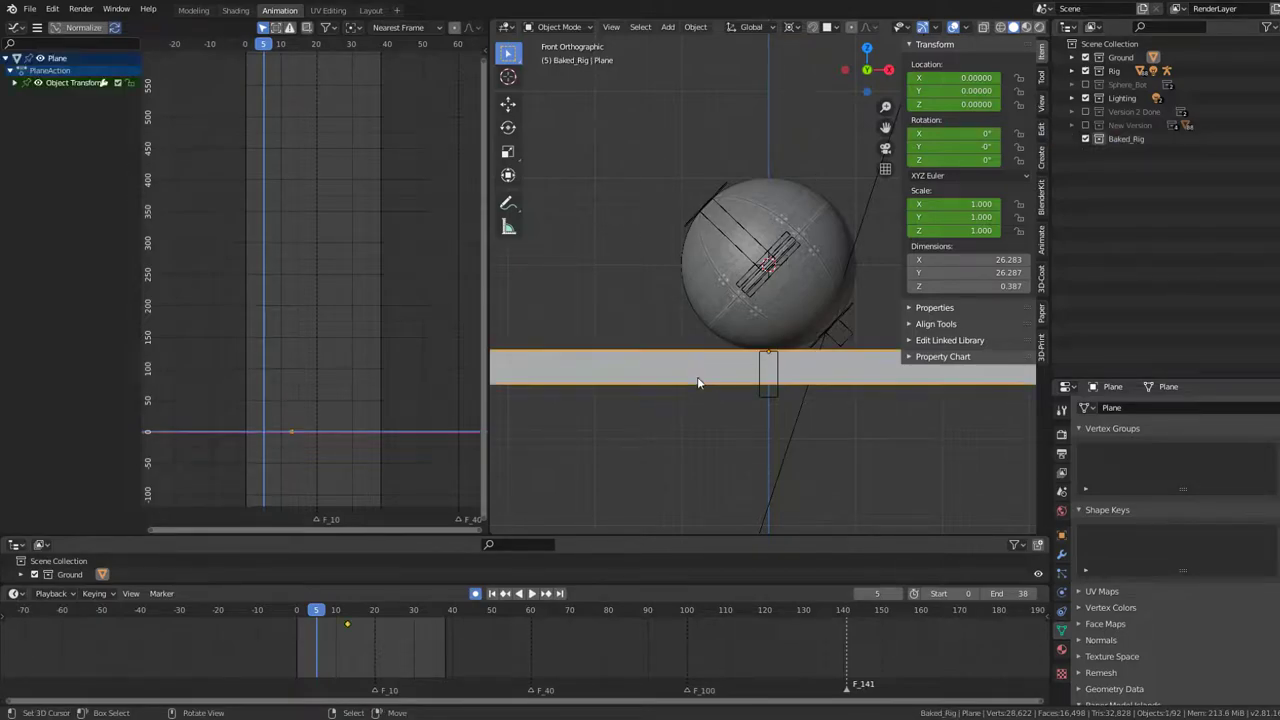
click(762, 388)
key(KP_Decimal)
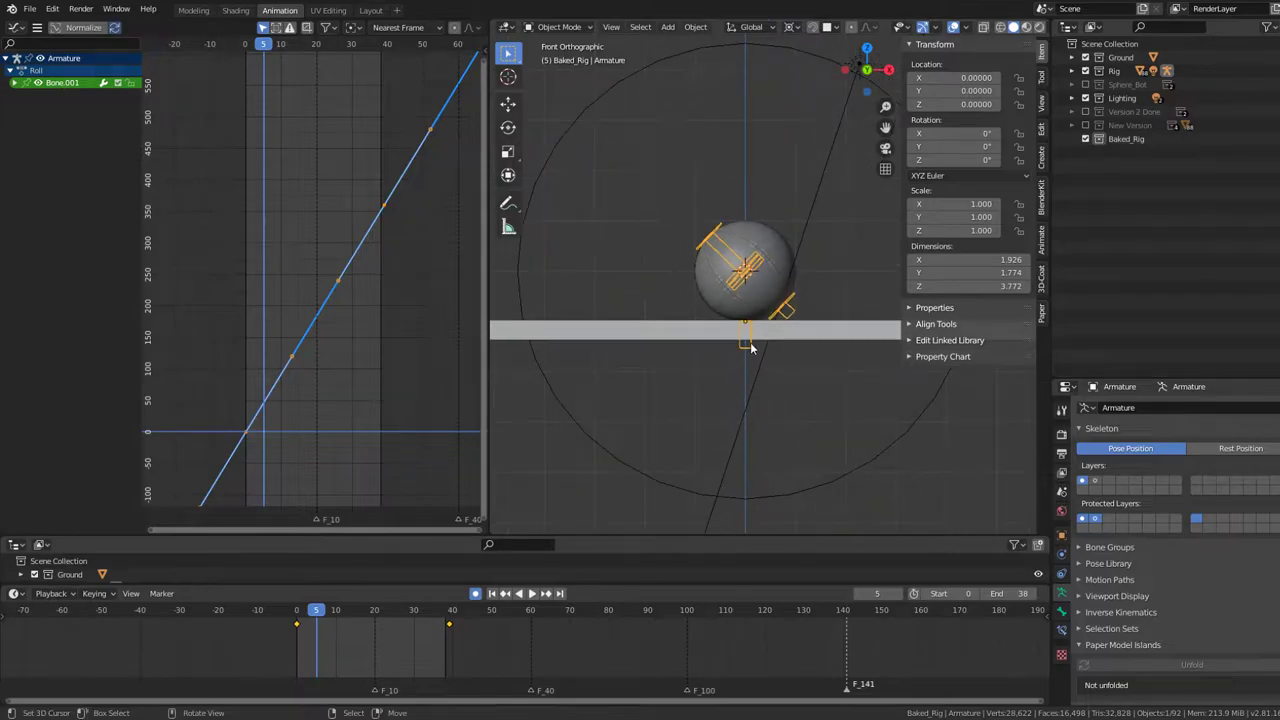
key(shift+Left)
click(826, 188)
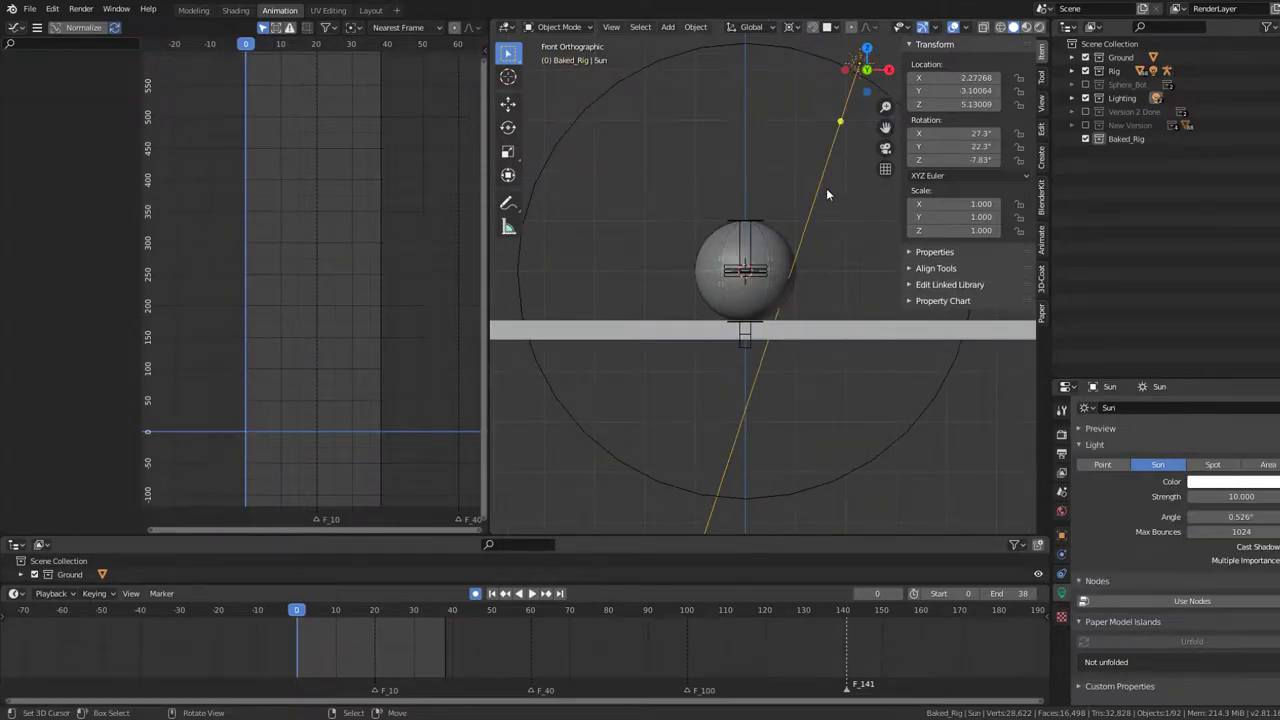
click(823, 321)
key(Delete)
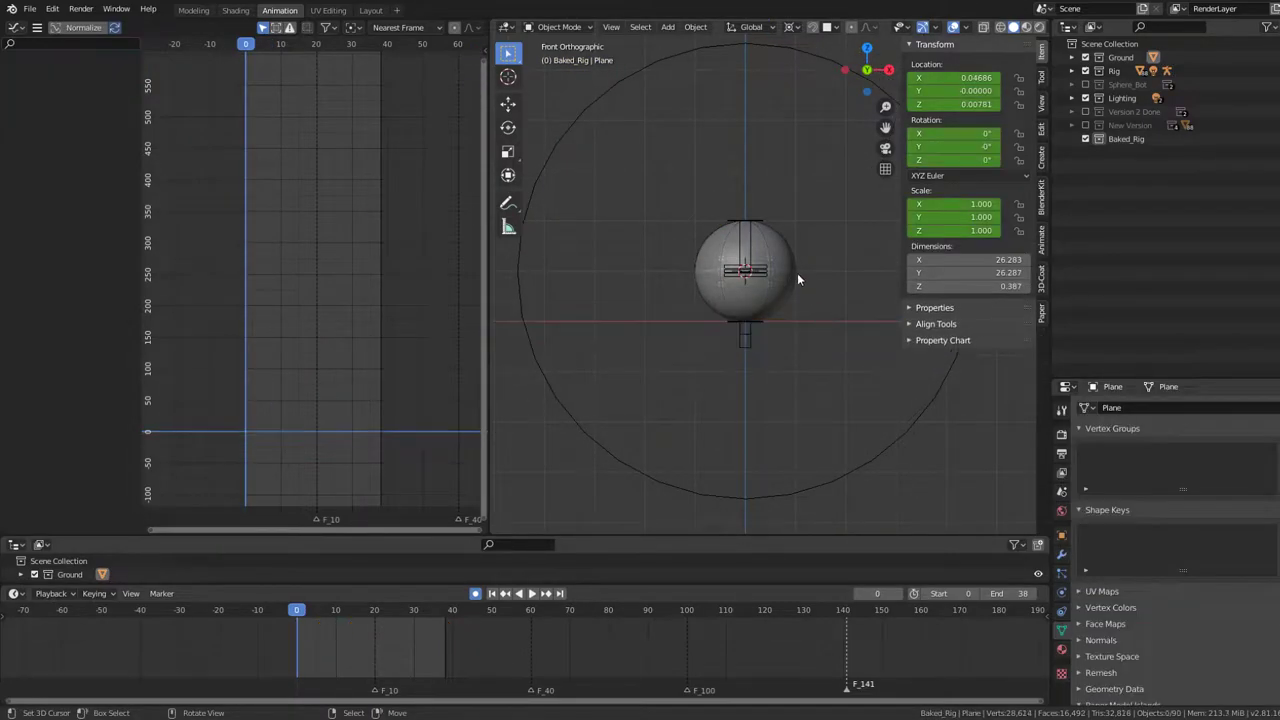
Step: Box-select the sphere's armature and meshes and duplicate them with Shift+D
click(726, 275)
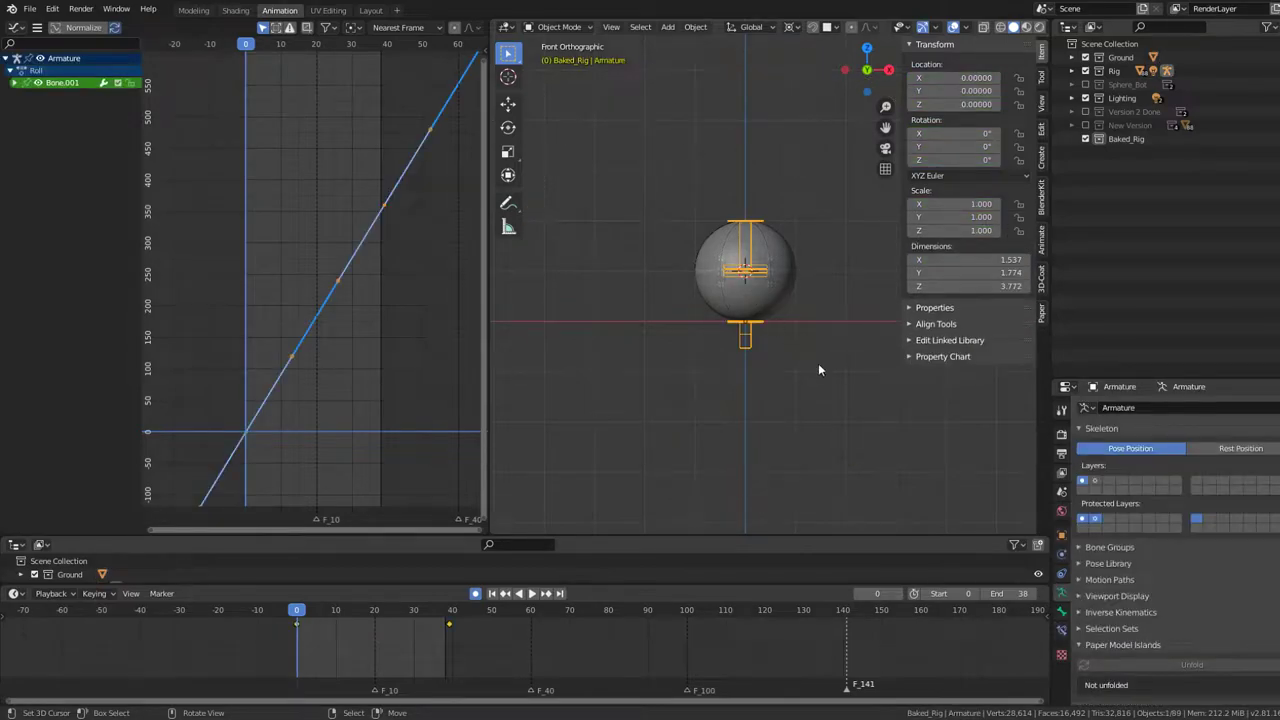
scroll(814, 355, down, 5)
scroll(802, 343, up, 4)
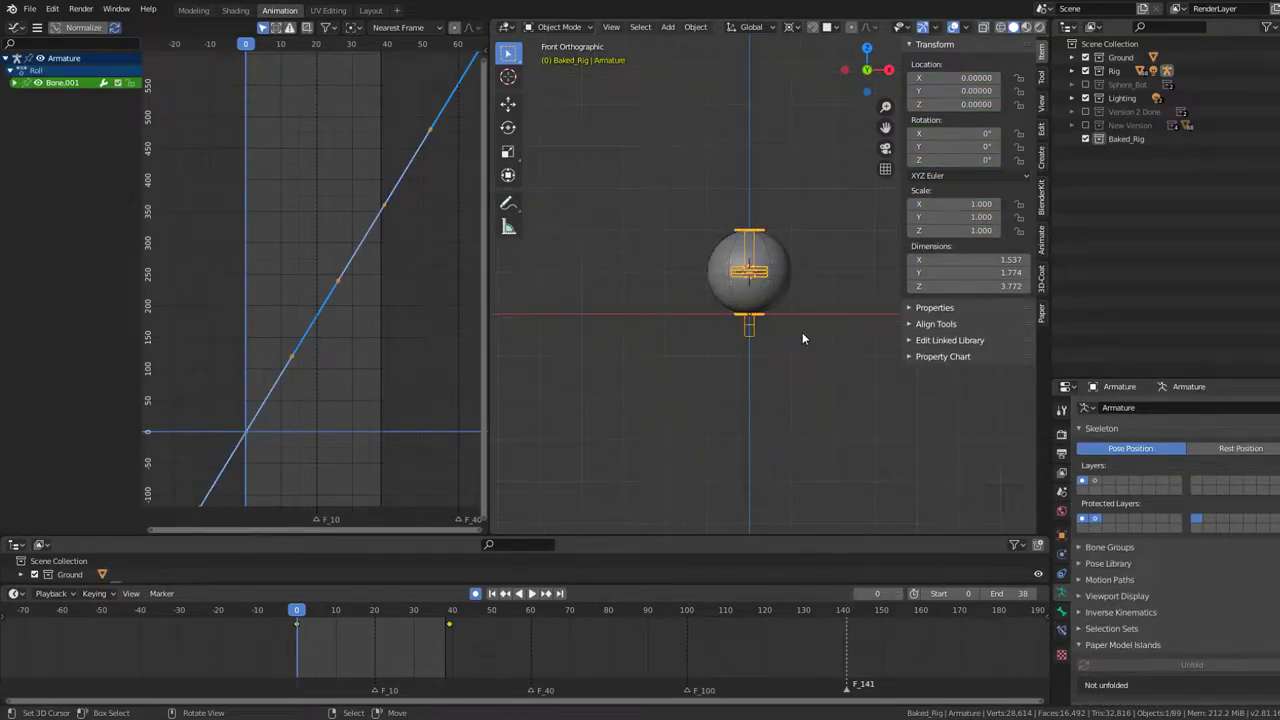
drag(826, 375, 643, 204)
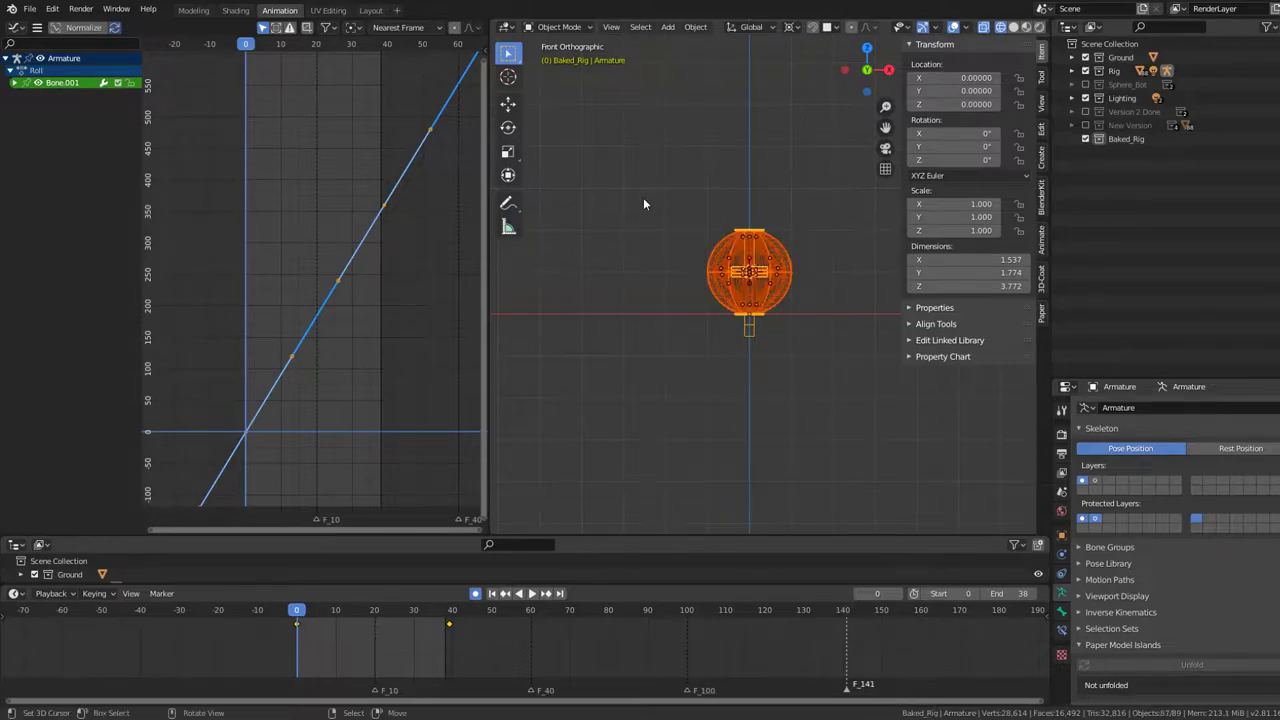
scroll(757, 251, up, 3)
key(shift+d)
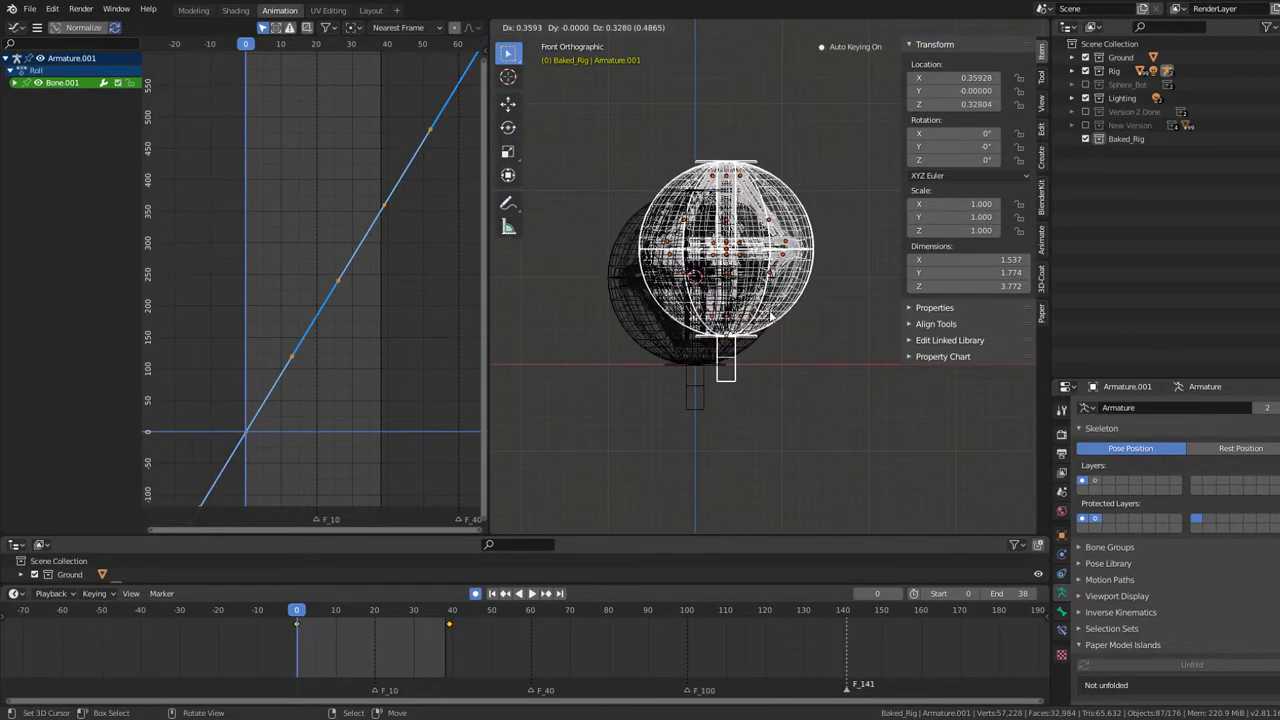
Step: Leave the duplicate at the origin and switch the editor to show the Roll action's keyframes
right_click(770, 315)
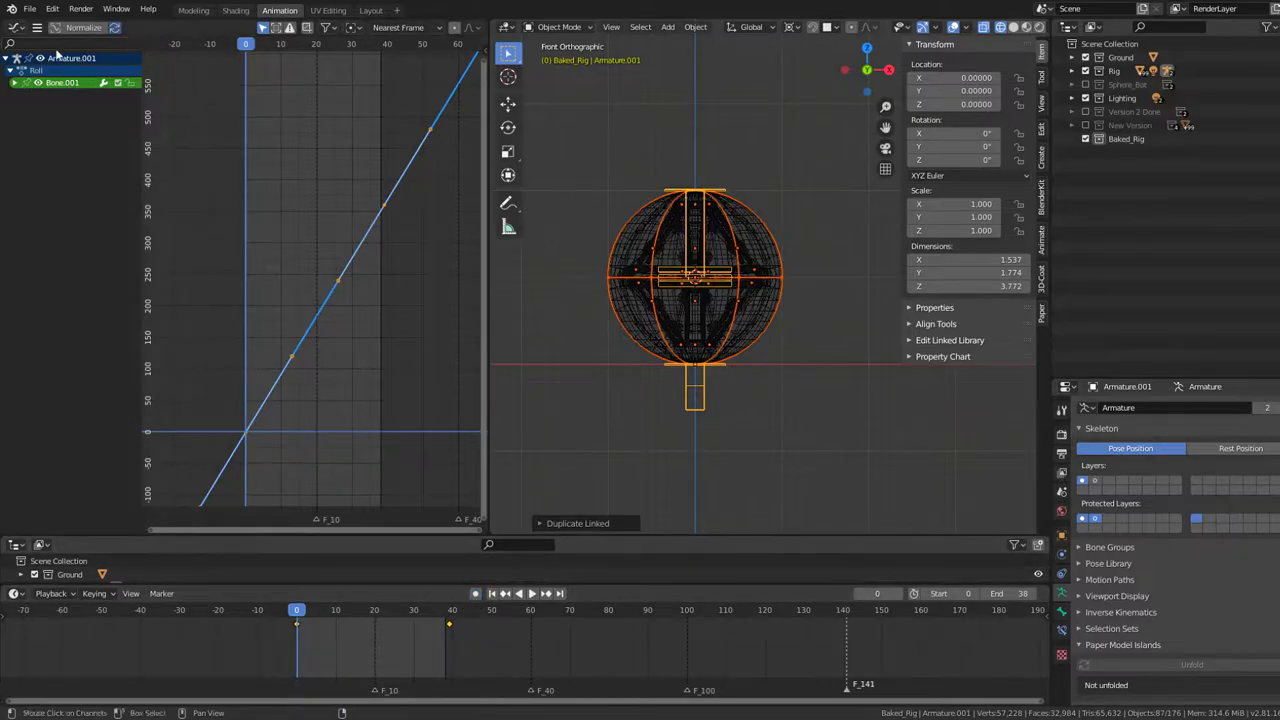
click(16, 29)
click(178, 78)
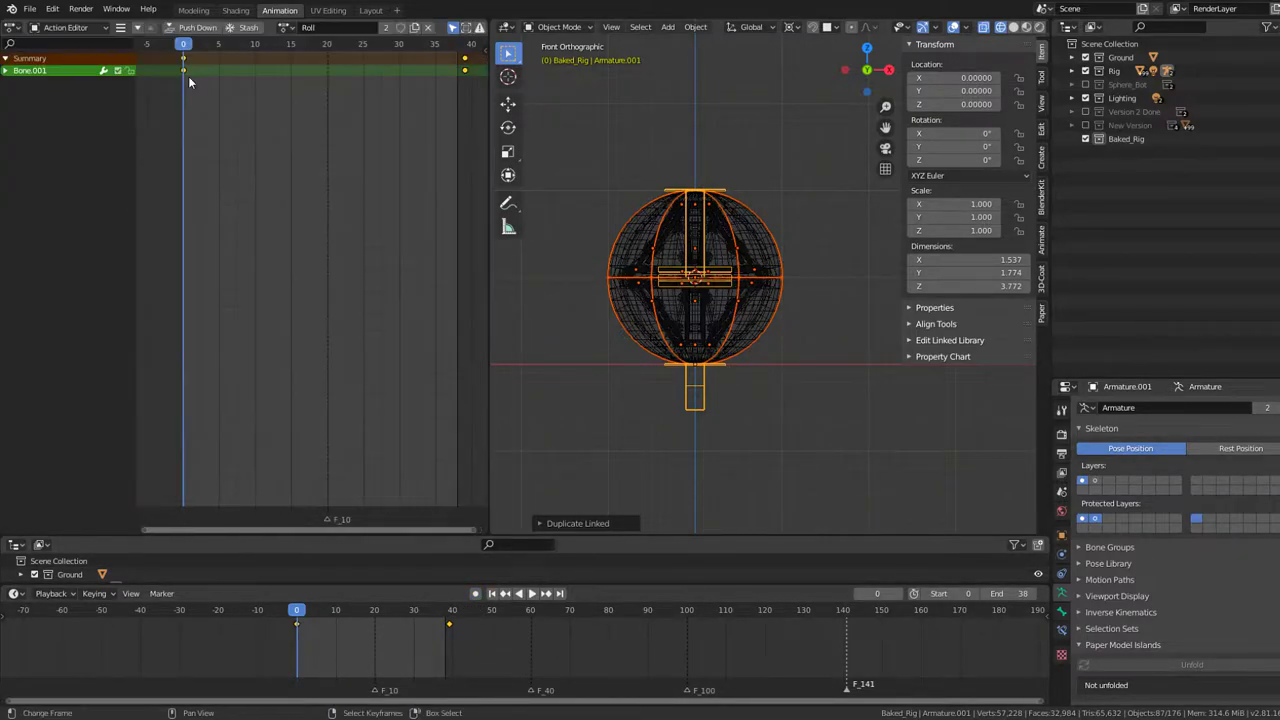
Step: Move the duplicate into the Baked_Rig collection and select Armature.001
key(m)
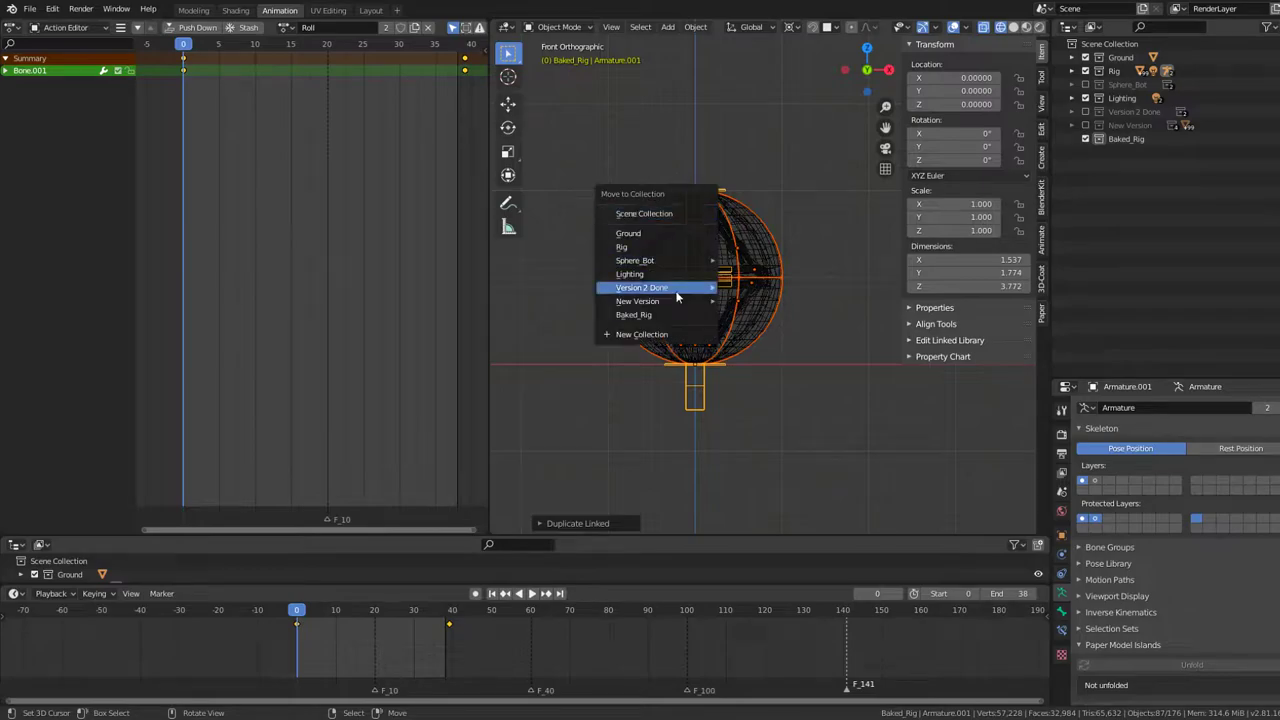
click(630, 315)
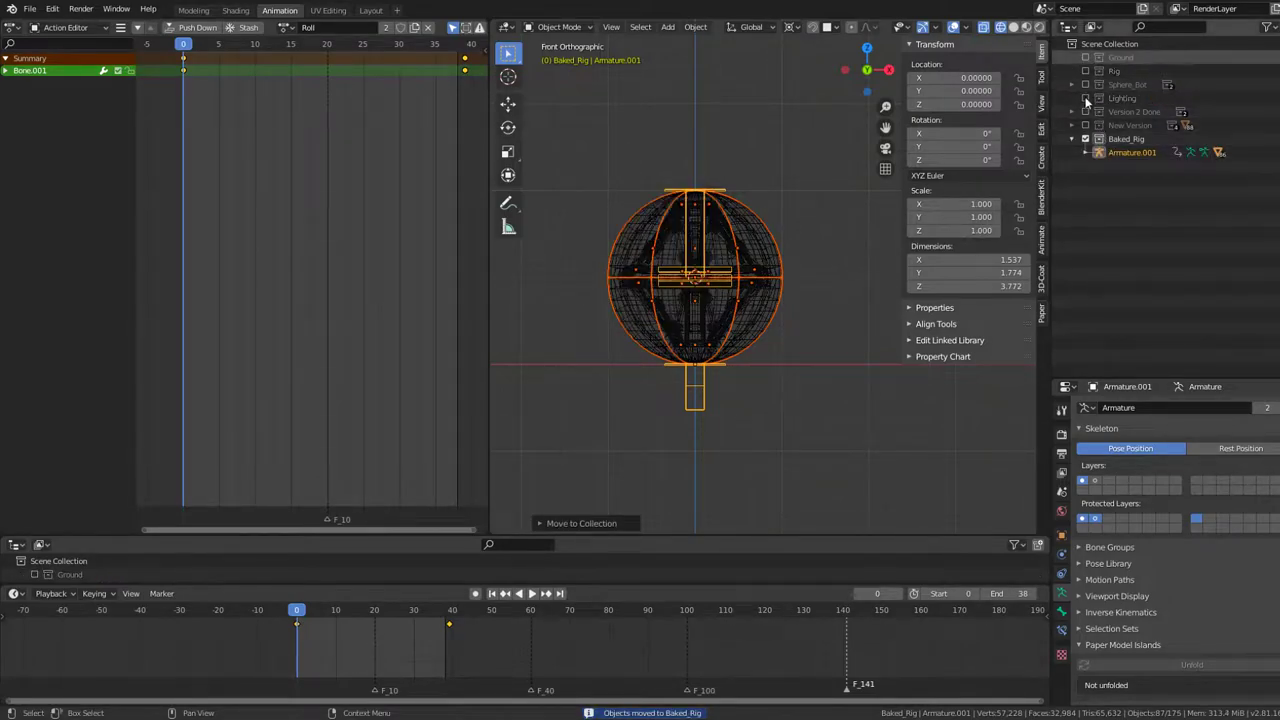
click(1128, 152)
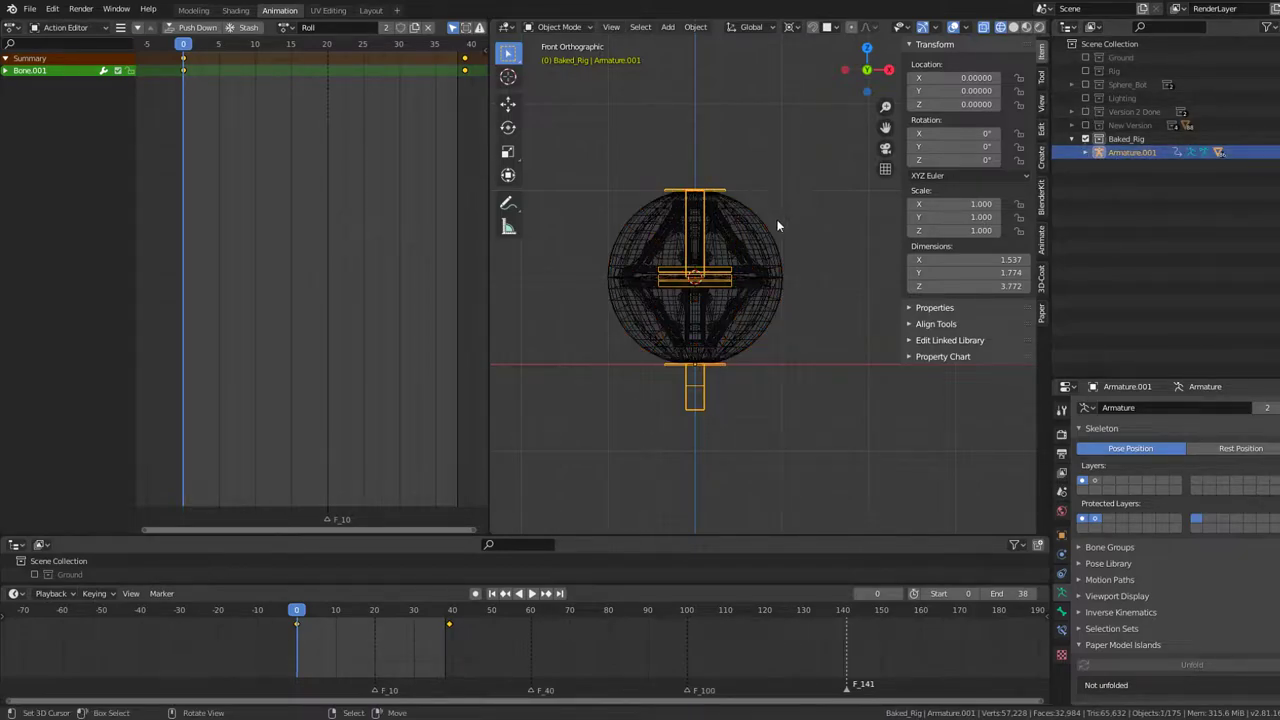
Step: Move the duplicated armature left to X -3.29 in front orthographic view
key(g)
key(Escape)
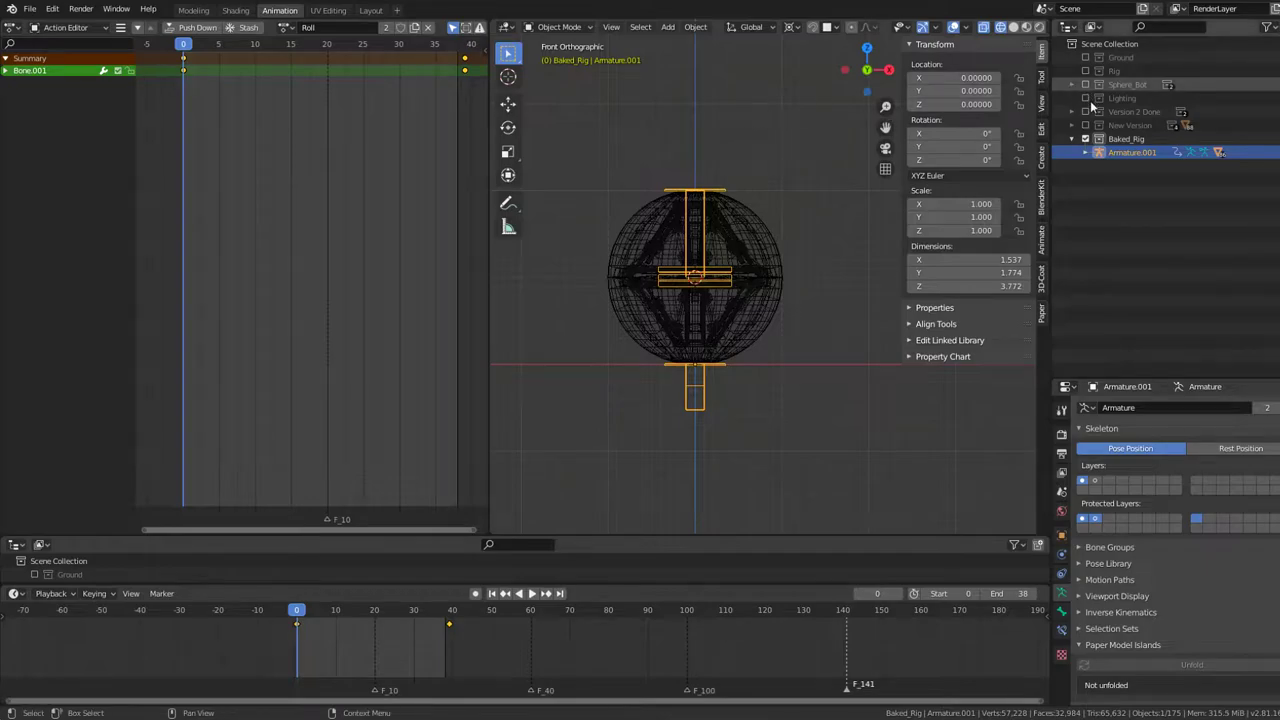
middle_drag(826, 144, 720, 300)
key(g)
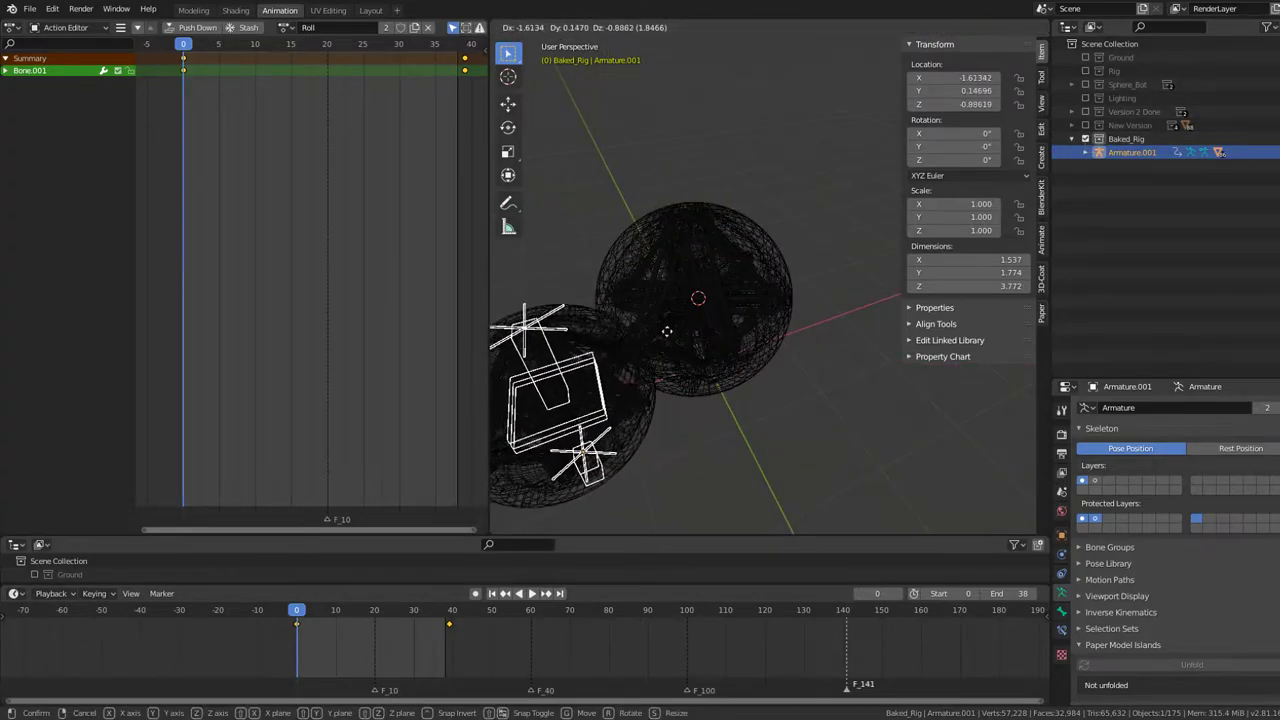
key(Escape)
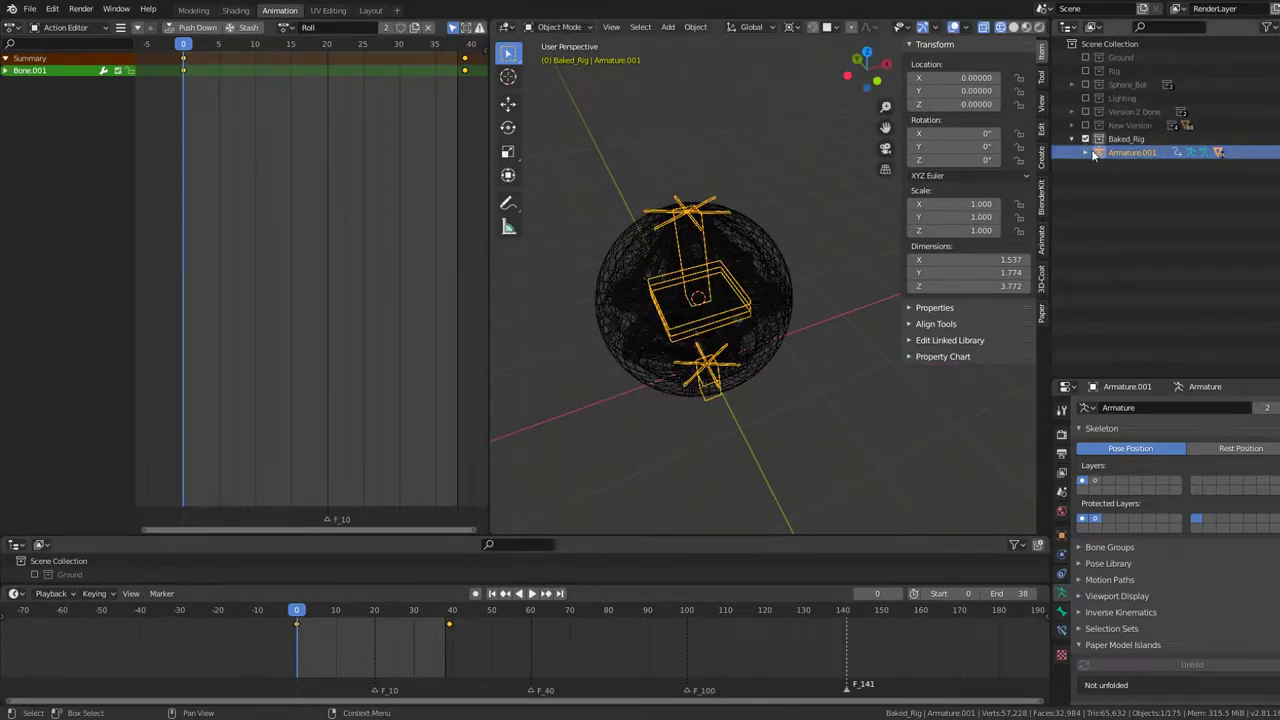
middle_drag(814, 213, 740, 151)
key(g)
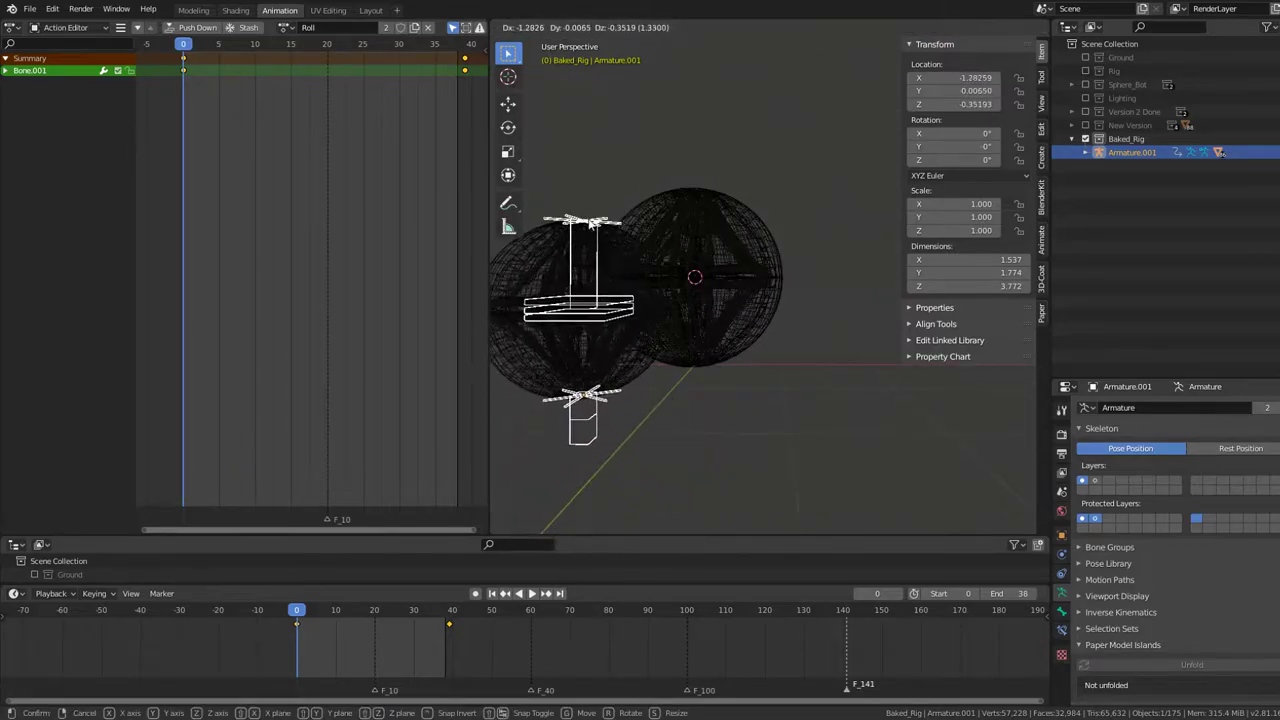
key(Escape)
key(KP_1)
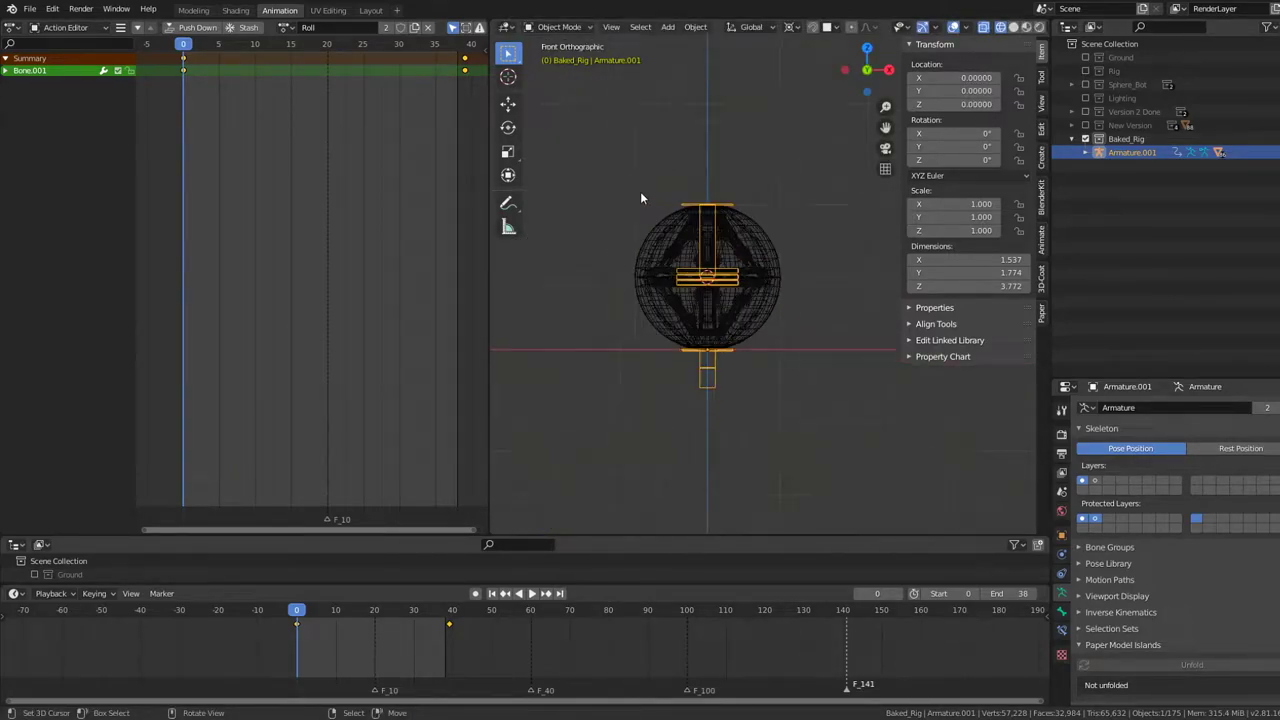
key(g)
click(647, 247)
Step: Play the animation, re-include the original Rig collection, and select Armature.001
key(space)
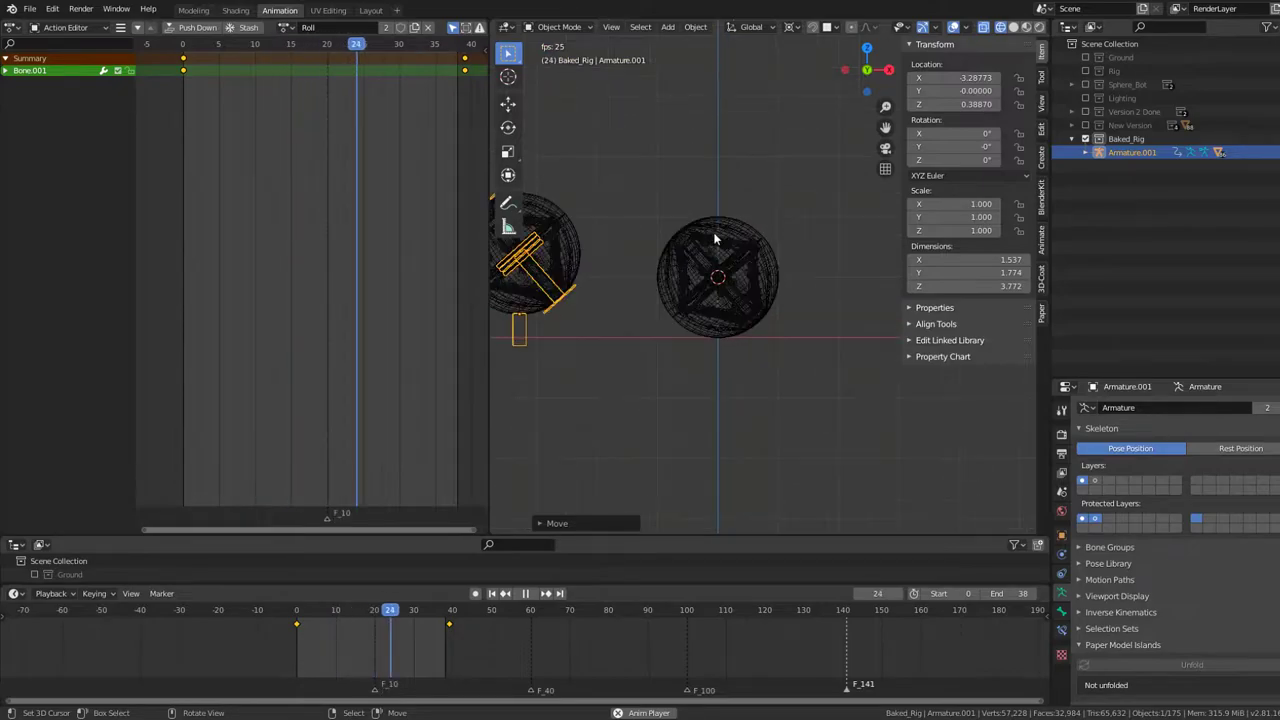
click(740, 282)
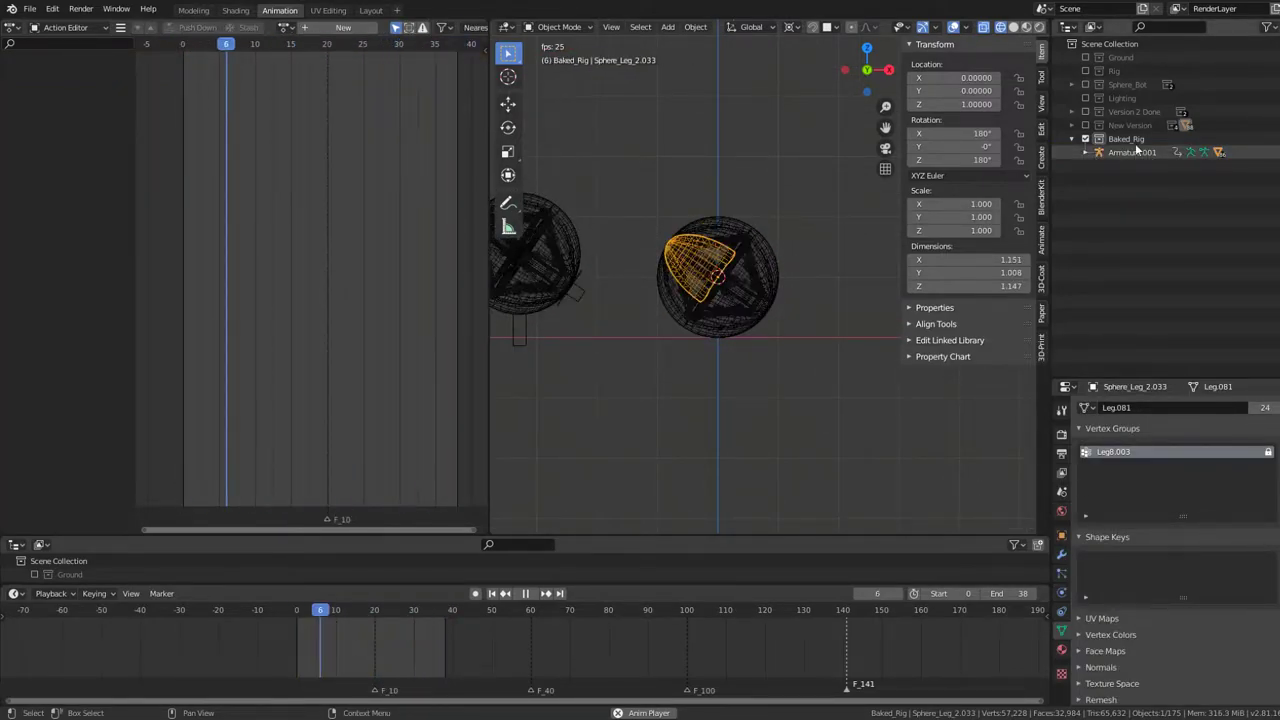
click(1086, 71)
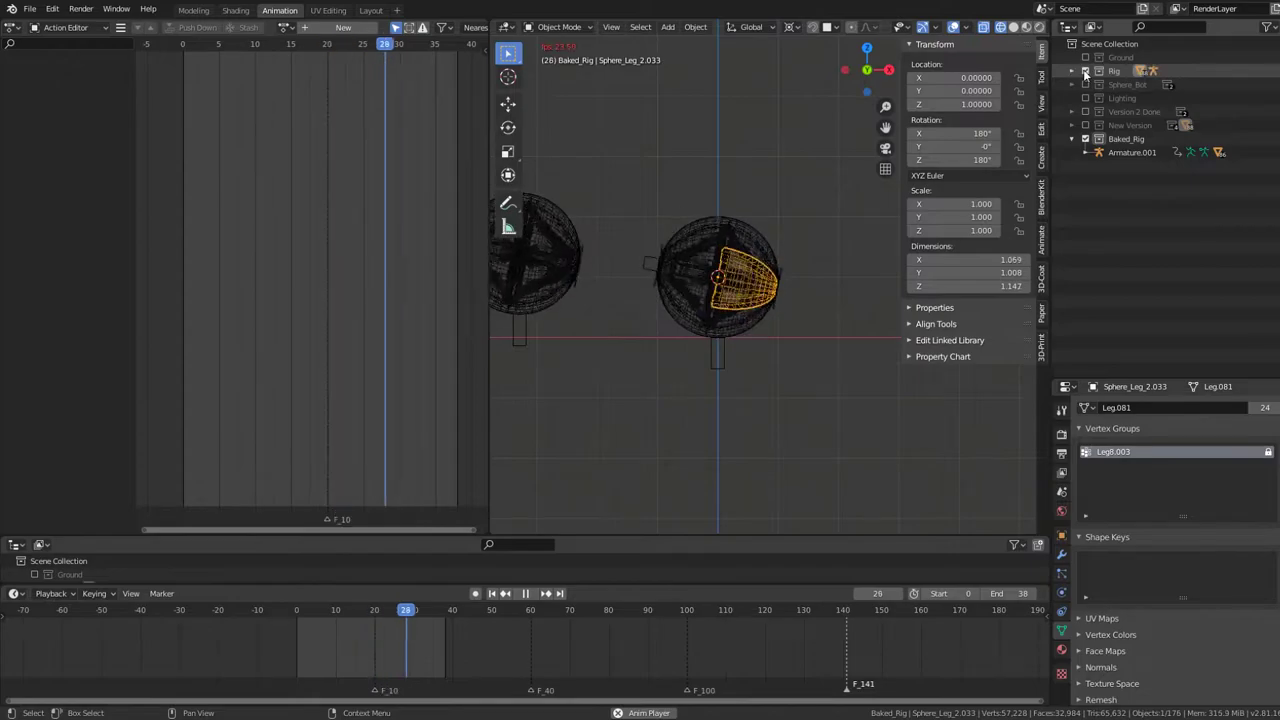
click(1131, 153)
Step: Rename Armature.001 to Baked_Rig in the Outliner
click(1126, 139)
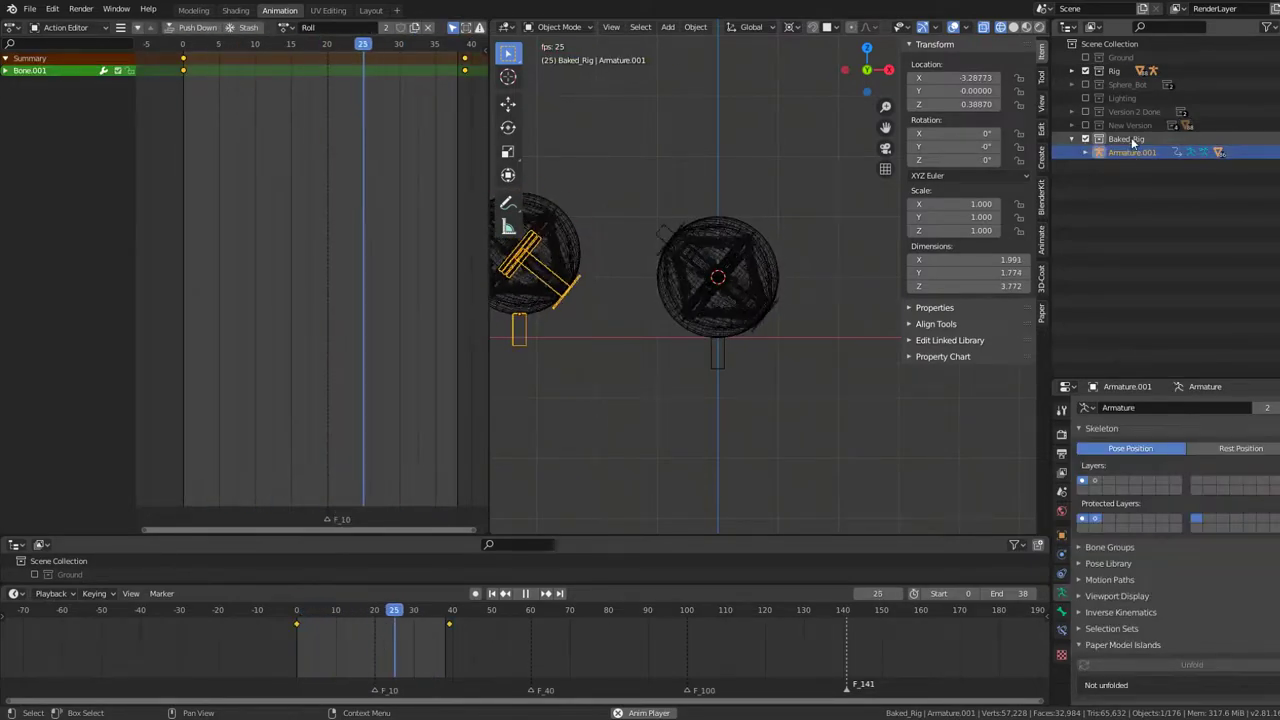
double_click(1131, 153)
text(Baked_Rig)
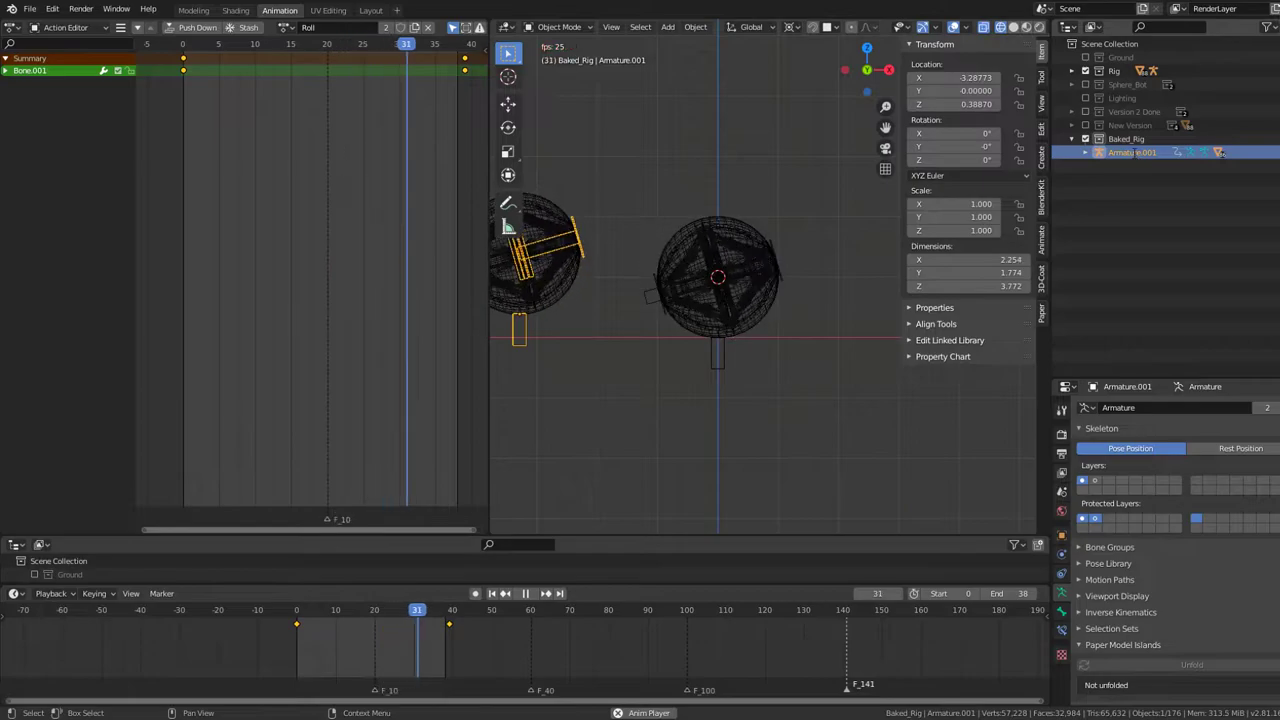
key(Return)
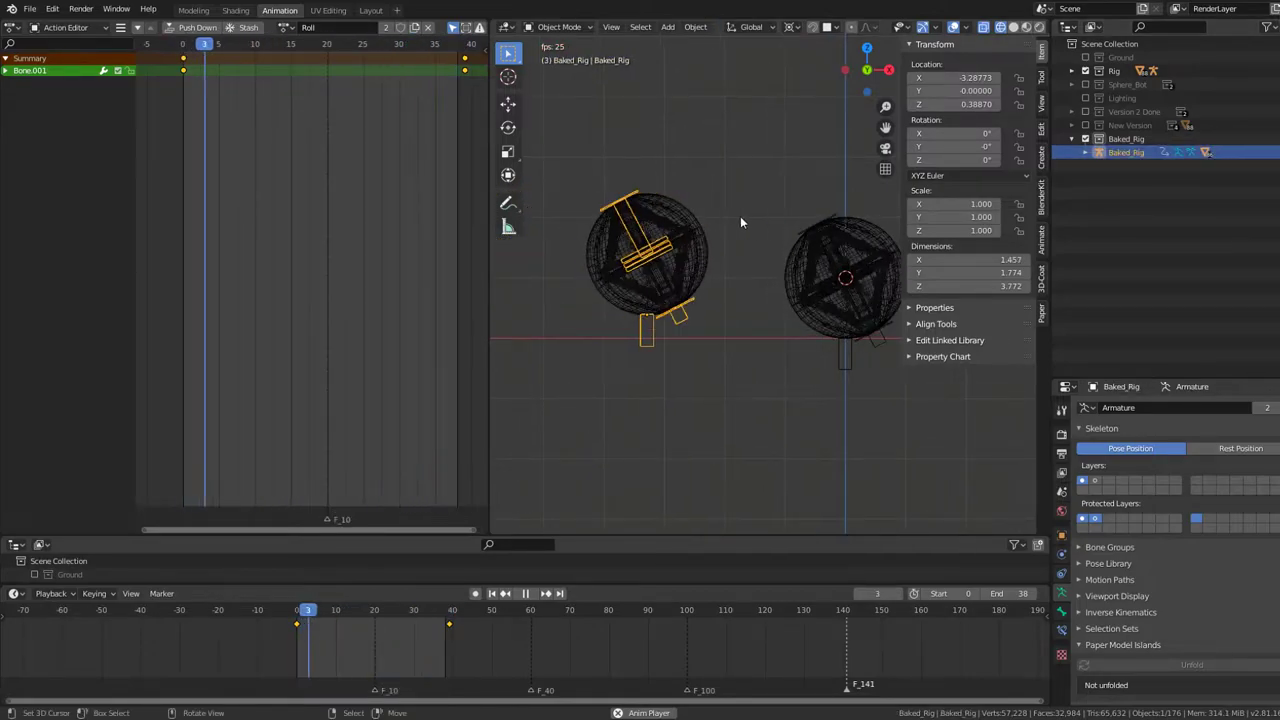
Step: Inspect Baked_Rig's armature and animation data, stop playback at frame 30, then collapse it
click(1086, 152)
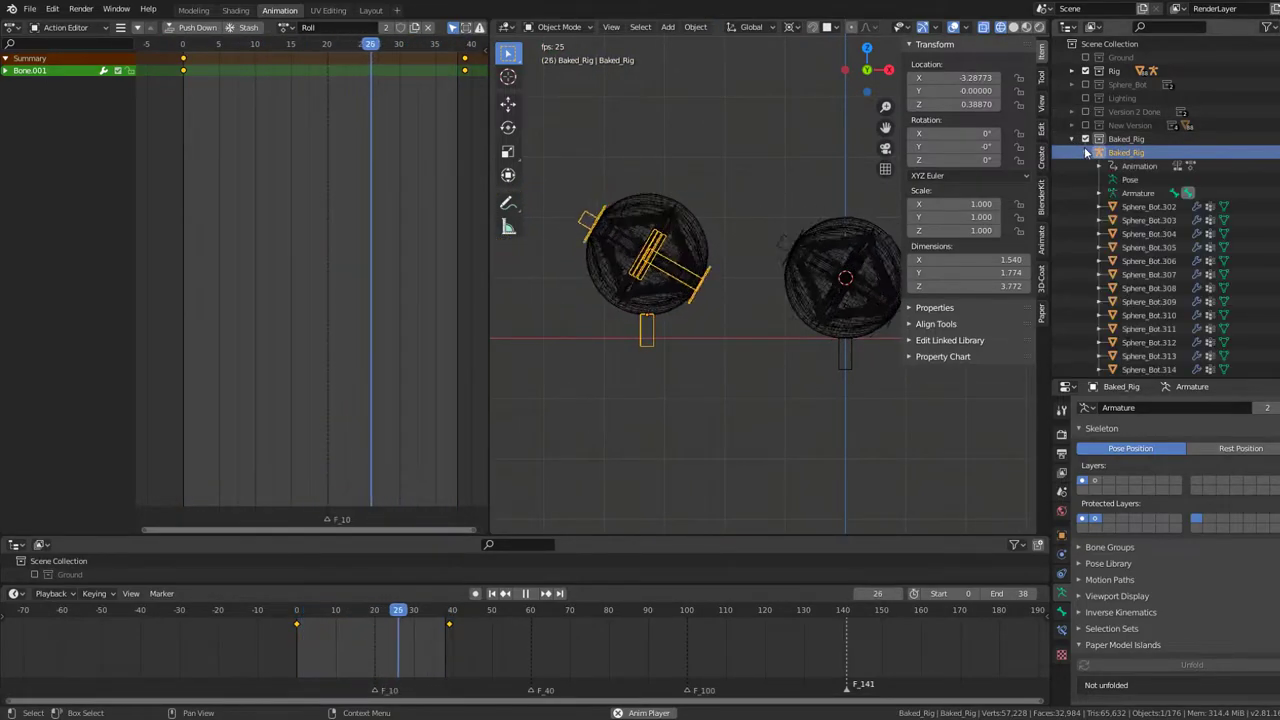
click(1150, 194)
click(1139, 166)
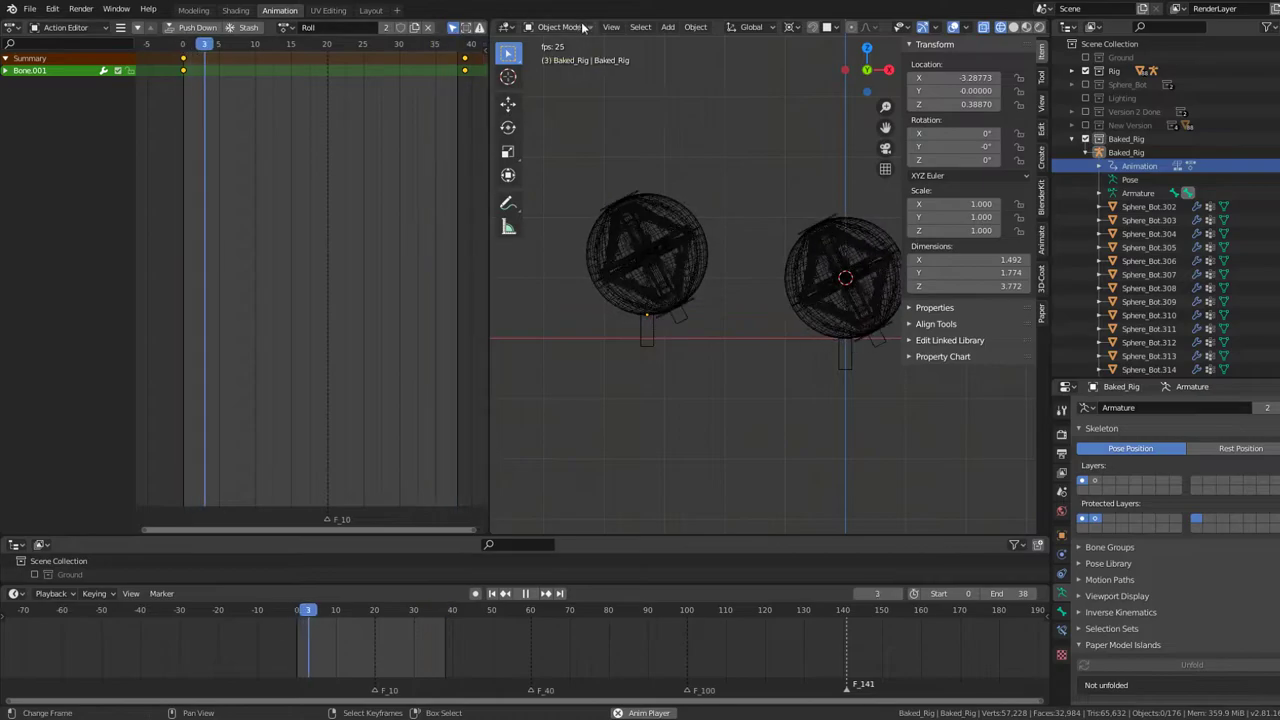
key(space)
shift+middle_drag(778, 175, 729, 175)
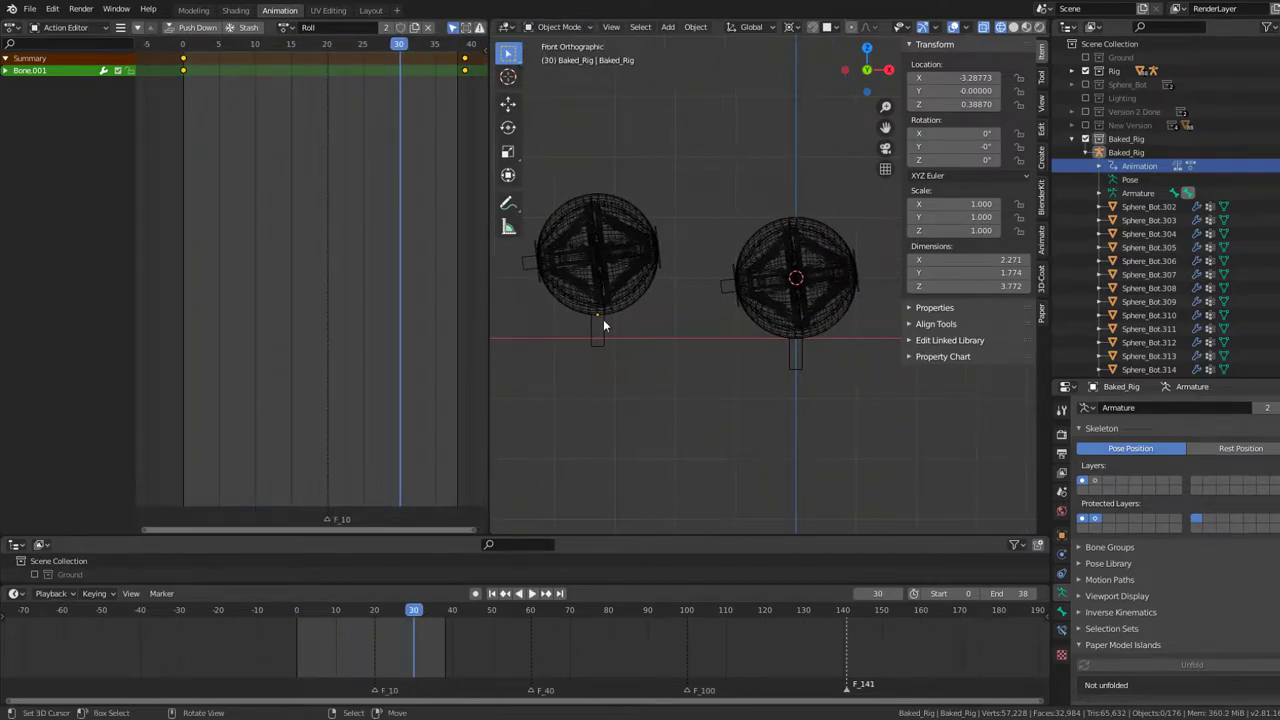
click(603, 319)
click(793, 366)
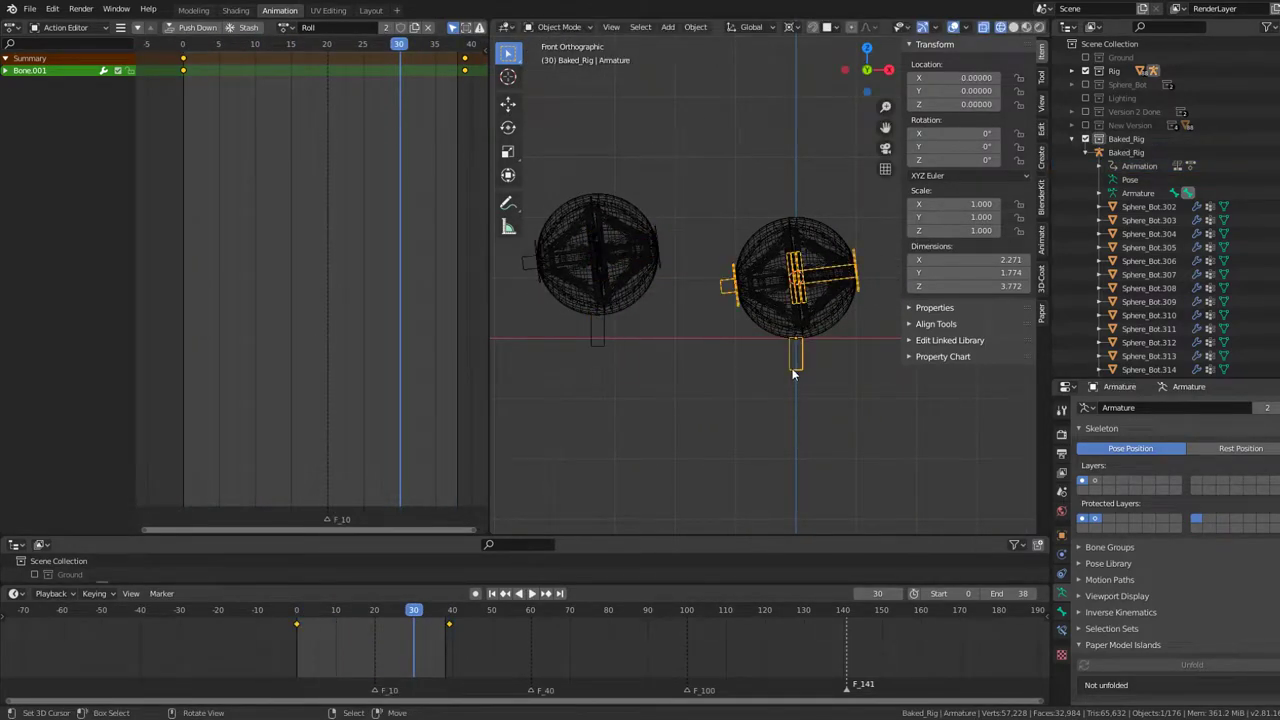
click(1072, 138)
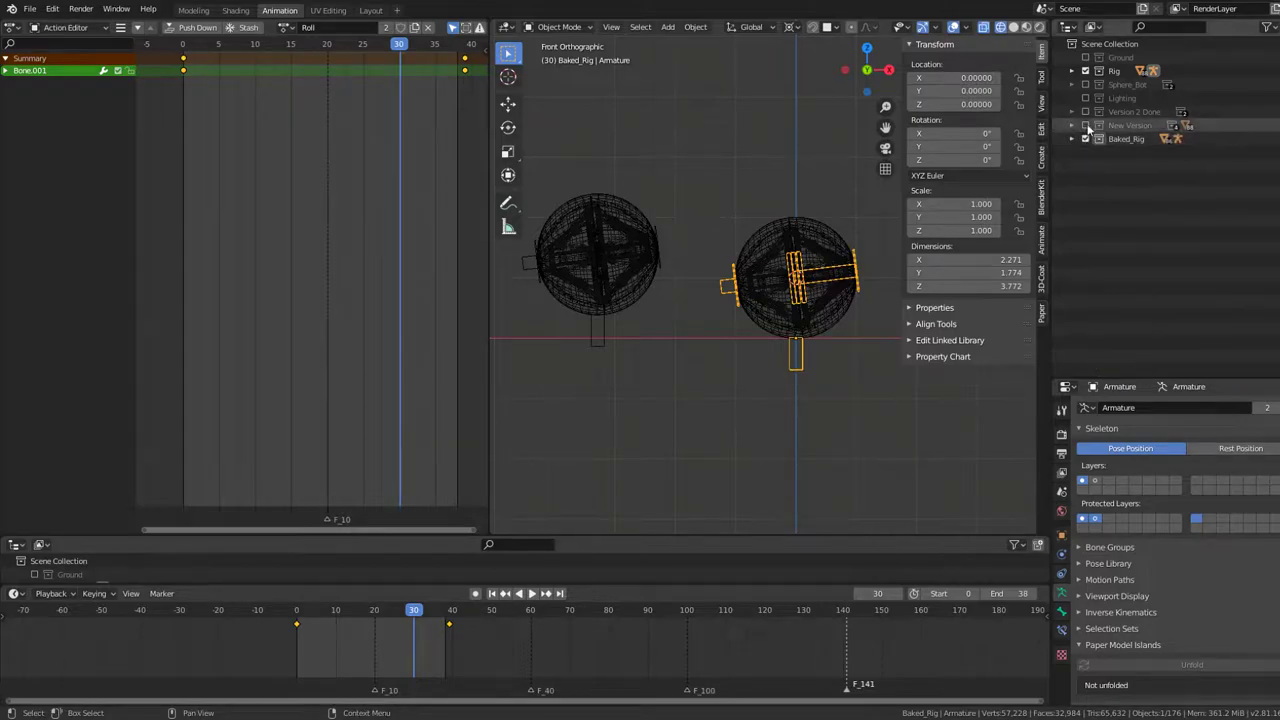
Step: Hide the original Rig collection and box-select the right sphere
click(1085, 71)
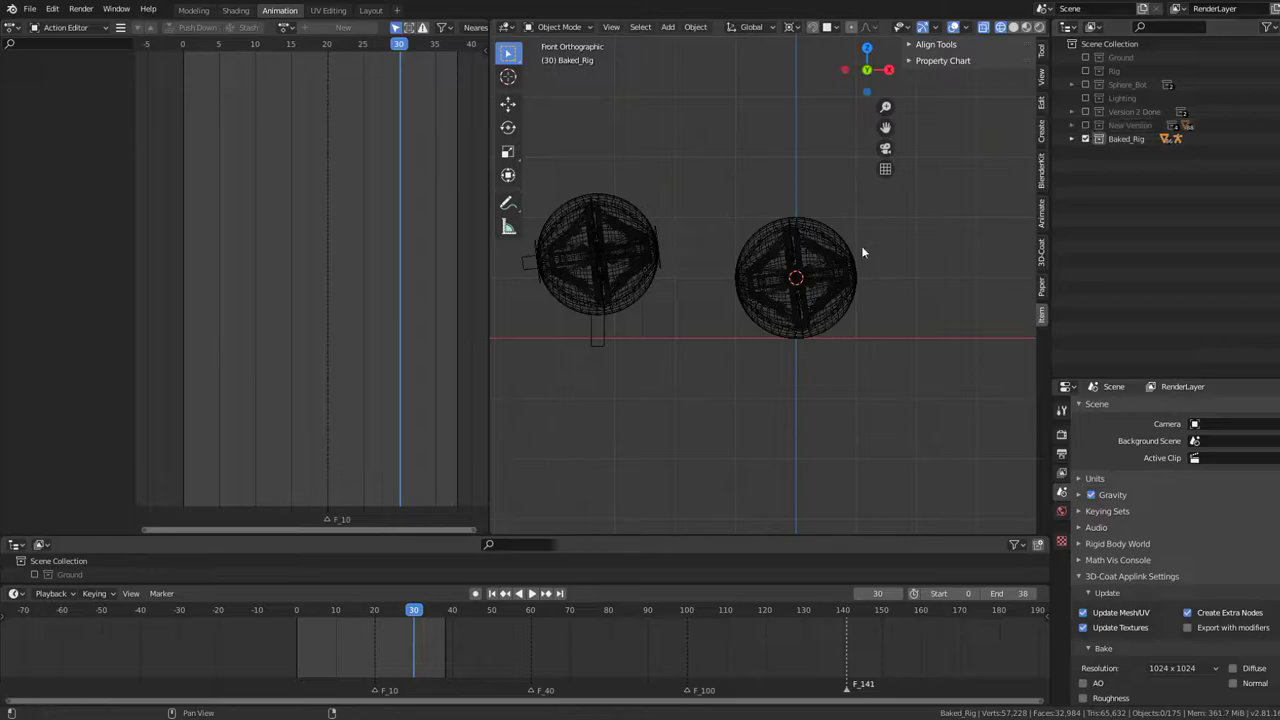
click(818, 275)
key(b)
drag(869, 391, 718, 202)
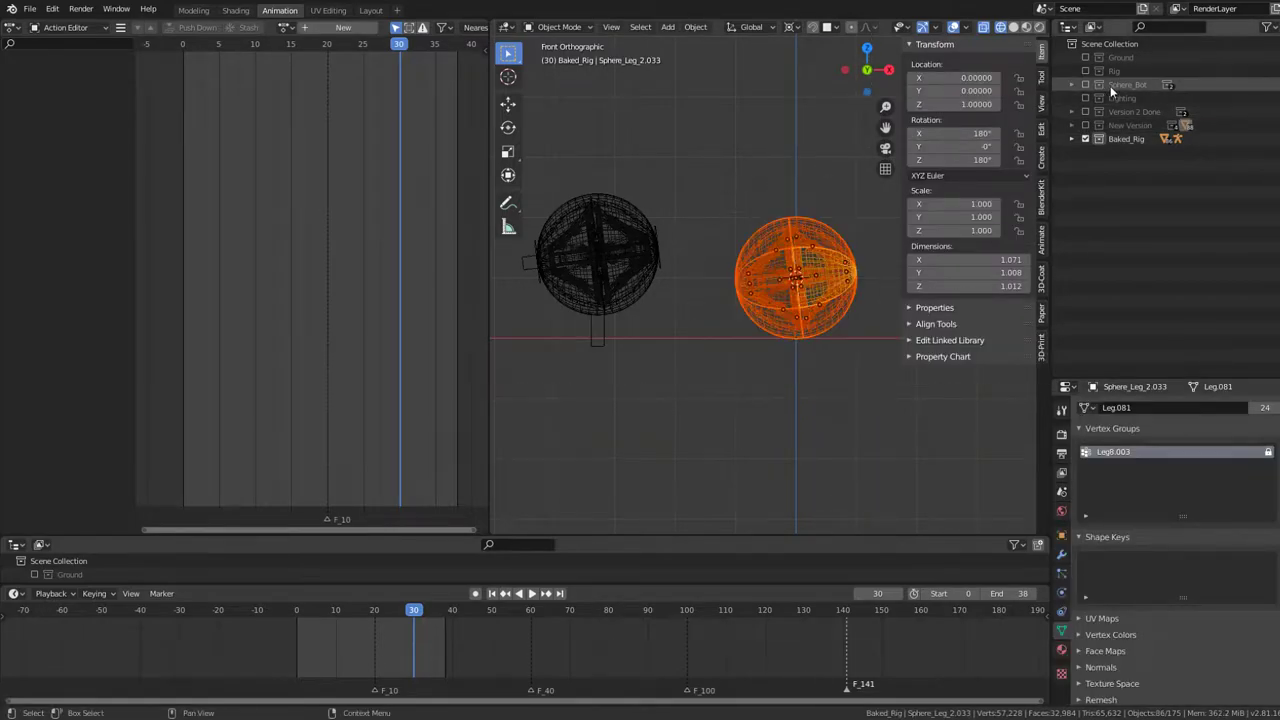
Step: Expand Version 2 Done and briefly toggle Linked_Parts_Version_2 and Parts_Version_2 on and off
click(1071, 111)
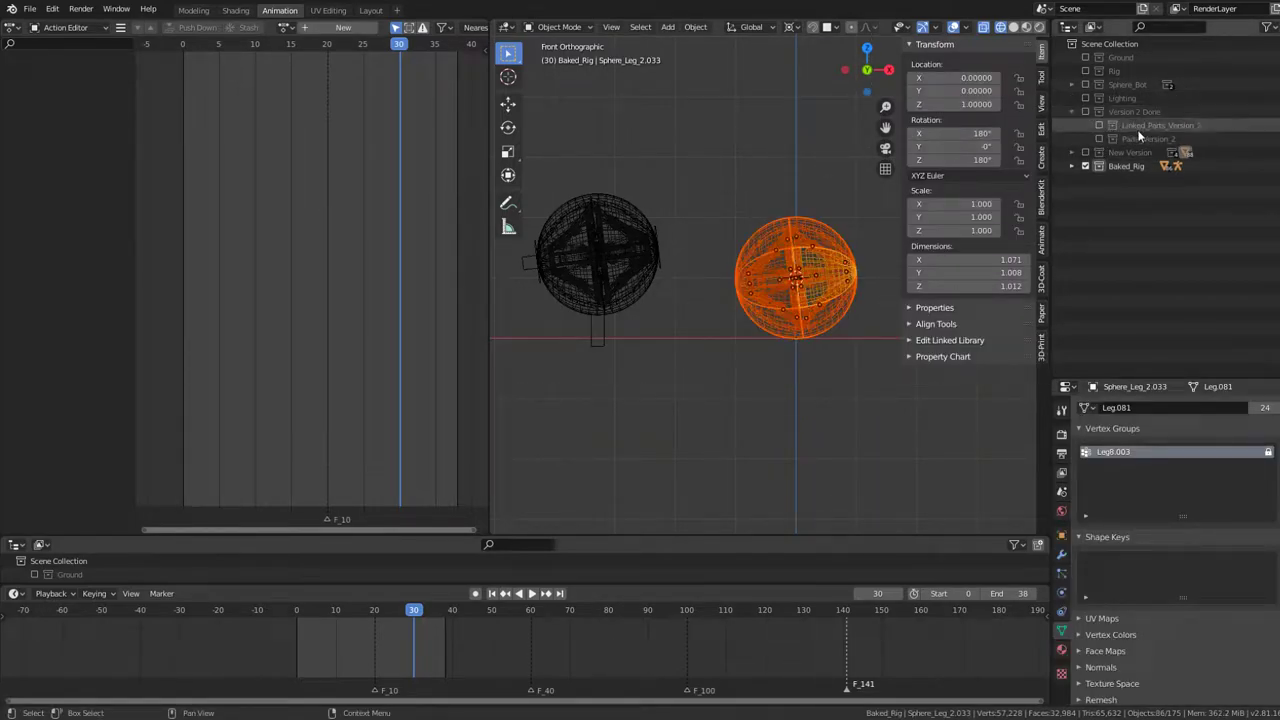
click(1098, 126)
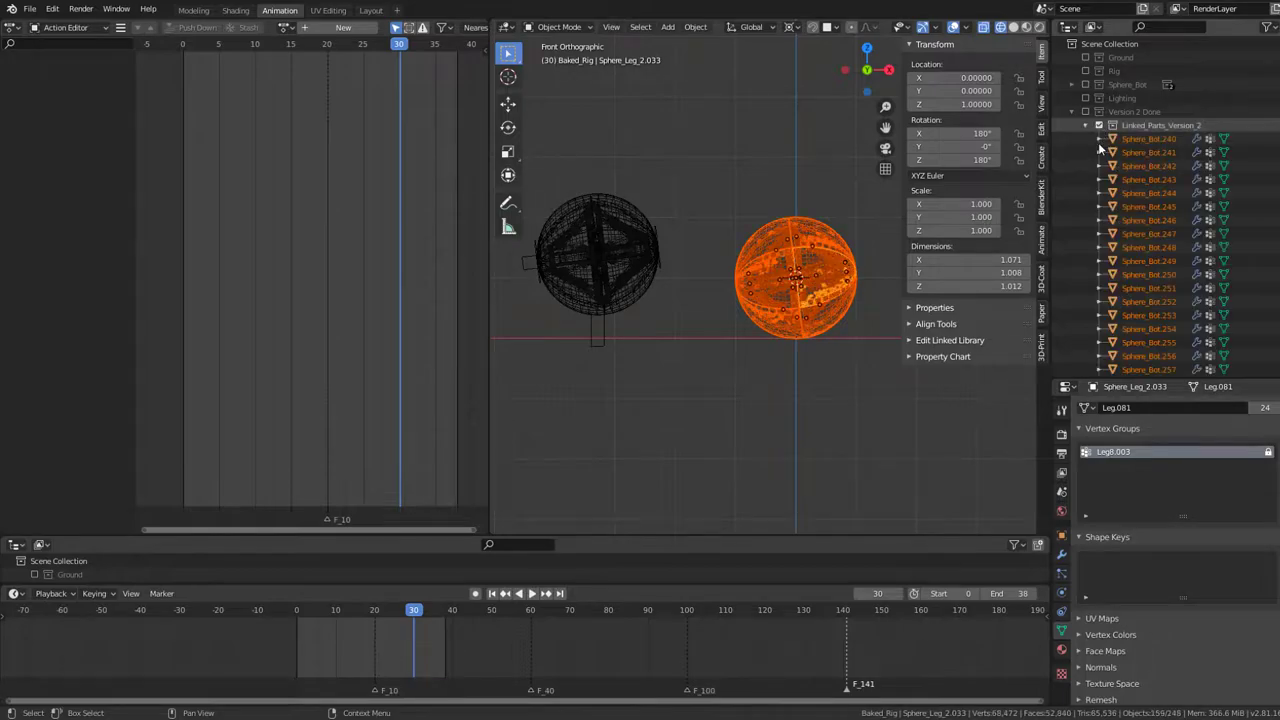
click(1099, 126)
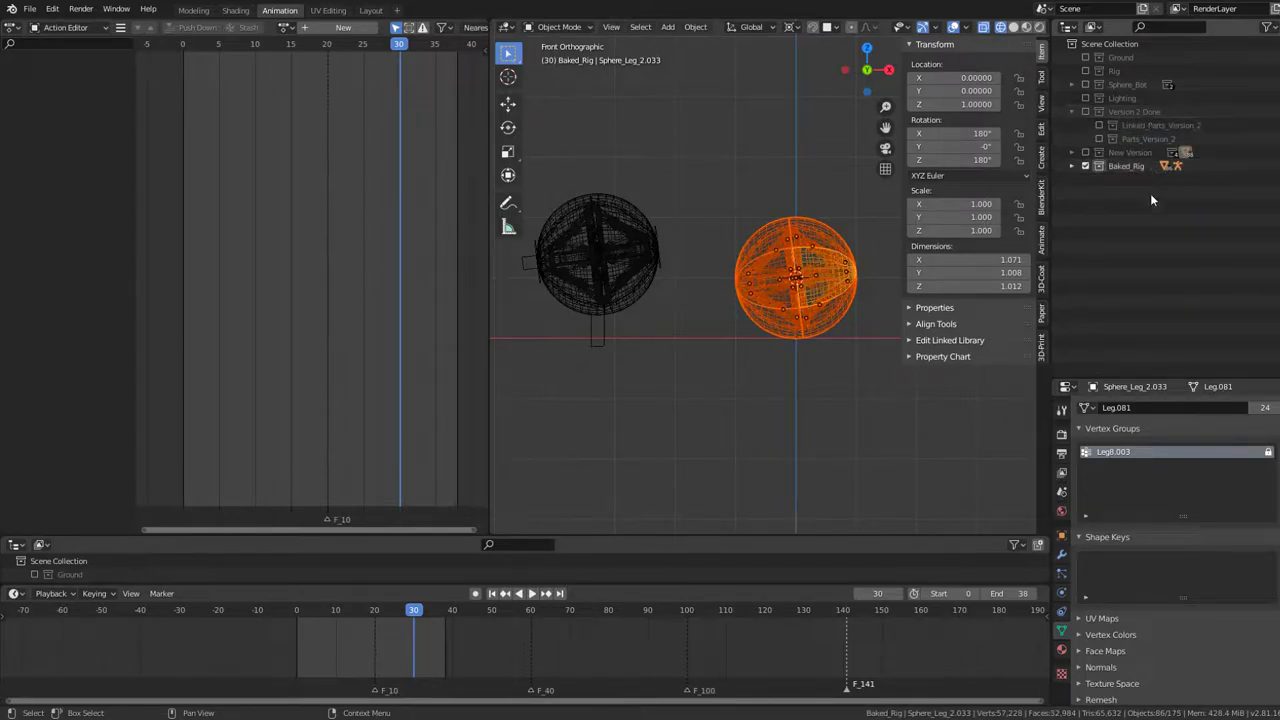
click(1099, 139)
click(1099, 139)
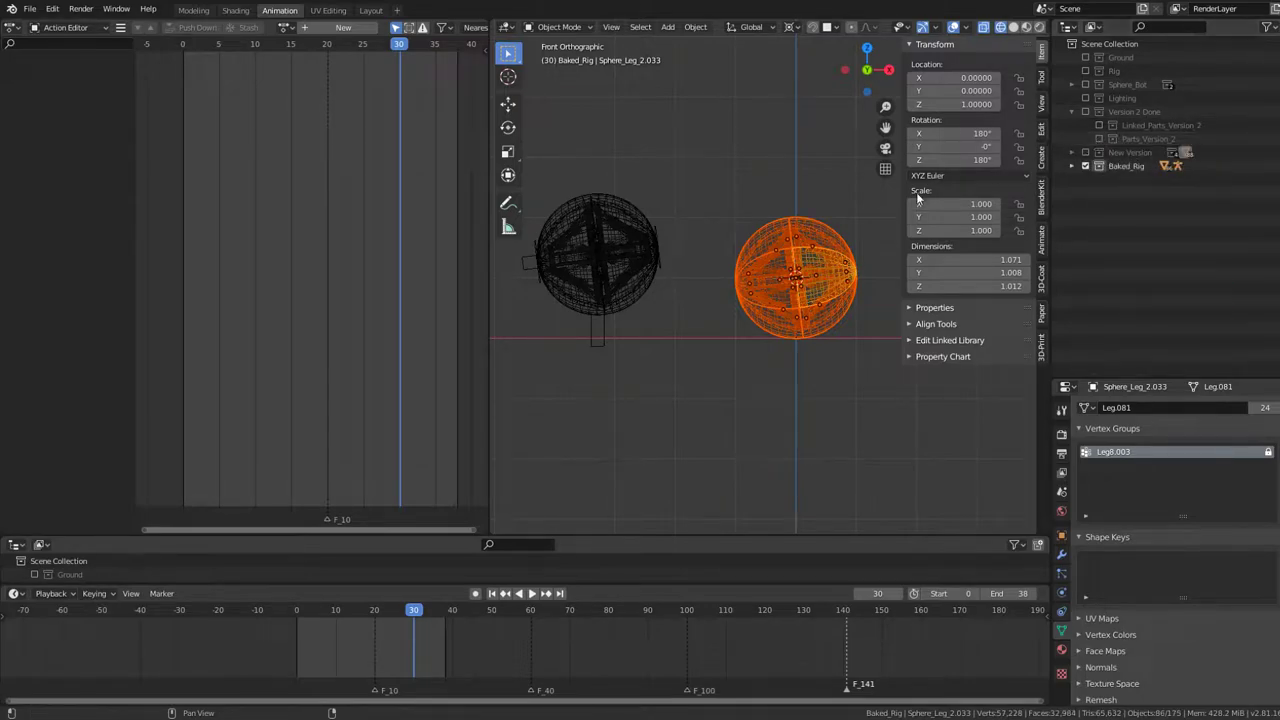
Step: Box-select the whole right sphere with its parts and delete them
click(783, 310)
drag(860, 373, 720, 186)
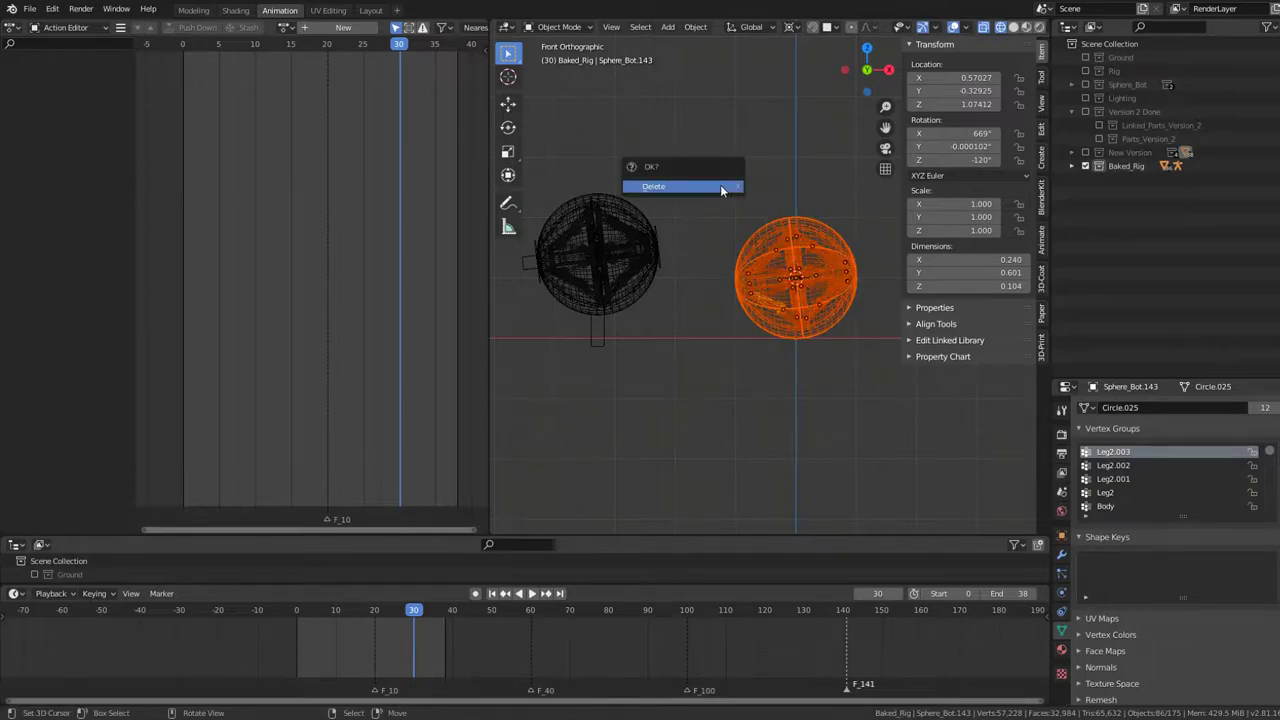
click(722, 187)
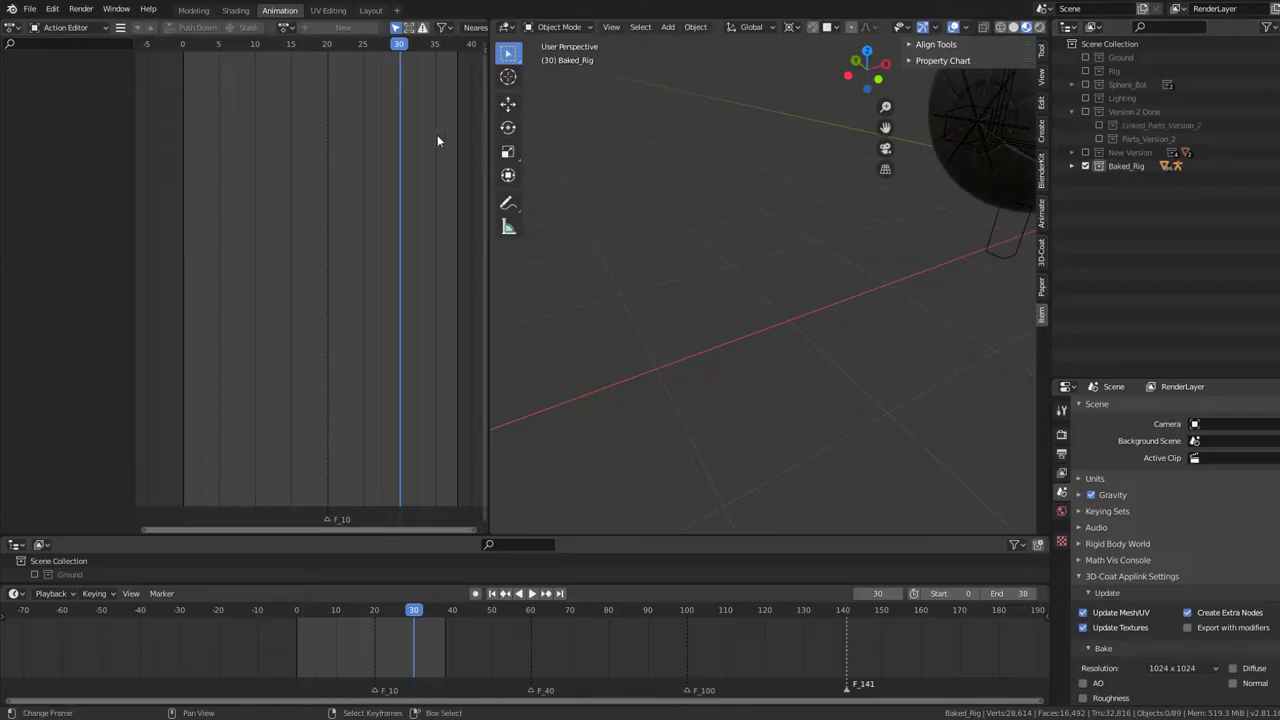
mouse_move(600, 180)
middle_down()
mouse_move(812, 208)
mouse_move(764, 229)
mouse_move(721, 272)
mouse_move(780, 250)
middle_up()
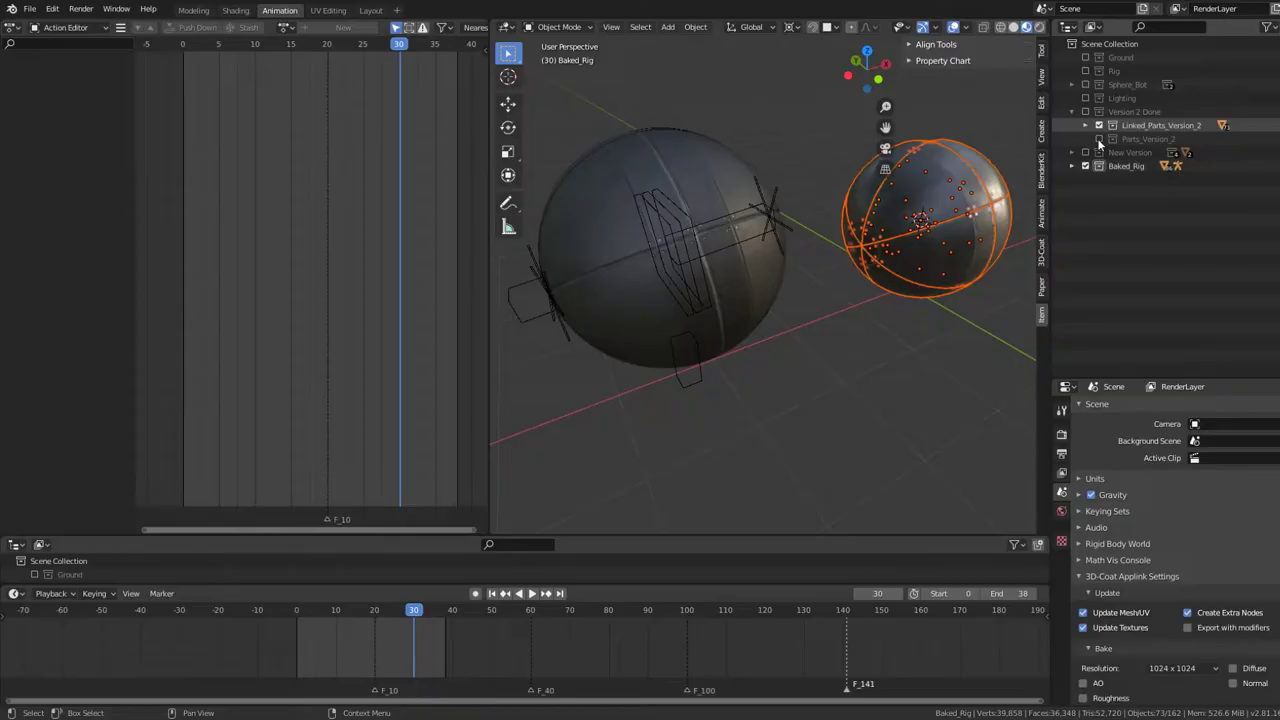
Step: Include the Parts_Version_2 collection and frame its parts in the view
click(1100, 140)
click(1100, 140)
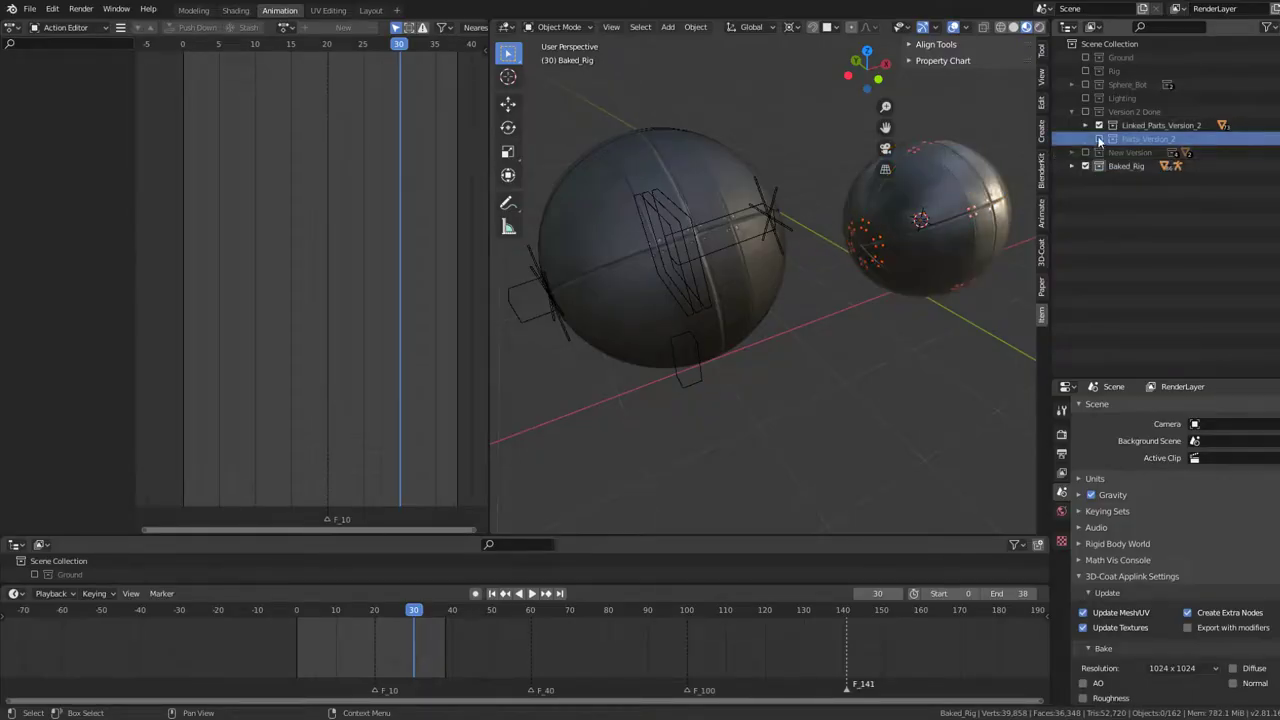
click(1100, 140)
key(KP_Decimal)
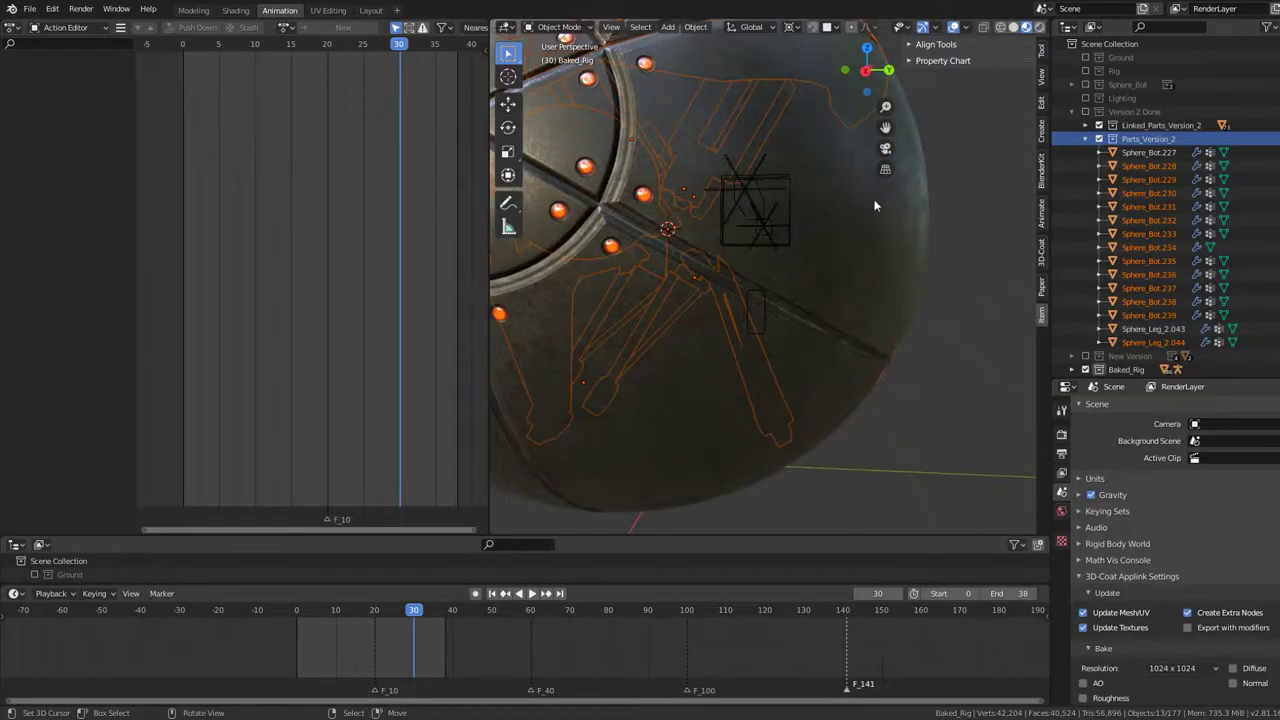
Step: Inspect the Sphere_Leg_2.052 and Sphere_Leg_2.062 parts, toggling edit mode while orbiting
click(874, 205)
scroll(800, 200, down, 5)
middle_drag(801, 231, 697, 221)
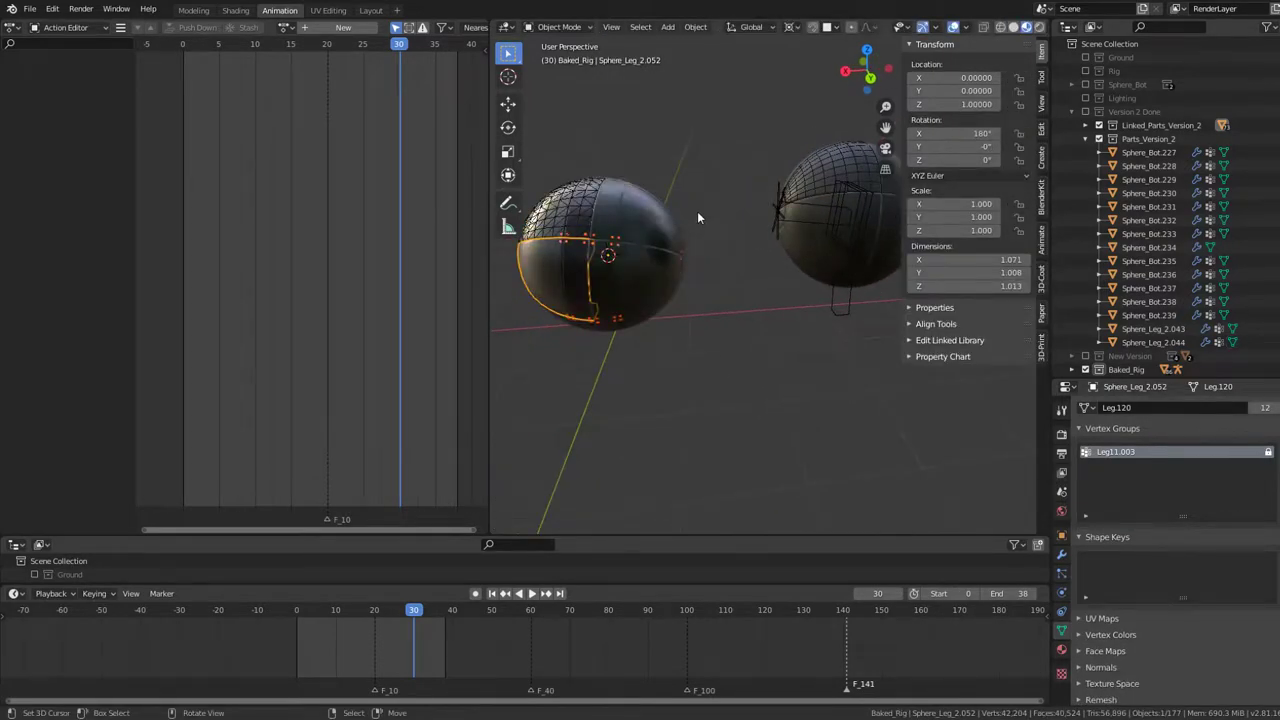
key(Tab)
middle_drag(697, 211, 756, 220)
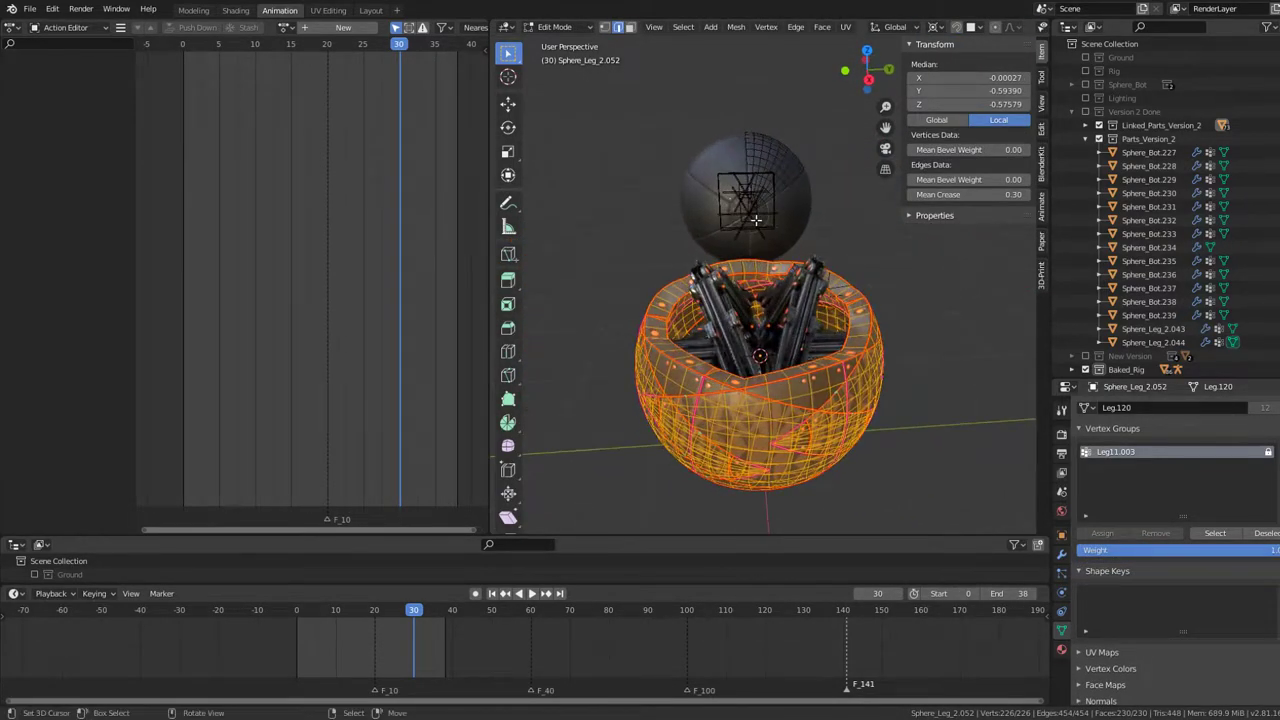
key(Tab)
click(756, 220)
key(Tab)
key(Tab)
middle_drag(756, 220, 844, 201)
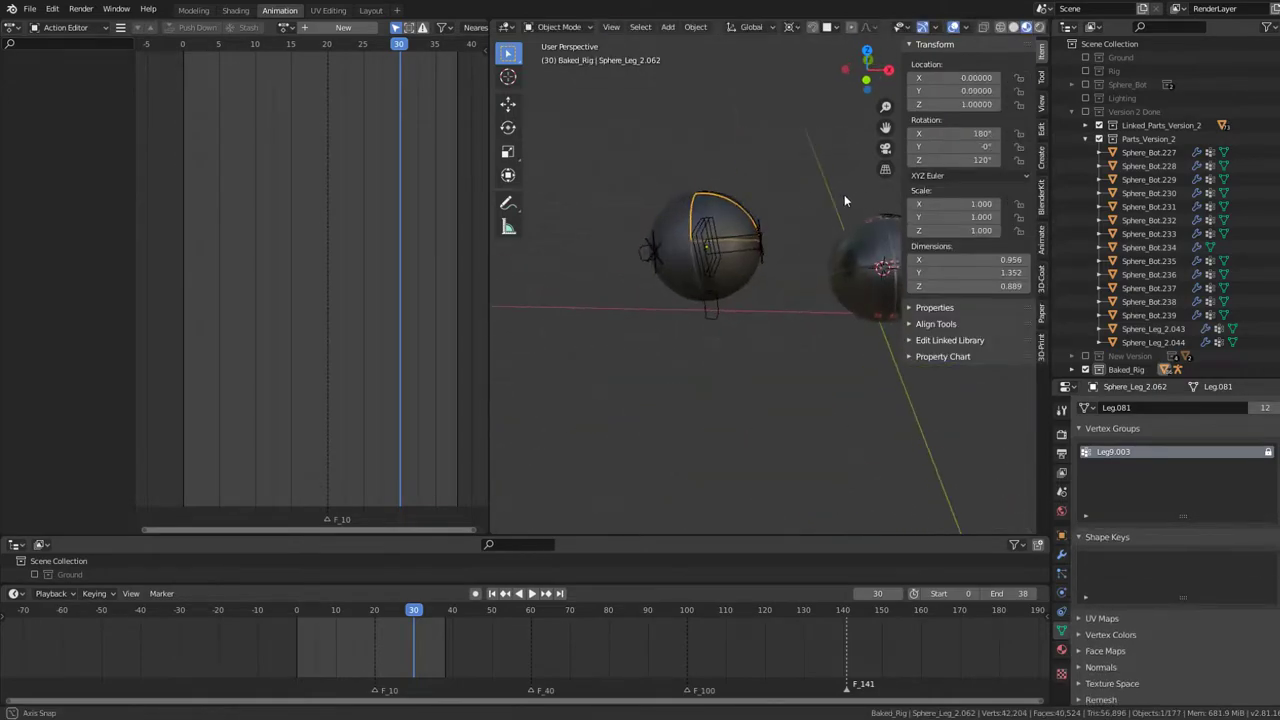
Step: Collapse Parts_Version_2 and select the Baked_Rig armature
click(1079, 140)
click(1085, 138)
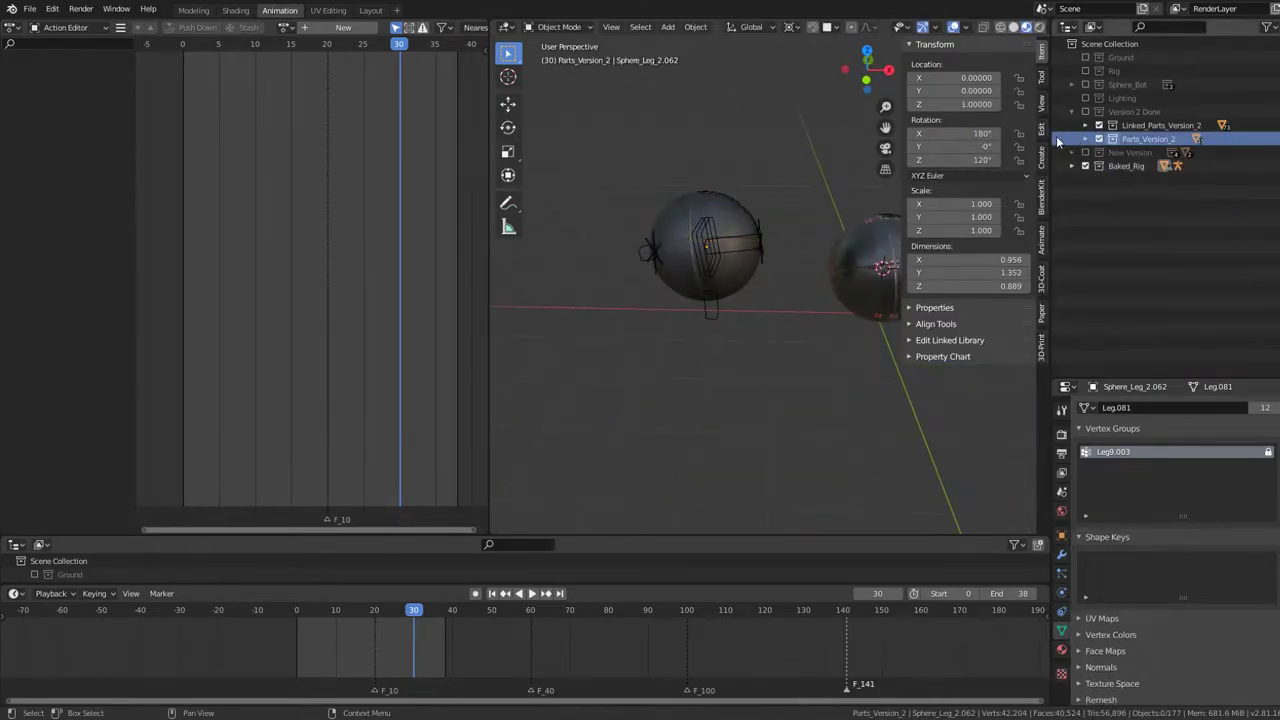
click(732, 235)
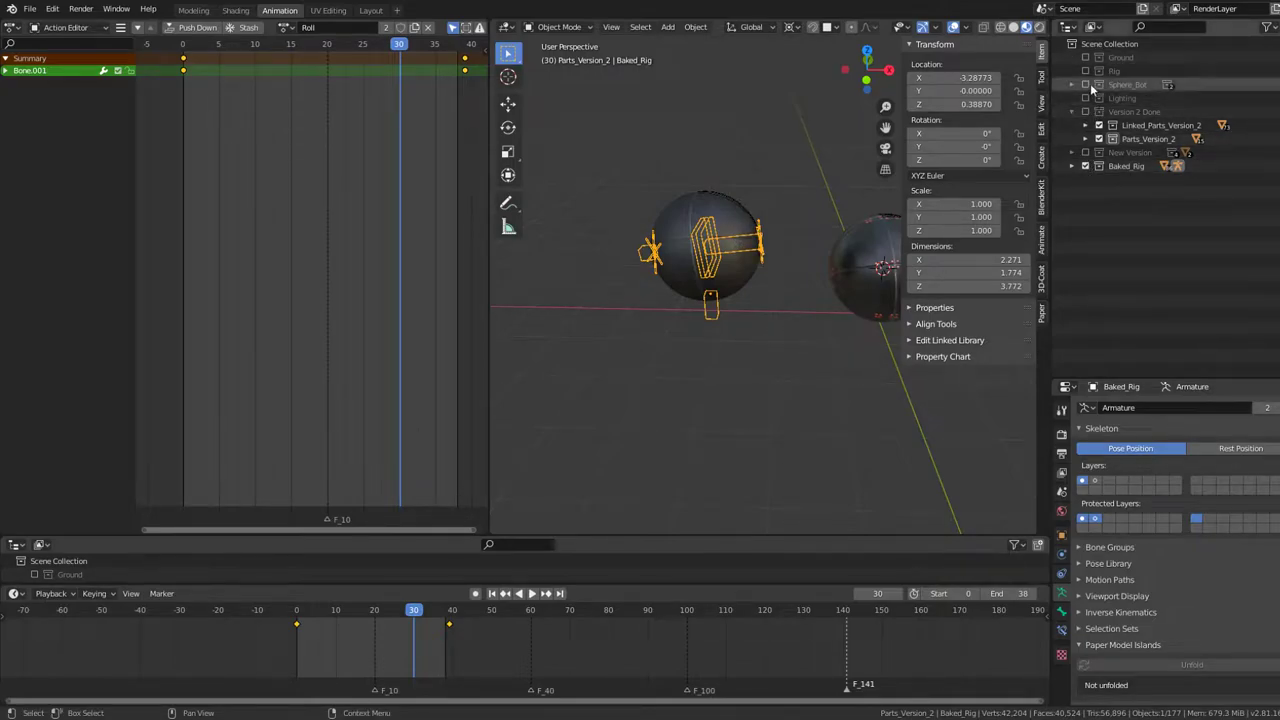
Step: Turn on X-ray wireframe shading and delete the box-selected left-sphere parts
click(733, 222)
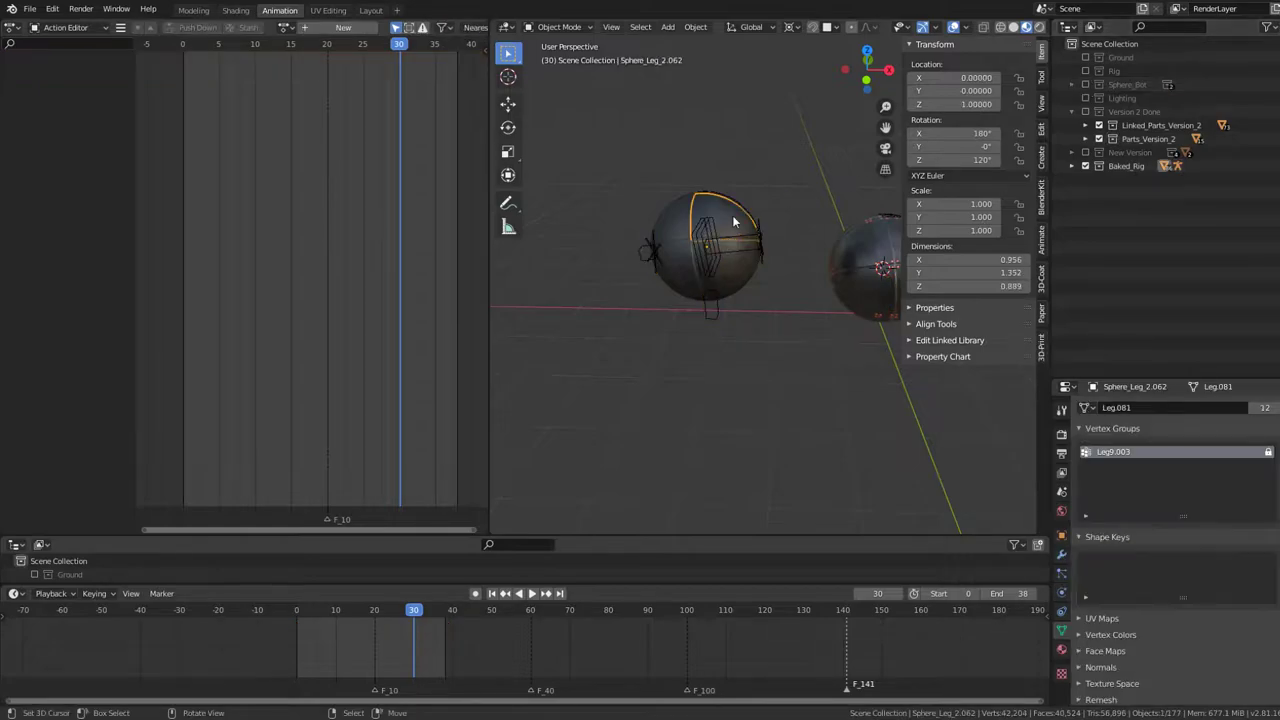
key(alt+z)
key(shift+z)
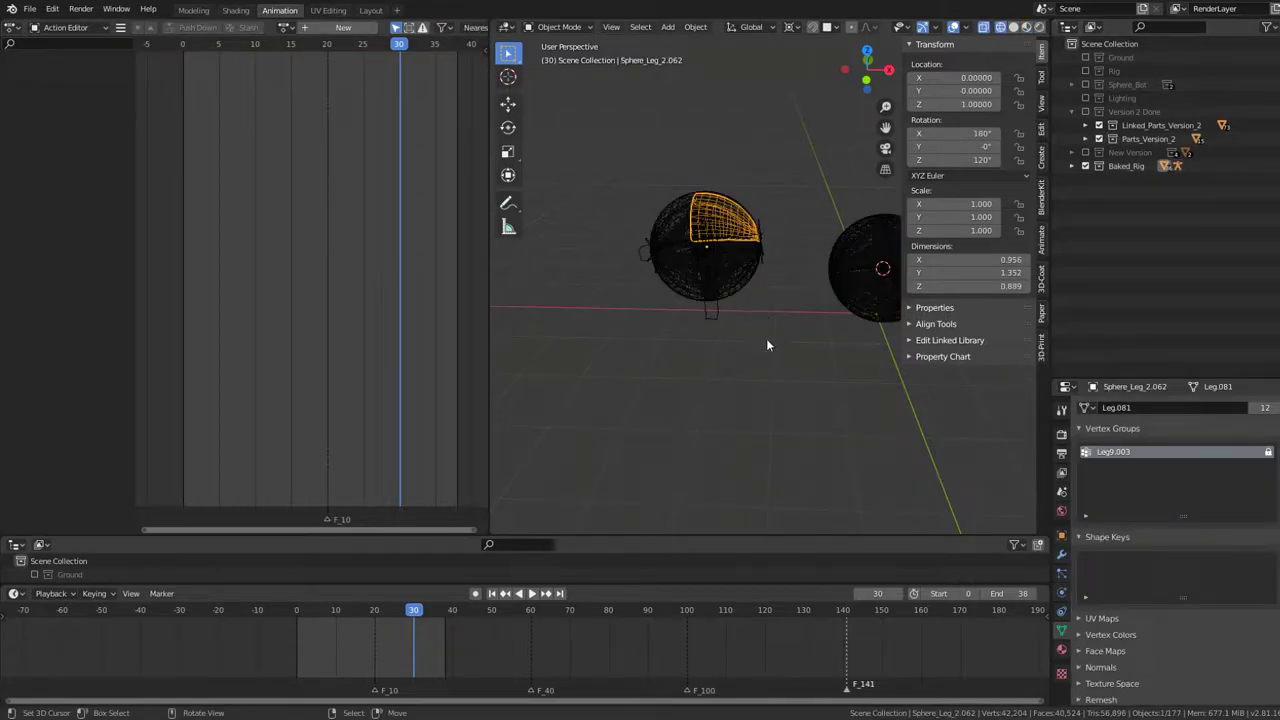
key(b)
drag(773, 354, 616, 172)
key(x)
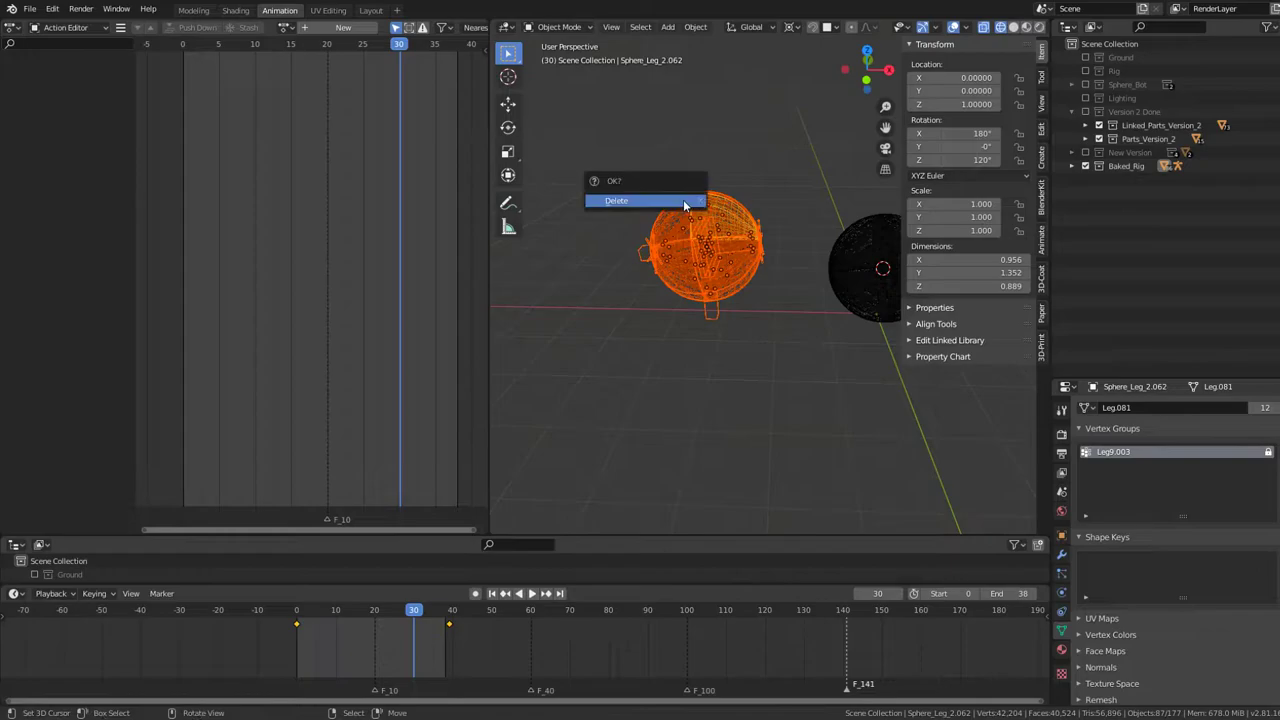
click(686, 200)
Step: Undo an extra deletion, then box-select and delete the rest of the left sphere's parts
click(820, 282)
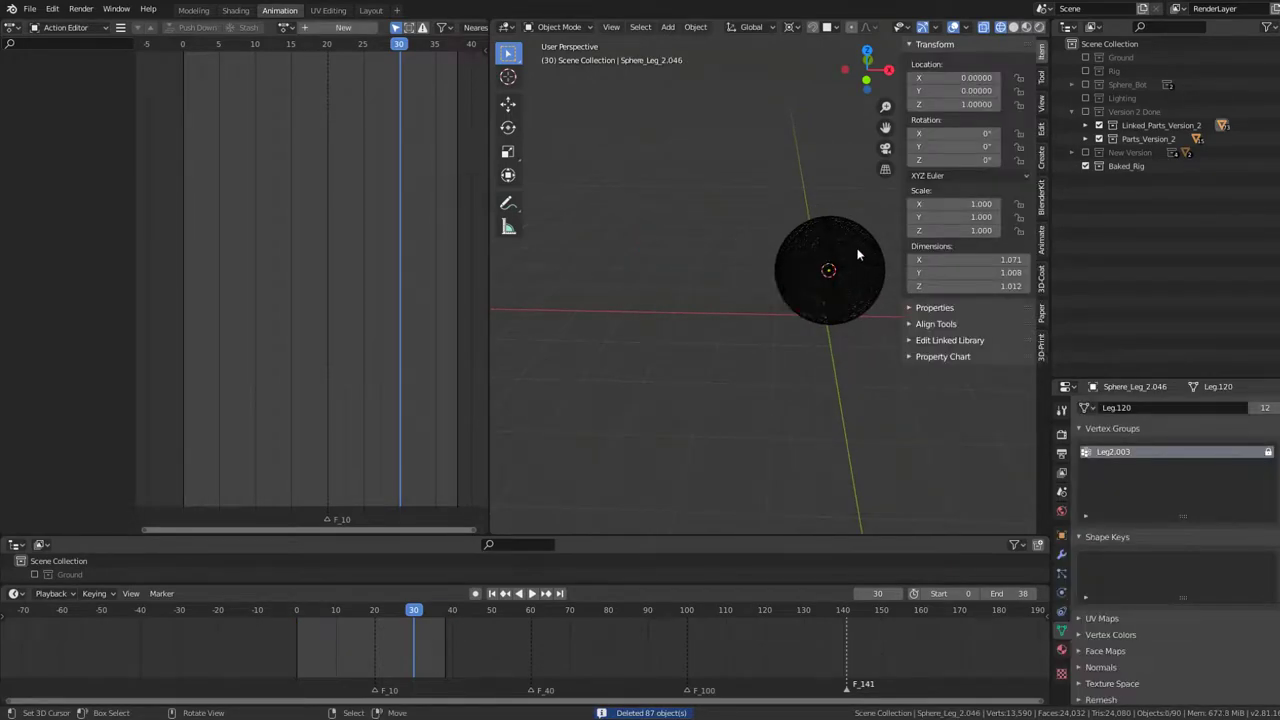
key(KP_Decimal)
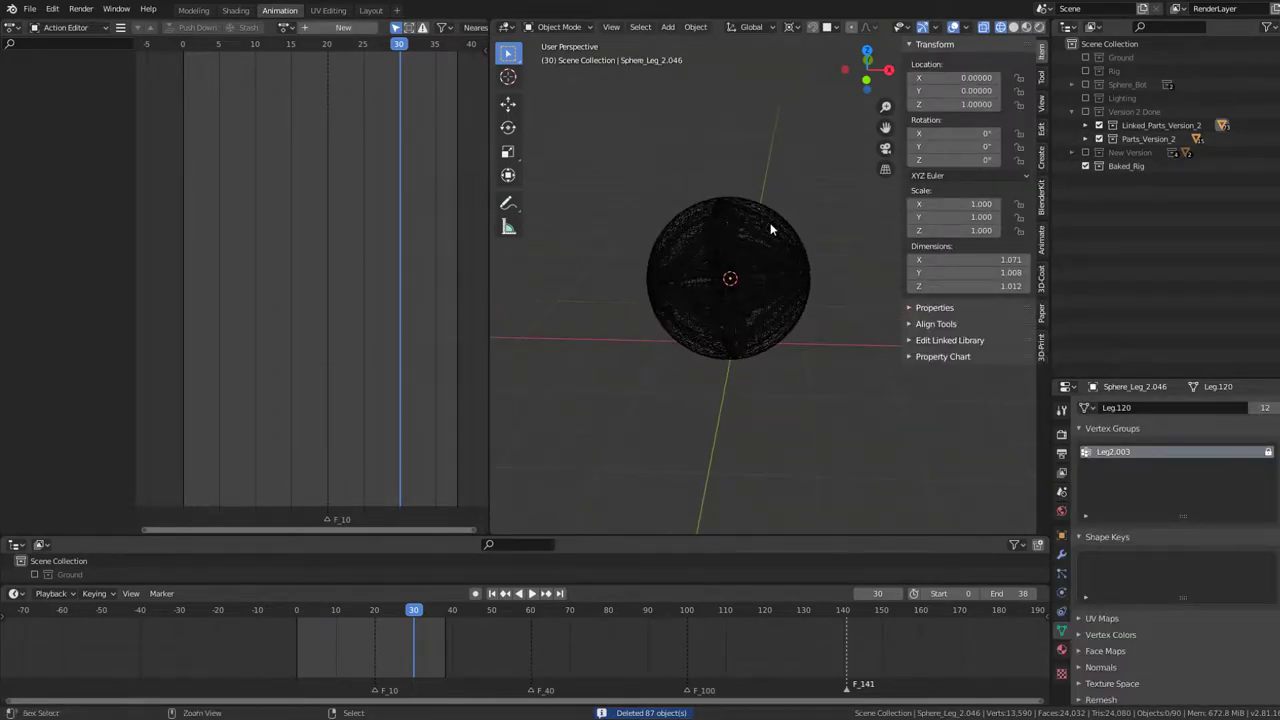
scroll(770, 230, down, 3)
scroll(765, 215, down, 2)
key(Delete)
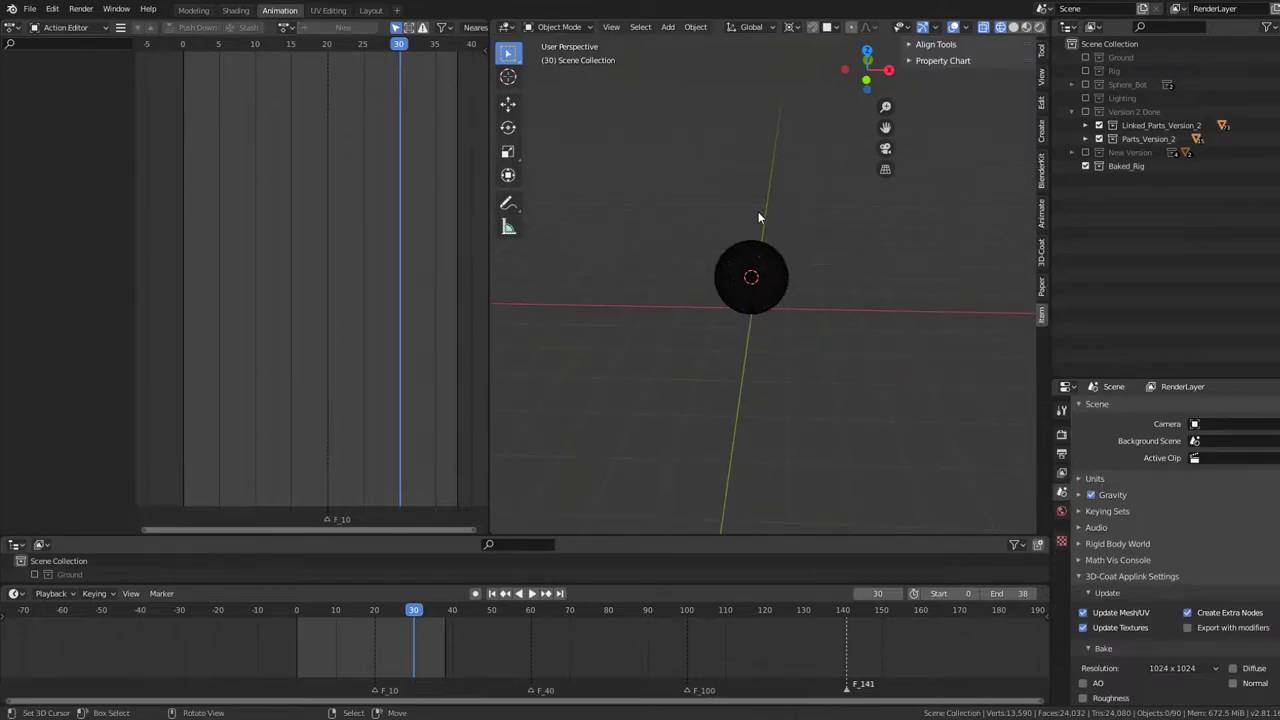
key(ctrl+z)
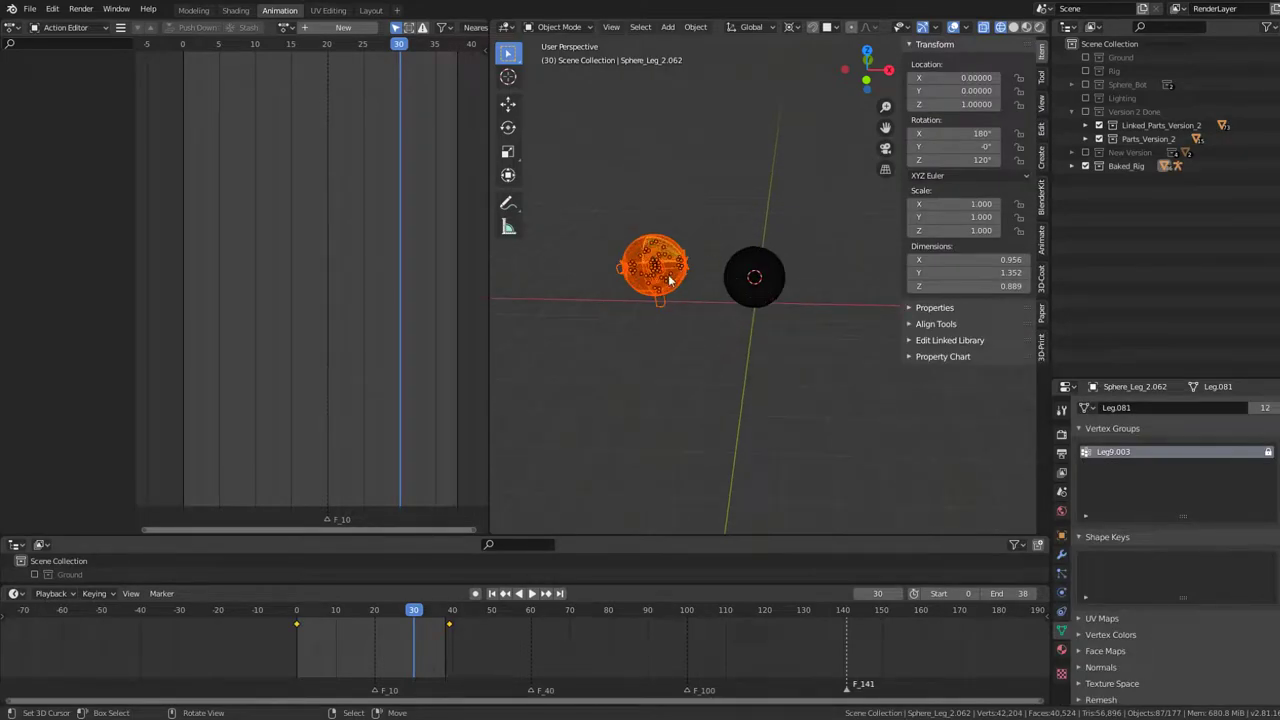
click(670, 280)
drag(689, 312, 646, 206)
key(x)
click(716, 204)
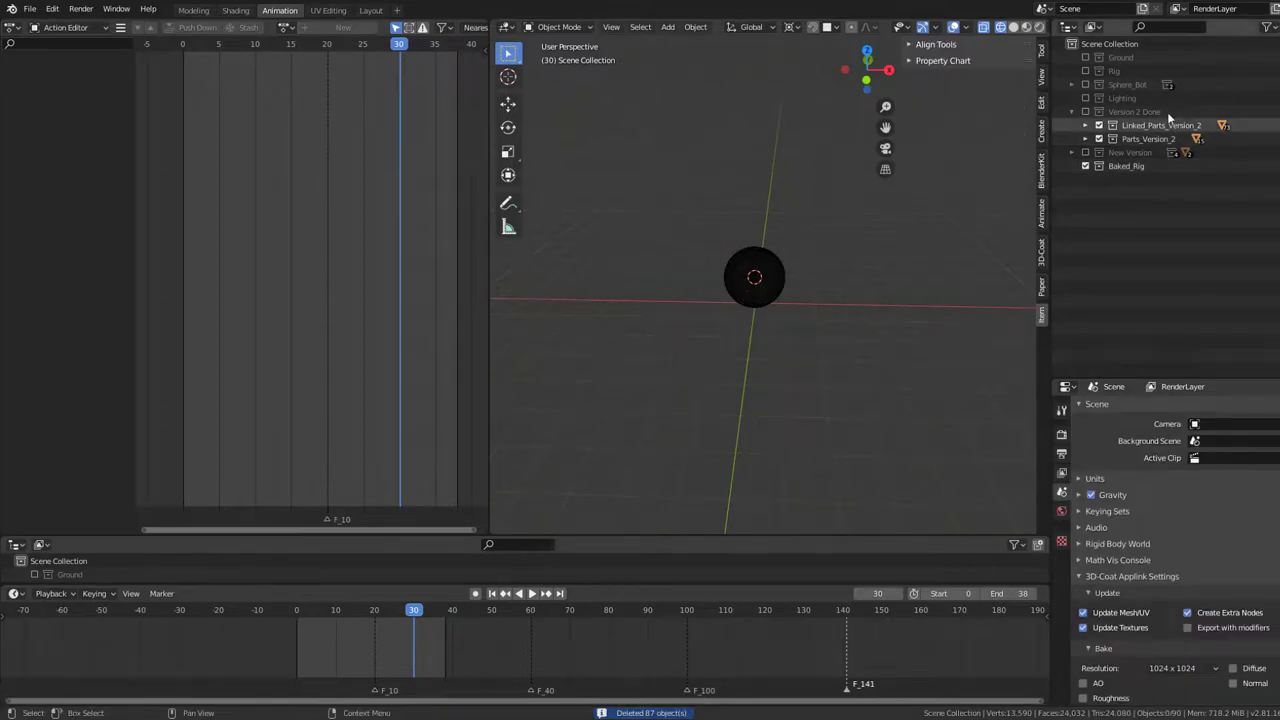
Step: Show the Rig collection and reset the original armature's location to the origin
click(1087, 72)
scroll(795, 265, up, 3)
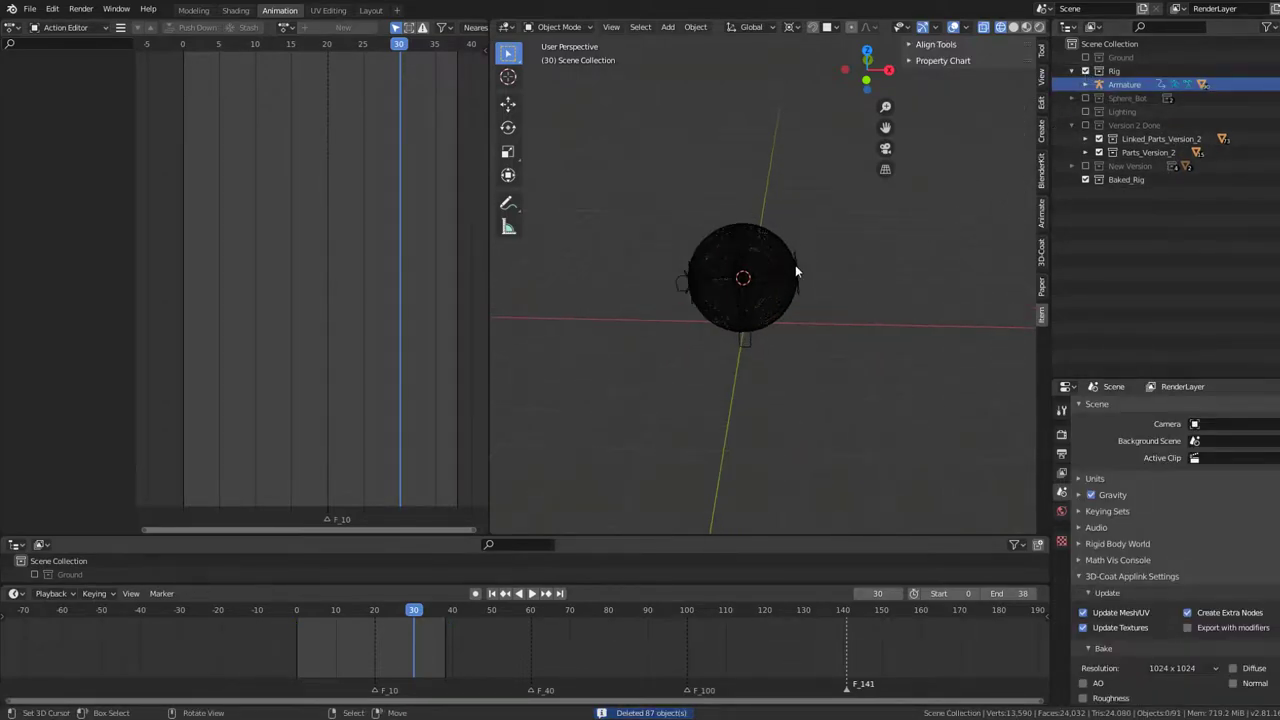
click(745, 348)
scroll(782, 340, up, 2)
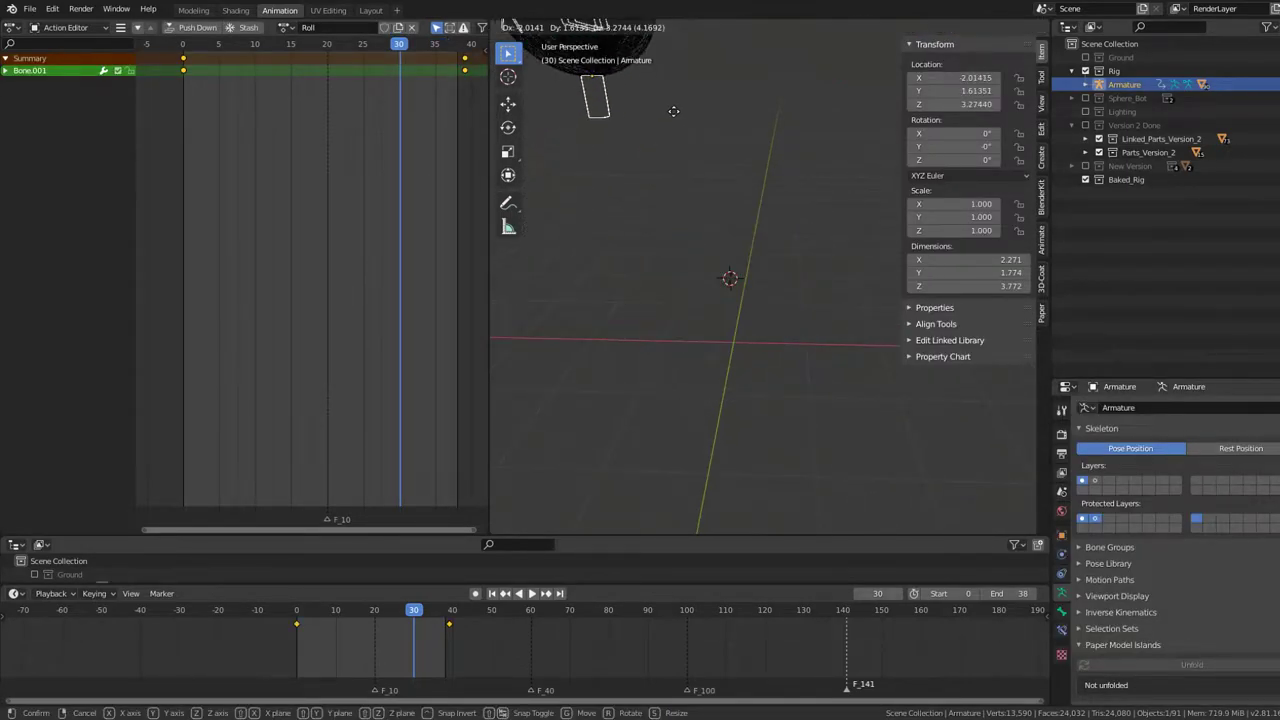
key(g)
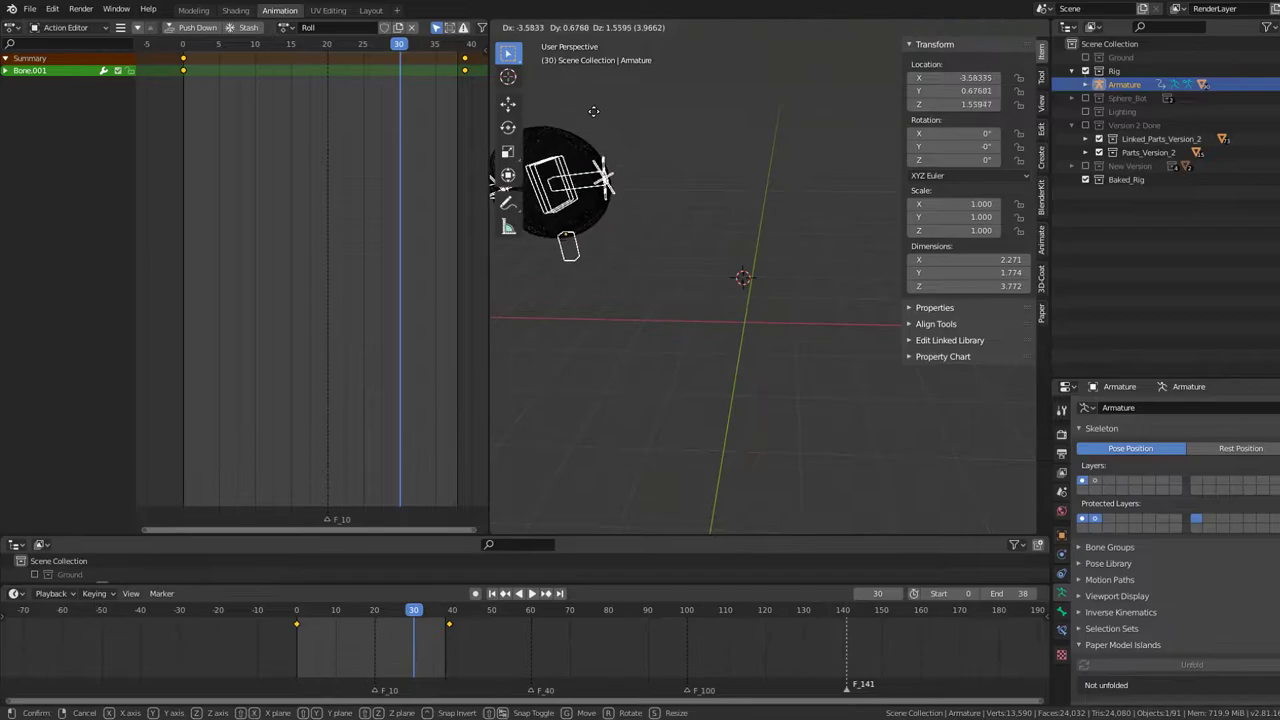
click(590, 100)
click(602, 250)
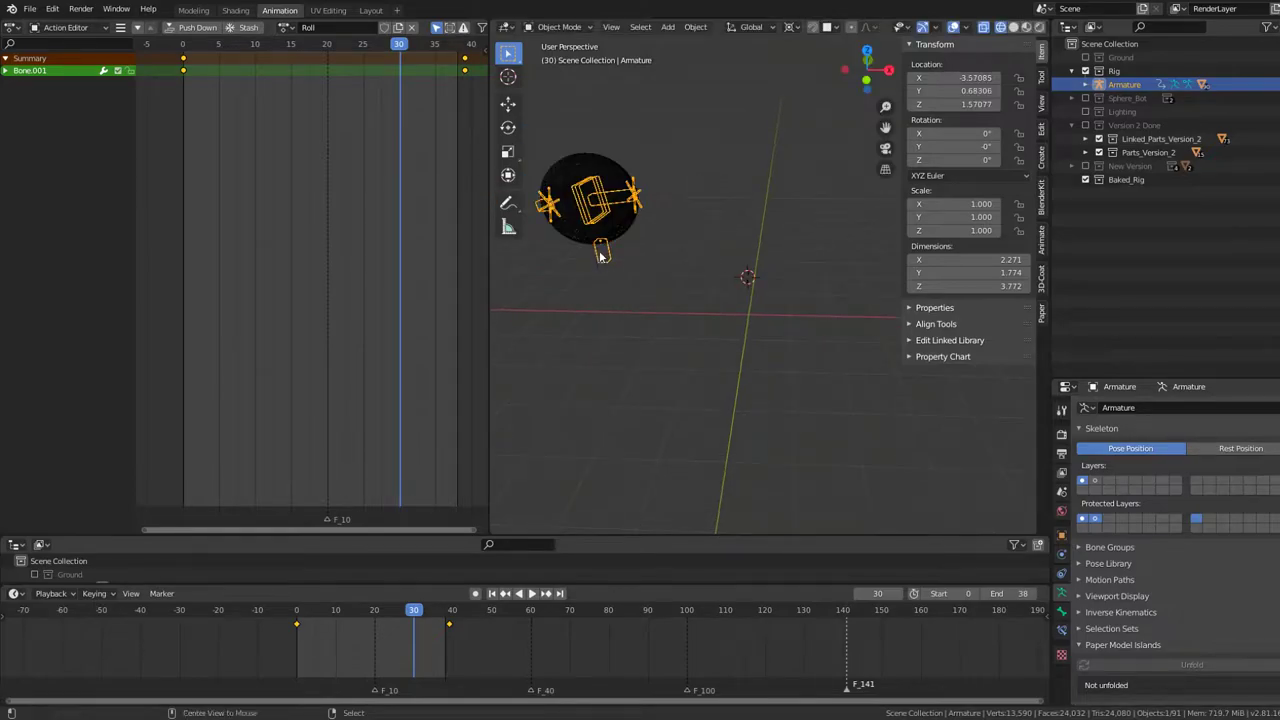
key(alt+g)
Step: Linked-duplicate the armature and sphere, placing the copy up-left at X -4.12
shift+click(783, 227)
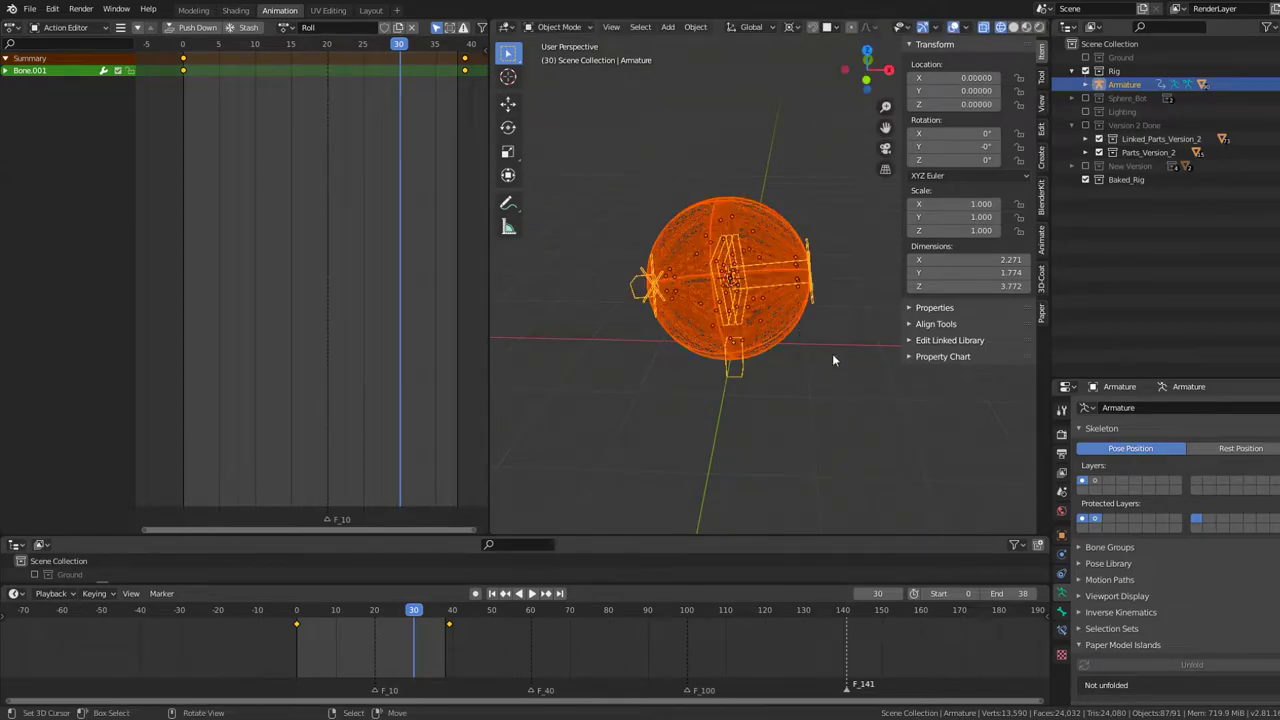
key(alt+d)
click(572, 279)
Step: Start Roll playback and move the duplicated armature and its ball into Baked_Rig
click(572, 272)
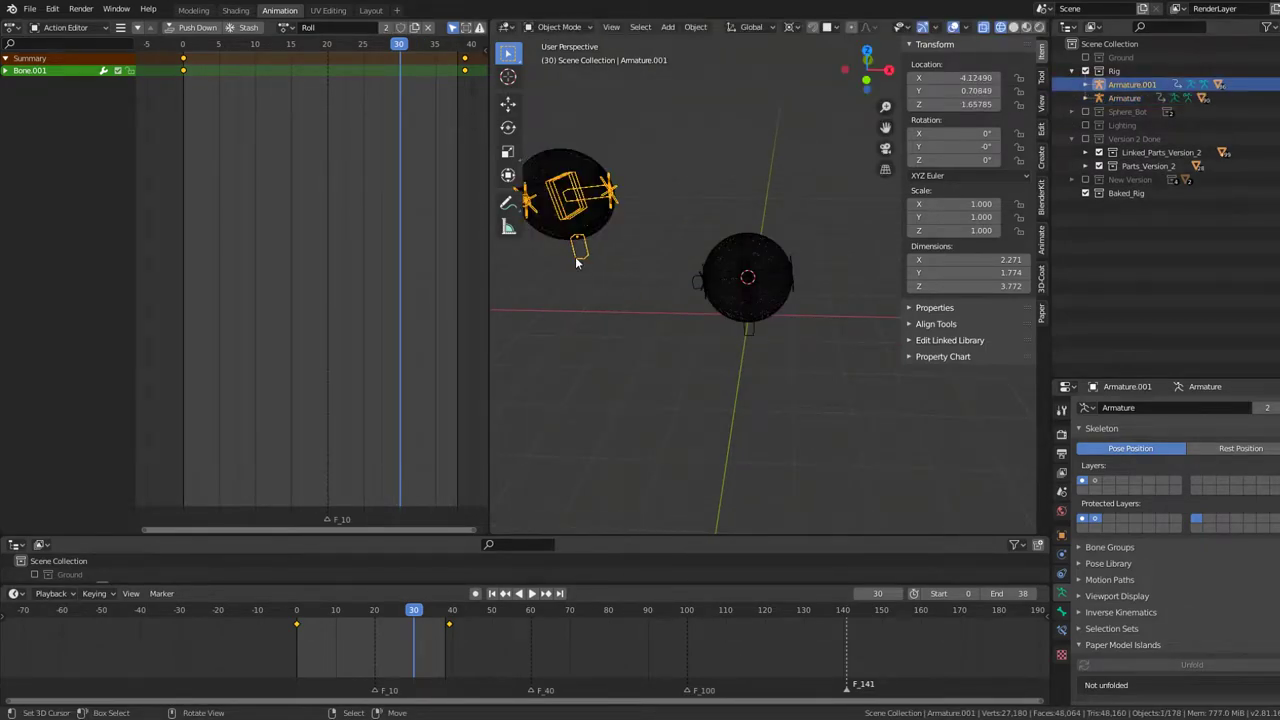
key(space)
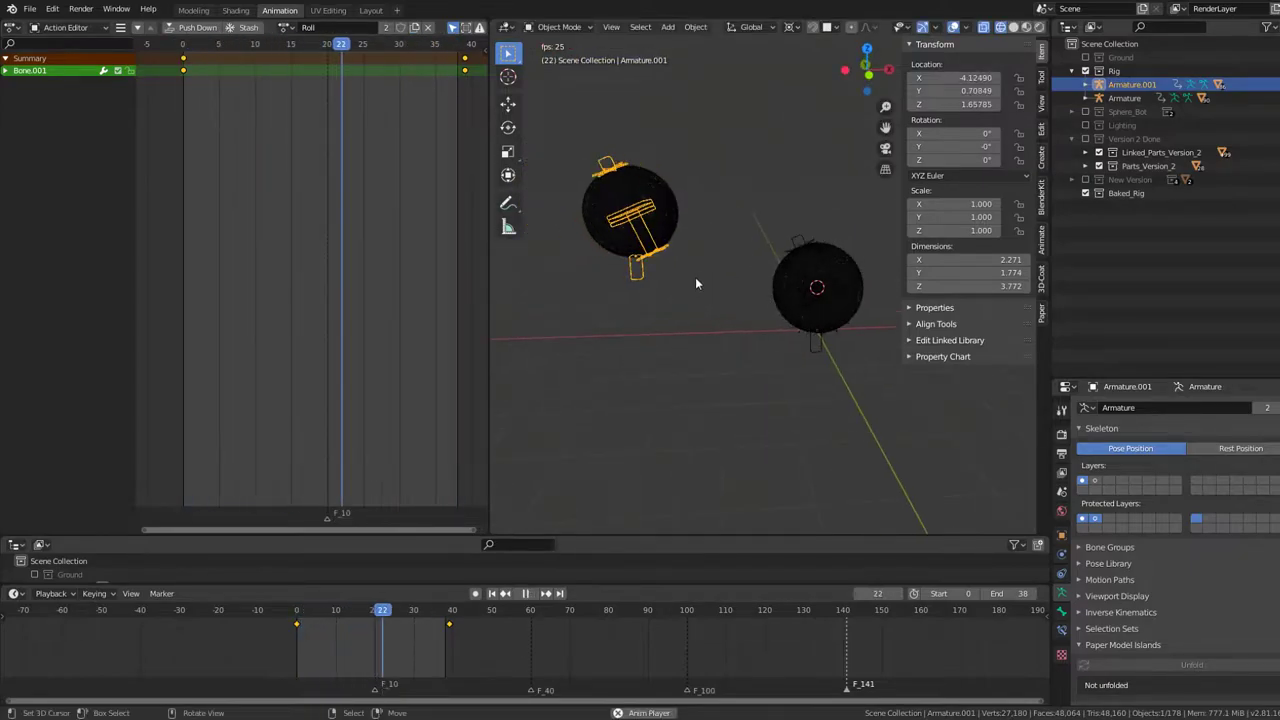
drag(695, 280, 585, 134)
key(m)
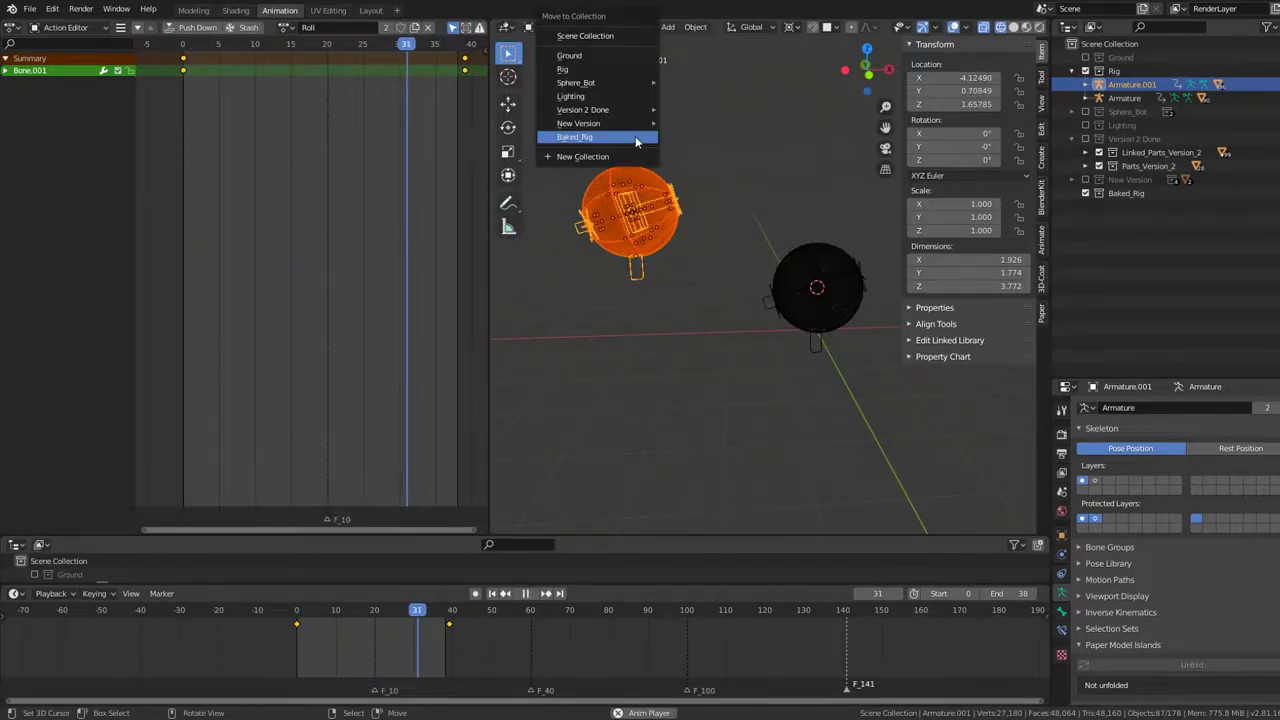
click(633, 134)
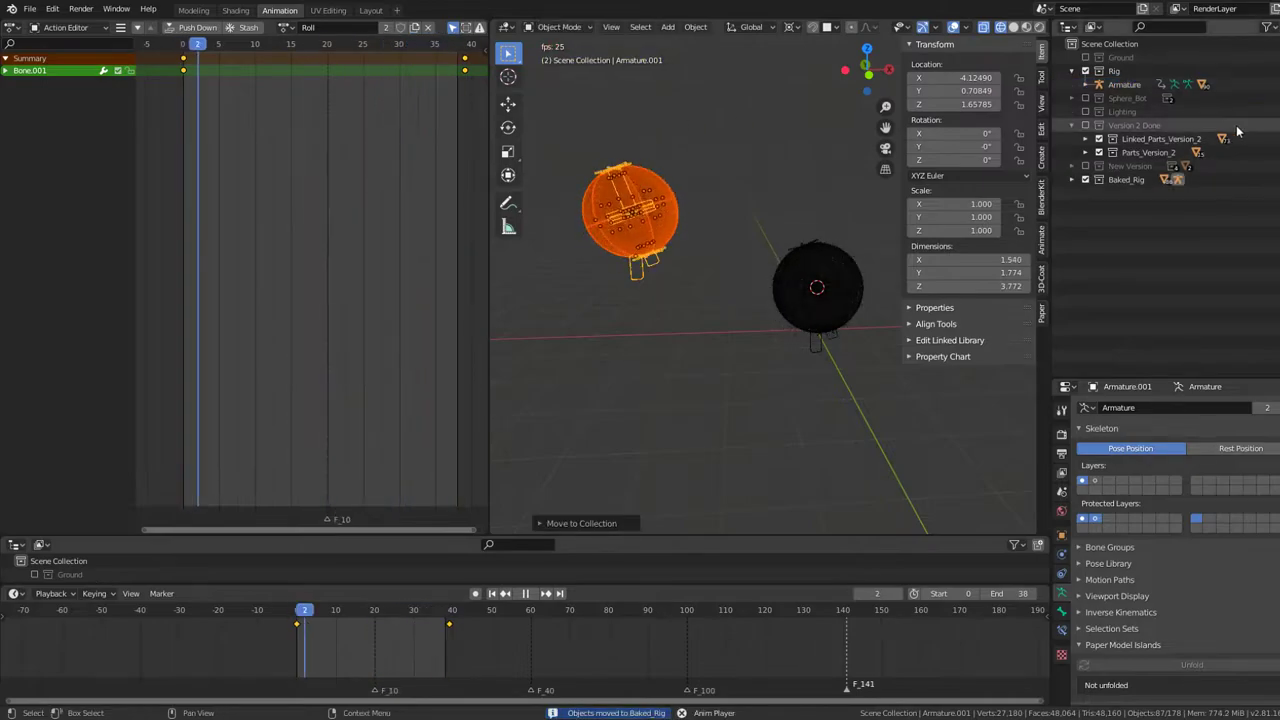
Step: Rename the Baked_Rig collection to Baked_Actions
double_click(1110, 180)
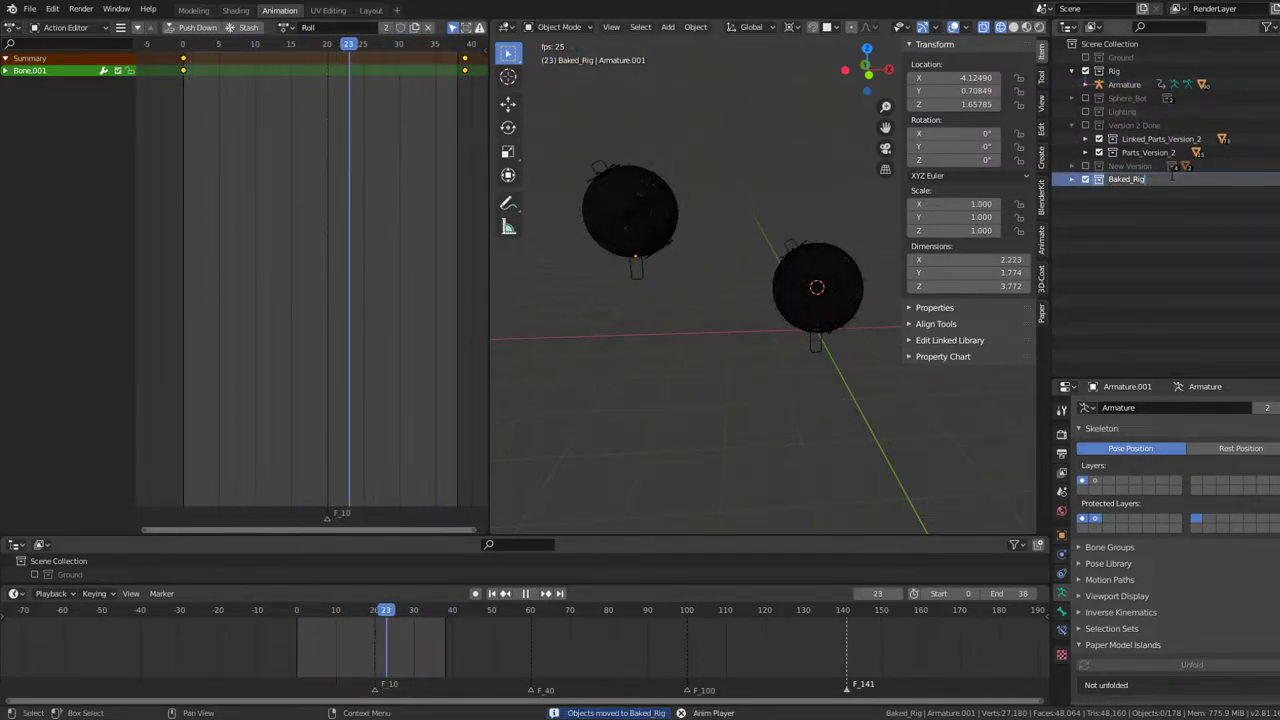
key(BackSpace)
key(BackSpace)
key(BackSpace)
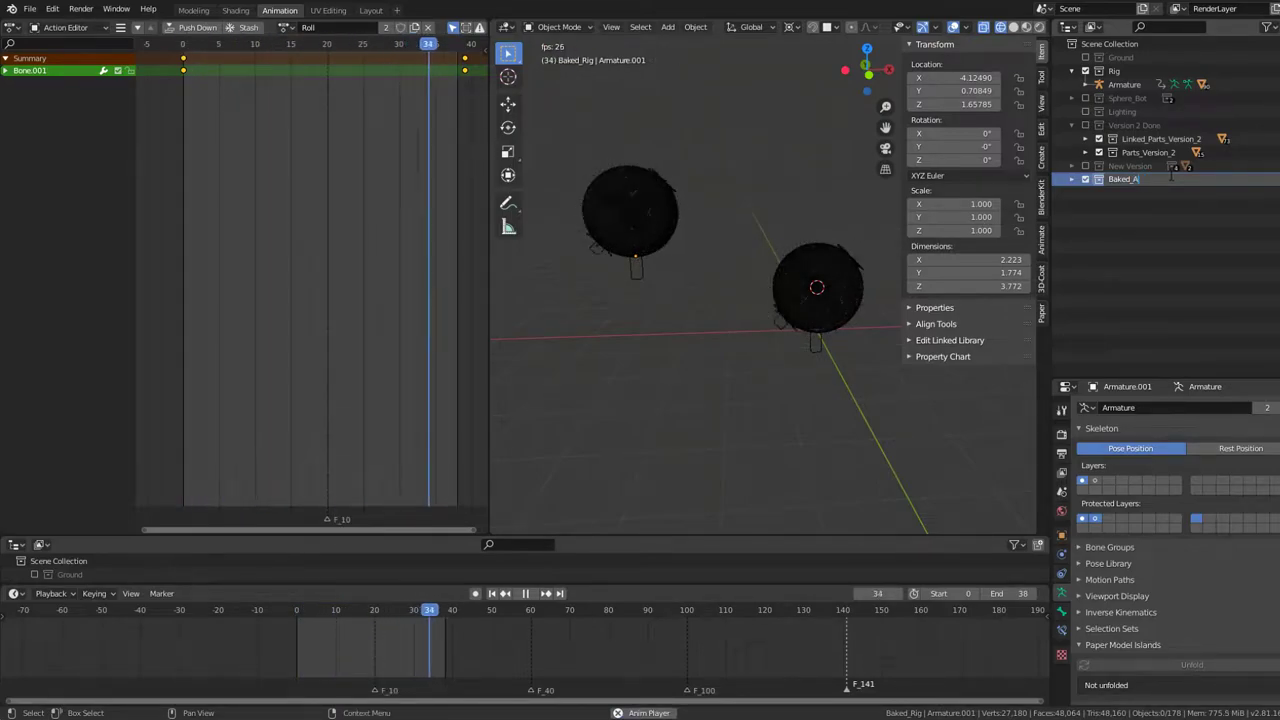
text(Actions)
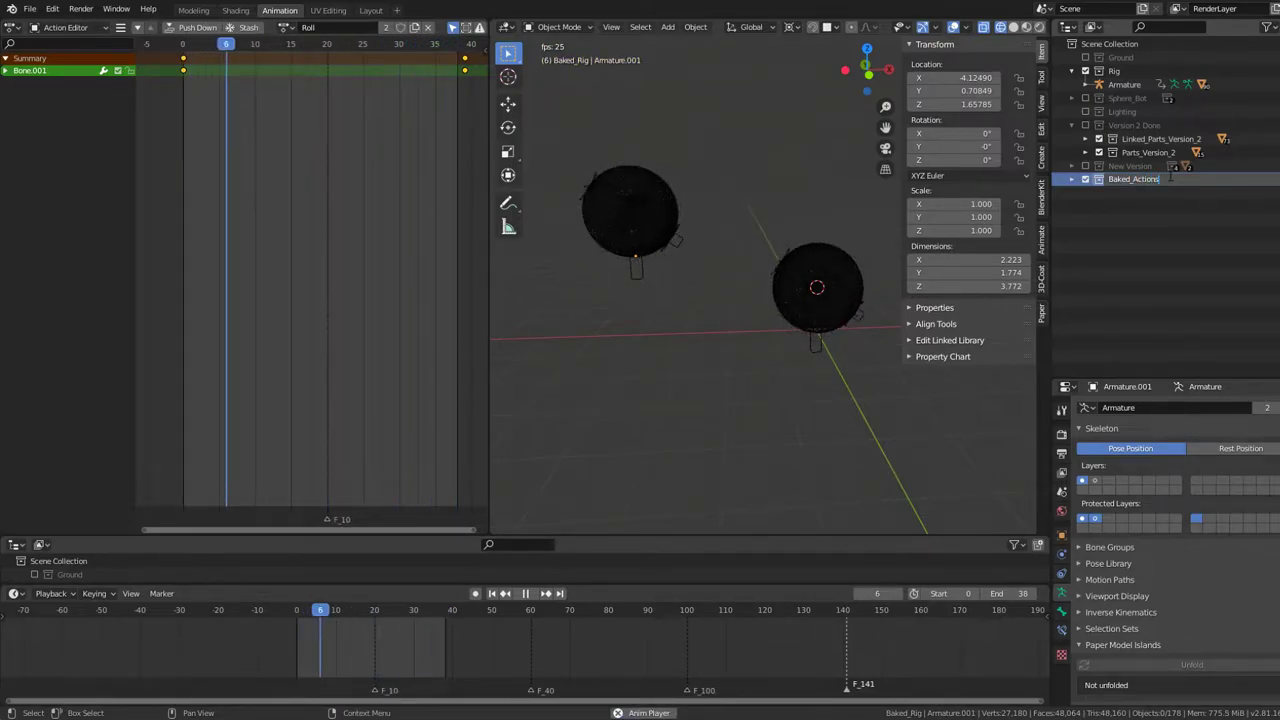
key(Return)
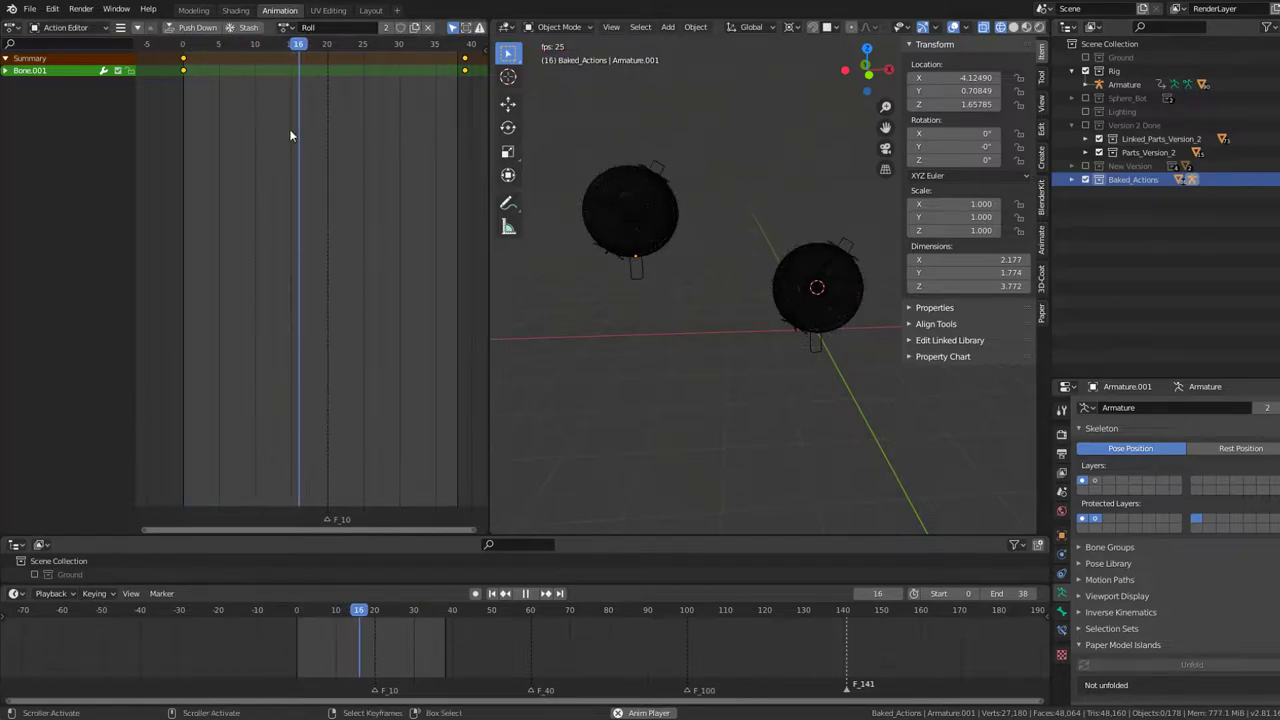
mouse_move(737, 251)
middle_down()
mouse_move(648, 265)
mouse_move(753, 253)
middle_up()
Step: Exclude Parts_Version_2, Linked_Parts_Version_2 and Rig, and expand Baked_Actions to show Armature.001
click(1099, 152)
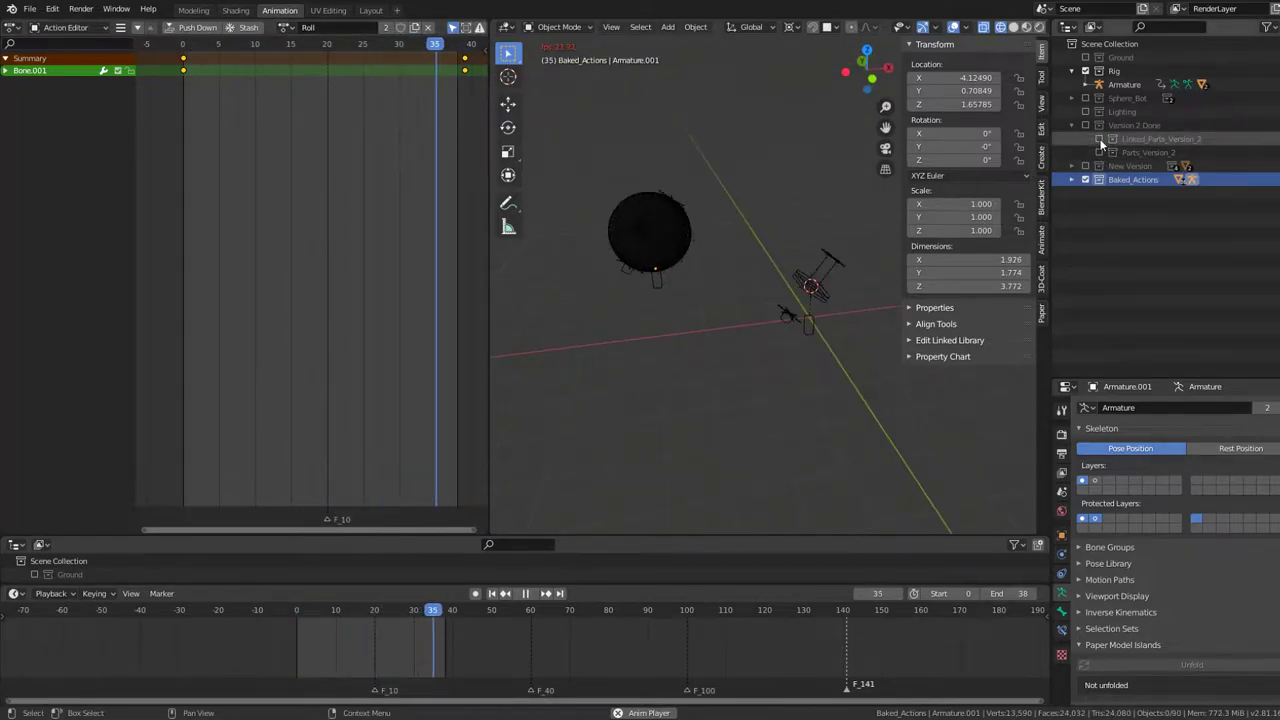
click(1099, 139)
click(1099, 71)
click(1086, 71)
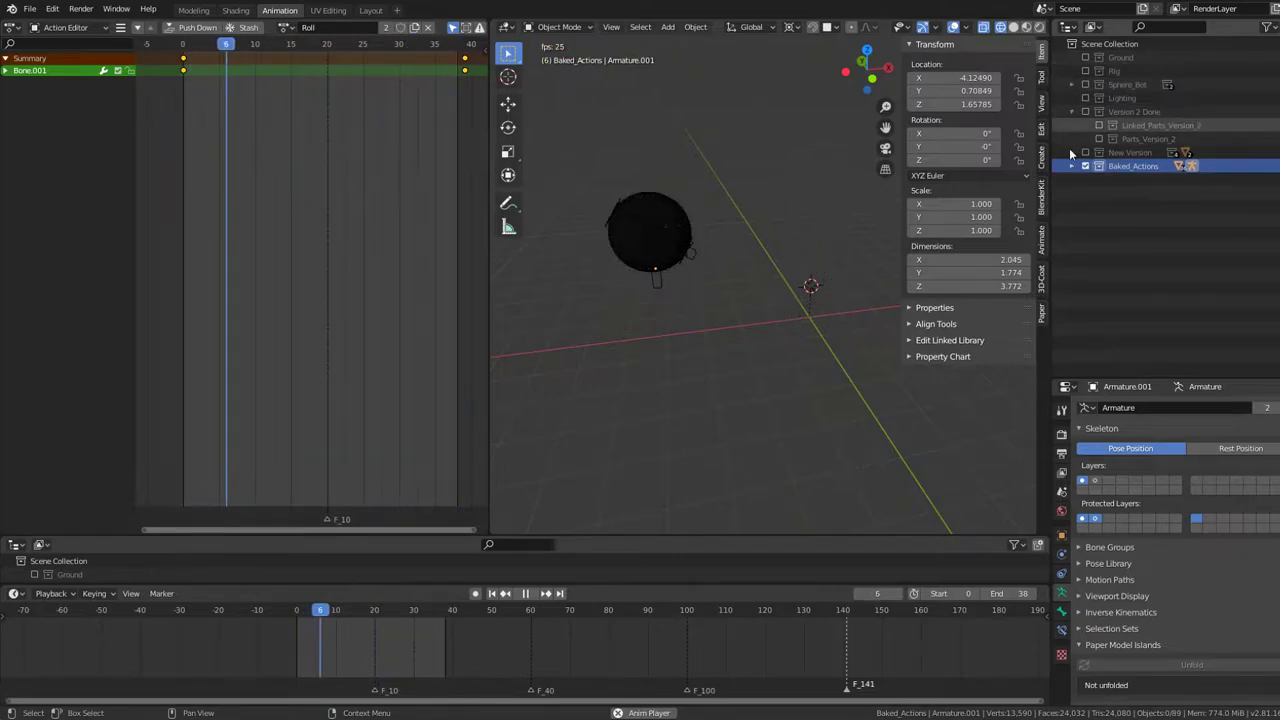
click(1073, 165)
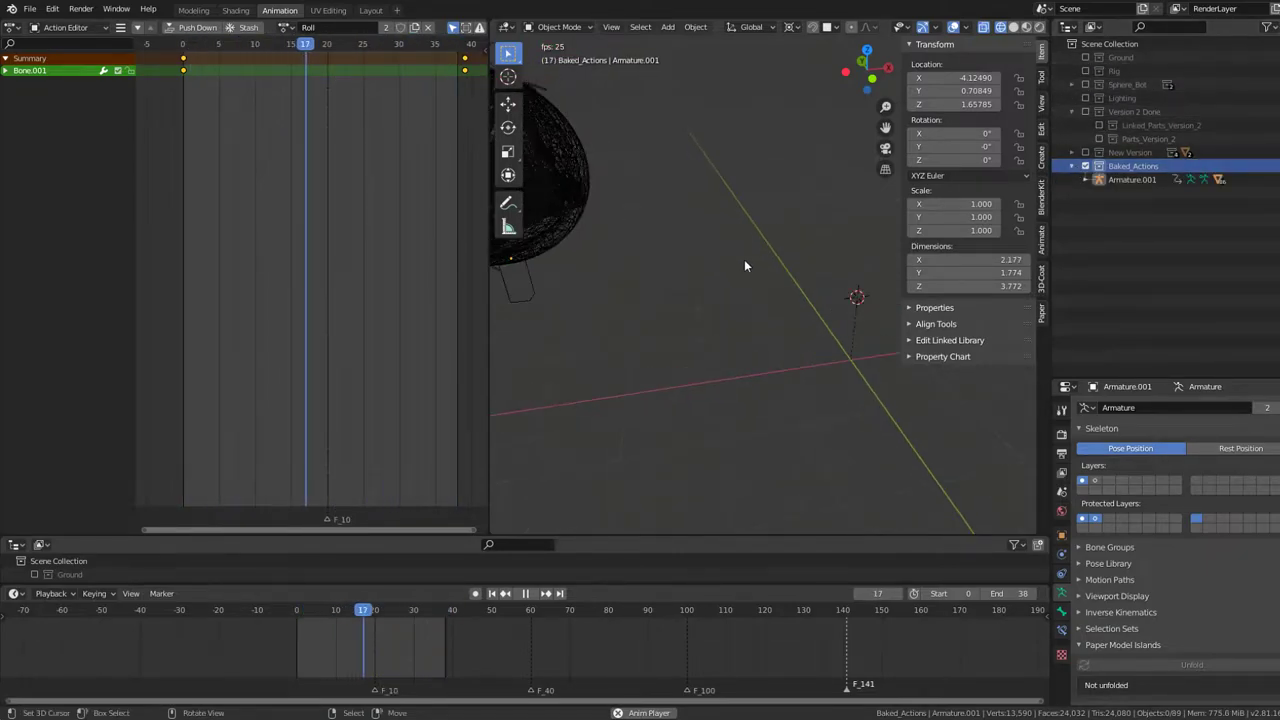
Step: Clear Armature.001's location to the origin, frame it in front view, and go to frame 0
click(653, 283)
key(alt+g)
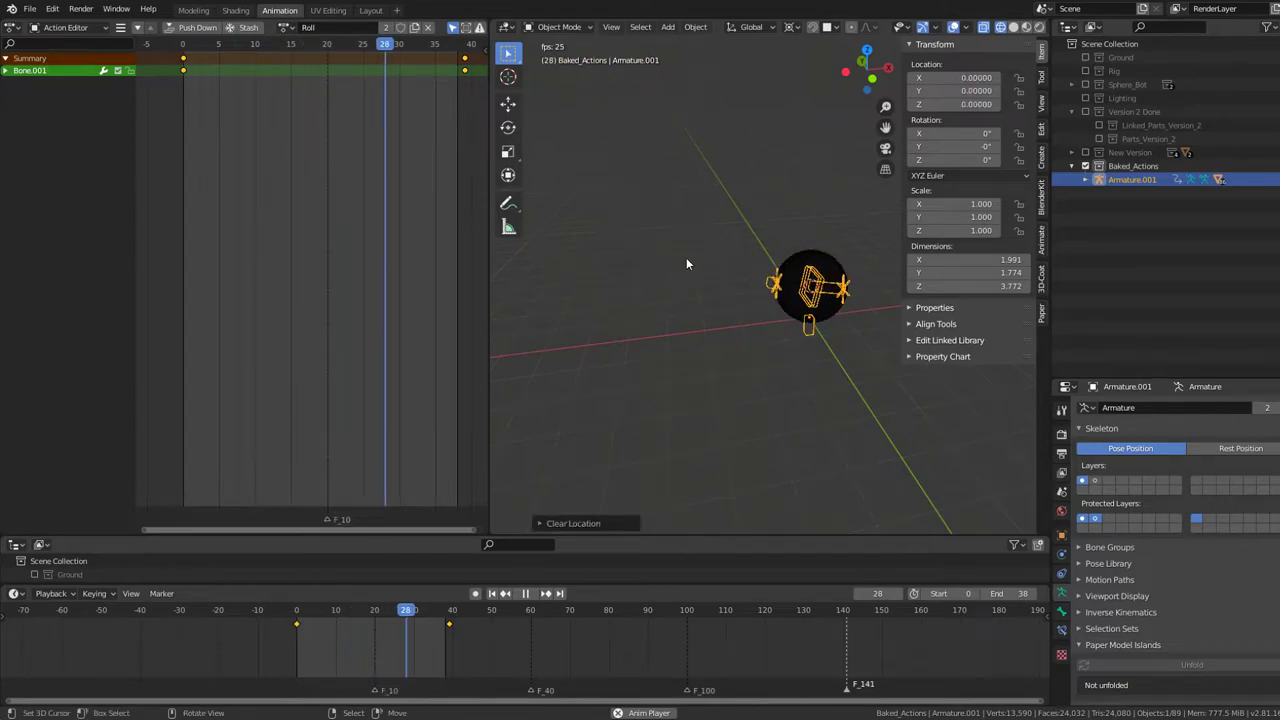
key(KP_1)
key(KP_4)
key(KP_1)
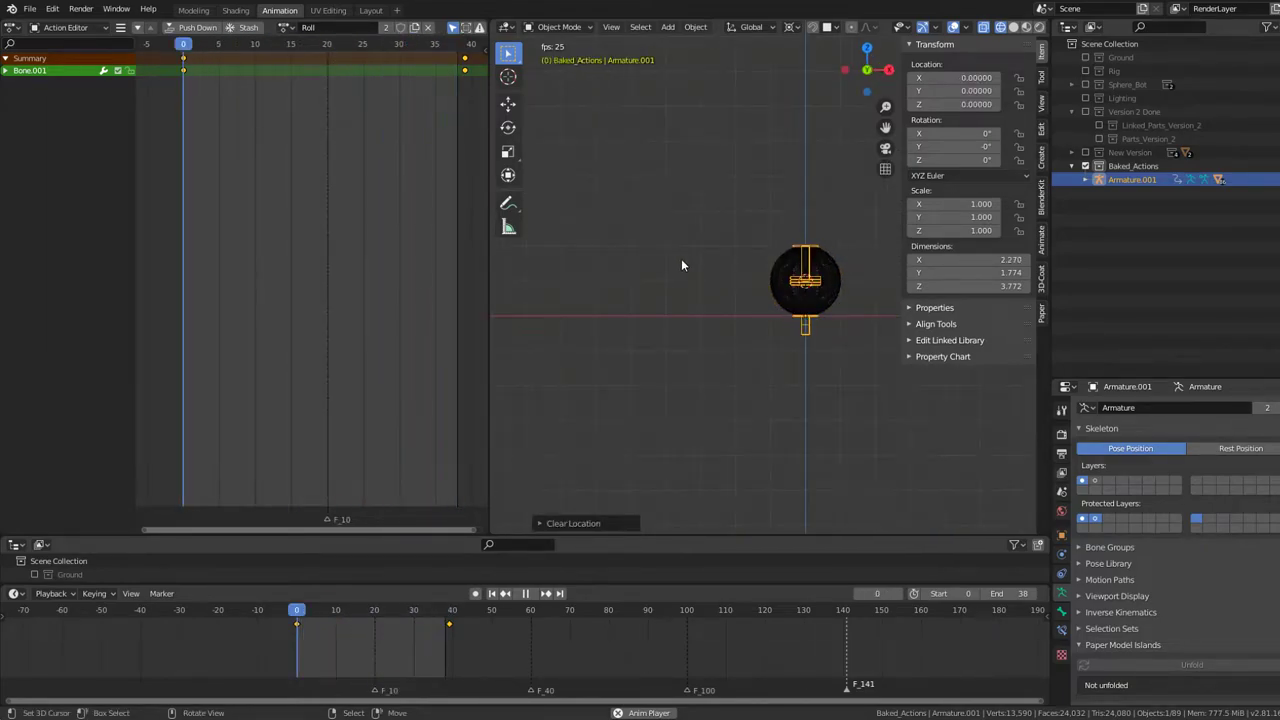
key(KP_Decimal)
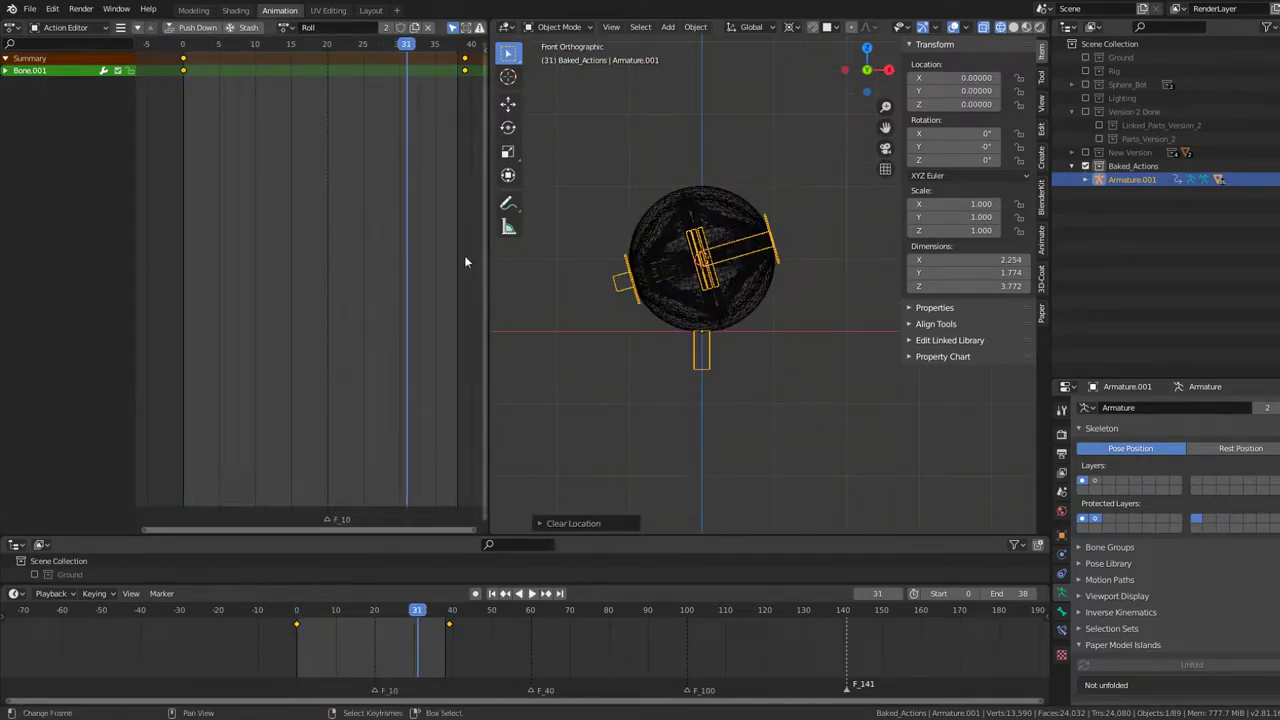
drag(412, 64, 167, 88)
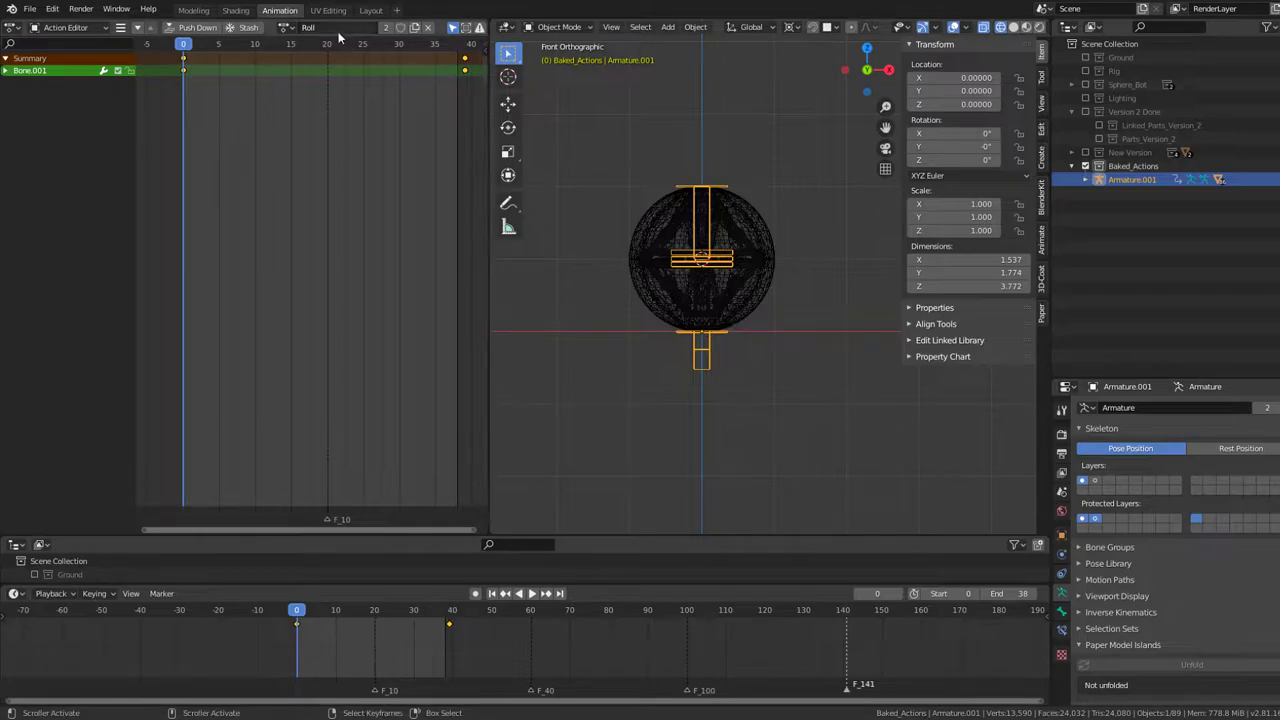
ctrl+scroll(726, 172, up, 2)
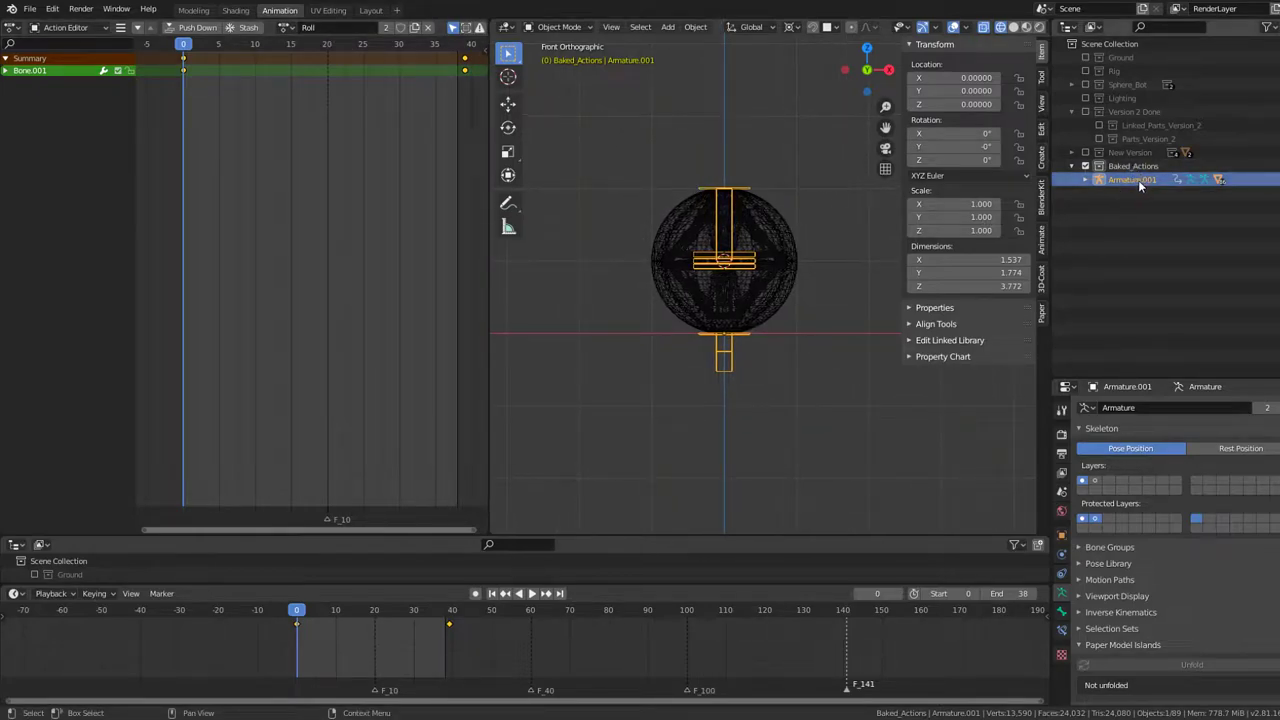
scroll(739, 205, down, 3)
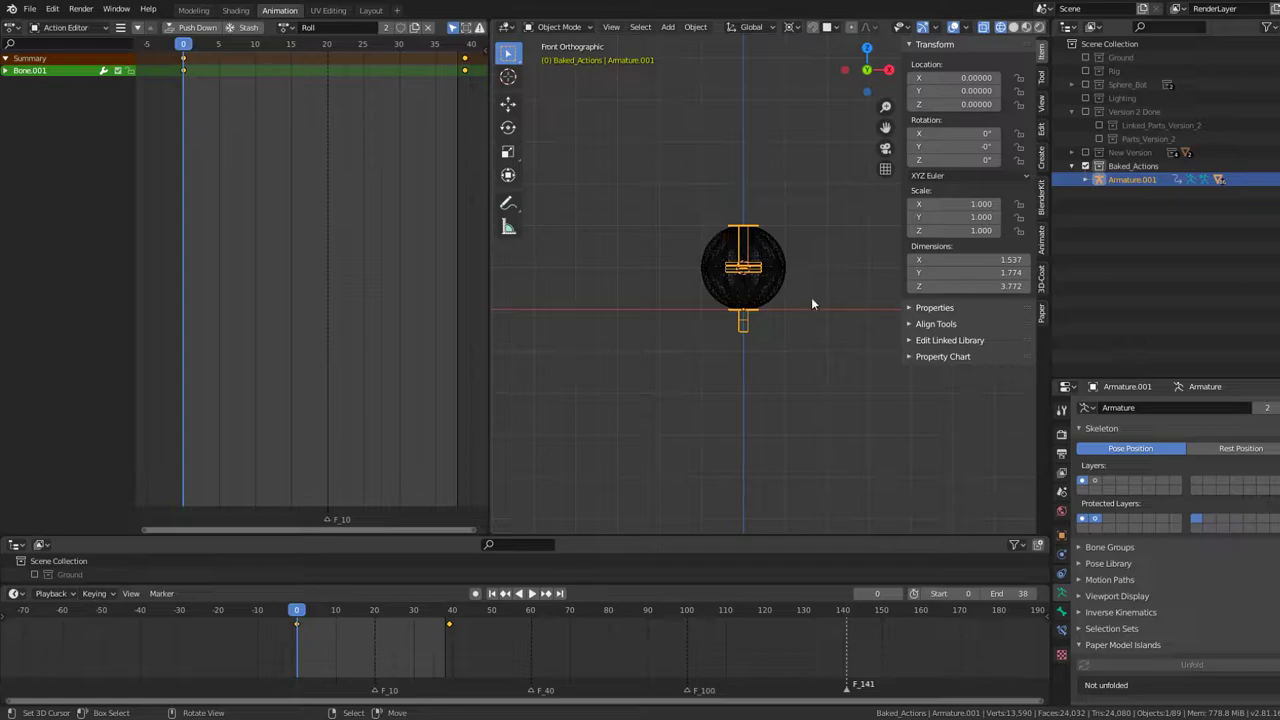
Step: Duplicate the armature as Armature.002 and place it left of the sphere
ctrl+scroll(790, 290, up, 3)
key(shift+d)
key(Return)
click(785, 325)
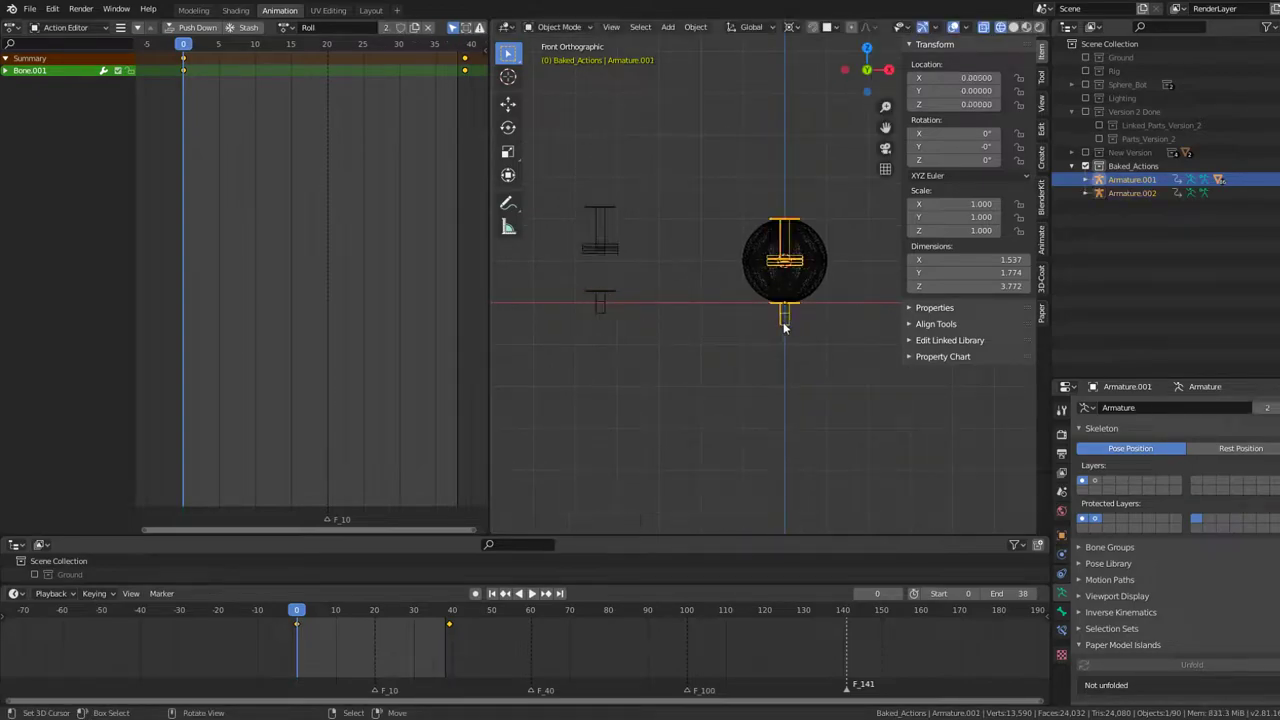
click(603, 303)
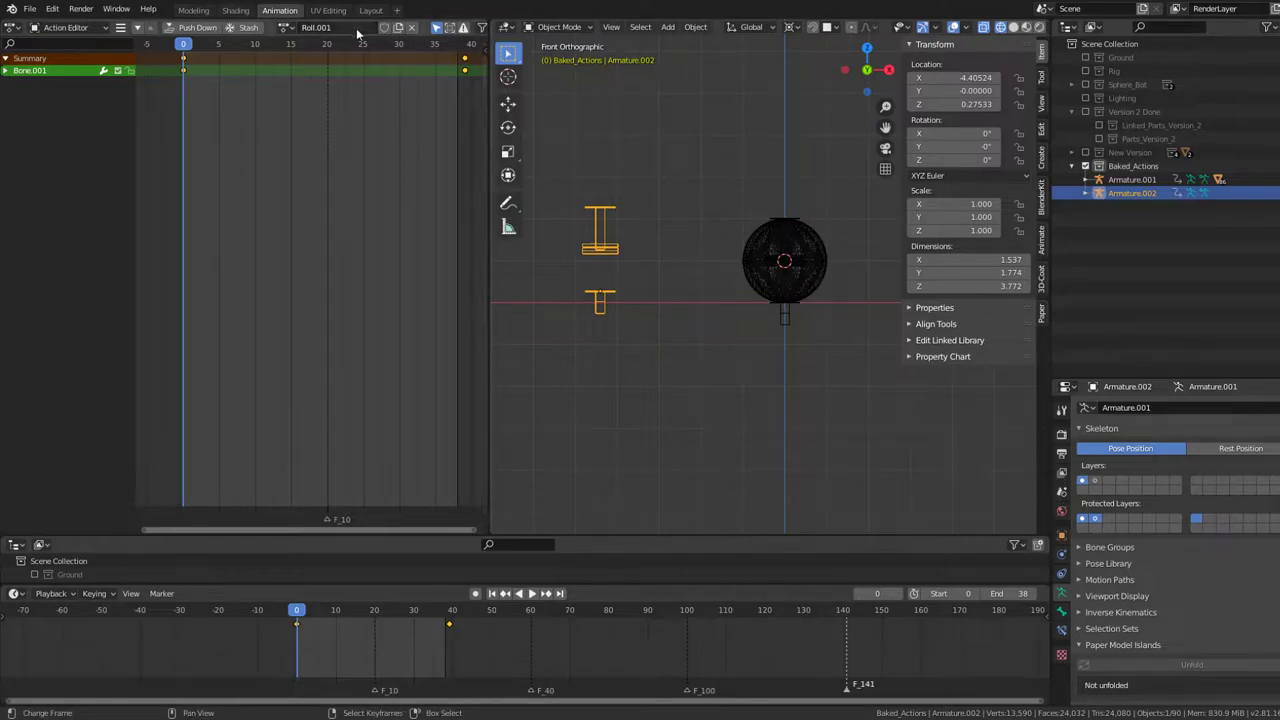
Step: Enable the second bone layer on Armature.001 and reselect it
click(781, 333)
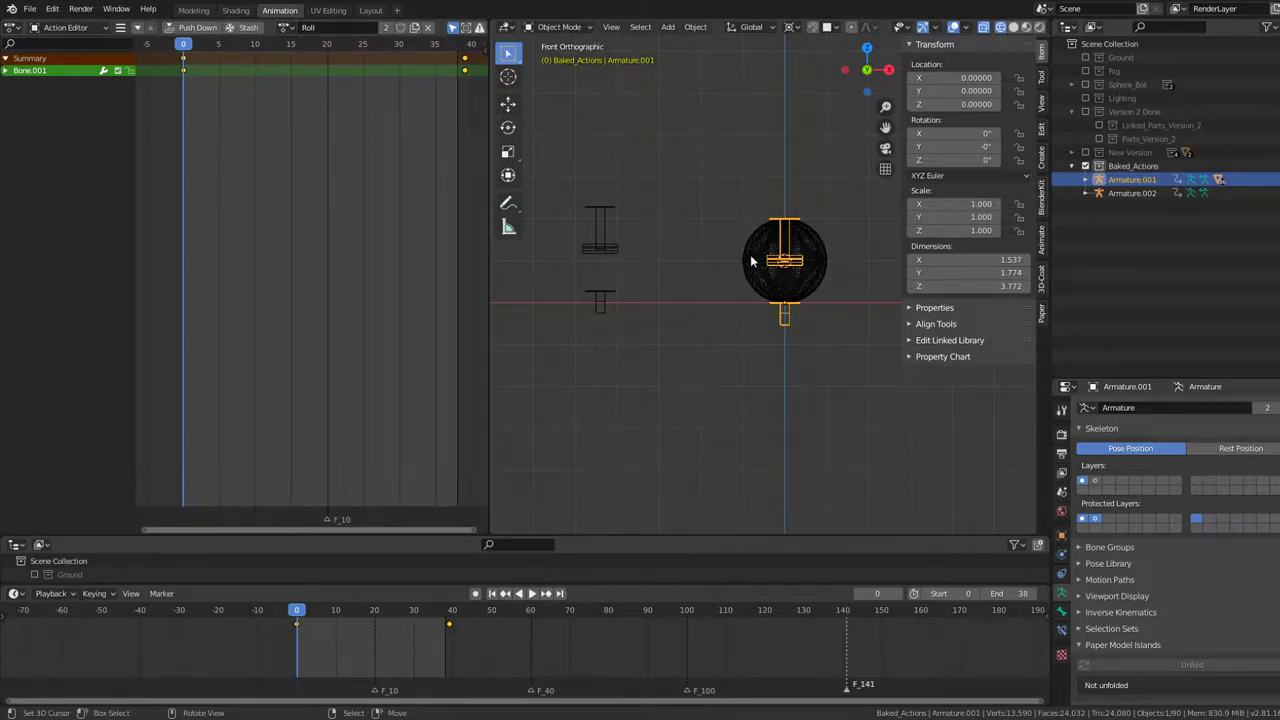
shift+click(1095, 482)
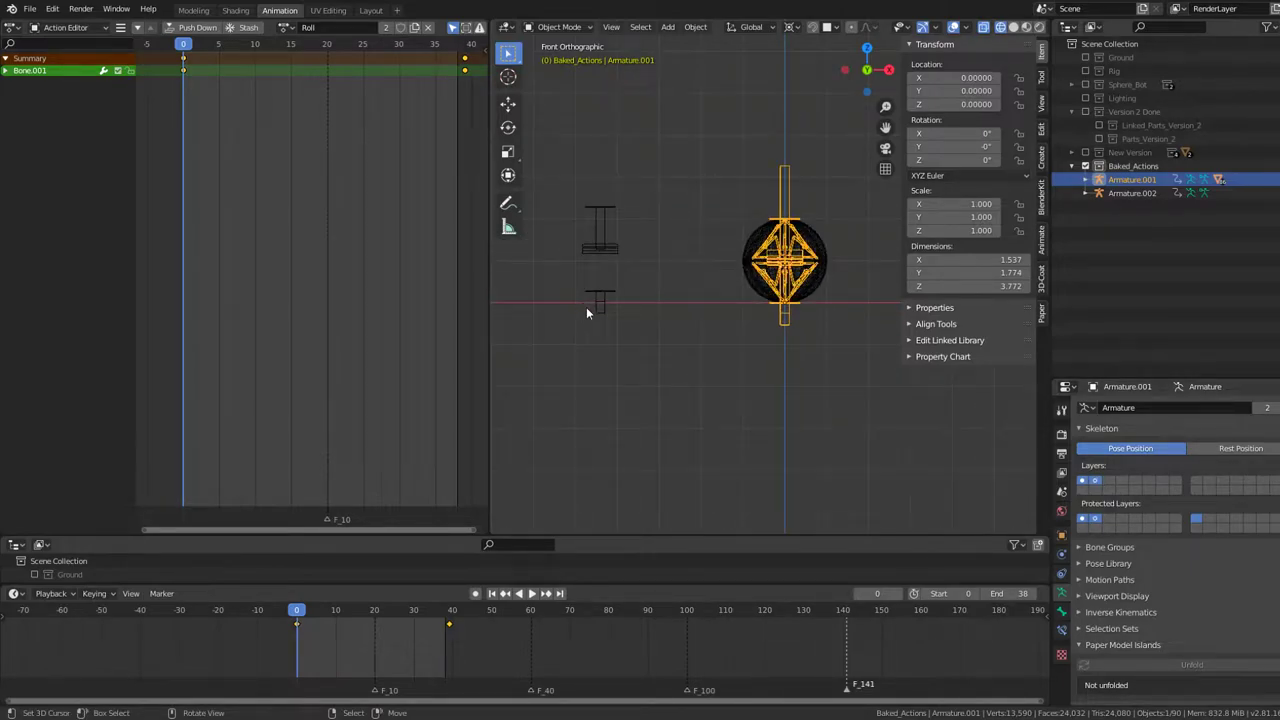
click(598, 303)
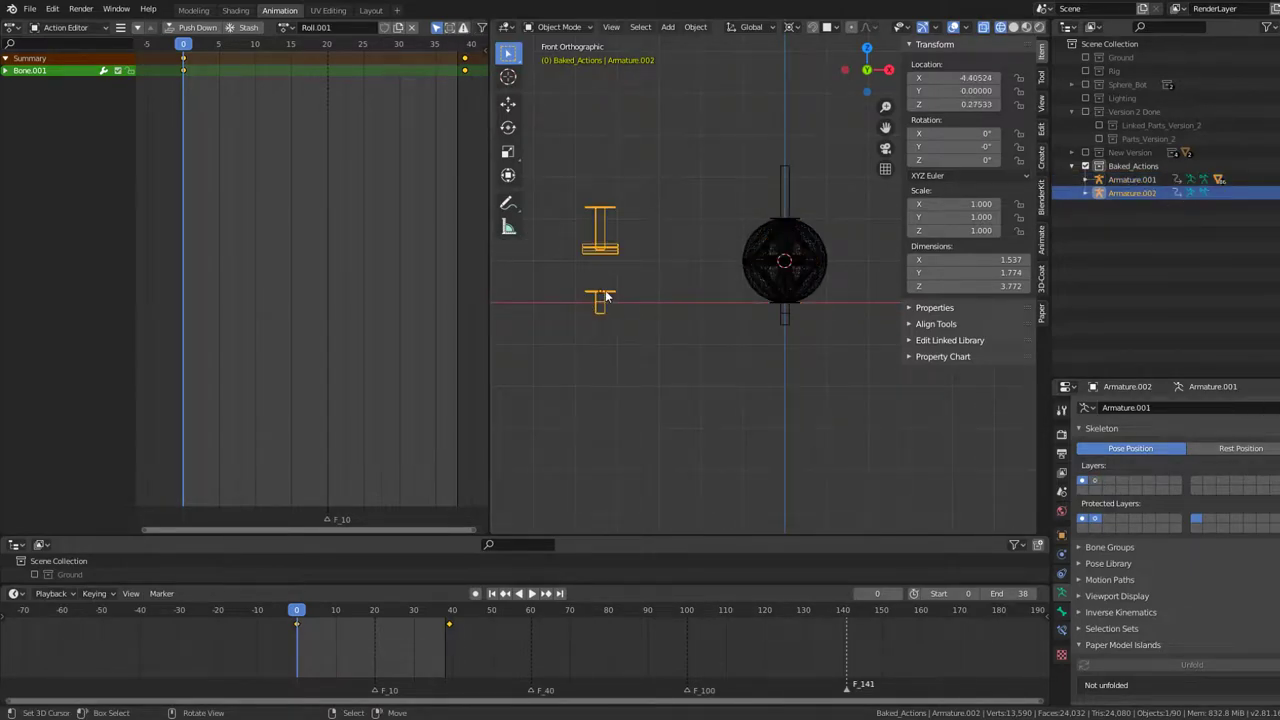
click(790, 320)
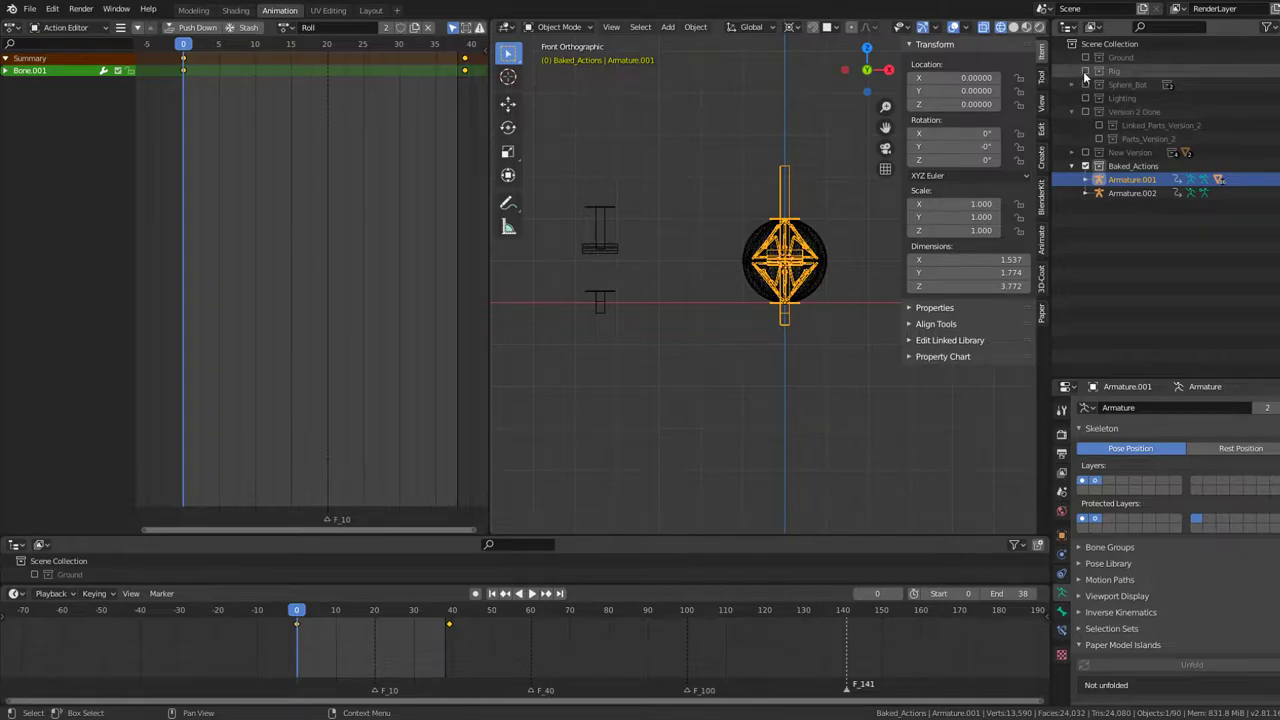
click(695, 27)
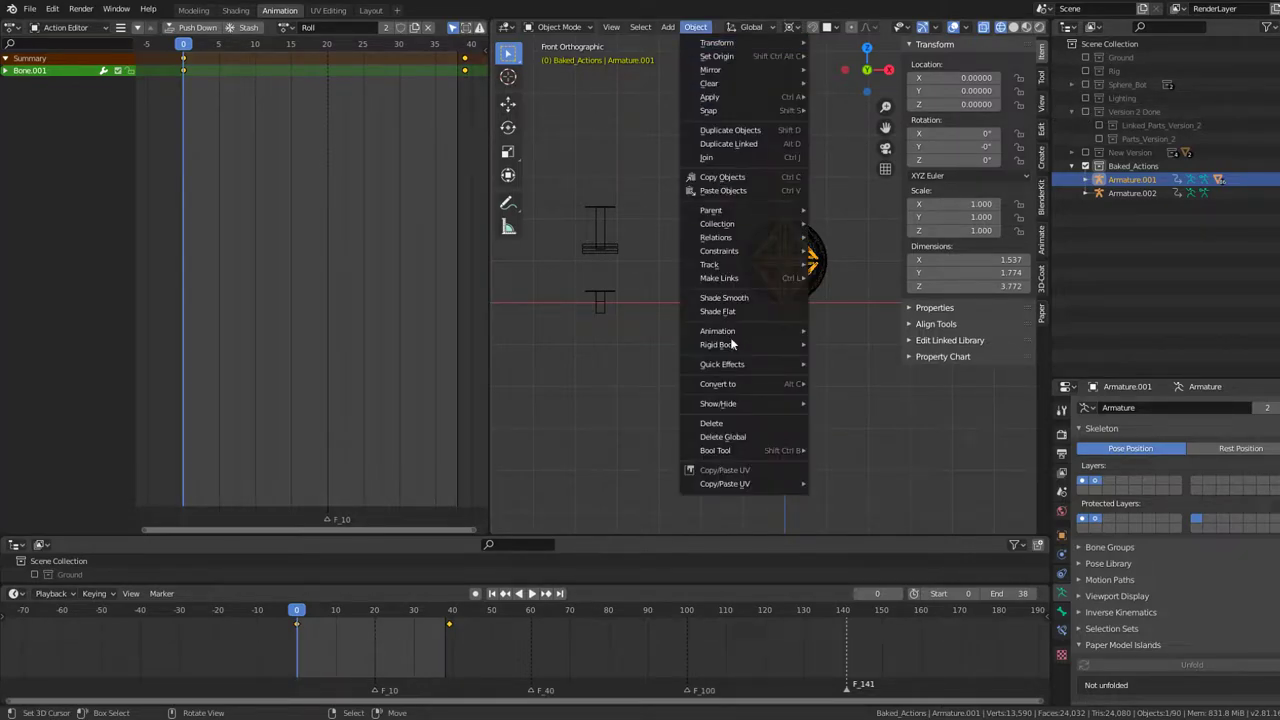
mouse_move(716, 237)
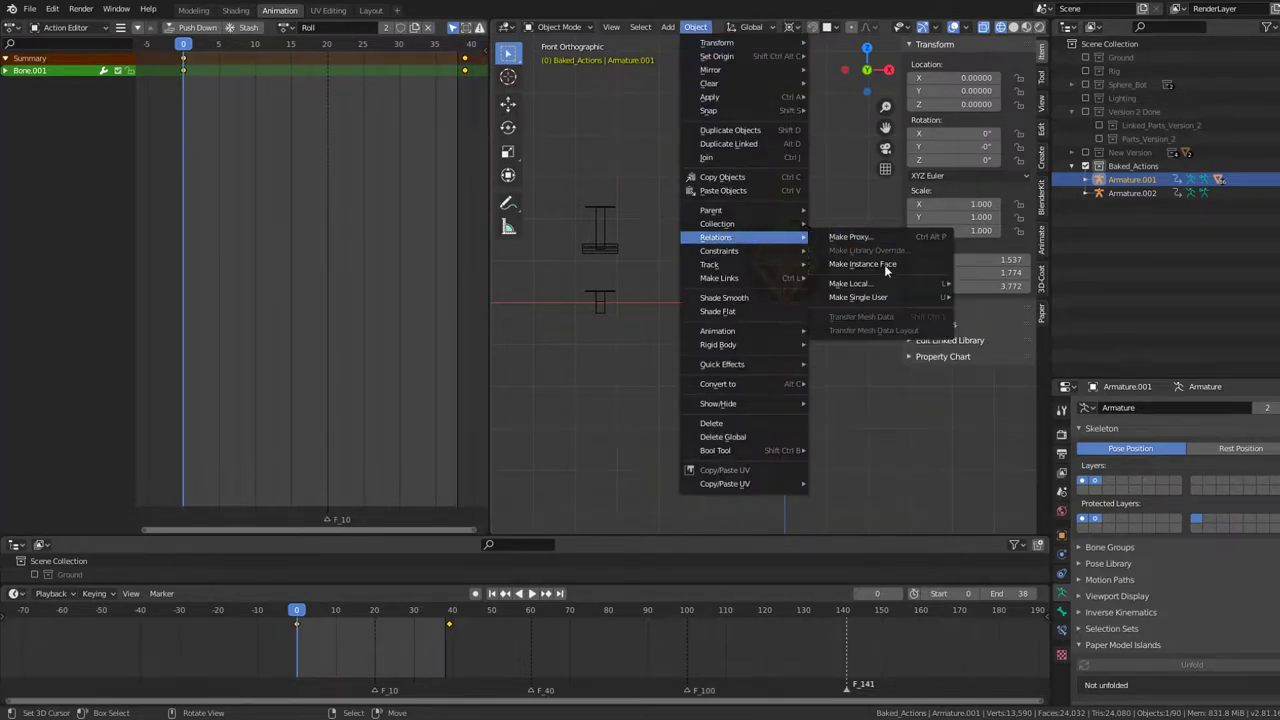
mouse_move(858, 297)
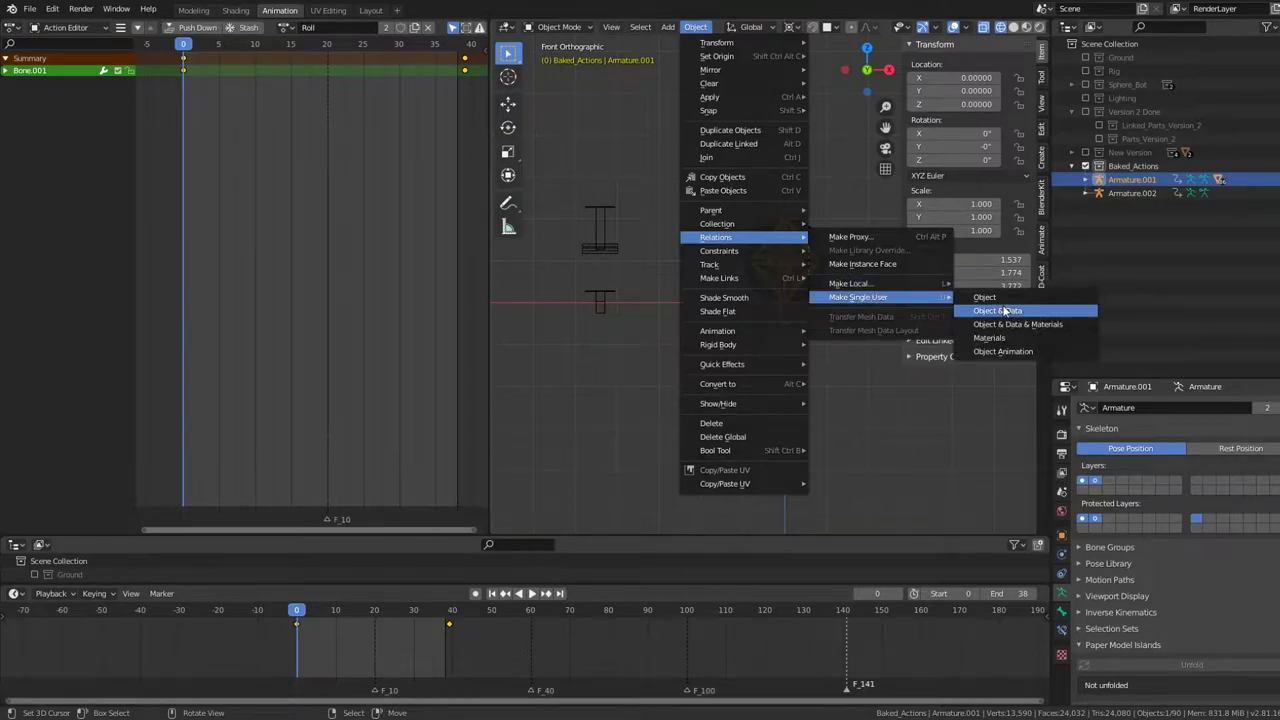
Step: Make Armature.001 and Armature.002 single-user for both object and data
click(1002, 304)
click(599, 245)
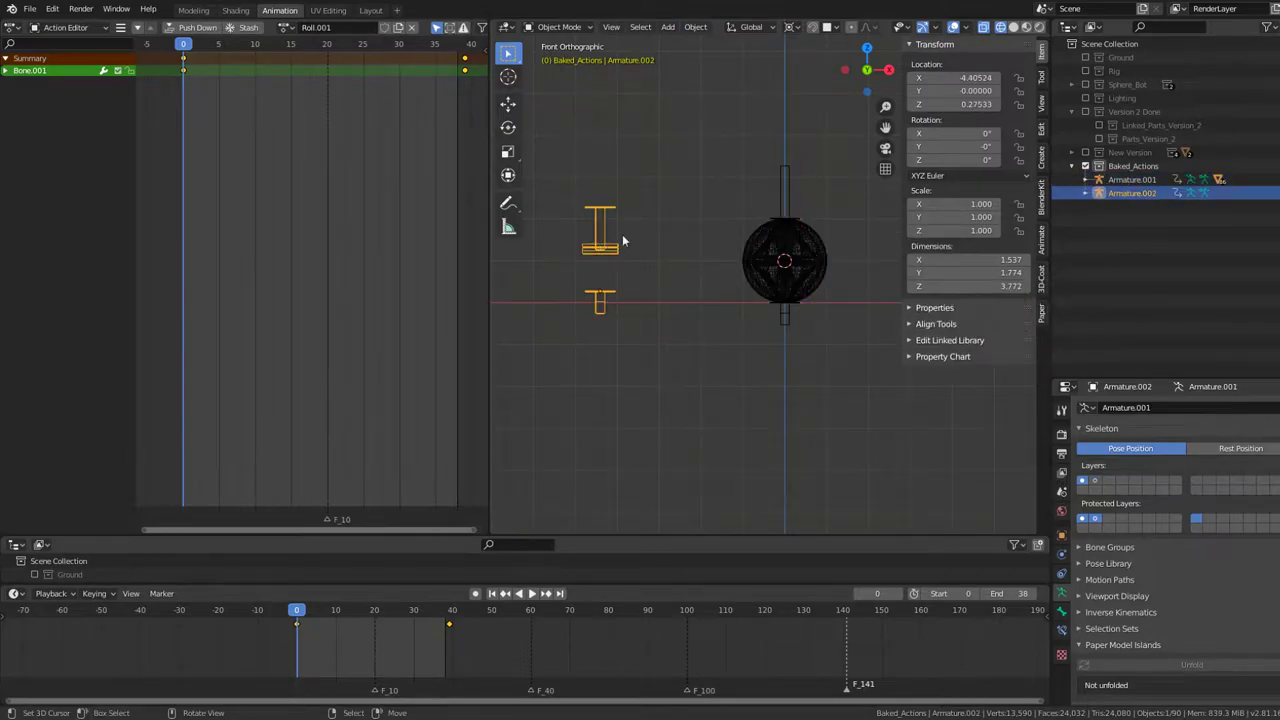
click(788, 192)
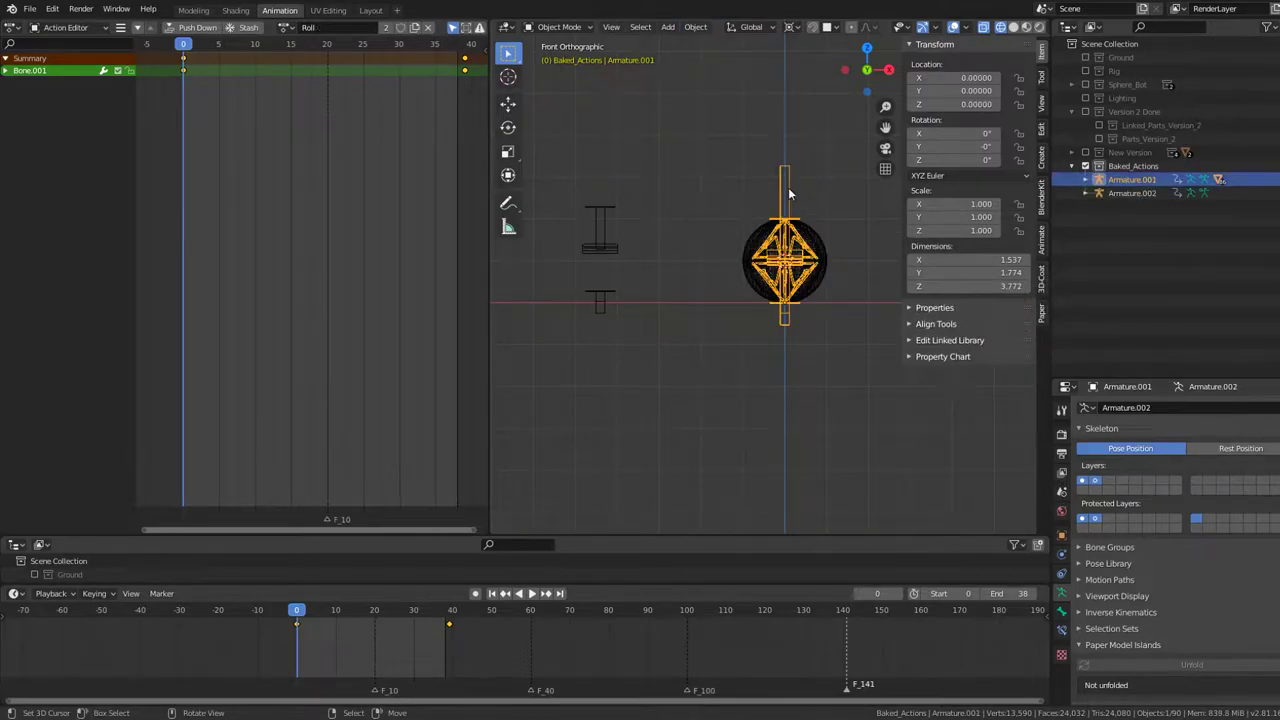
click(600, 220)
click(705, 27)
mouse_move(716, 237)
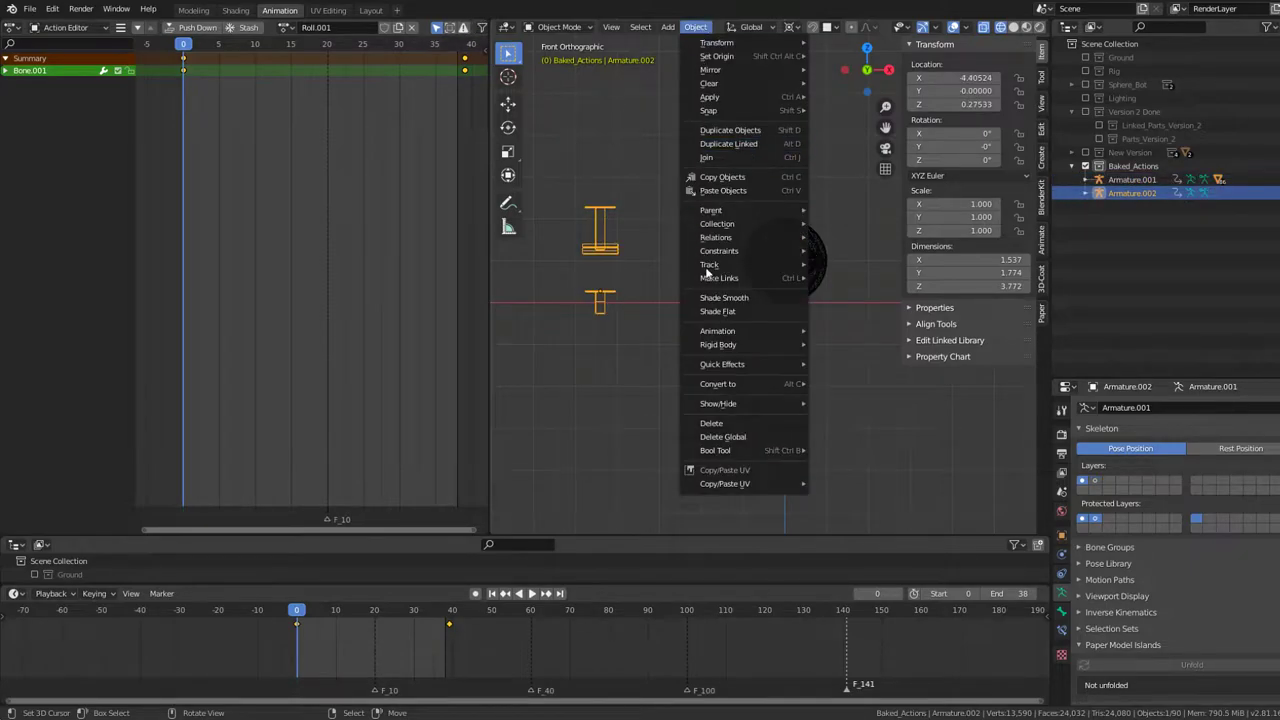
mouse_move(858, 297)
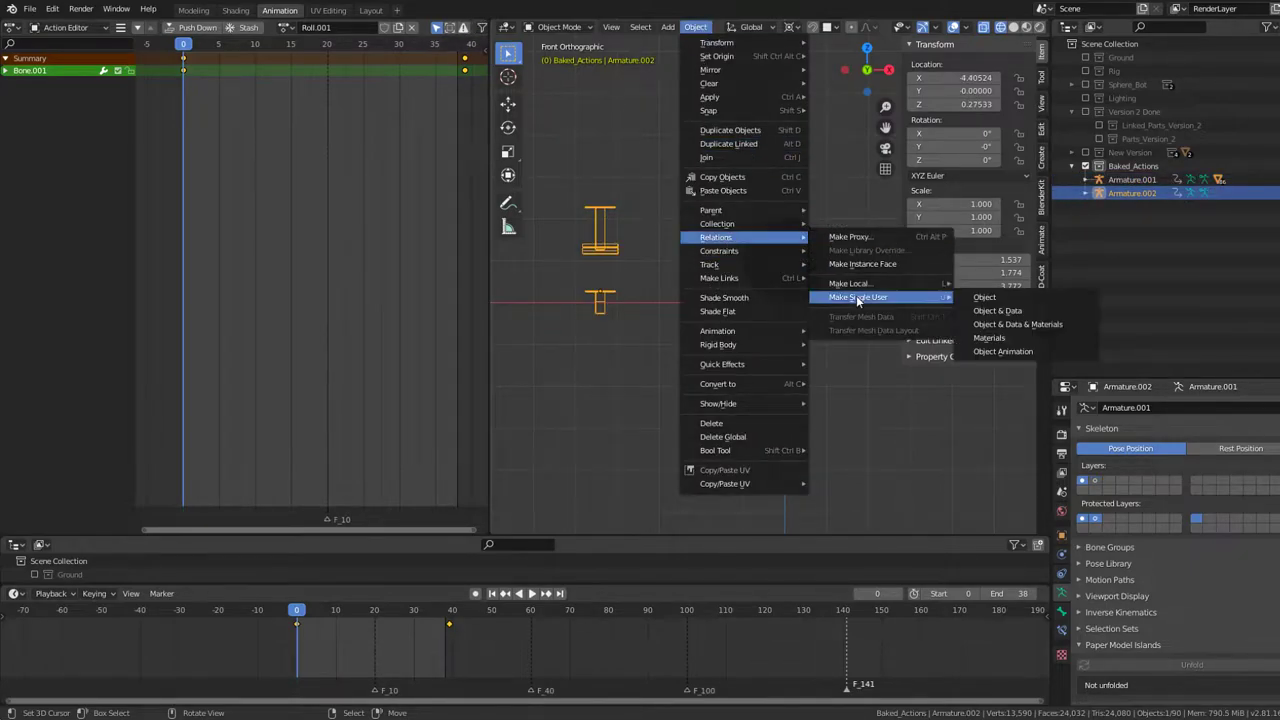
click(1004, 312)
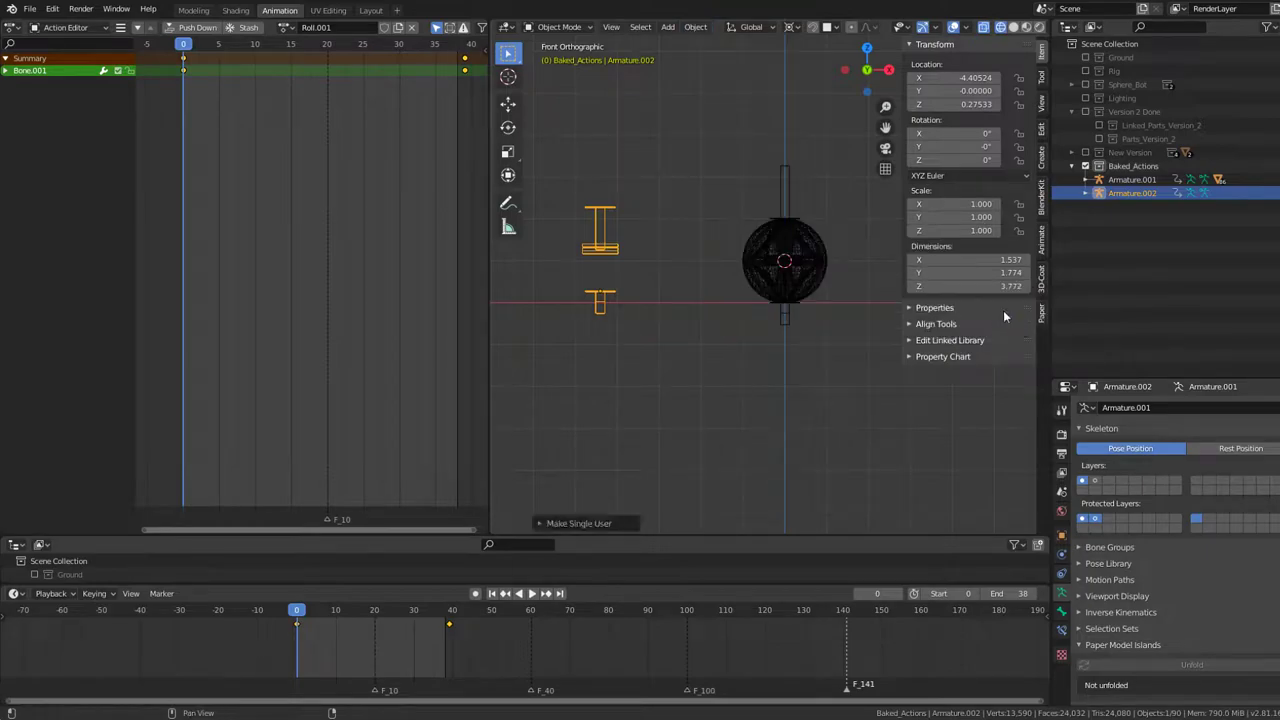
Step: Select Armature.001 and find Bake Action through the 'bake' command search
click(788, 190)
right_click(749, 157)
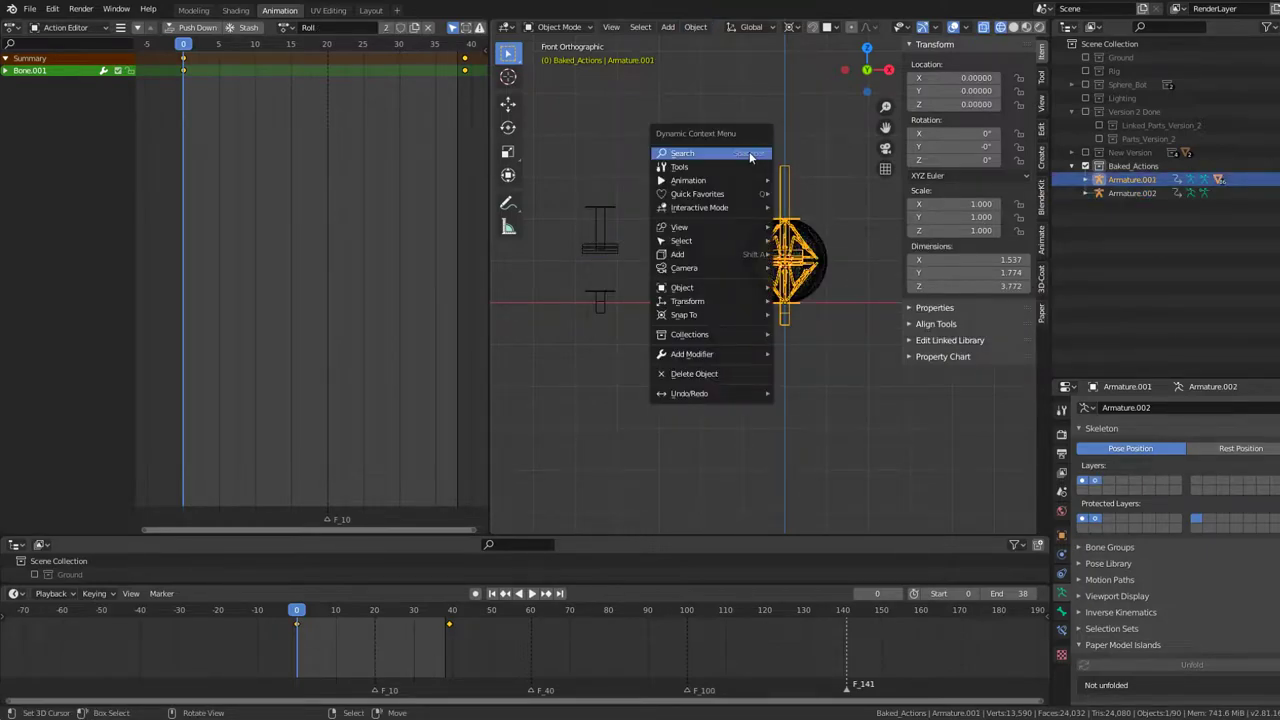
click(750, 157)
text(bake)
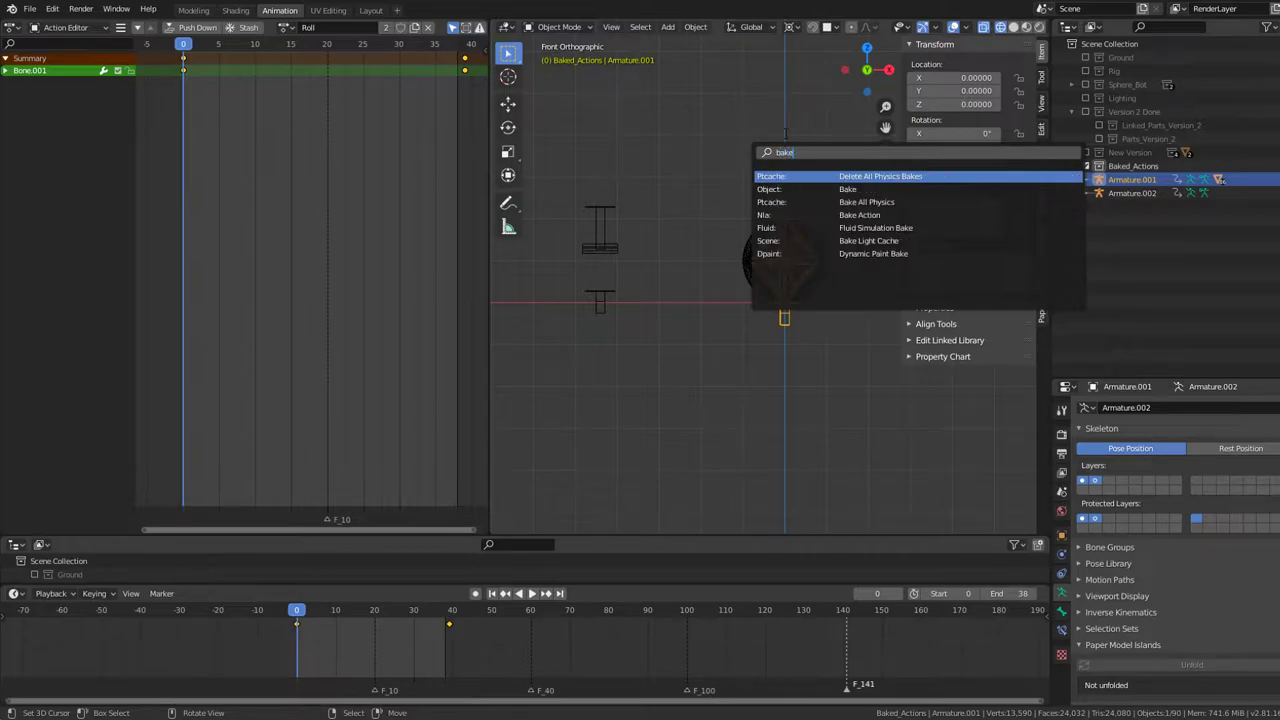
key(Down)
key(Down)
key(Down)
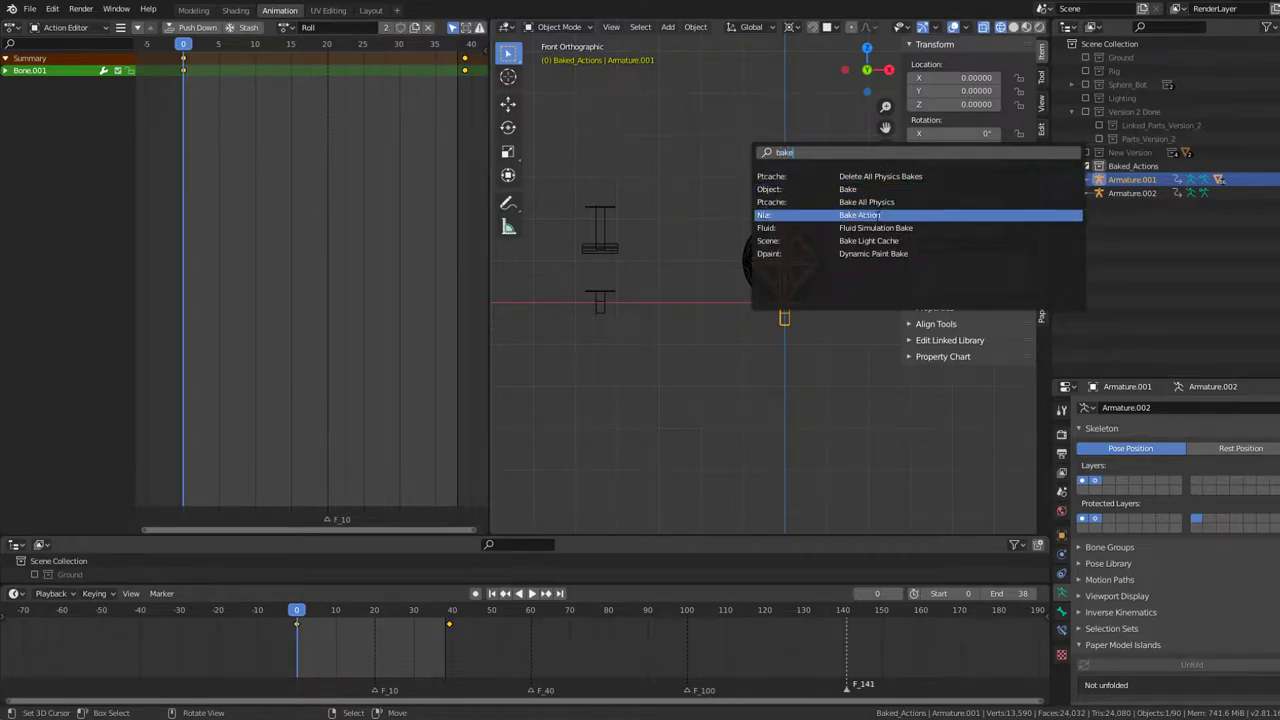
key(Return)
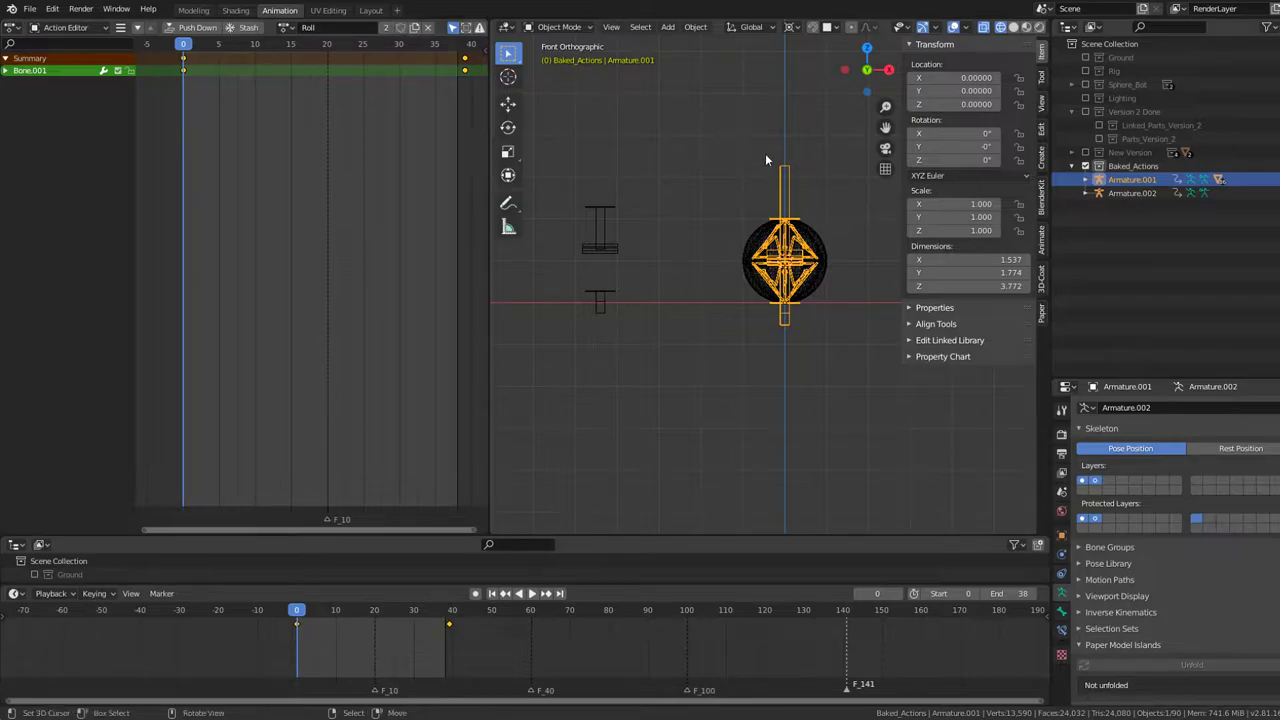
Step: In Pose Mode, select all bones and make Roll a single-user action named Baked_Roll
click(563, 27)
click(559, 73)
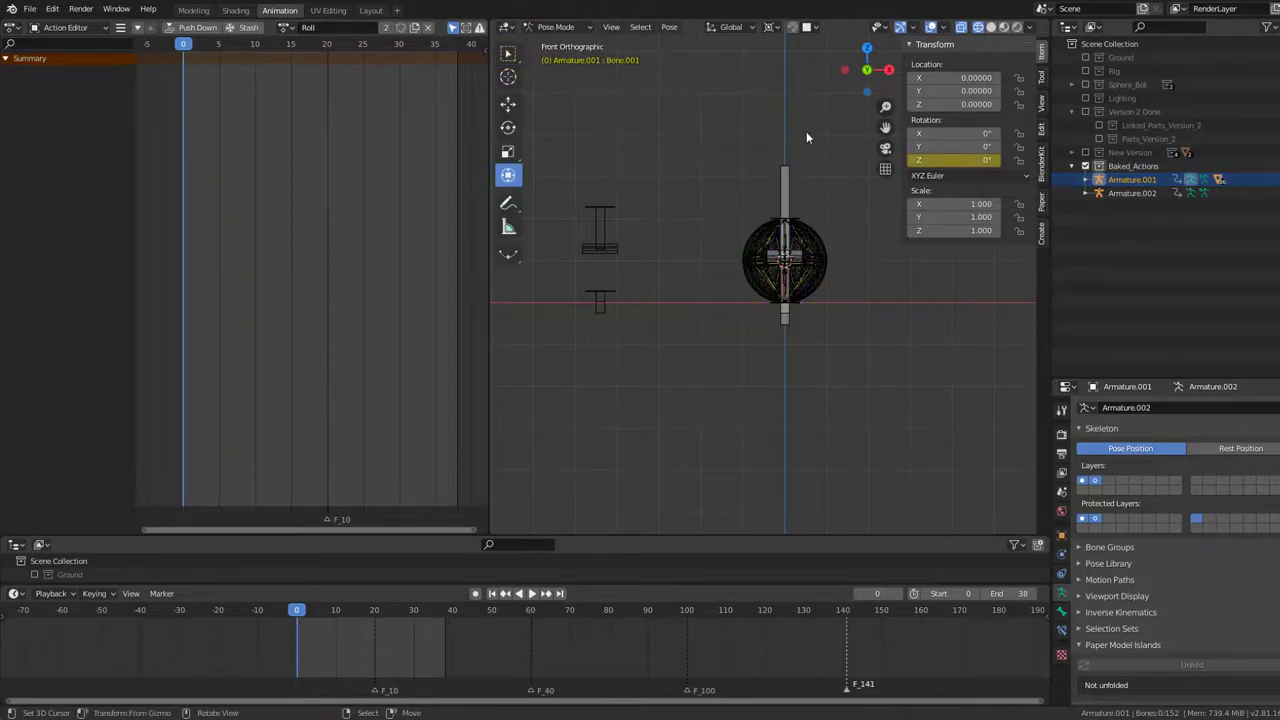
key(a)
click(415, 31)
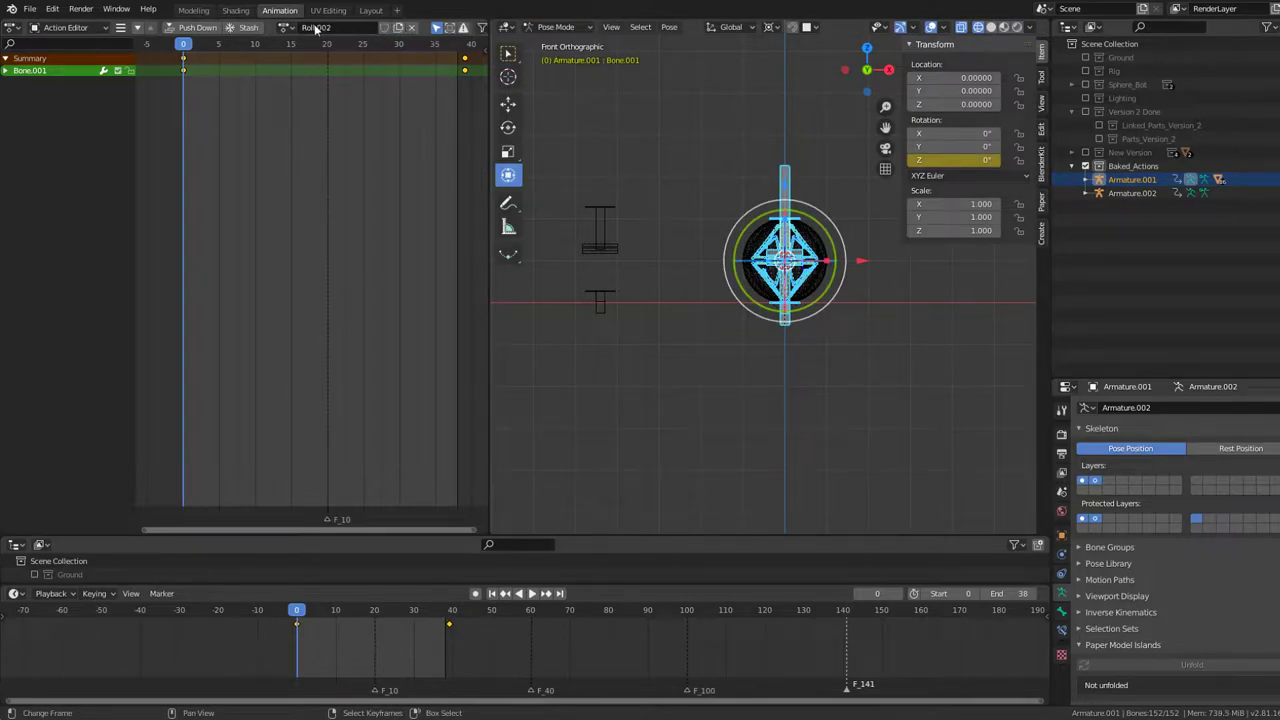
click(290, 28)
text(Baked_)
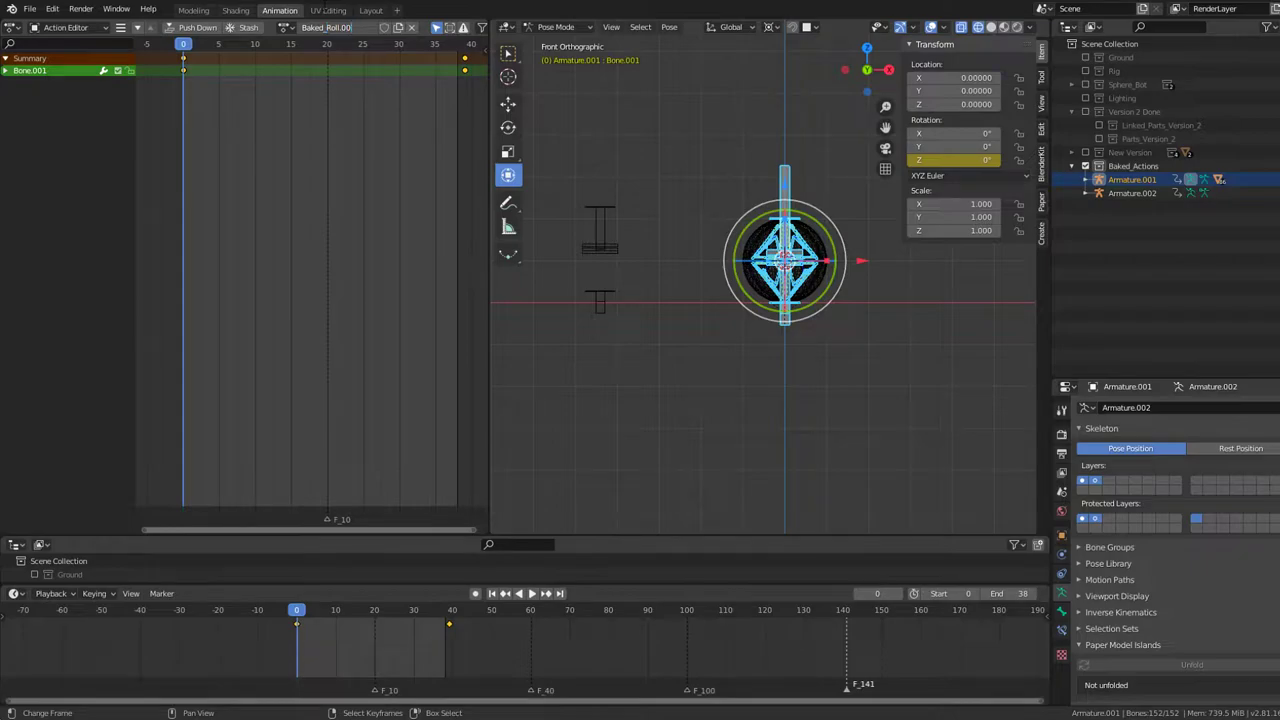
key(Return)
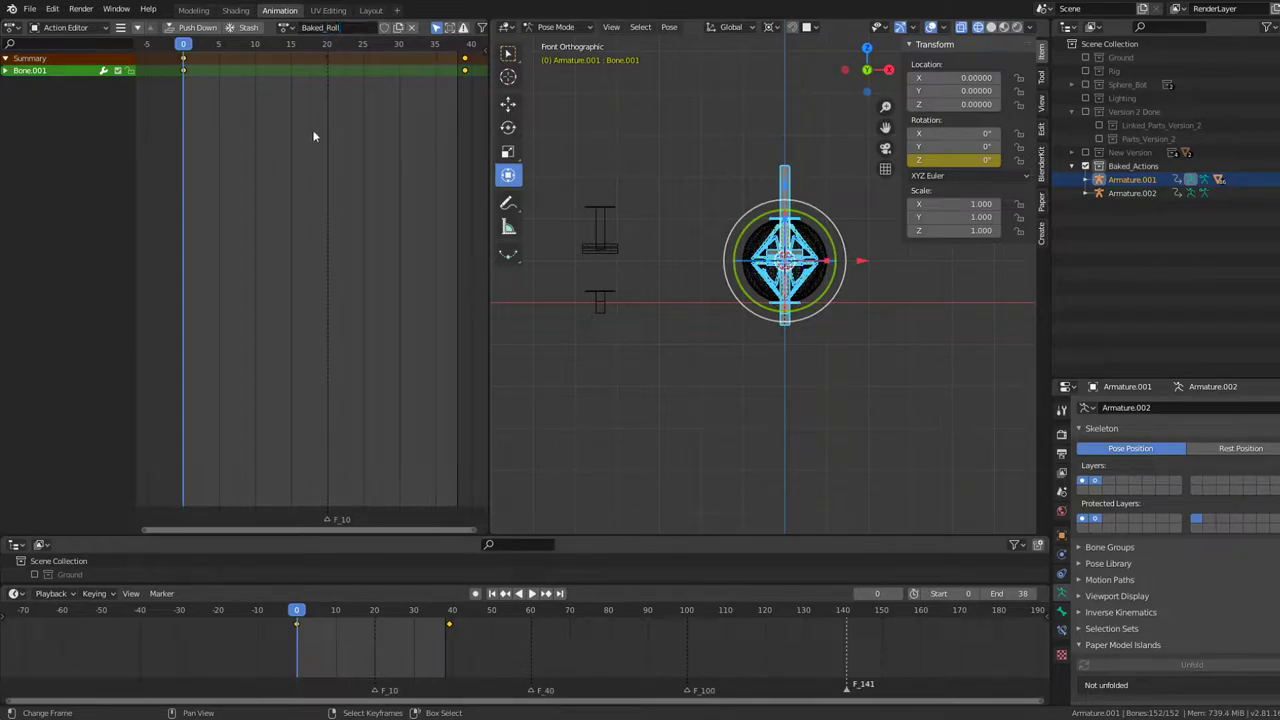
Step: Return to Object Mode and select the small duplicate Armature.002
scroll(595, 59, up, 1)
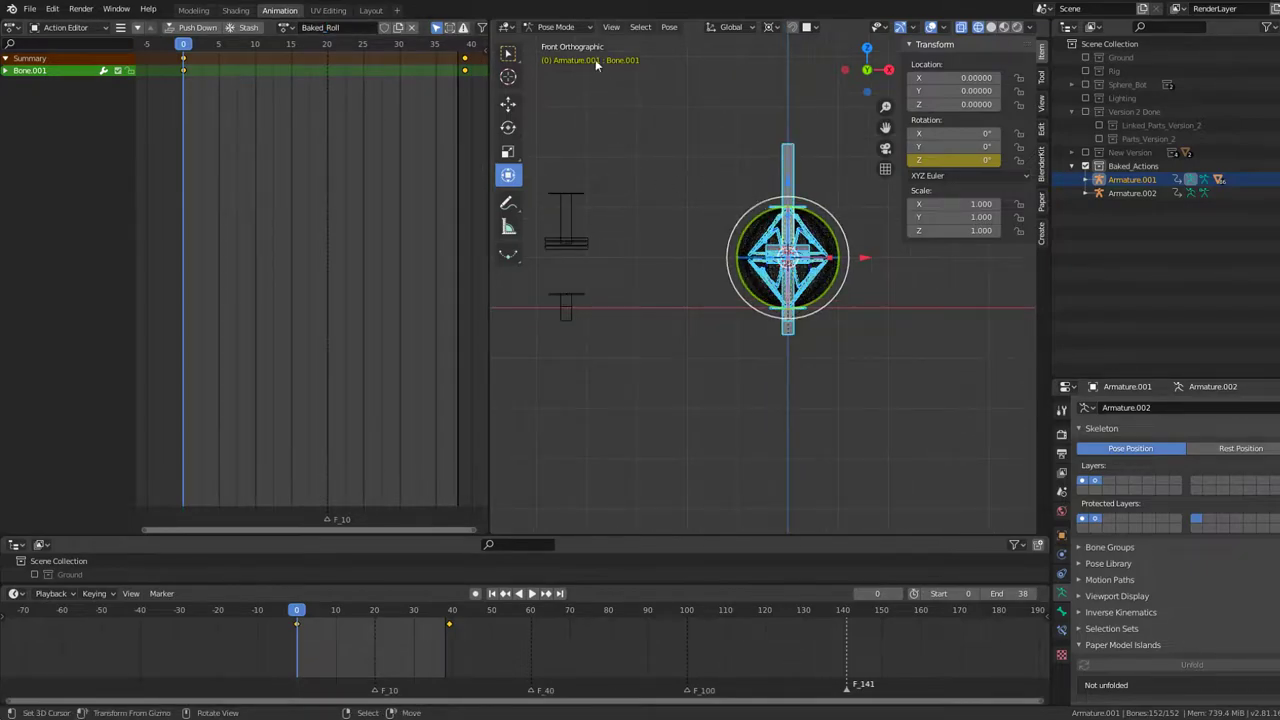
click(561, 24)
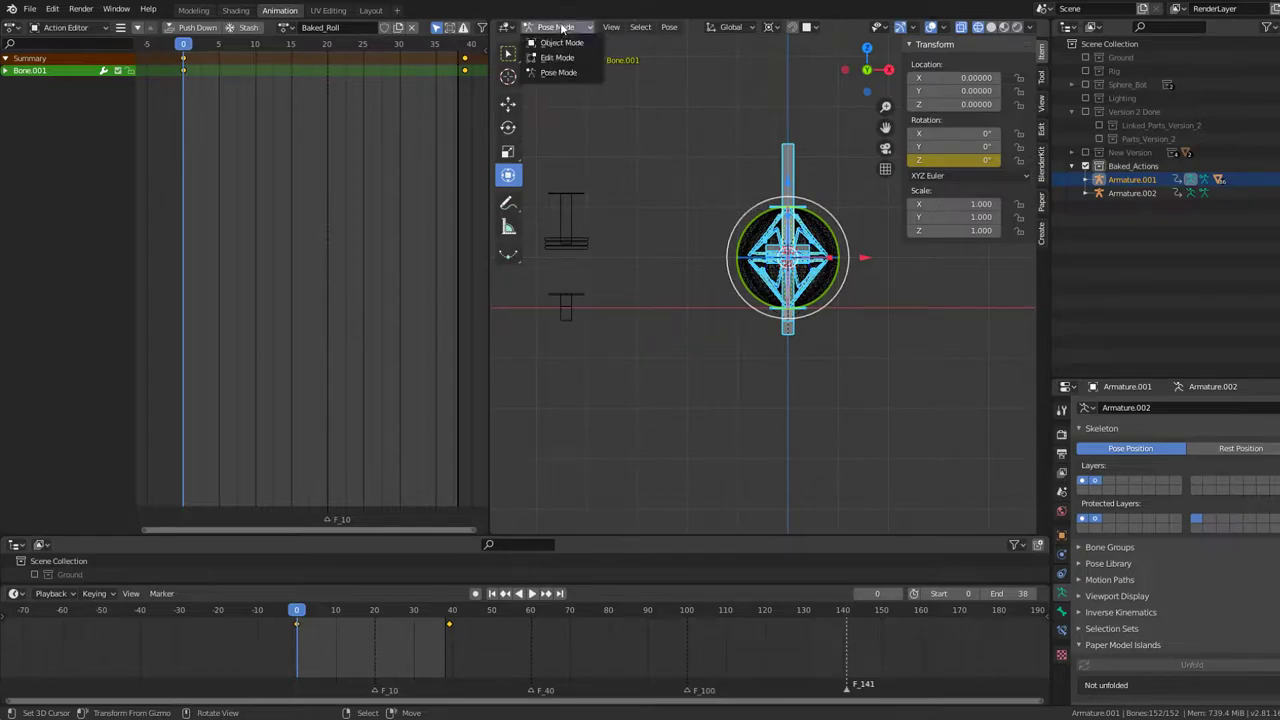
click(569, 42)
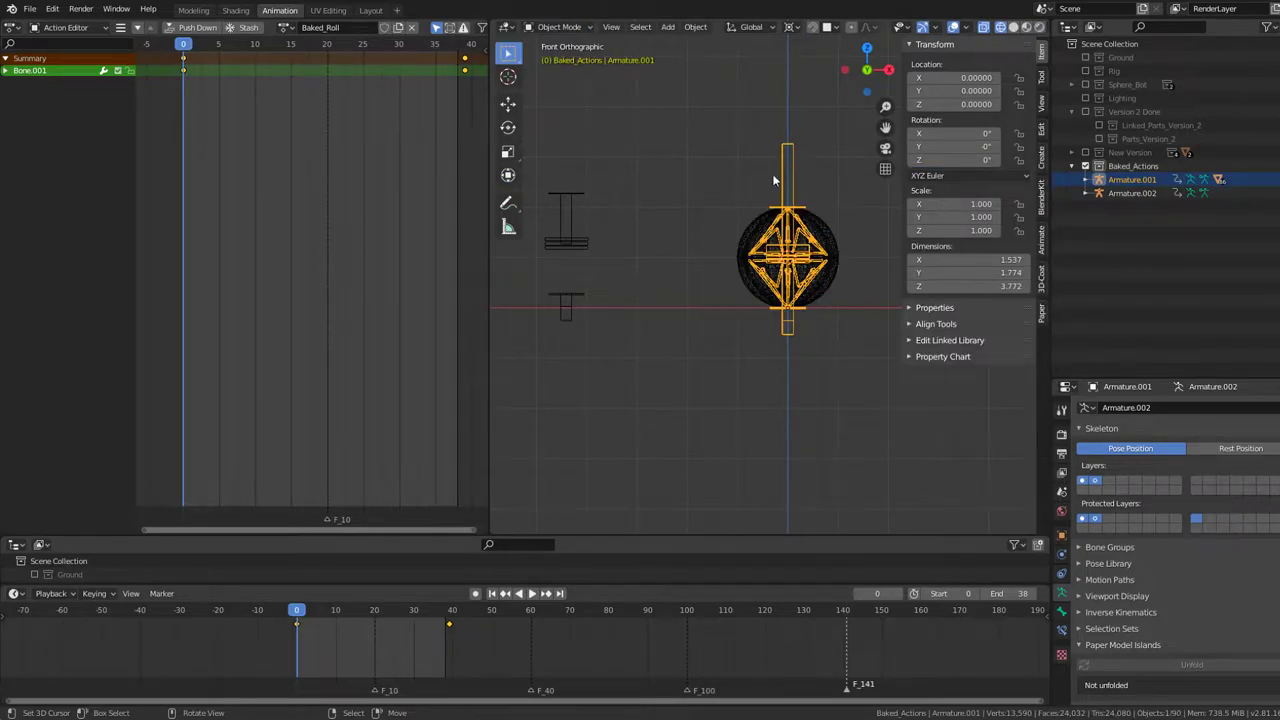
click(560, 28)
click(580, 246)
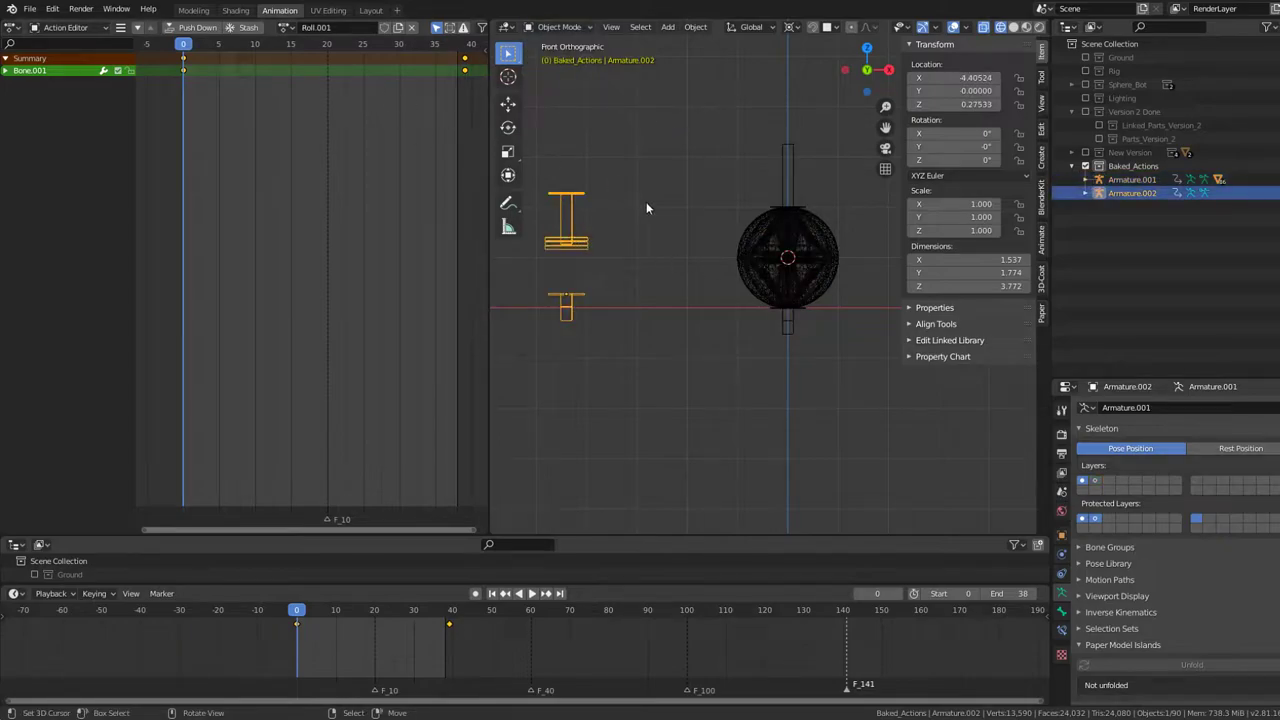
Step: Assign the Roll action to Armature.002 and play it back
click(286, 27)
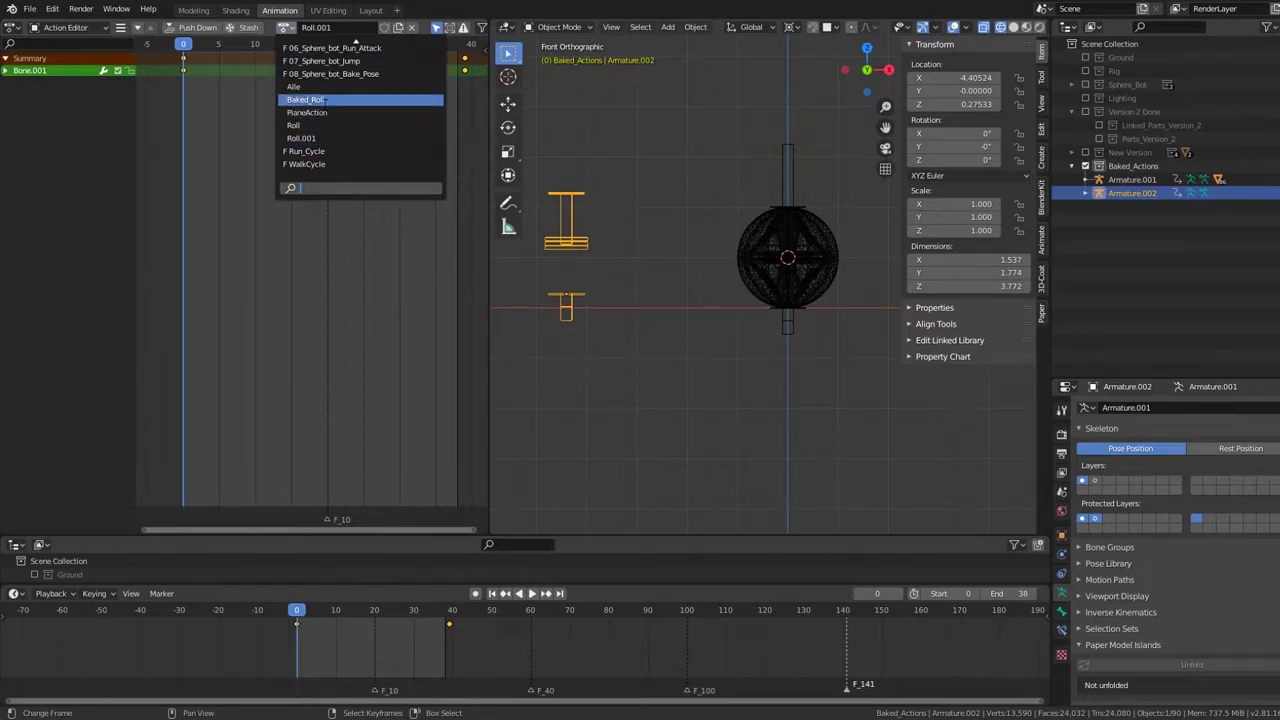
click(322, 100)
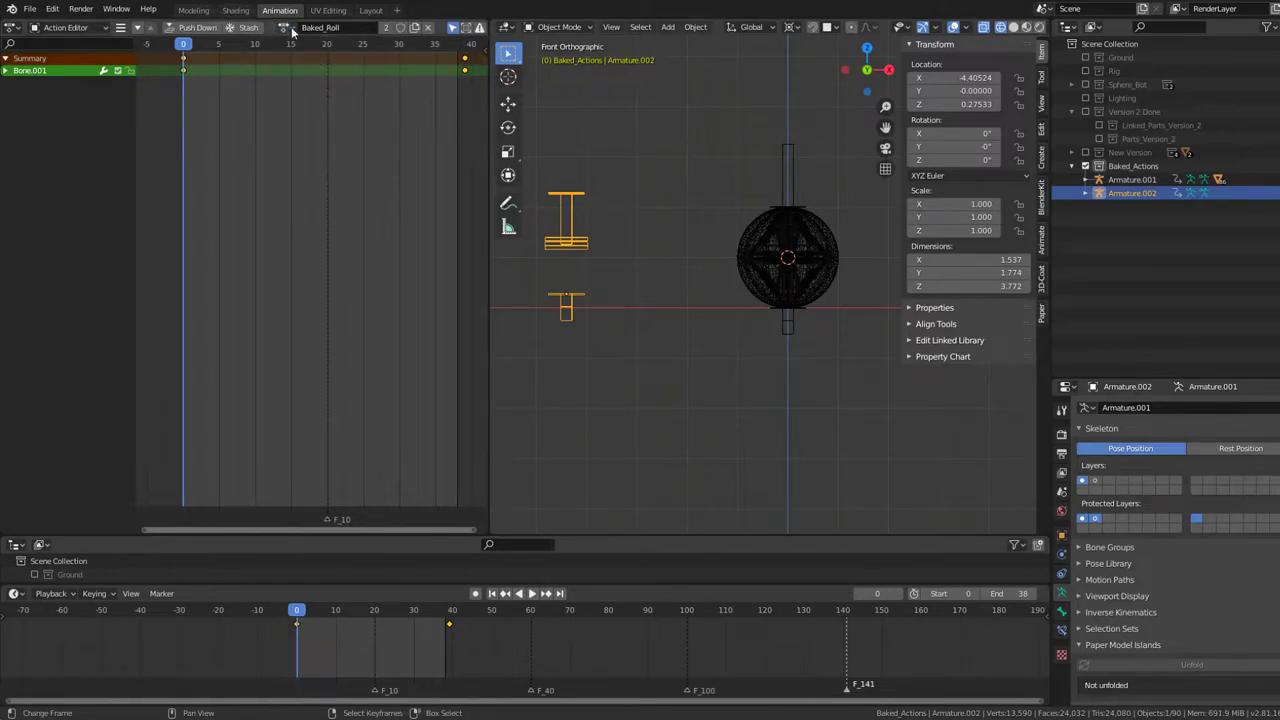
click(286, 27)
click(320, 127)
key(space)
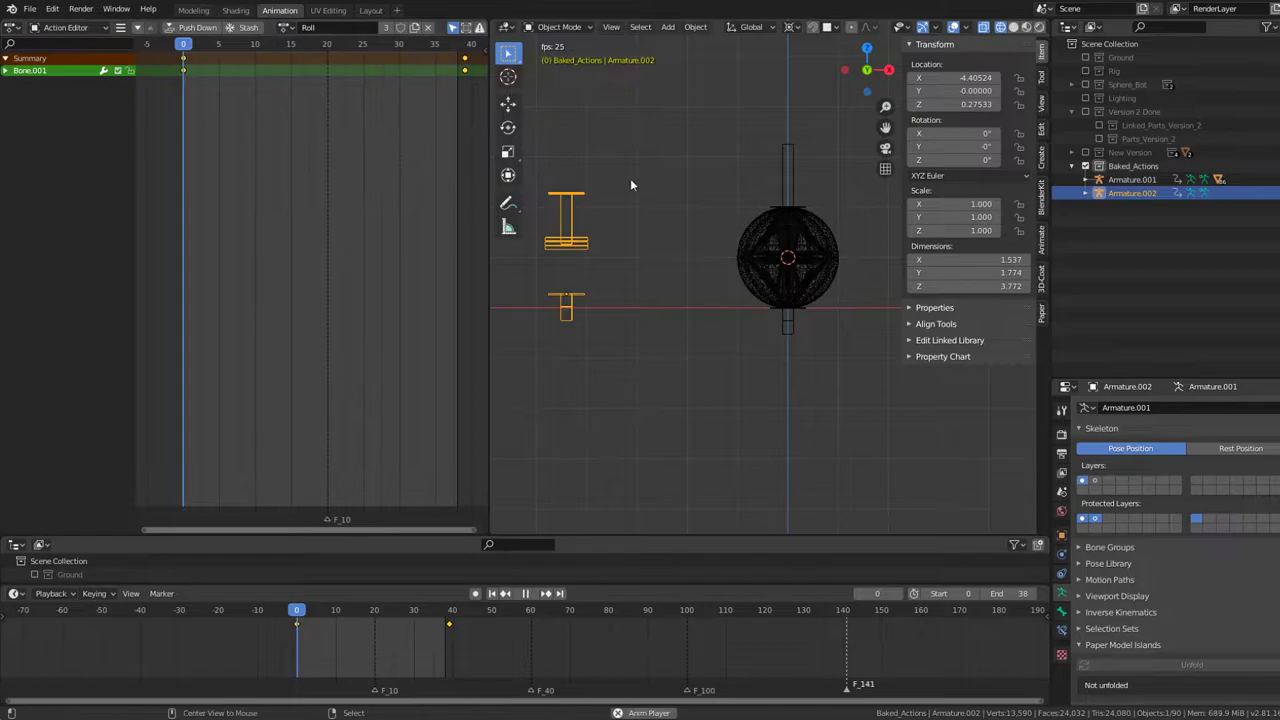
Step: Delete the unused Roll.001 action from the Blender File view of the Outliner
click(1095, 26)
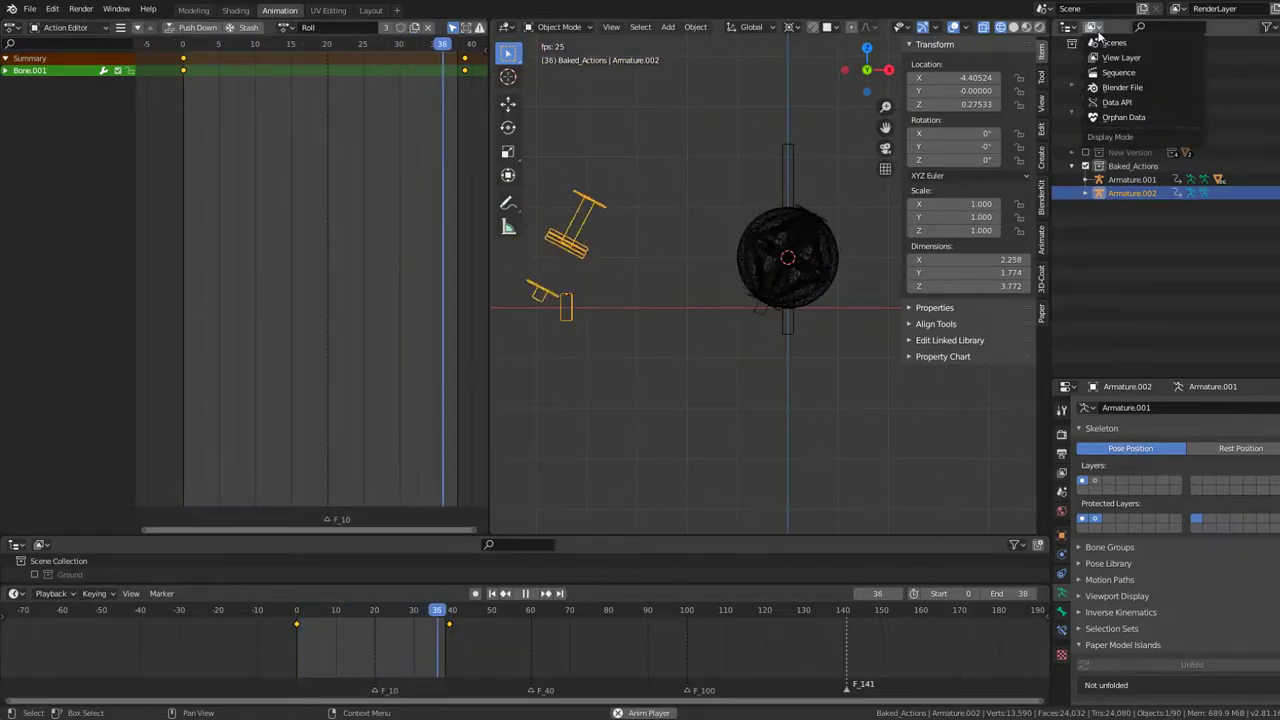
click(1106, 86)
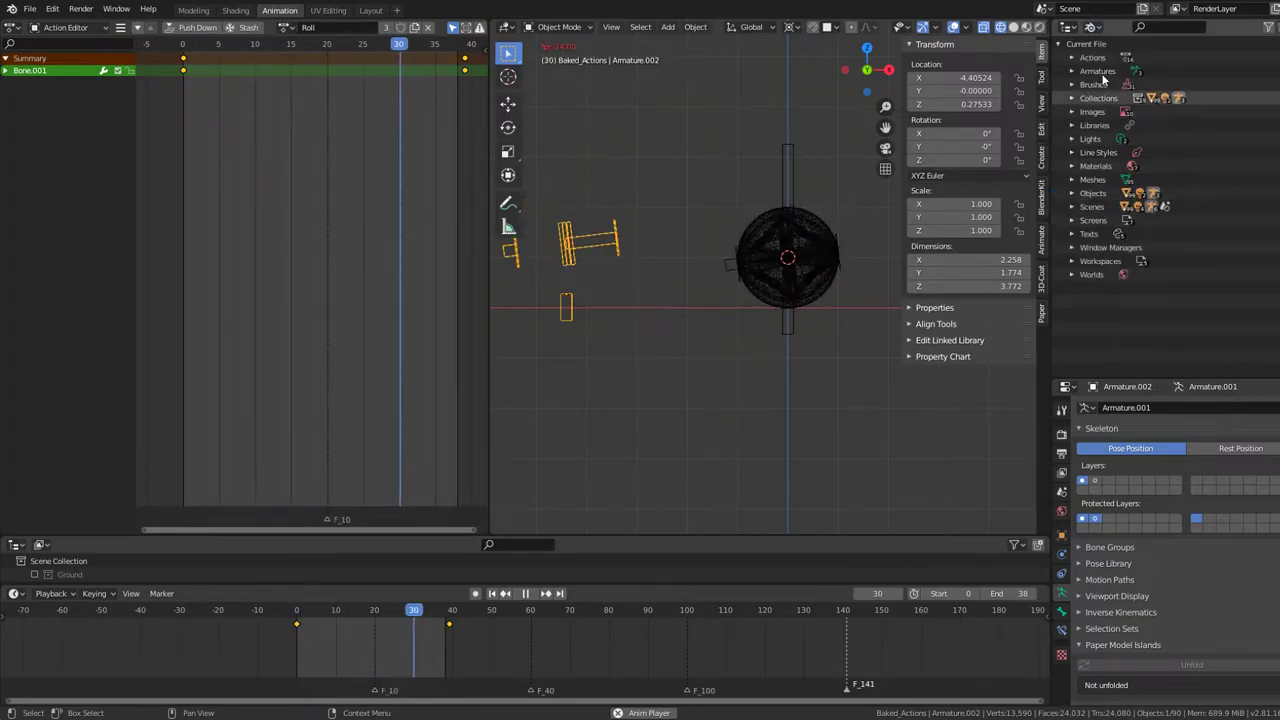
click(1072, 57)
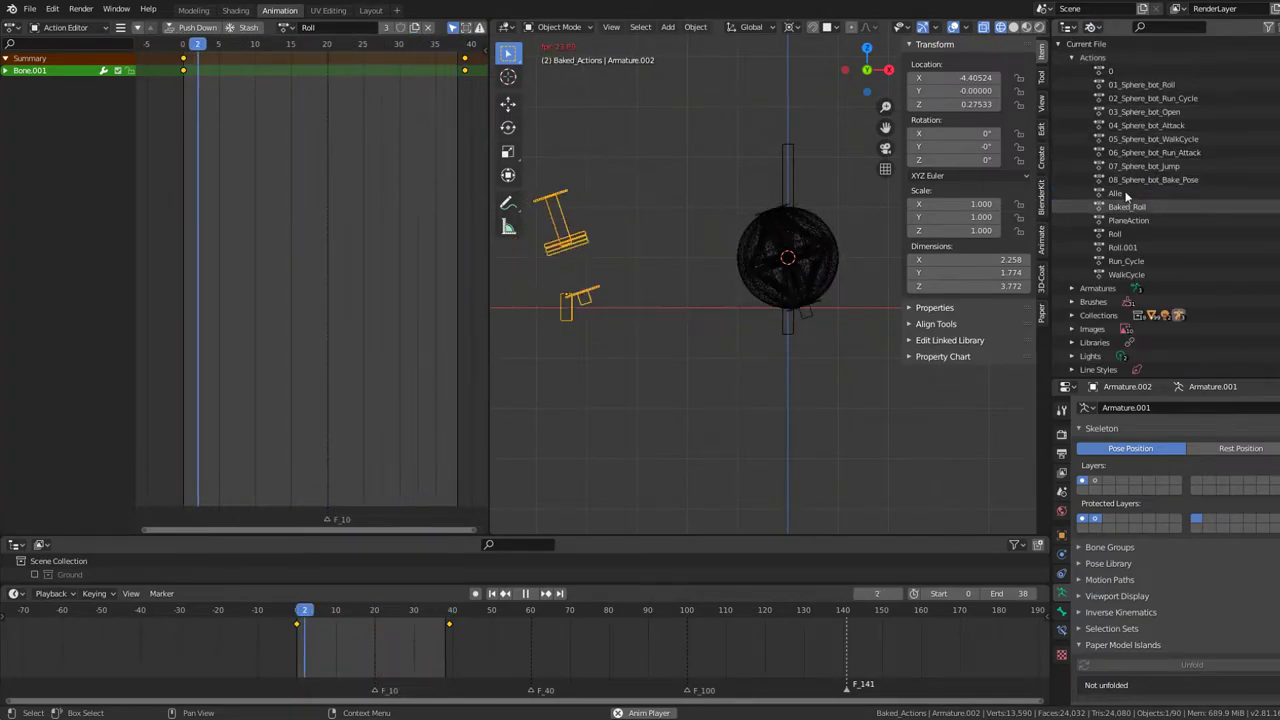
right_click(1128, 247)
click(1128, 248)
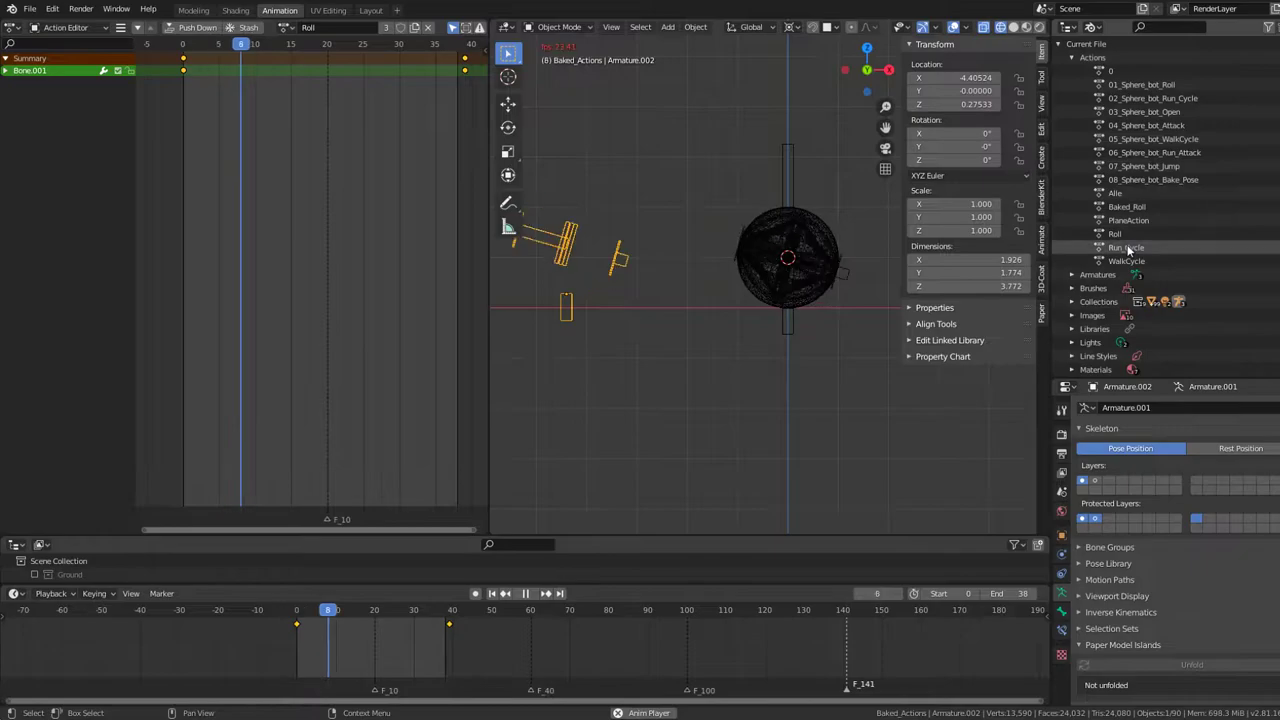
click(286, 27)
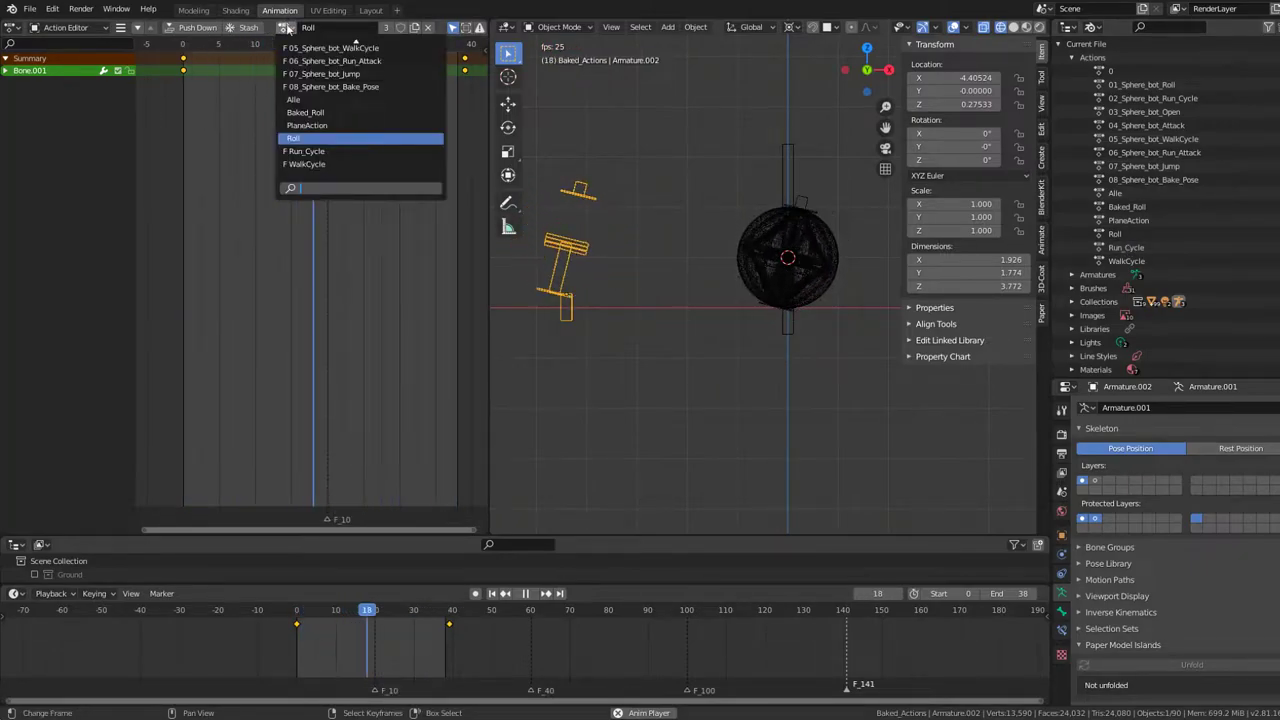
Step: Save the blend file, select Armature.001, and stop playback
click(30, 9)
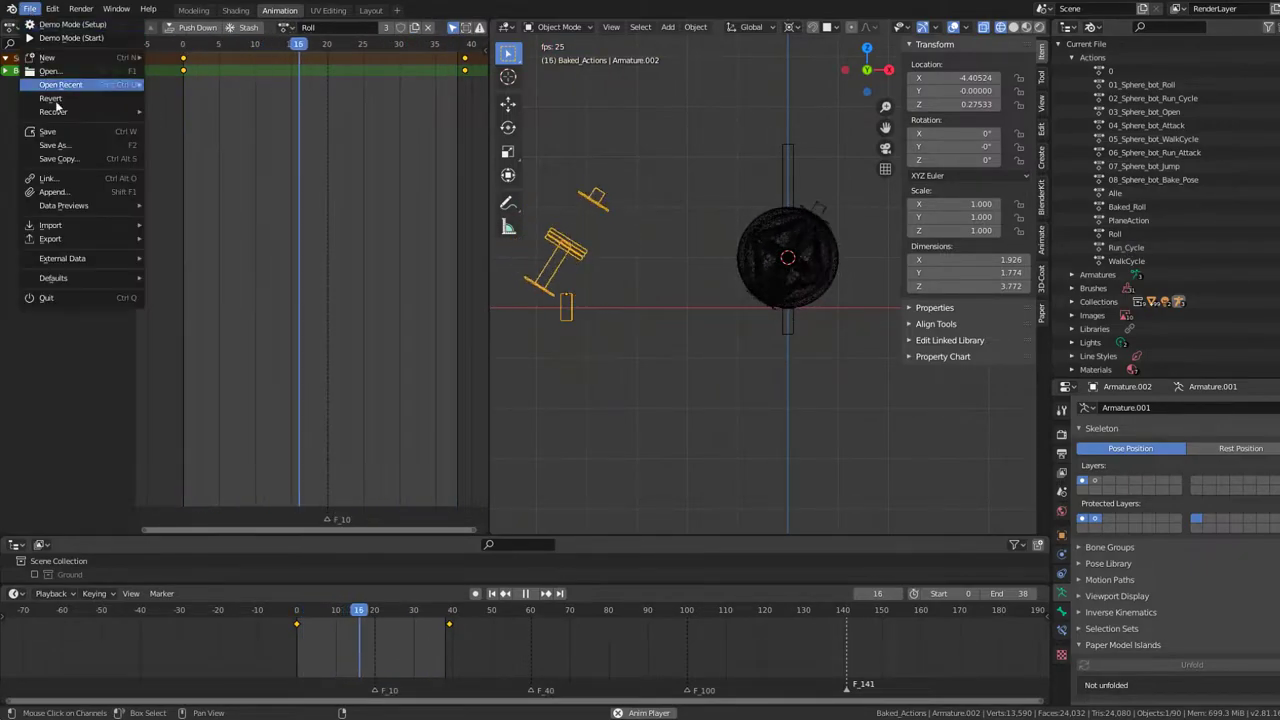
click(98, 131)
click(814, 230)
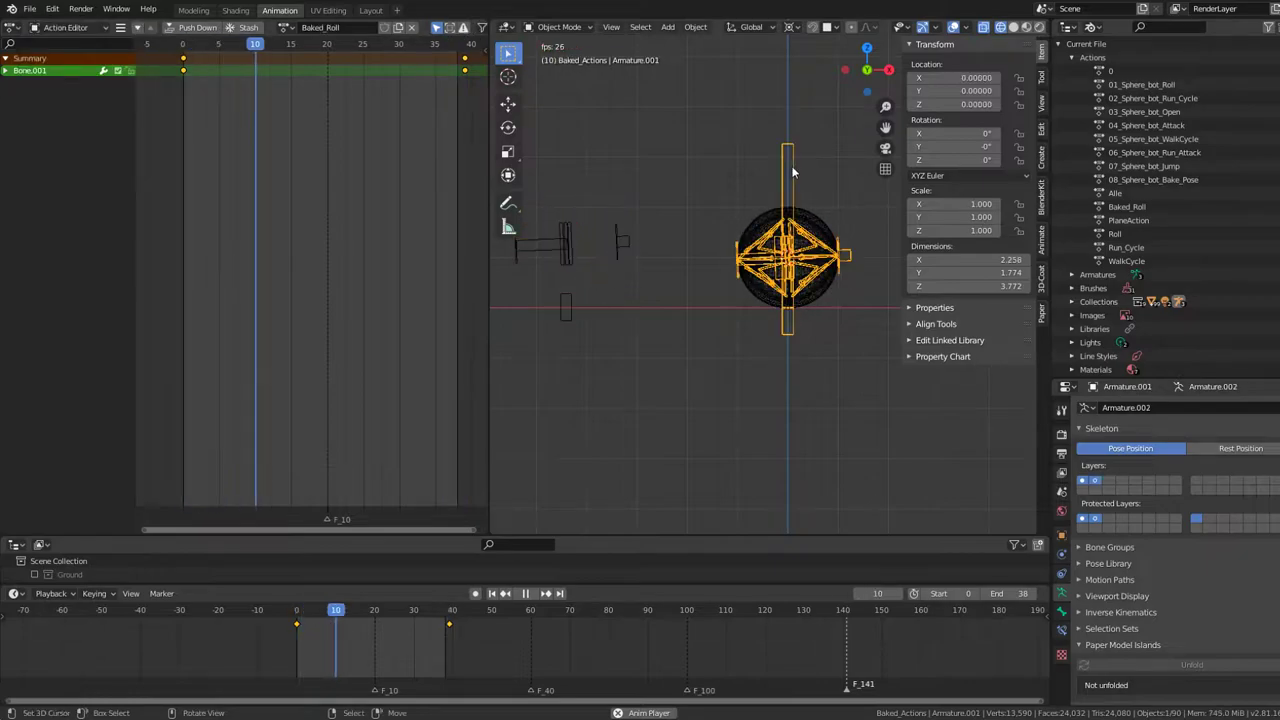
click(287, 27)
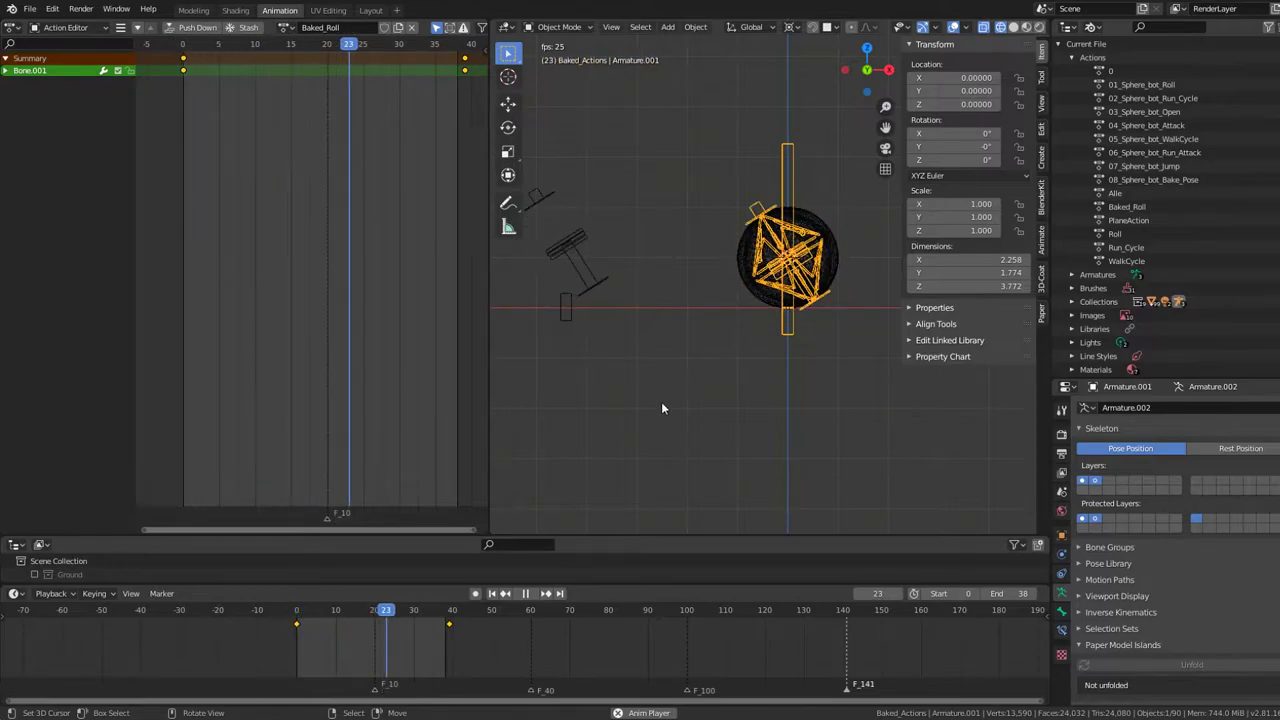
key(space)
Step: From frame 0, open Bake Action for Armature.001 with Bake Data Pose and frame step 4
key(shift+Left)
key(F3)
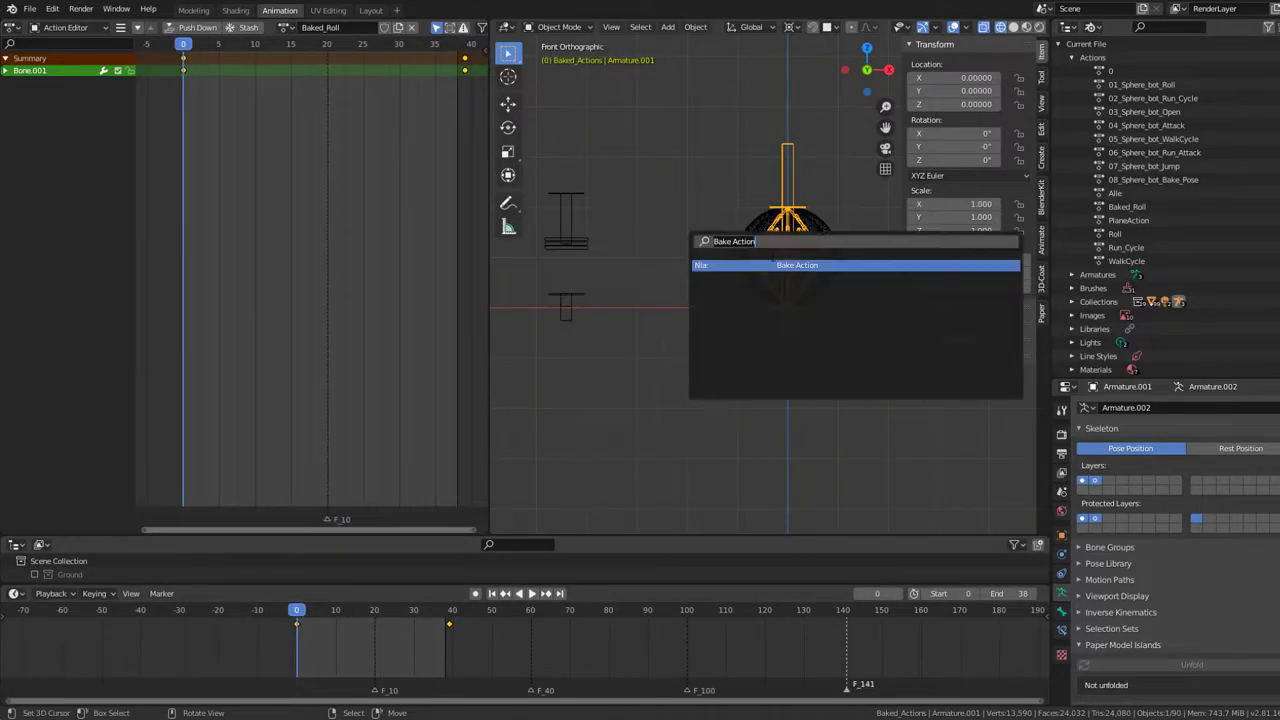
key(Return)
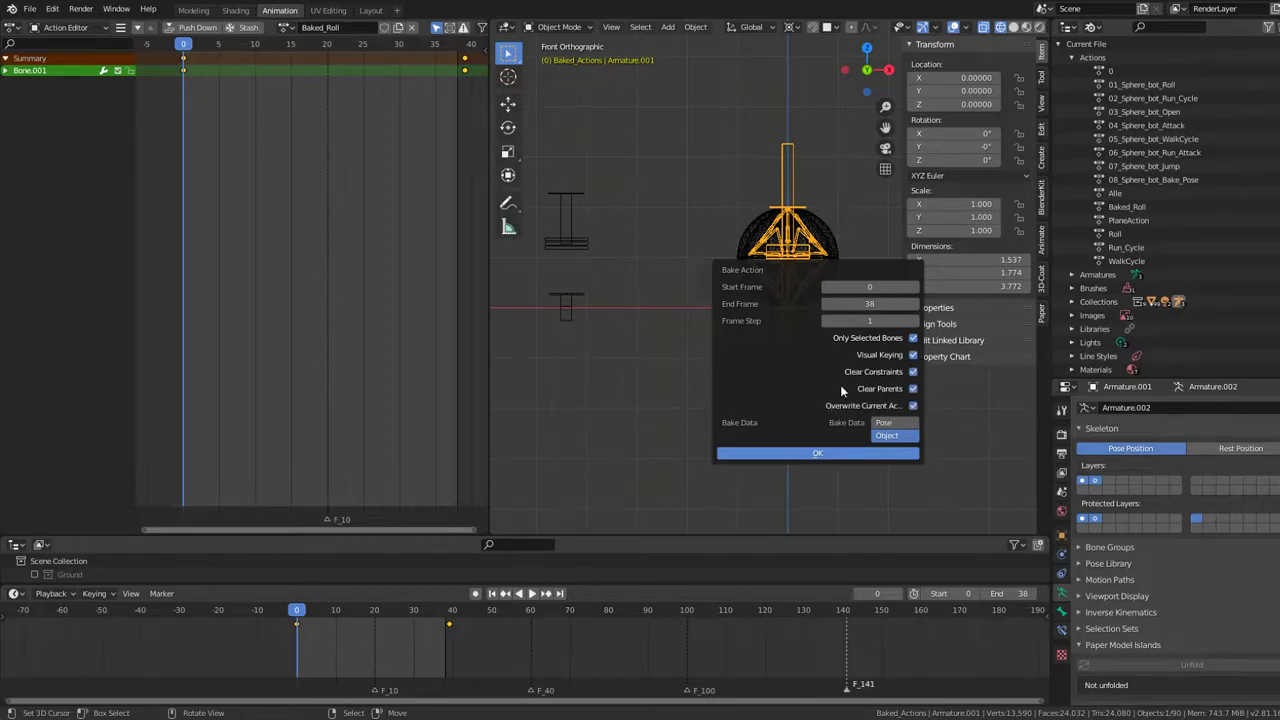
click(885, 423)
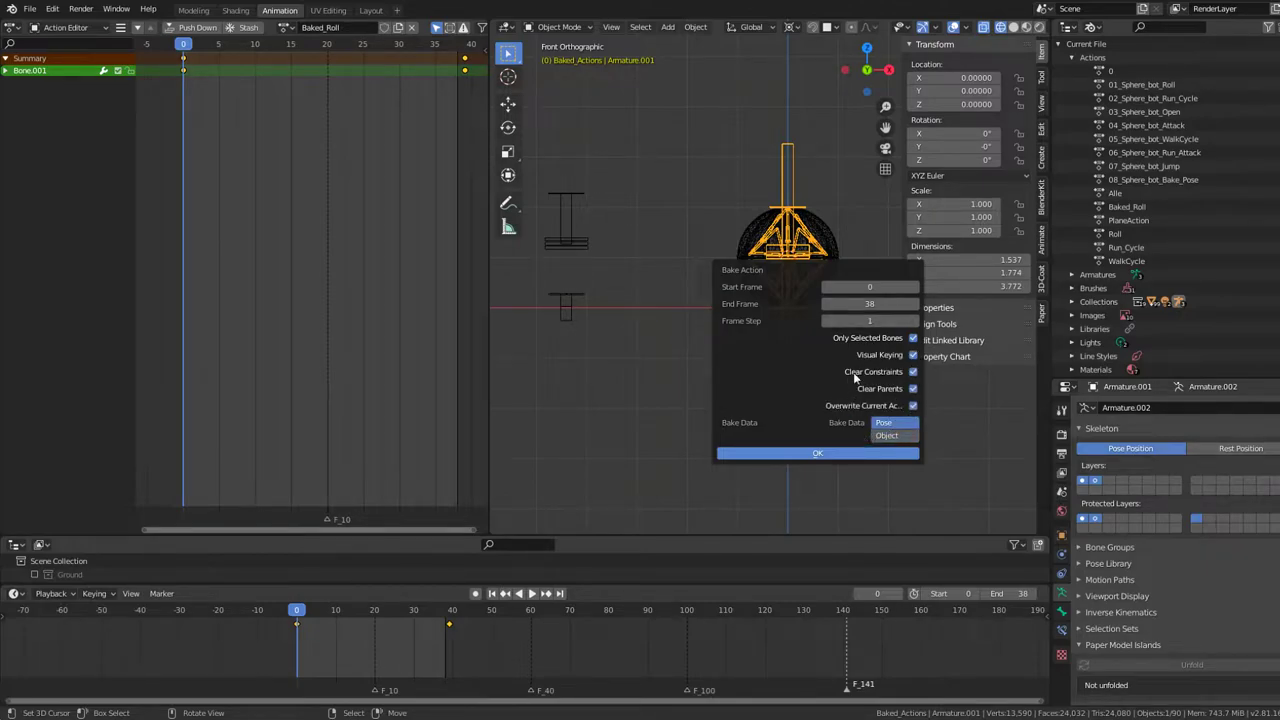
click(915, 324)
click(915, 324)
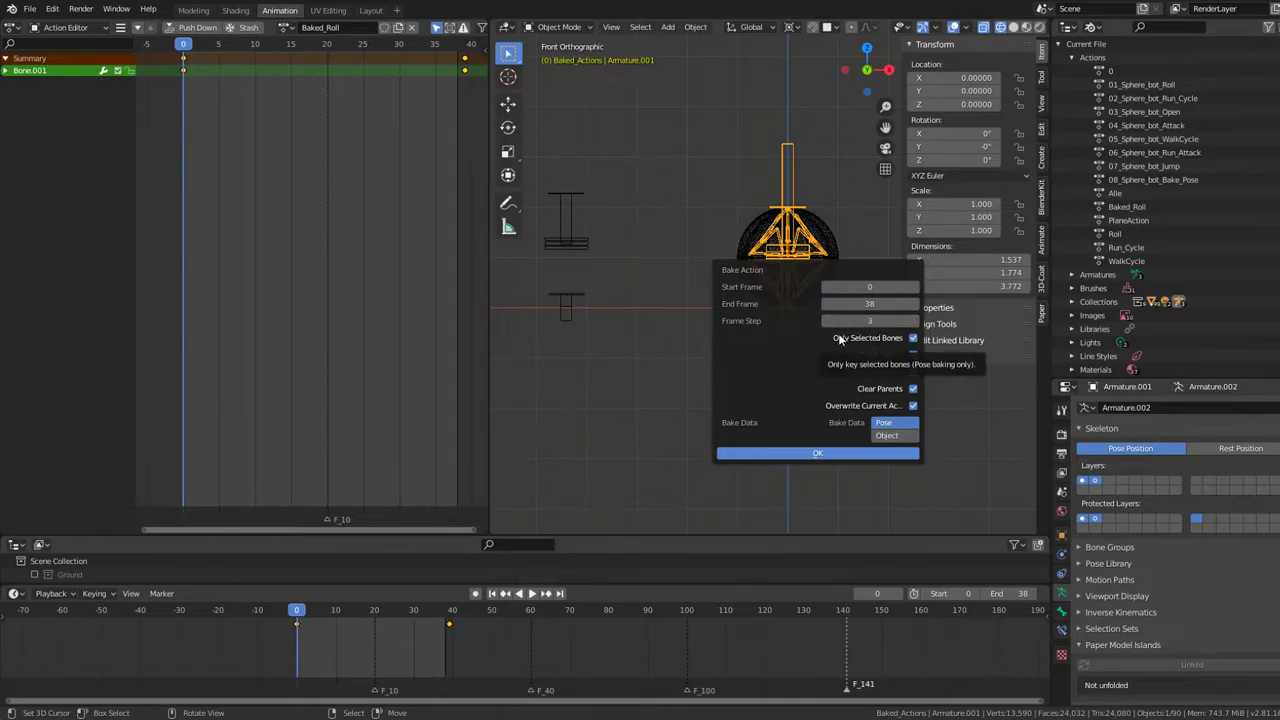
click(915, 323)
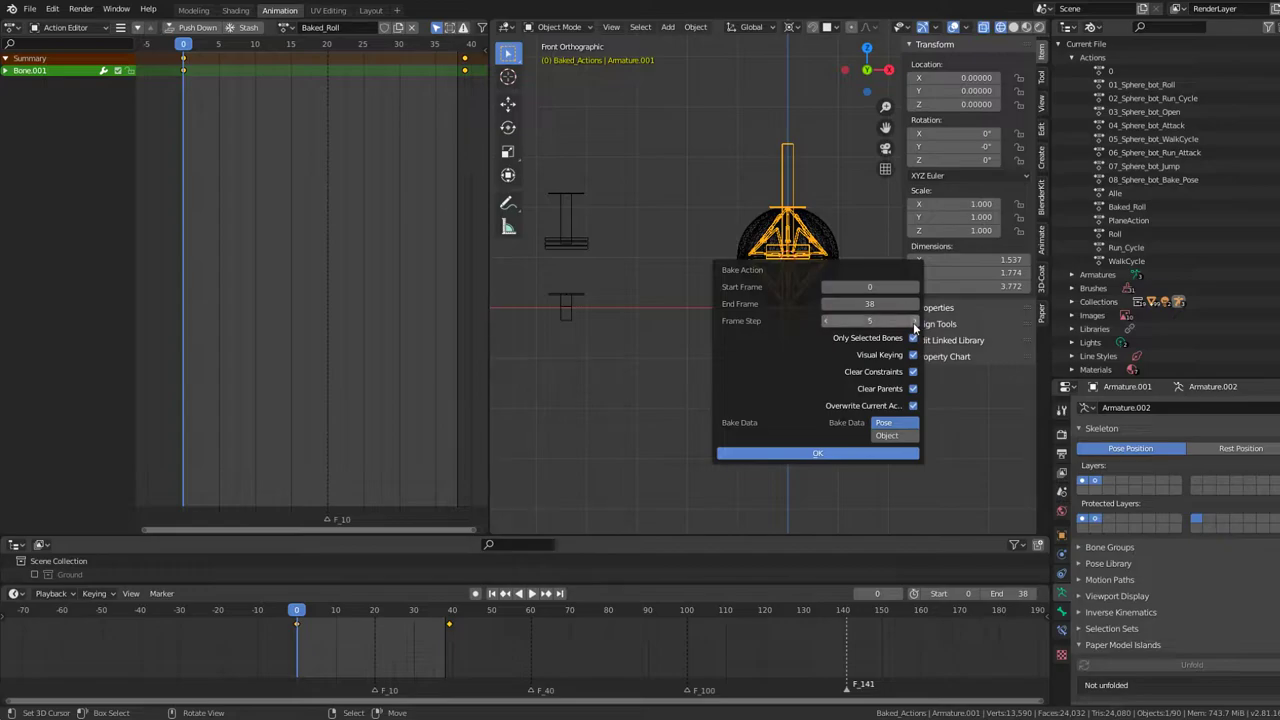
click(828, 320)
click(828, 320)
click(826, 320)
click(826, 320)
Step: Run the bake and play it, inspecting the root Bone's keys in Pose Mode front view
click(818, 453)
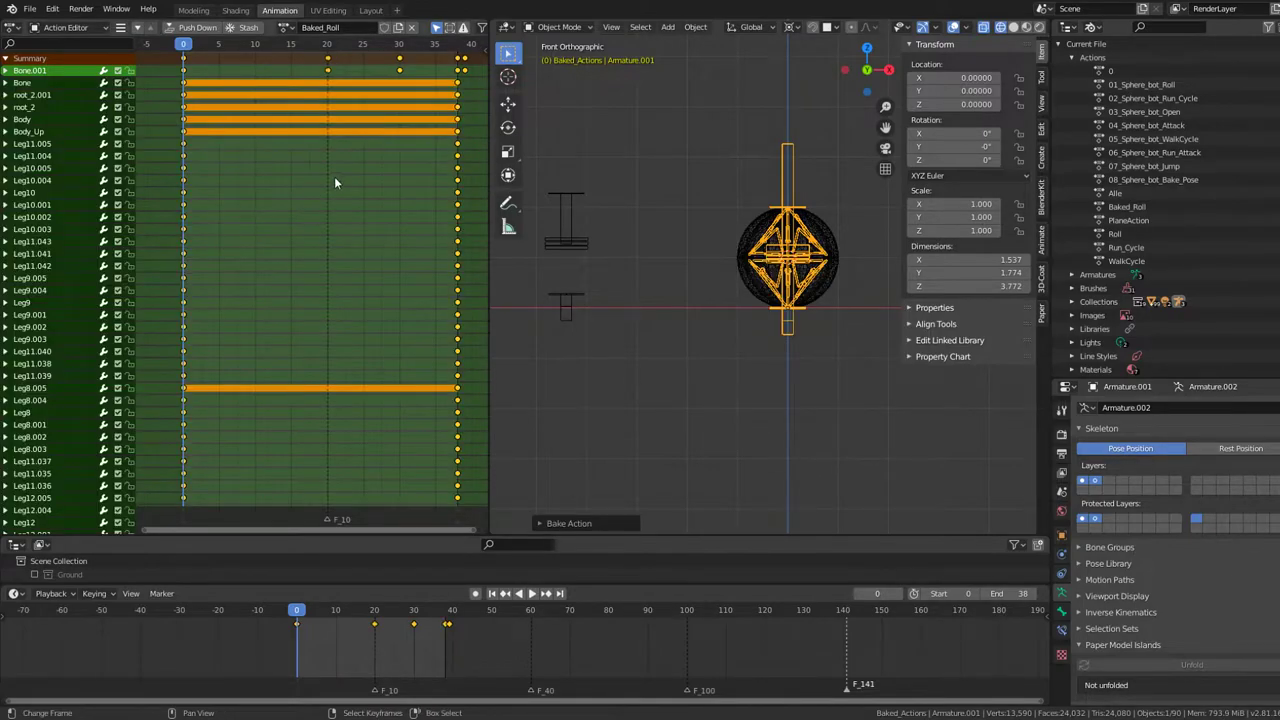
key(space)
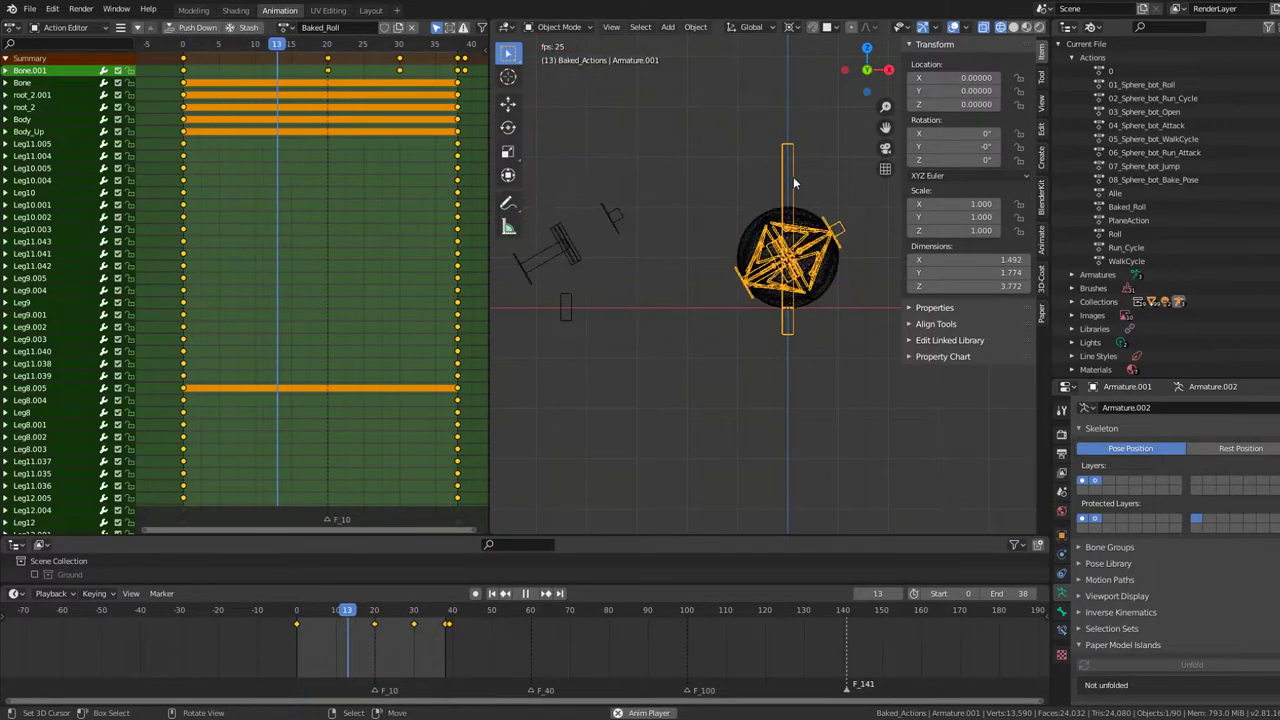
click(565, 28)
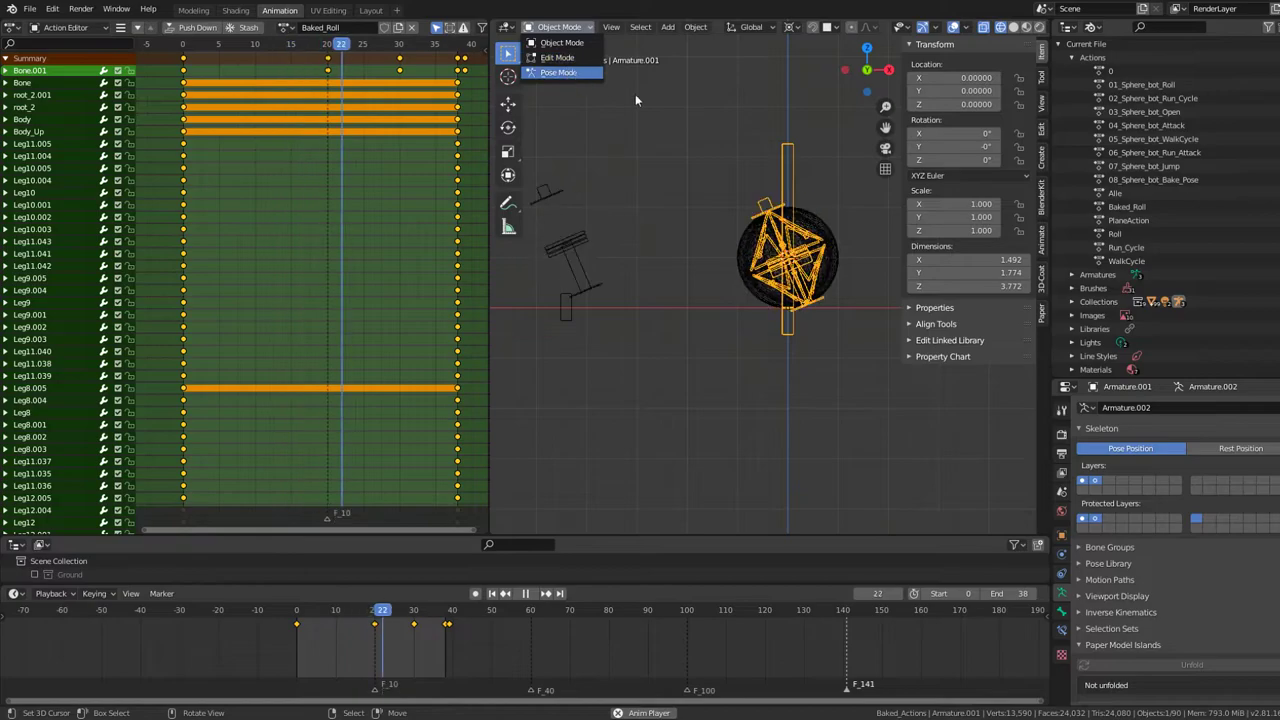
click(558, 72)
scroll(795, 158, up, 3)
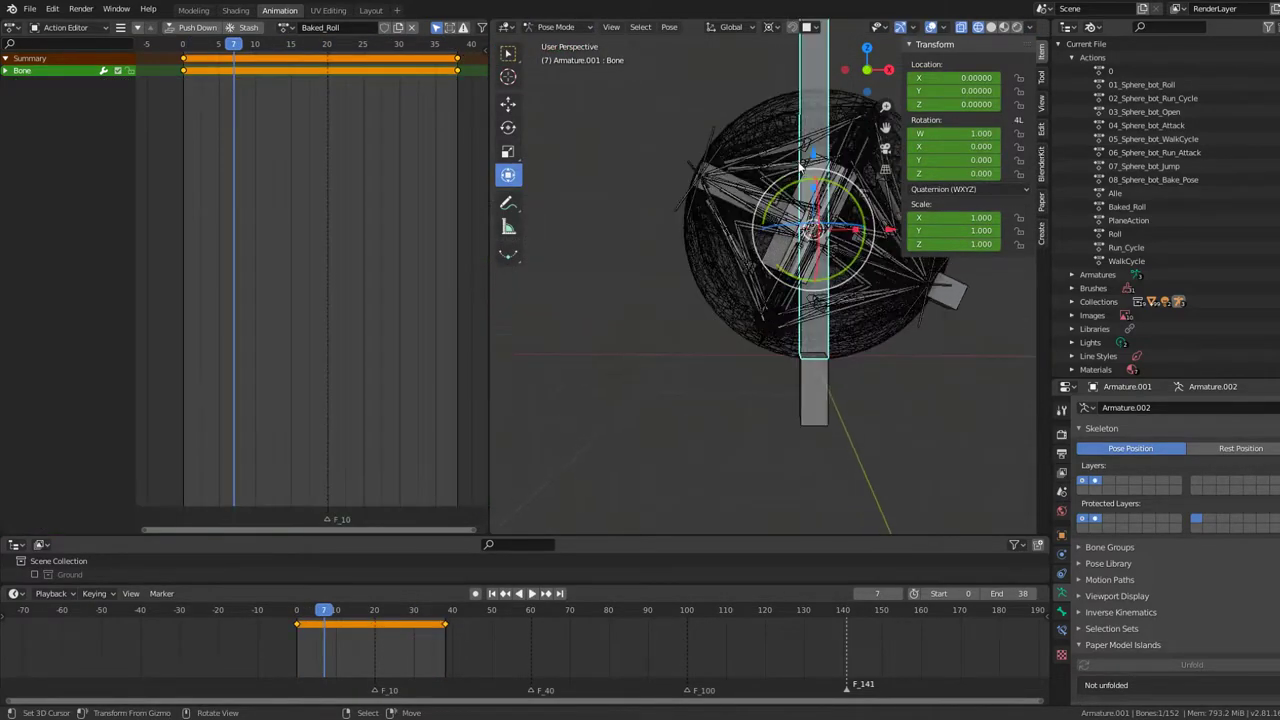
middle_drag(780, 200, 745, 233)
click(745, 233)
key(KP_1)
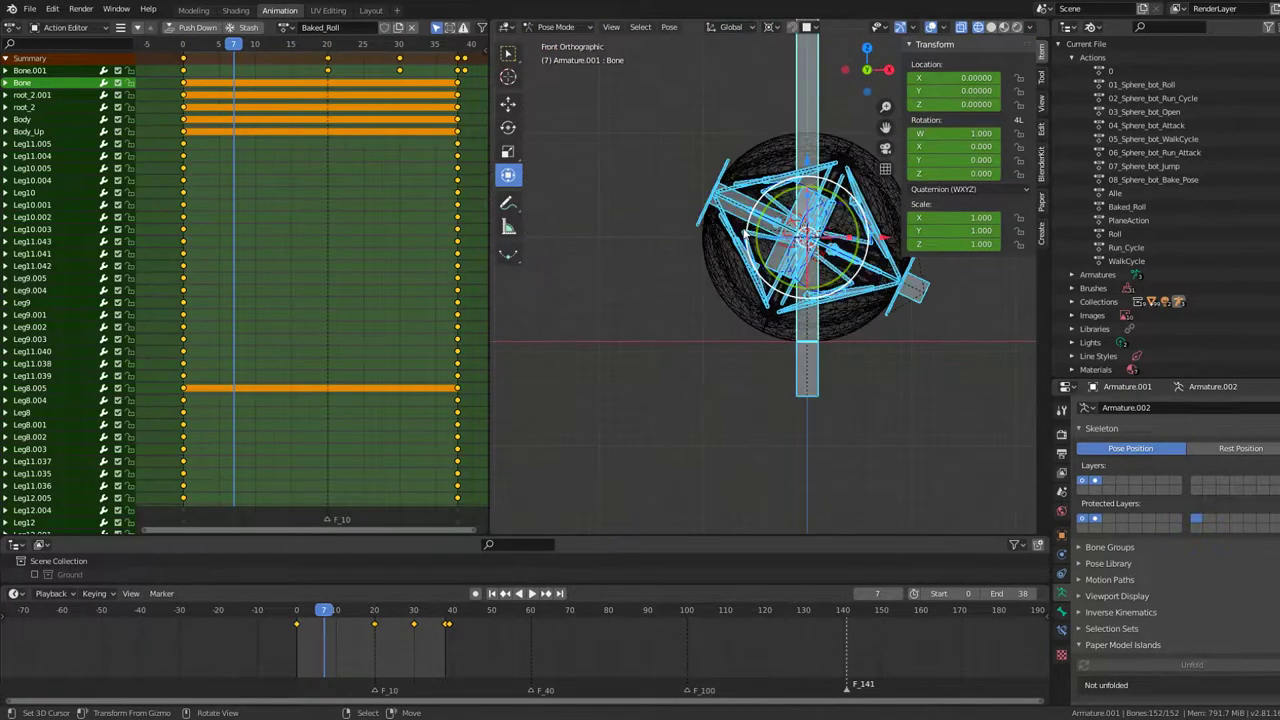
scroll(712, 286, down, 3)
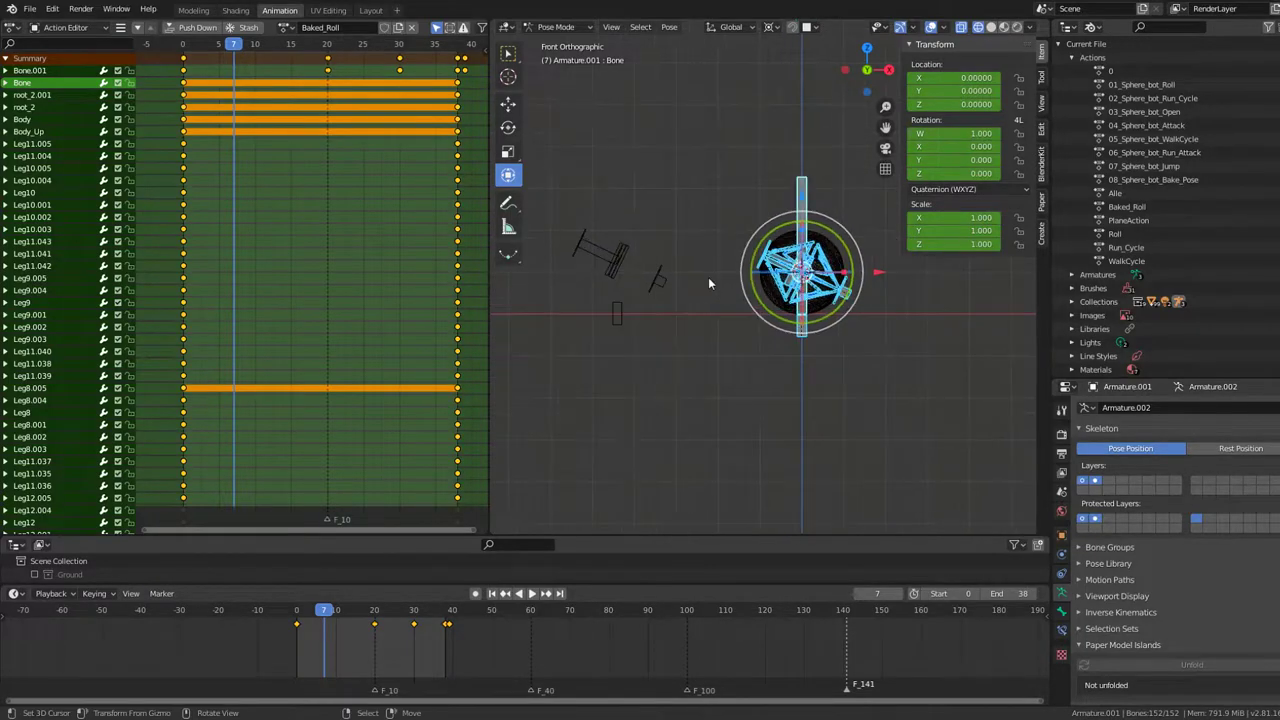
Step: Return to Object Mode and reselect Armature.002 on the left
key(space)
key(space)
key(ctrl+Tab)
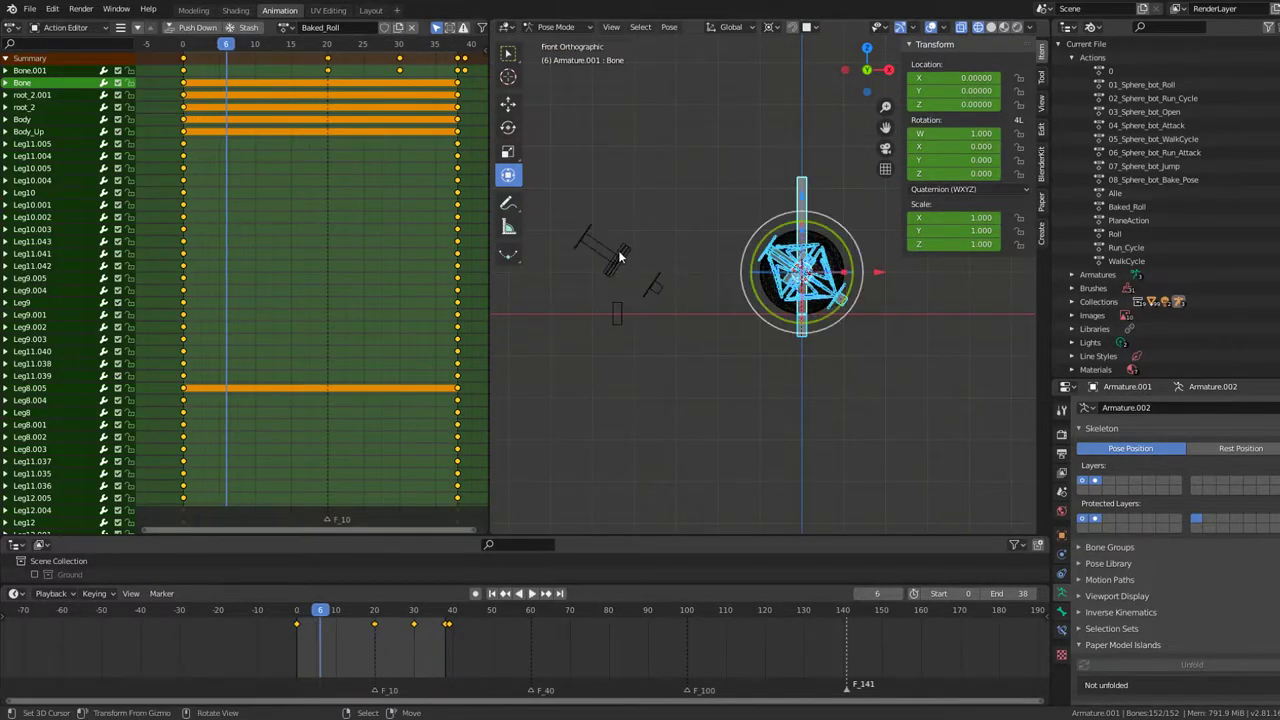
click(619, 256)
click(813, 182)
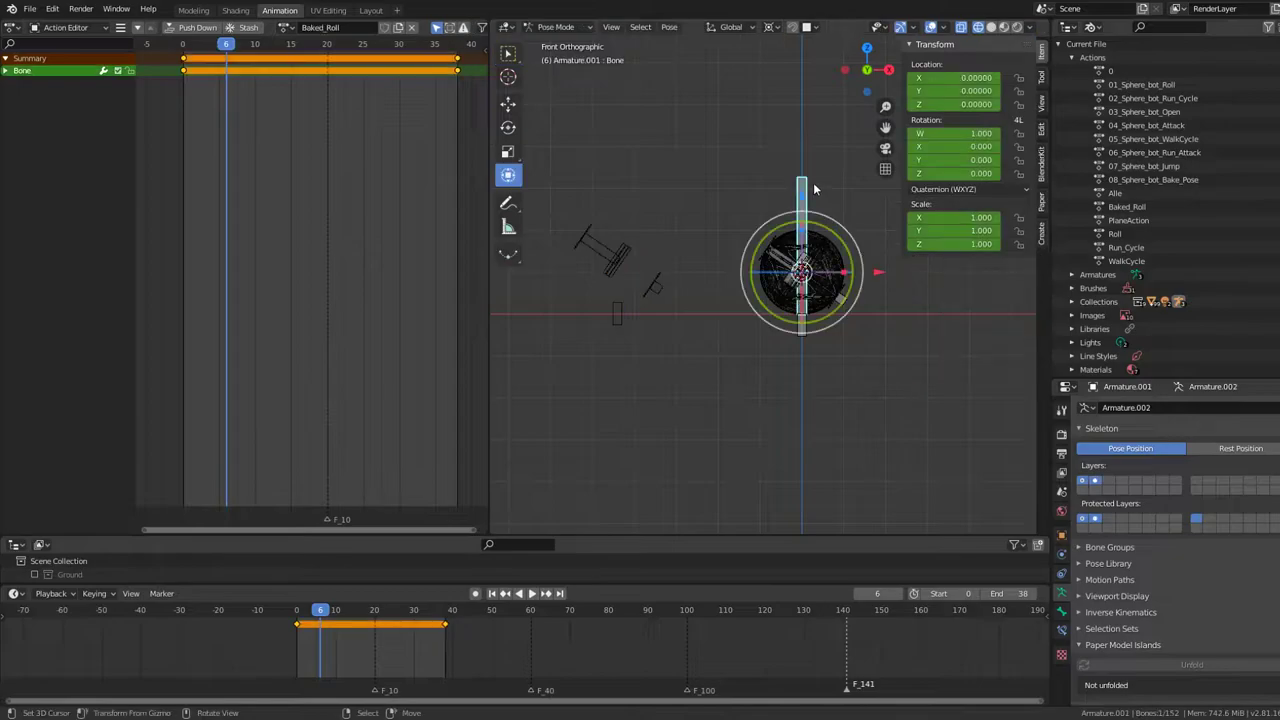
key(space)
key(space)
click(630, 262)
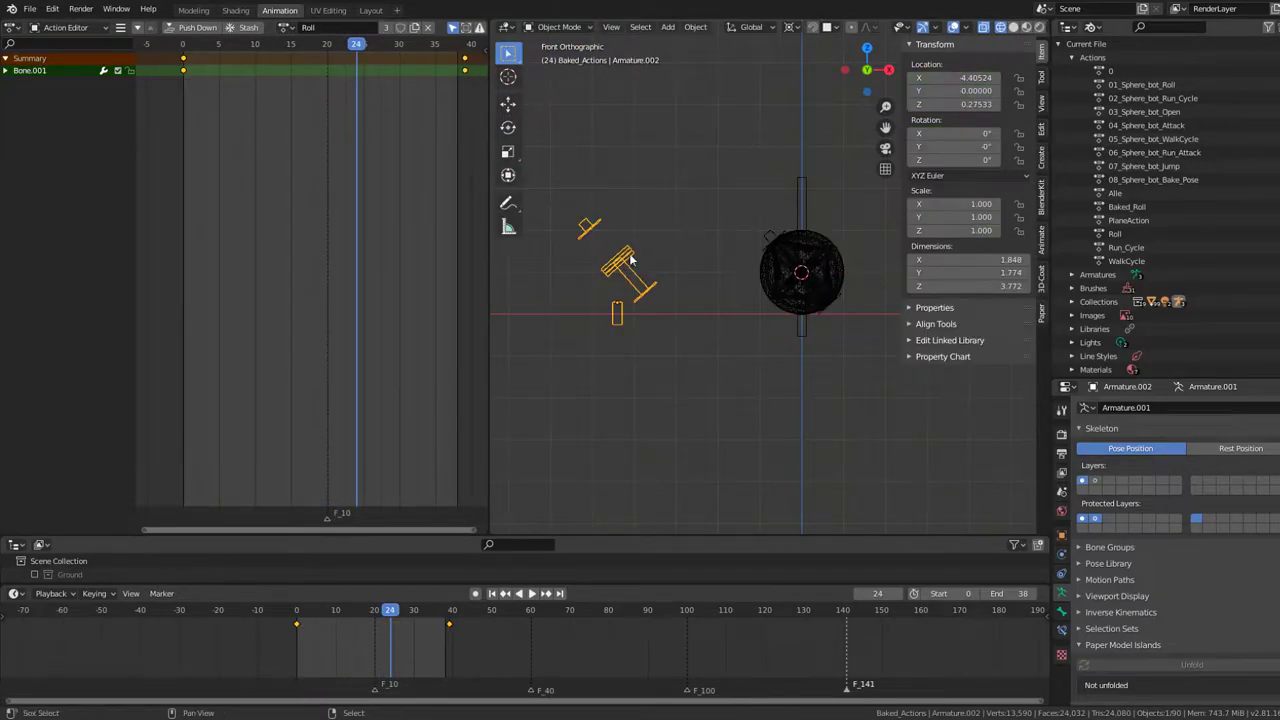
Step: At the start frame, give Armature.002 the Run_Cycle action and place a duplicate above it
key(shift+Left)
click(285, 27)
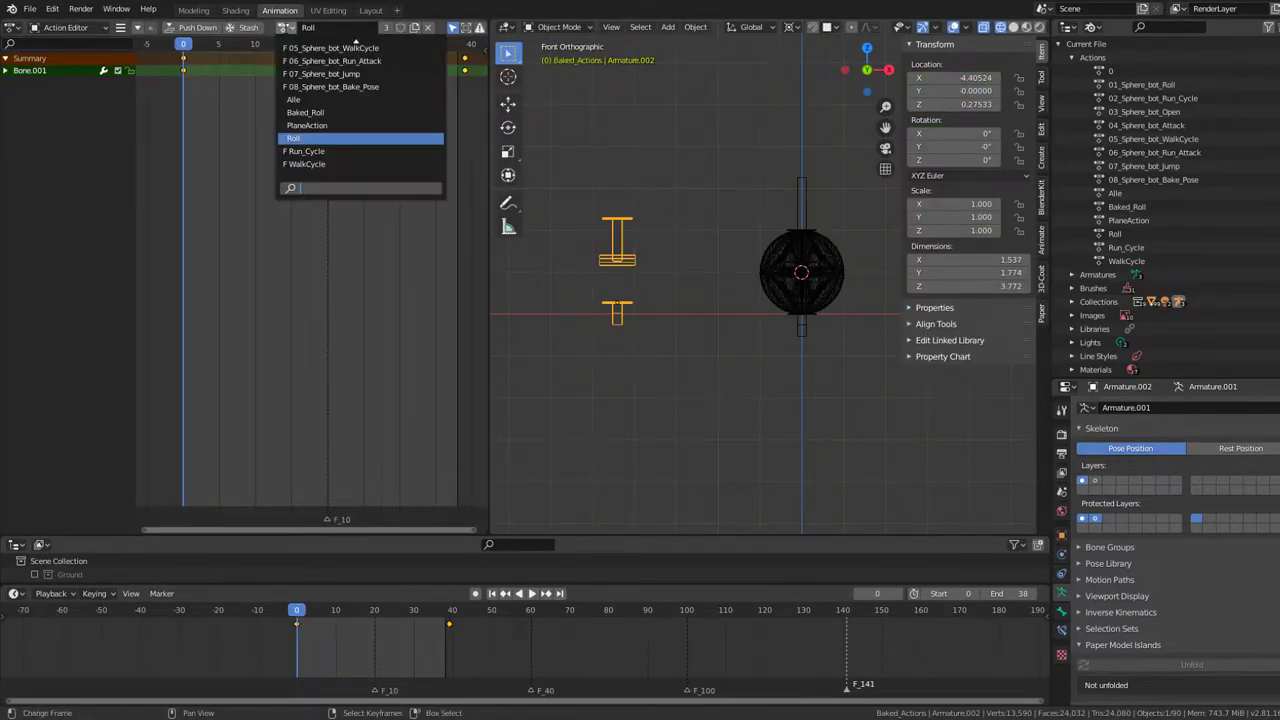
click(322, 151)
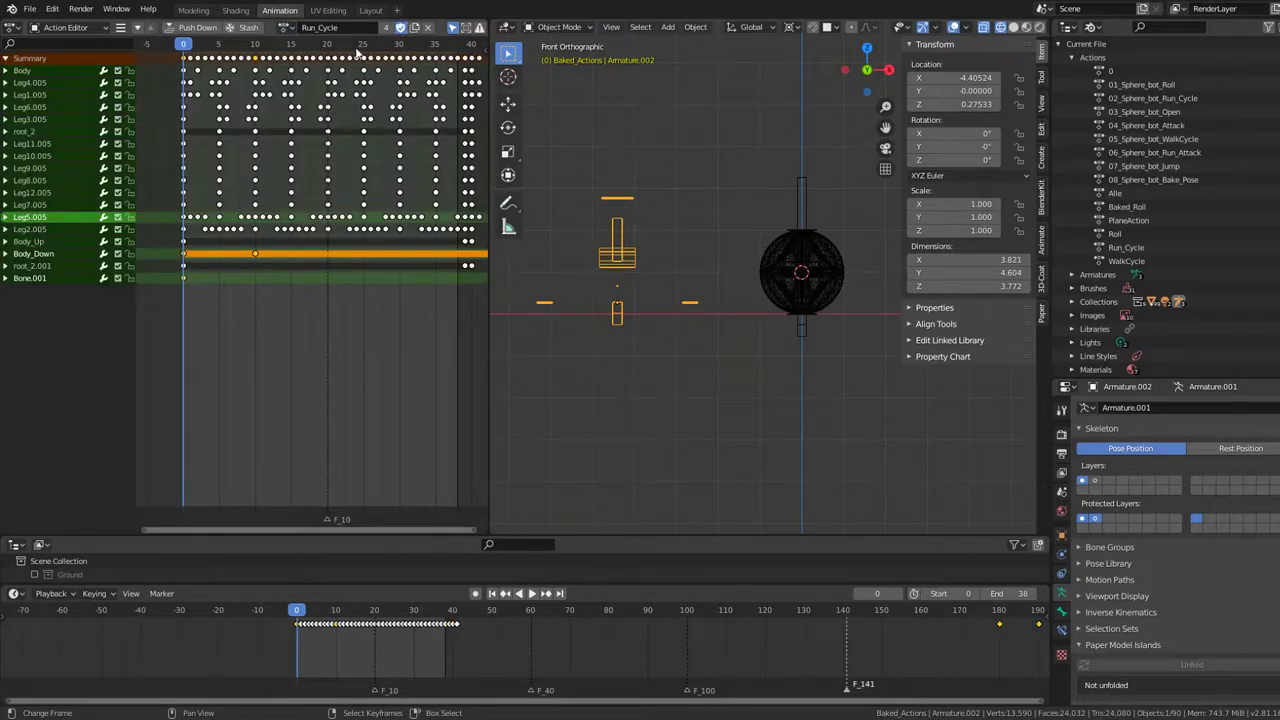
key(shift+d)
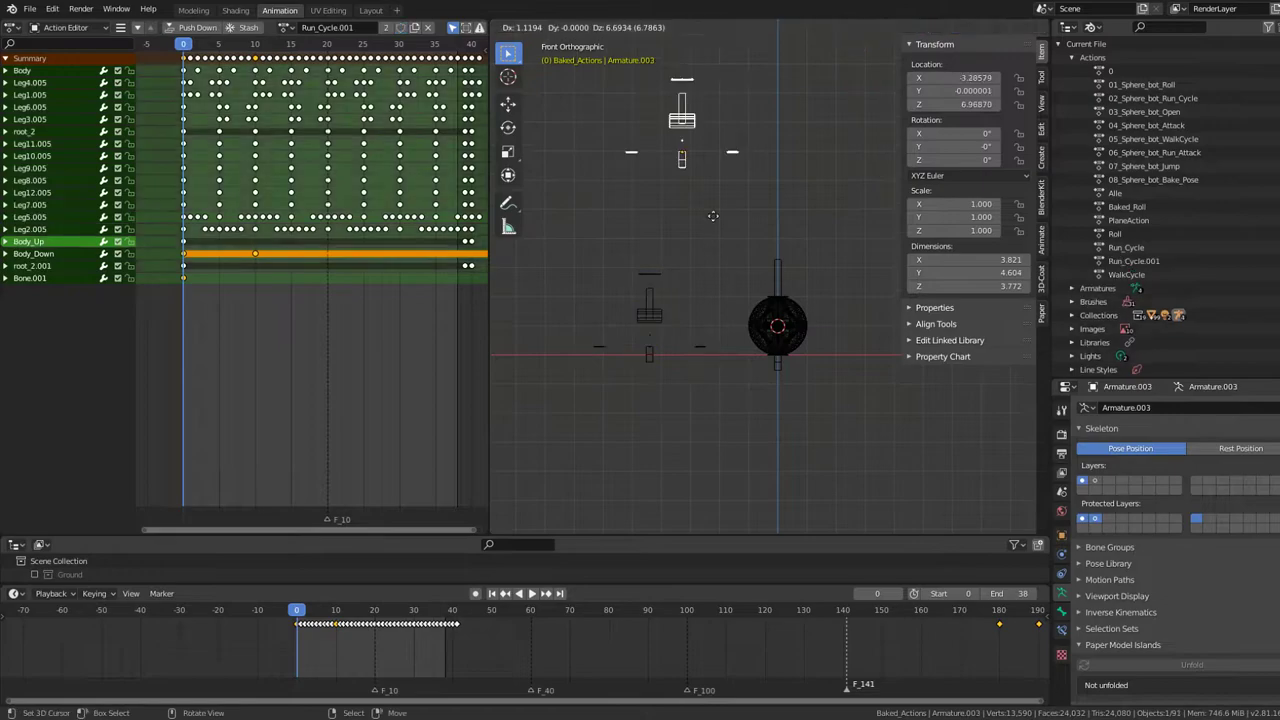
click(735, 286)
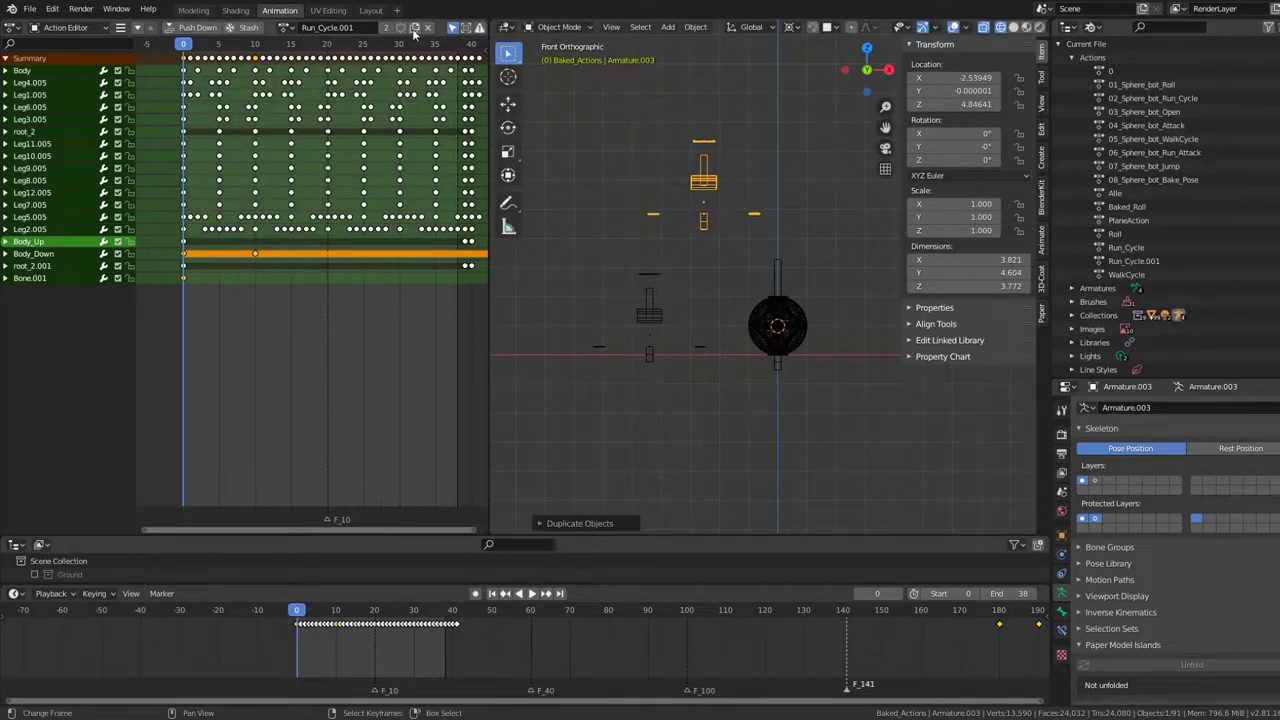
Step: Play the animation and set the duplicate's action to its own Run_Cycle.001
click(286, 28)
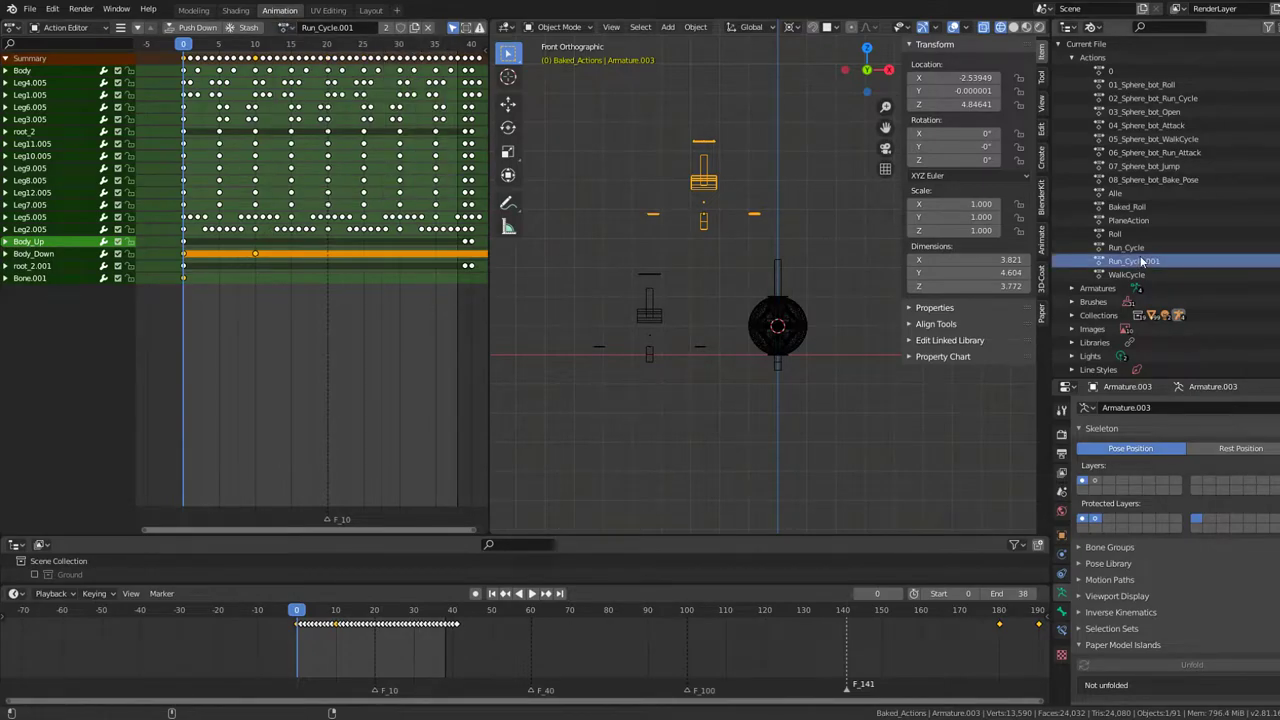
key(space)
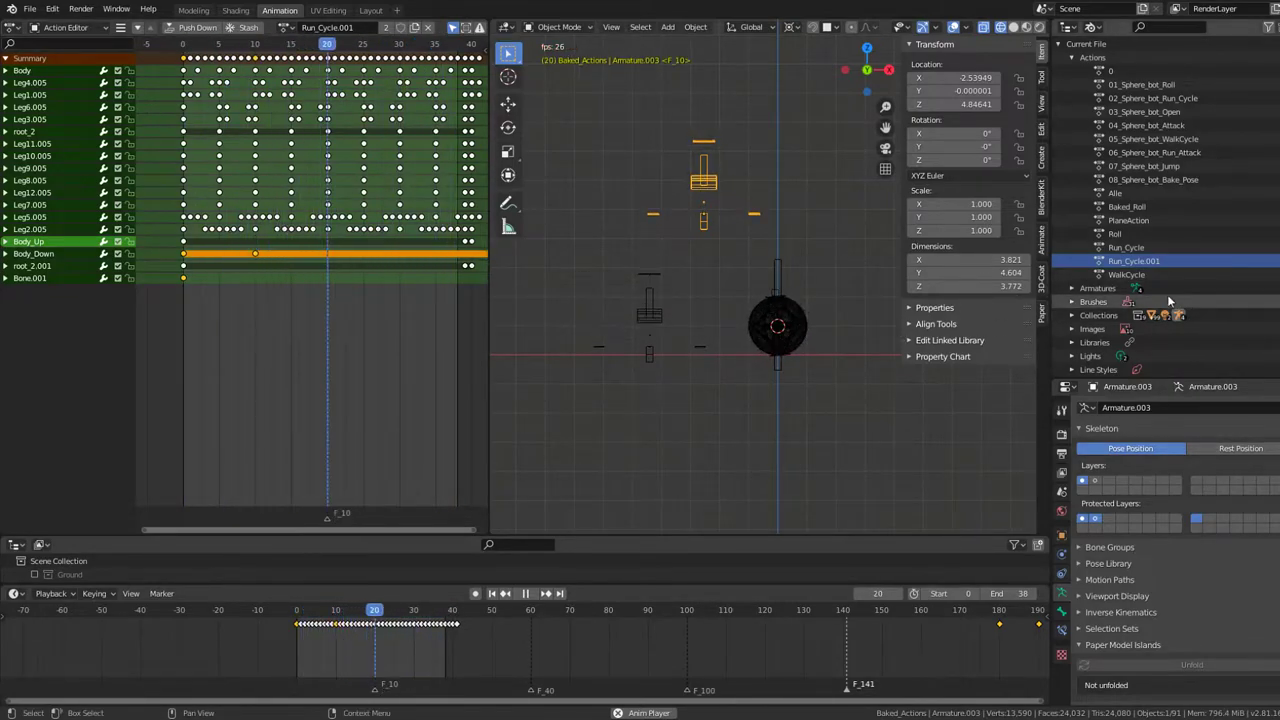
click(1130, 248)
click(1138, 261)
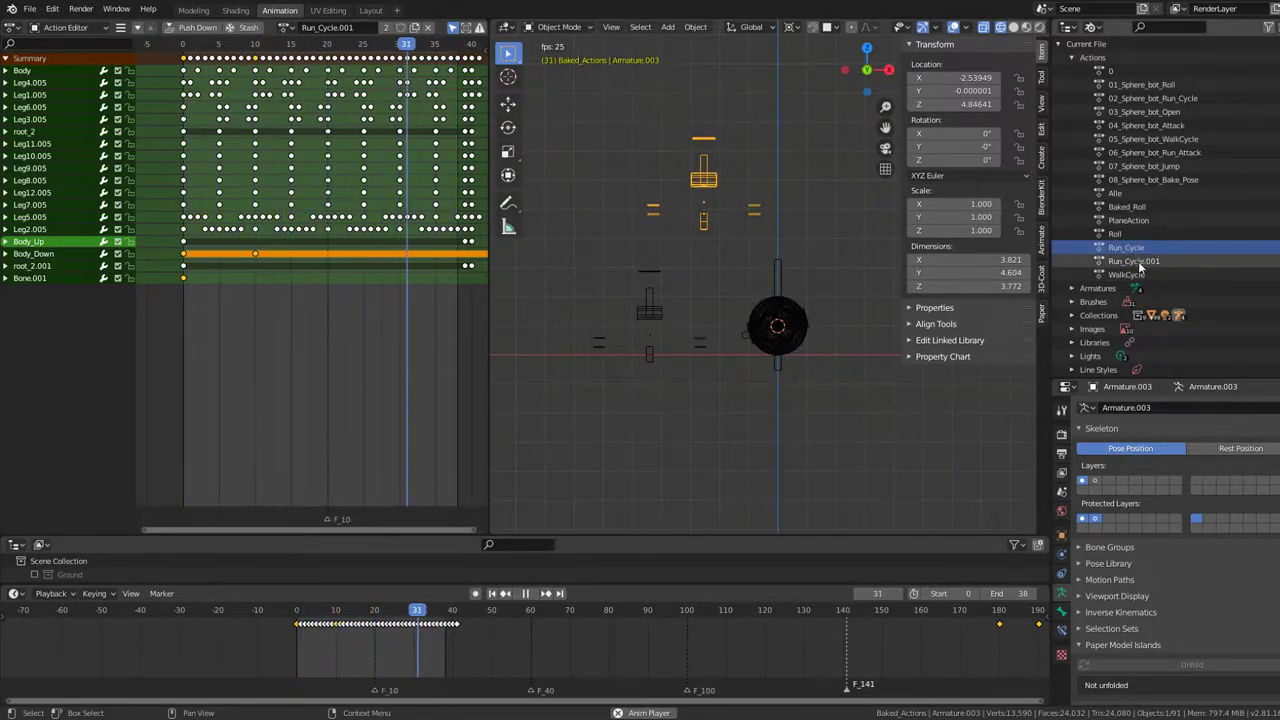
right_click(1138, 264)
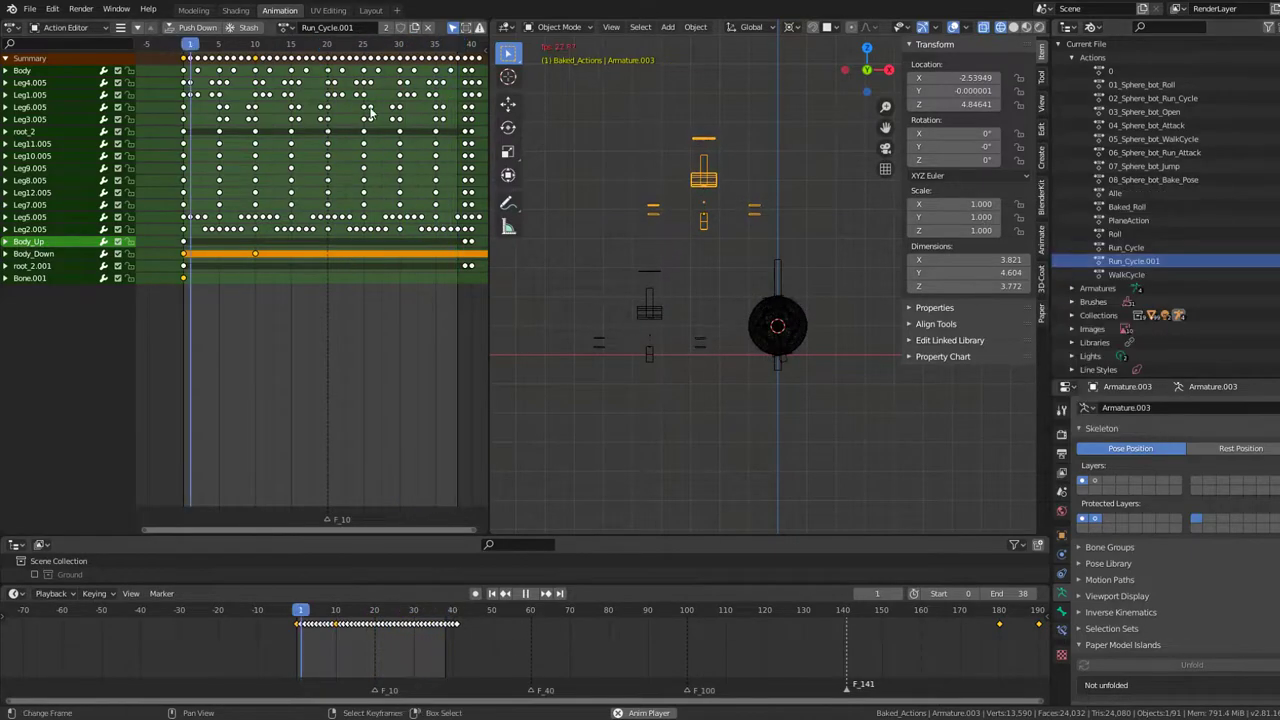
click(286, 27)
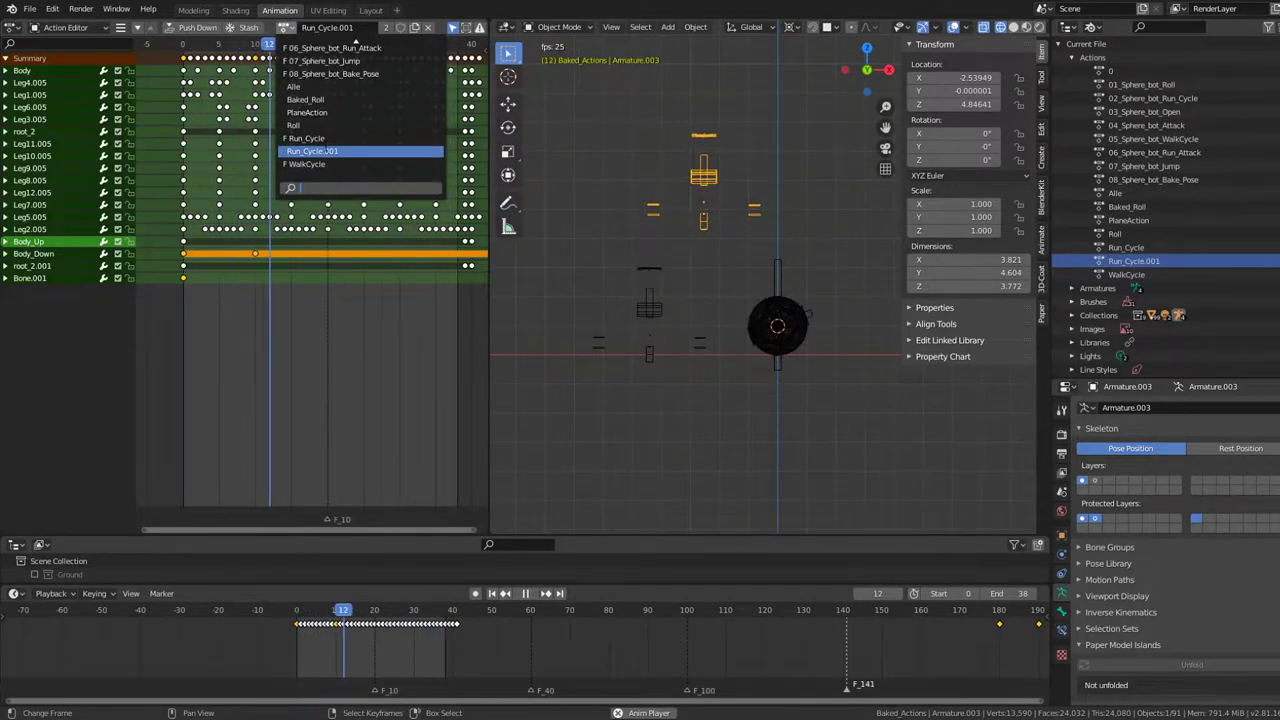
click(327, 145)
click(287, 27)
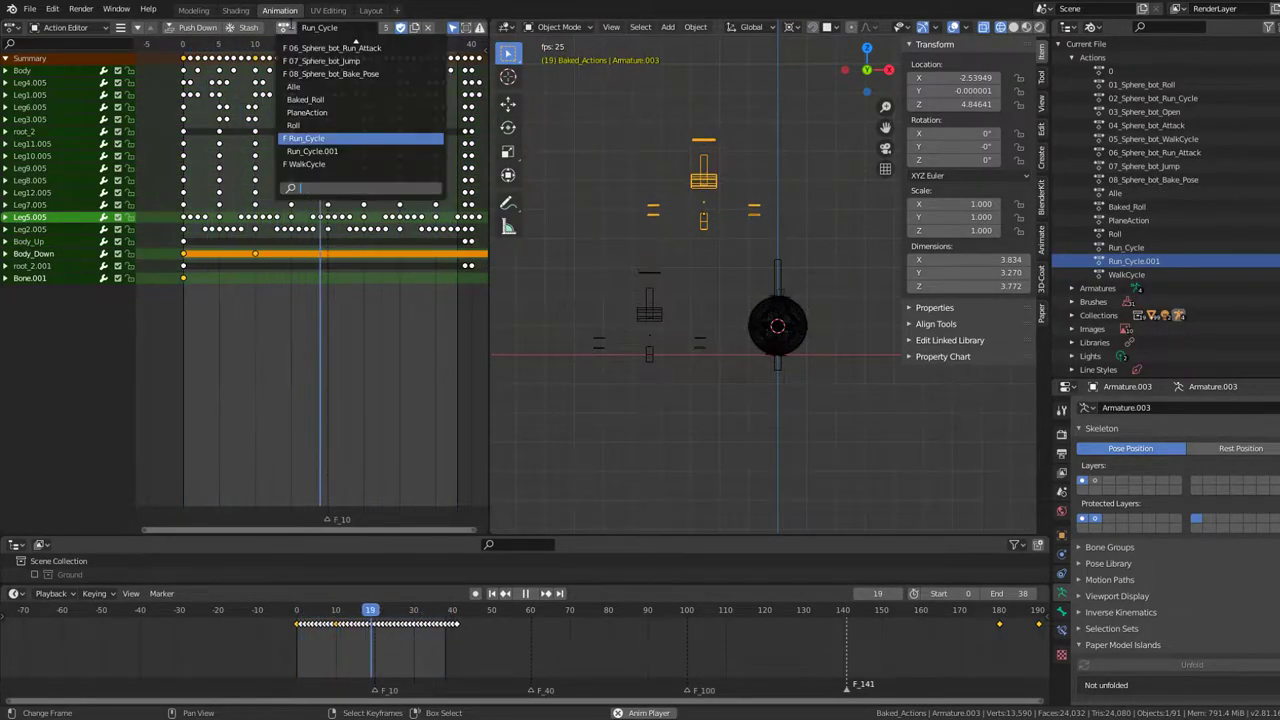
click(313, 151)
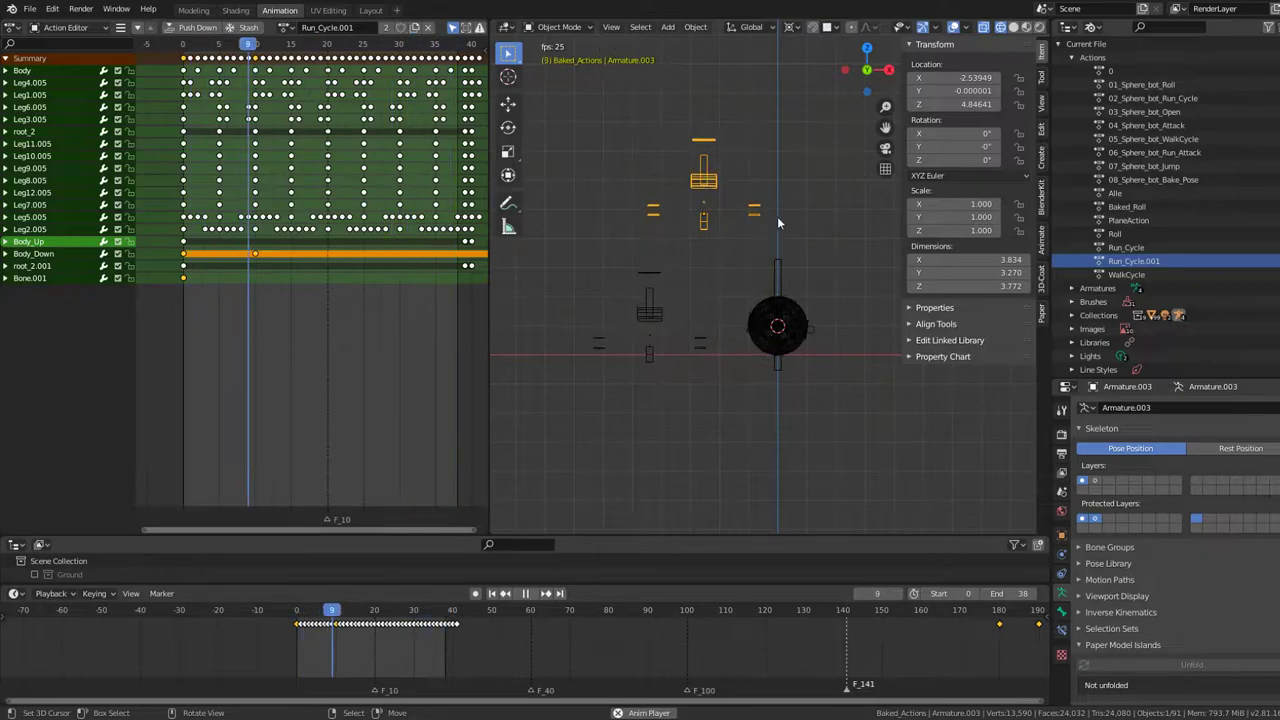
right_click(749, 195)
Step: Run Nla: Bake Action from the F3 search to bring up its options
key(F3)
text(Bake Action)
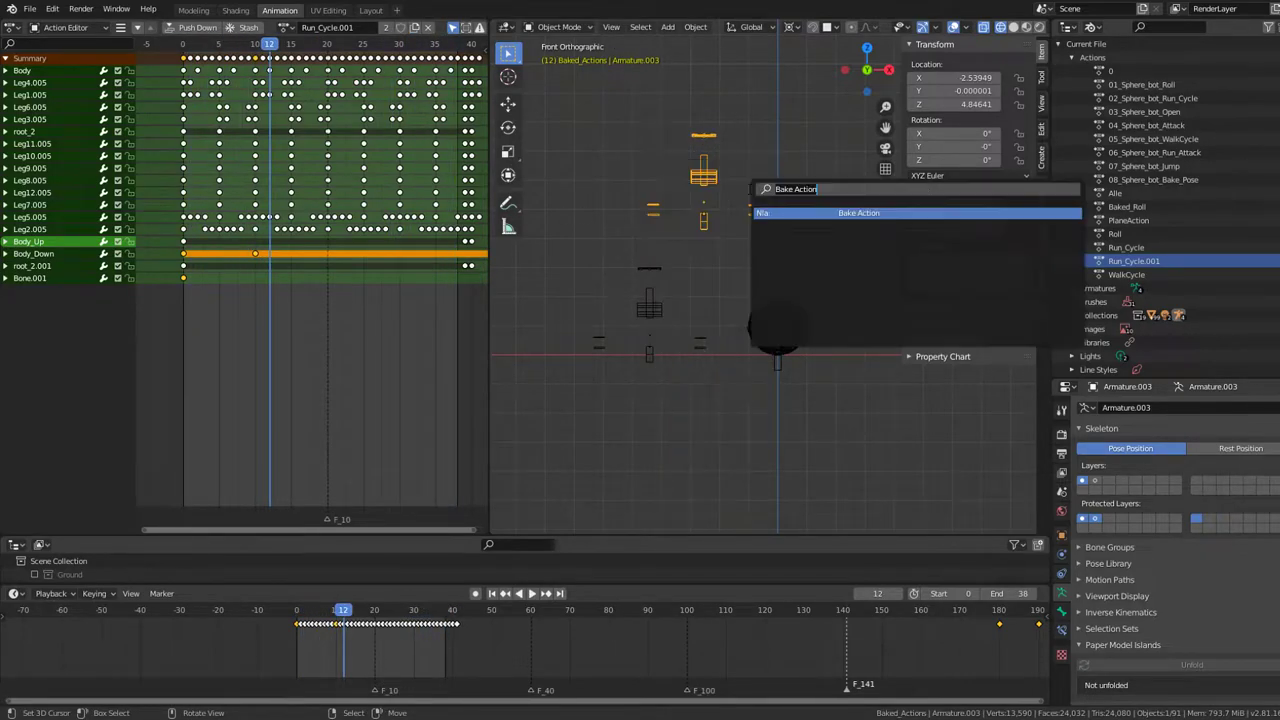
click(878, 214)
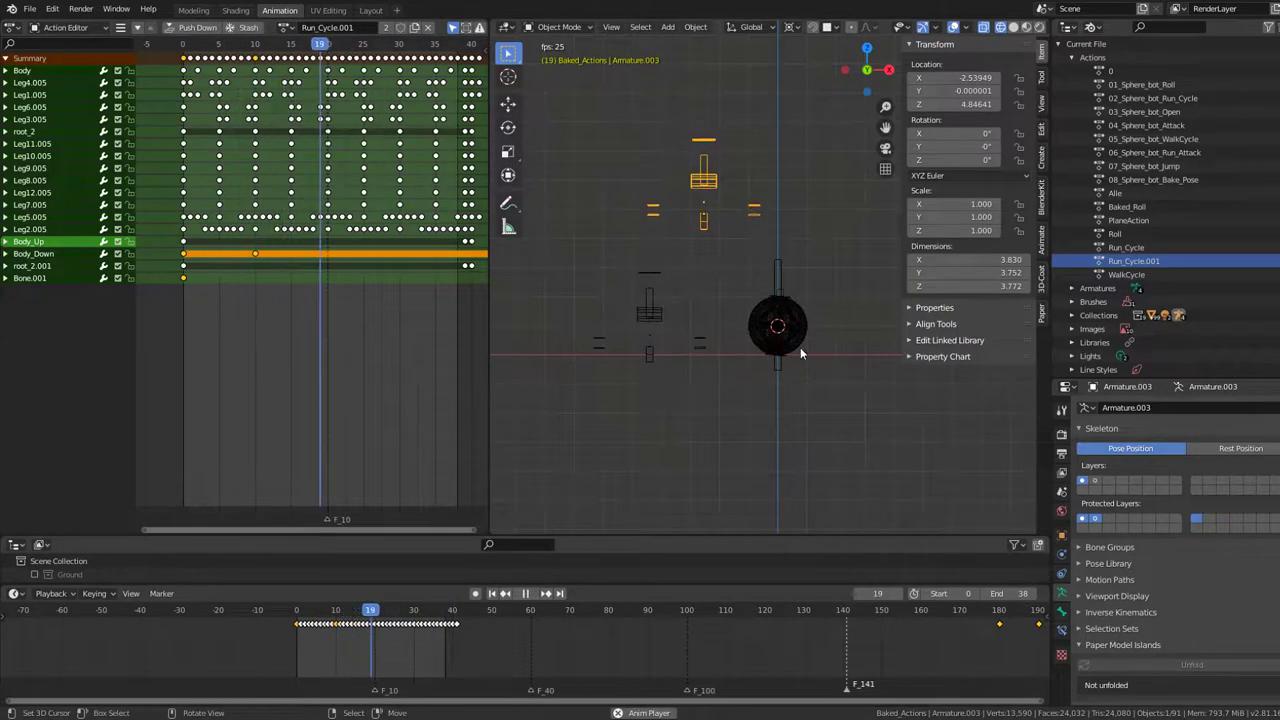
Step: Check that Armature.001 carries Baked_Roll and Armature.002 carries Run_Cycle
click(789, 263)
key(ctrl+Tab)
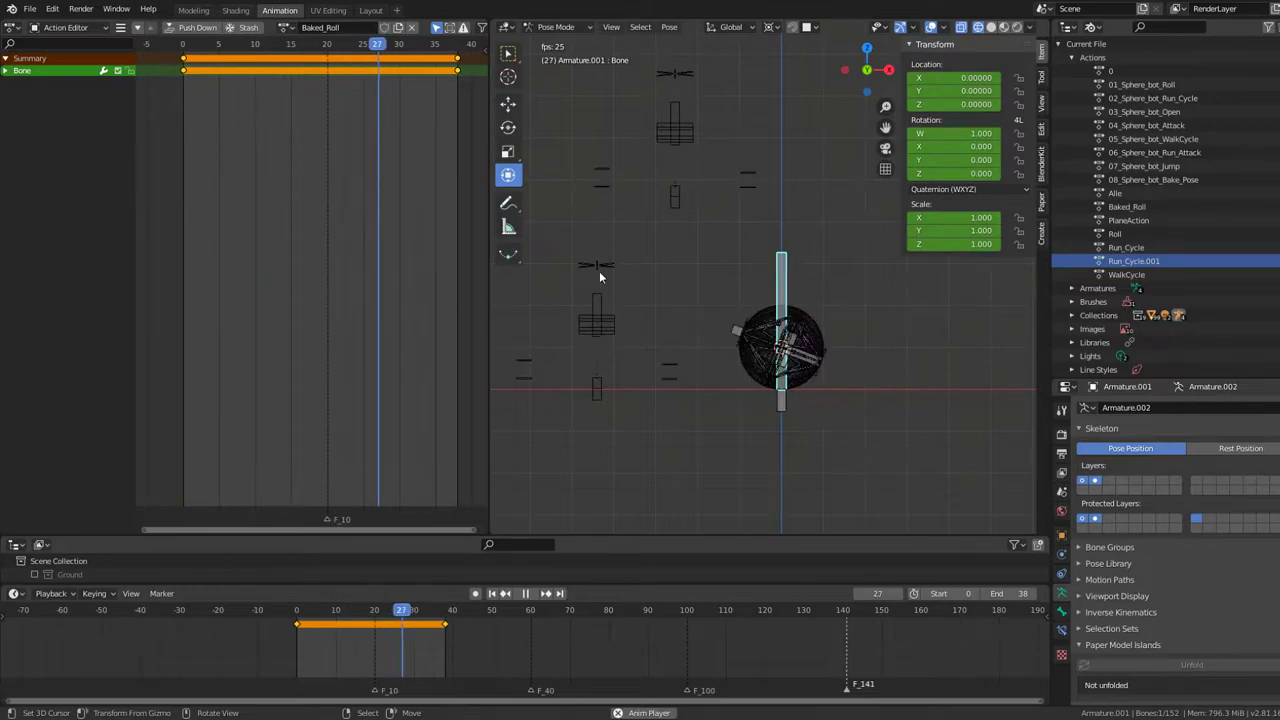
key(ctrl+Tab)
click(599, 271)
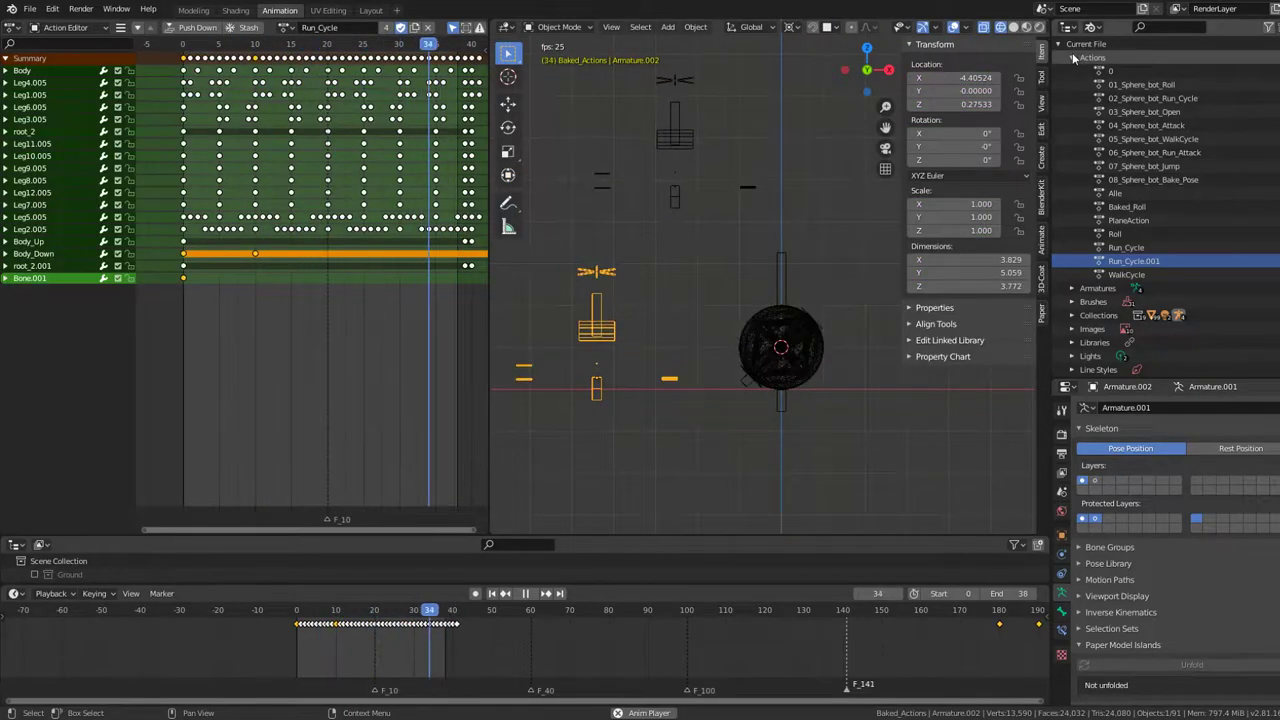
click(1072, 57)
Step: Switch the Outliner to View Layer and include the Rig and both Version 2 parts collections
click(1090, 27)
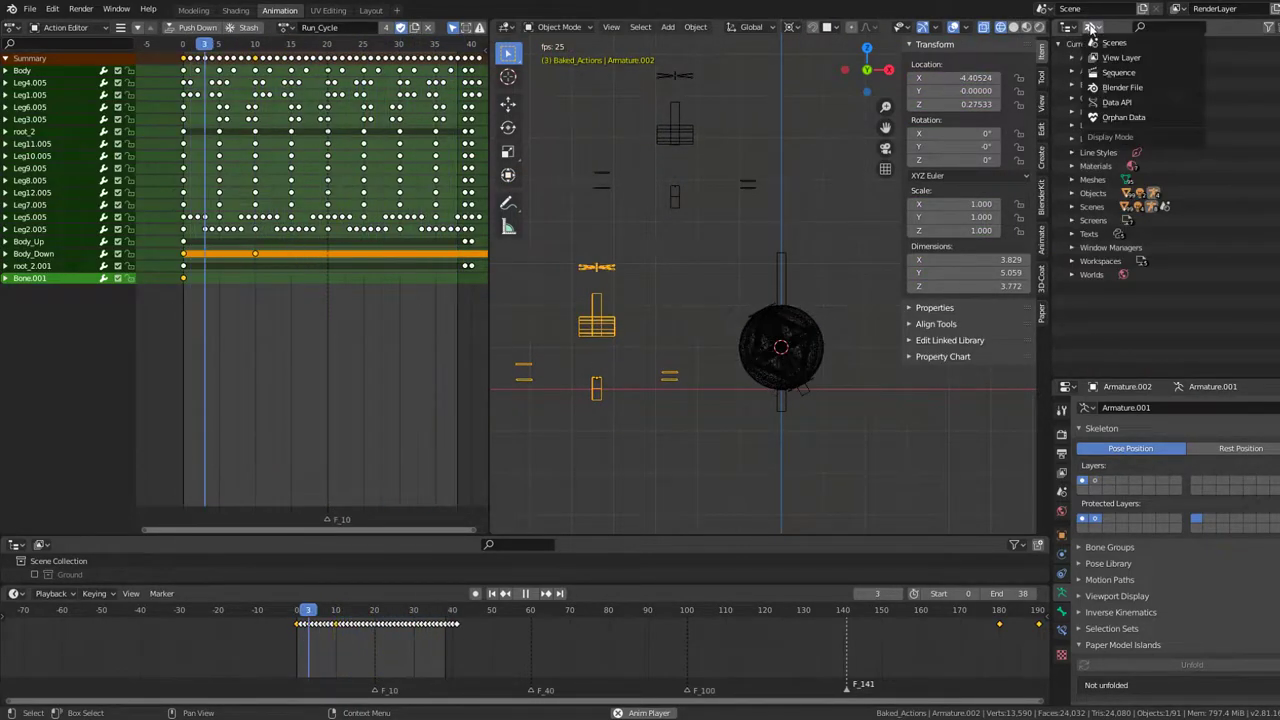
click(1122, 58)
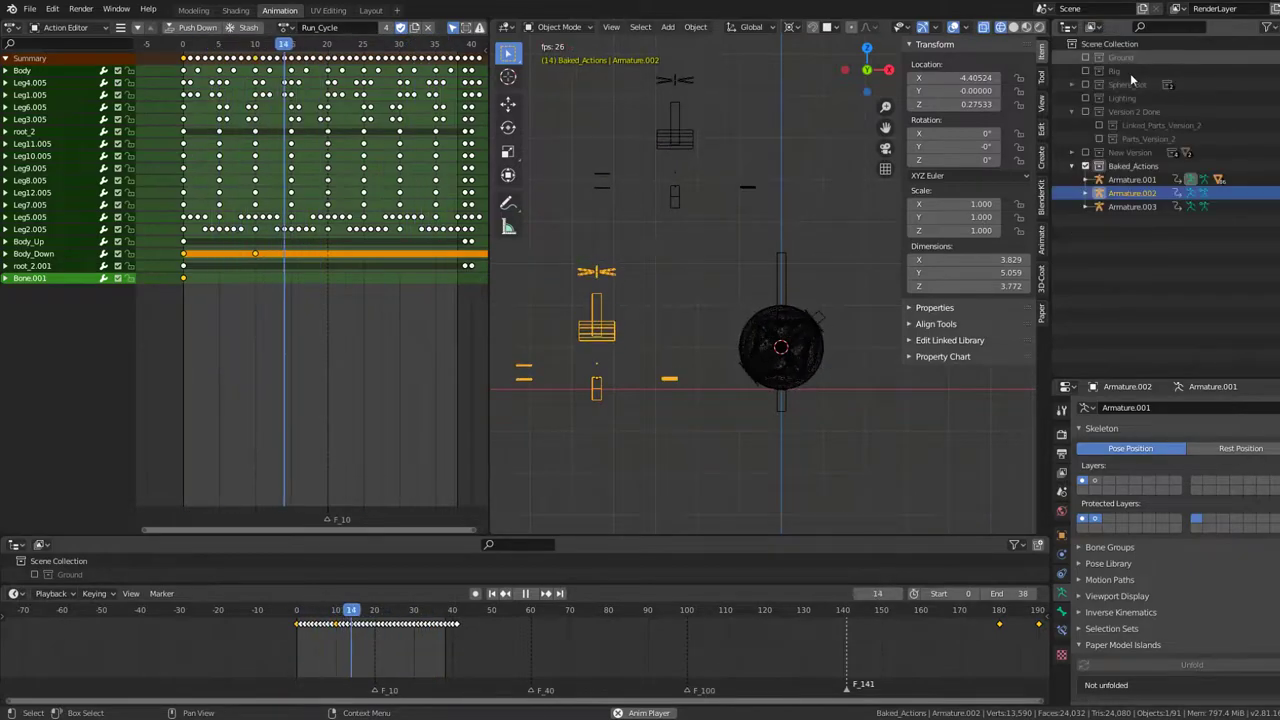
click(1085, 166)
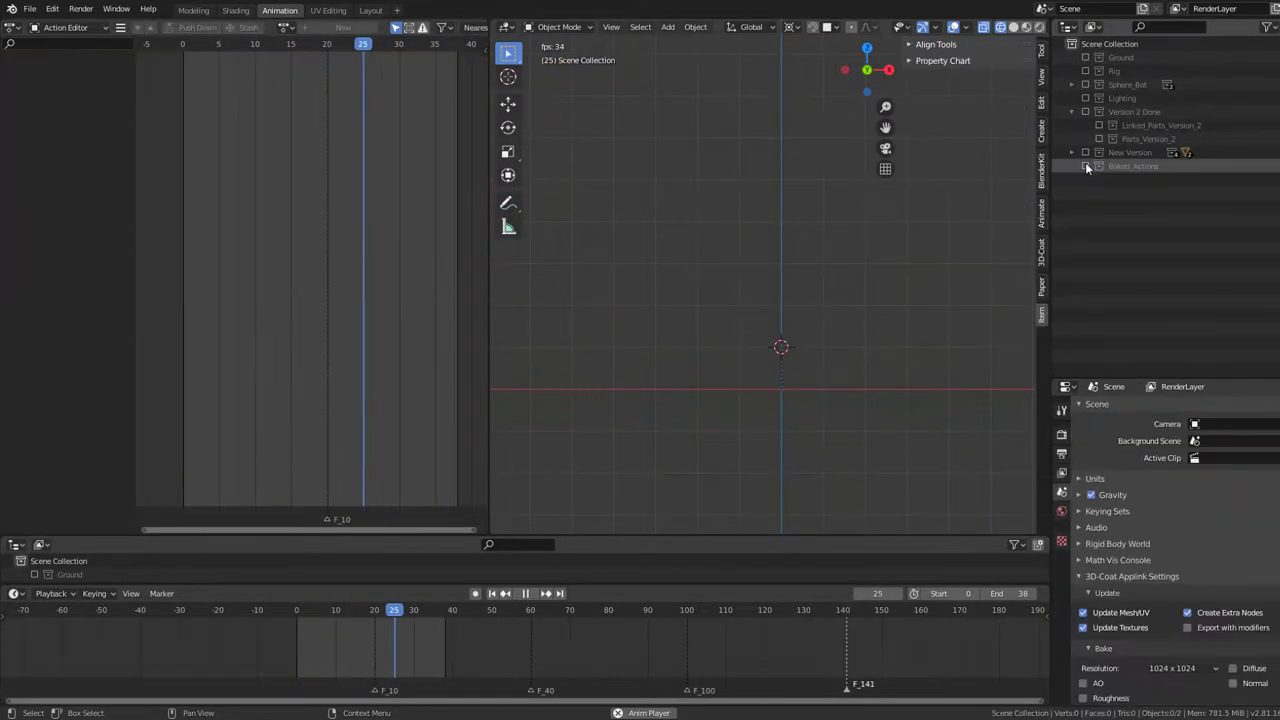
click(1085, 166)
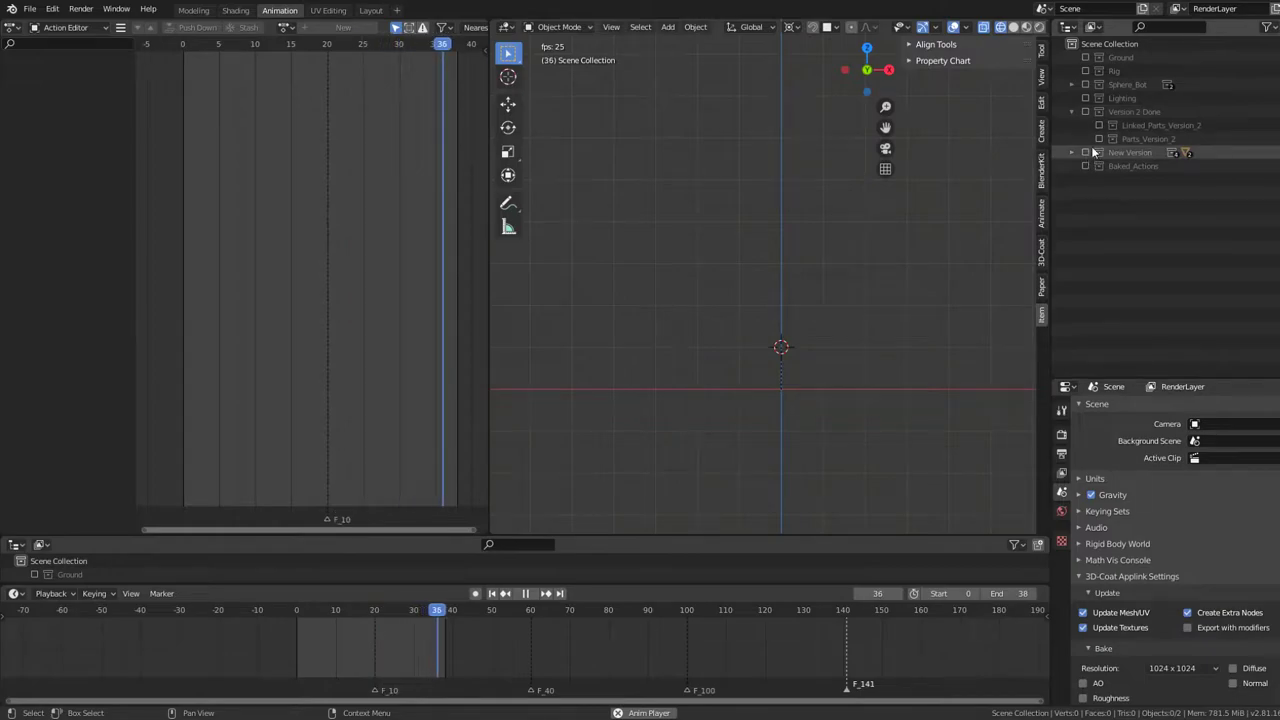
click(1086, 71)
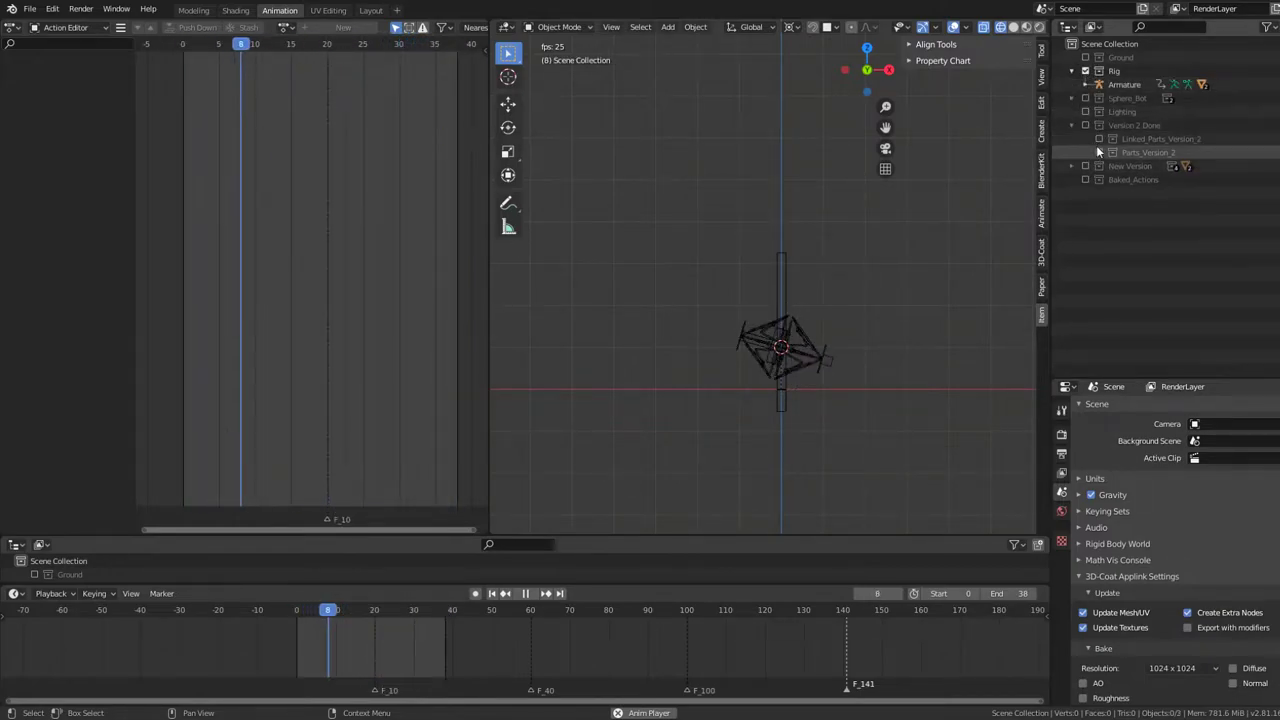
drag(1098, 139, 1099, 152)
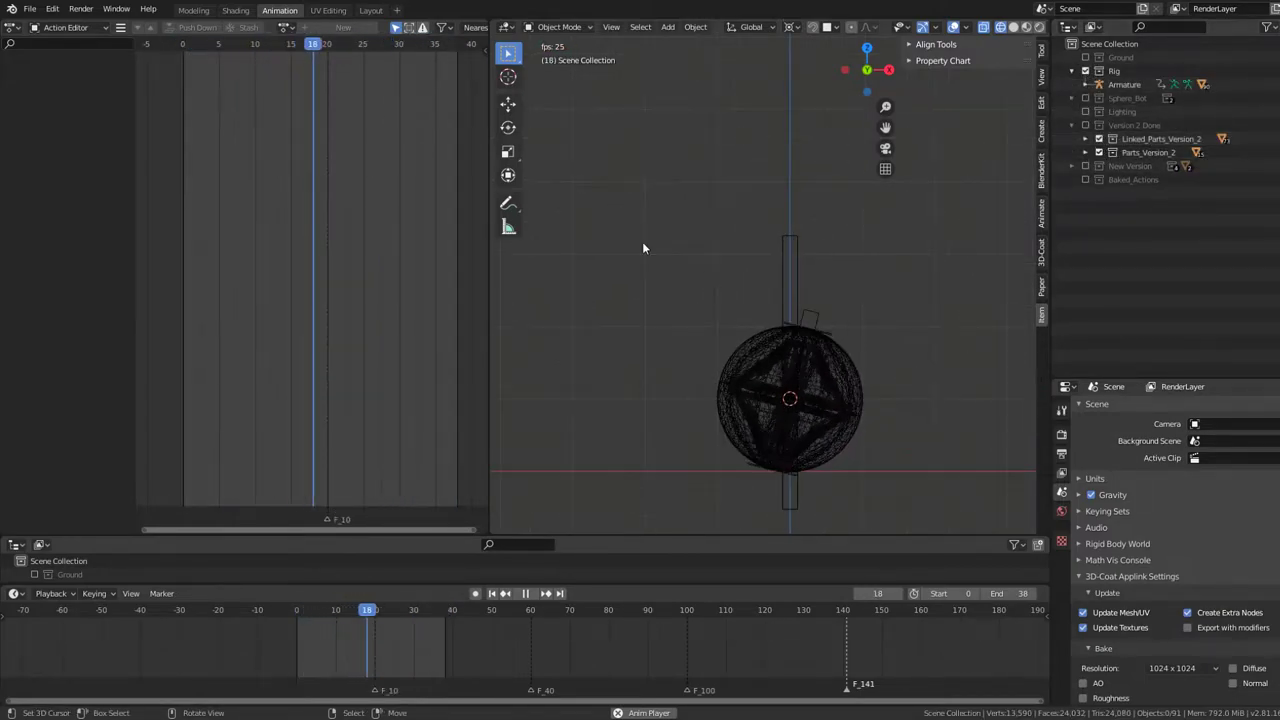
Step: Assign Run_Cycle to the original rig's Armature and view it in solid shading
click(788, 305)
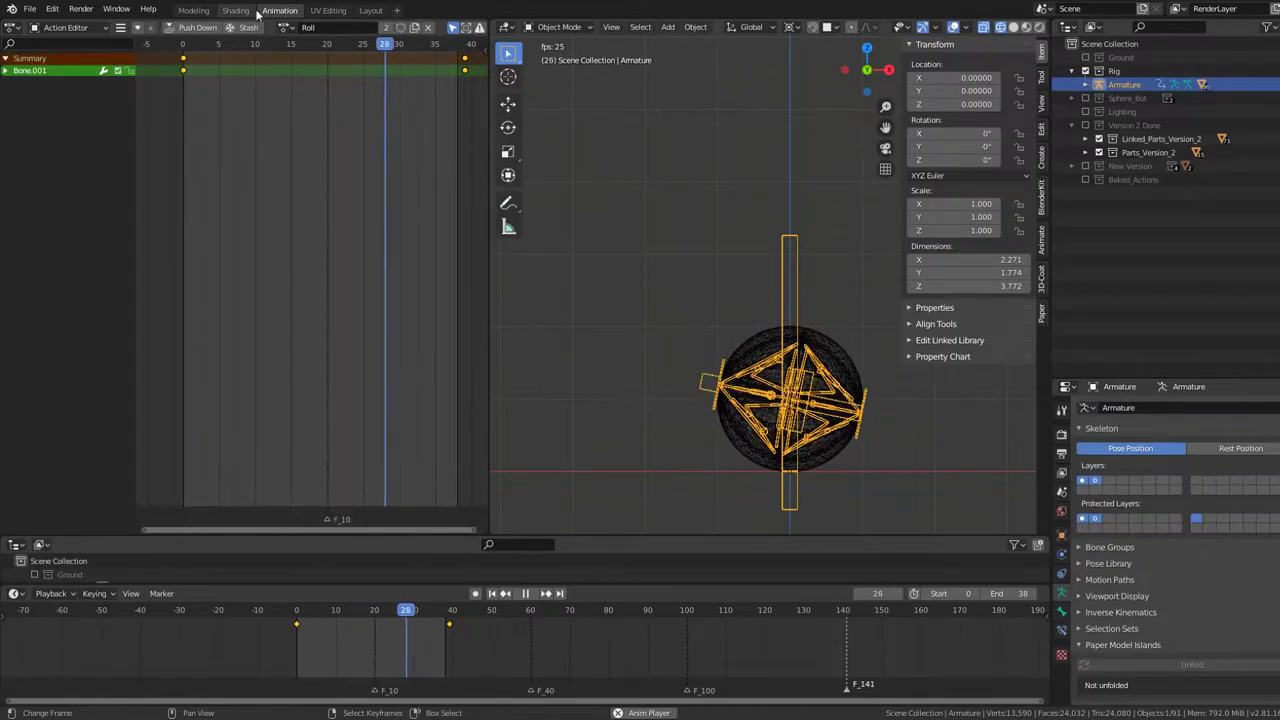
click(287, 27)
click(320, 136)
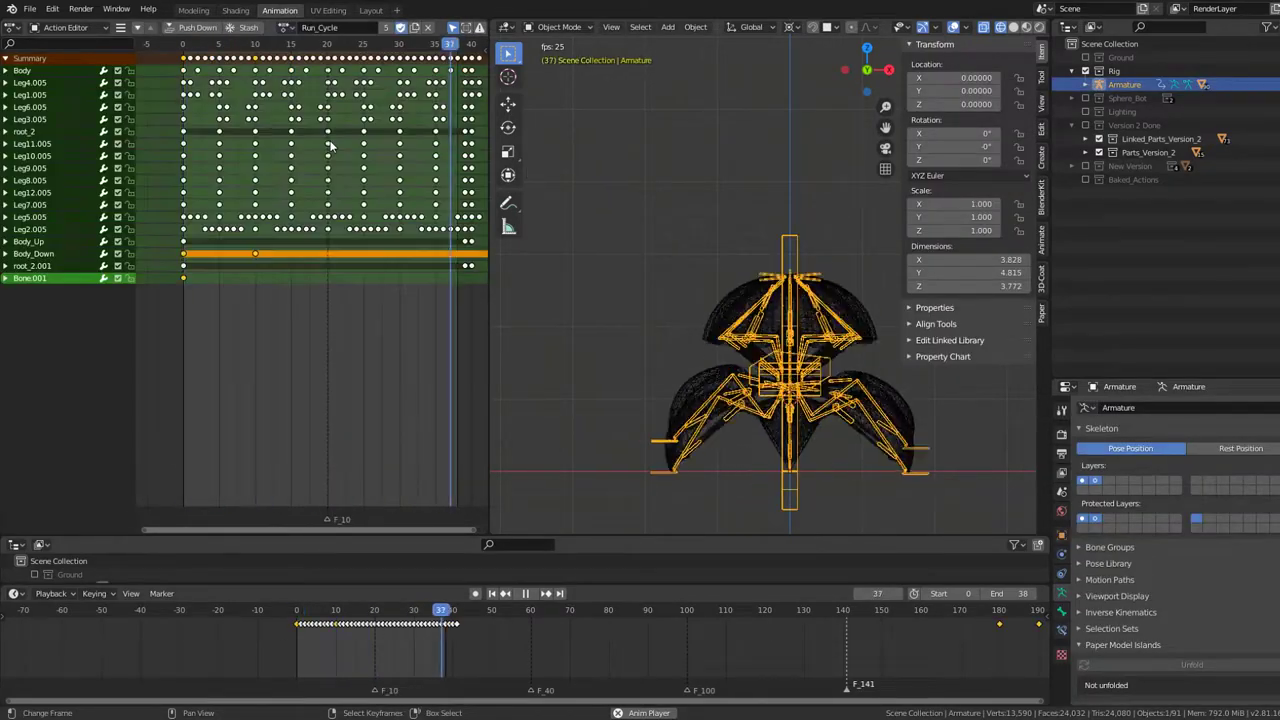
mouse_move(732, 295)
middle_down()
mouse_move(632, 302)
mouse_move(632, 273)
mouse_move(512, 248)
mouse_move(744, 239)
mouse_move(713, 262)
middle_up()
click(1010, 28)
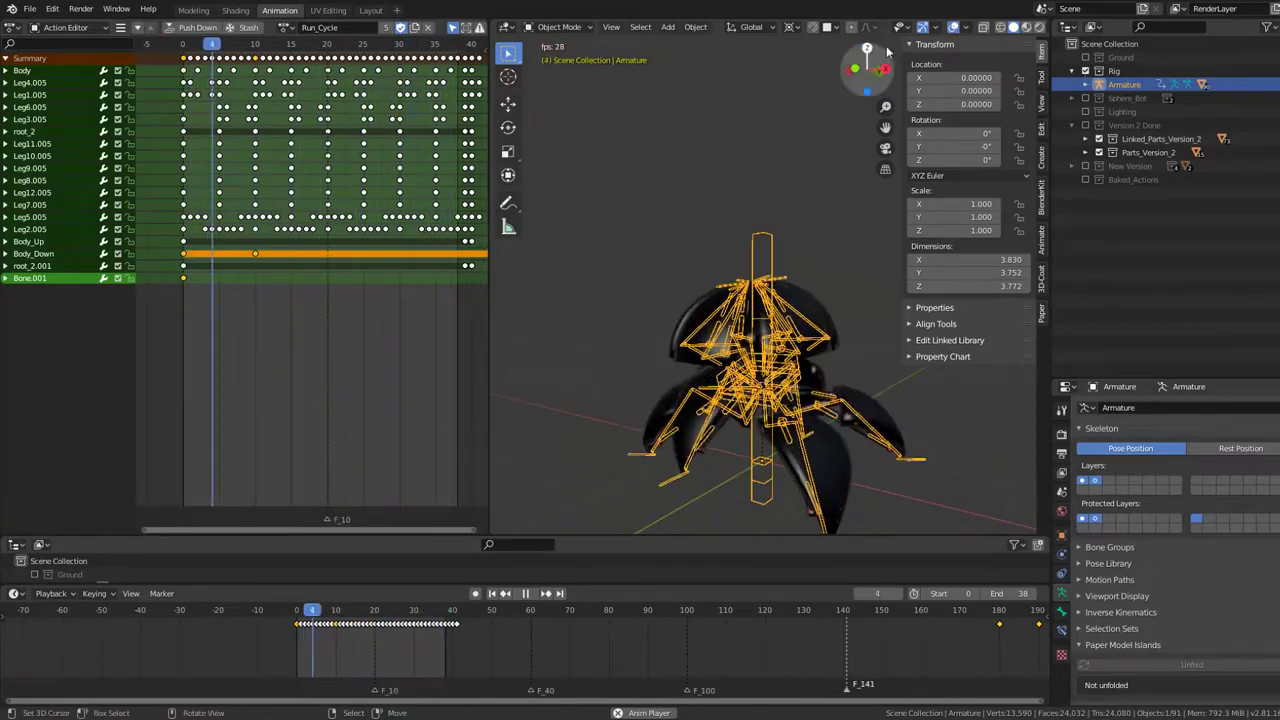
middle_drag(886, 45, 760, 60)
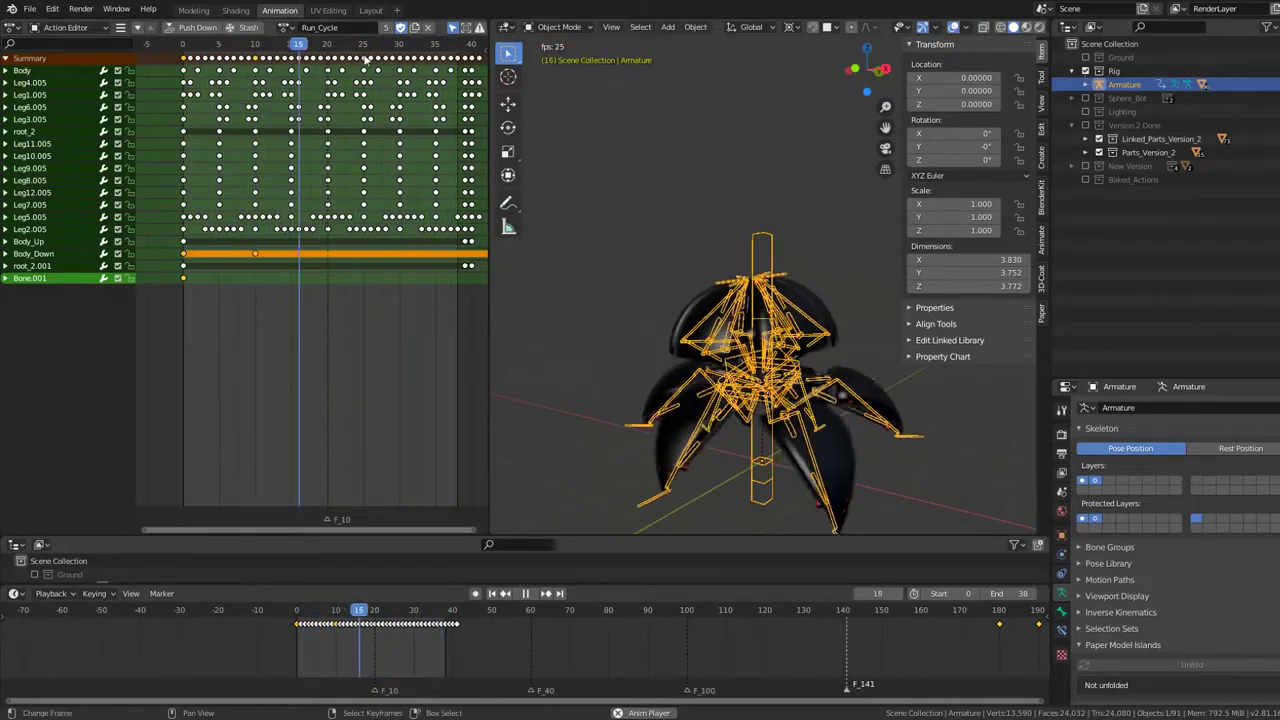
Step: Exclude Rig and Version 2 Done, include Baked_Actions, and select Armature.003
click(1086, 71)
click(1086, 111)
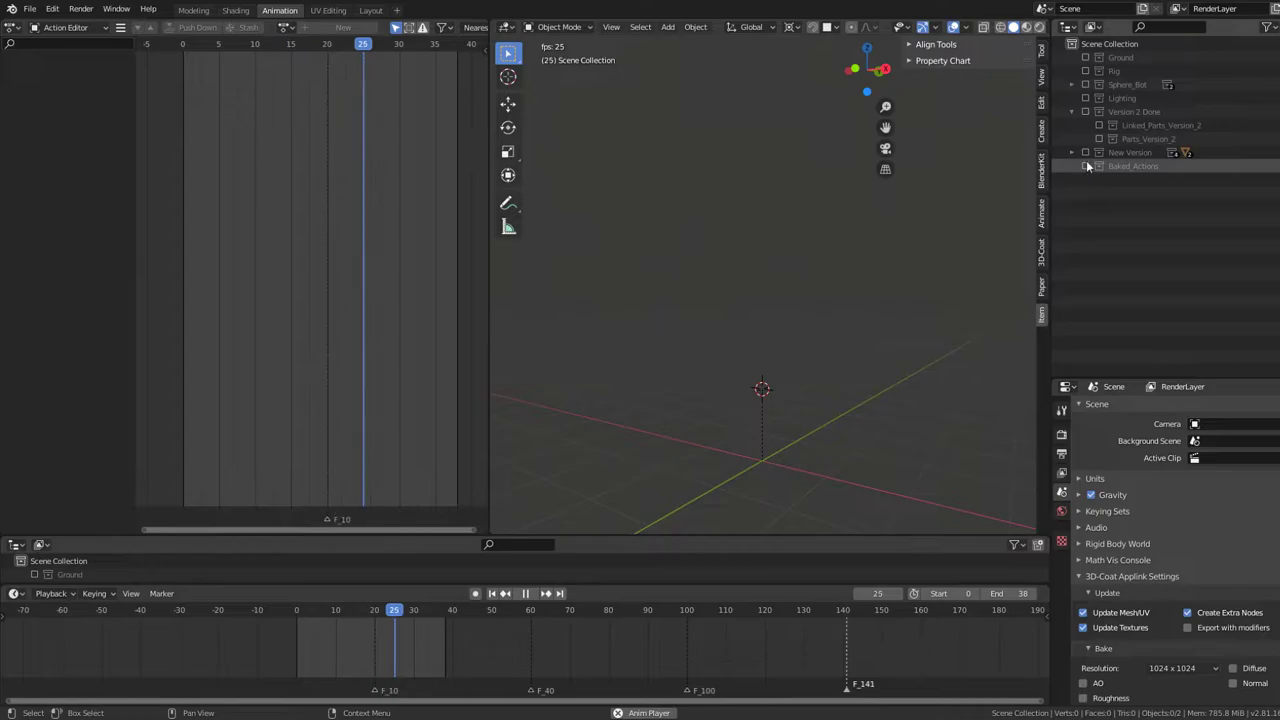
click(1086, 165)
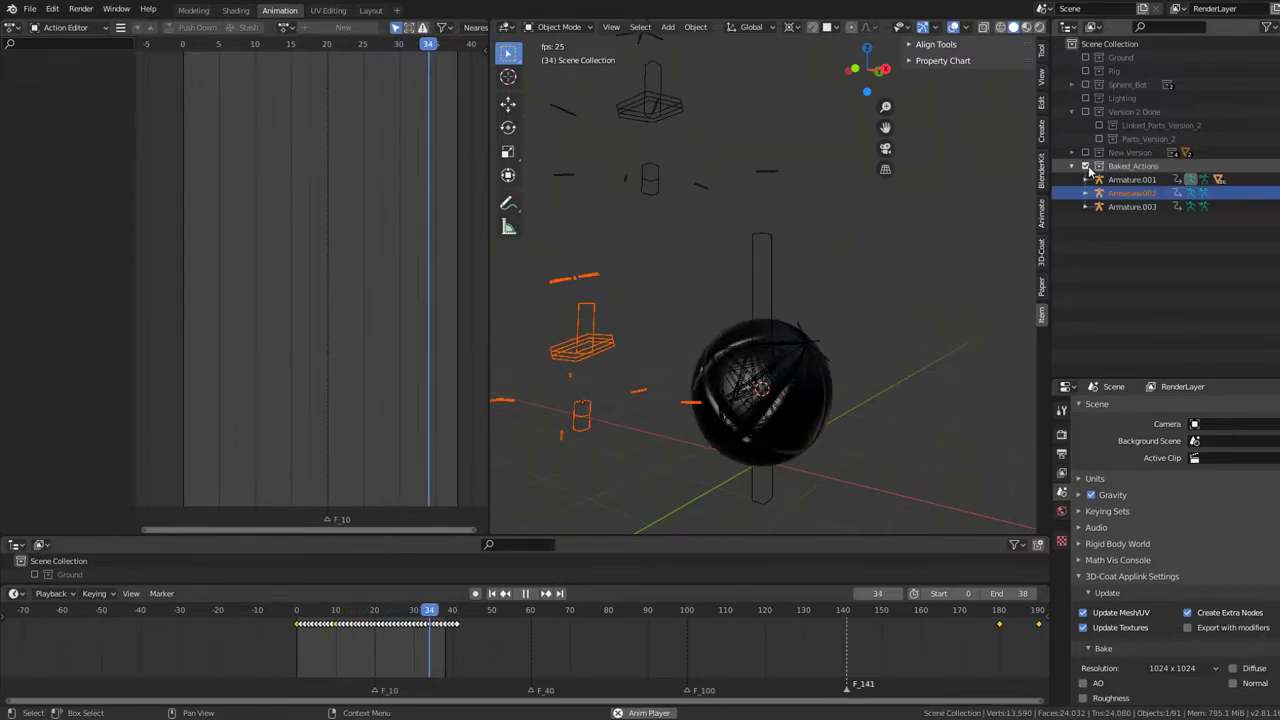
middle_drag(823, 259, 702, 182)
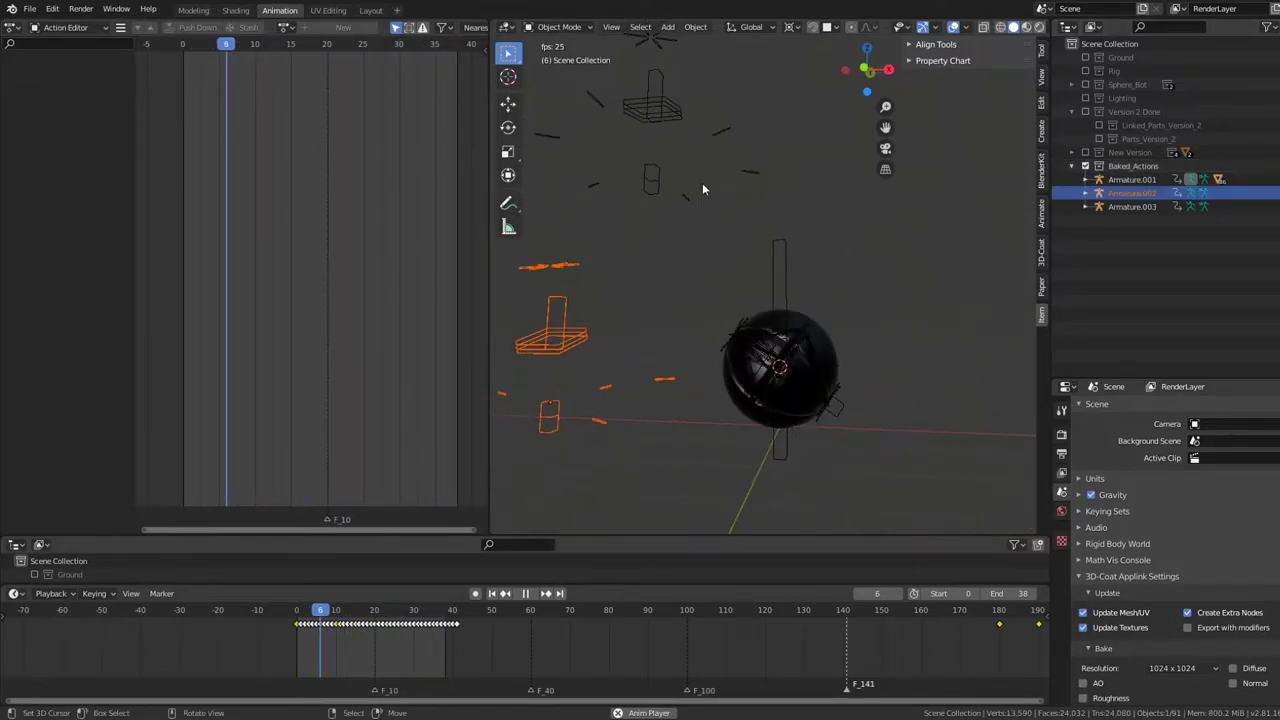
click(672, 127)
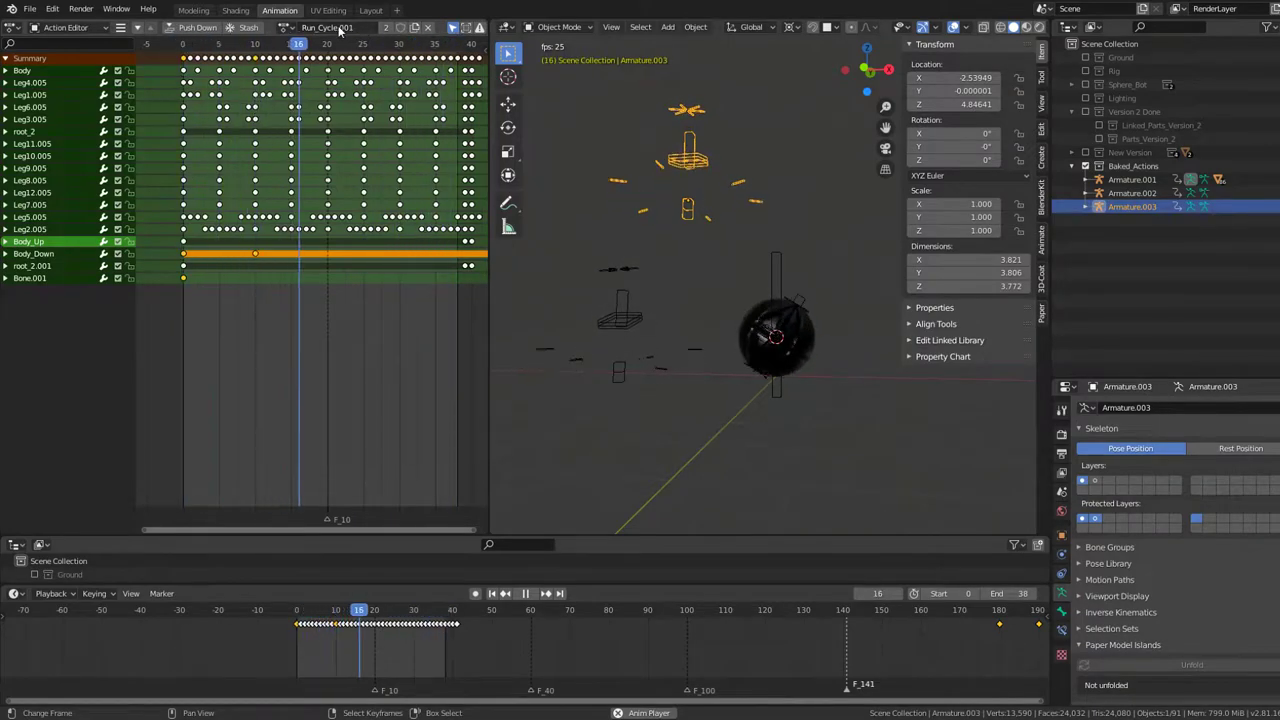
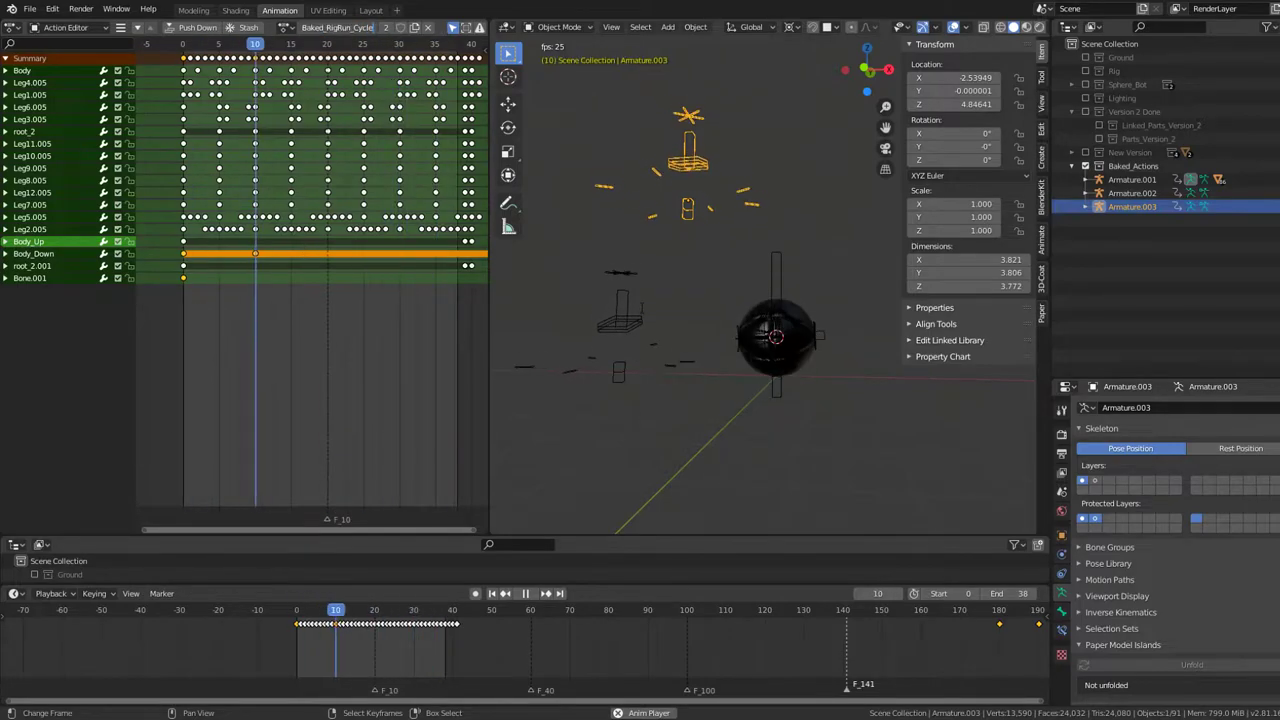
Step: Check the sphere's armature in edit mode, then reselect Armature.003 and stop playback
key(Tab)
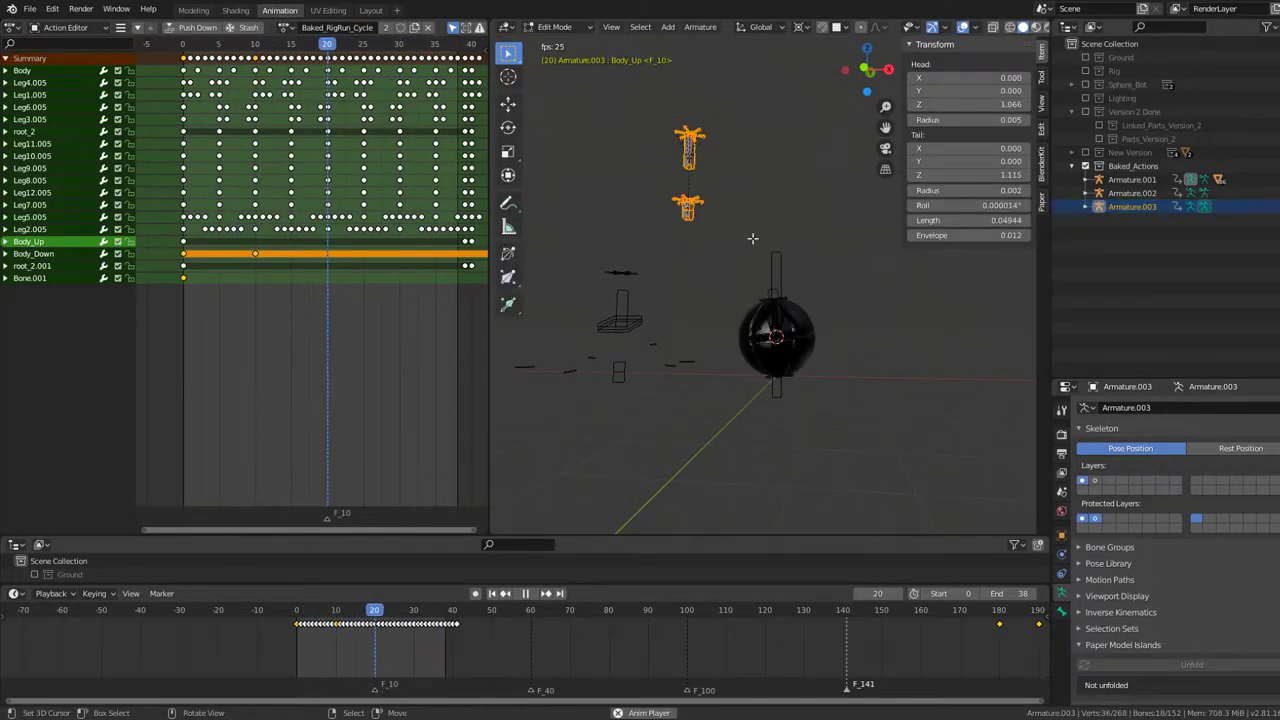
click(783, 271)
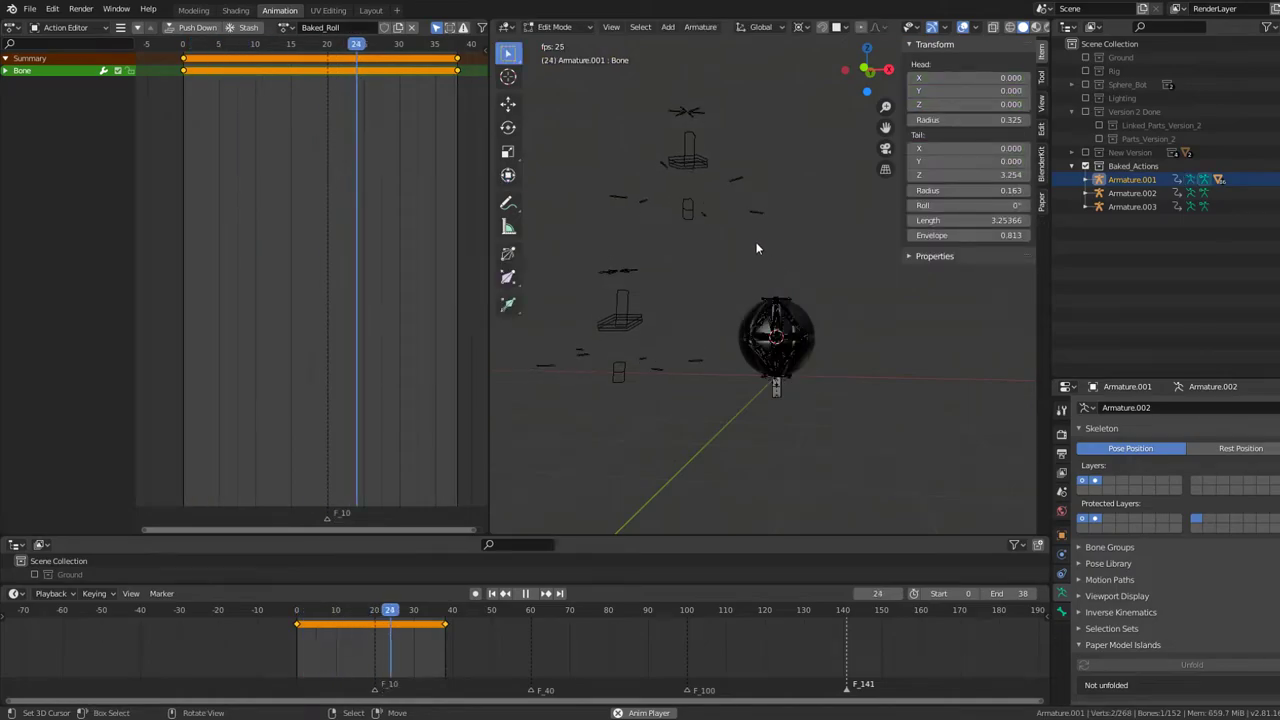
key(Tab)
click(688, 155)
key(space)
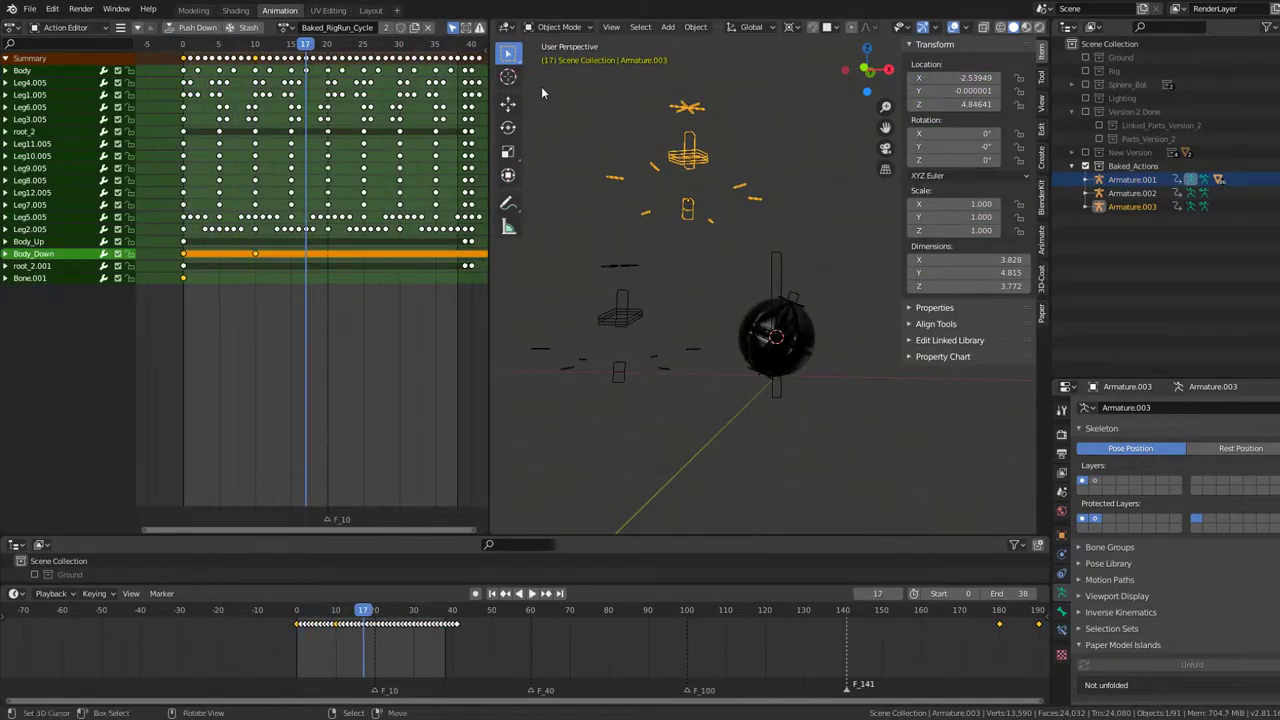
Step: Bake Armature.003's pose animation over frames 0–38 with step 2
right_click(776, 146)
click(776, 146)
text(Bake Action)
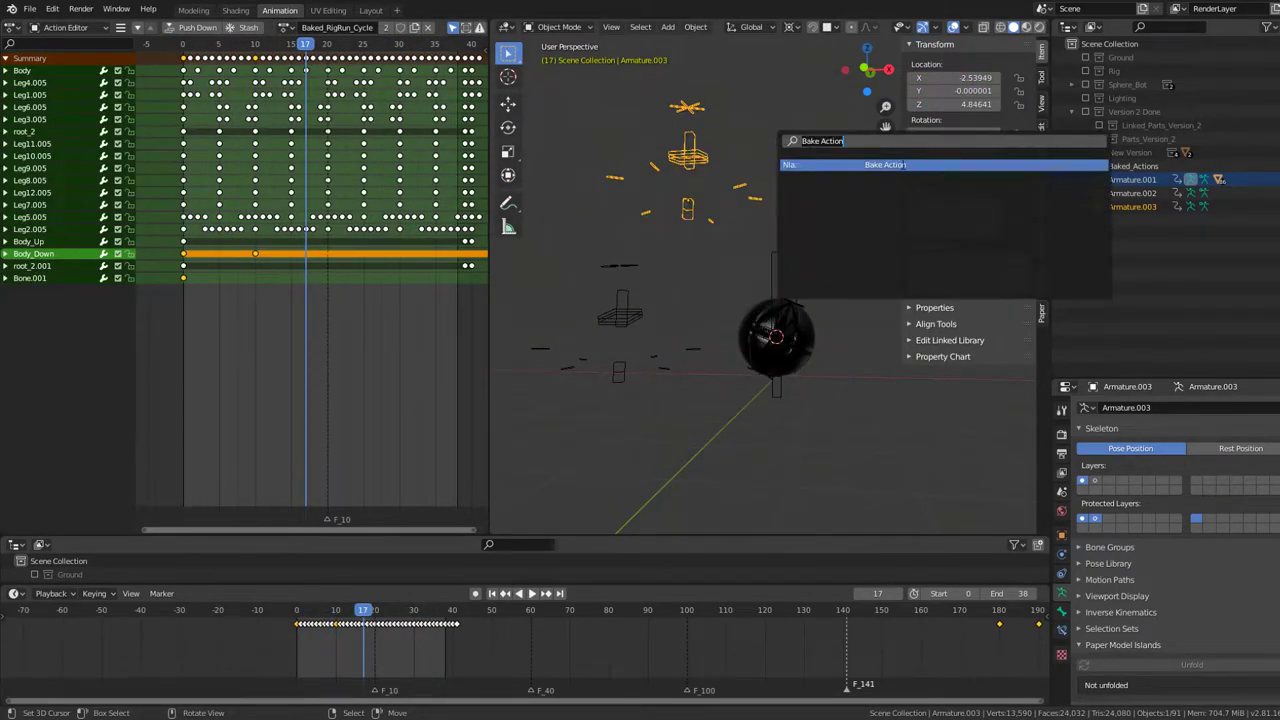
key(Return)
click(922, 309)
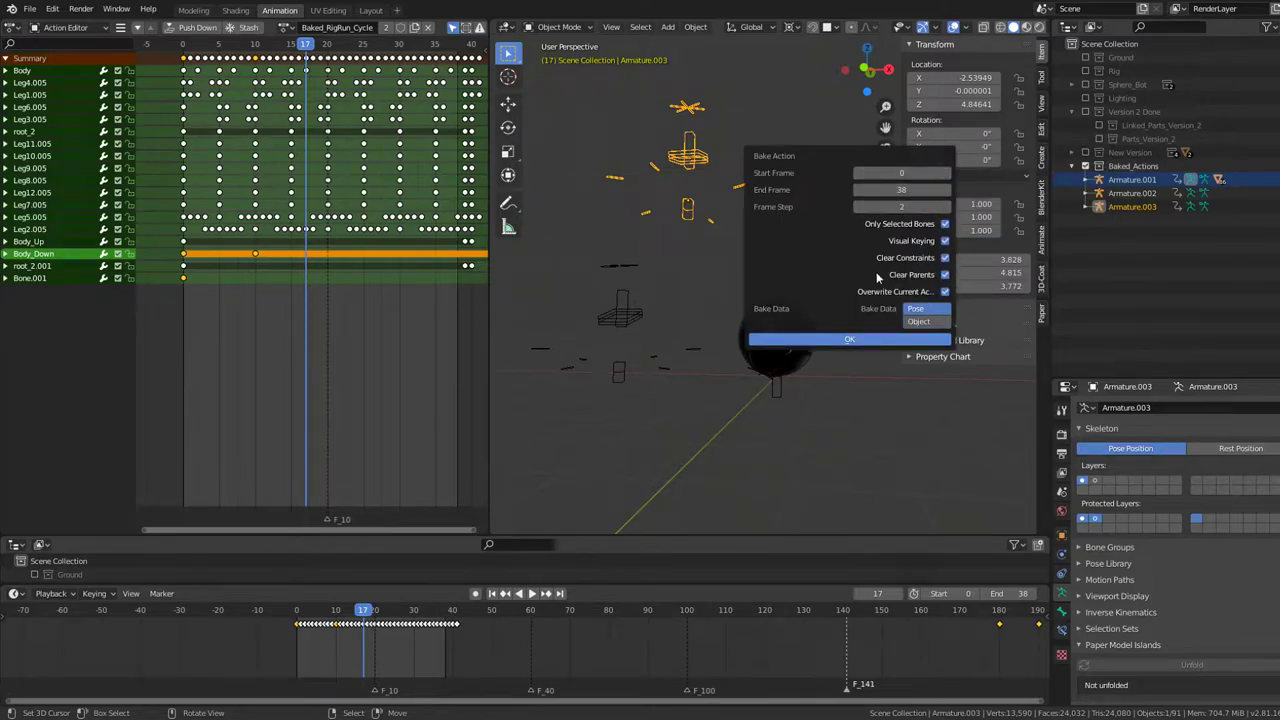
click(857, 341)
Step: Preview the baked animation, then select Armature.001 and bring up its action list
key(space)
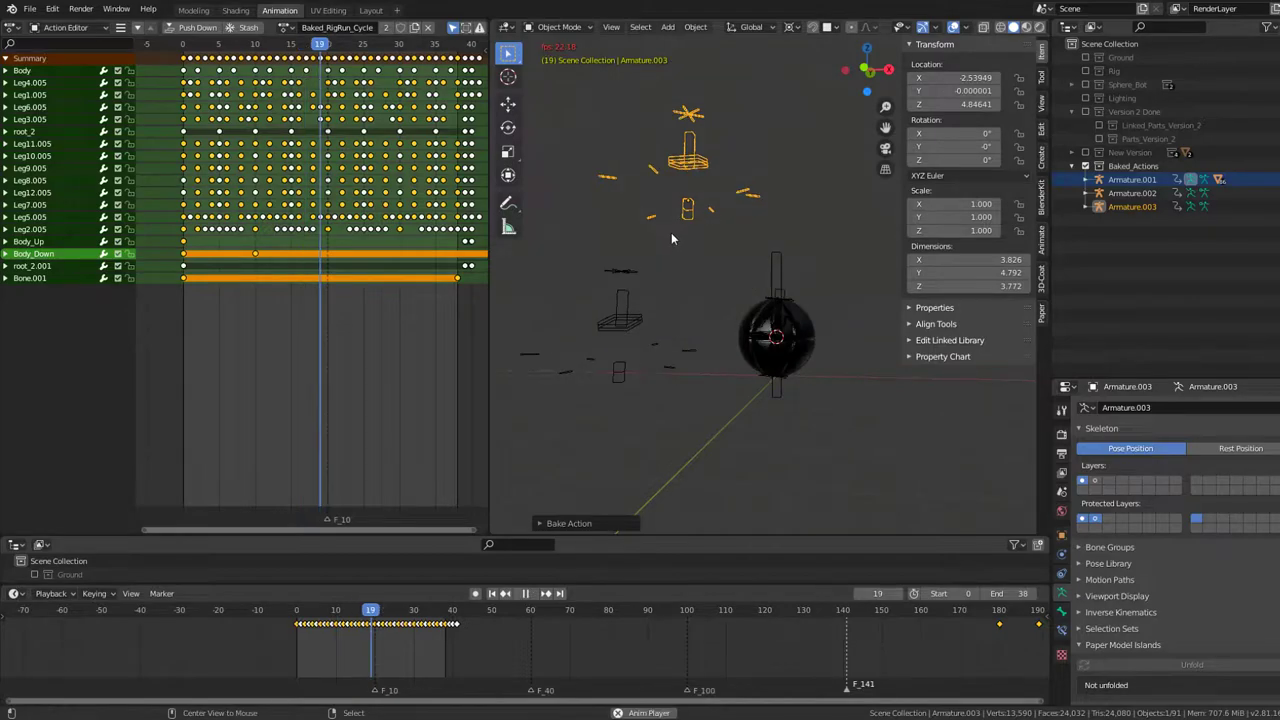
key(space)
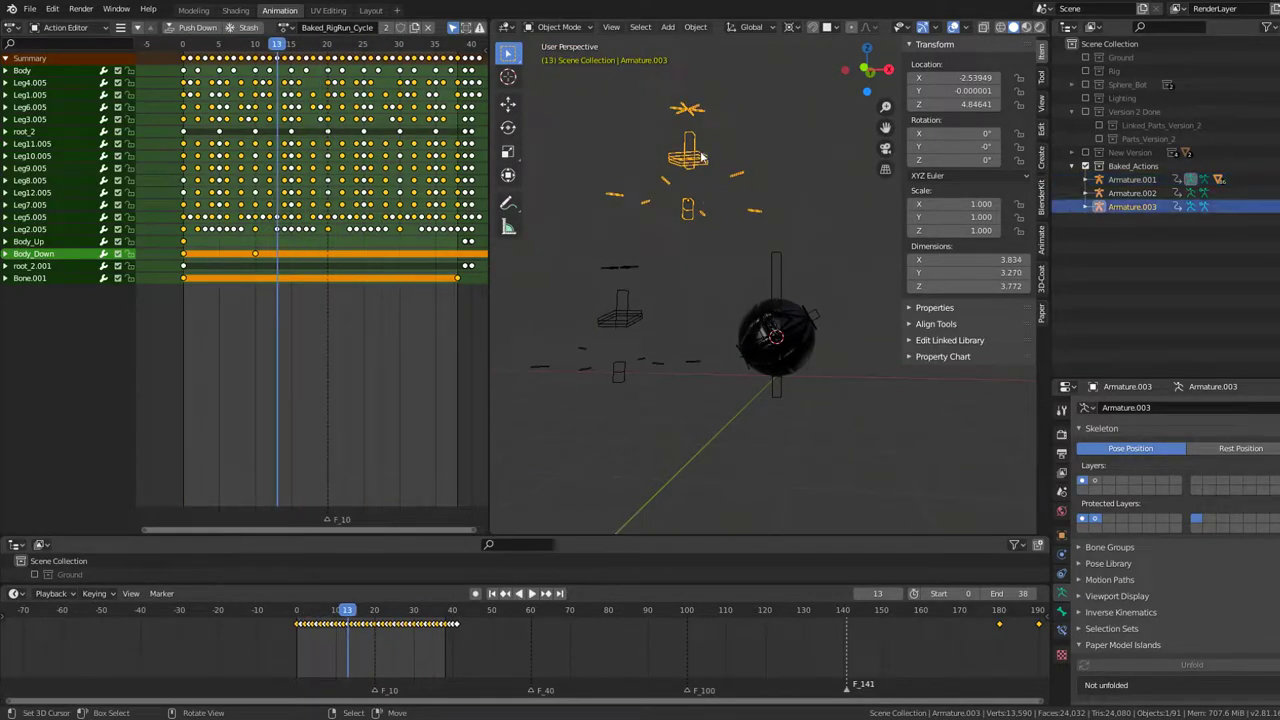
click(782, 262)
click(283, 27)
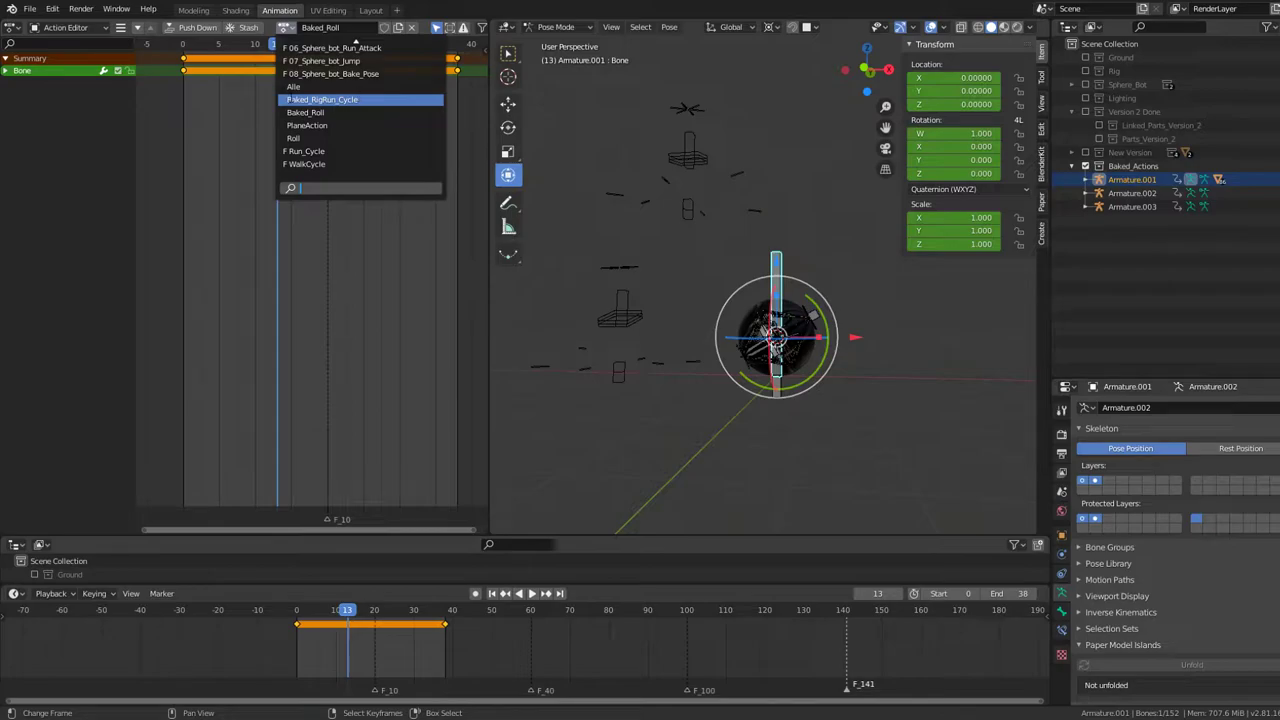
Step: Assign Baked_RigRun_Cycle to Armature.001, play it, and return to object mode
click(300, 100)
mouse_move(710, 239)
middle_down()
mouse_move(751, 270)
mouse_move(730, 188)
mouse_move(757, 229)
mouse_move(689, 242)
mouse_move(800, 310)
middle_up()
key(space)
click(800, 310)
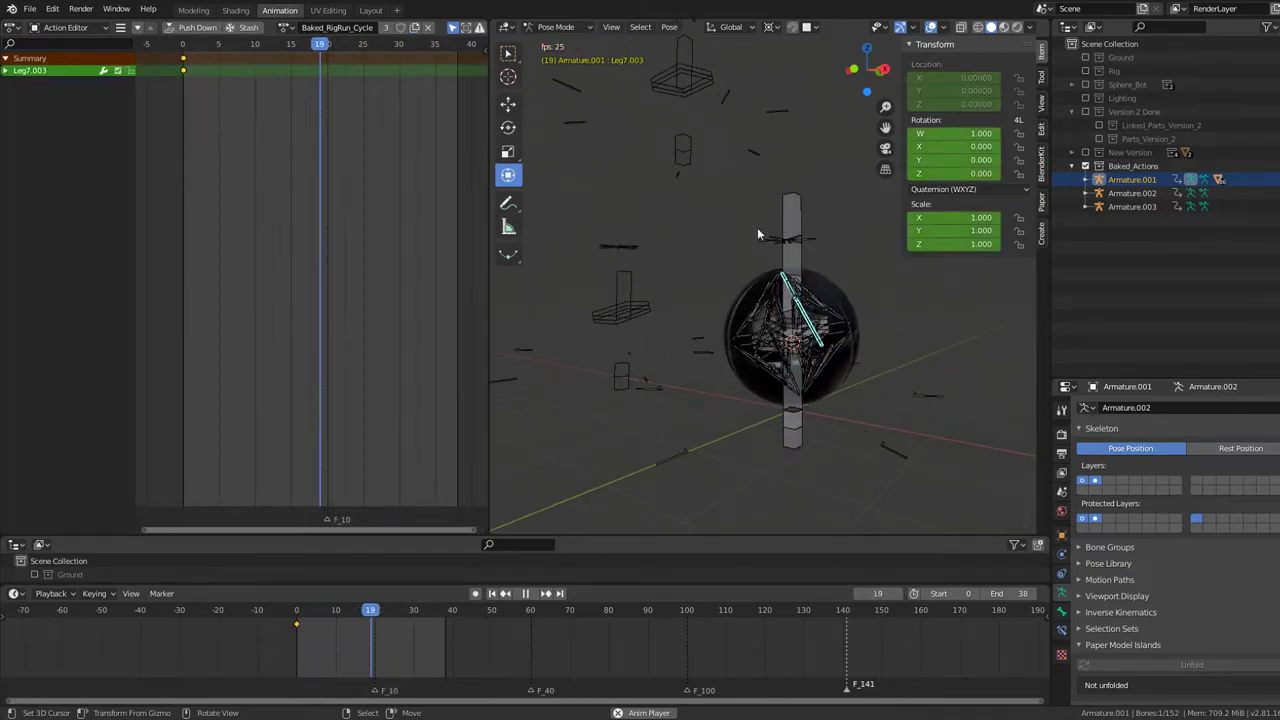
click(556, 27)
click(574, 44)
Step: Browse the action list again and close it without changing the action
middle_drag(780, 230, 846, 267)
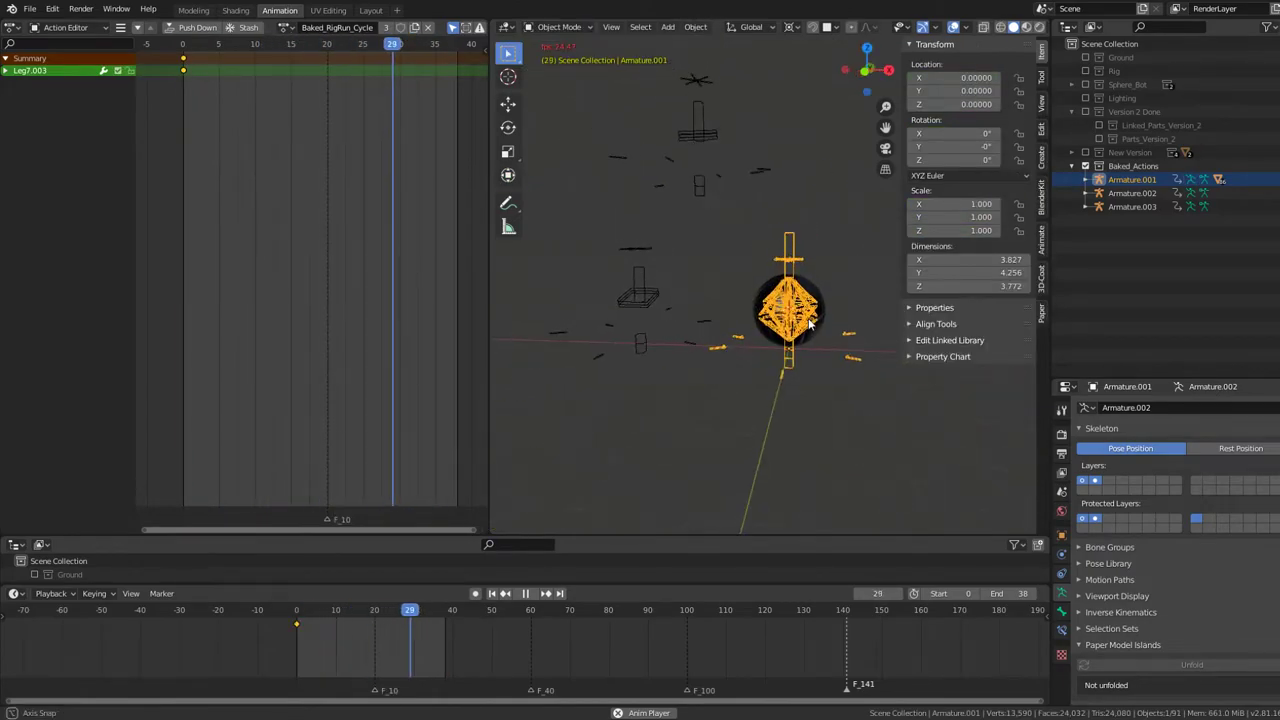
click(287, 27)
scroll(344, 160, up, 5)
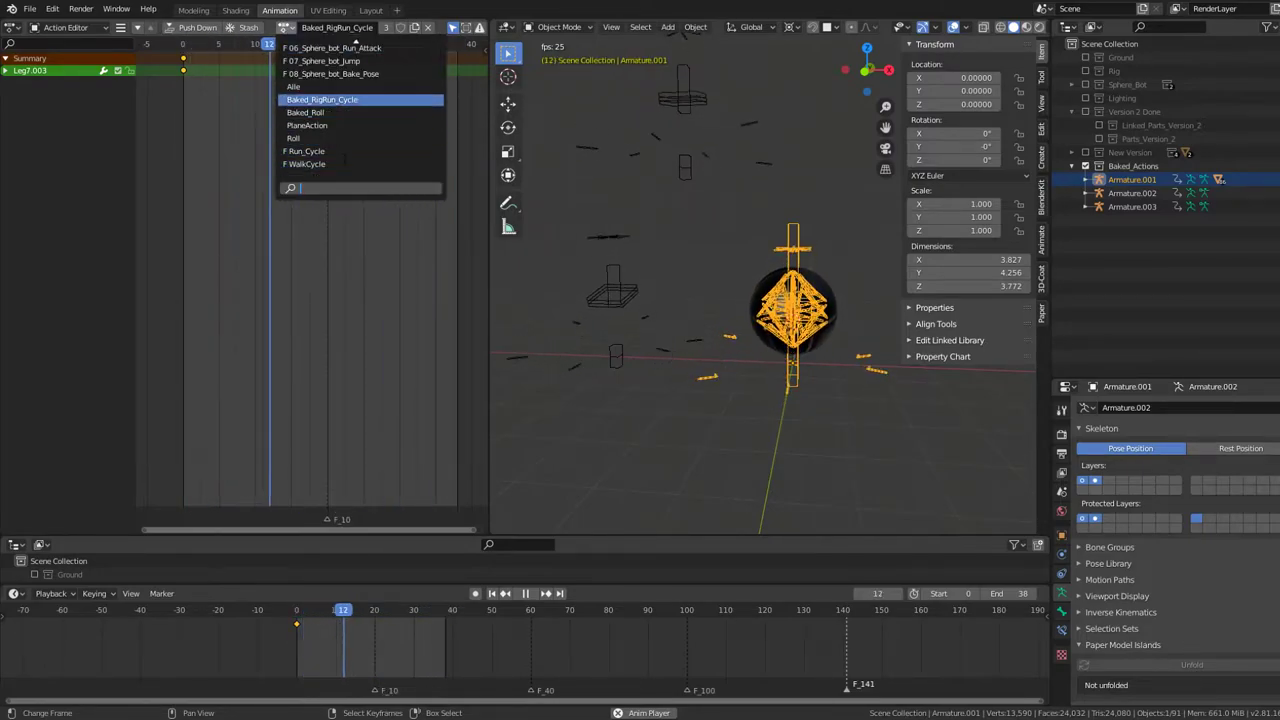
scroll(344, 160, up, 4)
scroll(344, 160, up, 3)
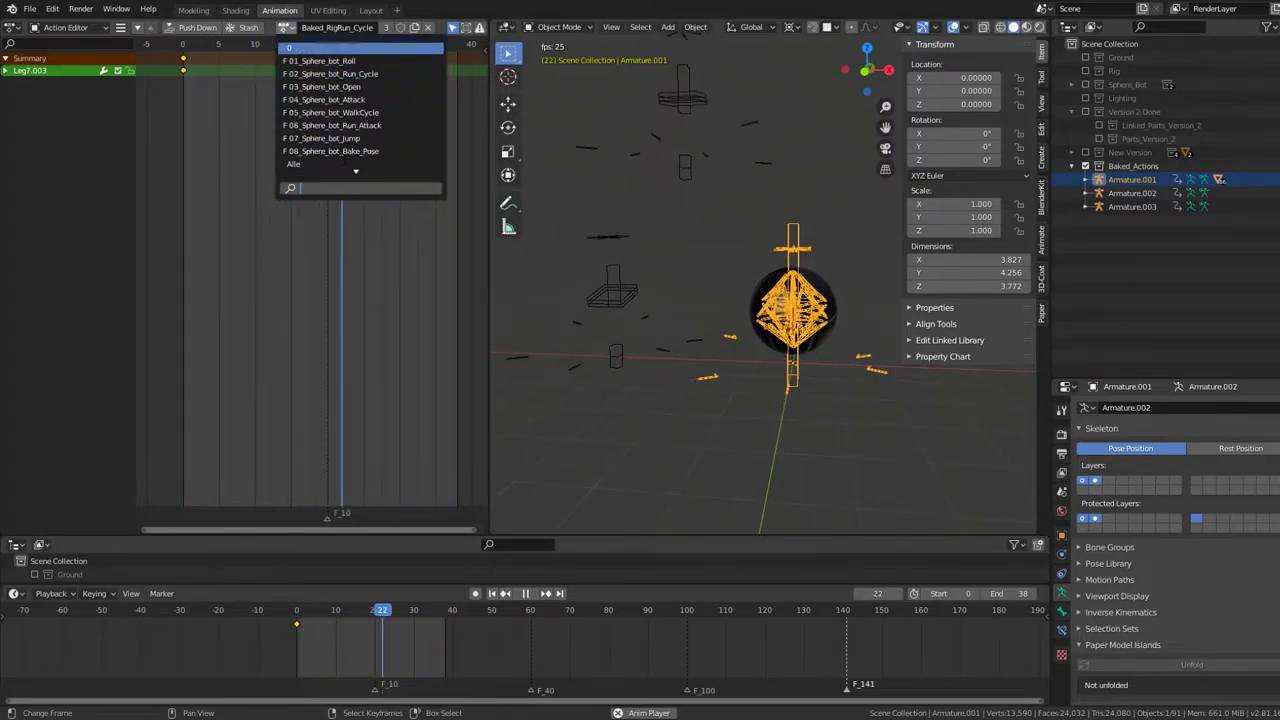
scroll(344, 160, down, 7)
scroll(344, 160, down, 2)
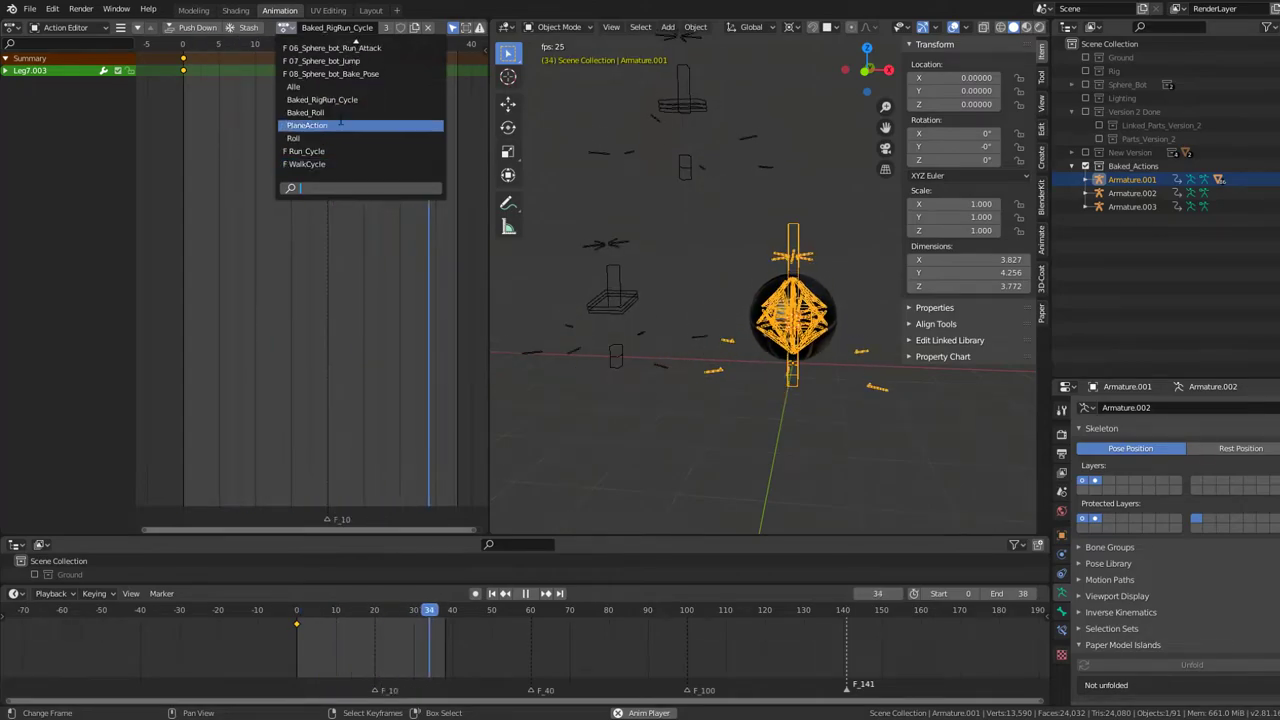
click(338, 102)
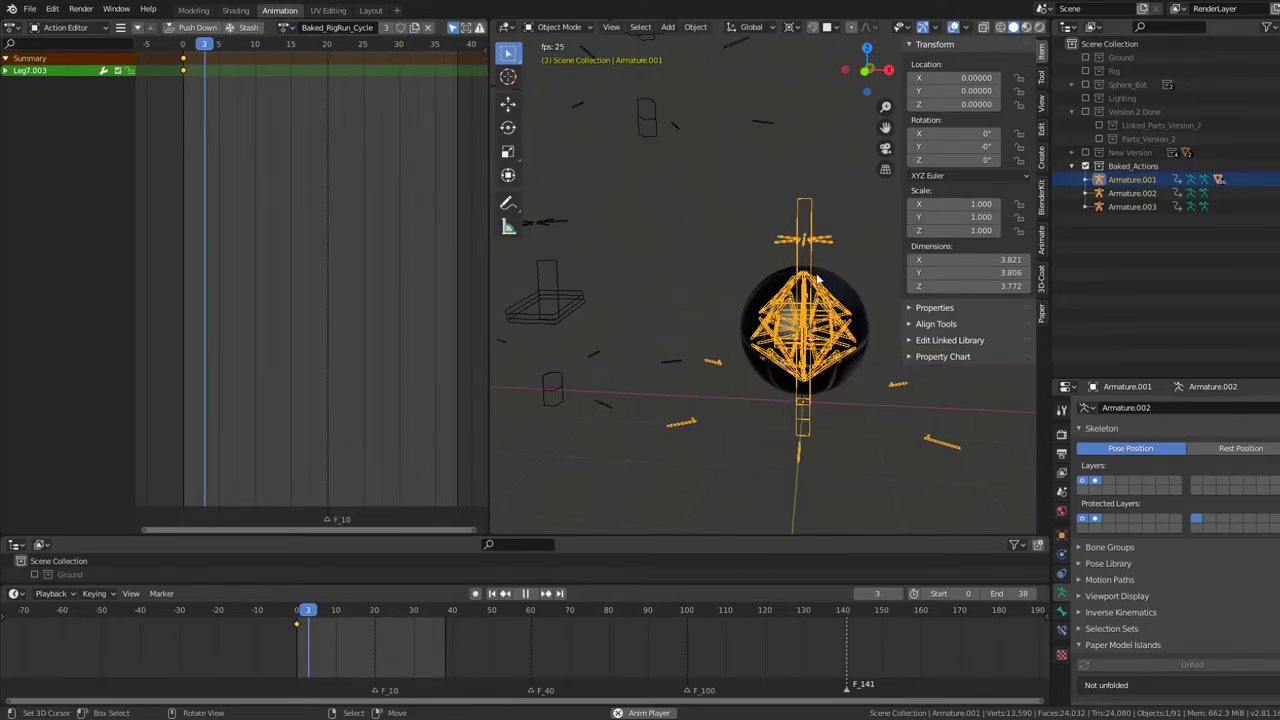
mouse_move(640, 230)
middle_down()
mouse_move(677, 256)
mouse_move(786, 238)
middle_up()
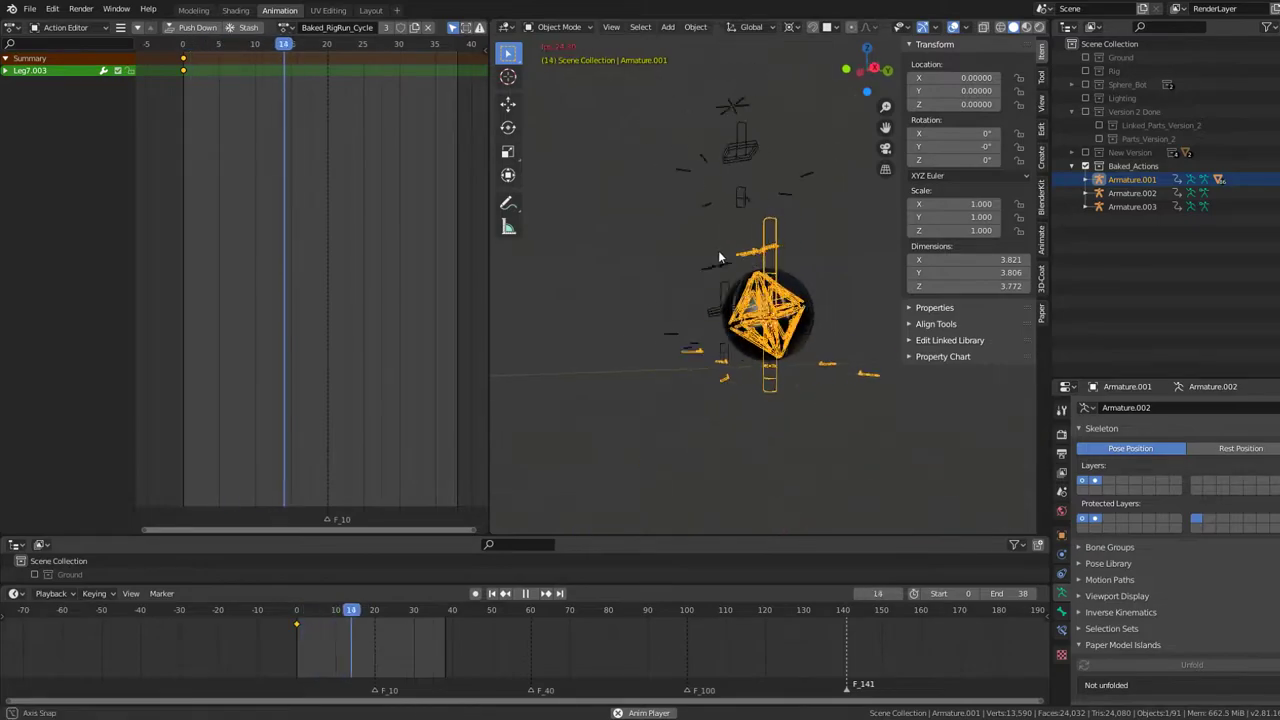
Step: Switch Armature.003 to Baked_Roll, then back to Baked_RigRun_Cycle
click(694, 125)
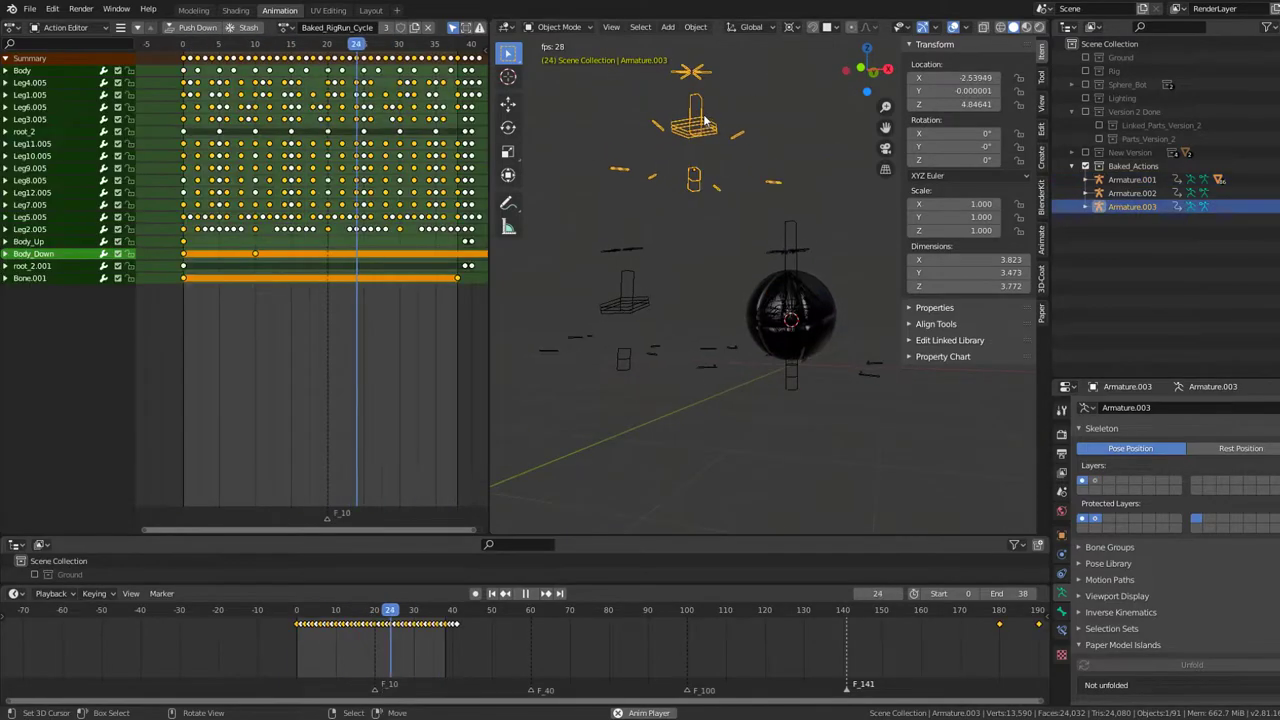
click(287, 27)
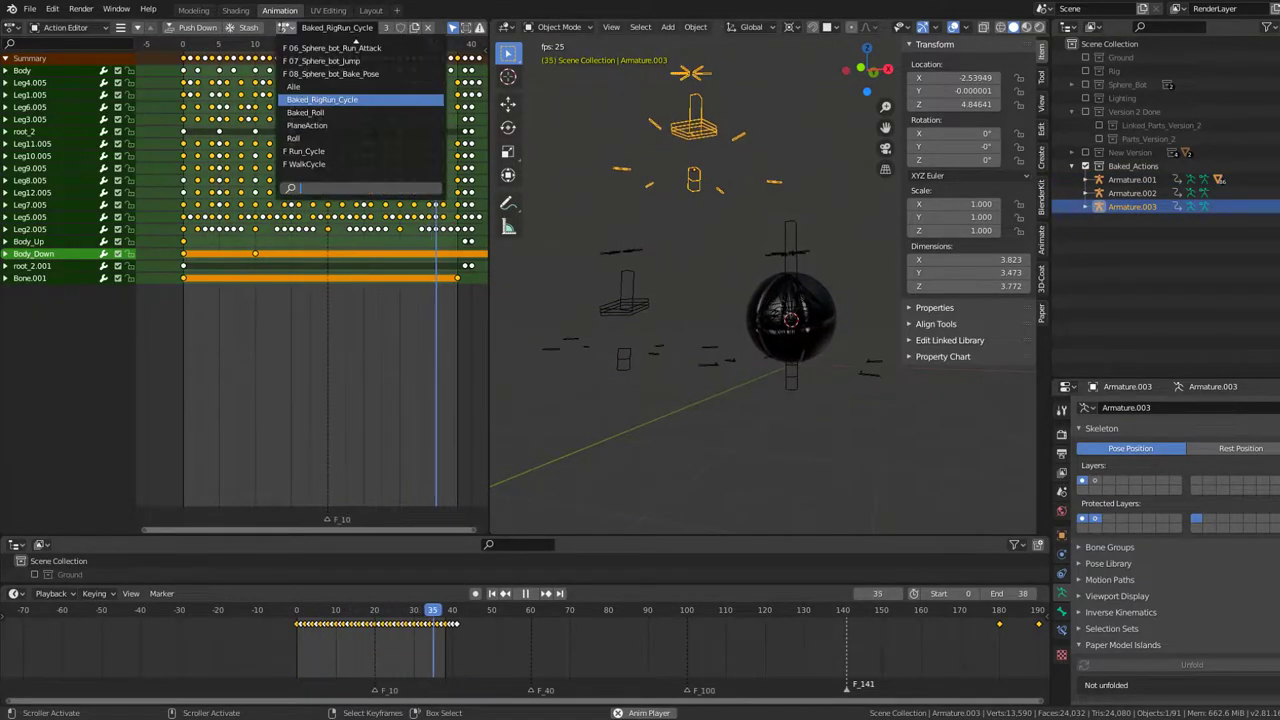
click(321, 113)
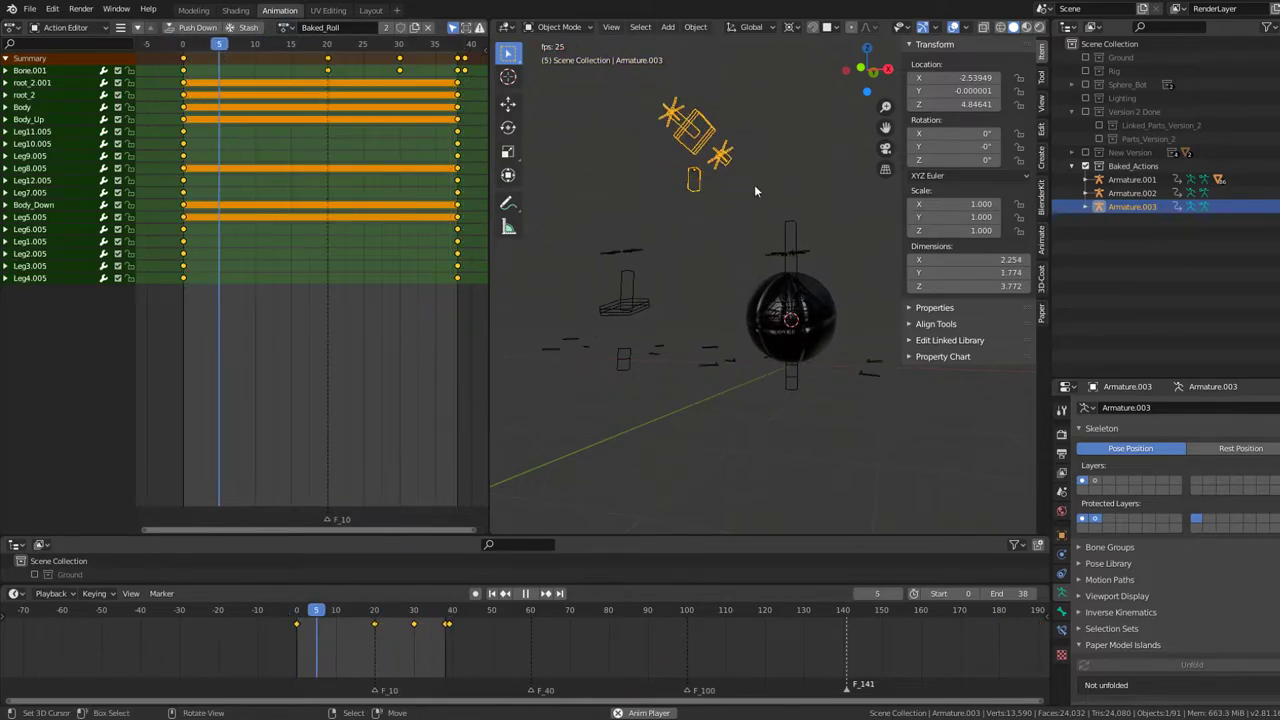
click(287, 27)
click(321, 99)
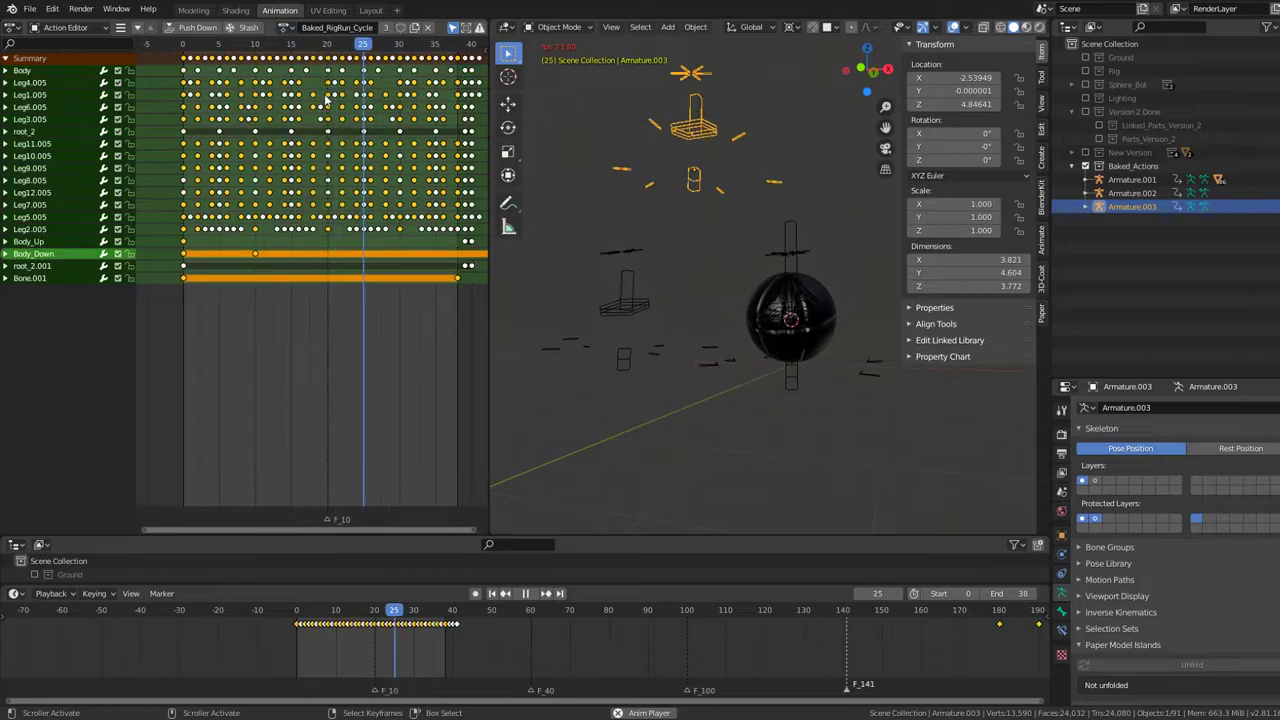
Step: Link Armature.003's armature data to Armature.001 with Ctrl+L Link Object Data
click(822, 280)
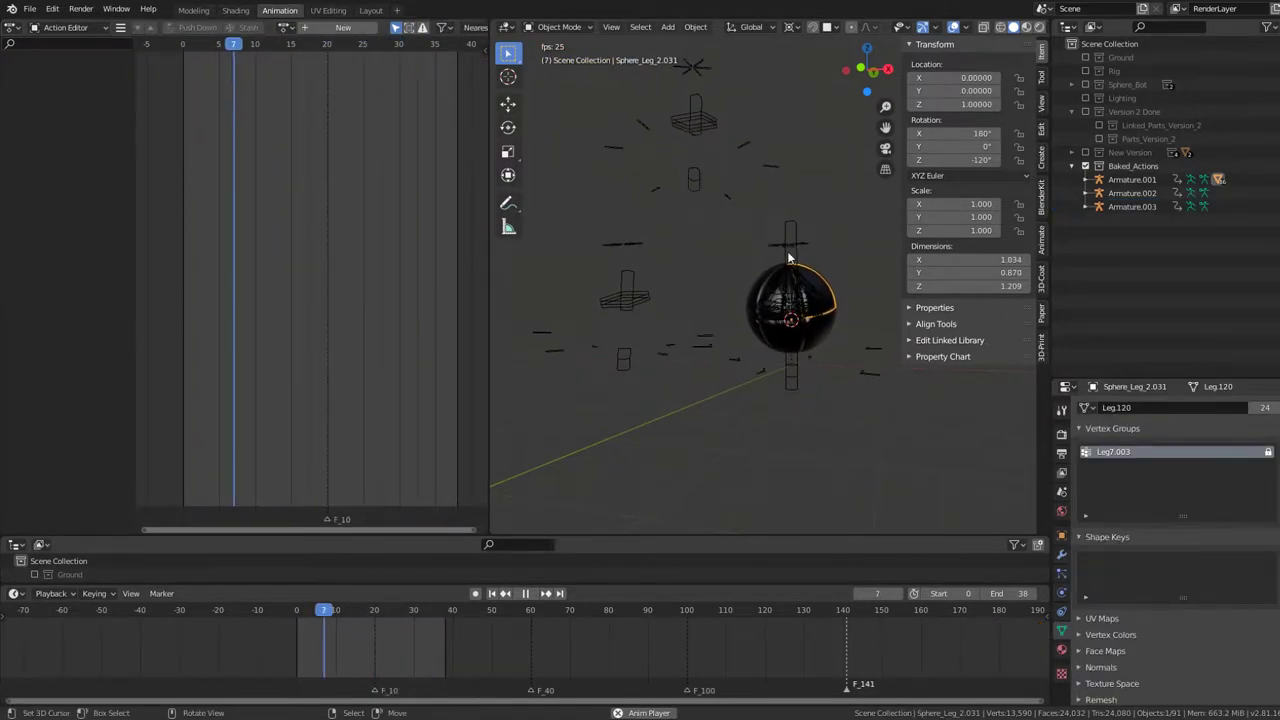
click(787, 251)
shift+click(694, 140)
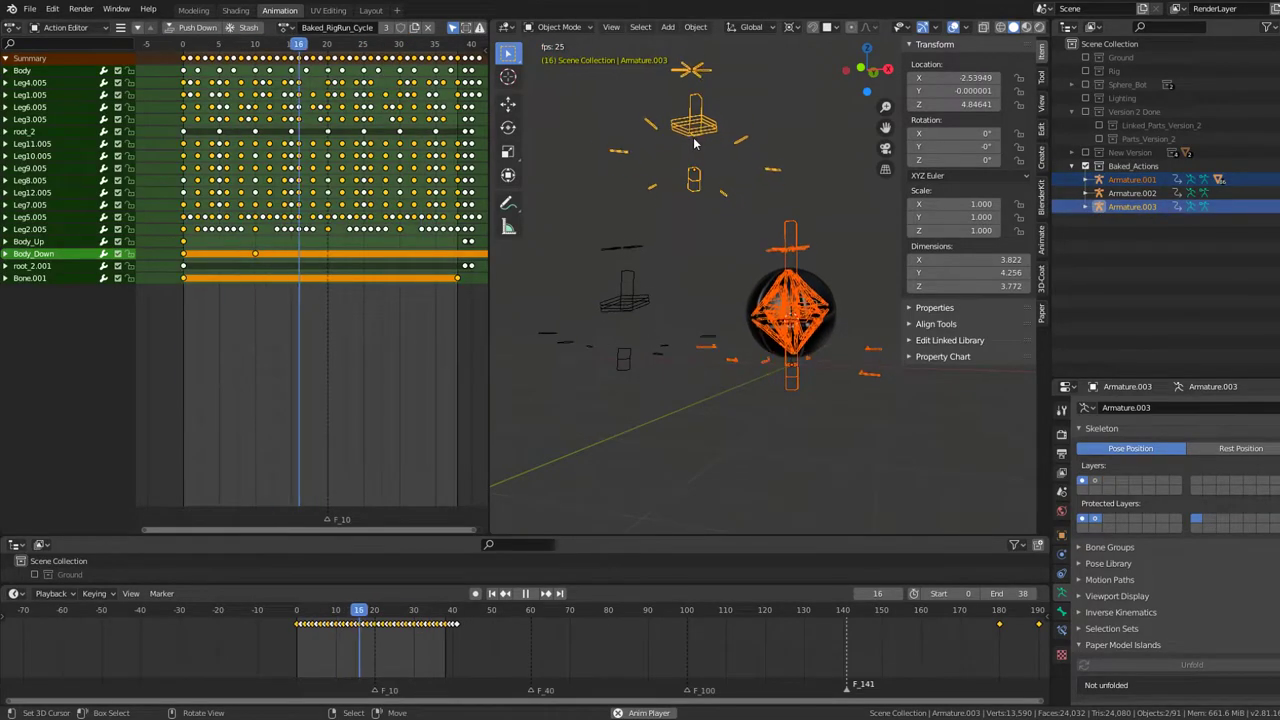
key(ctrl+l)
click(683, 157)
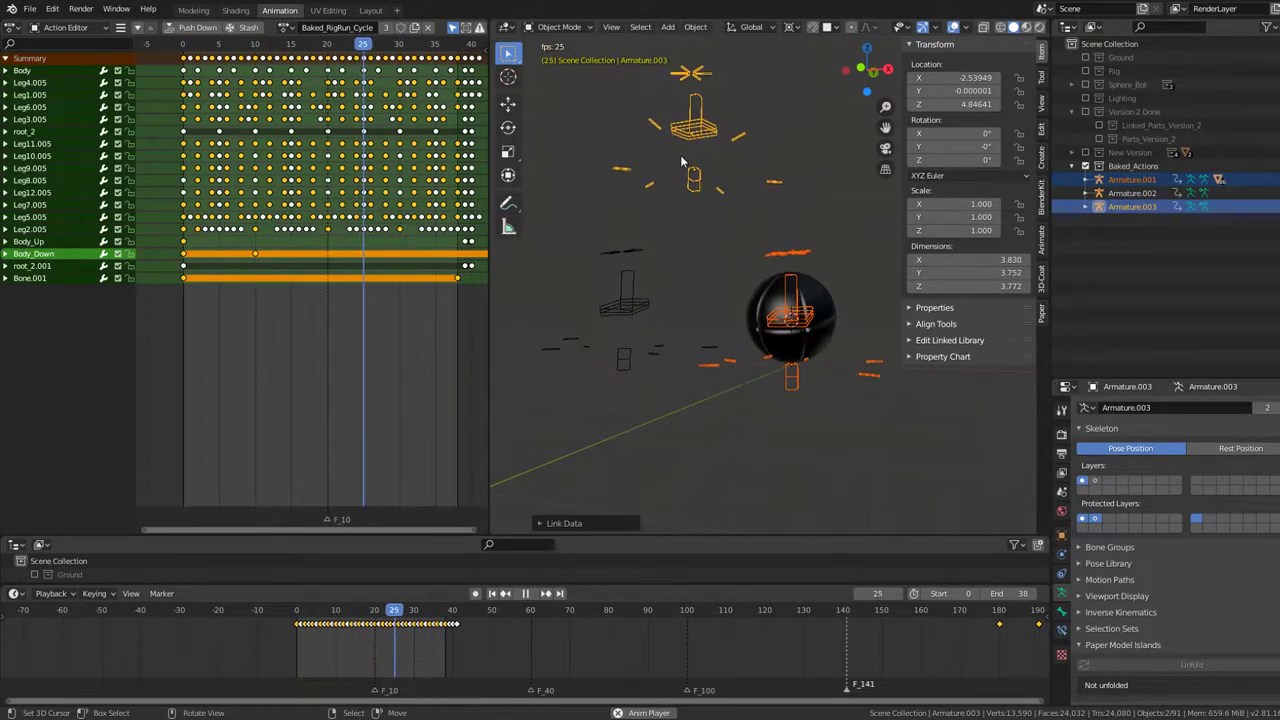
mouse_move(680, 154)
middle_down()
mouse_move(653, 263)
mouse_move(813, 219)
middle_up()
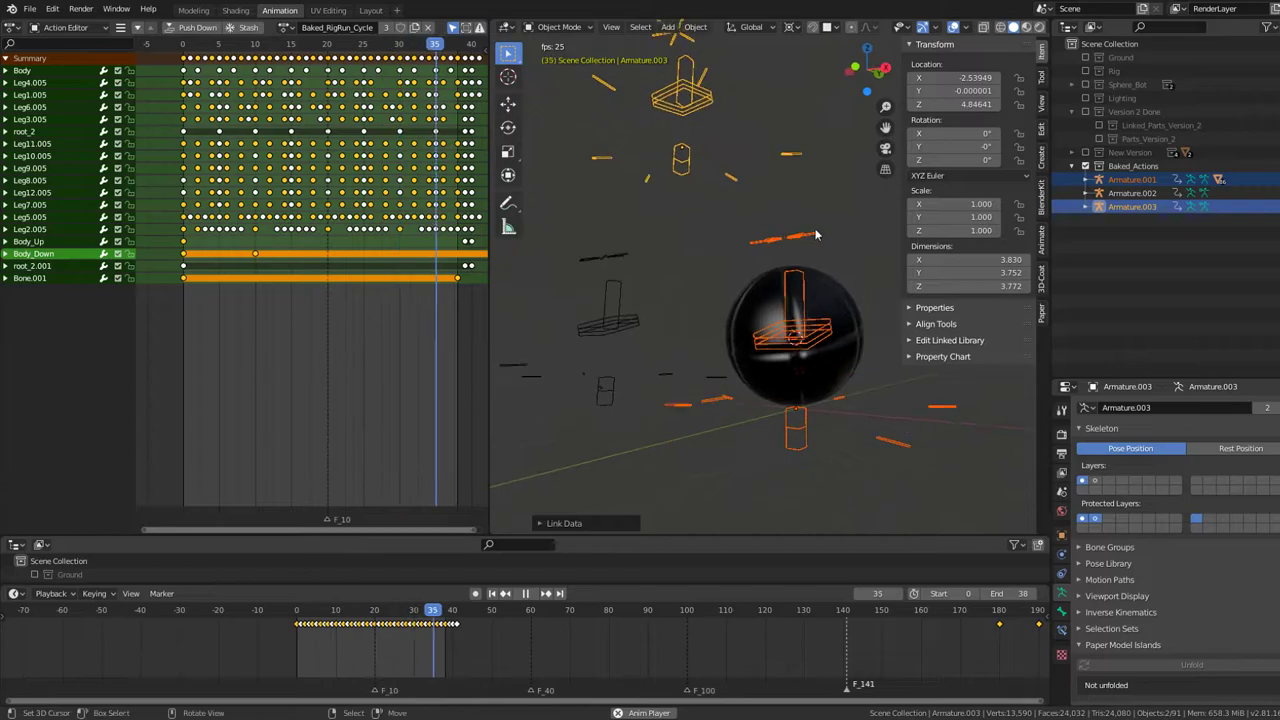
Step: Check the pose in edit mode at frames 1 and 25, play, then select Armature.002
key(Tab)
key(Tab)
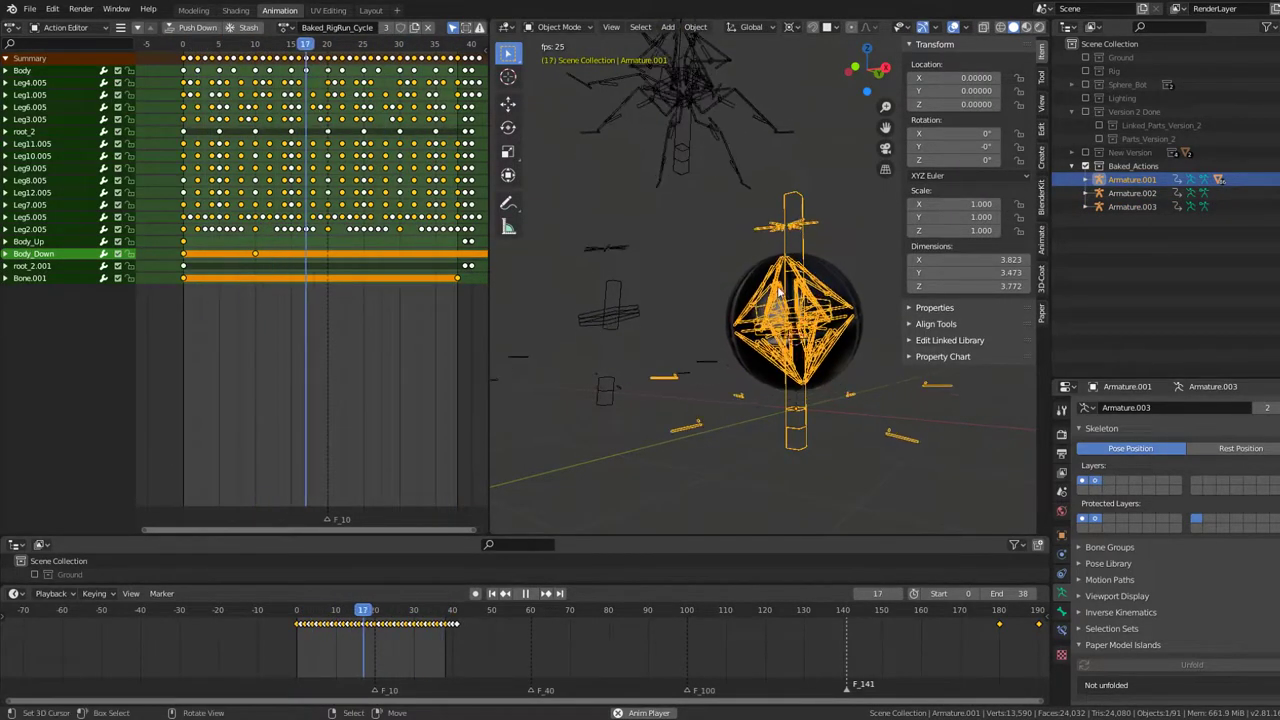
key(space)
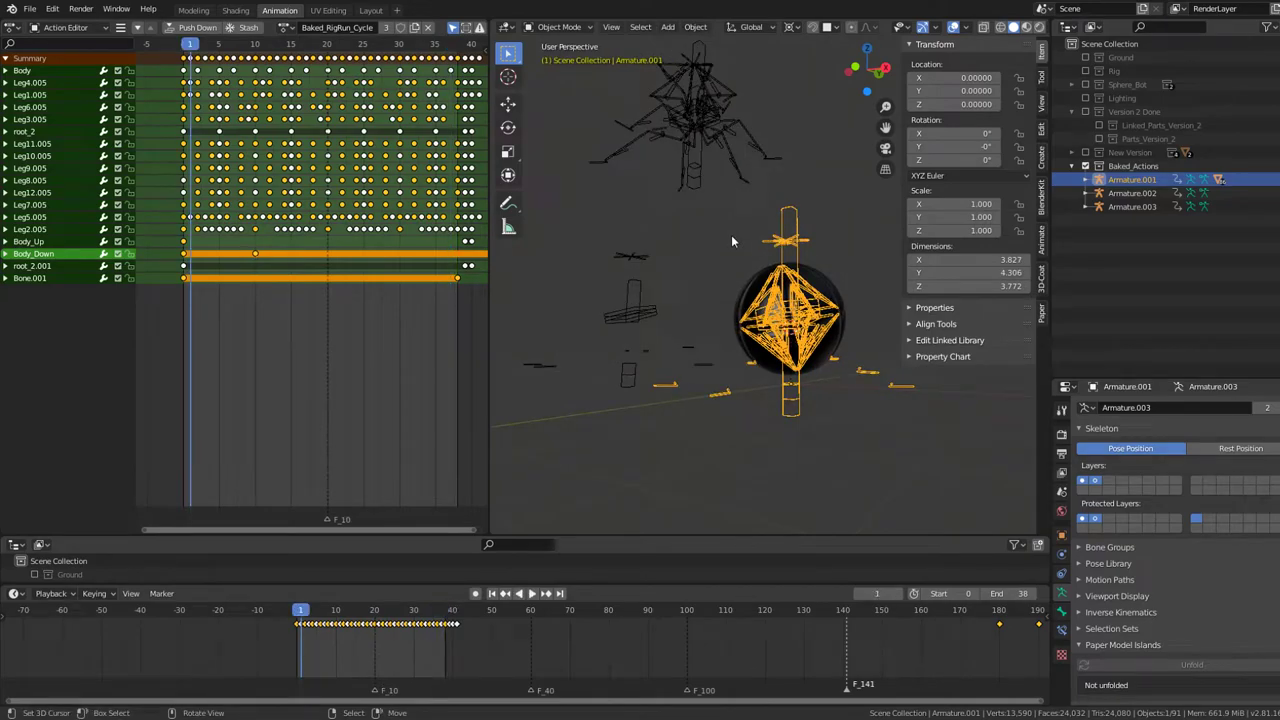
key(space)
key(space)
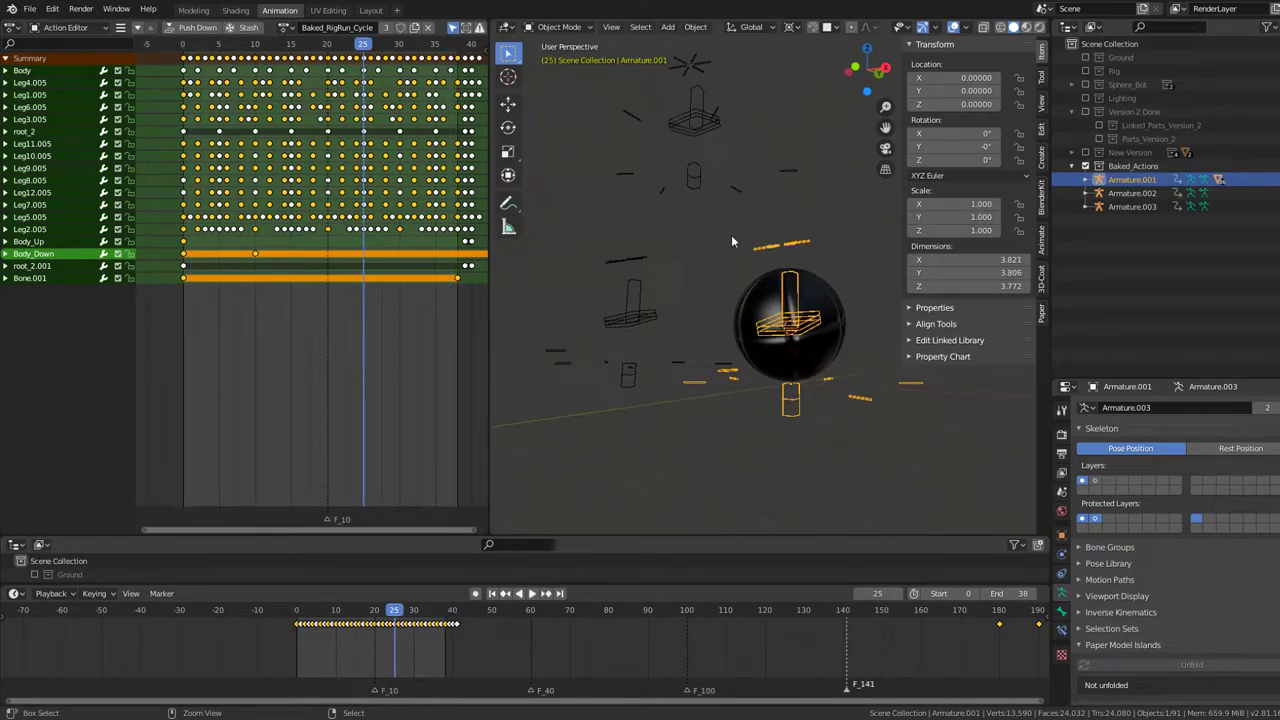
key(shift+Left)
key(Tab)
key(Tab)
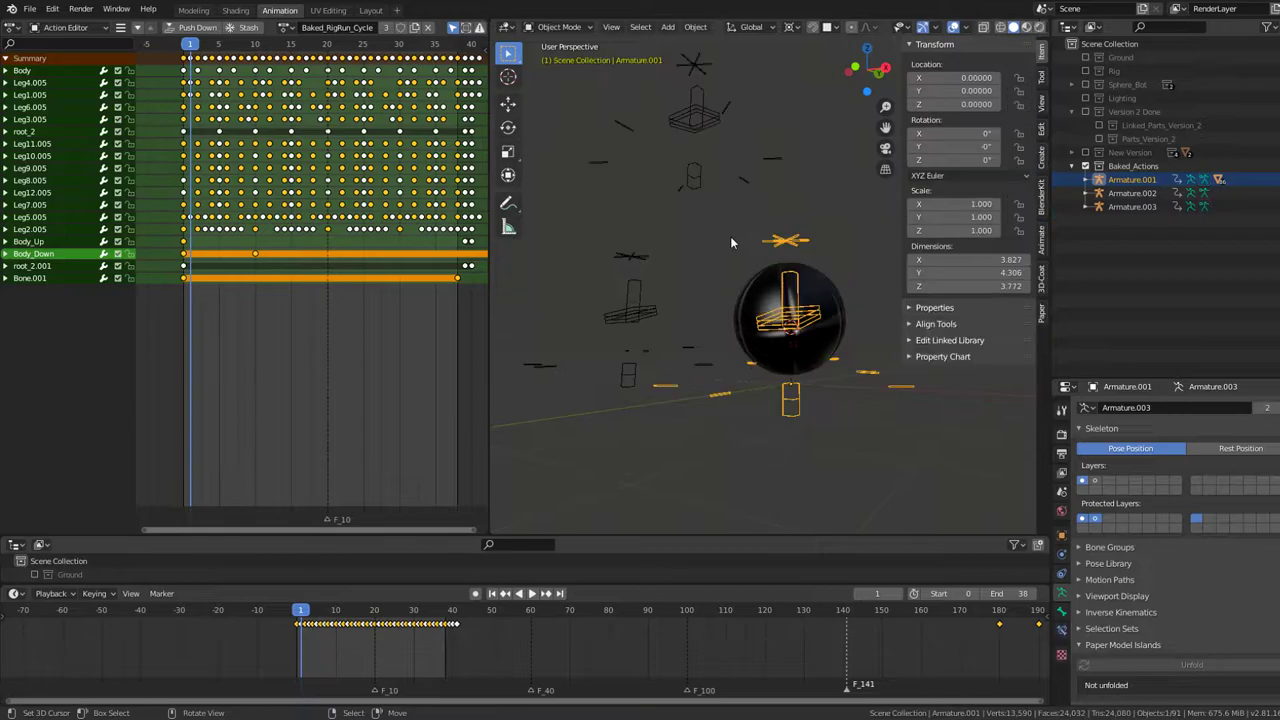
key(space)
click(656, 313)
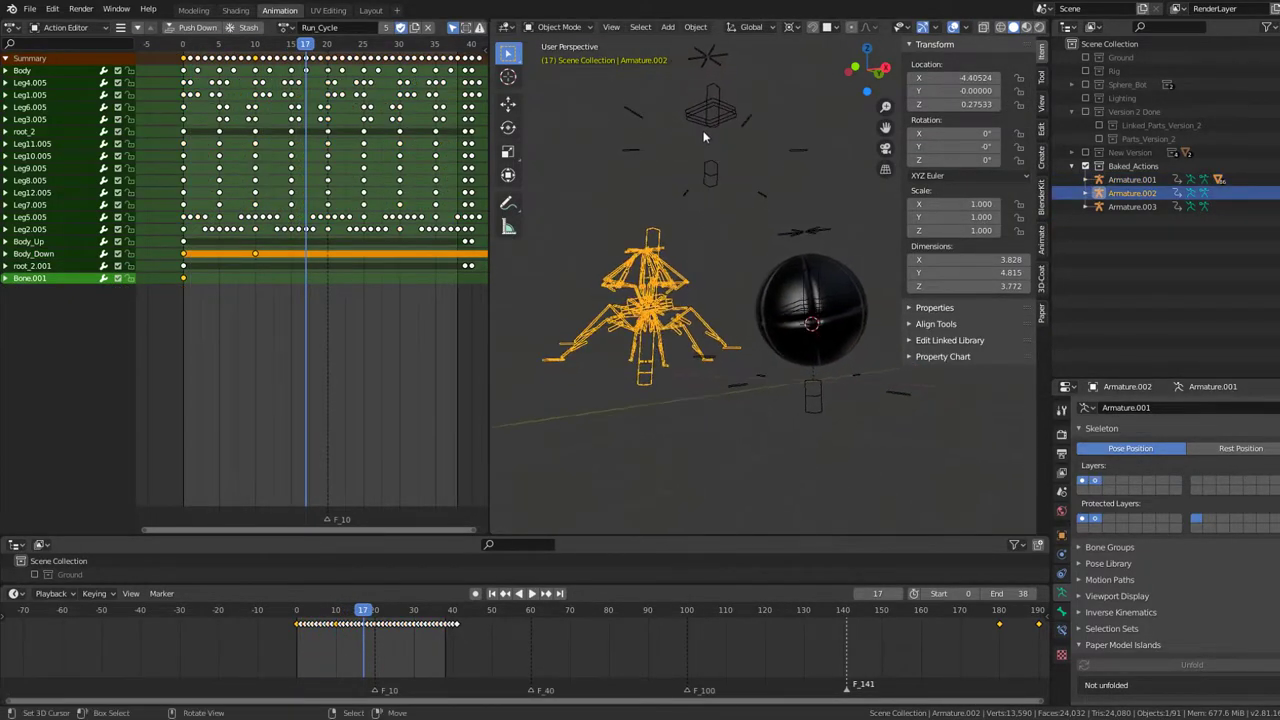
Step: Delete the old Armature.003 and duplicate Armature.002 upward in its place
click(1132, 206)
key(Delete)
click(631, 292)
key(shift+d)
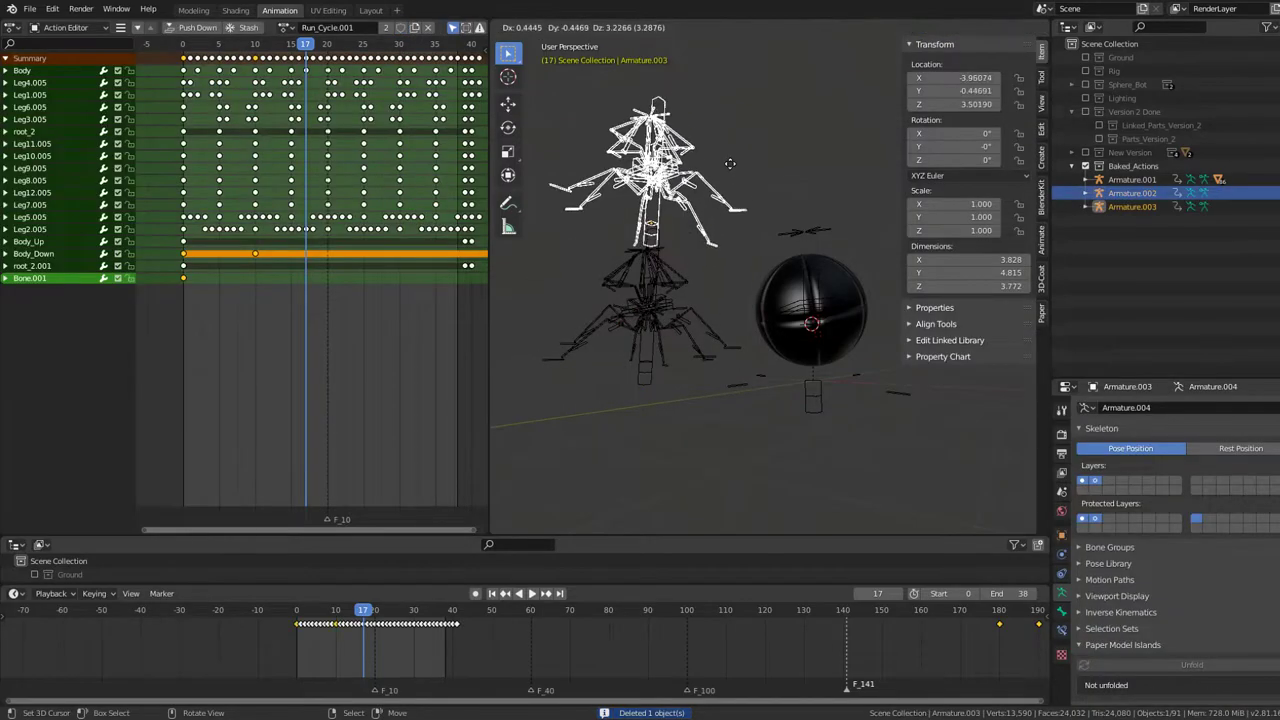
click(734, 146)
mouse_move(716, 200)
middle_down()
mouse_move(772, 265)
mouse_move(770, 310)
middle_up()
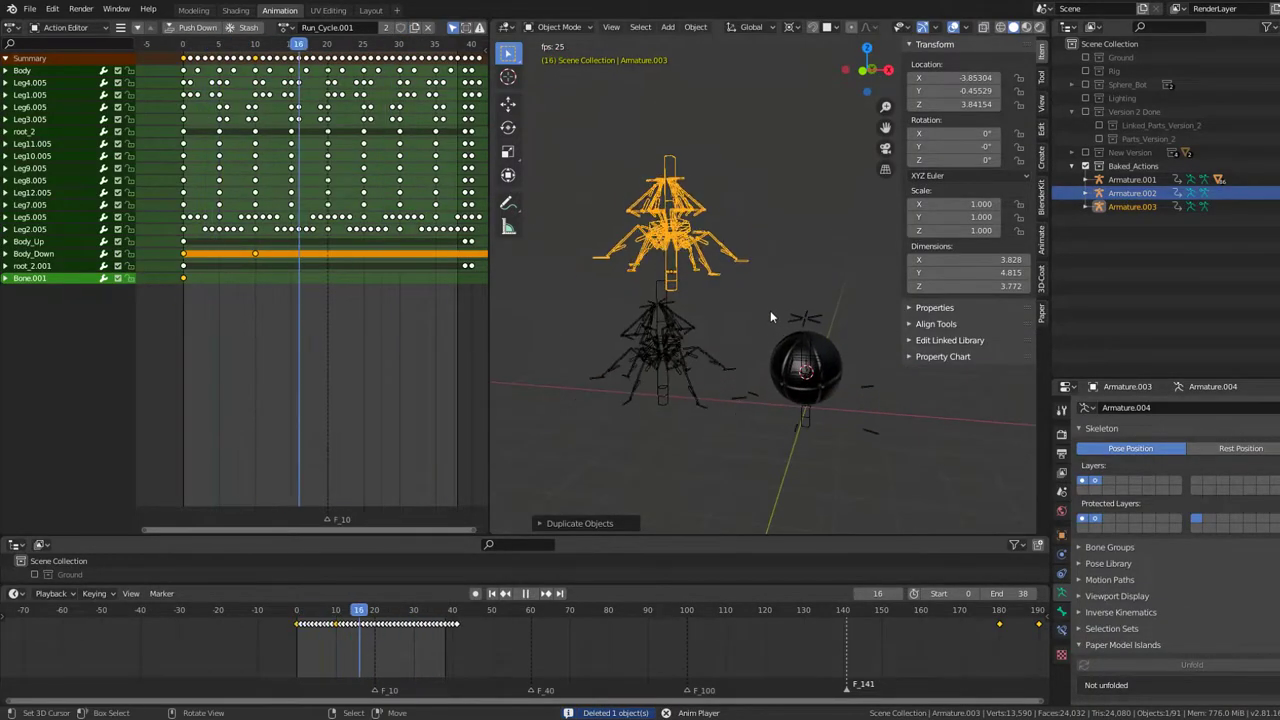
Step: Bake the duplicate's Pose animation over frames 0–38 at step 2
right_click(767, 226)
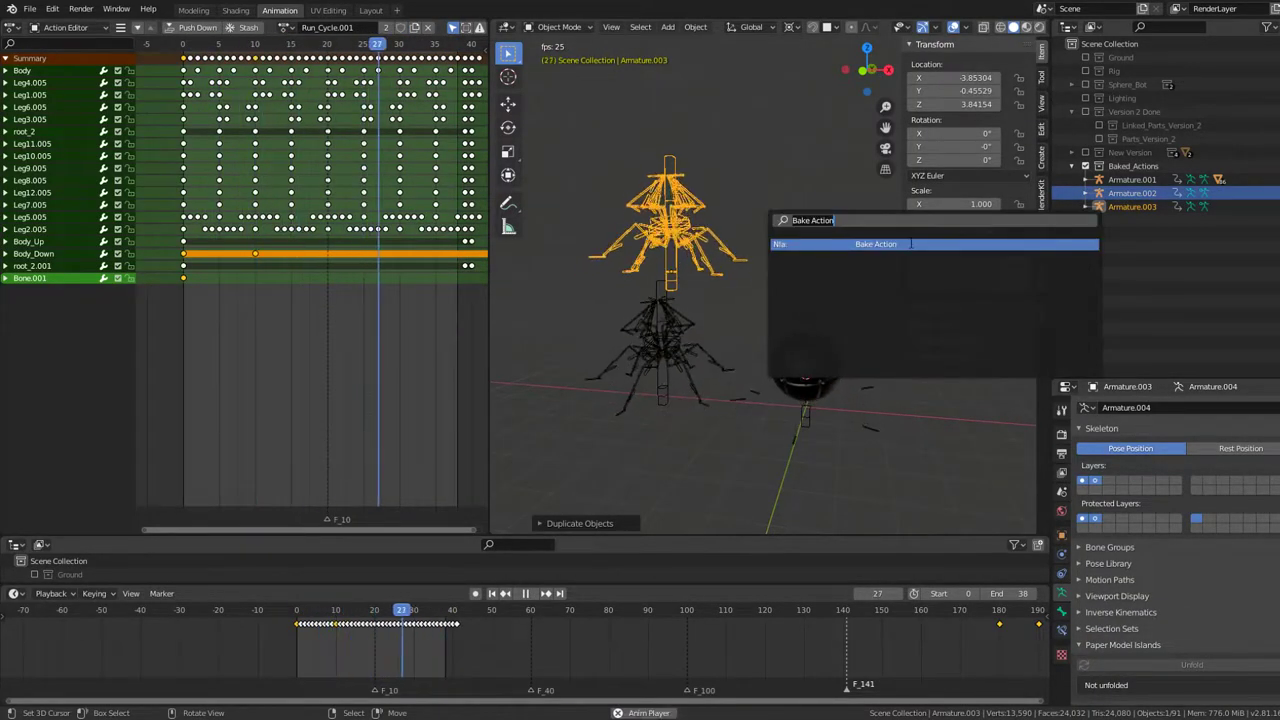
click(911, 244)
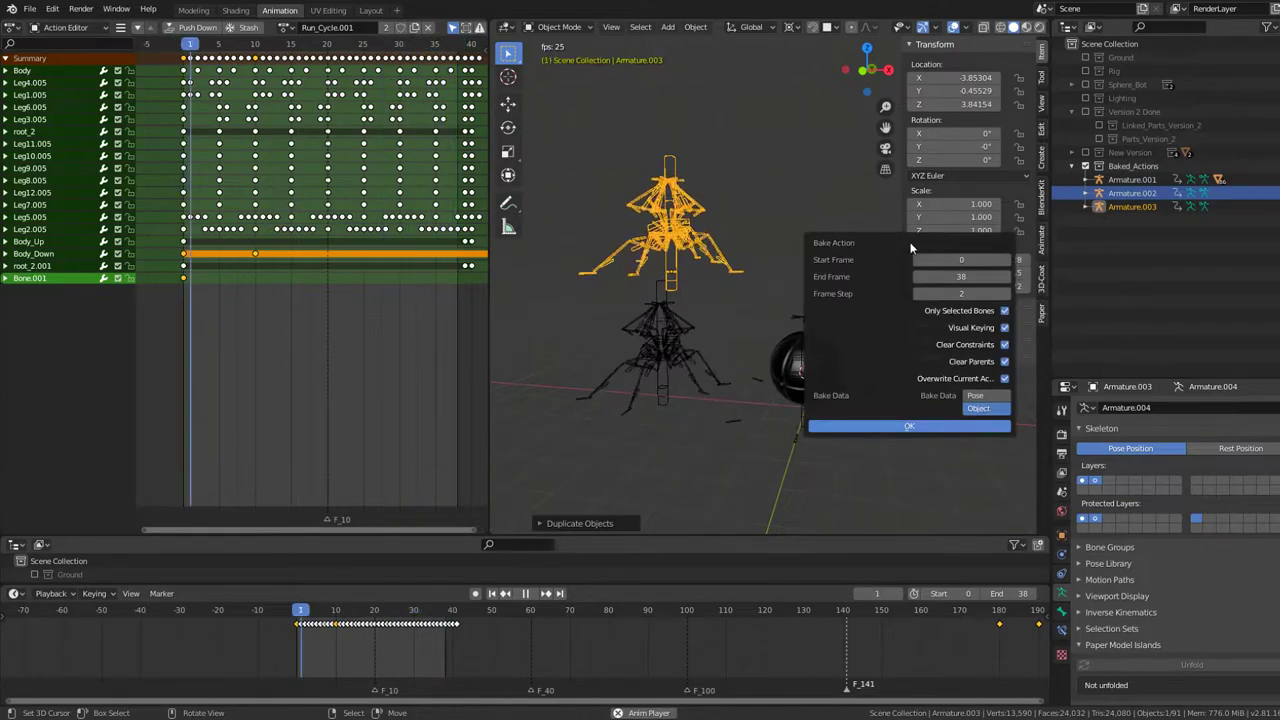
click(983, 399)
click(931, 427)
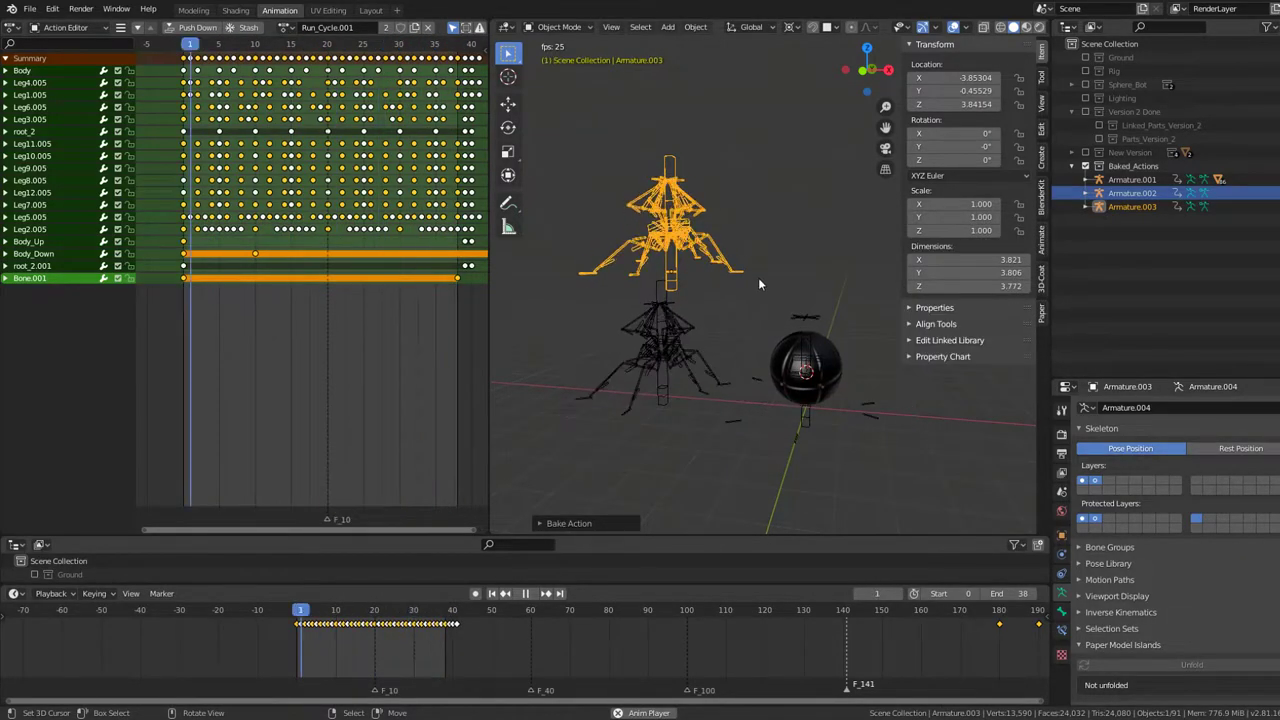
Step: Link the upper rig's armature data to the sphere rig
click(803, 311)
shift+click(715, 262)
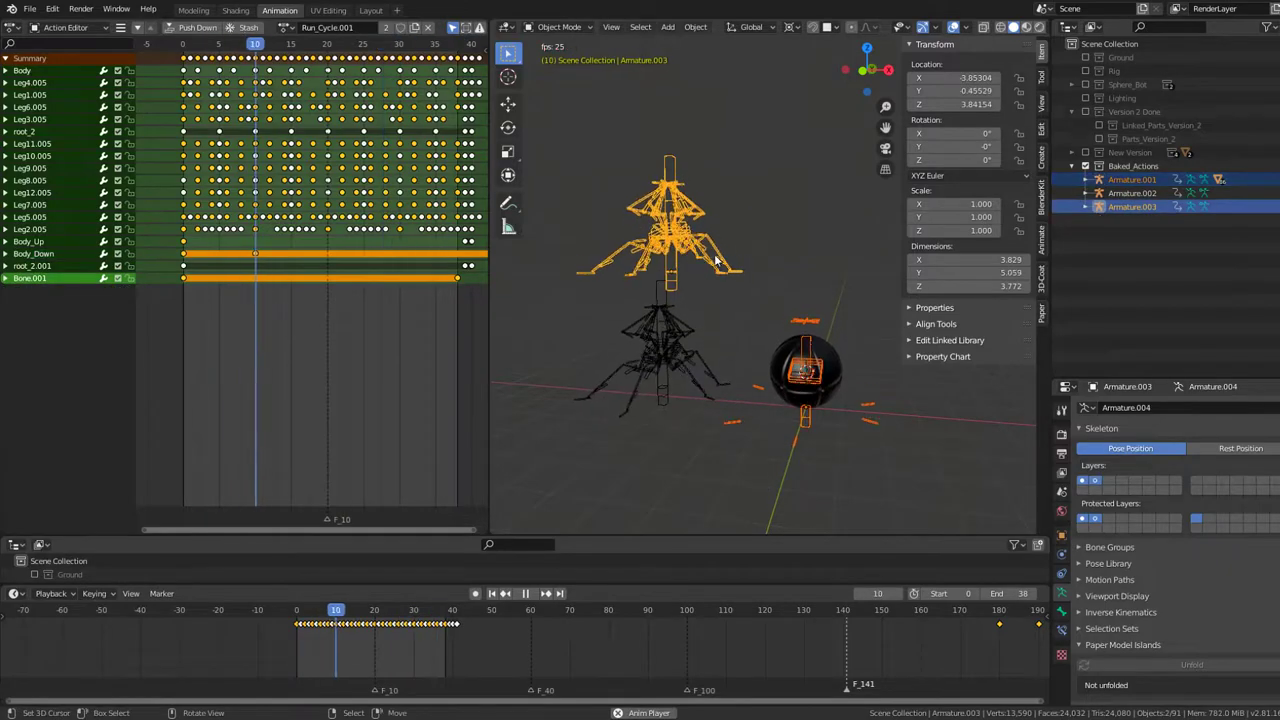
key(ctrl+l)
click(716, 260)
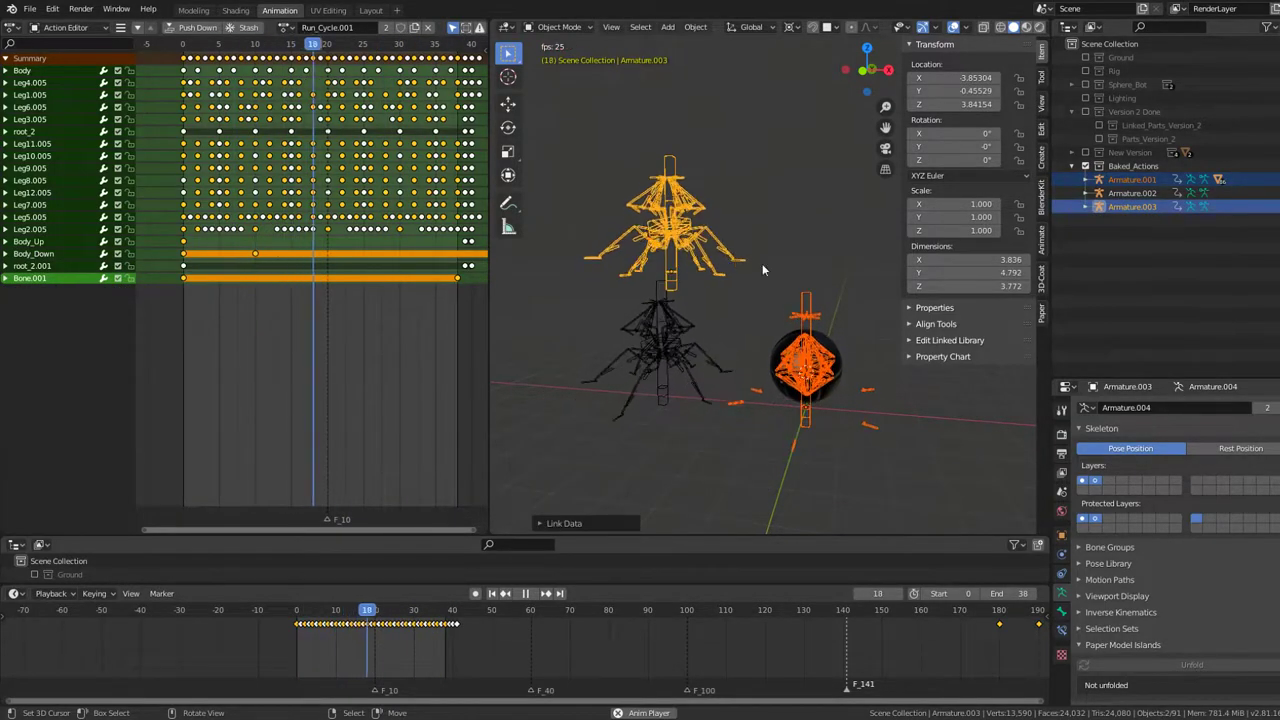
Step: Assign Baked_Roll to the upper rig, then switch it to Baked_RigRun_Cycle
click(811, 324)
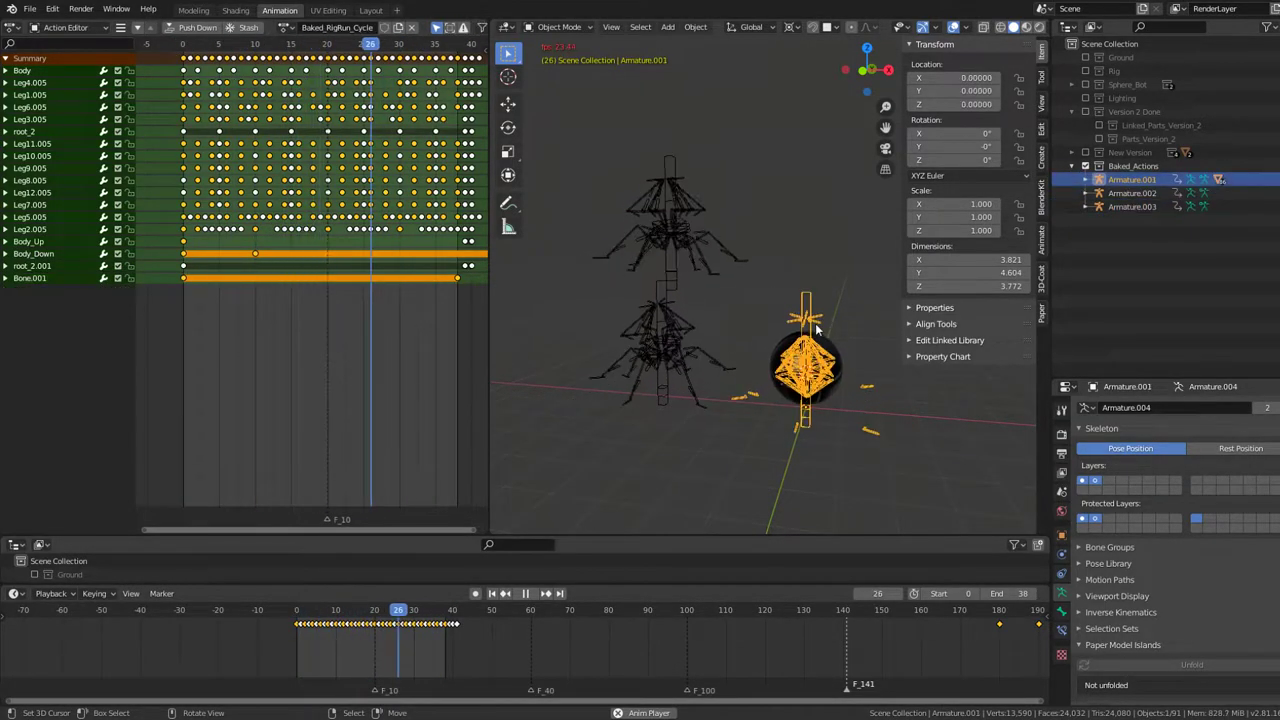
click(668, 215)
click(286, 27)
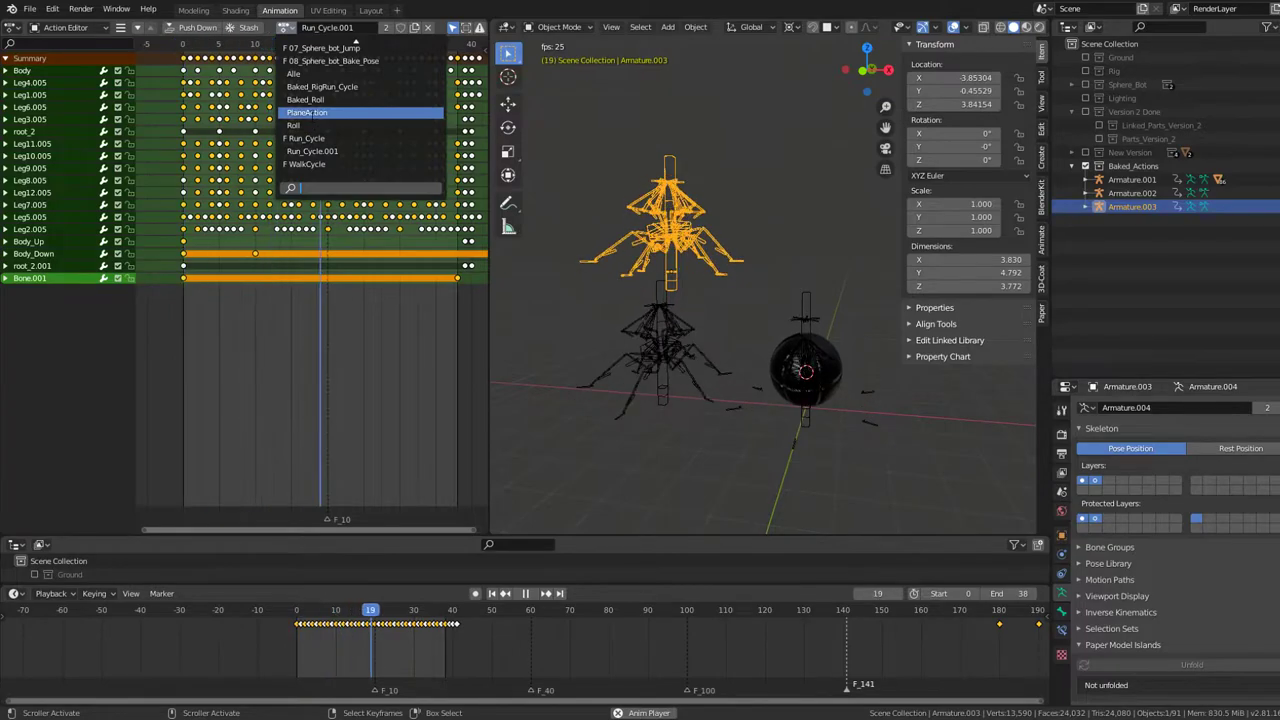
click(313, 100)
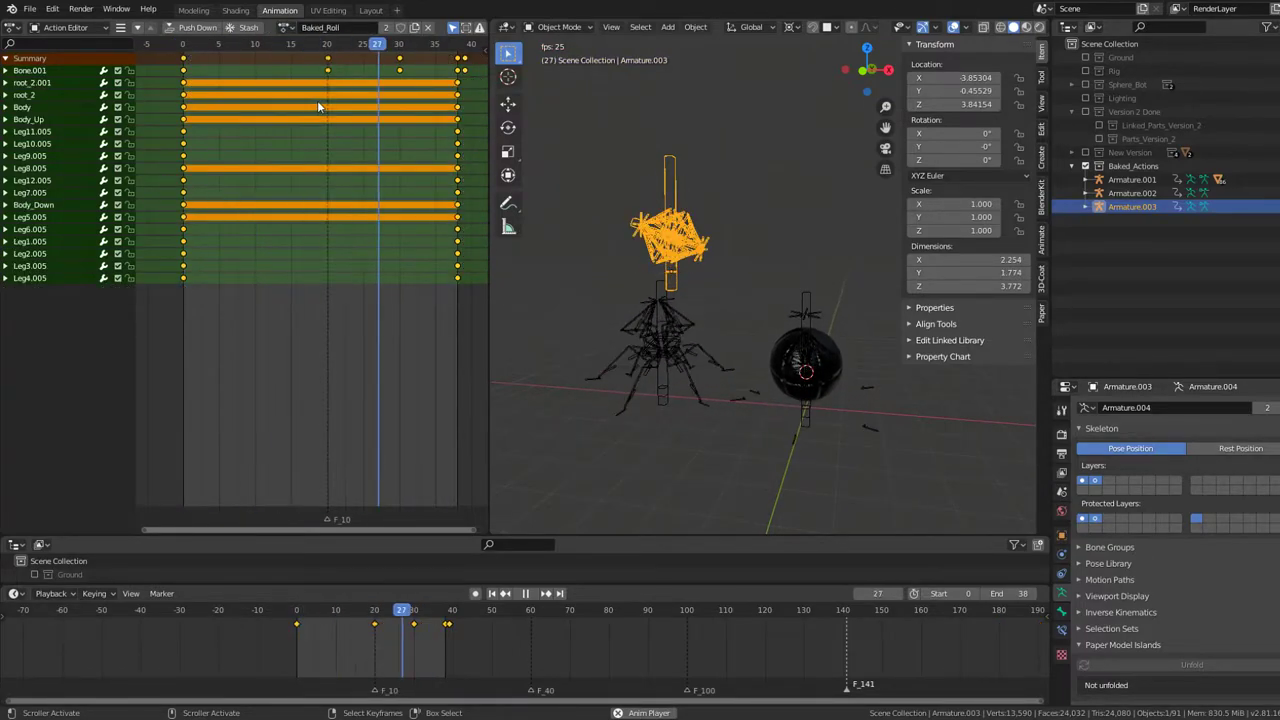
click(287, 27)
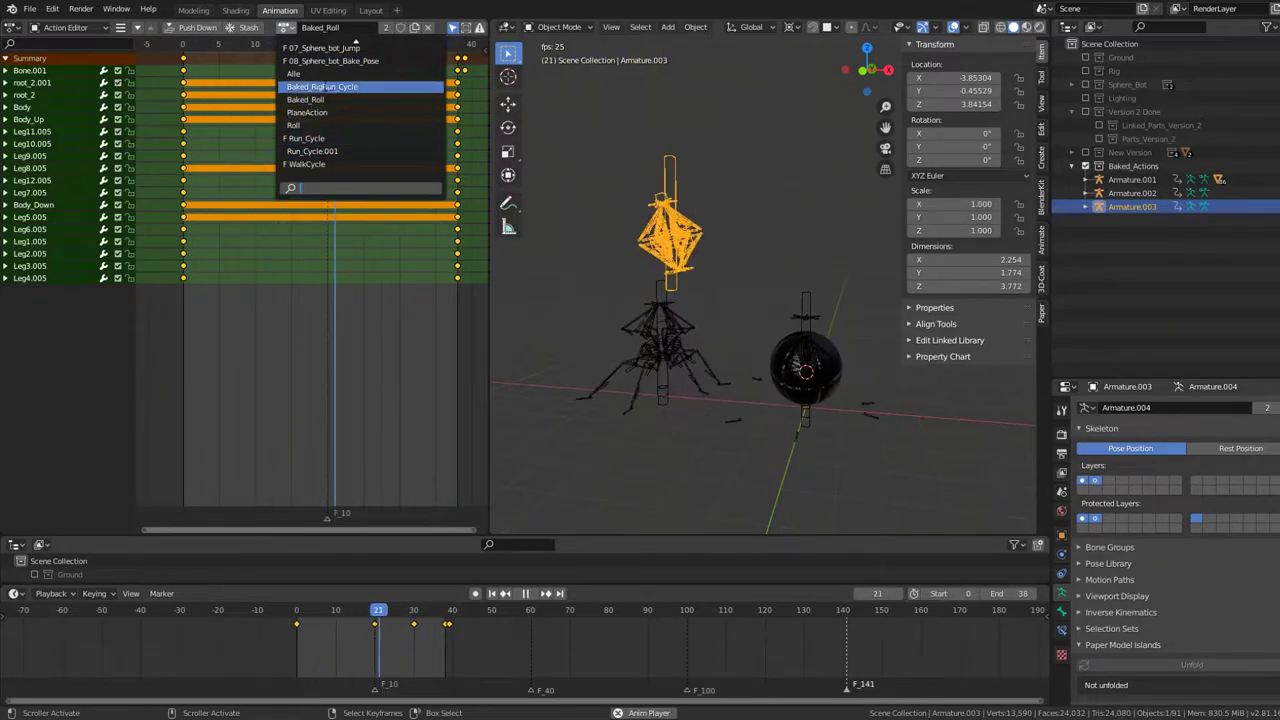
click(321, 86)
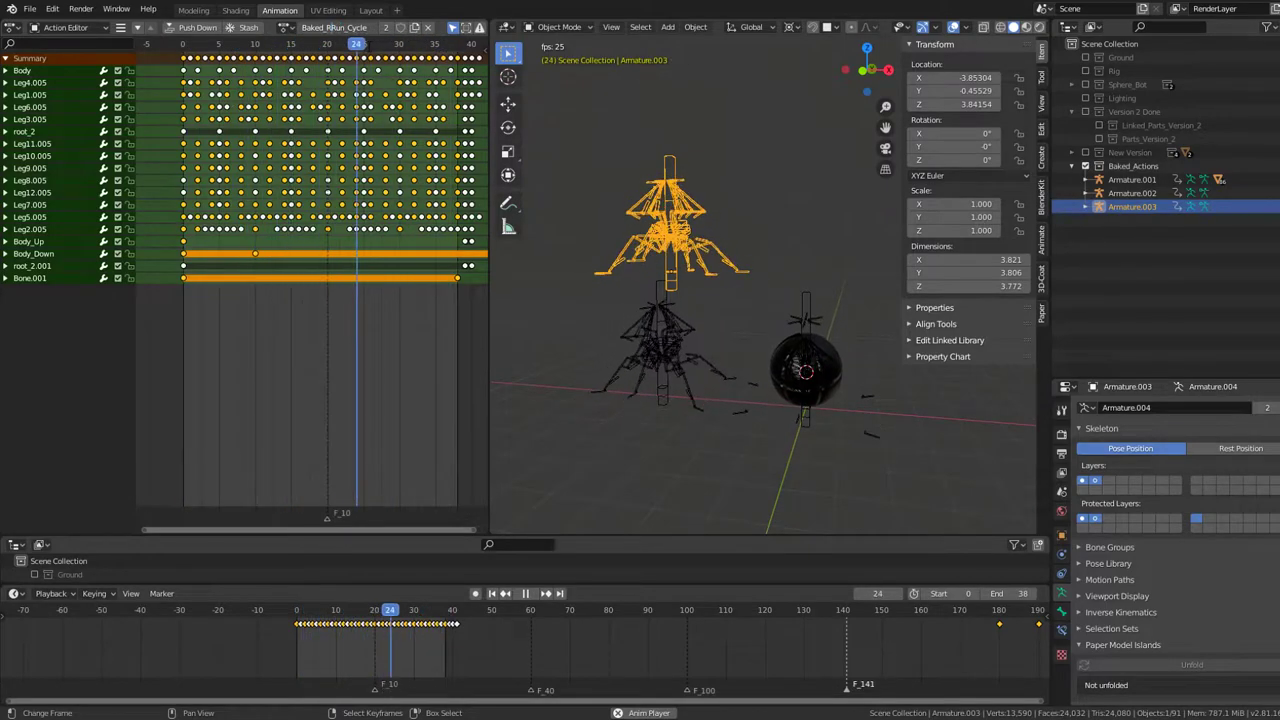
Step: Relink object data between the sphere rig and the upper rig twice via Ctrl+L
middle_drag(819, 260, 826, 322)
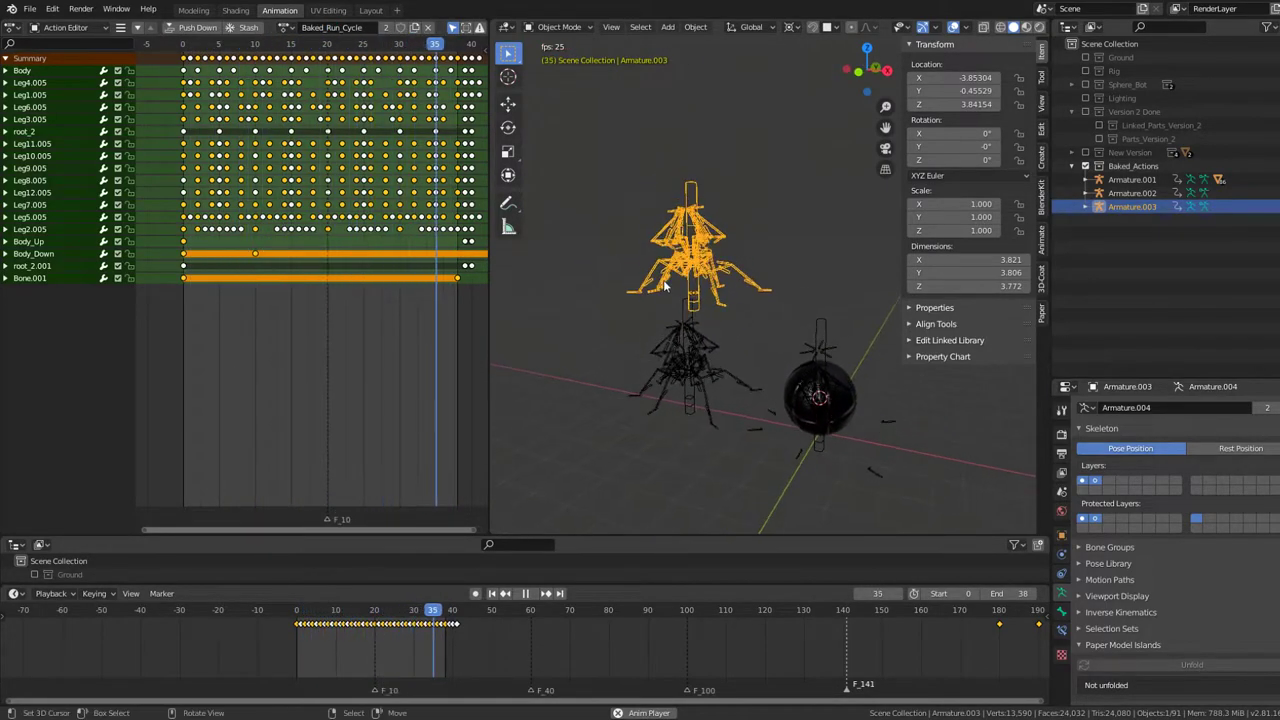
click(826, 322)
shift+click(698, 219)
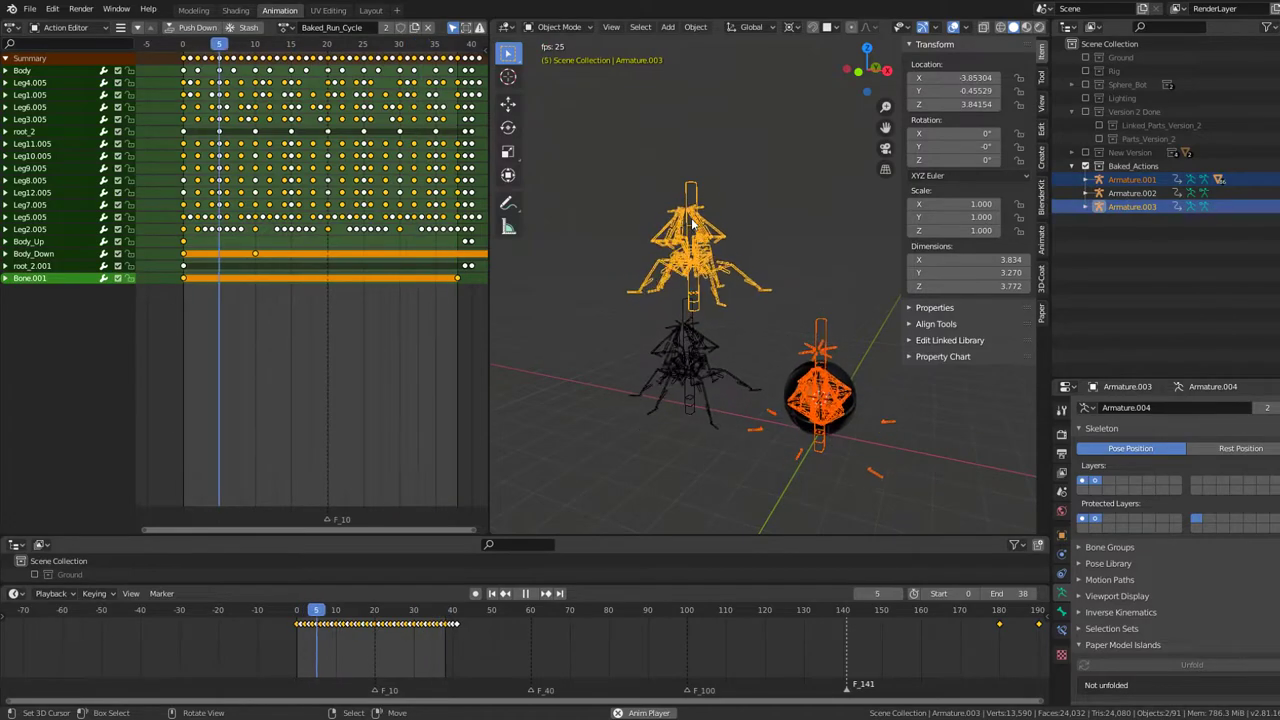
key(ctrl+l)
click(690, 220)
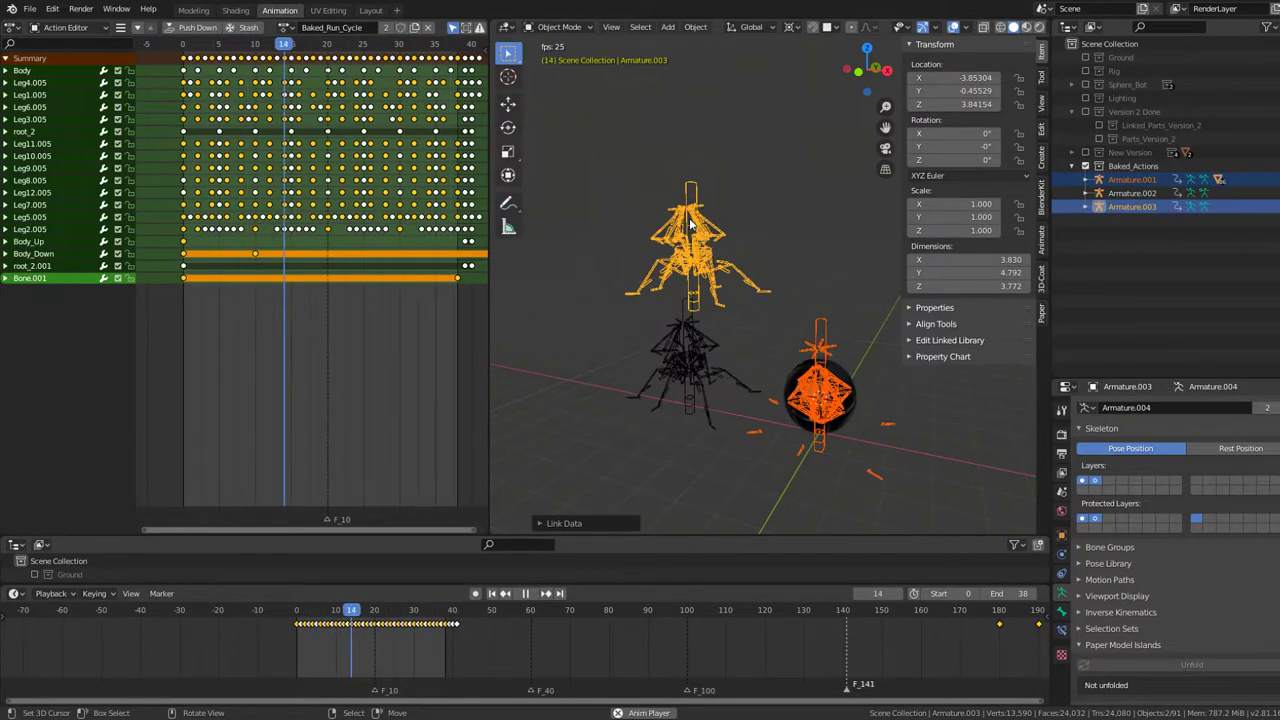
key(ctrl+l)
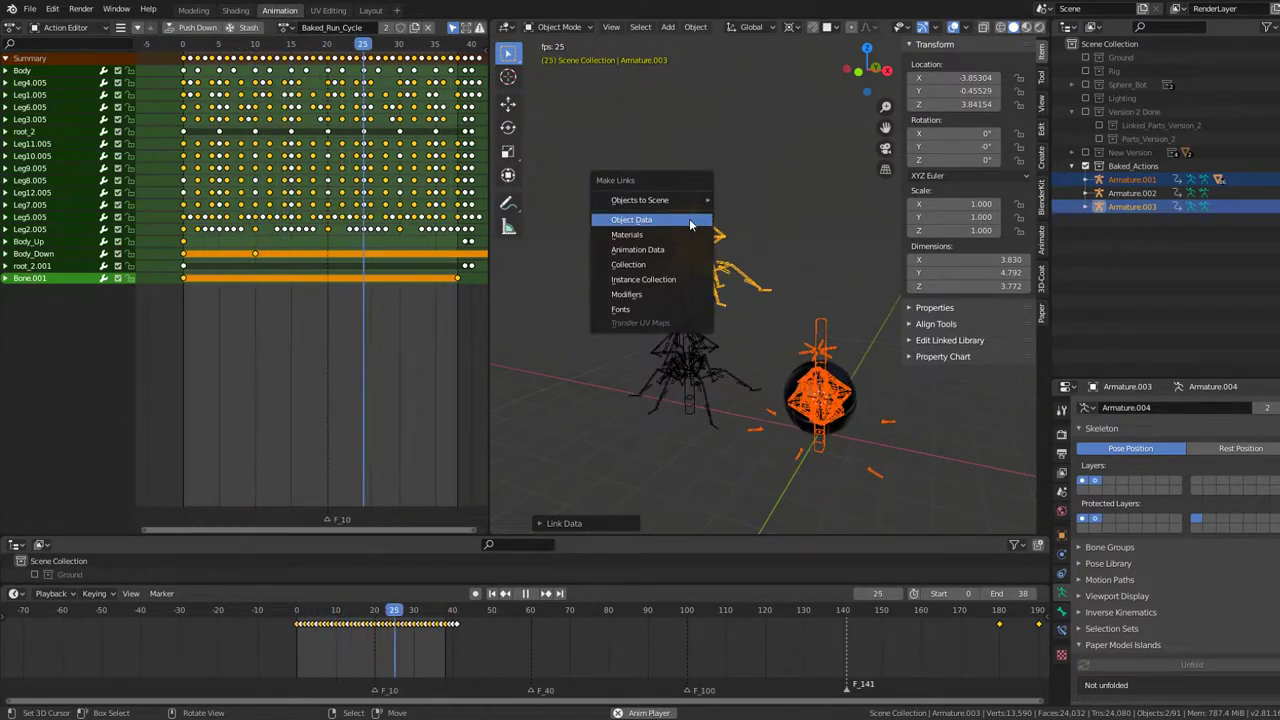
click(689, 219)
click(822, 320)
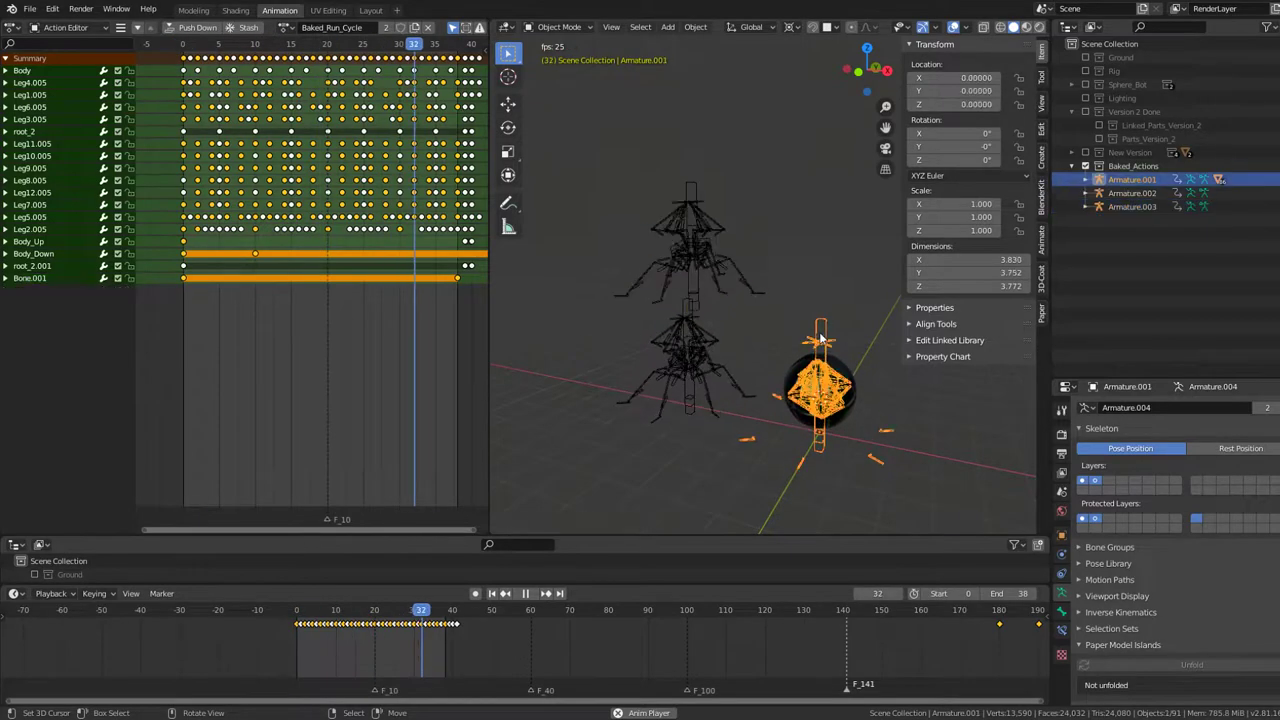
Step: Undo and redo the change, then play the sphere rig's animation in pose mode
key(space)
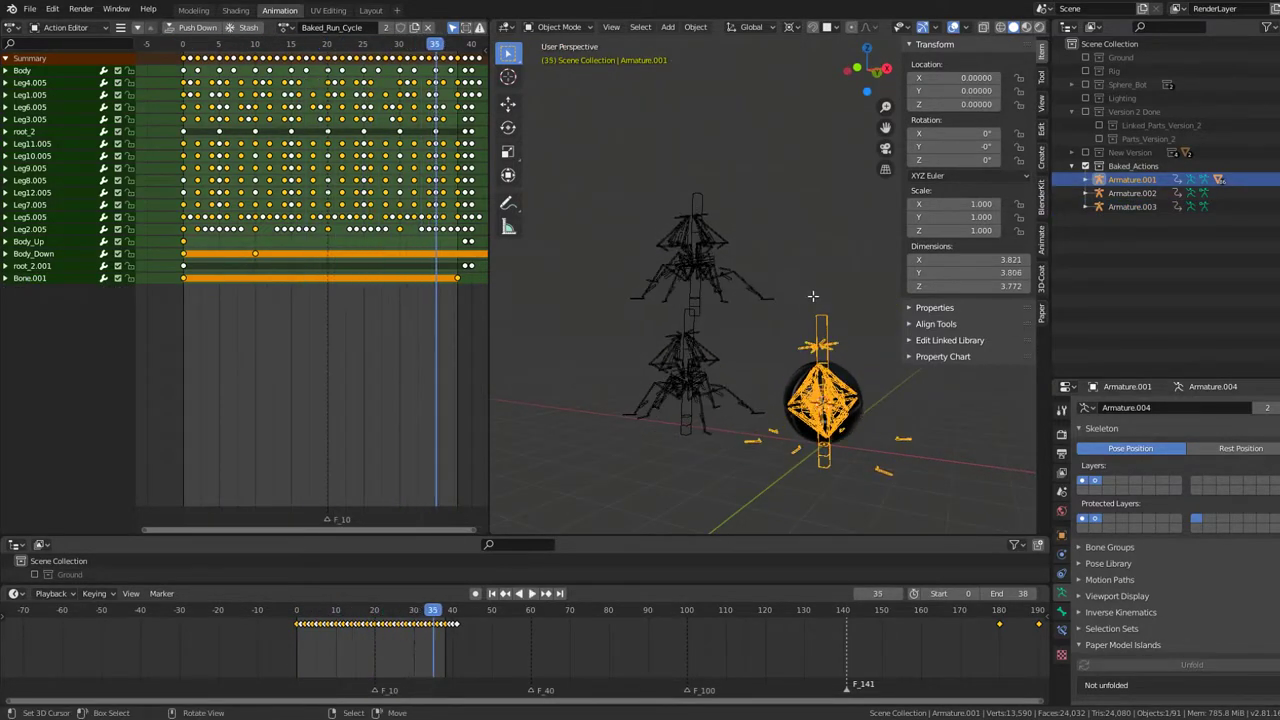
key(ctrl+z)
key(ctrl+shift+z)
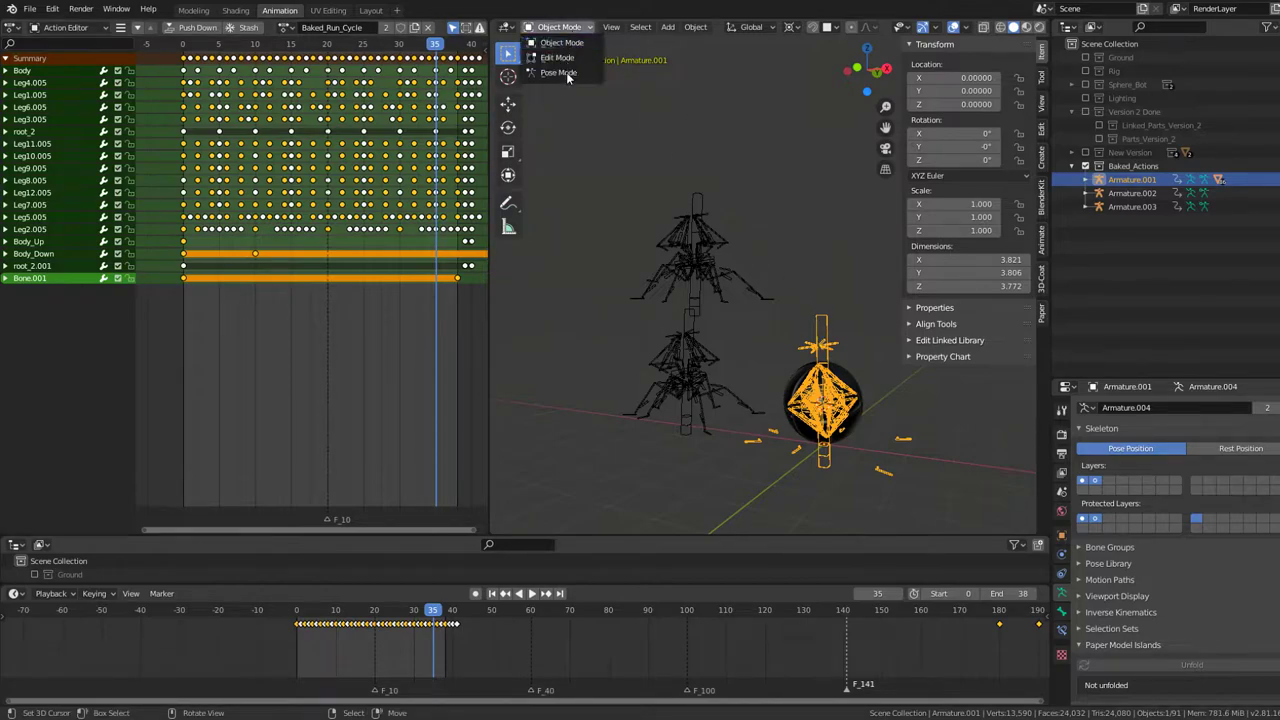
click(558, 73)
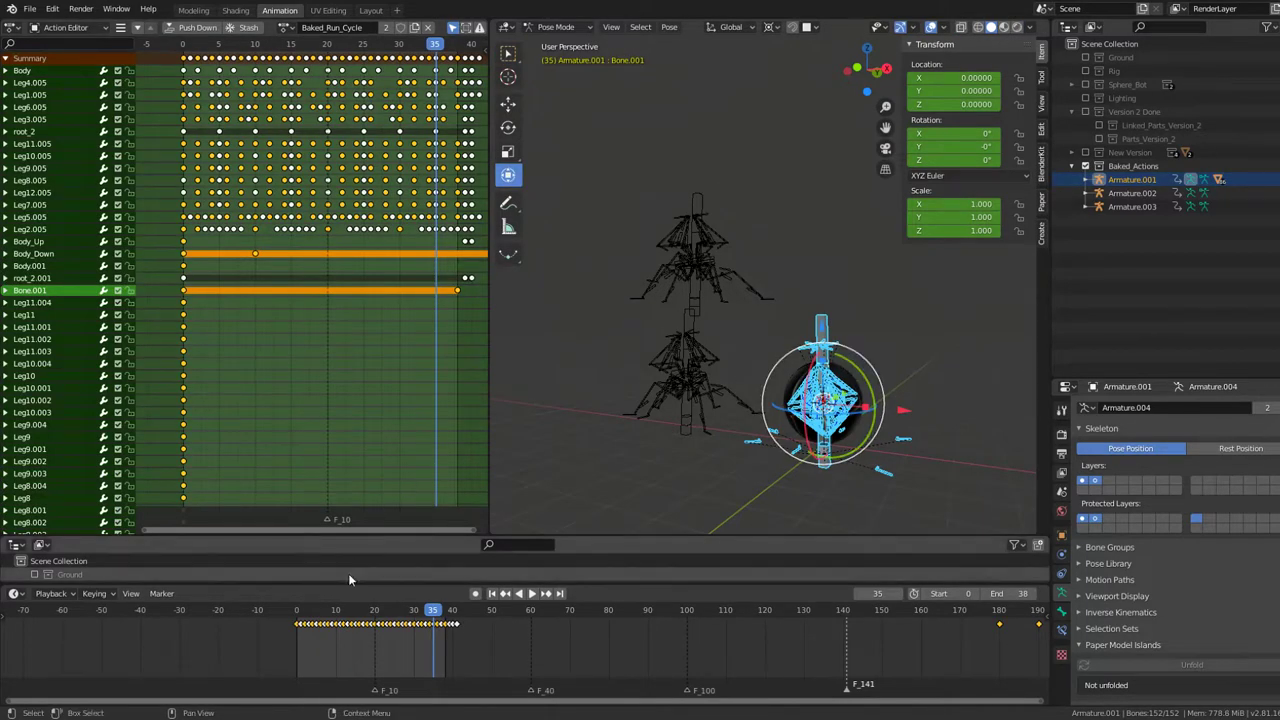
key(space)
click(286, 600)
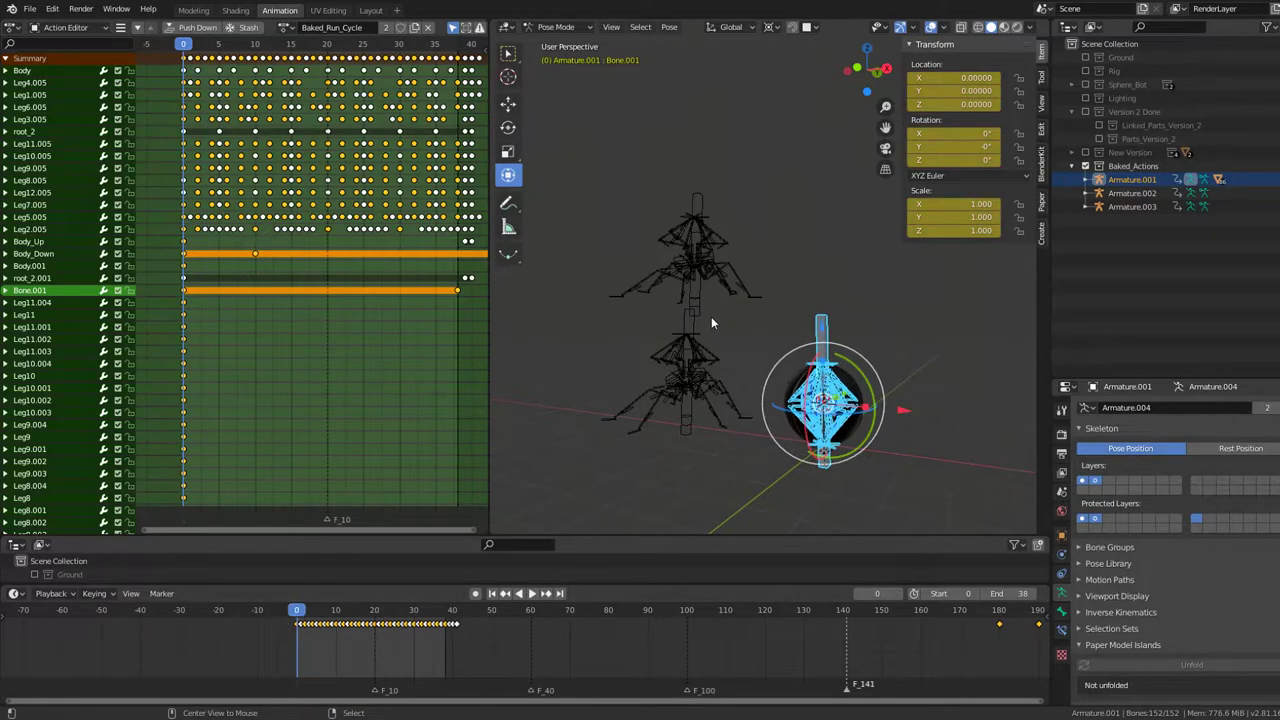
key(space)
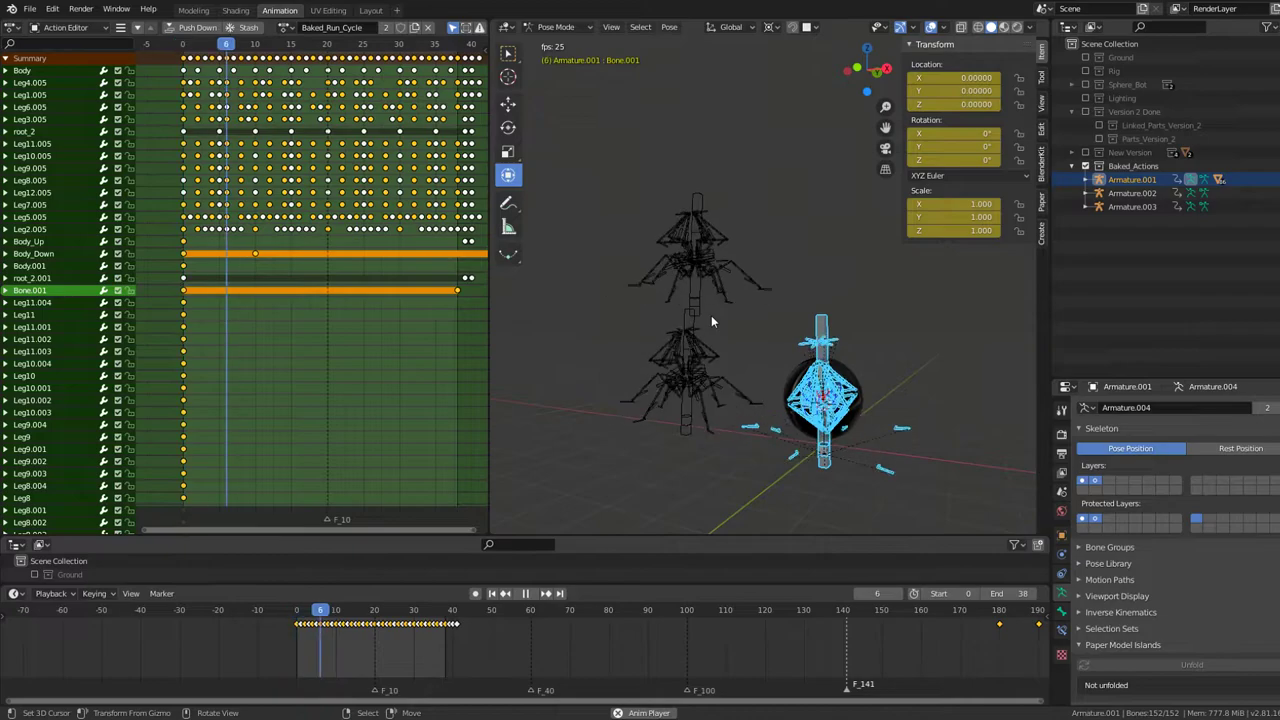
Step: Toggle pose mode on the sphere rig, then return it to object mode
key(ctrl+Tab)
click(704, 262)
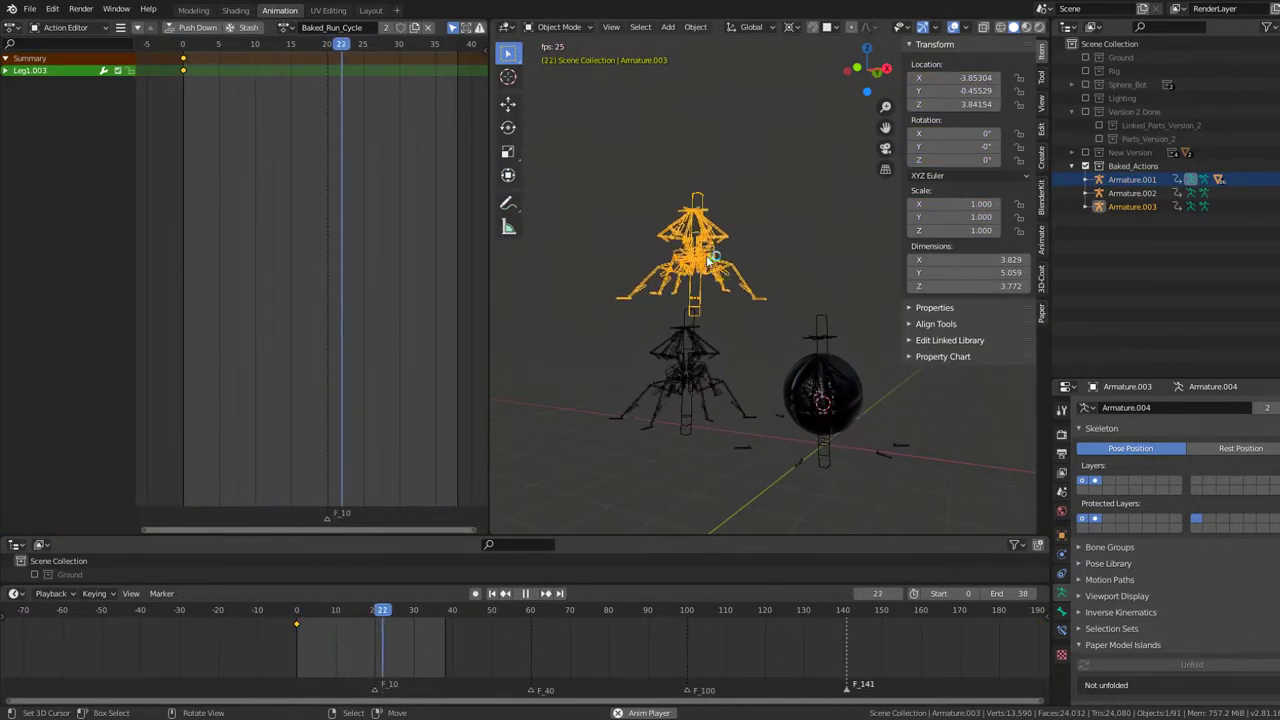
click(823, 330)
key(ctrl+Tab)
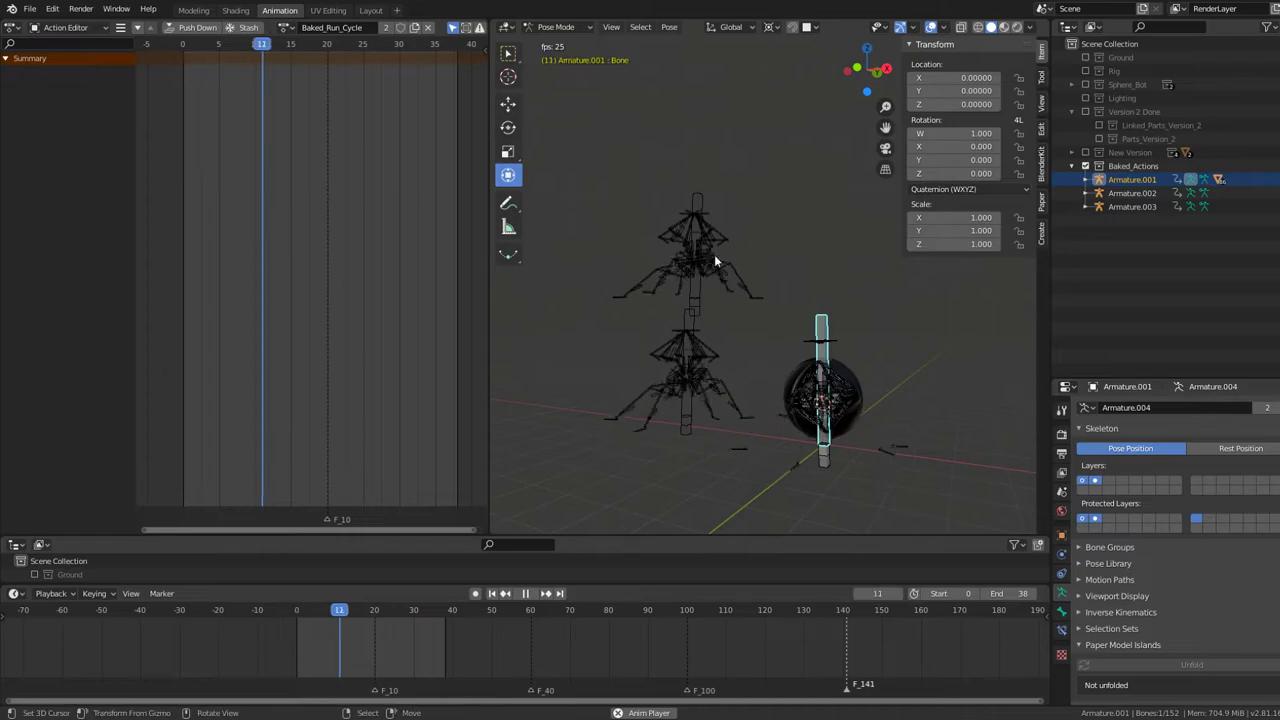
mouse_move(771, 208)
middle_down()
mouse_move(679, 194)
mouse_move(615, 72)
middle_up()
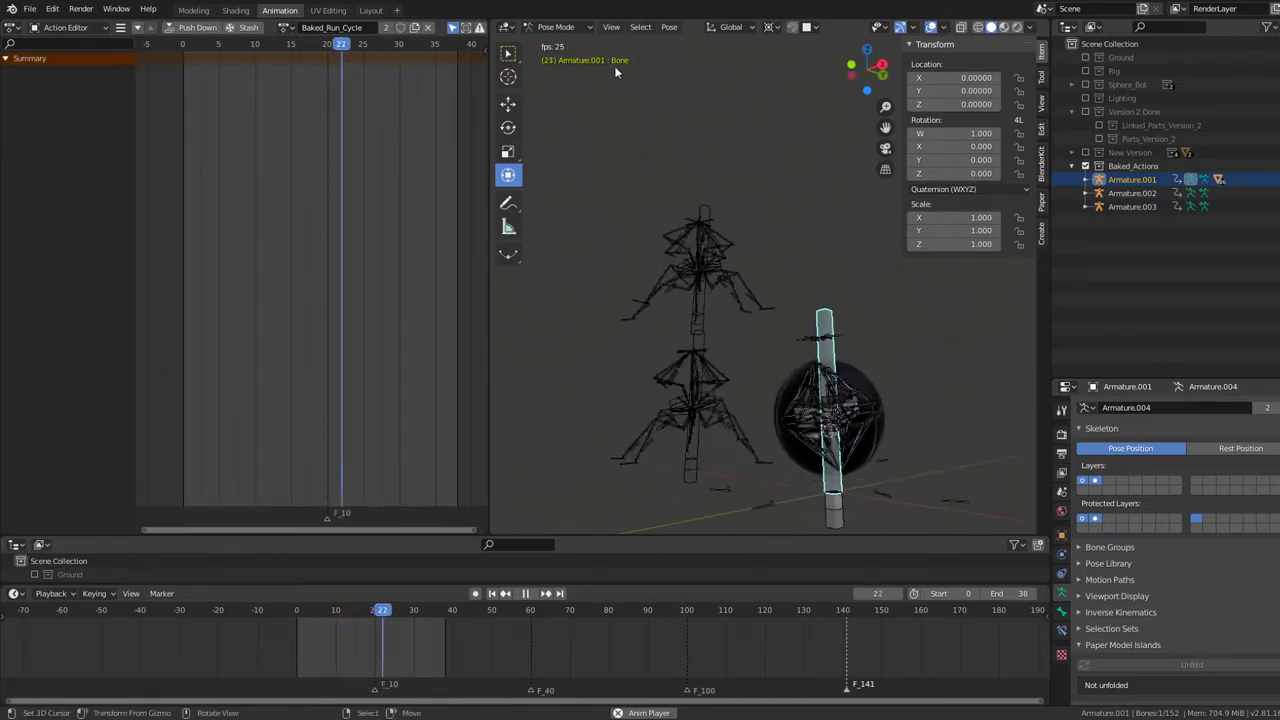
click(555, 27)
click(560, 41)
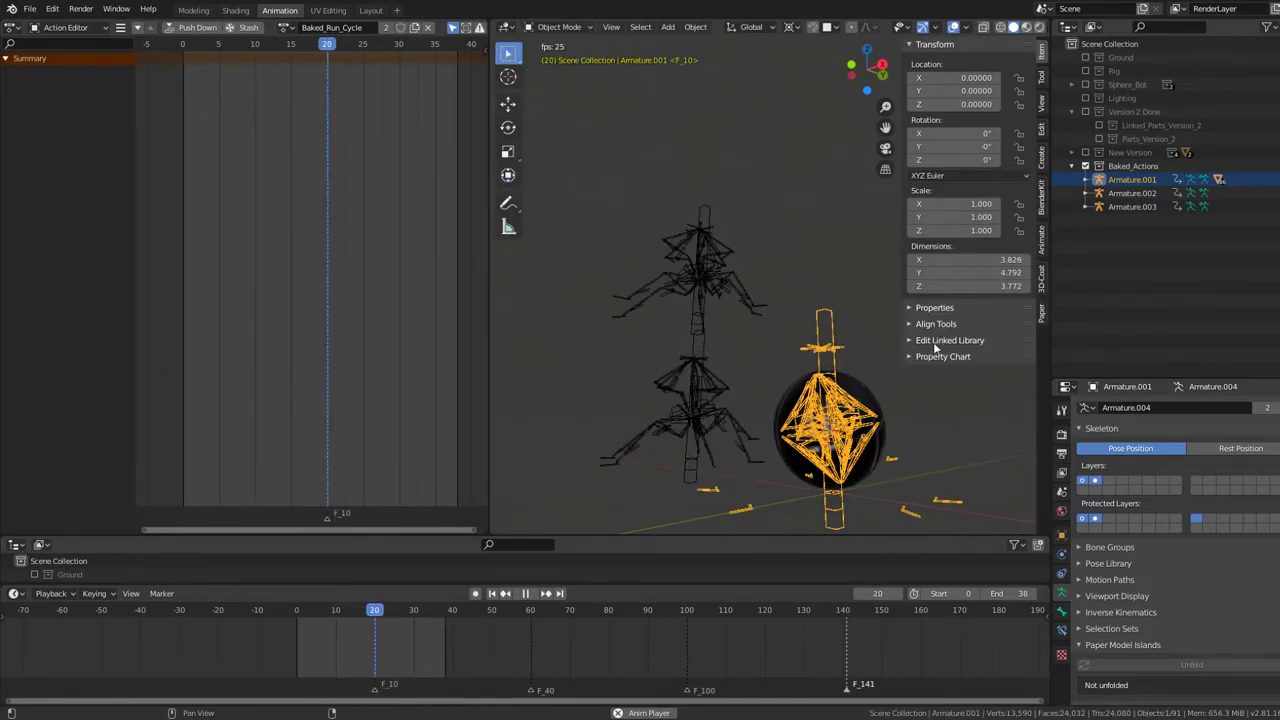
Step: Link object data onto the upper rig twice, check it in edit mode, and resume playback
shift+click(712, 258)
key(ctrl+l)
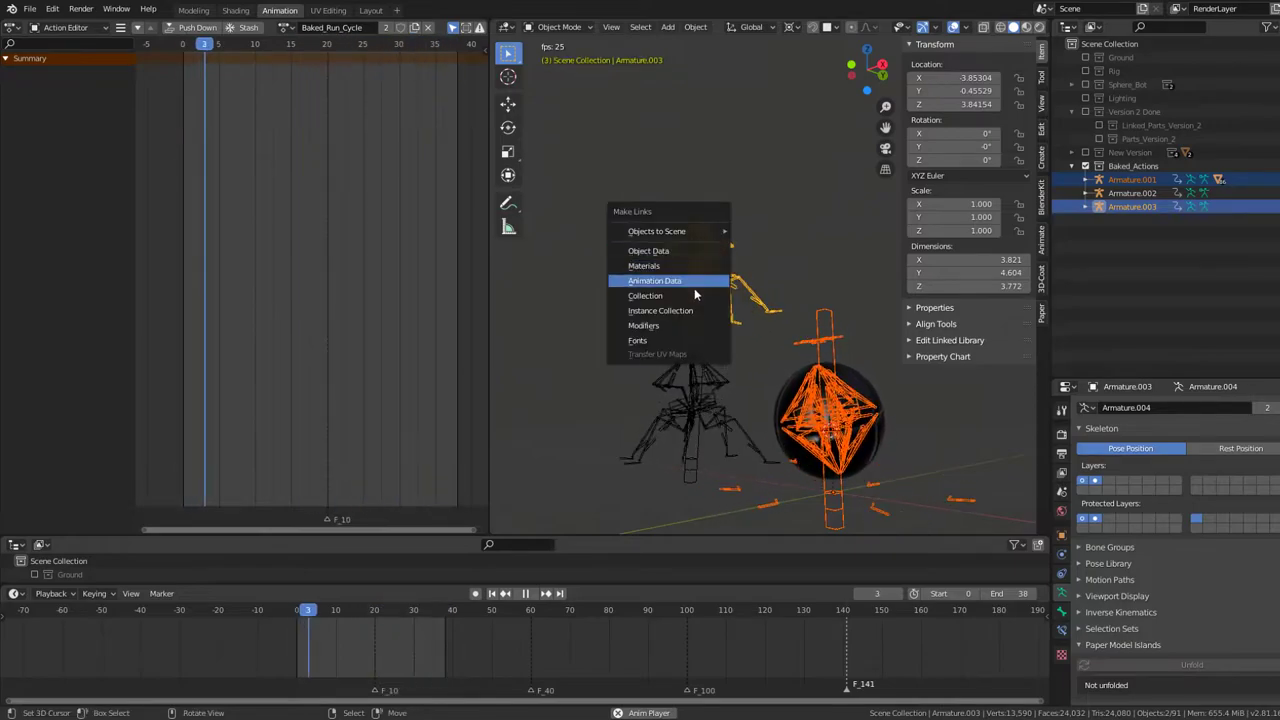
click(690, 281)
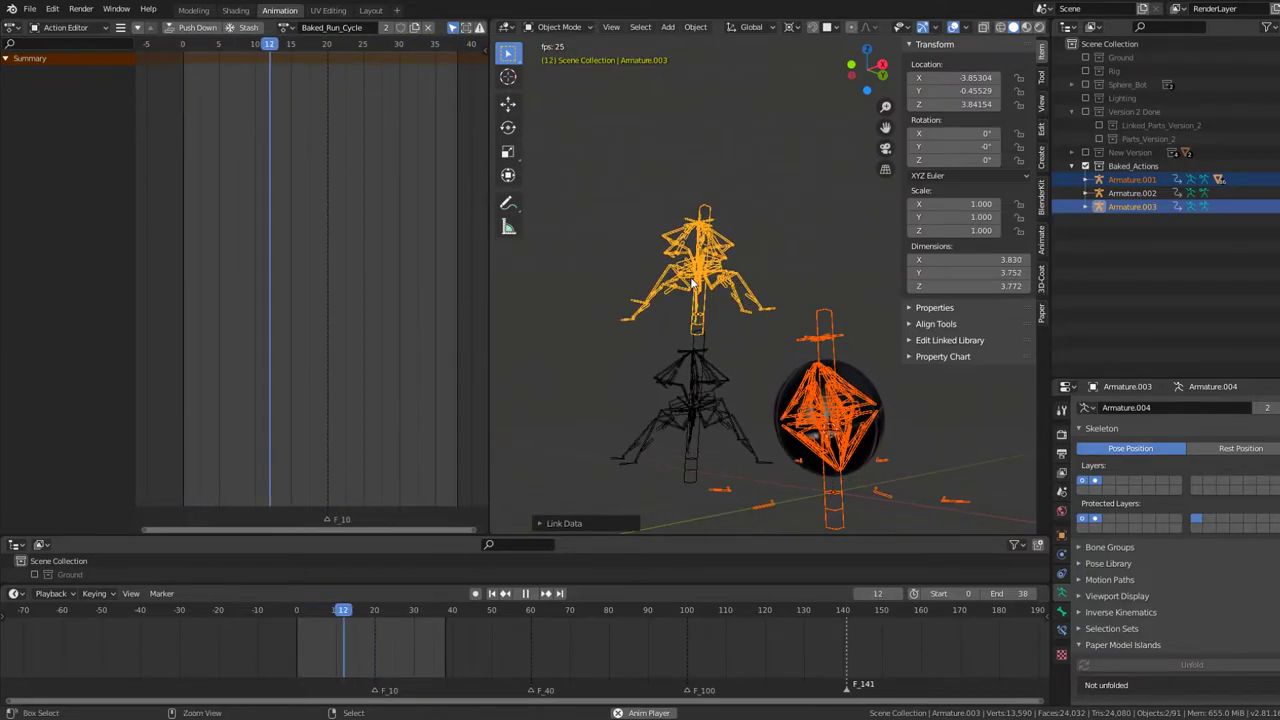
key(ctrl+l)
click(609, 251)
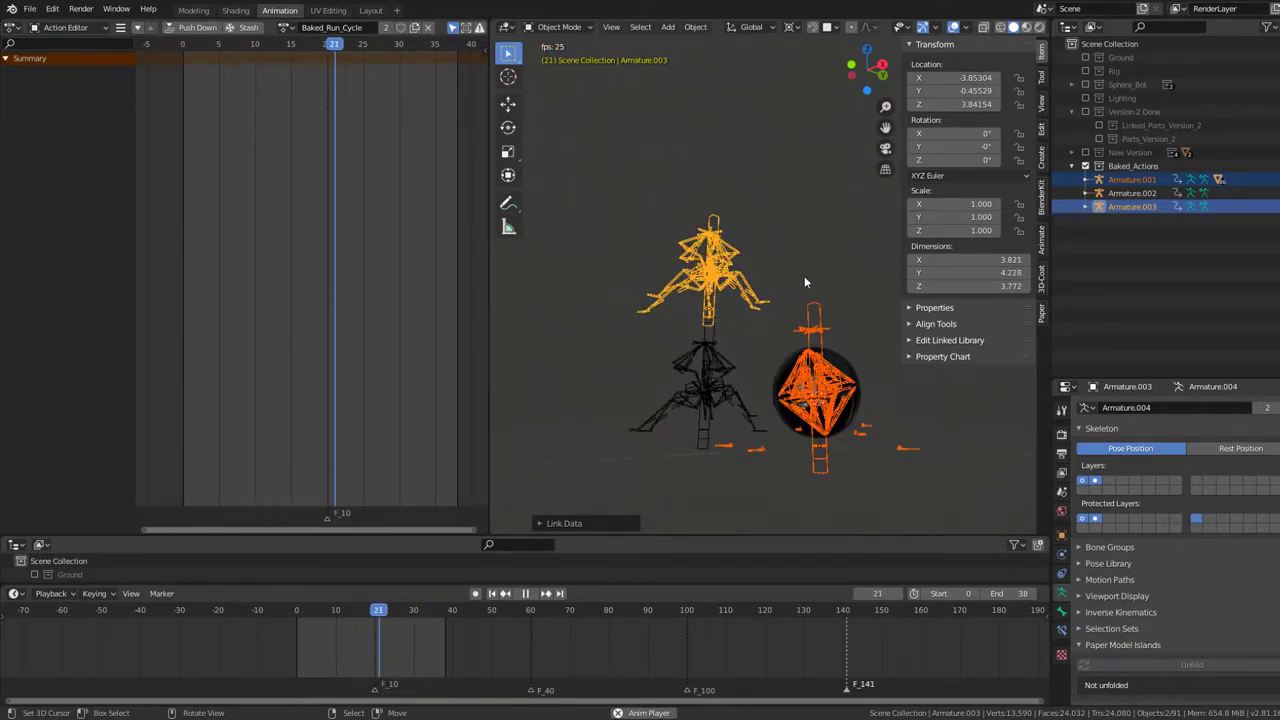
middle_drag(804, 282, 885, 305)
key(space)
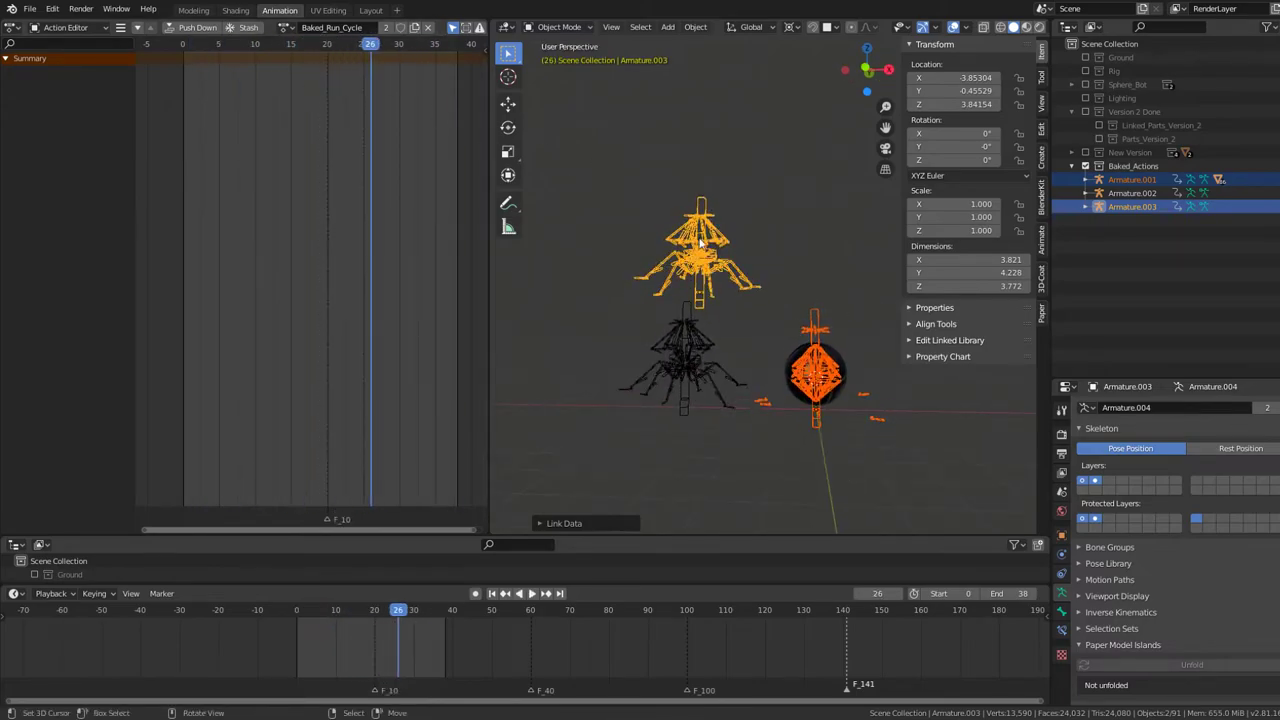
key(Tab)
key(Tab)
key(space)
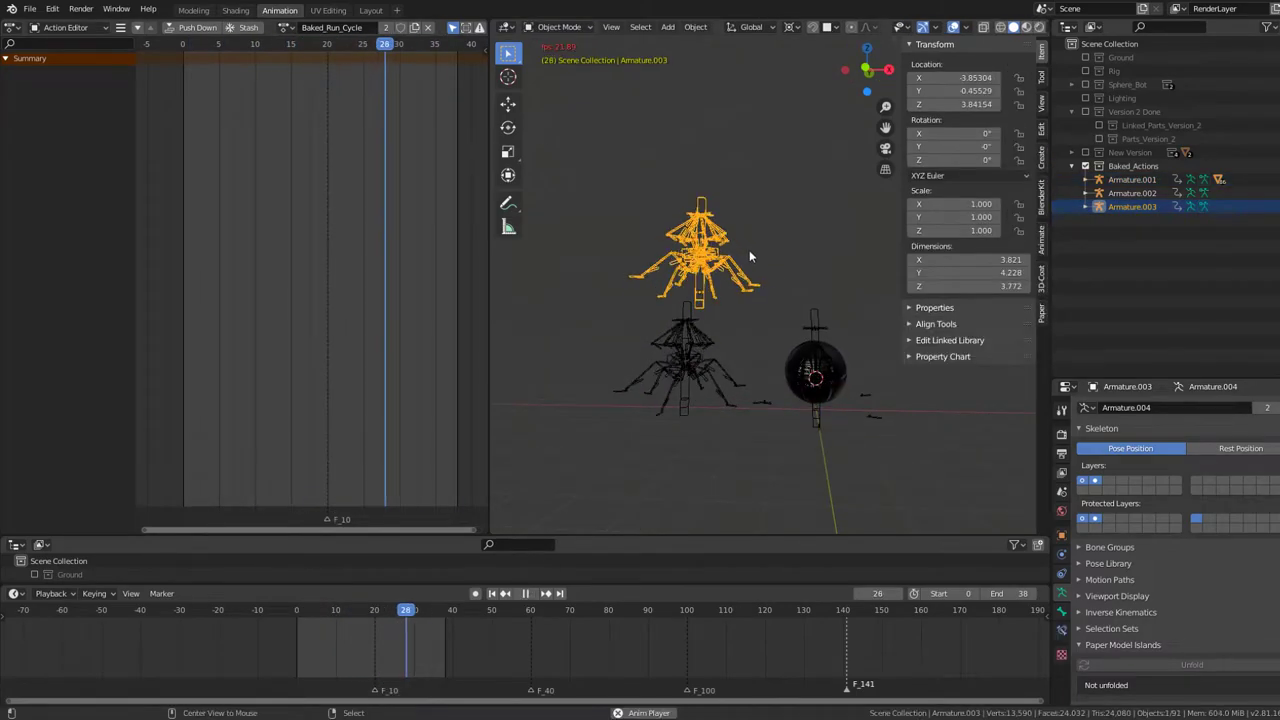
mouse_move(791, 319)
middle_down()
mouse_move(888, 348)
mouse_move(733, 297)
mouse_move(803, 243)
middle_up()
Step: Inspect the sphere rig's bone constraint and object properties and look up Armature.003
click(803, 265)
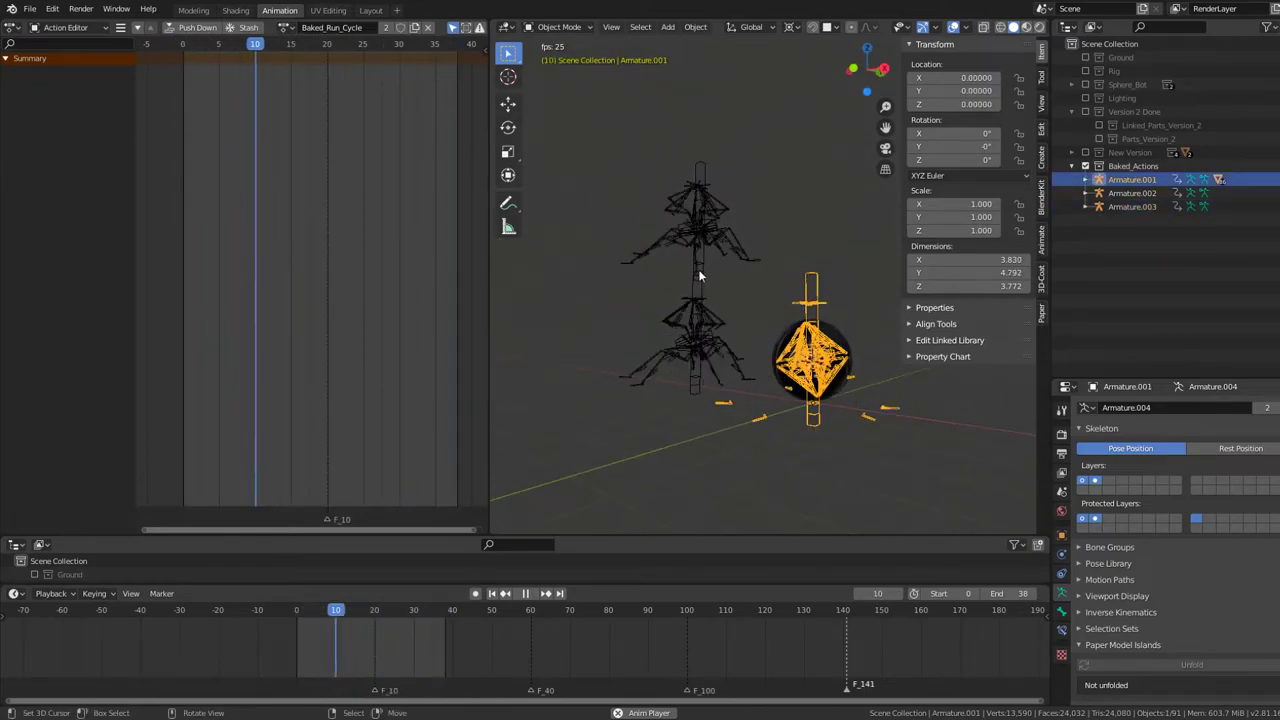
middle_drag(698, 269, 739, 268)
key(space)
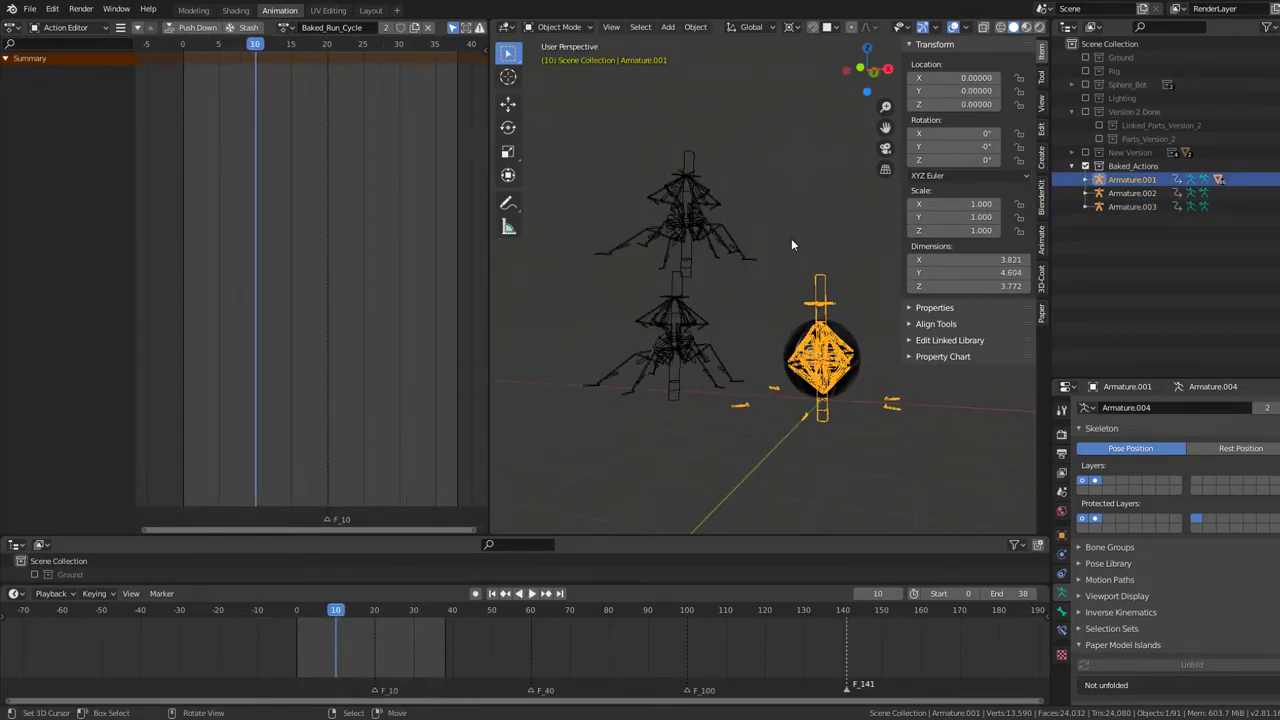
click(1063, 631)
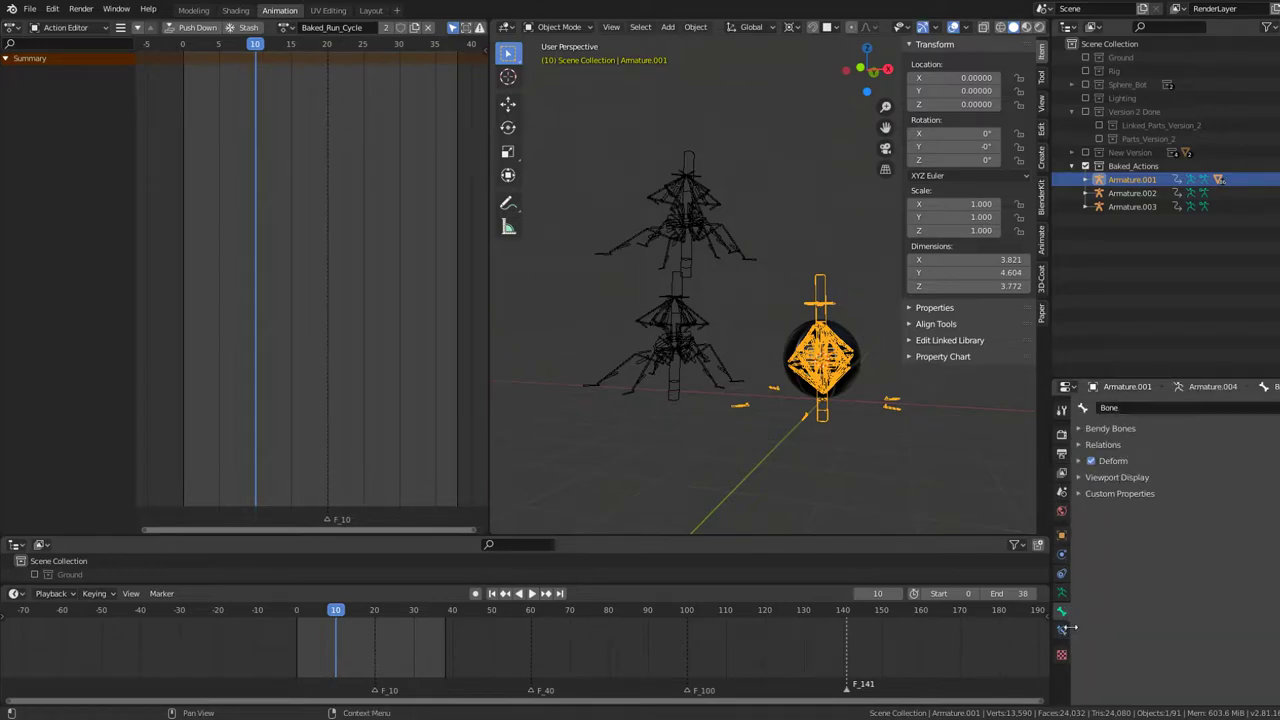
click(1064, 537)
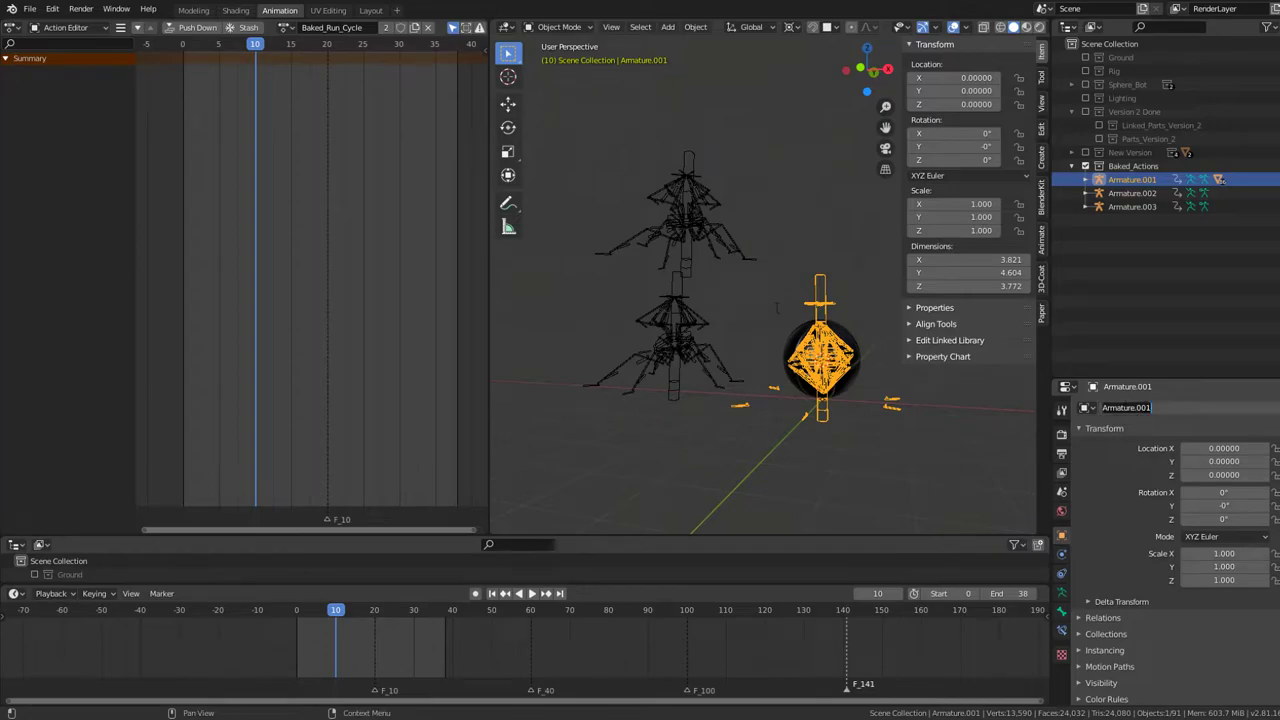
click(652, 195)
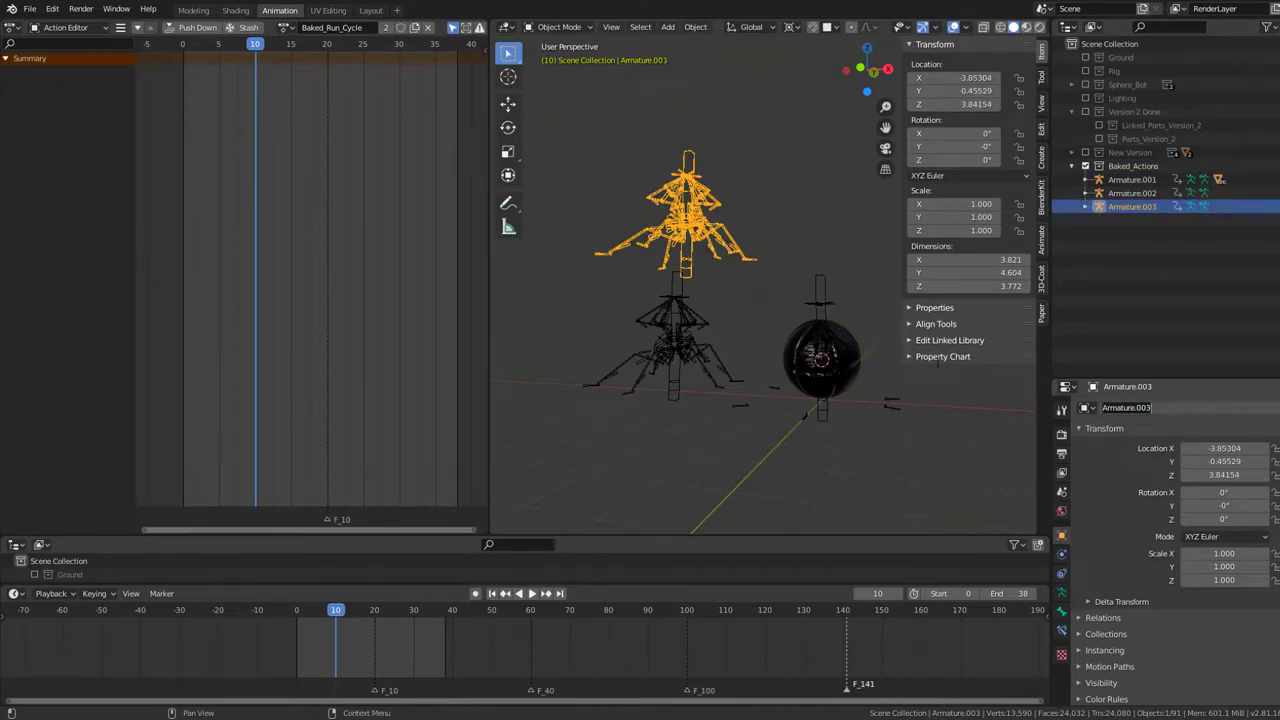
click(815, 293)
click(1087, 409)
text(Armature.003)
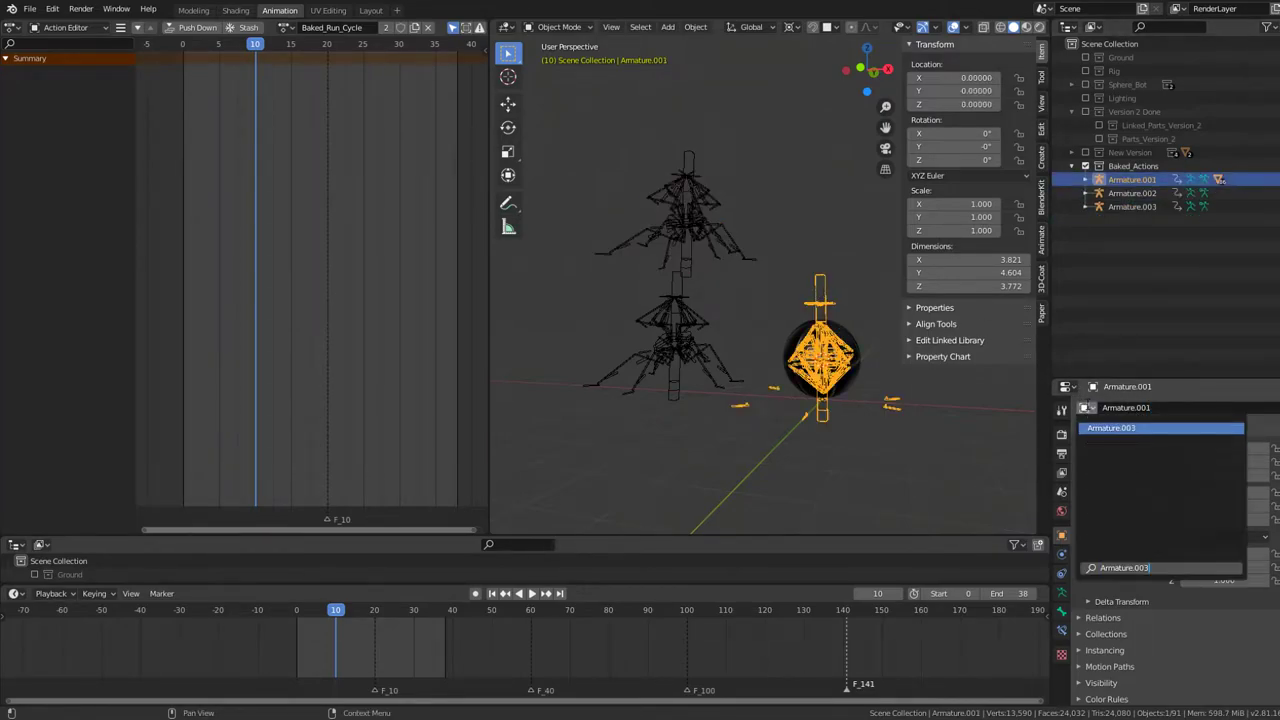
click(1113, 427)
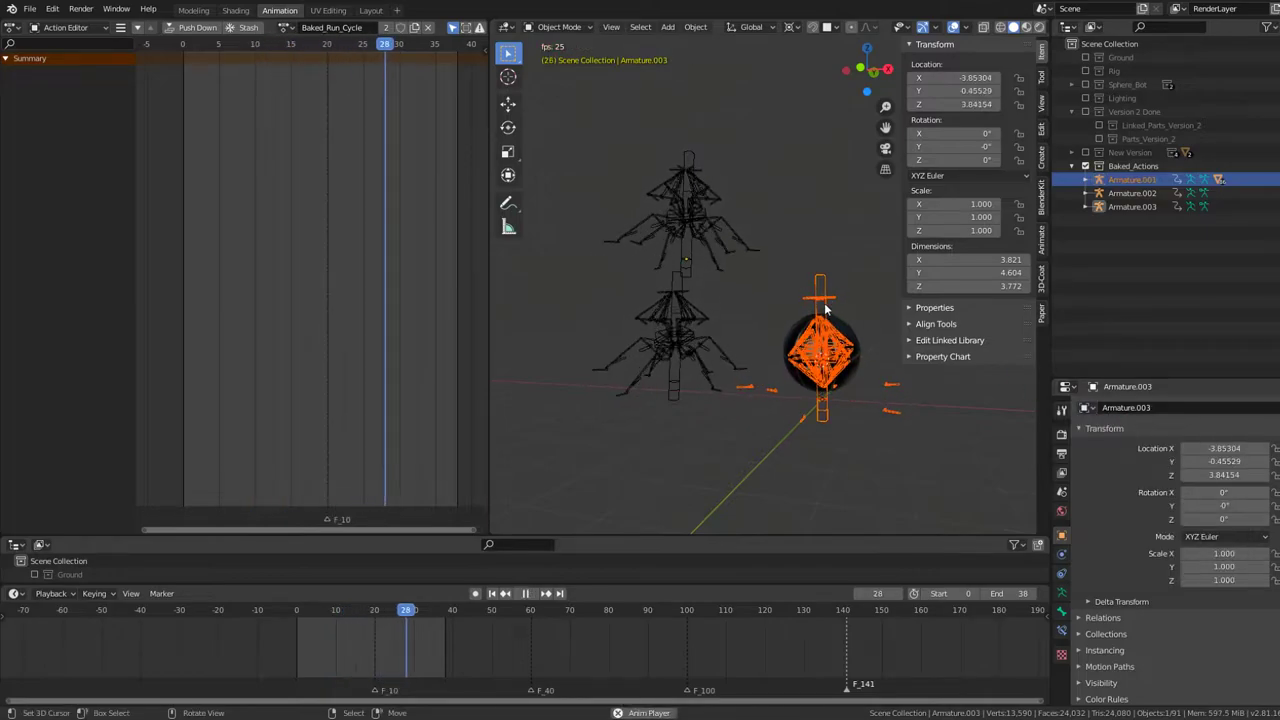
Step: Check bone and armature data properties, ending with the sphere rig's armature active
click(826, 310)
click(705, 183)
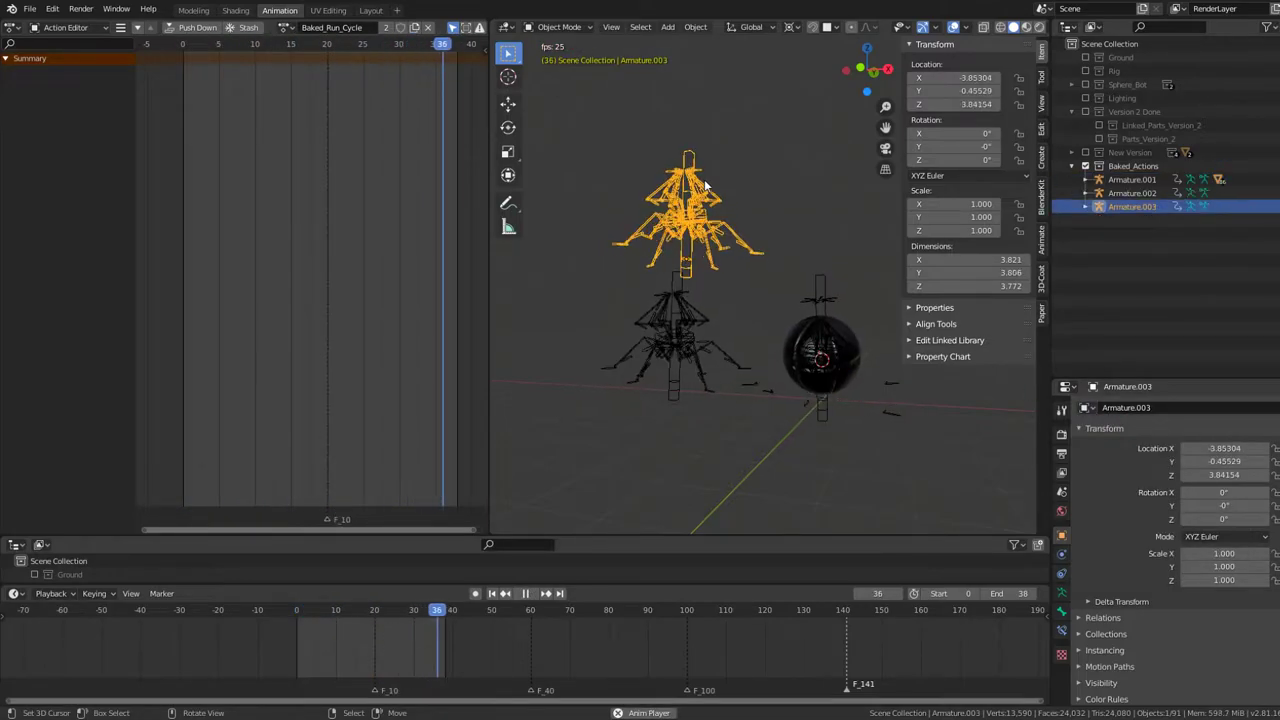
click(822, 310)
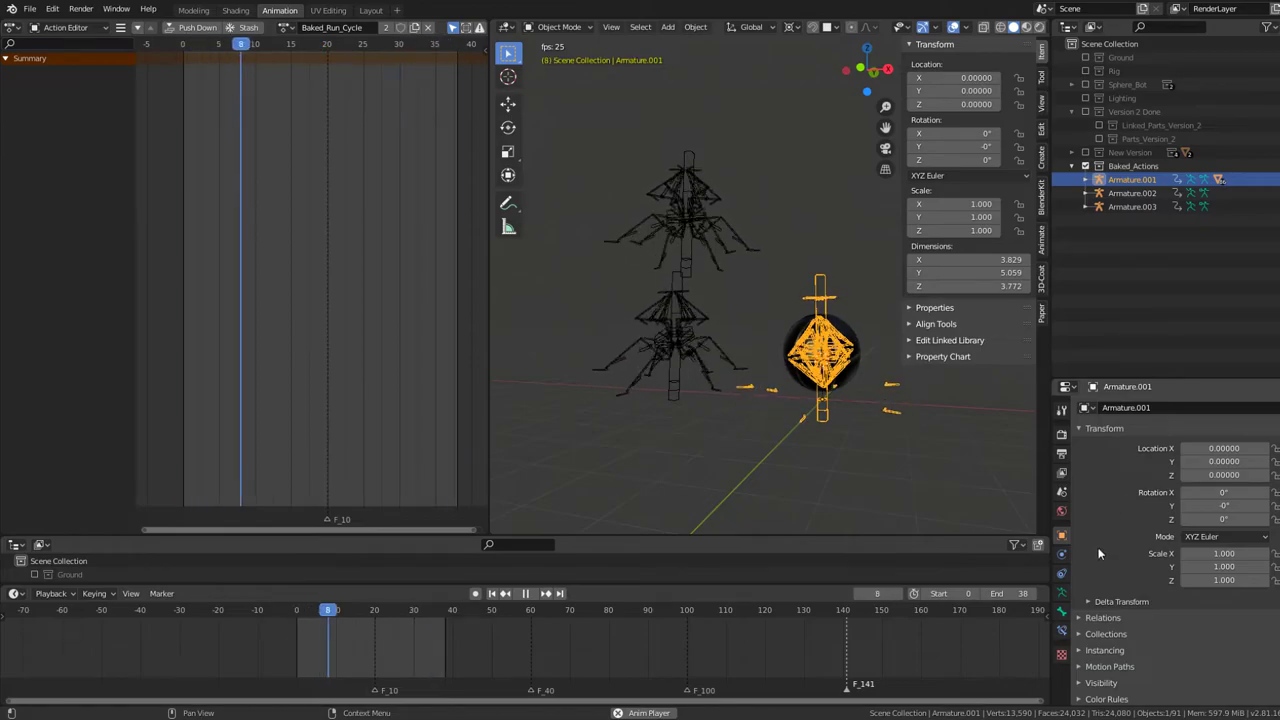
click(1063, 612)
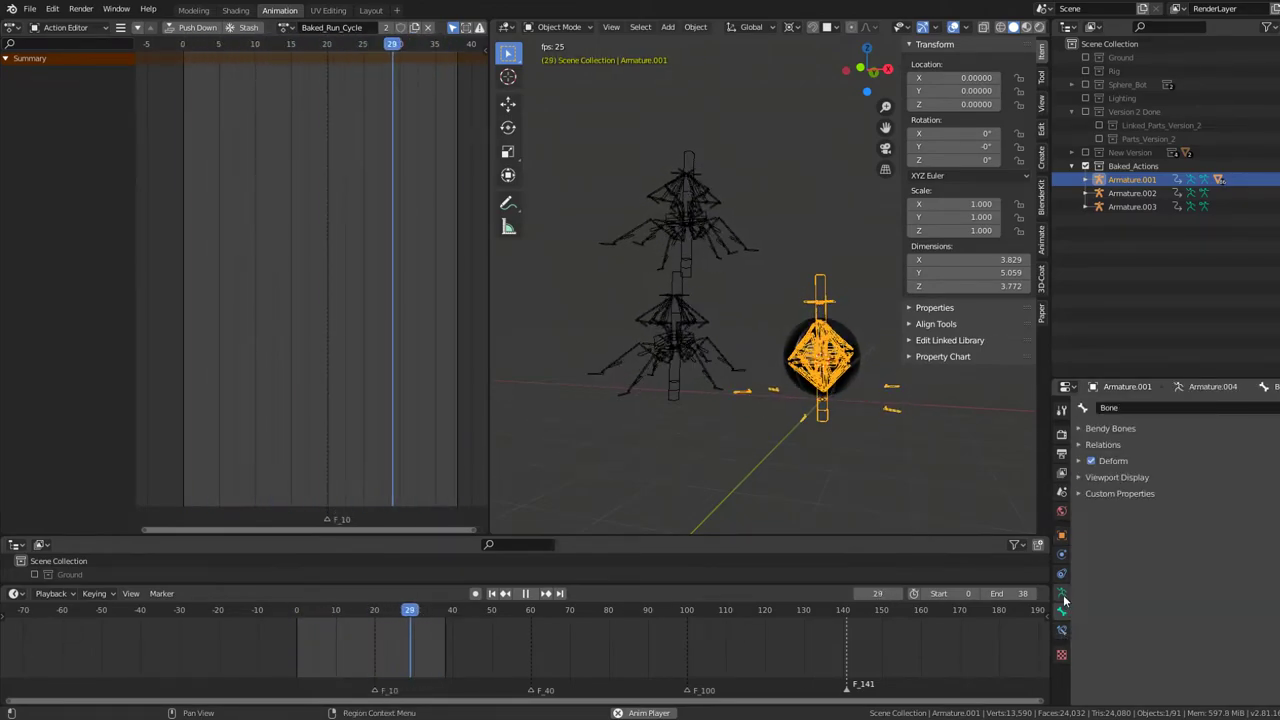
click(1062, 592)
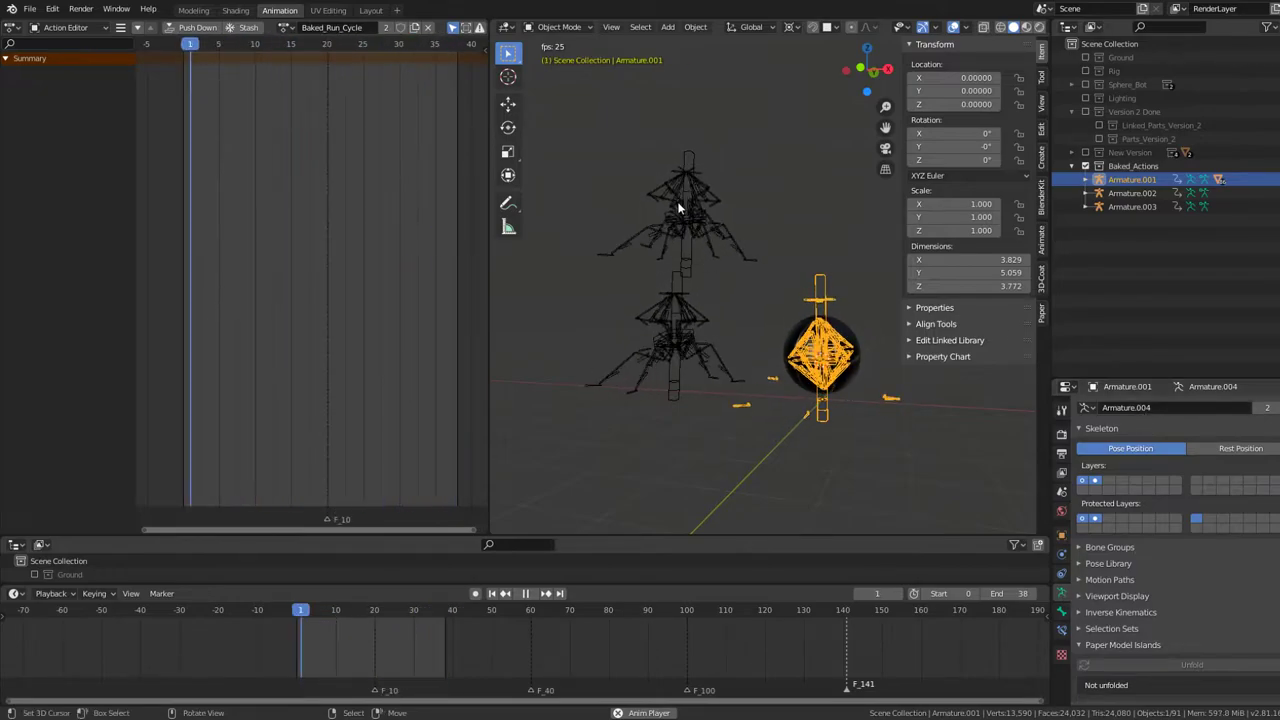
click(740, 255)
click(812, 300)
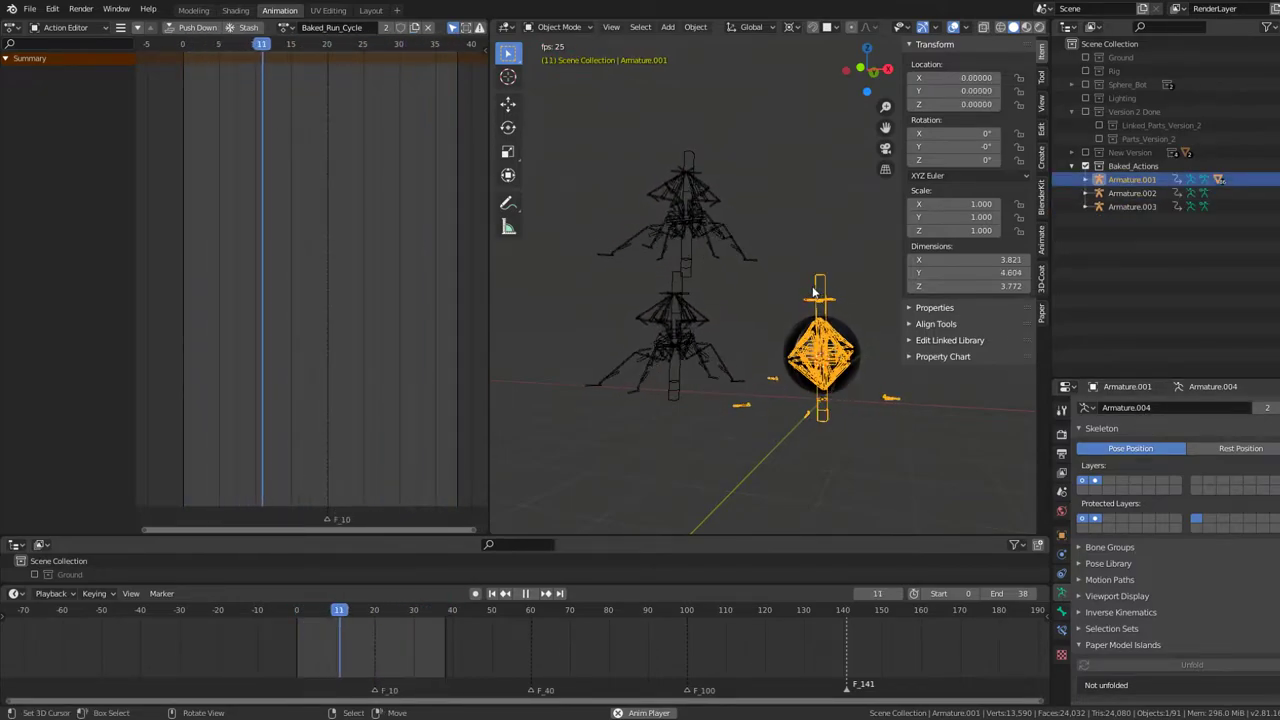
Step: Check the rig's bone keyframes in Pose Mode, then select the upper armature, Armature.003, in Object Mode
click(558, 27)
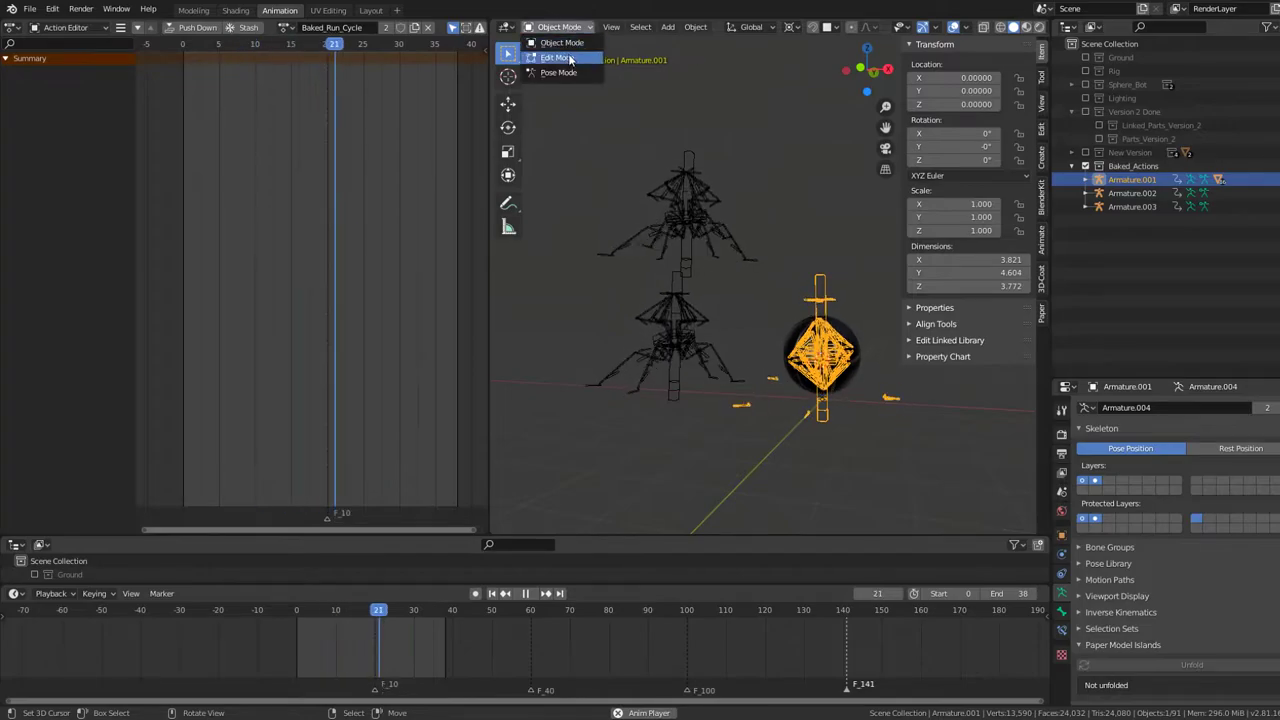
click(545, 73)
key(a)
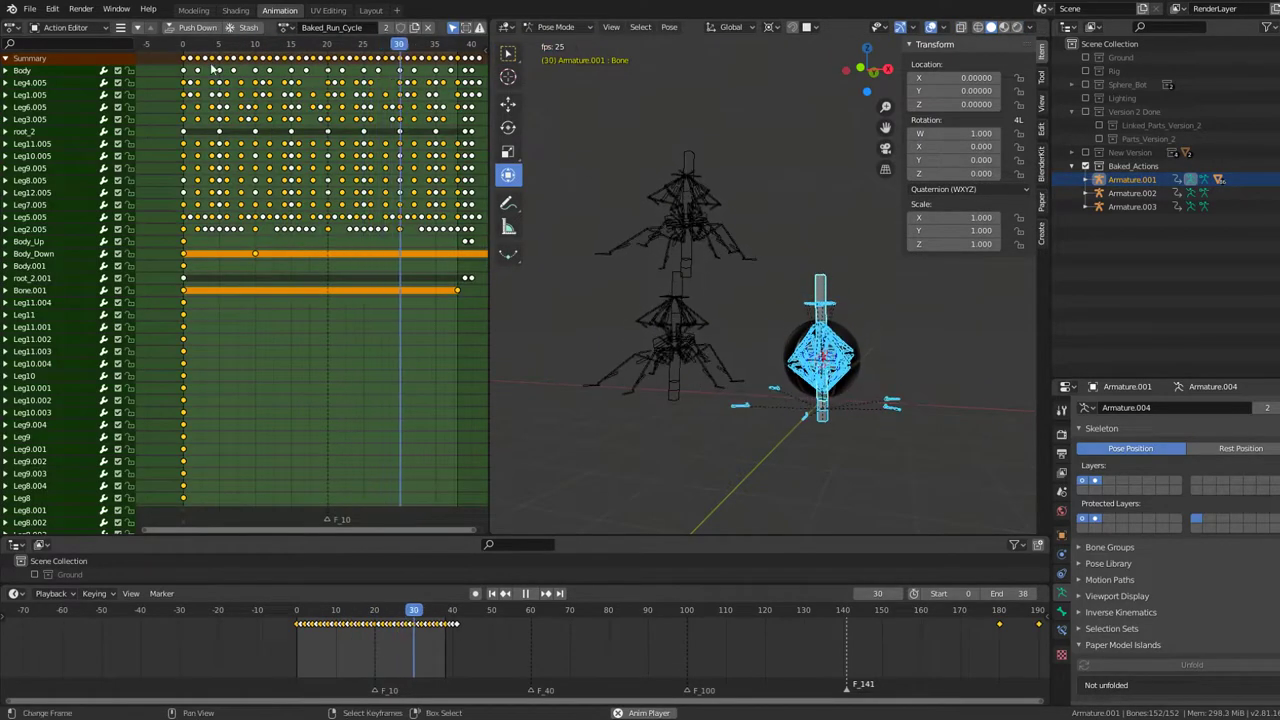
scroll(208, 102, down, 3)
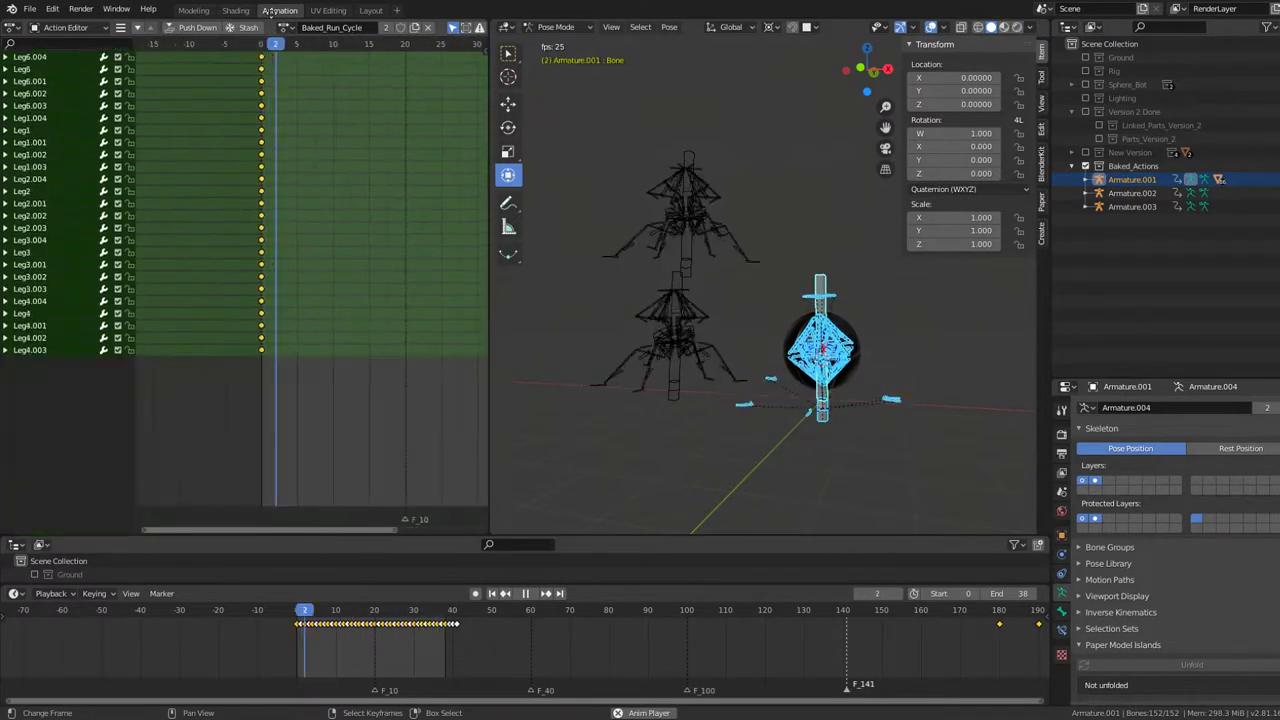
scroll(250, 72, up, 3)
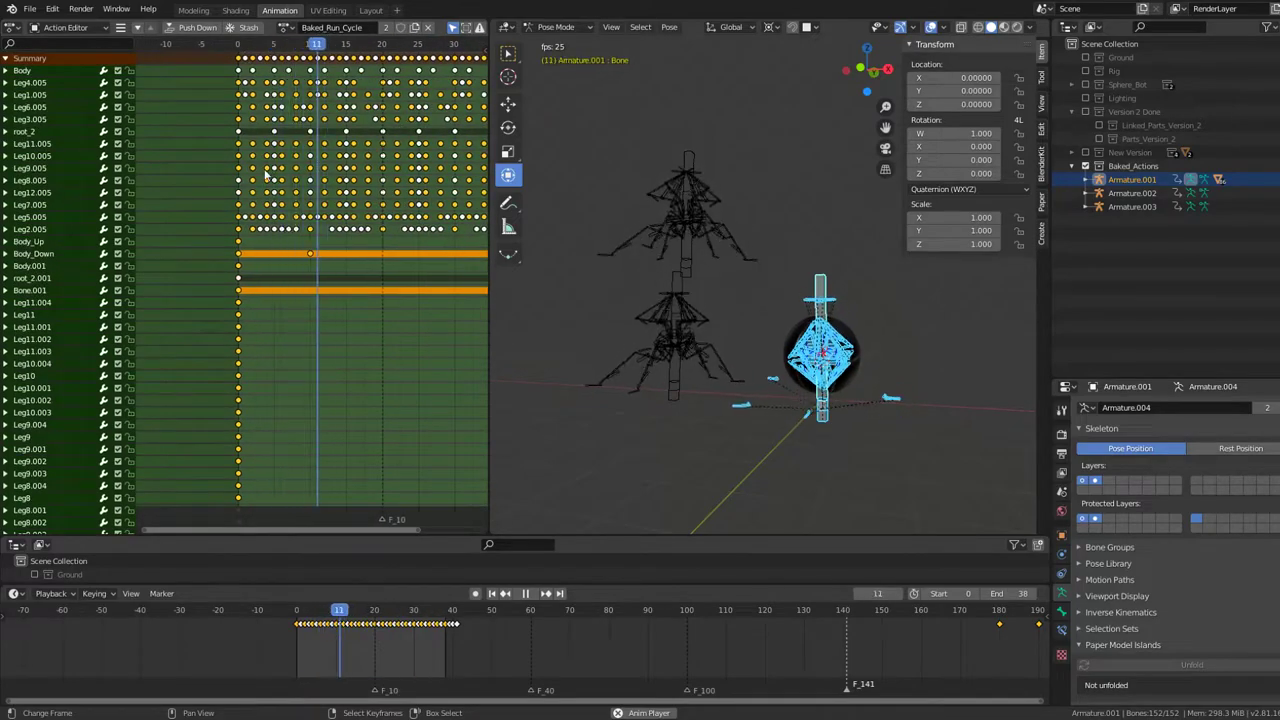
scroll(882, 356, up, 3)
key(ctrl+Tab)
click(690, 200)
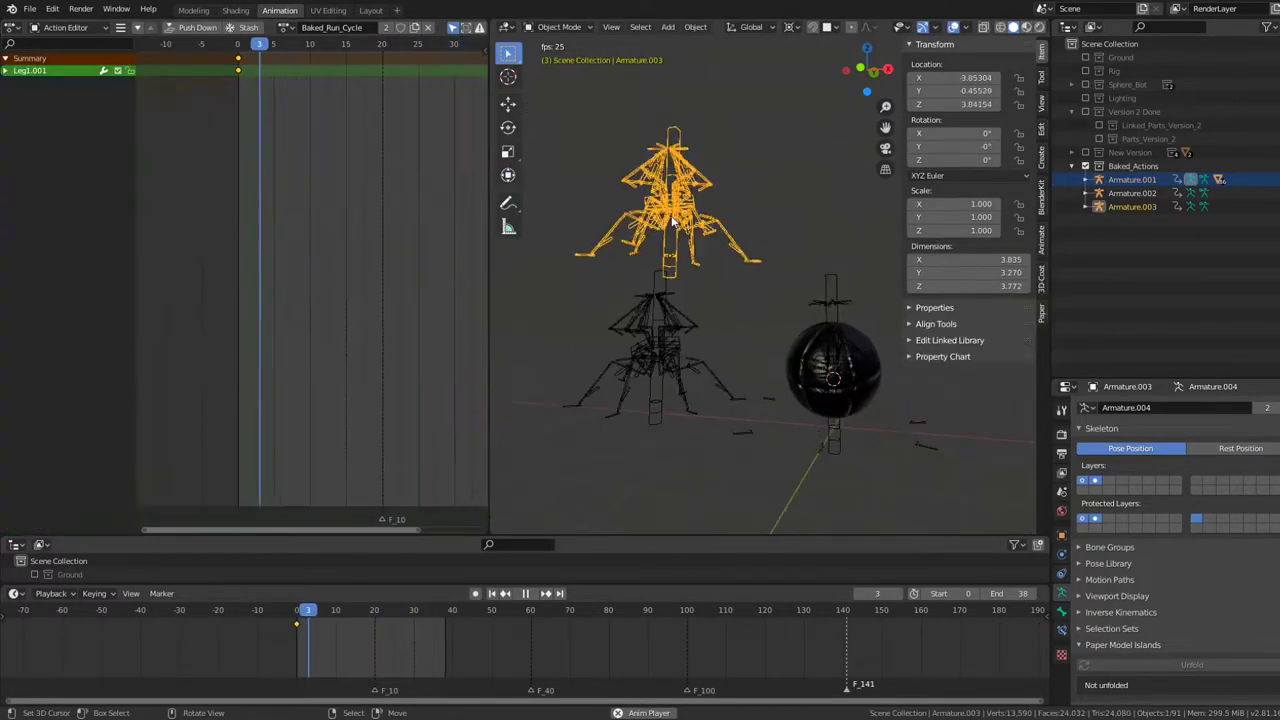
mouse_move(700, 250)
middle_down()
mouse_move(776, 282)
mouse_move(660, 213)
middle_up()
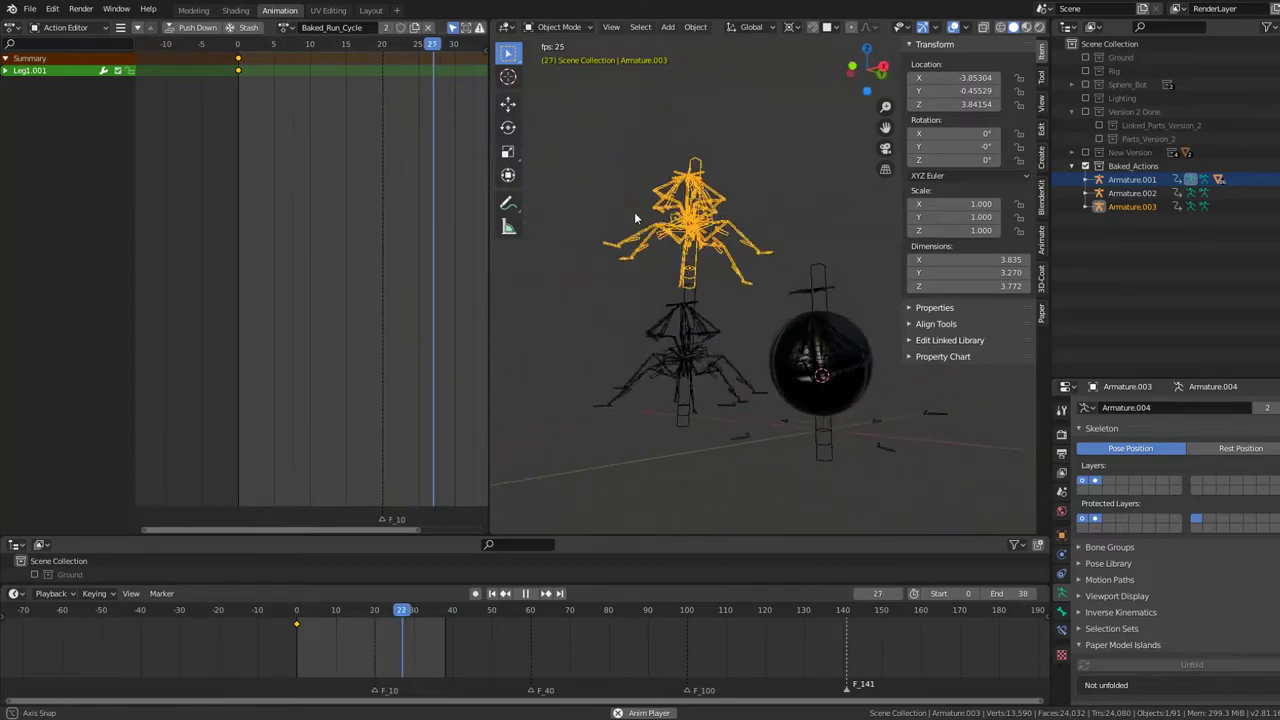
Step: Try the Baked_Roll, Baked_Run_Cycle and PlaneAction actions on Armature.003
click(287, 27)
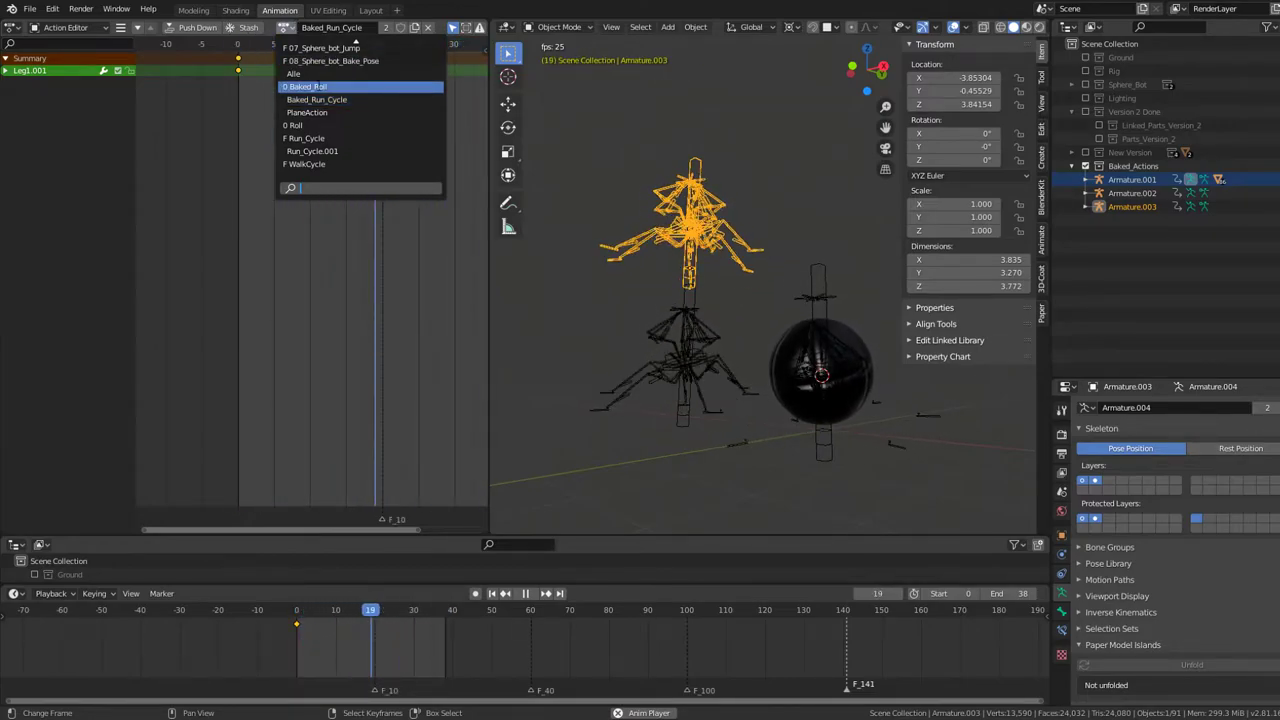
click(317, 87)
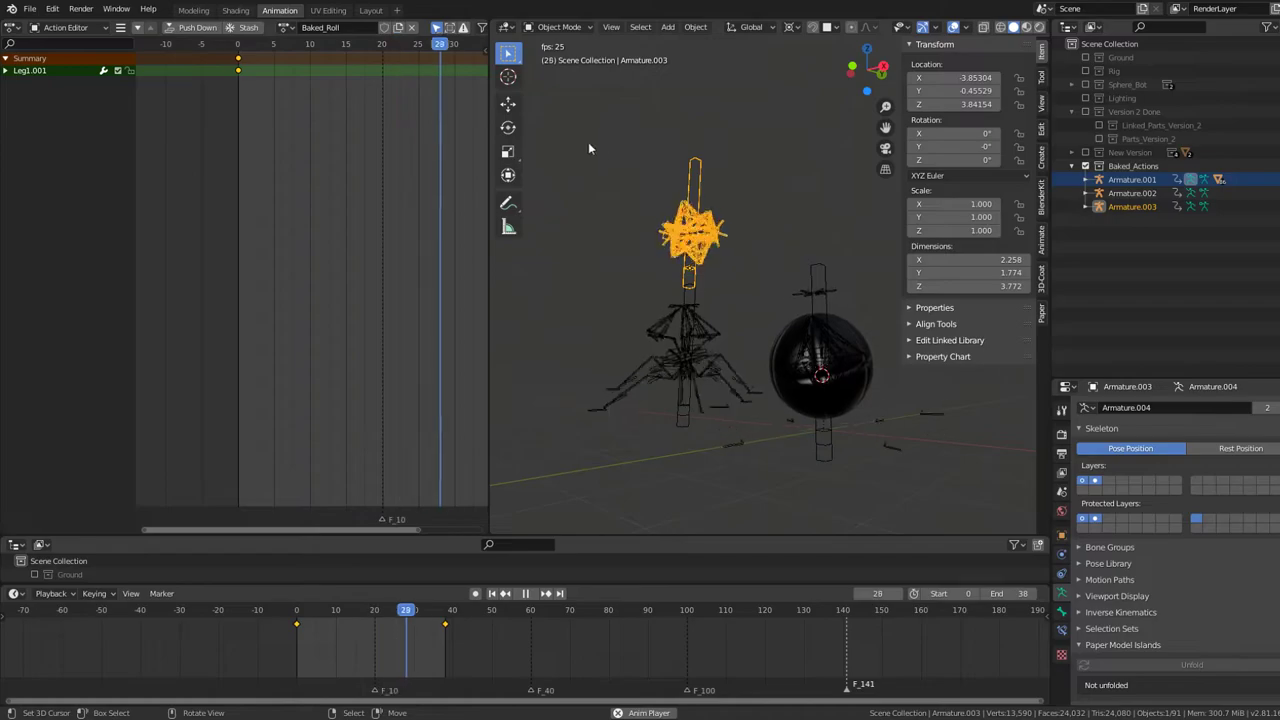
middle_drag(688, 225, 754, 212)
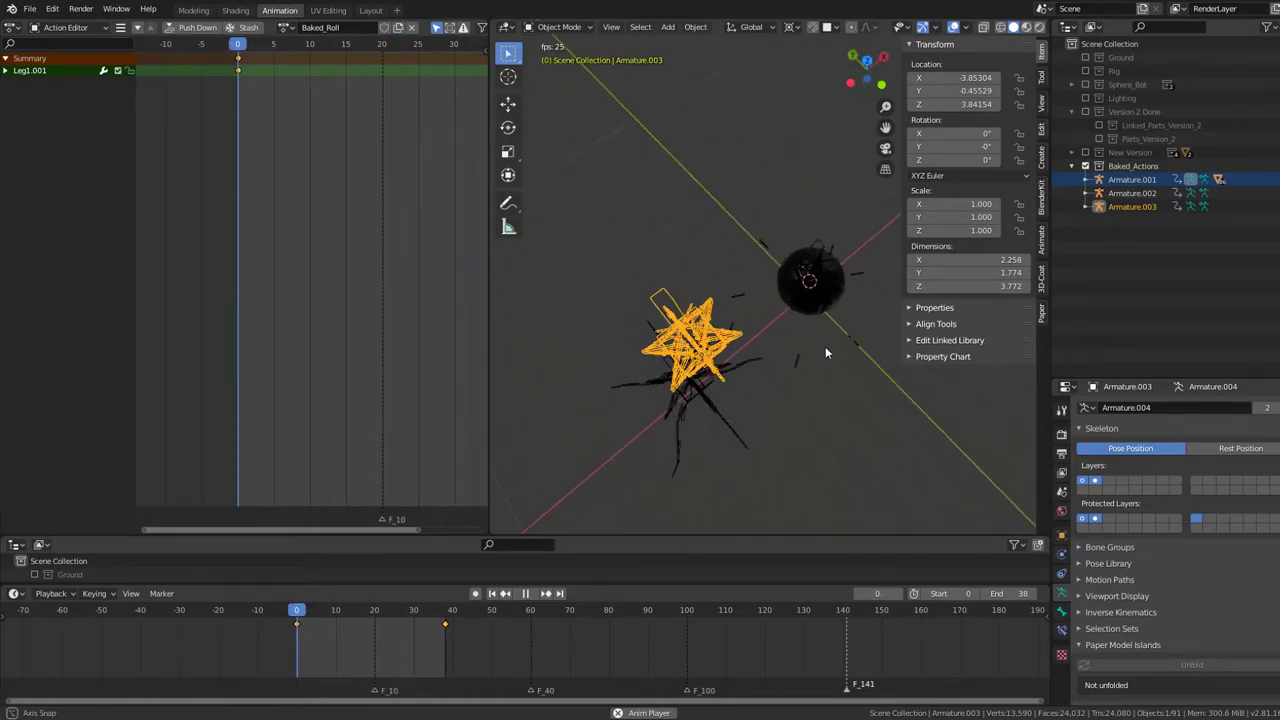
click(288, 27)
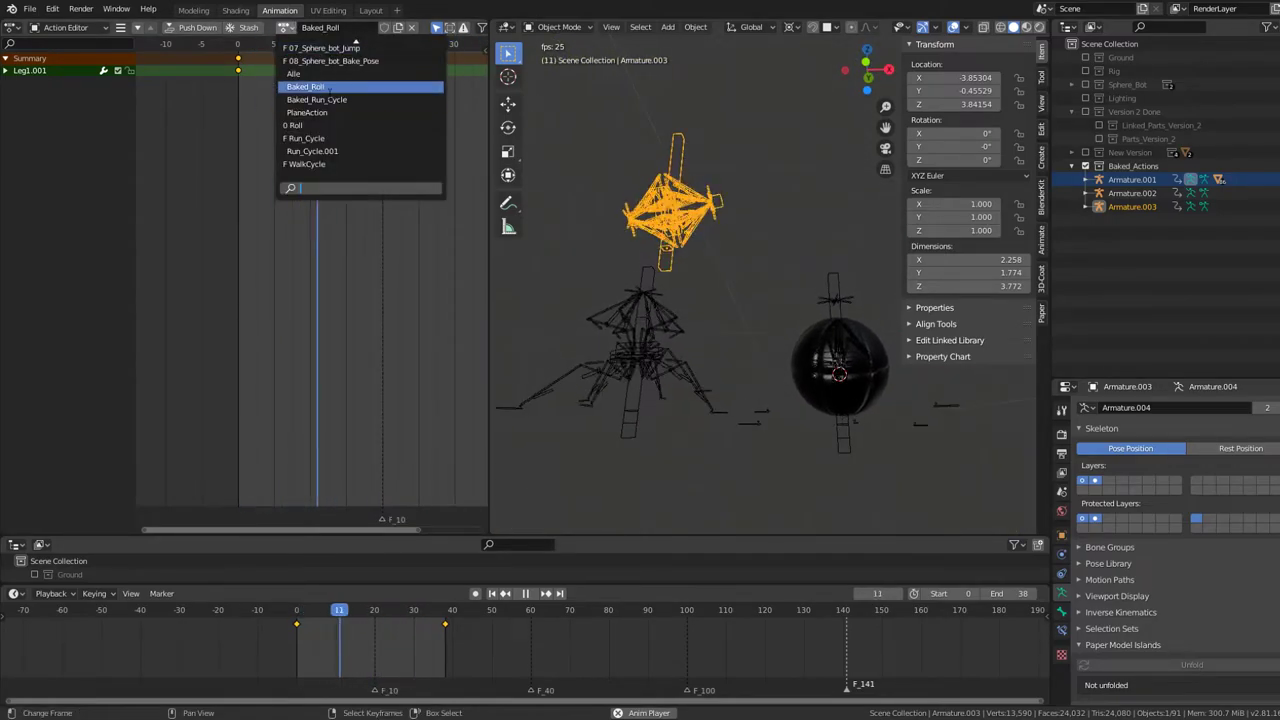
click(340, 96)
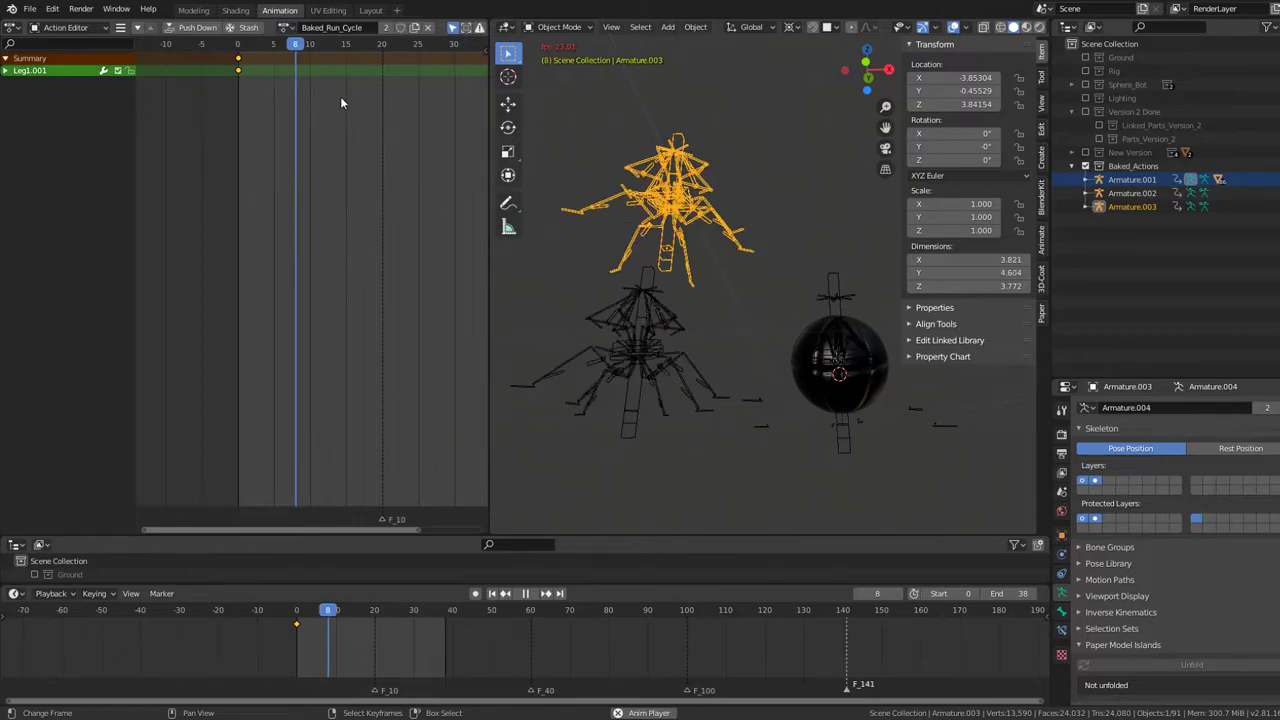
click(288, 27)
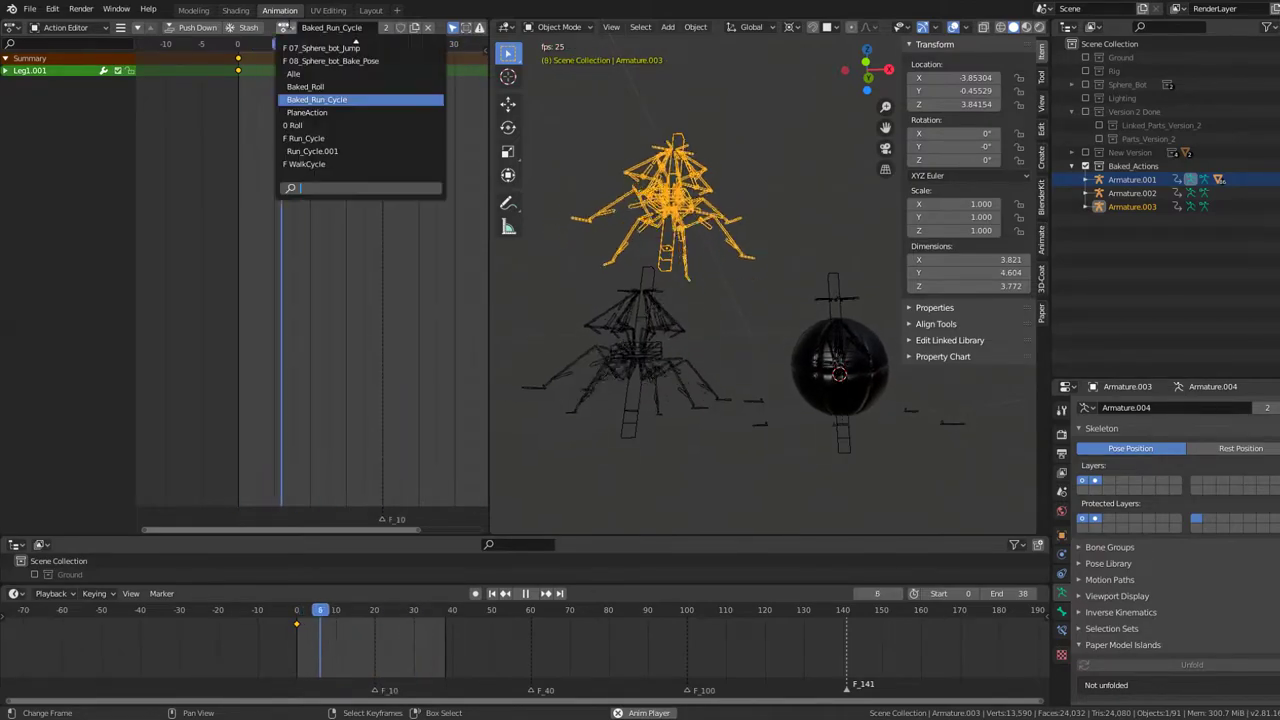
click(288, 27)
click(288, 27)
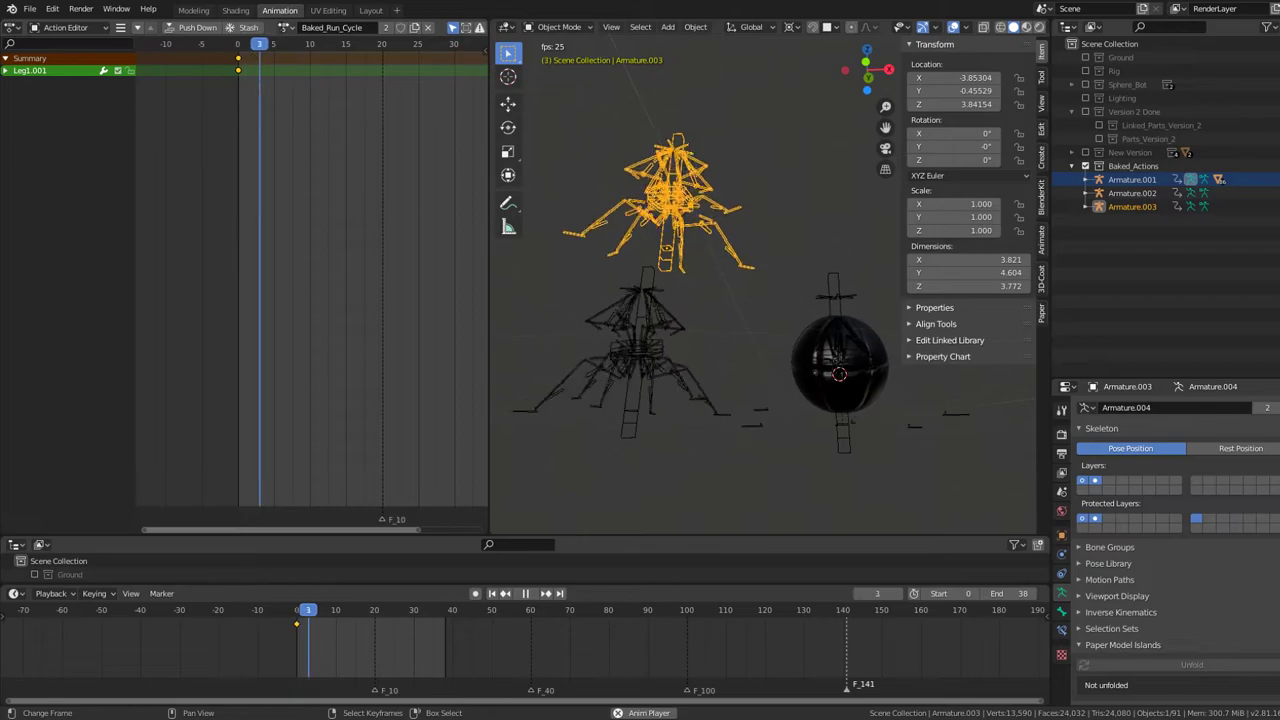
click(288, 27)
click(332, 108)
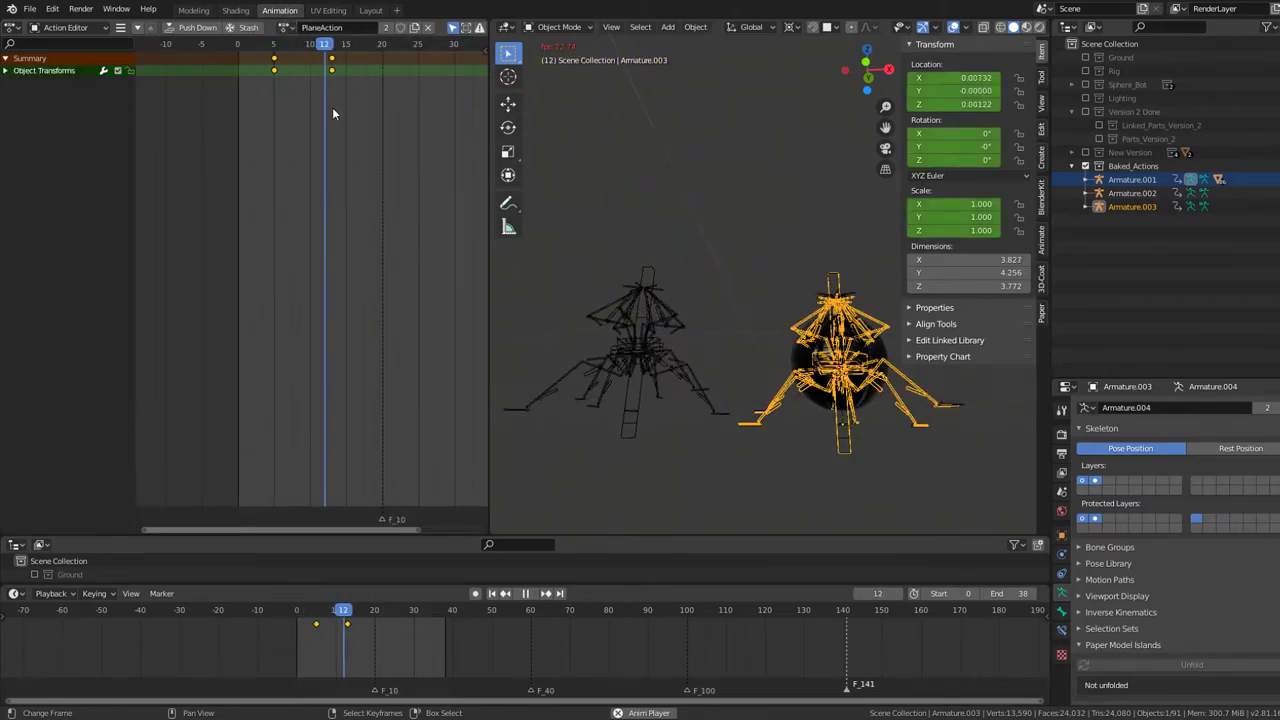
Step: Unlink the action, try 08_Sphere_bot_Bake_Pose, then assign Baked_Run_Cycle and raise the armature to Z 5.43
click(429, 27)
click(287, 27)
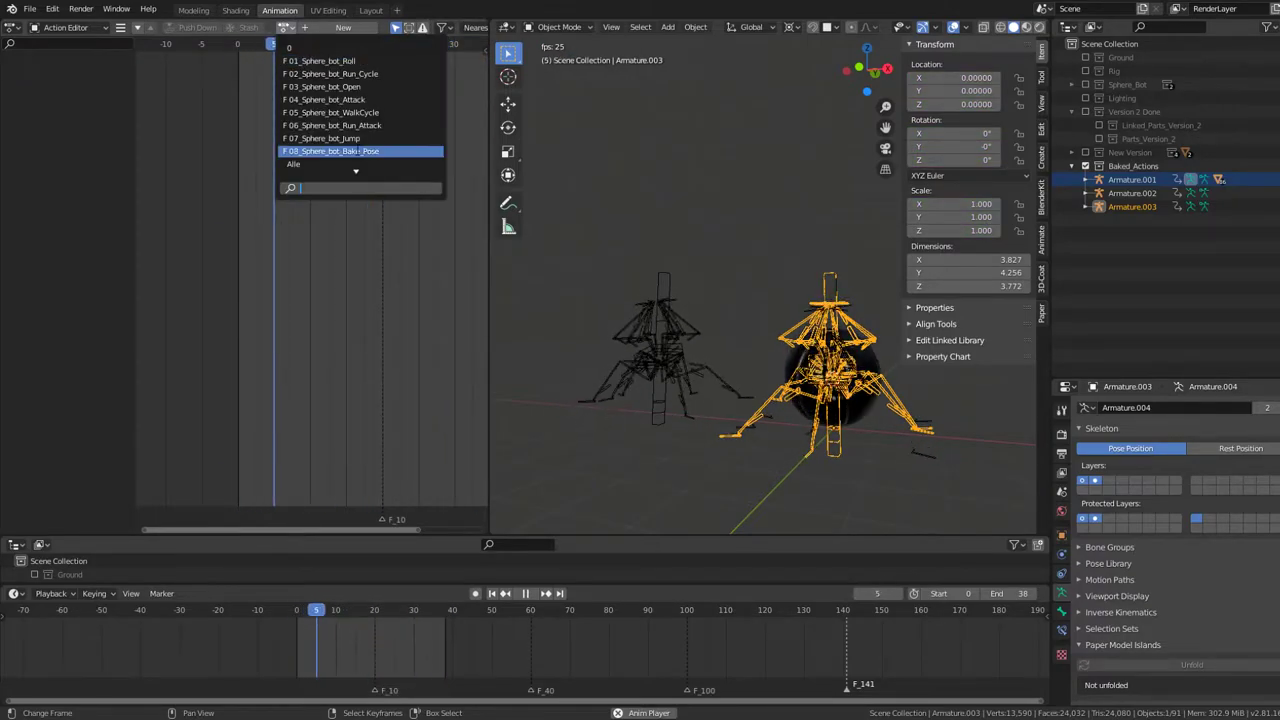
click(385, 152)
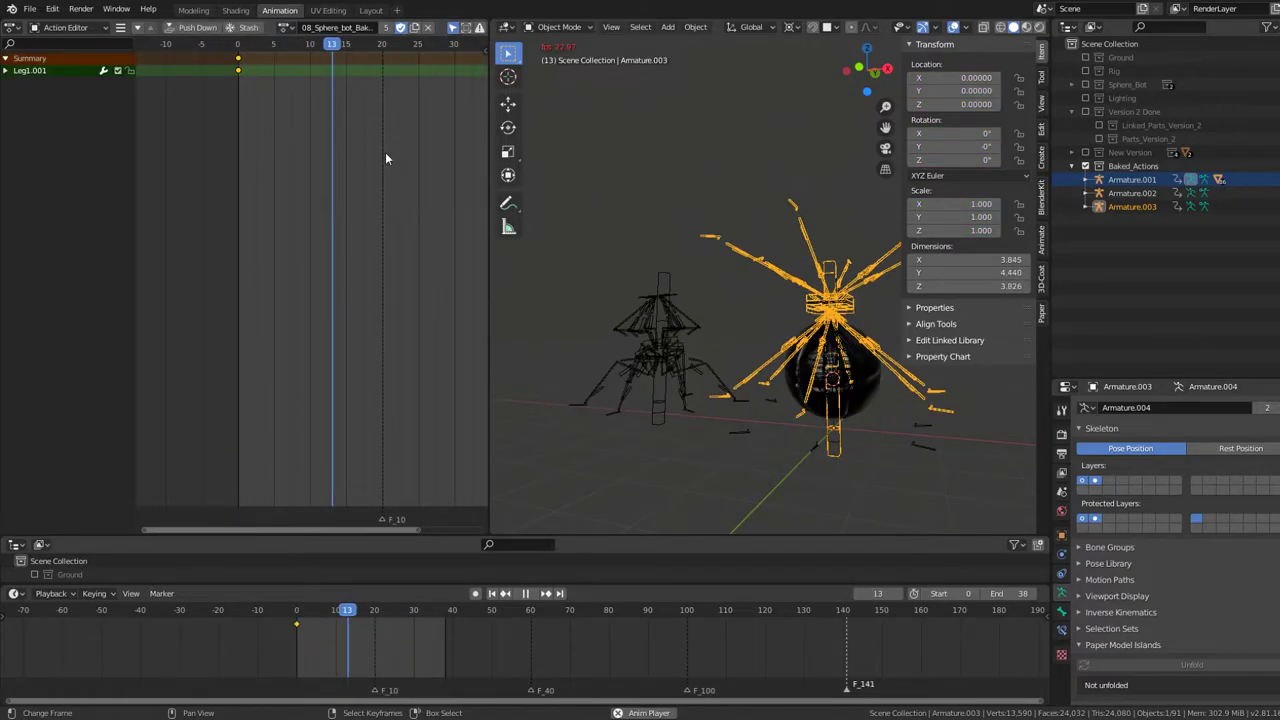
click(286, 29)
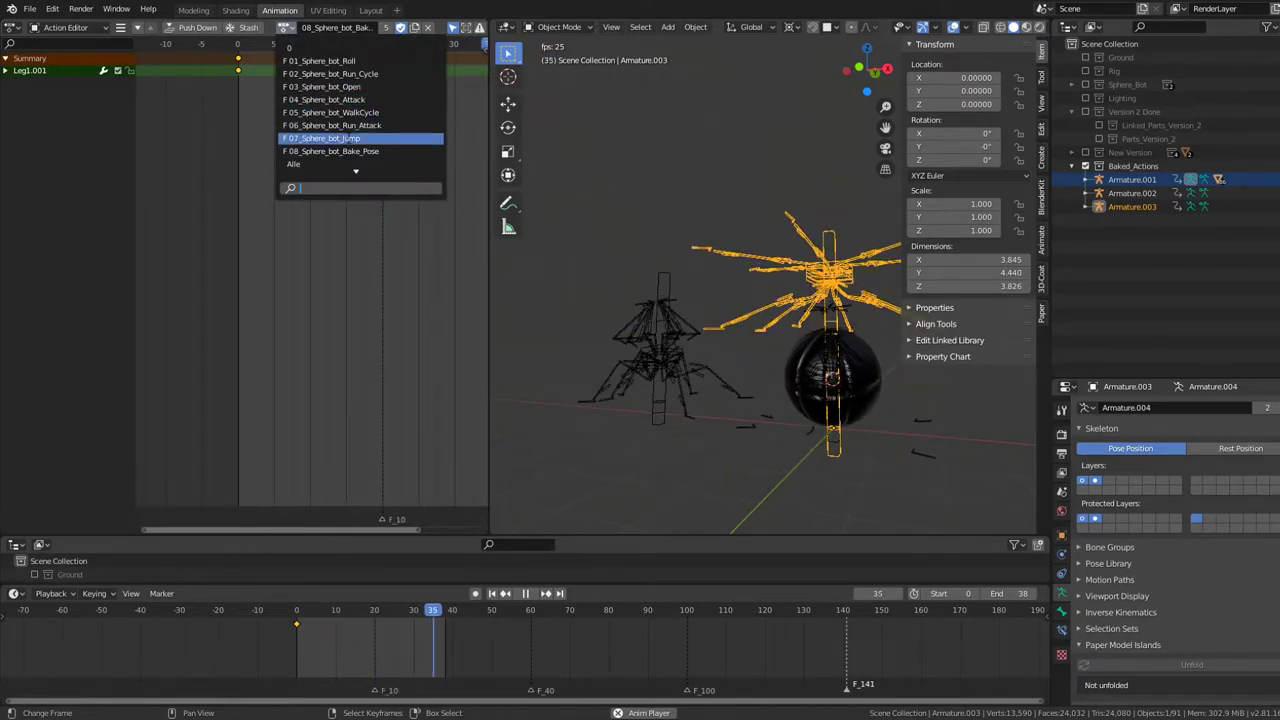
scroll(360, 110, down, 8)
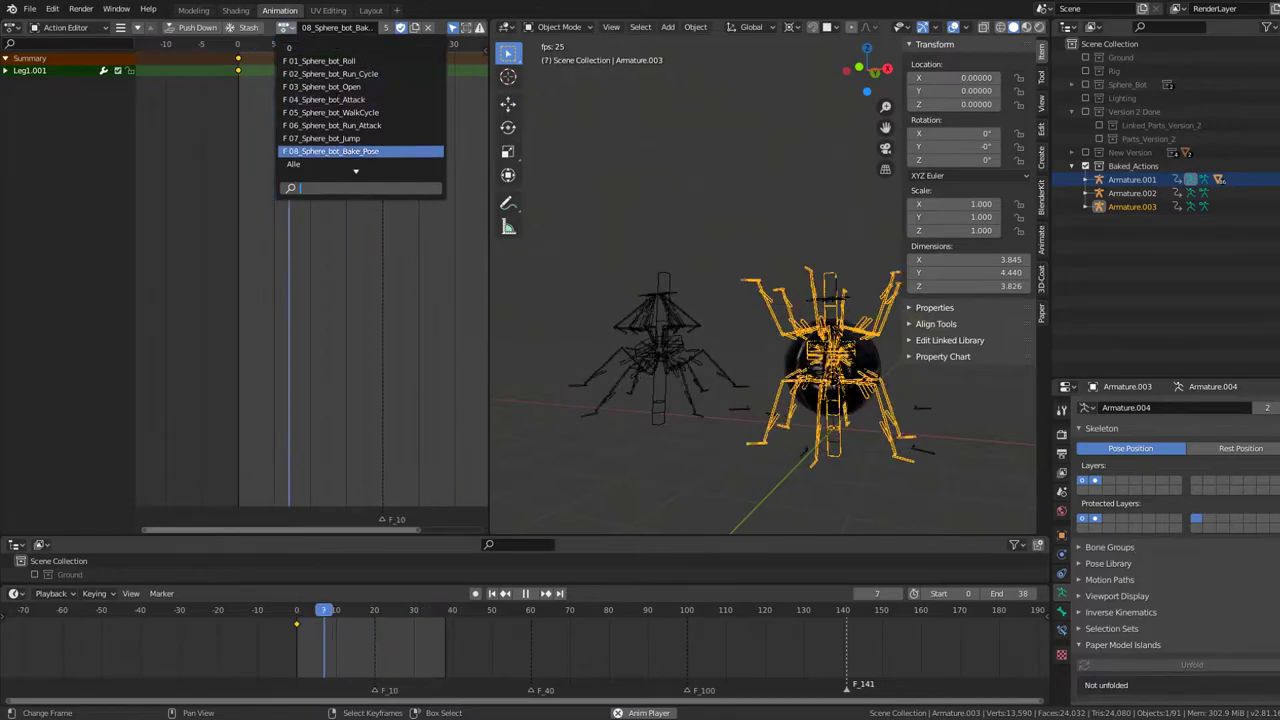
scroll(360, 110, down, 6)
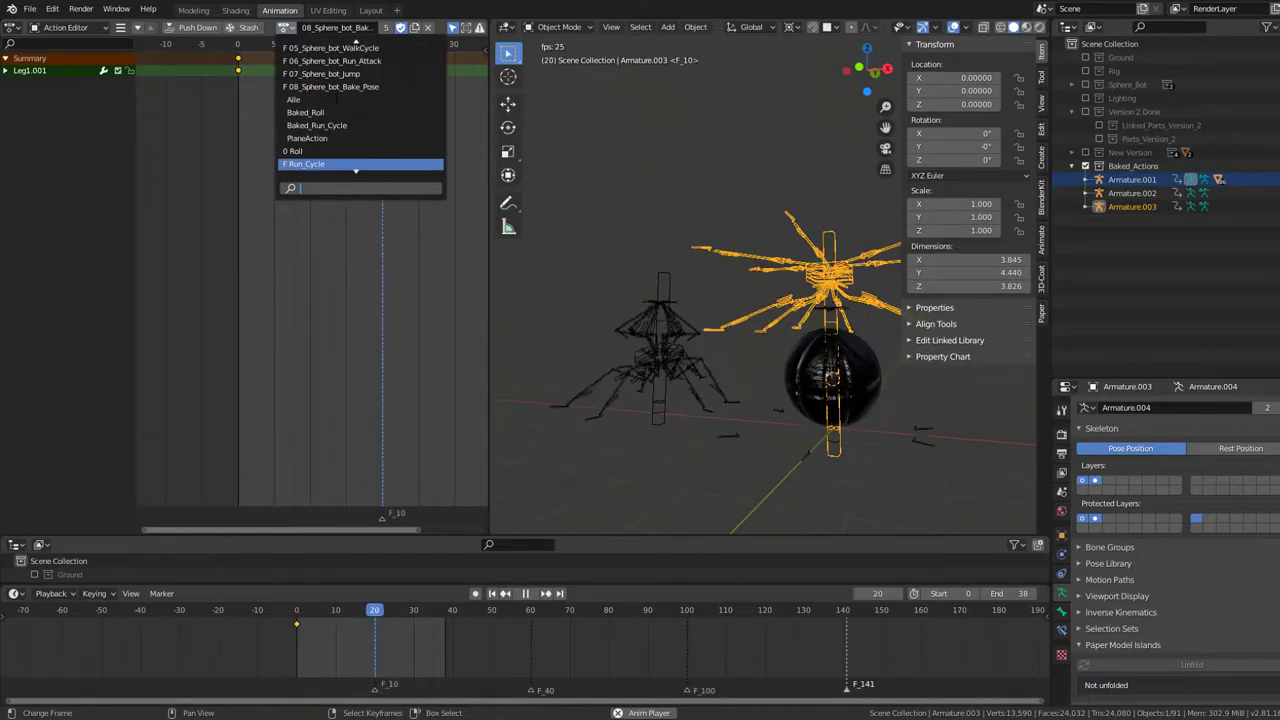
click(320, 125)
drag(828, 330, 727, 223)
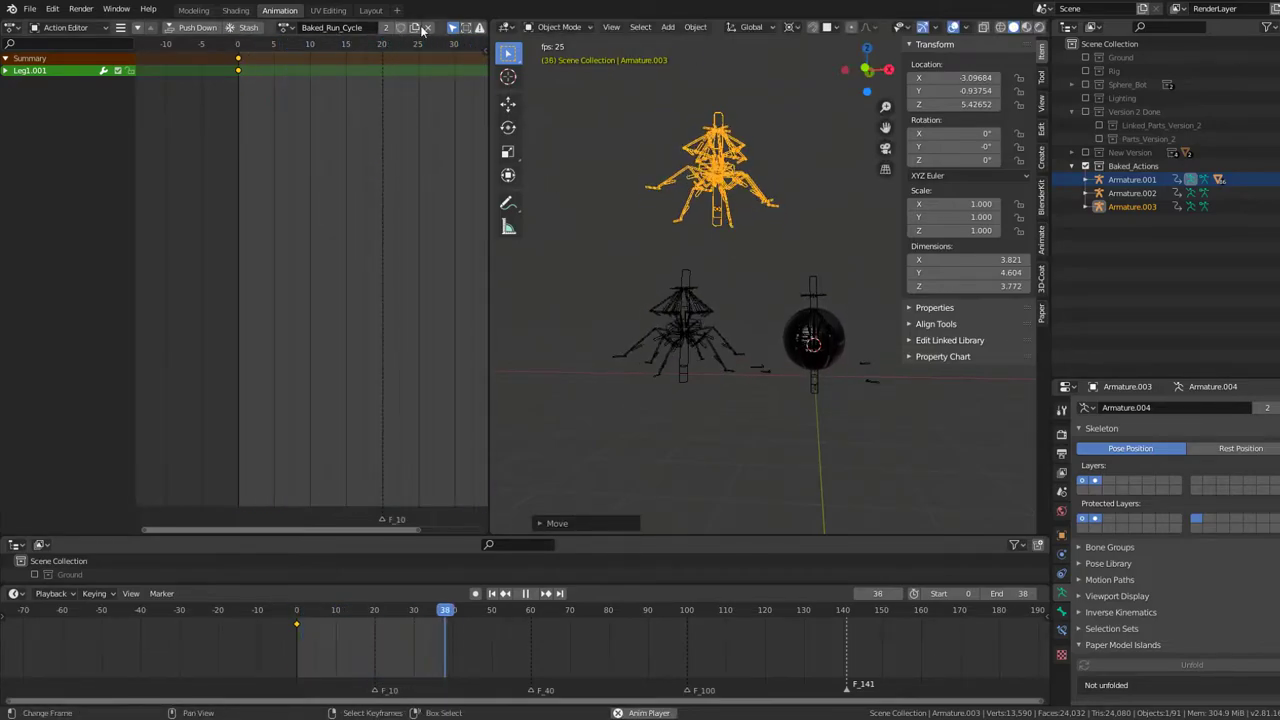
click(558, 27)
click(565, 74)
key(KP_Decimal)
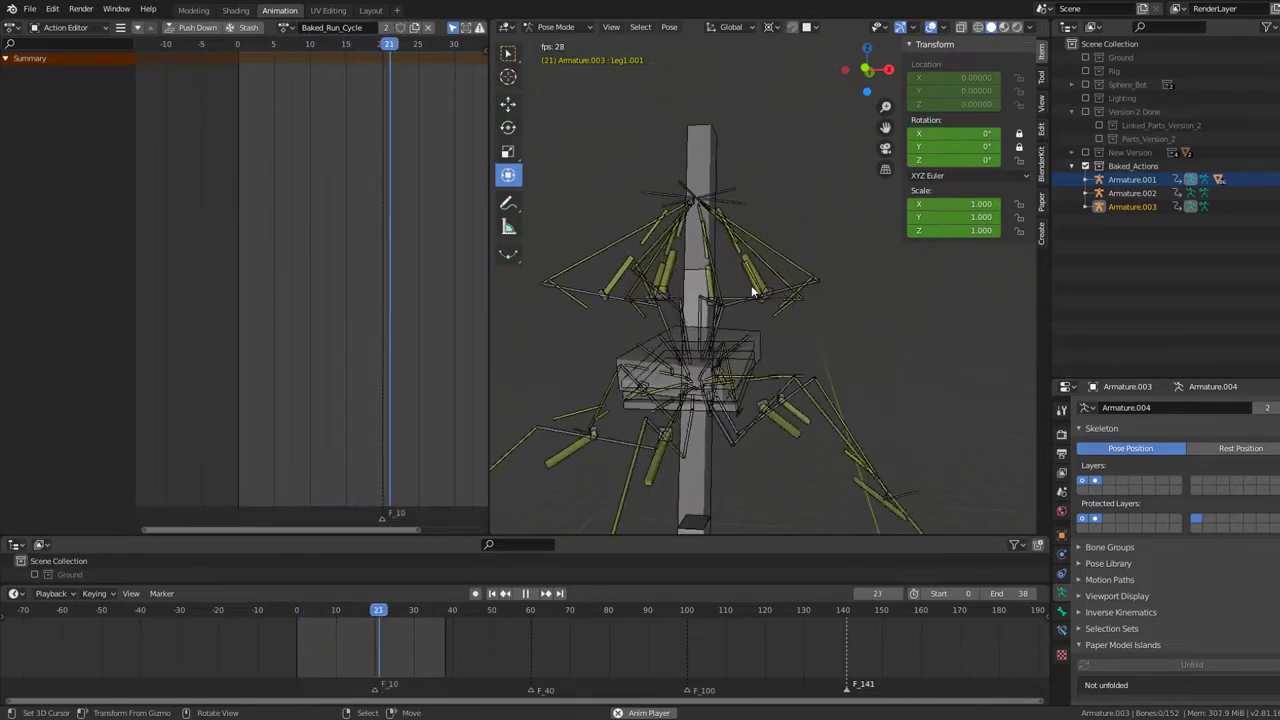
key(space)
click(735, 201)
key(g)
right_click(768, 177)
scroll(785, 240, down, 6)
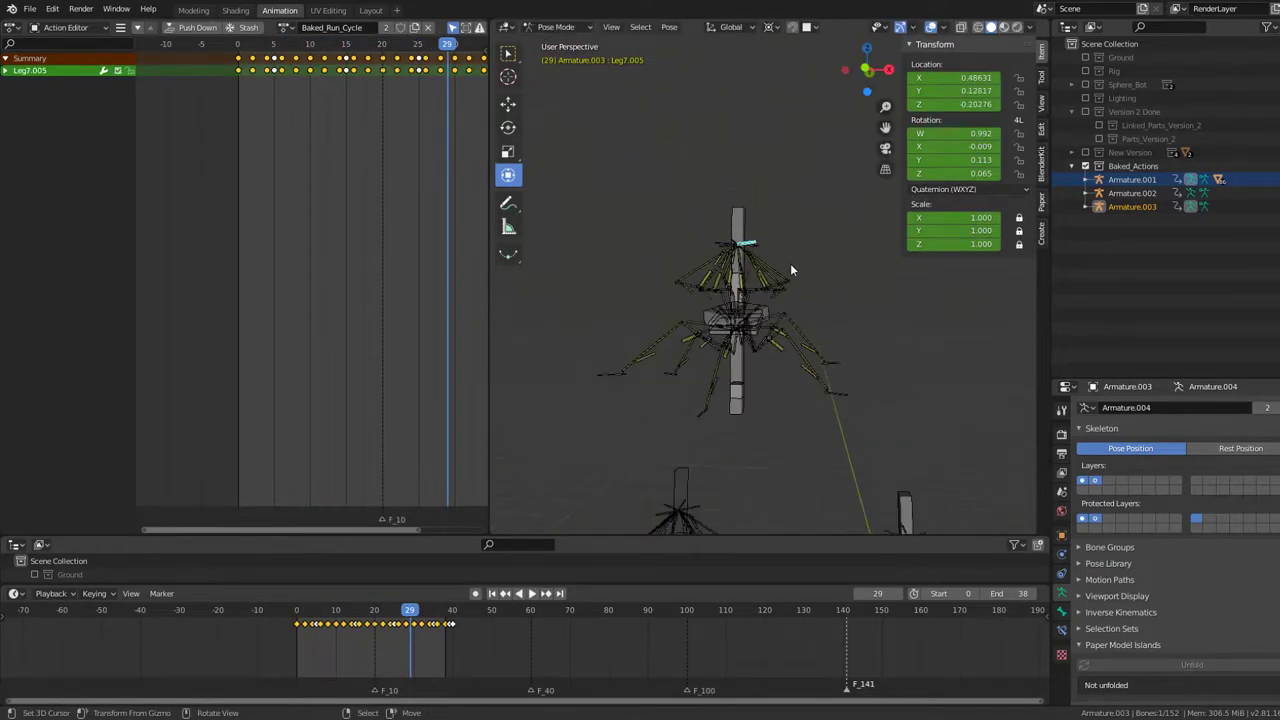
key(space)
key(shift+Left)
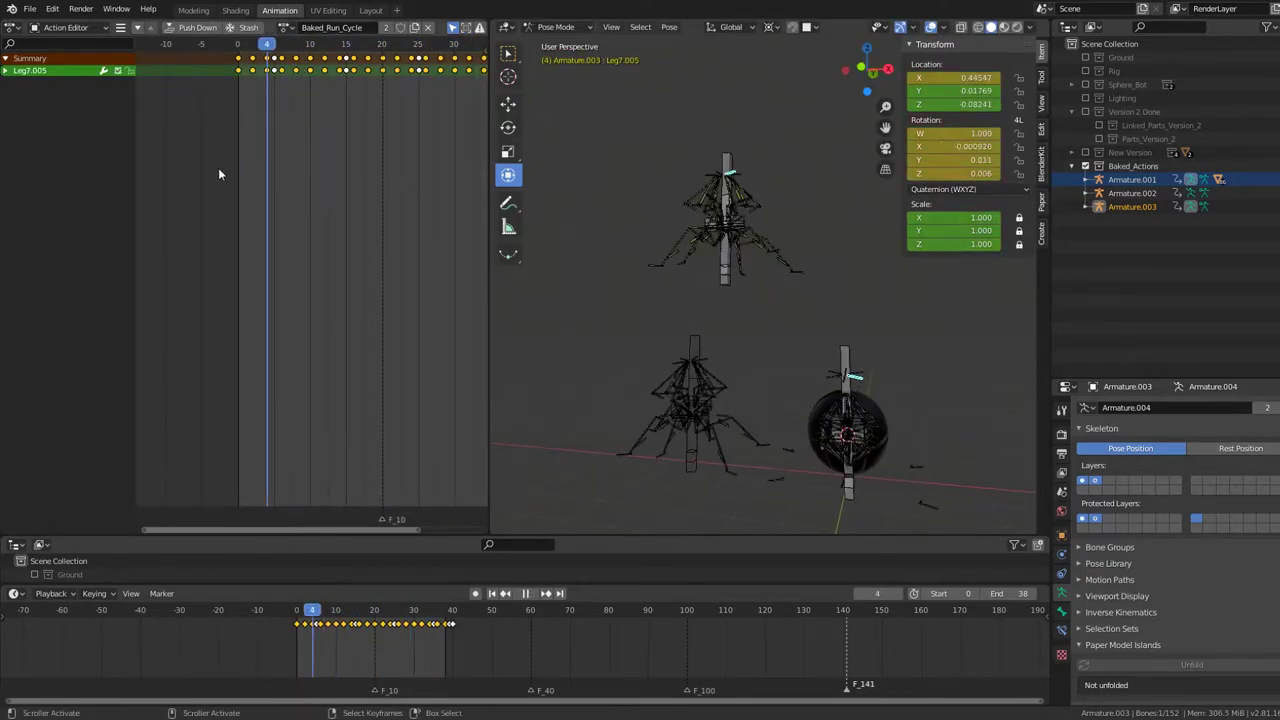
key(Escape)
key(Tab)
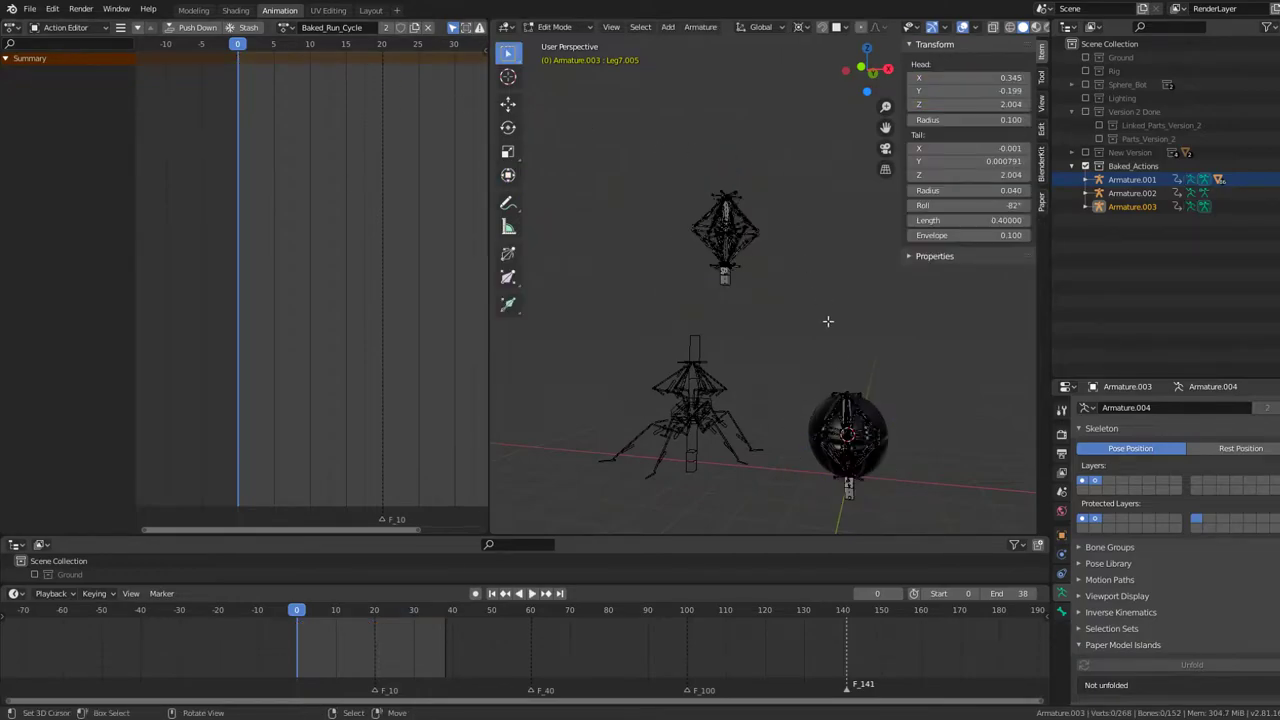
key(Tab)
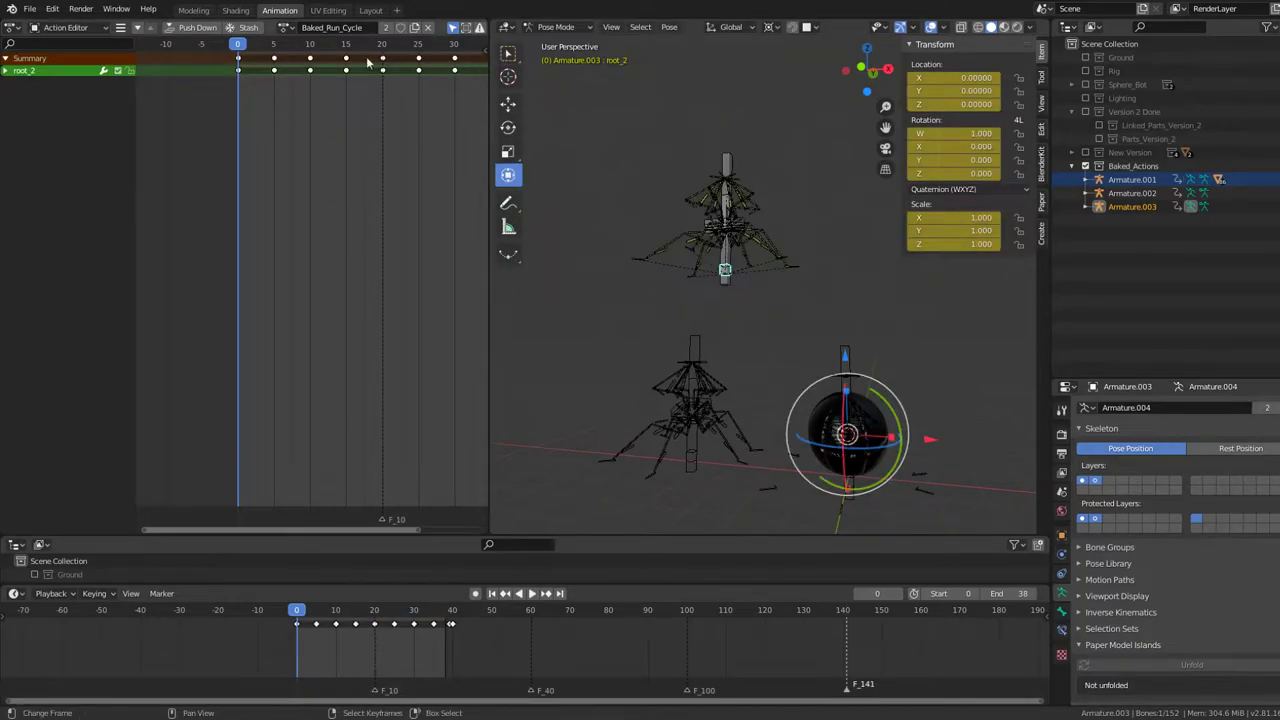
click(550, 44)
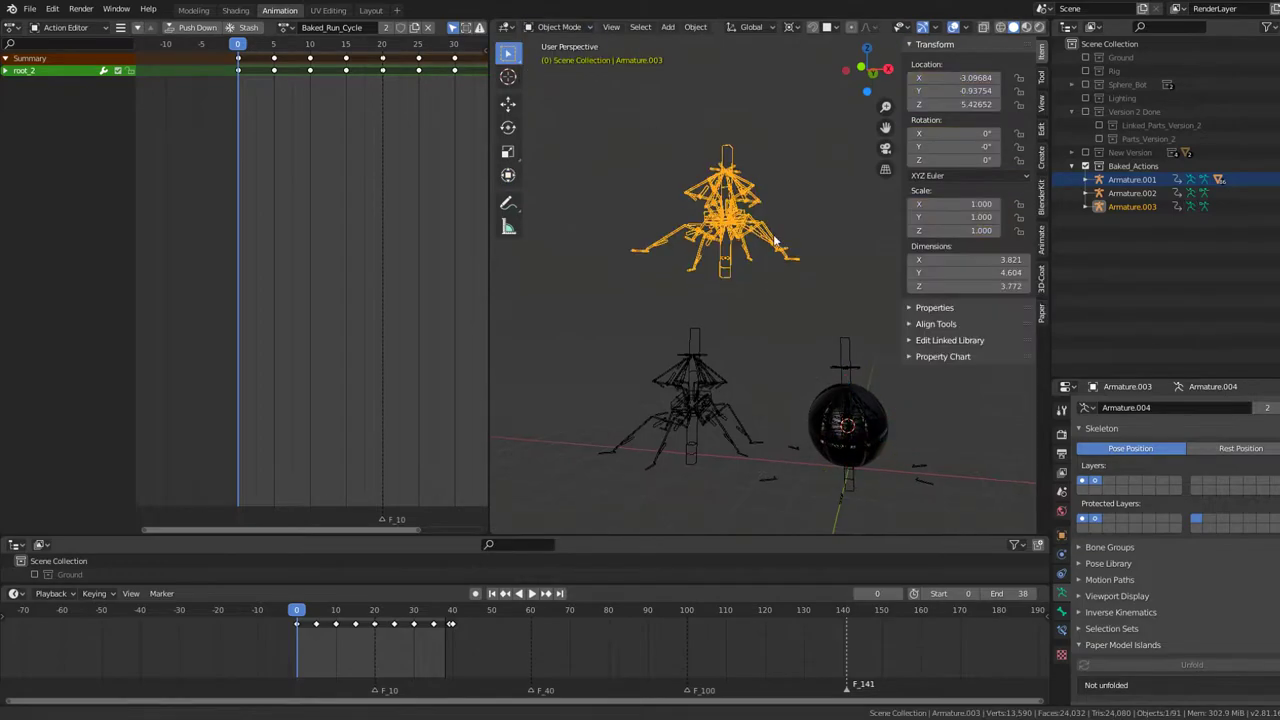
click(727, 172)
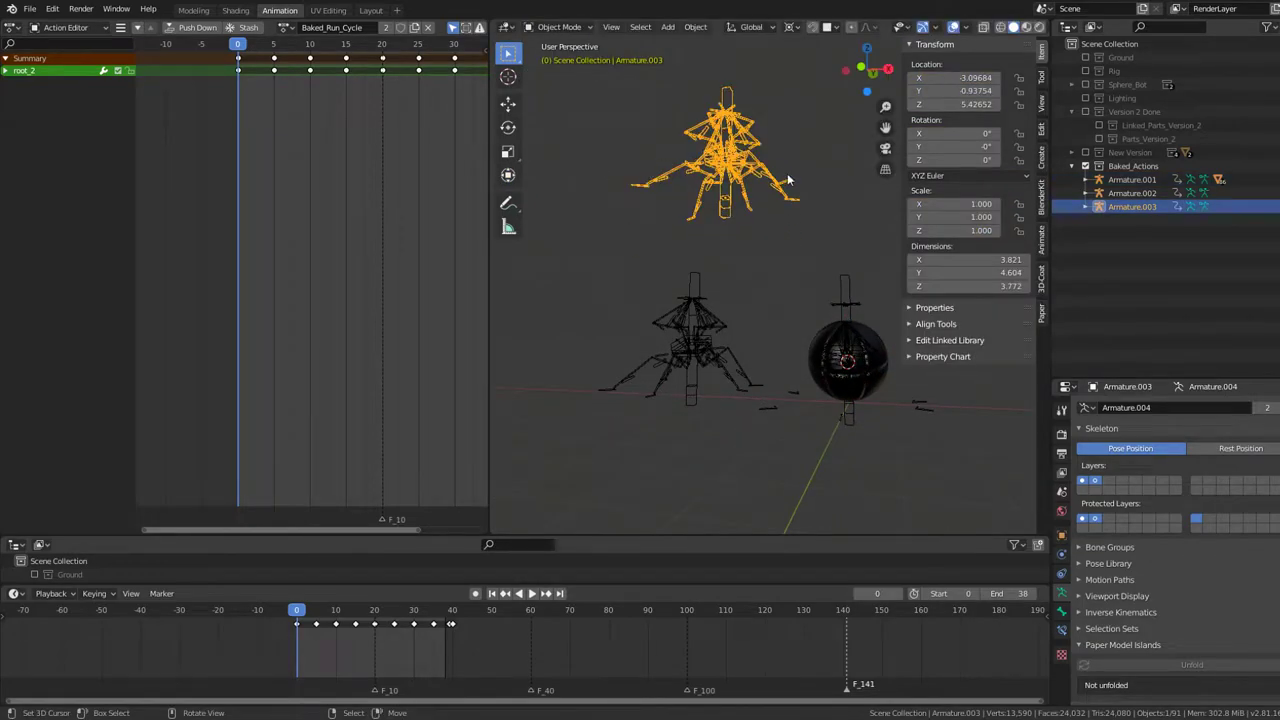
Step: Make Armature.003's armature data single-user (Armature.005) and start playback
click(695, 27)
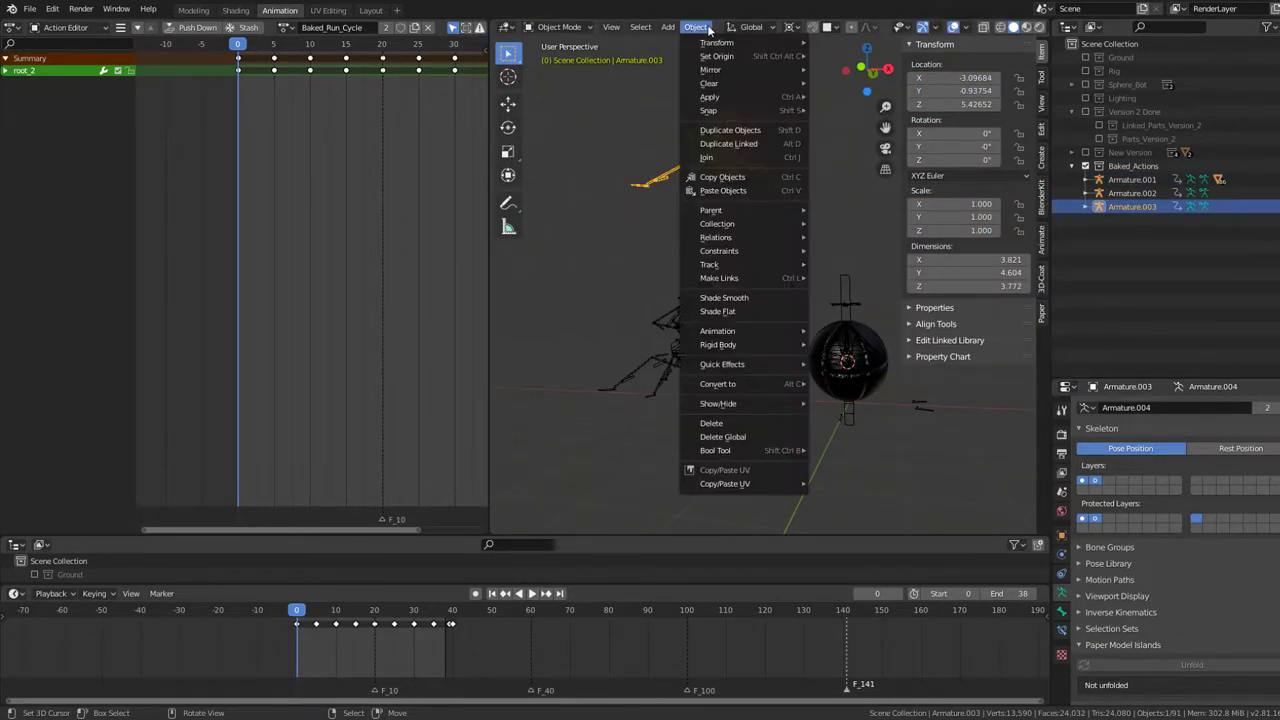
mouse_move(716, 237)
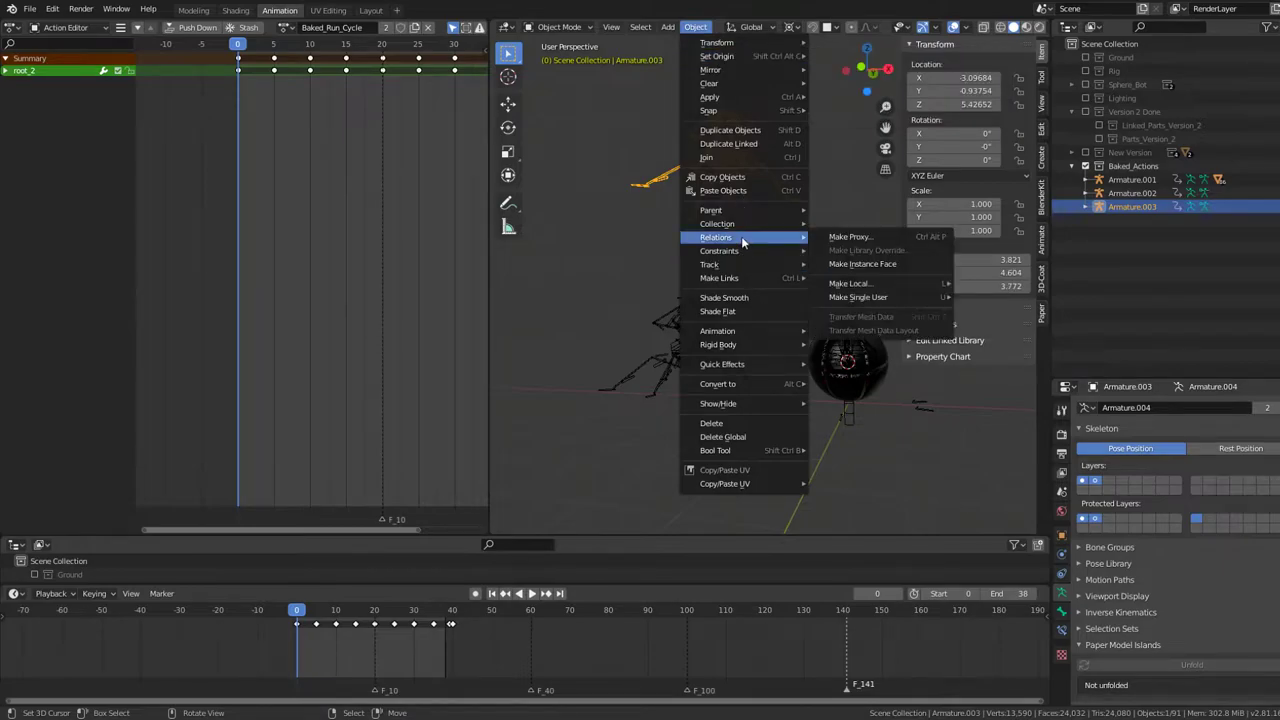
click(1020, 319)
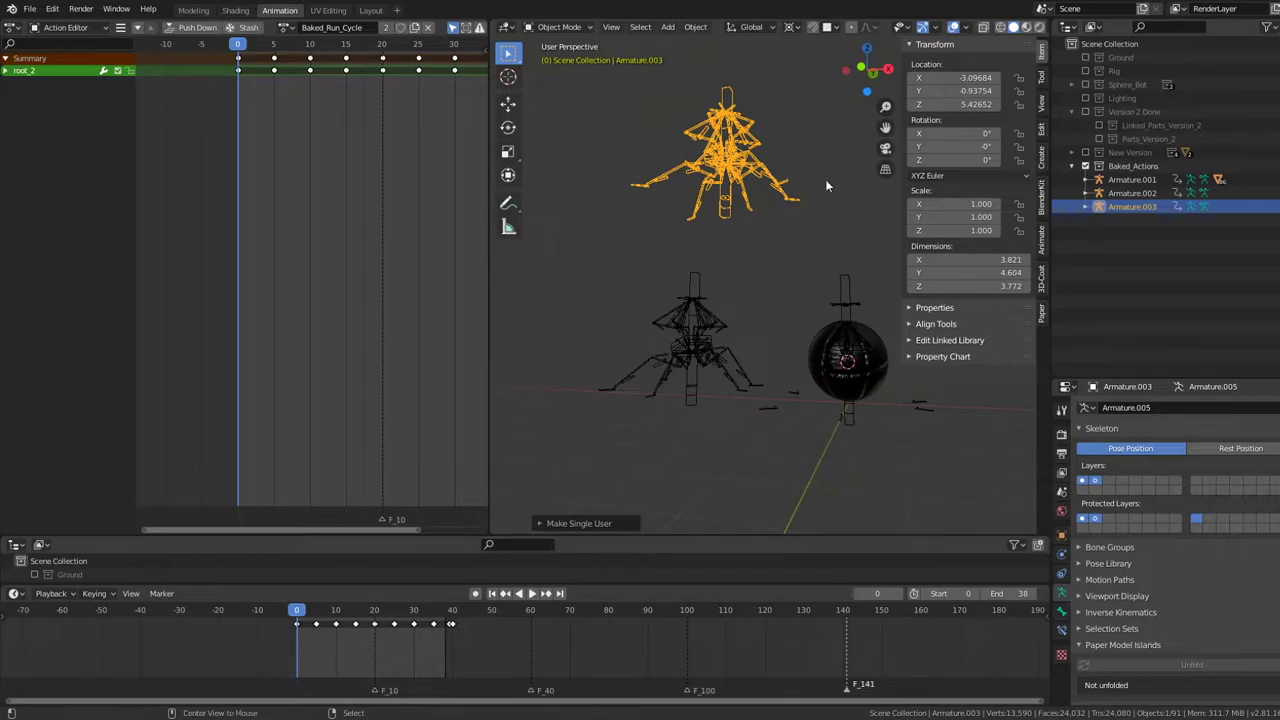
key(space)
key(Tab)
key(Tab)
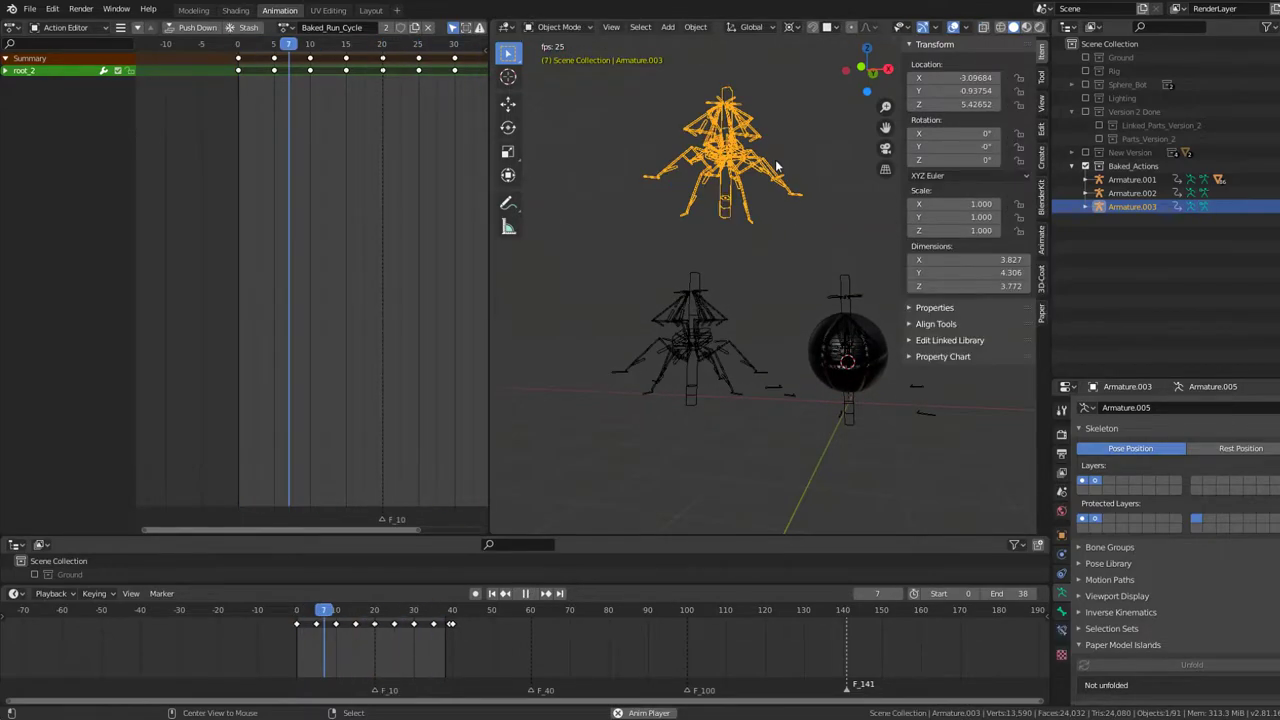
Step: Put the armature in Pose Mode and select all of its bones
click(697, 28)
click(703, 28)
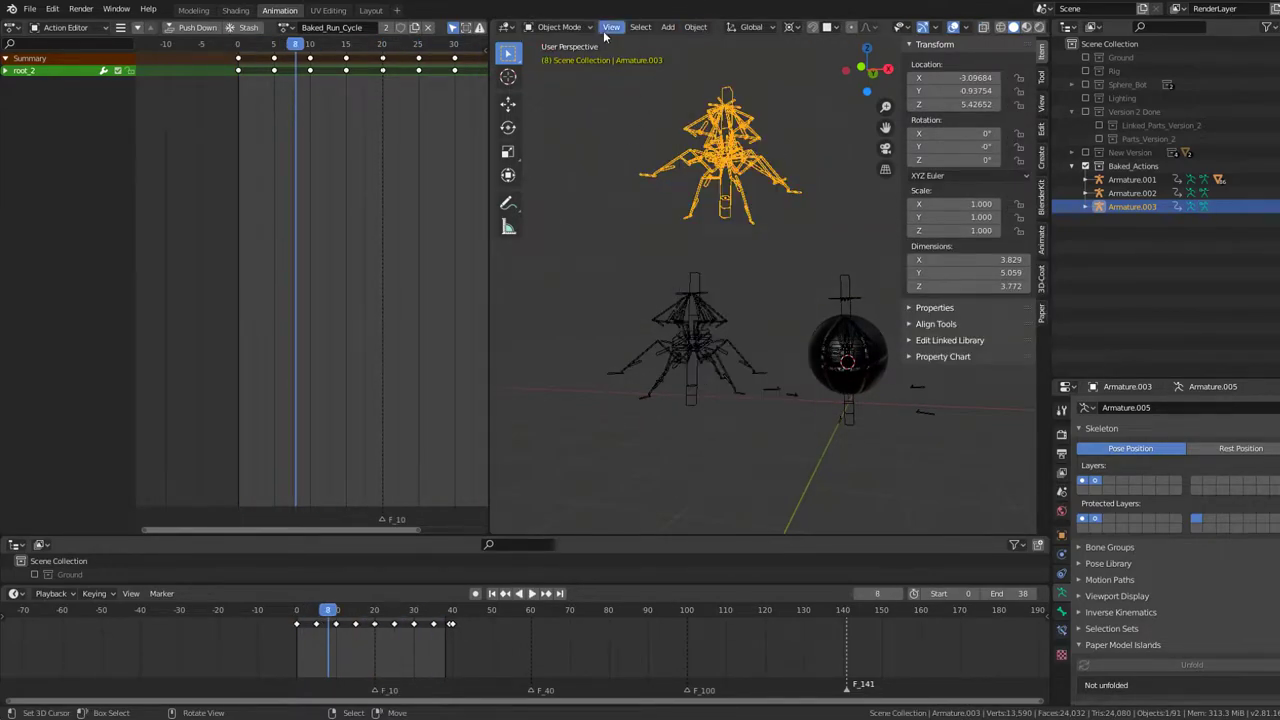
click(557, 72)
key(a)
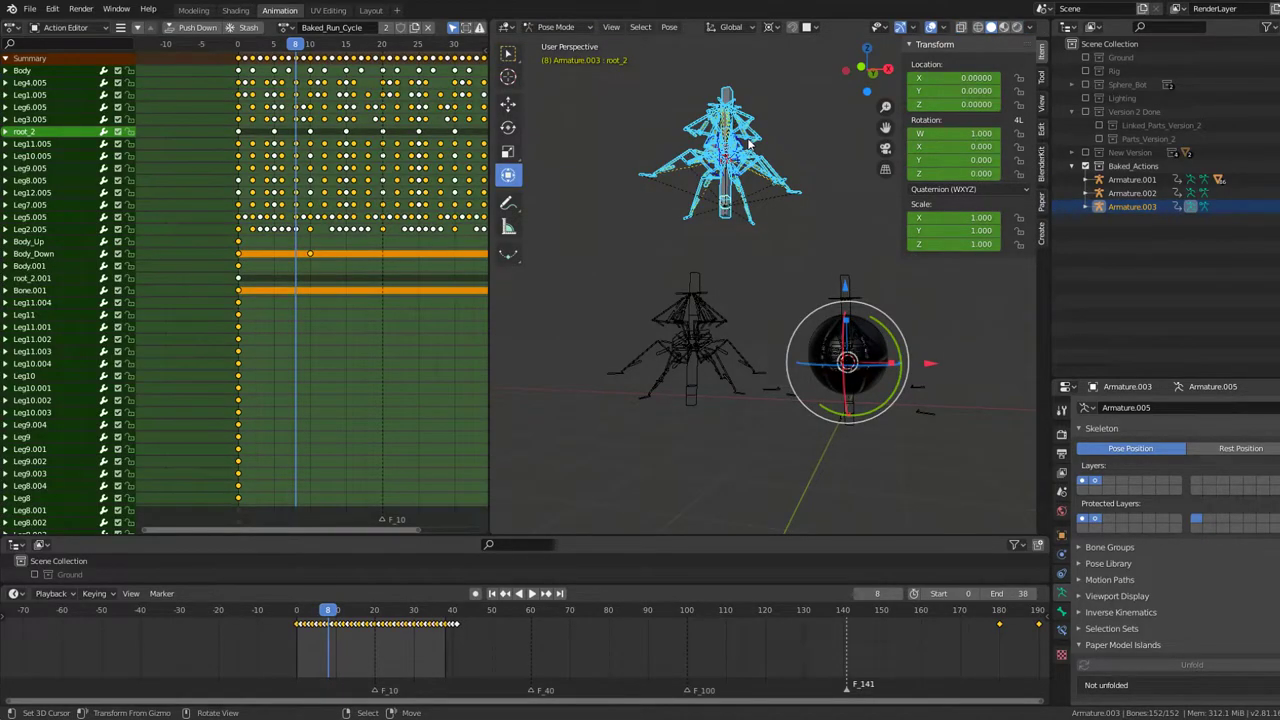
Step: Run Bake Action over frames 0–38 with frame step 2, visual keying and cleared constraints
key(F3)
text(bake action)
click(870, 160)
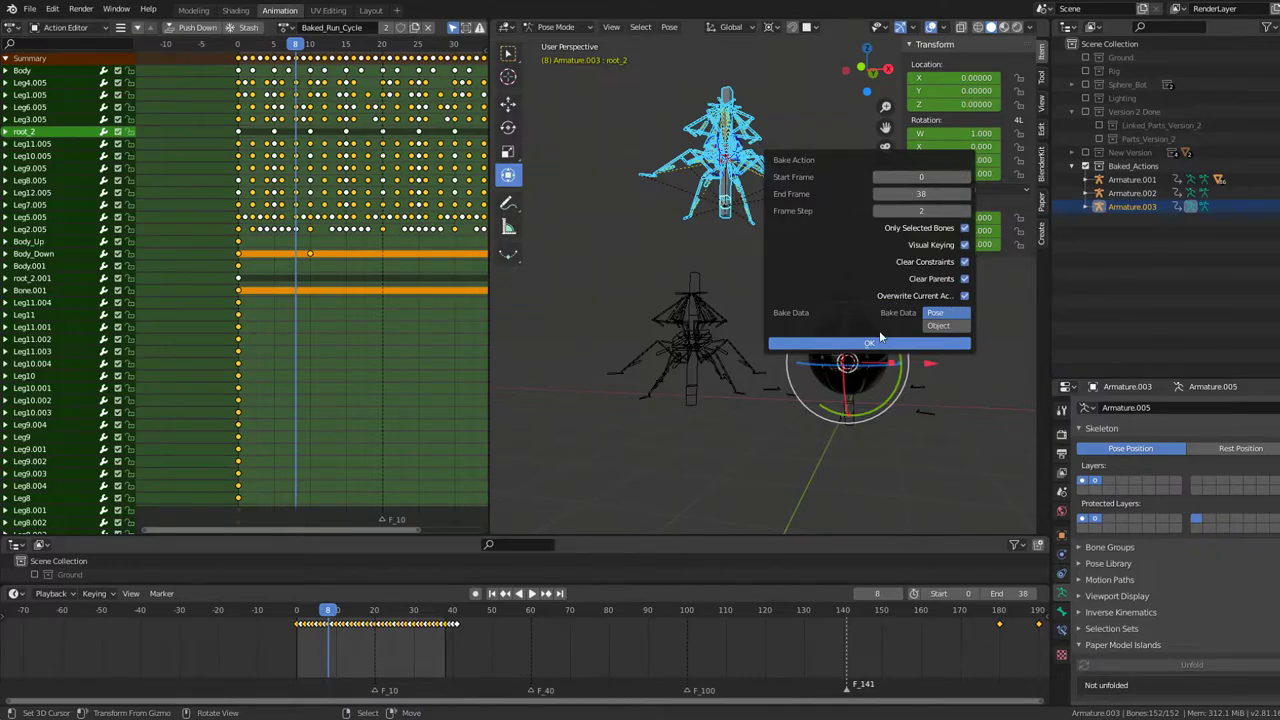
key(Return)
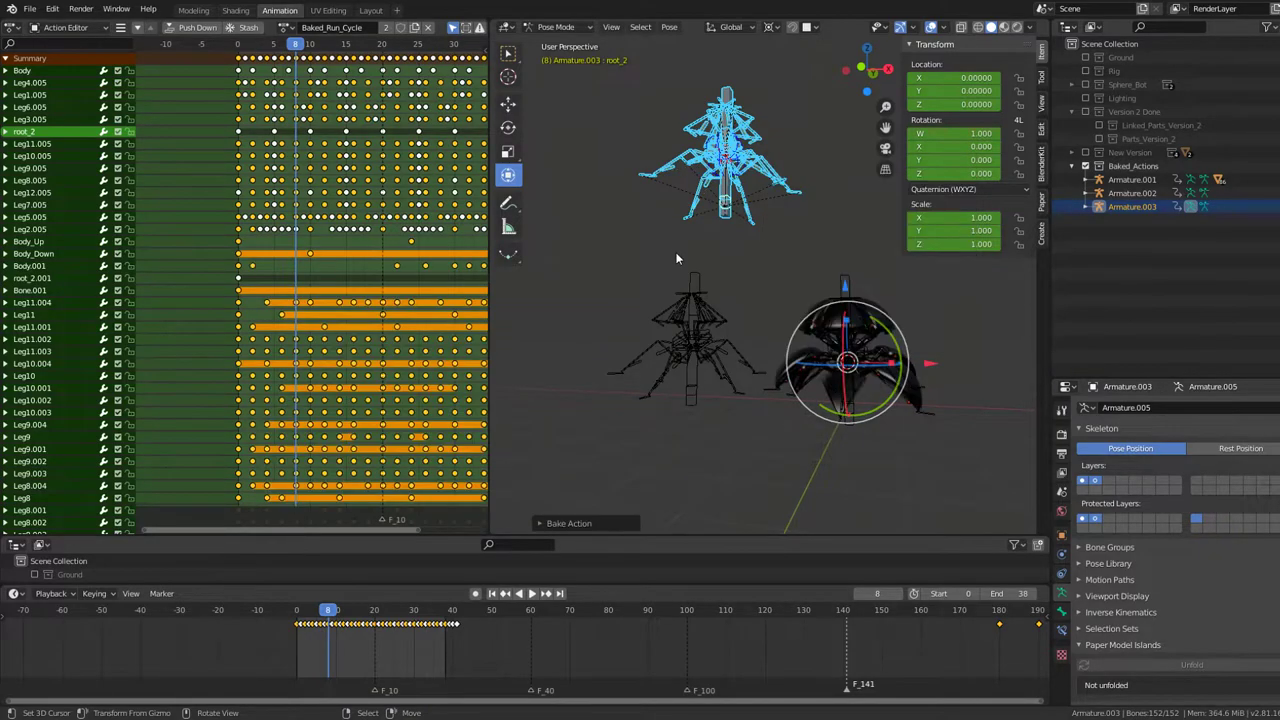
Step: Play back the baked animation, orbit to inspect it, and return to Object Mode
key(space)
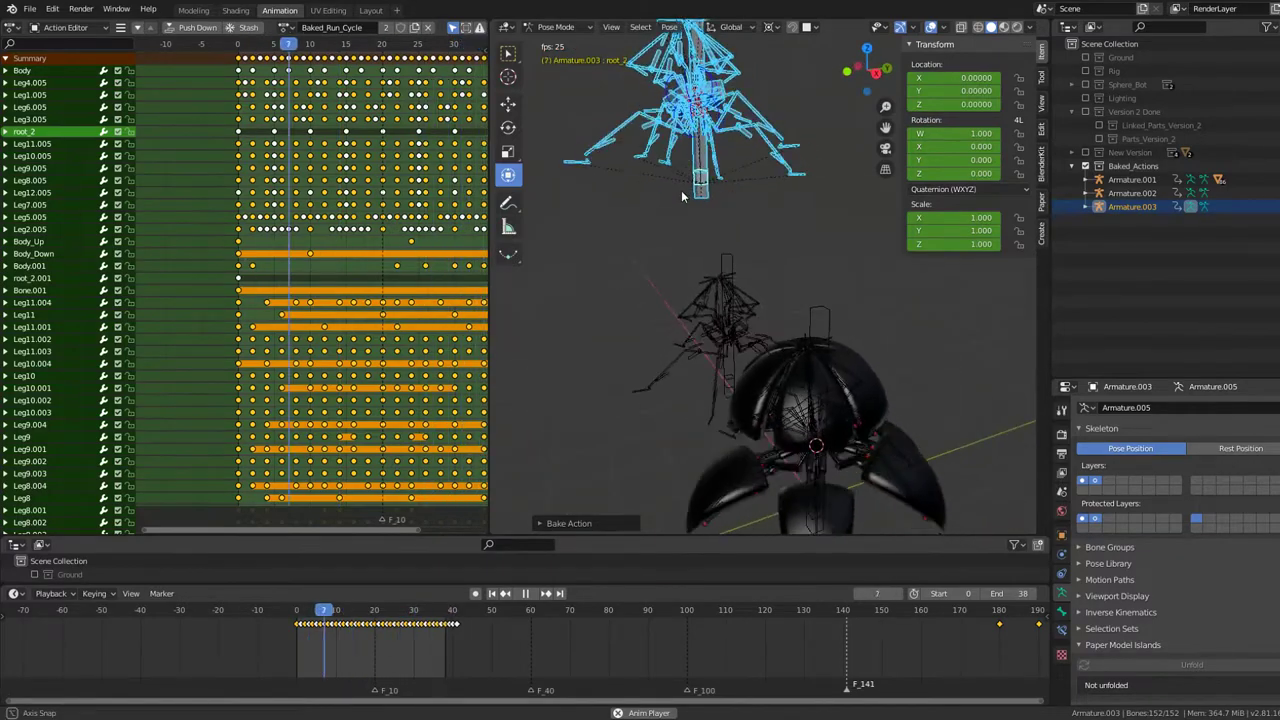
scroll(420, 133, down, 1)
scroll(420, 133, down, 2)
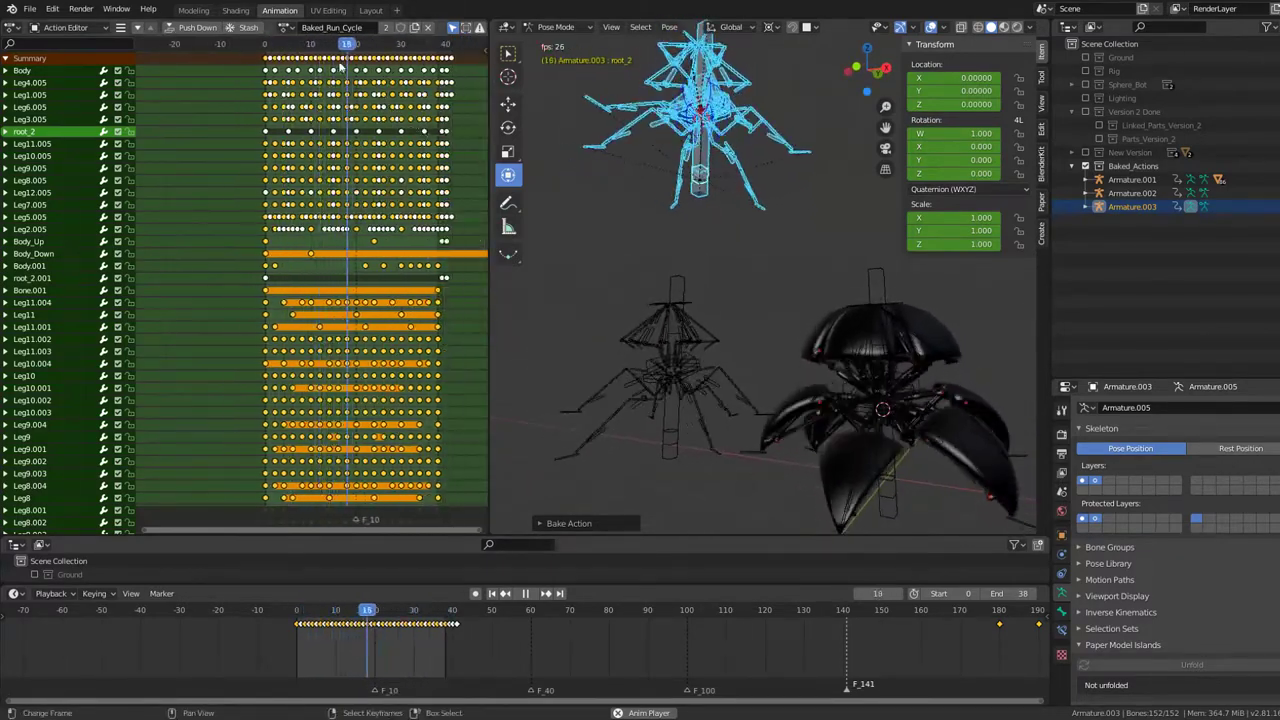
scroll(775, 208, down, 3)
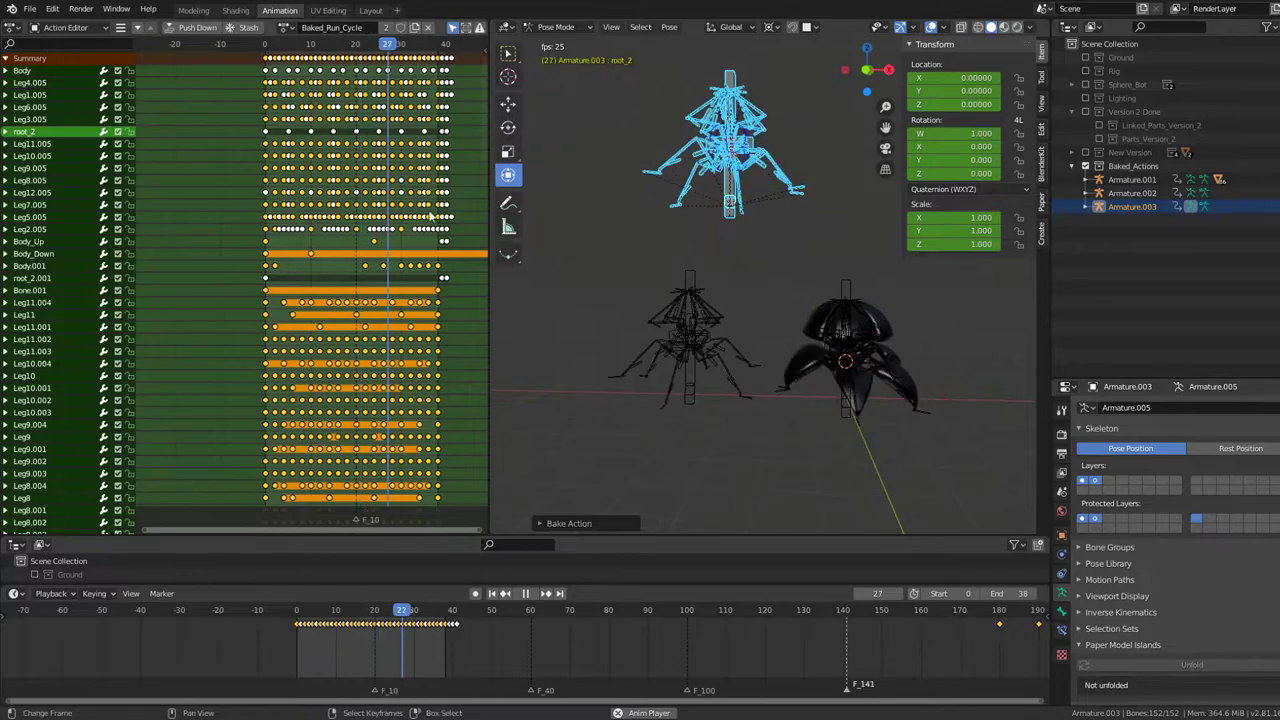
scroll(775, 208, up, 3)
middle_drag(802, 257, 739, 233)
scroll(799, 265, down, 3)
middle_drag(799, 265, 839, 284)
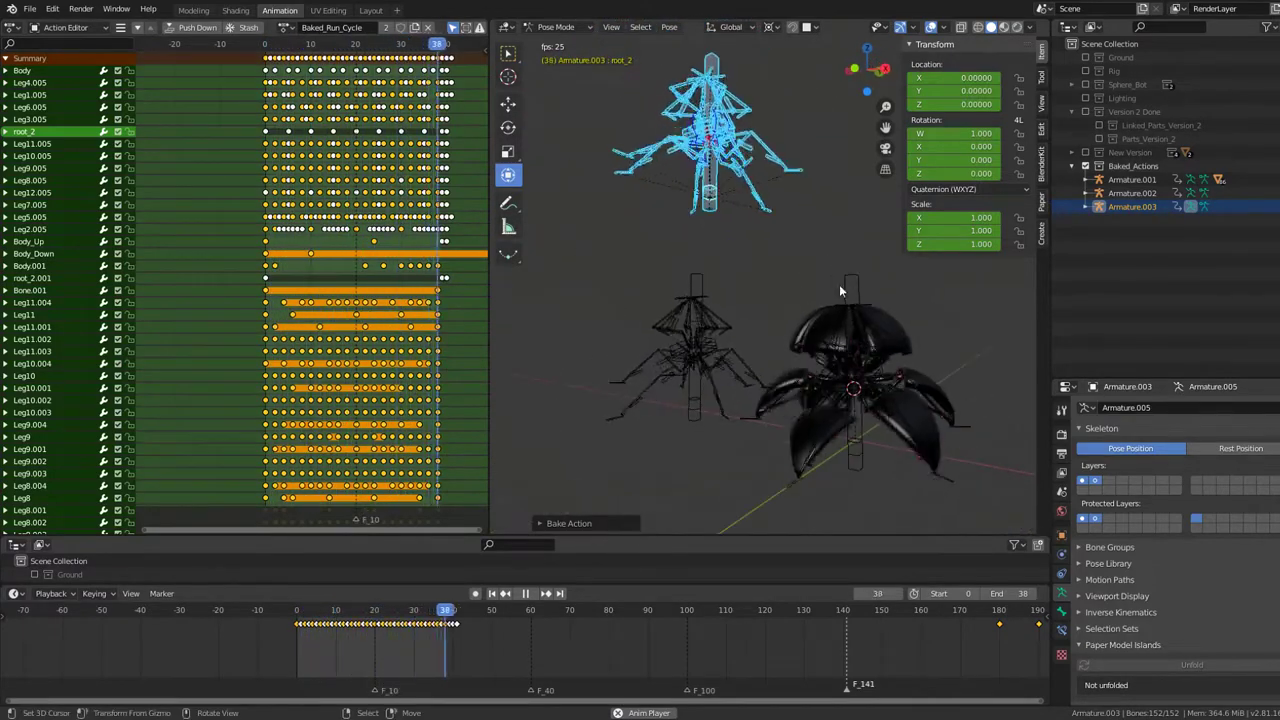
click(560, 27)
click(565, 44)
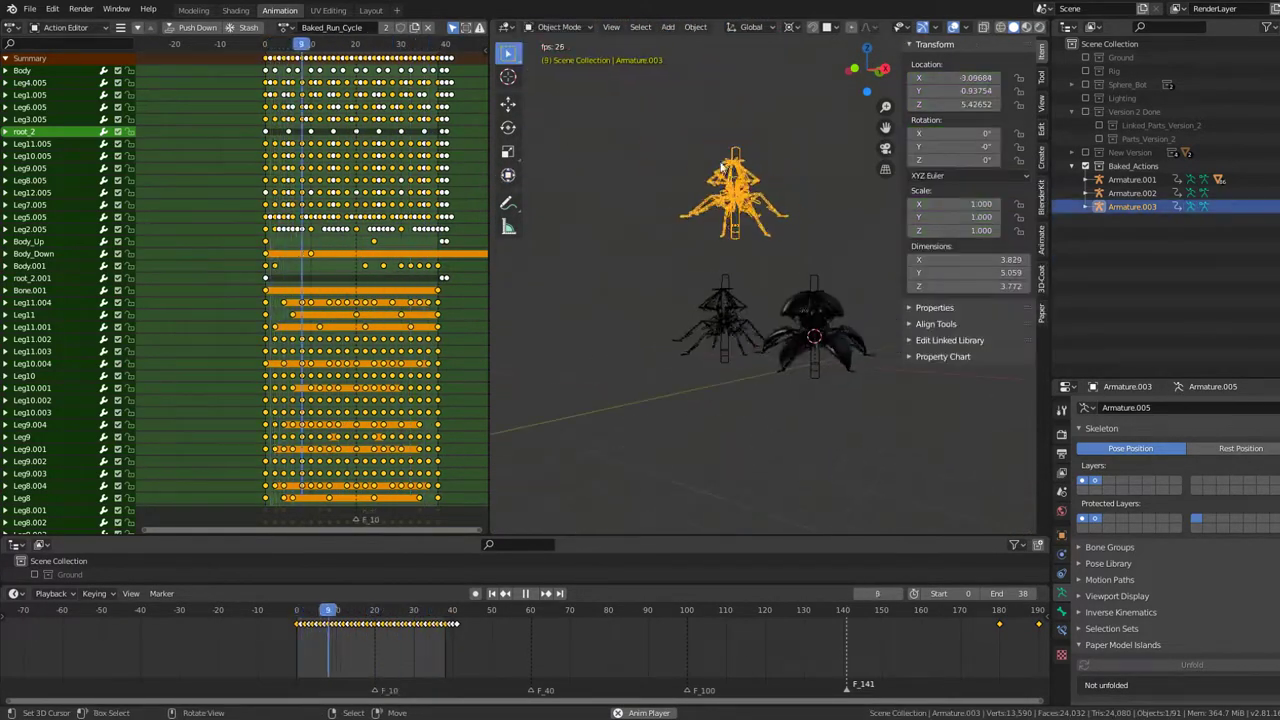
Step: Delete the baked armature Armature.003 and select the original rig, Armature.001
key(x)
click(756, 173)
click(816, 269)
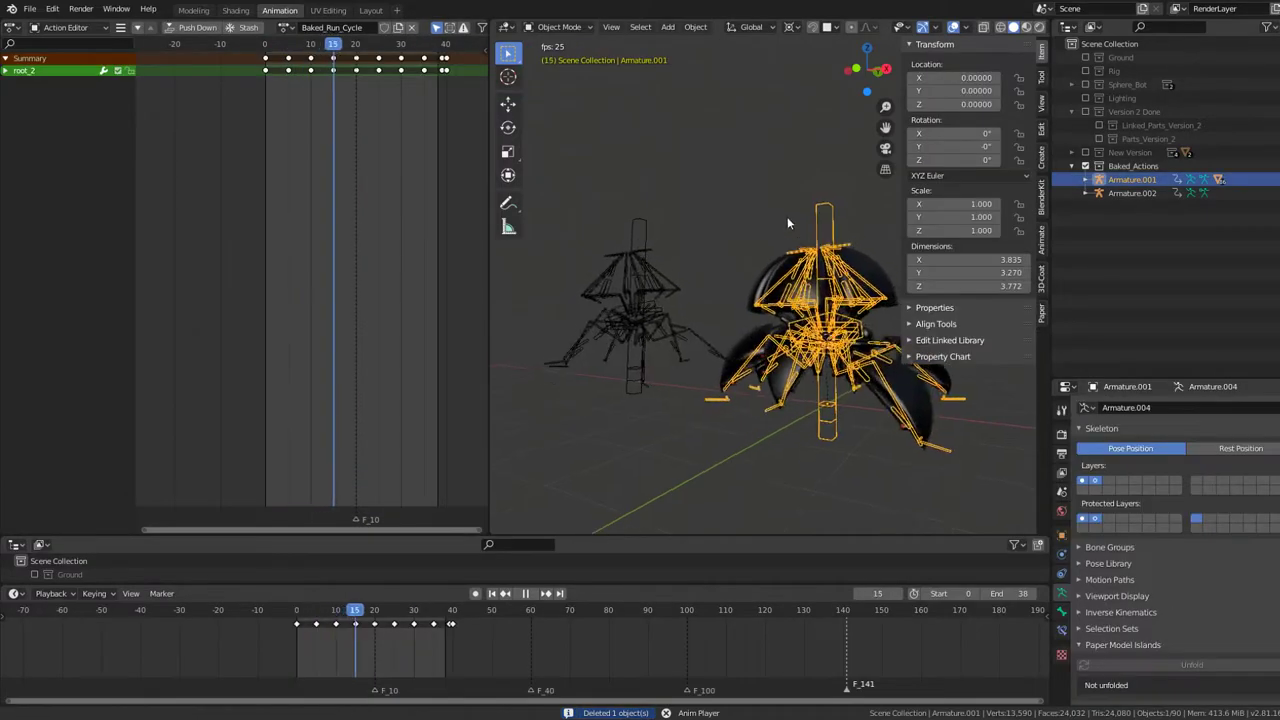
Step: Try Baked_Run_Cycle and Baked_Roll on Armature.001, then settle on the Roll action
click(287, 27)
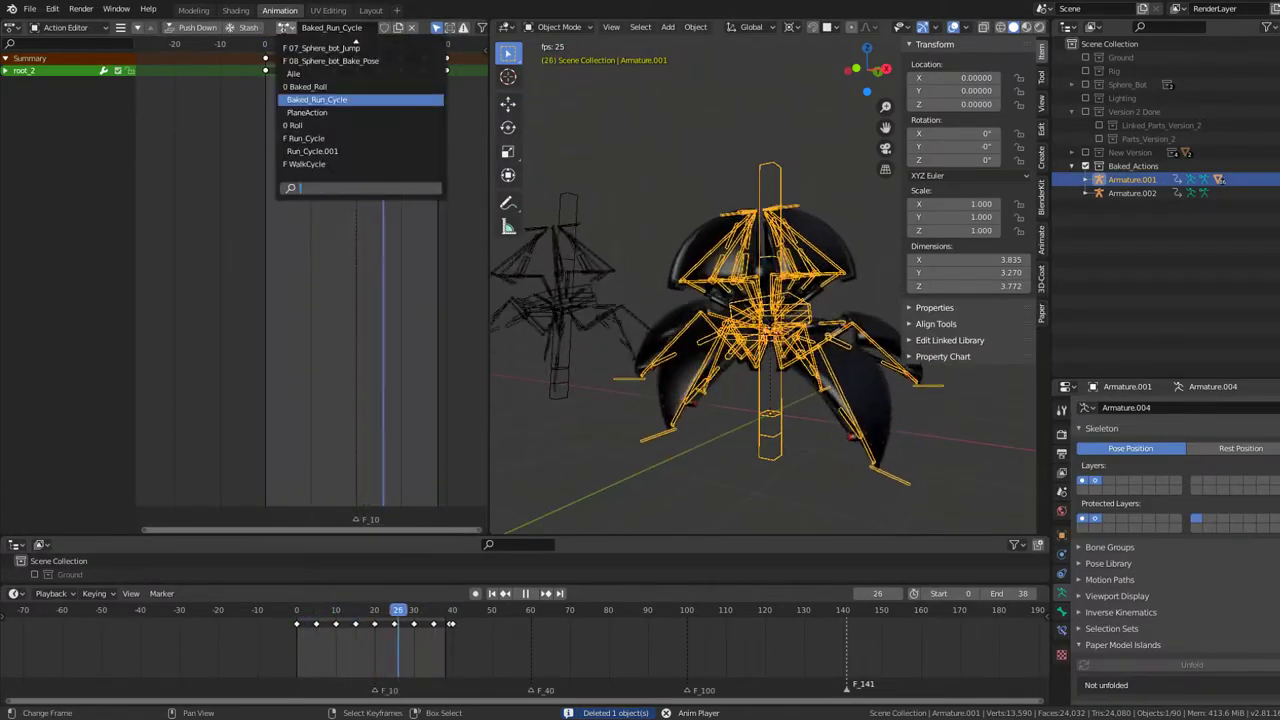
click(316, 99)
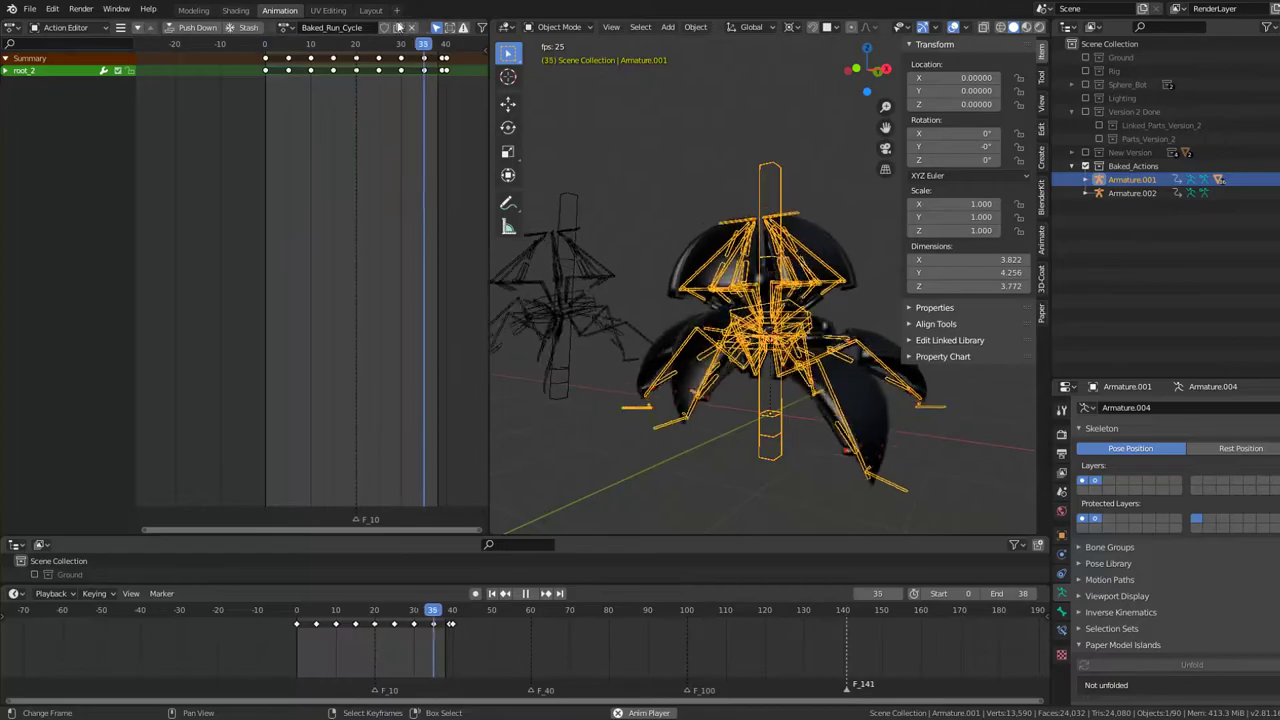
click(287, 27)
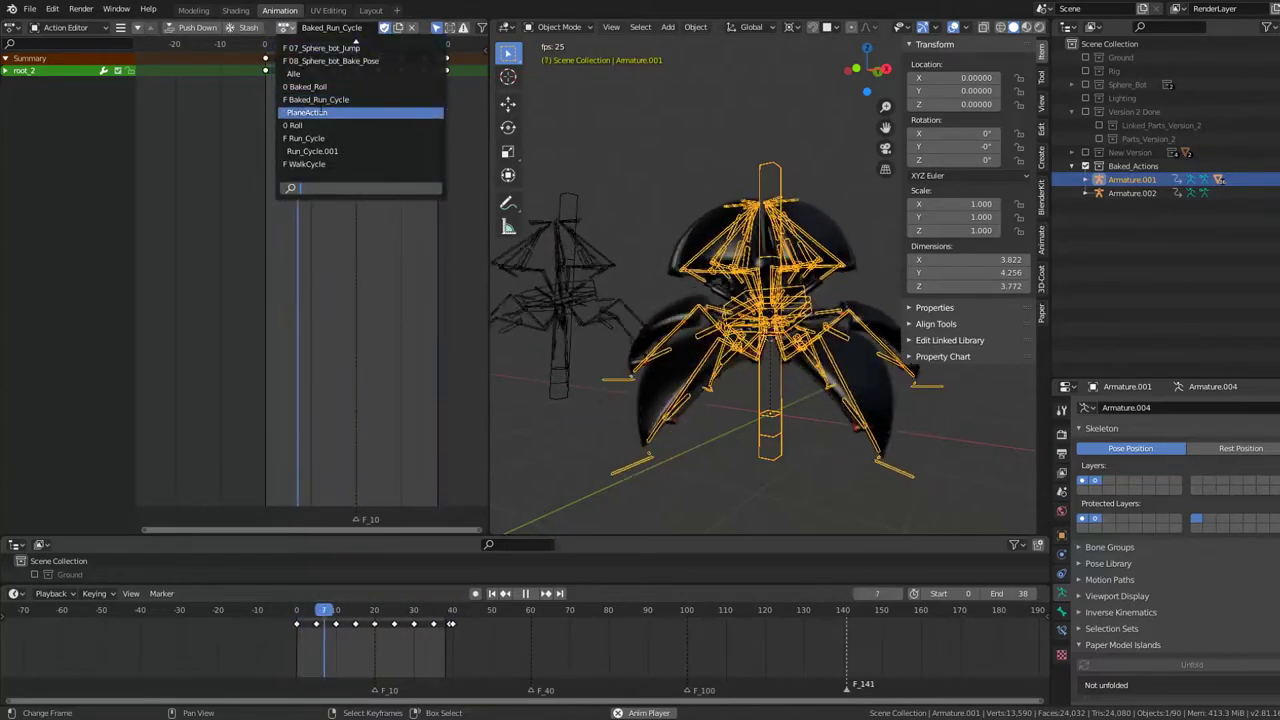
click(305, 86)
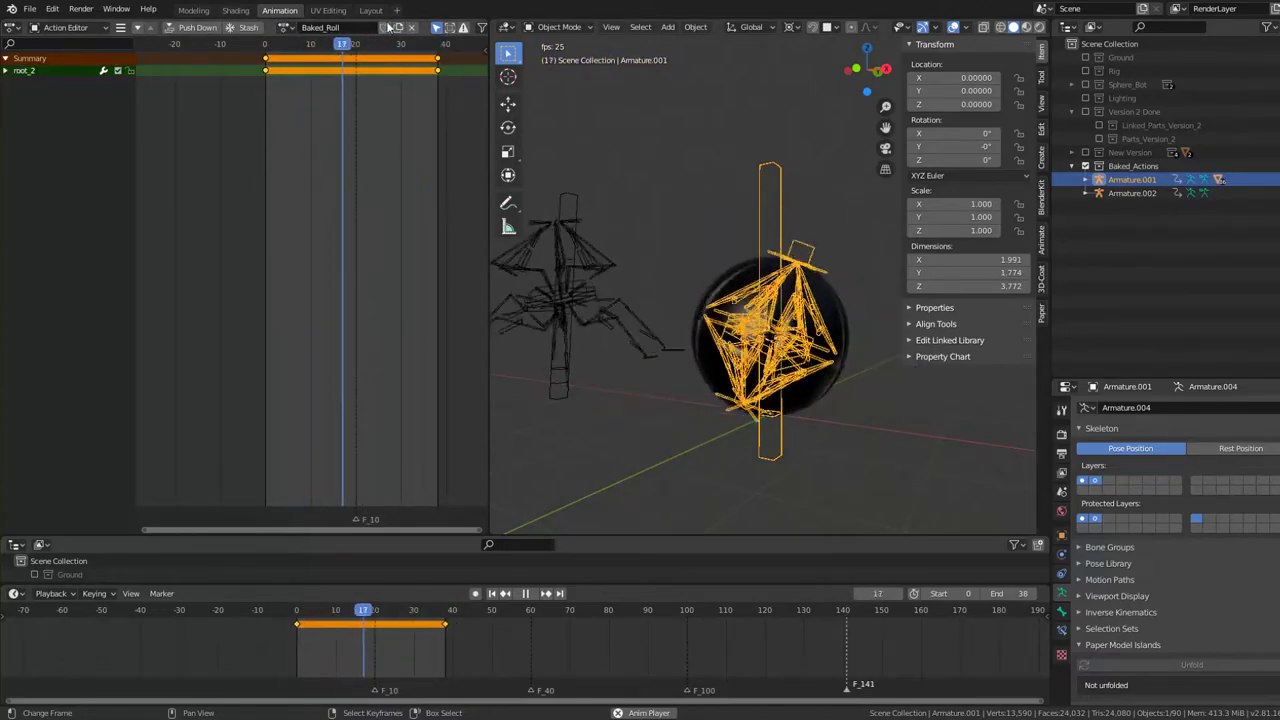
click(287, 27)
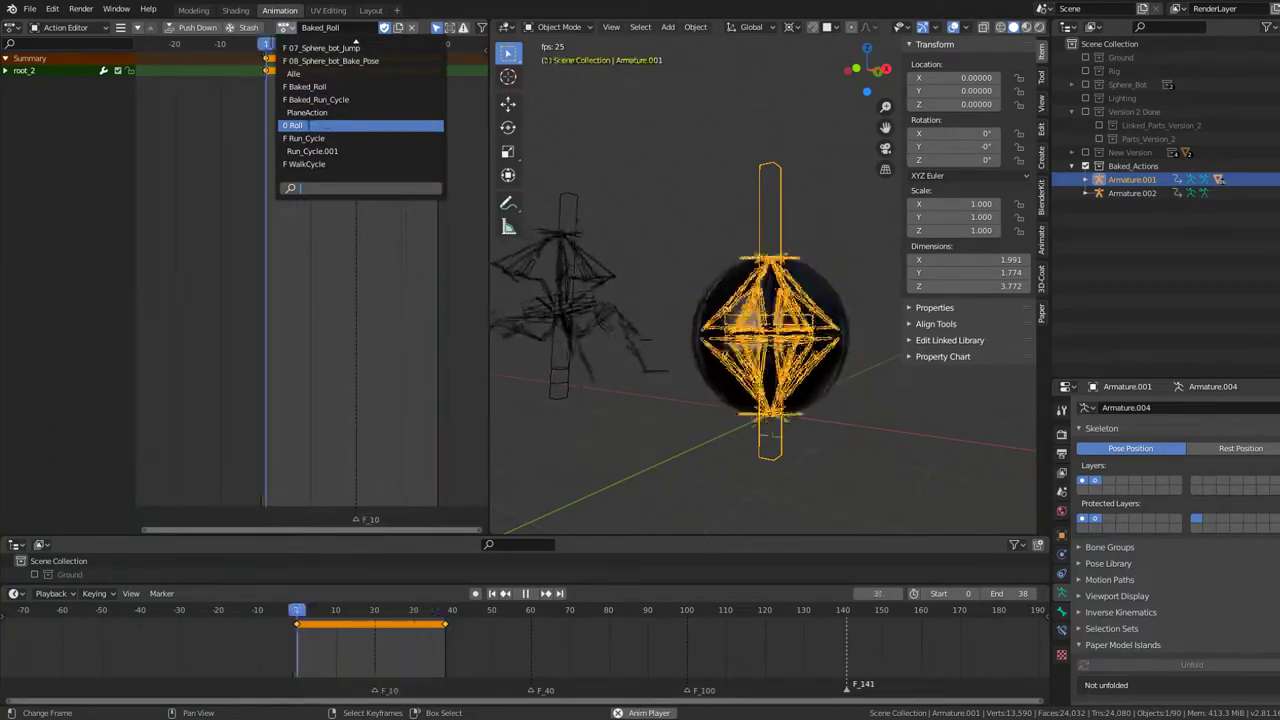
click(307, 124)
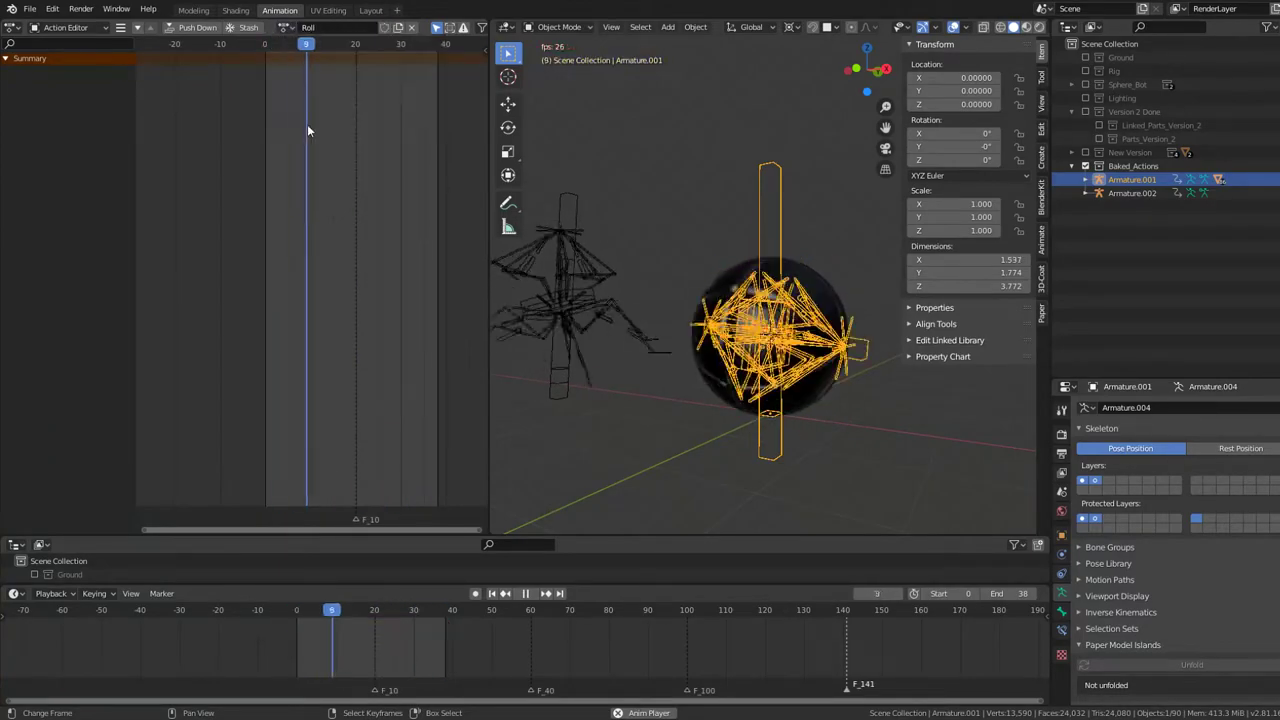
click(286, 28)
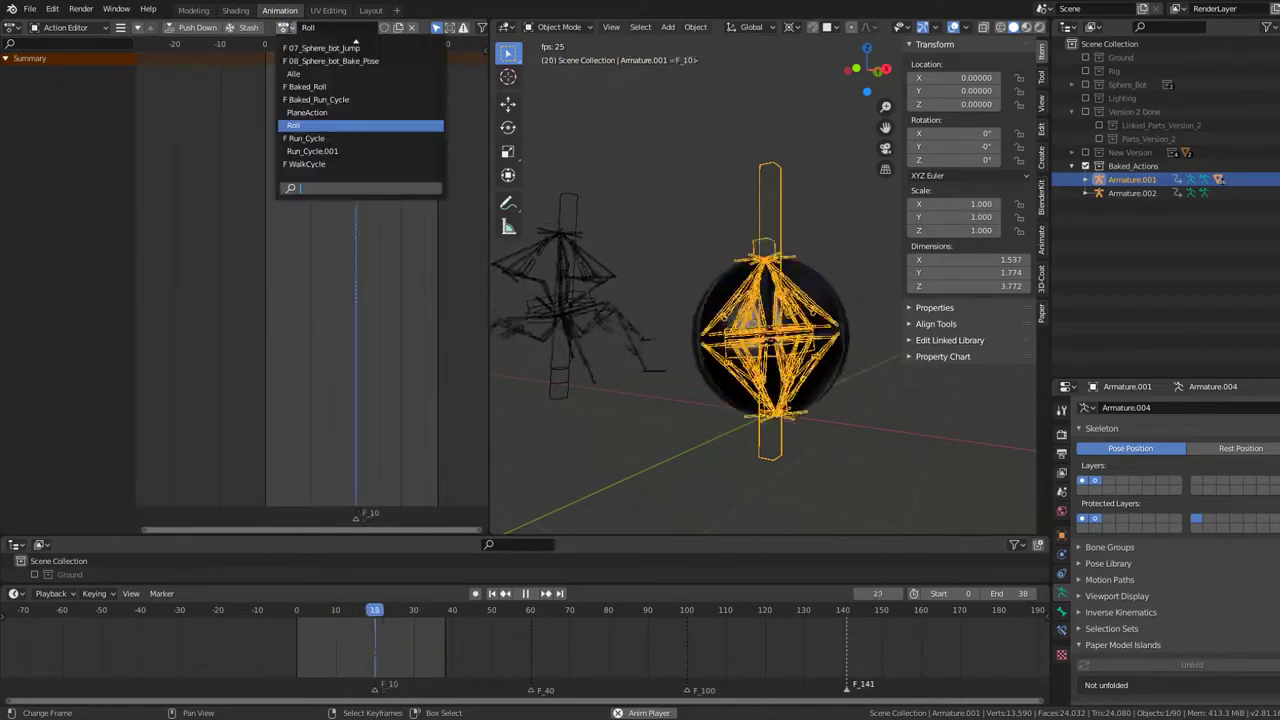
Step: Show the Outliner's Blender File view, expand Actions and delete the unnamed action 0
click(1095, 27)
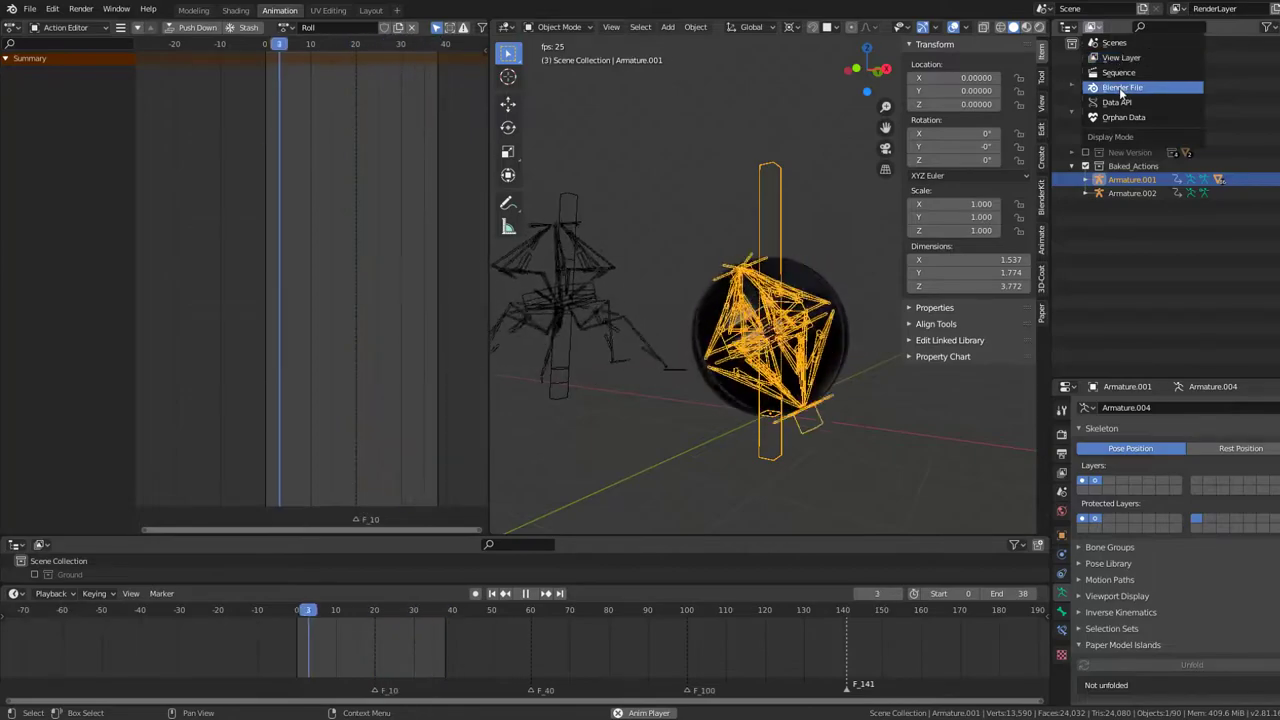
click(1122, 90)
click(1078, 59)
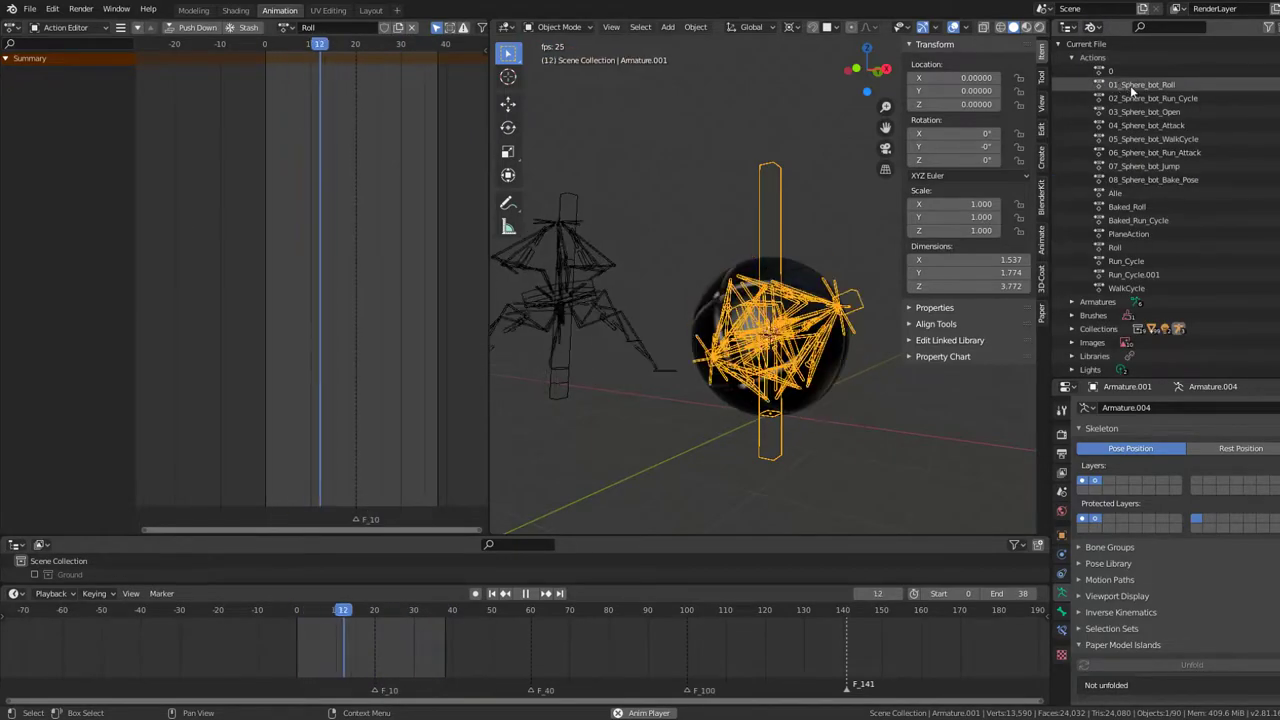
right_click(1107, 70)
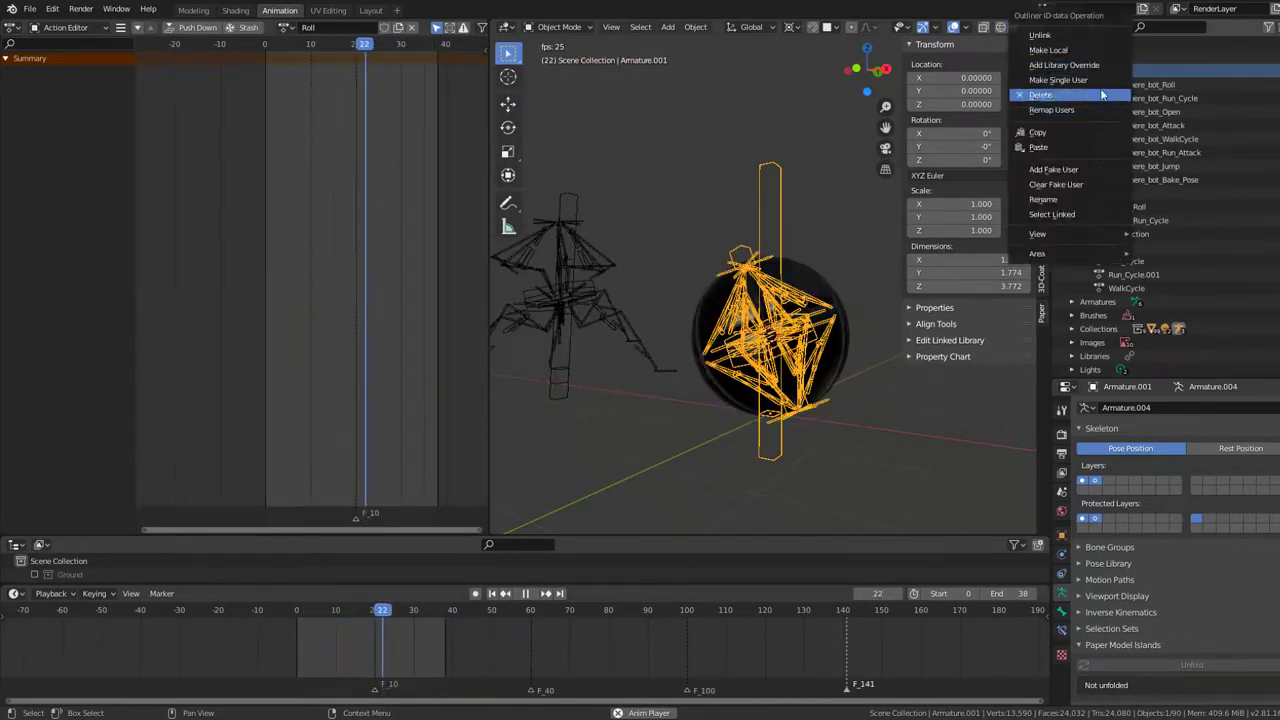
click(1060, 93)
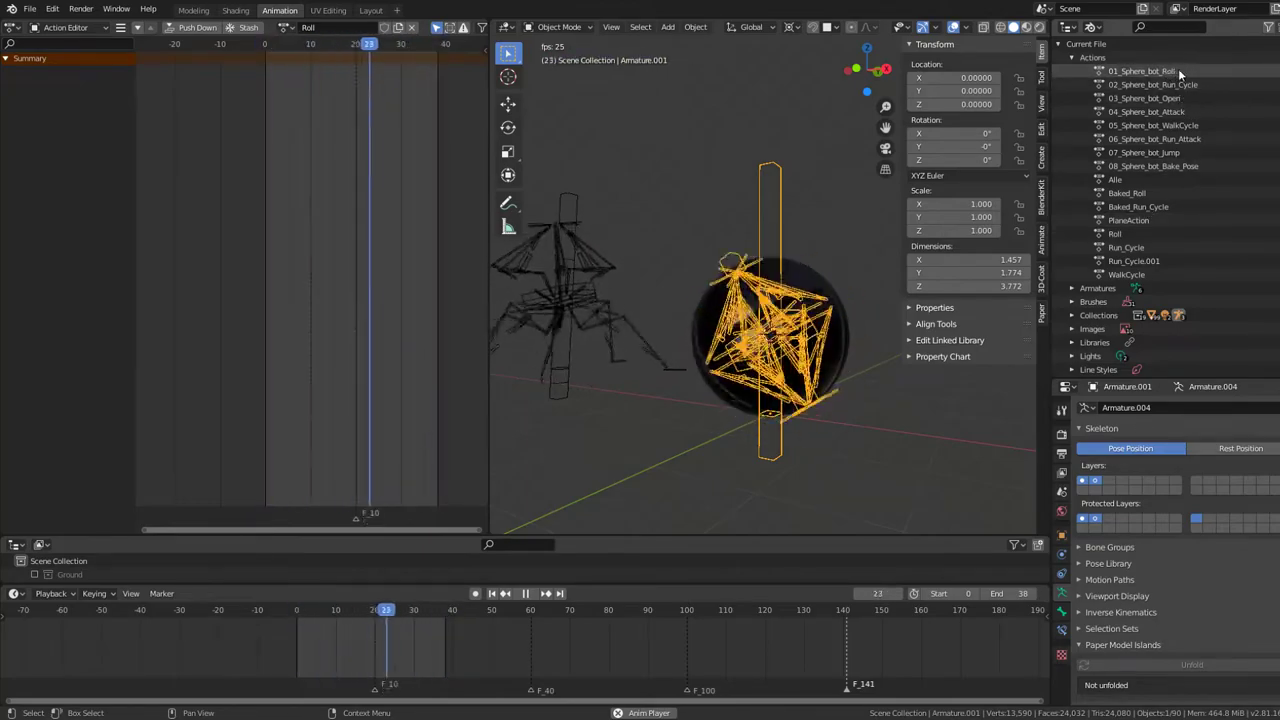
Step: Delete the Roll, PlaneAction and Run_Cycle.001 actions from the Outliner
right_click(1113, 233)
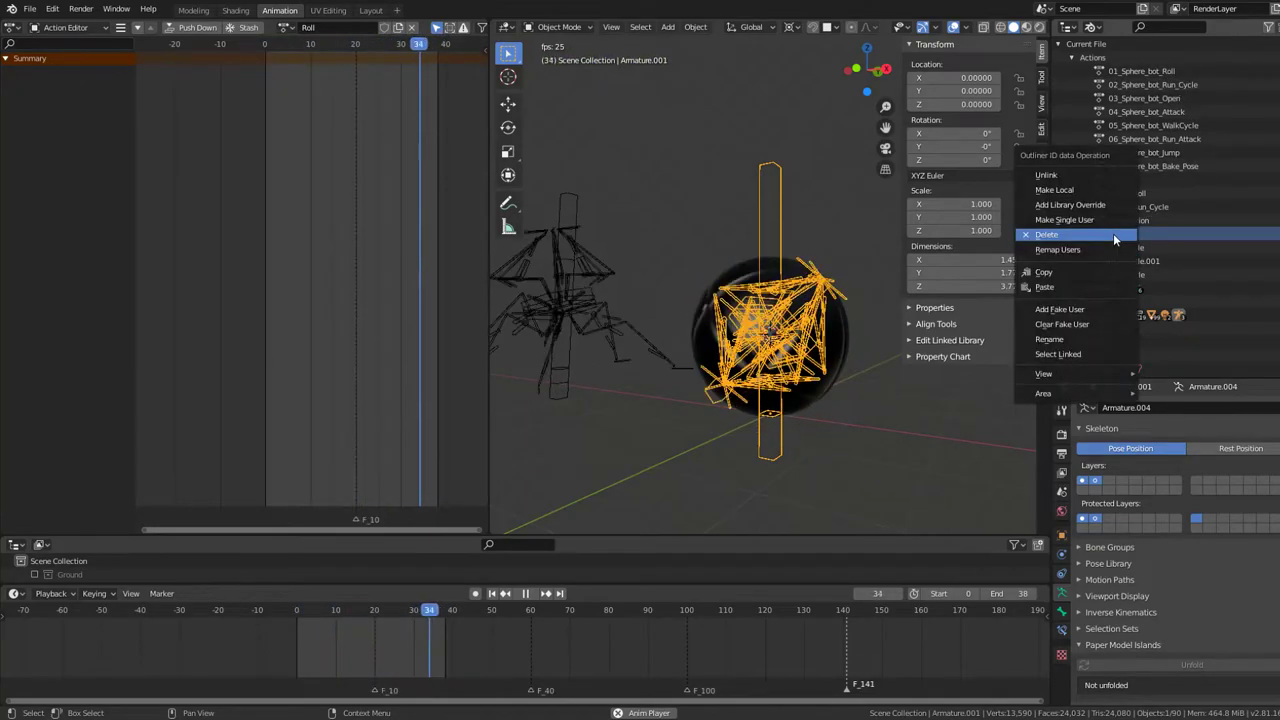
click(1113, 234)
right_click(1139, 219)
click(1140, 219)
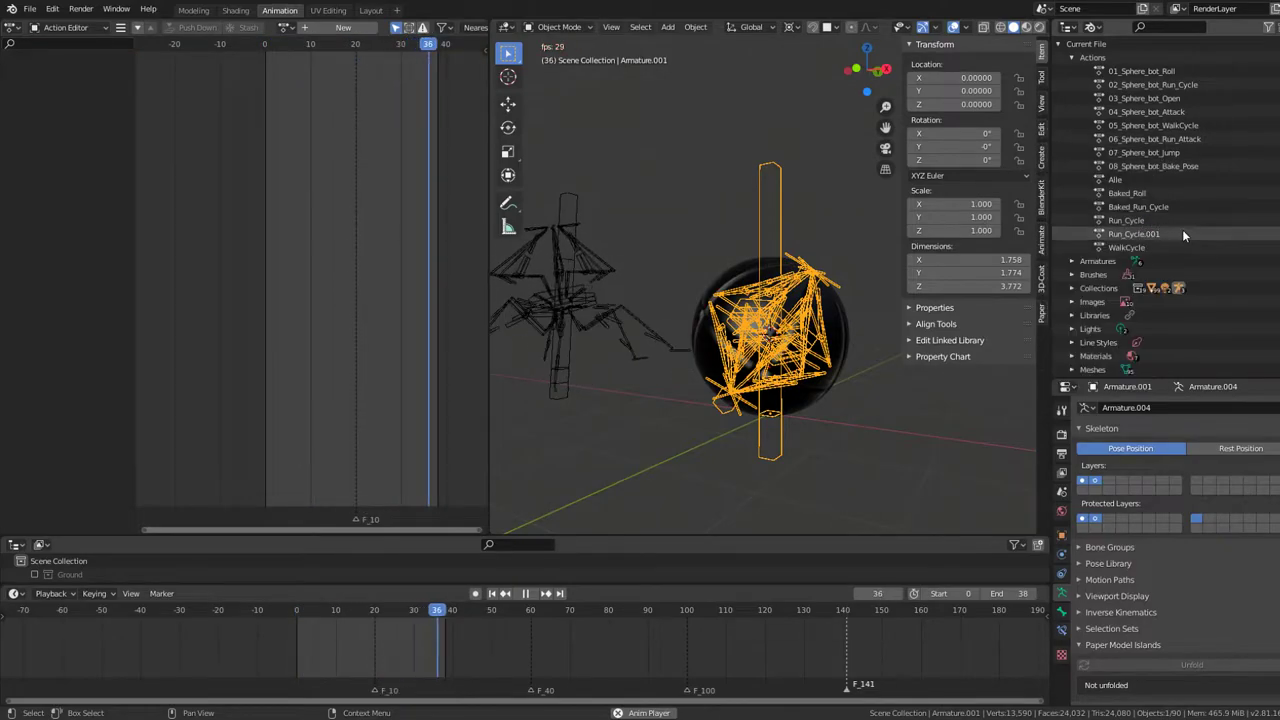
right_click(1138, 240)
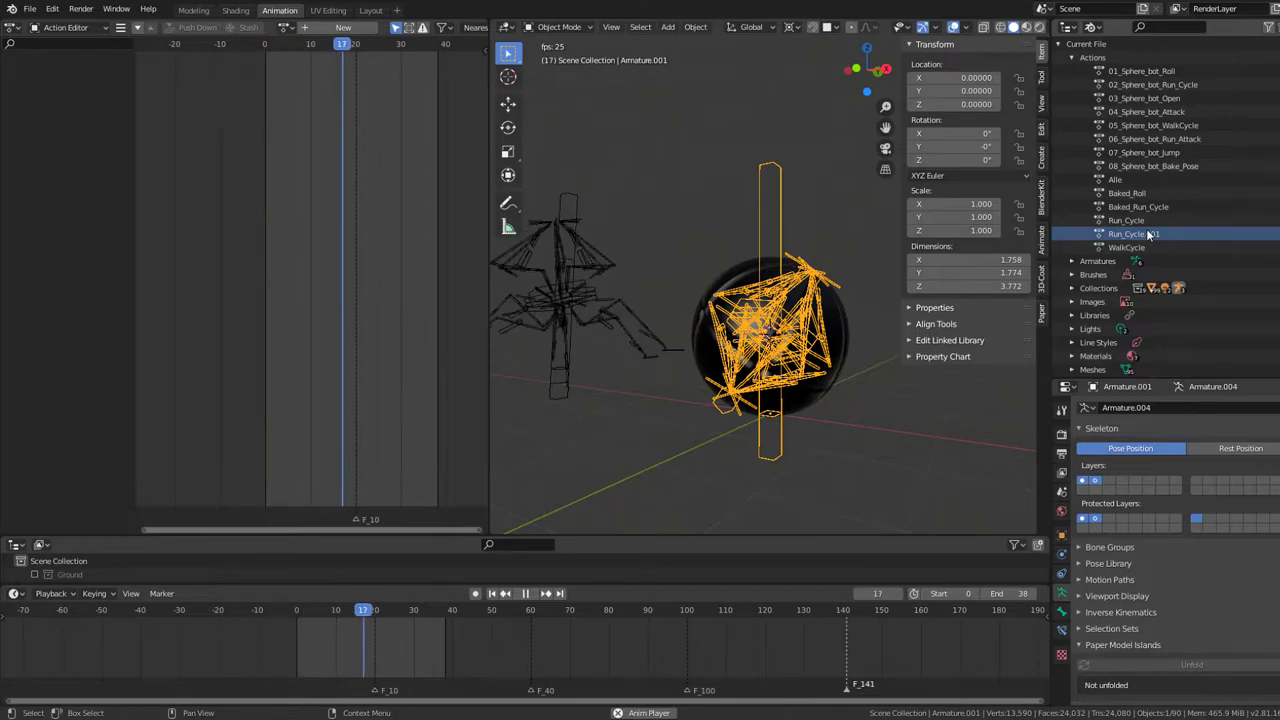
right_click(1149, 234)
click(1149, 232)
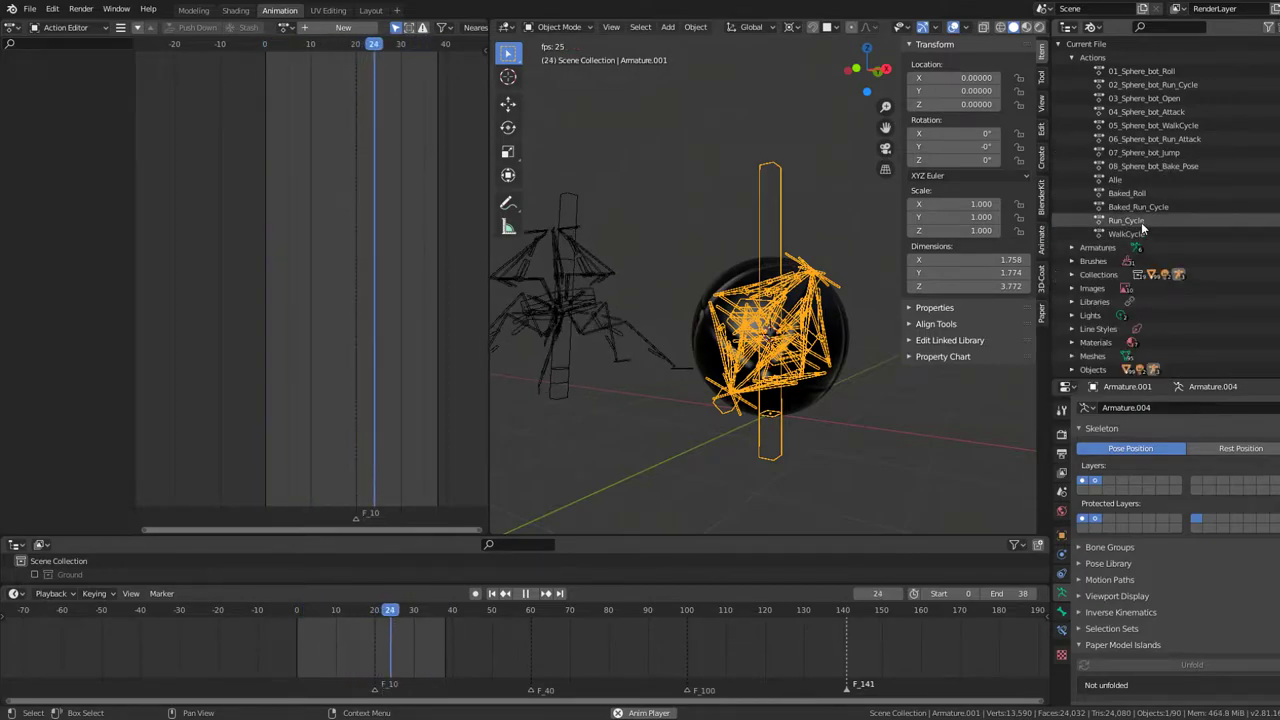
Step: Assign Baked_Roll to the rig and rename it 001_Baked_Roll
click(283, 28)
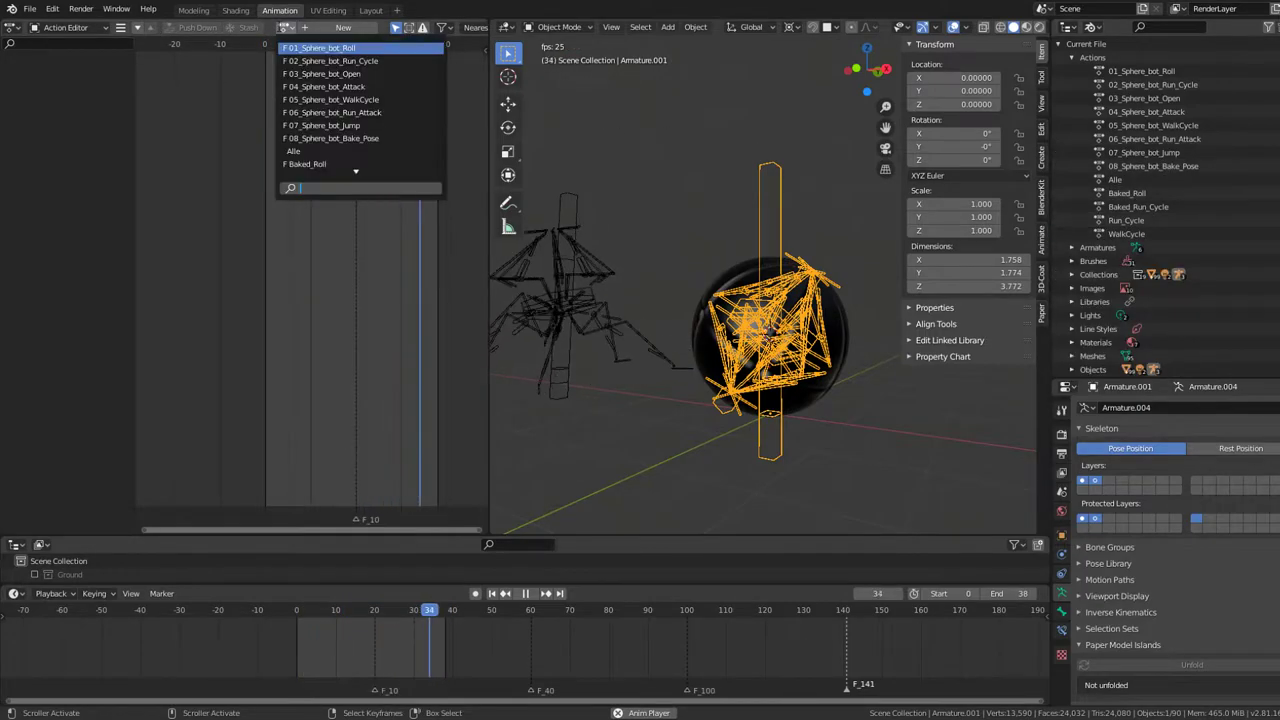
click(338, 163)
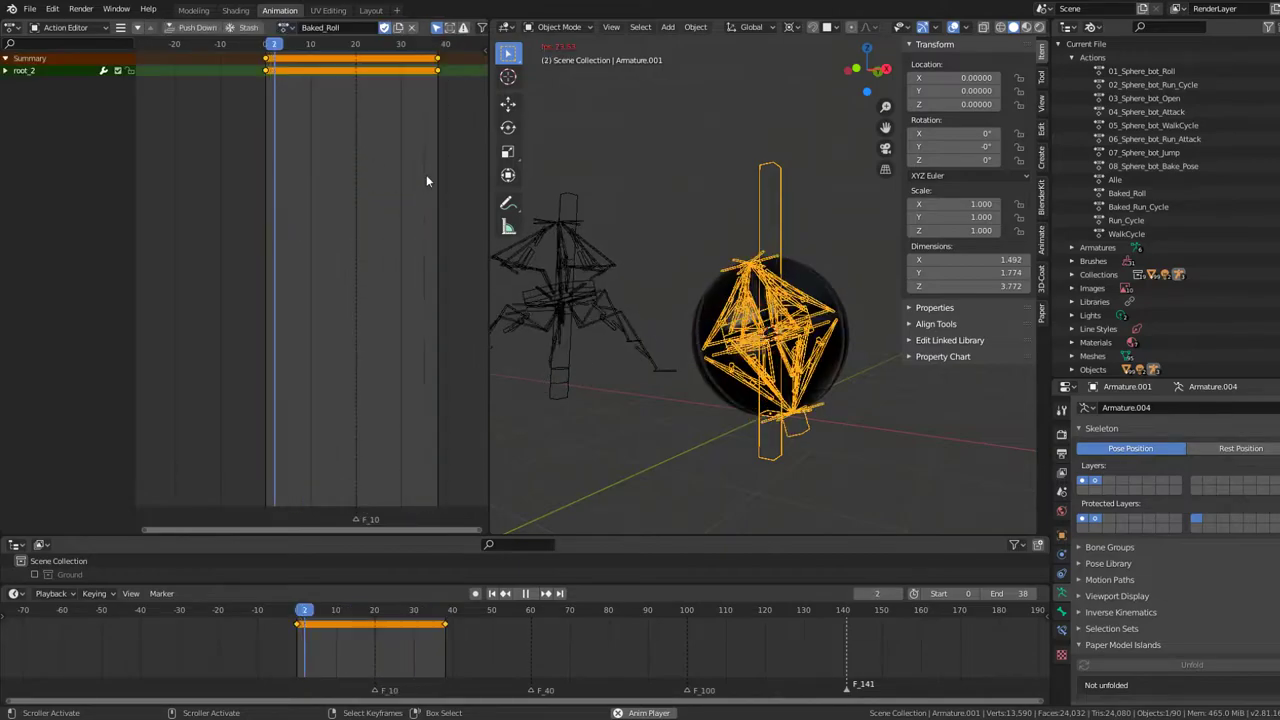
click(283, 27)
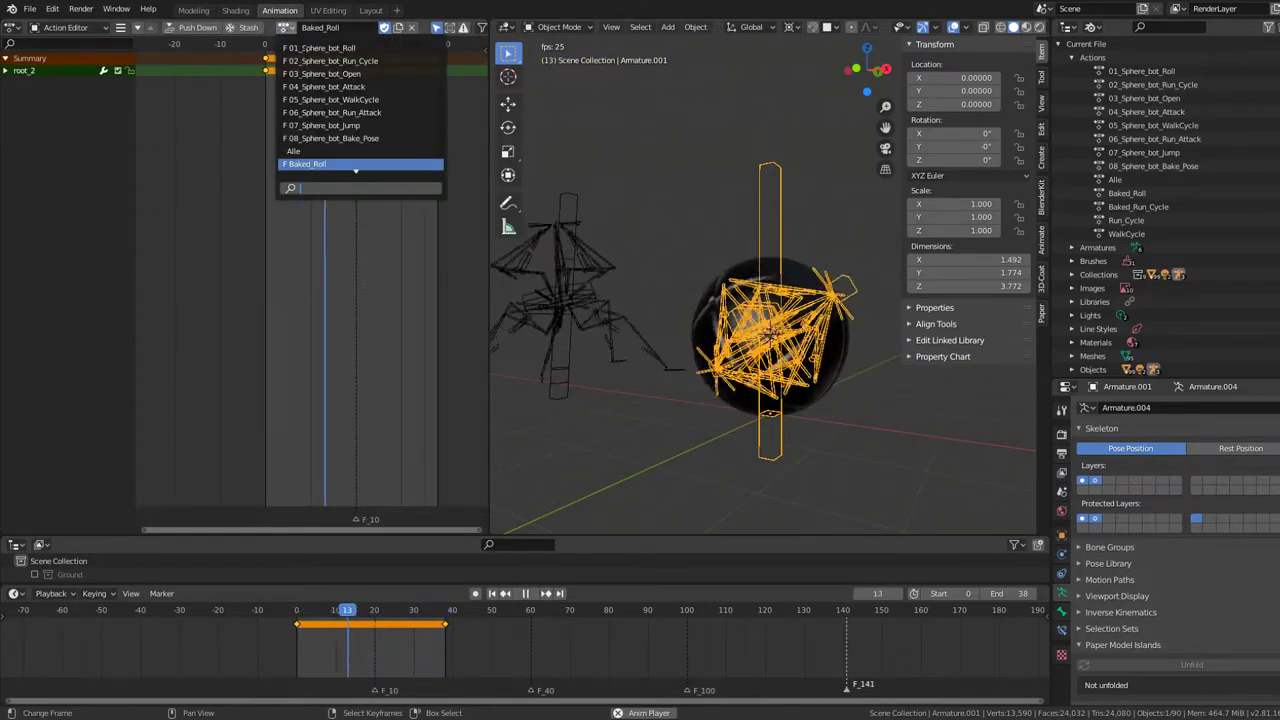
click(355, 164)
text(001_)
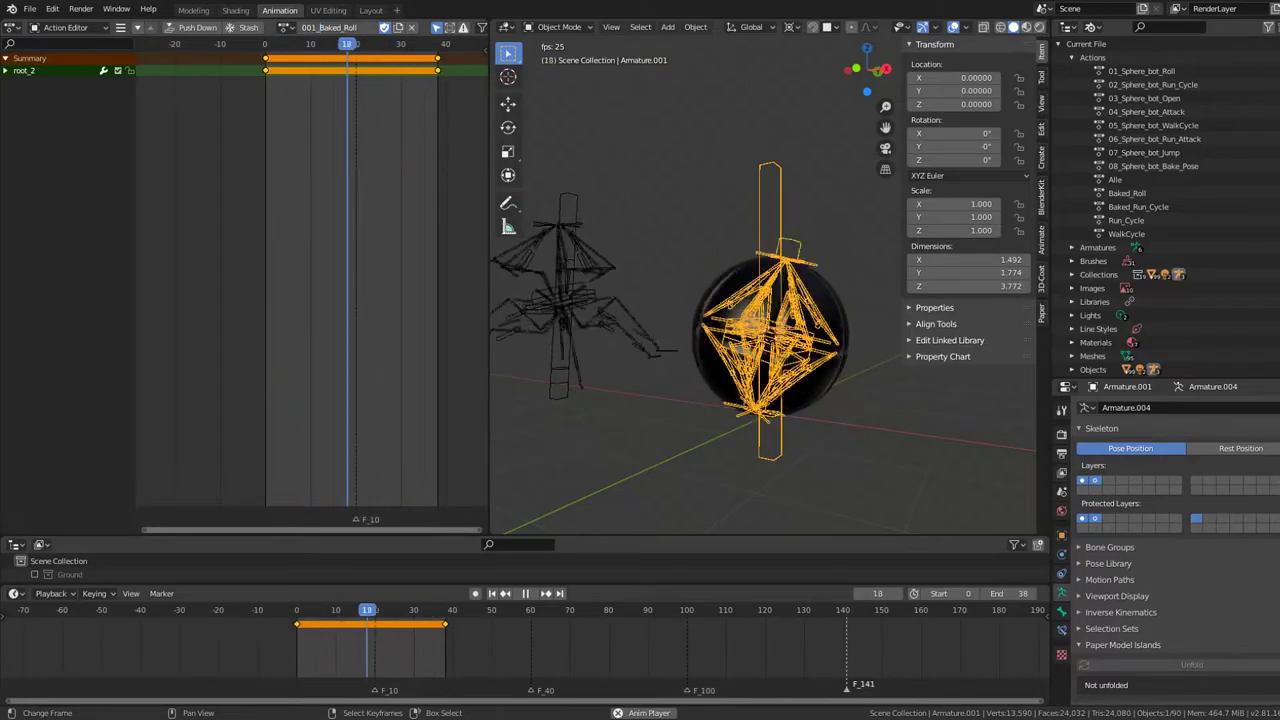
Step: Assign Baked_Run_Cycle to the rig and rename it 002_Baked_Run_Cycle
click(287, 27)
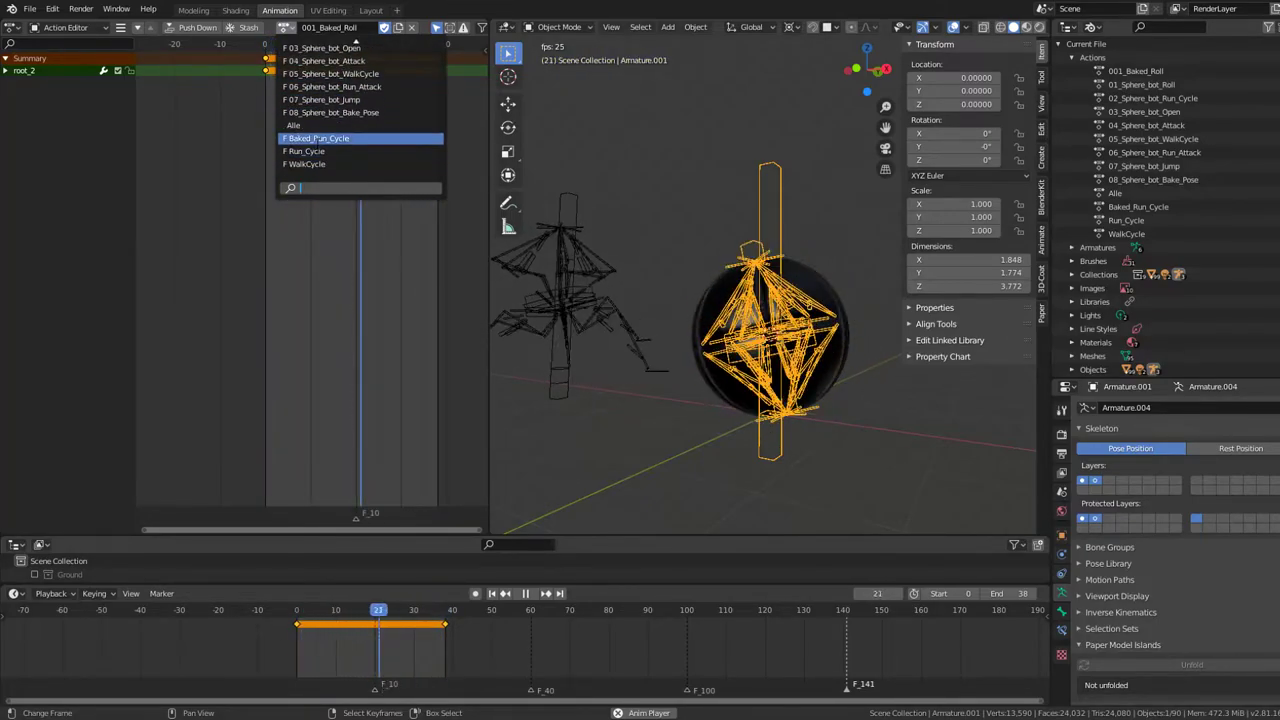
click(316, 138)
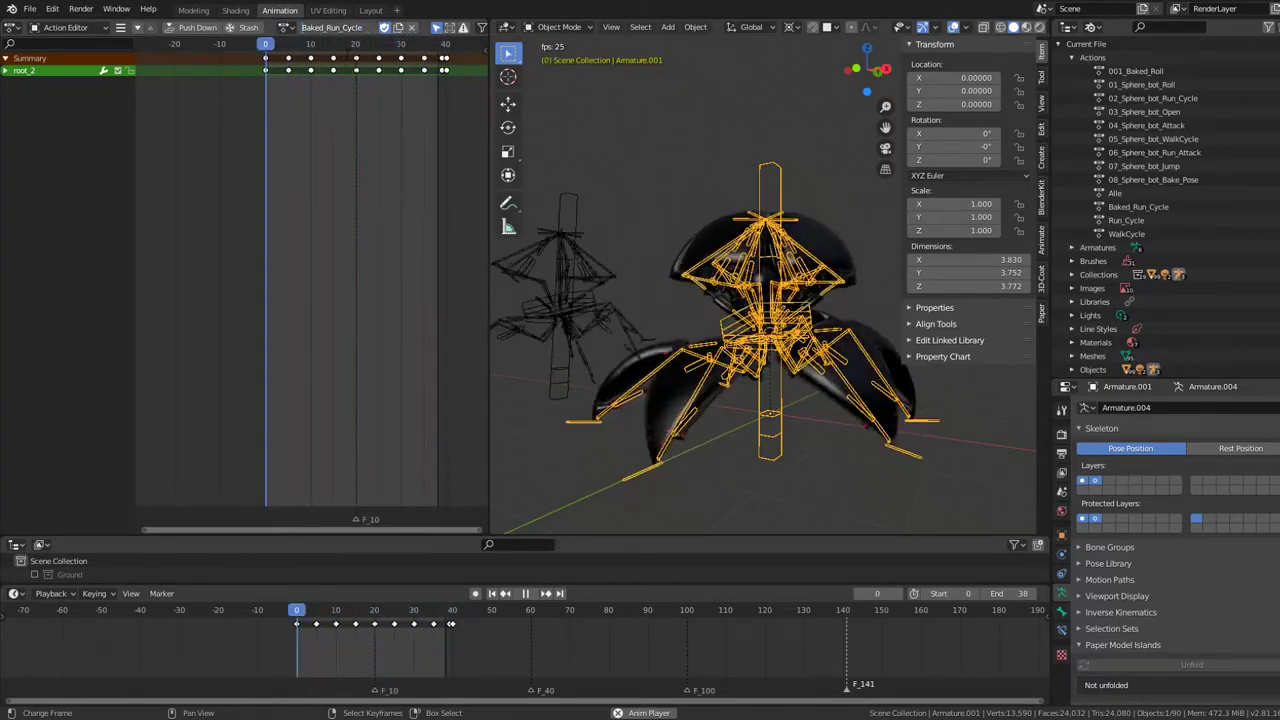
text(_)
key(Return)
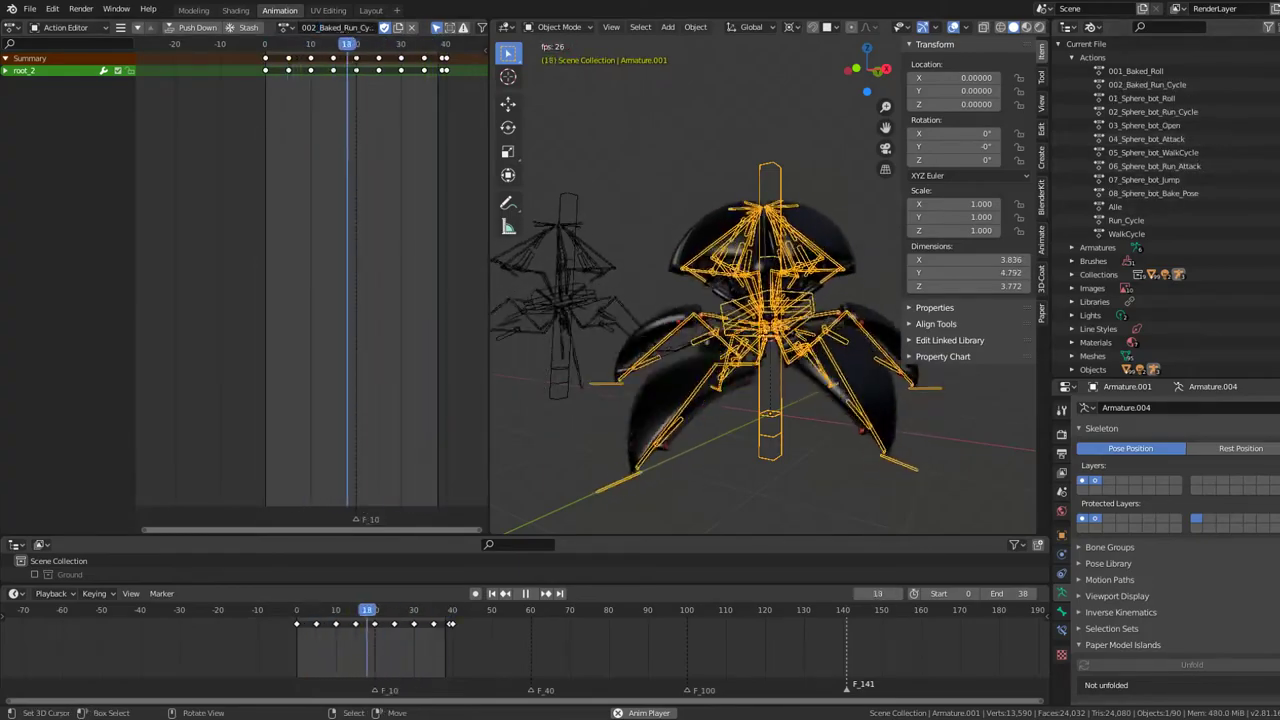
Step: Switch the rig to 001_Baked_Roll, then back to 002_Baked_Run_Cycle, and view it up close
click(287, 27)
click(315, 47)
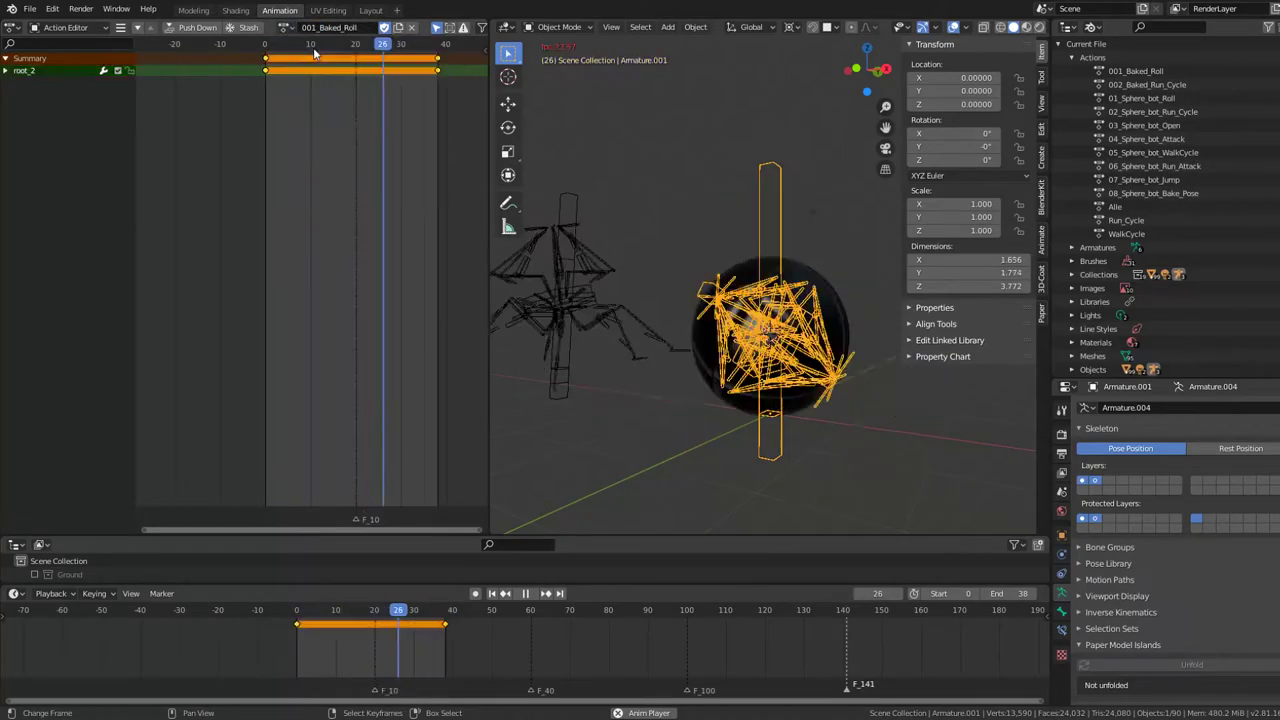
click(287, 27)
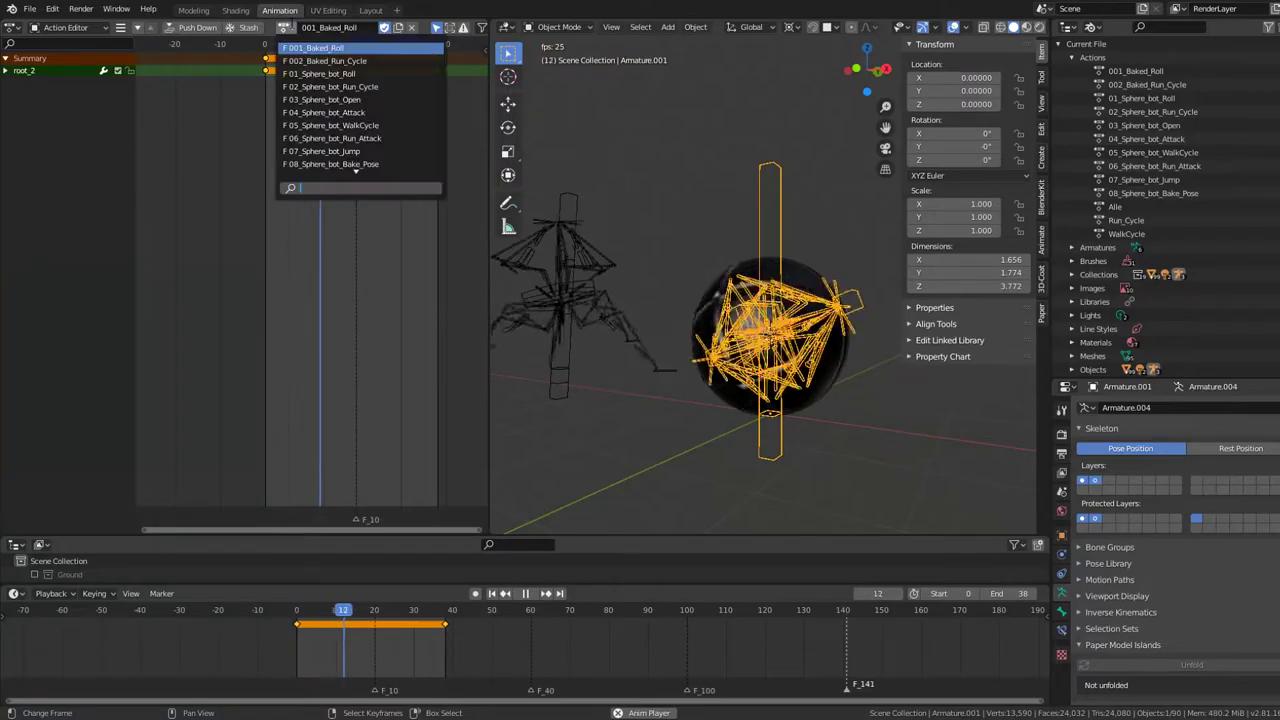
click(325, 60)
scroll(644, 309, up, 5)
mouse_move(644, 309)
middle_down()
mouse_move(770, 263)
mouse_move(790, 270)
middle_up()
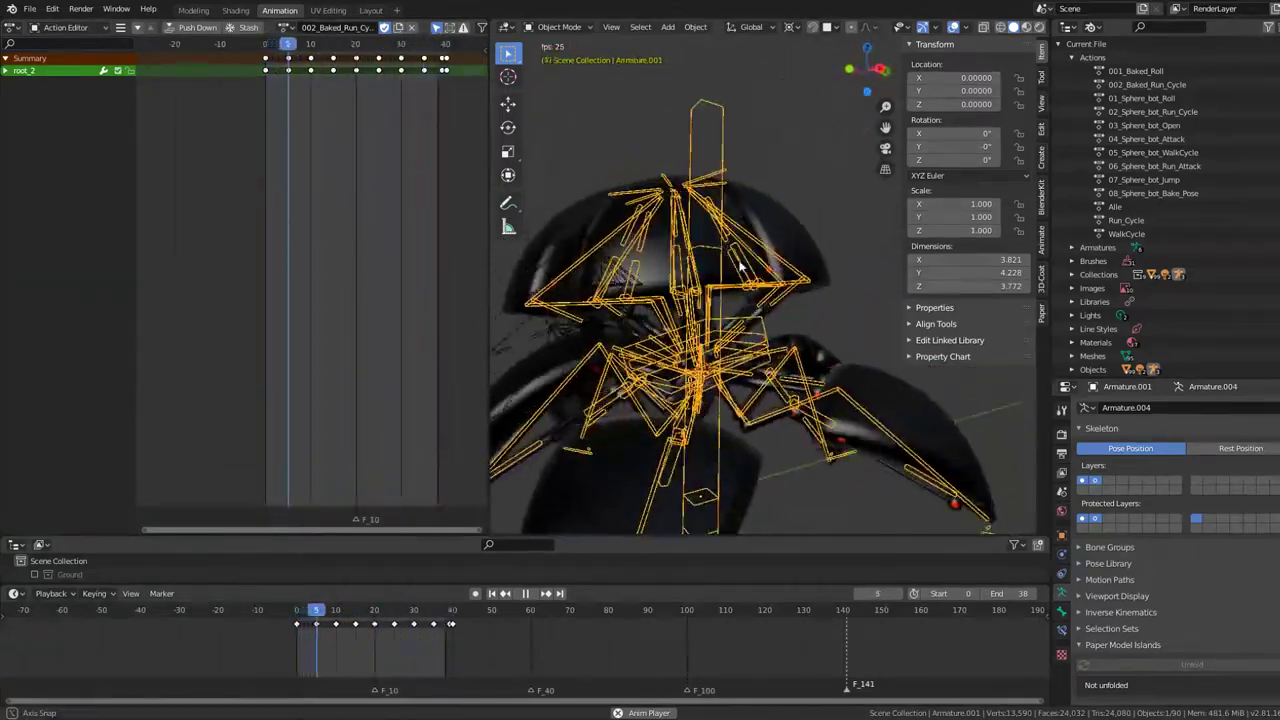
scroll(790, 270, down, 5)
Step: Select the left sphere-bot rig, Armature.002, and save the file
click(687, 281)
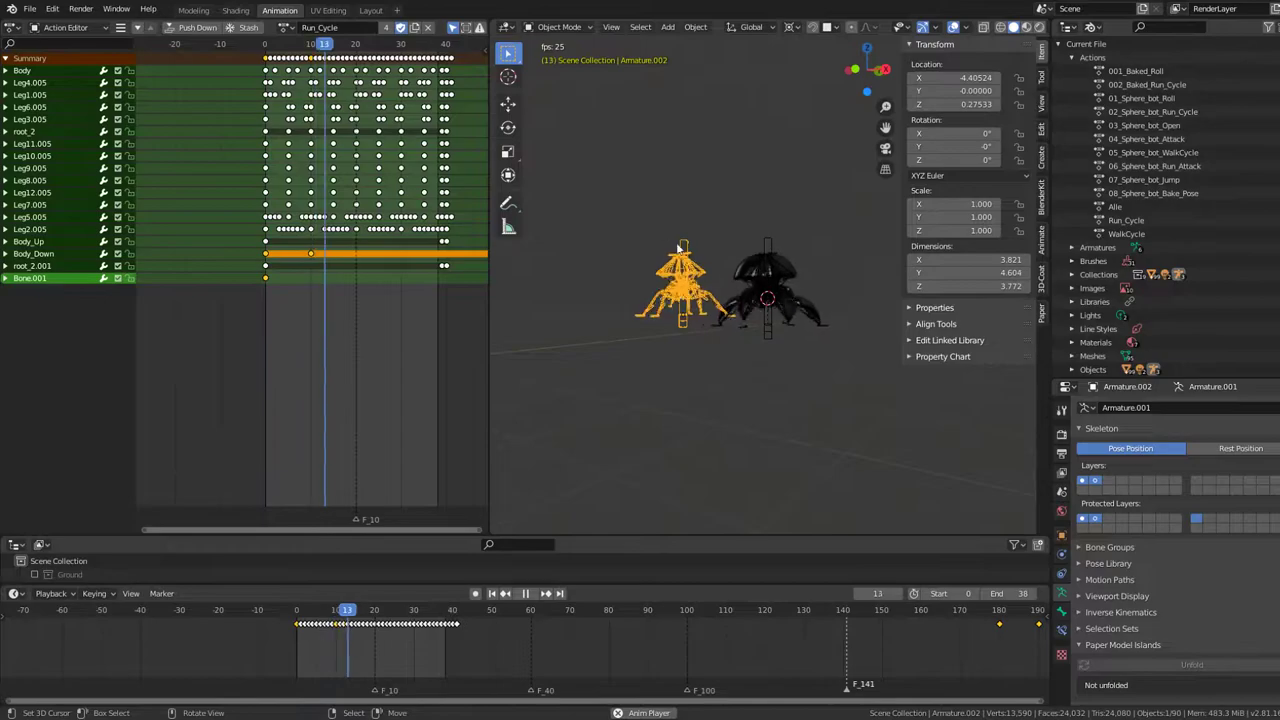
click(30, 8)
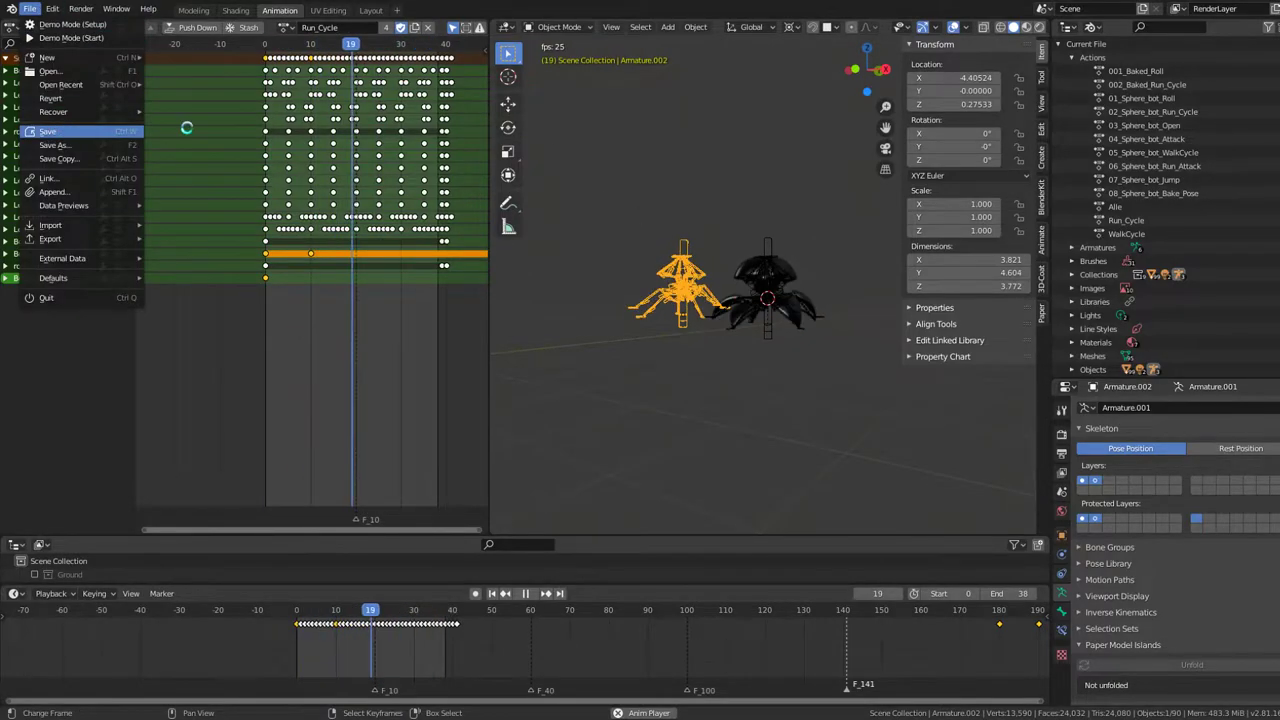
click(47, 131)
Step: Zoom and orbit in close to inspect the robot playing its Run_Cycle action
scroll(737, 191, up, 2)
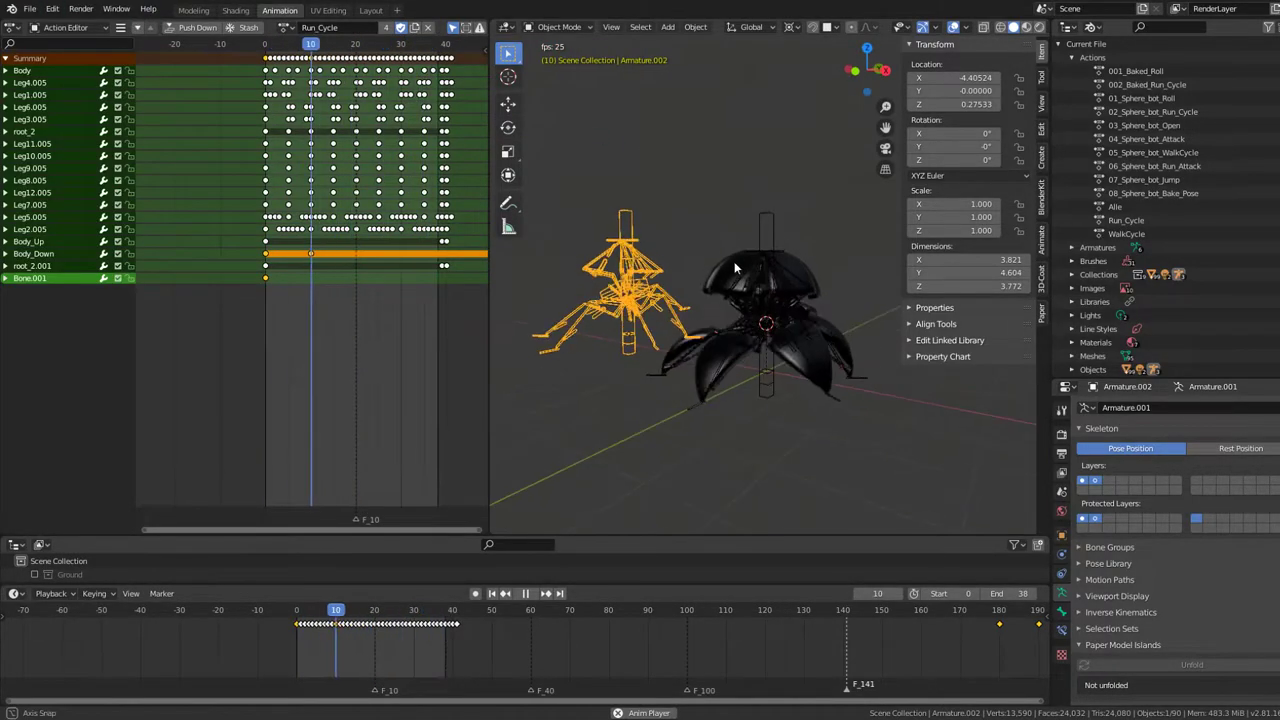
scroll(734, 261, up, 2)
middle_drag(741, 255, 756, 279)
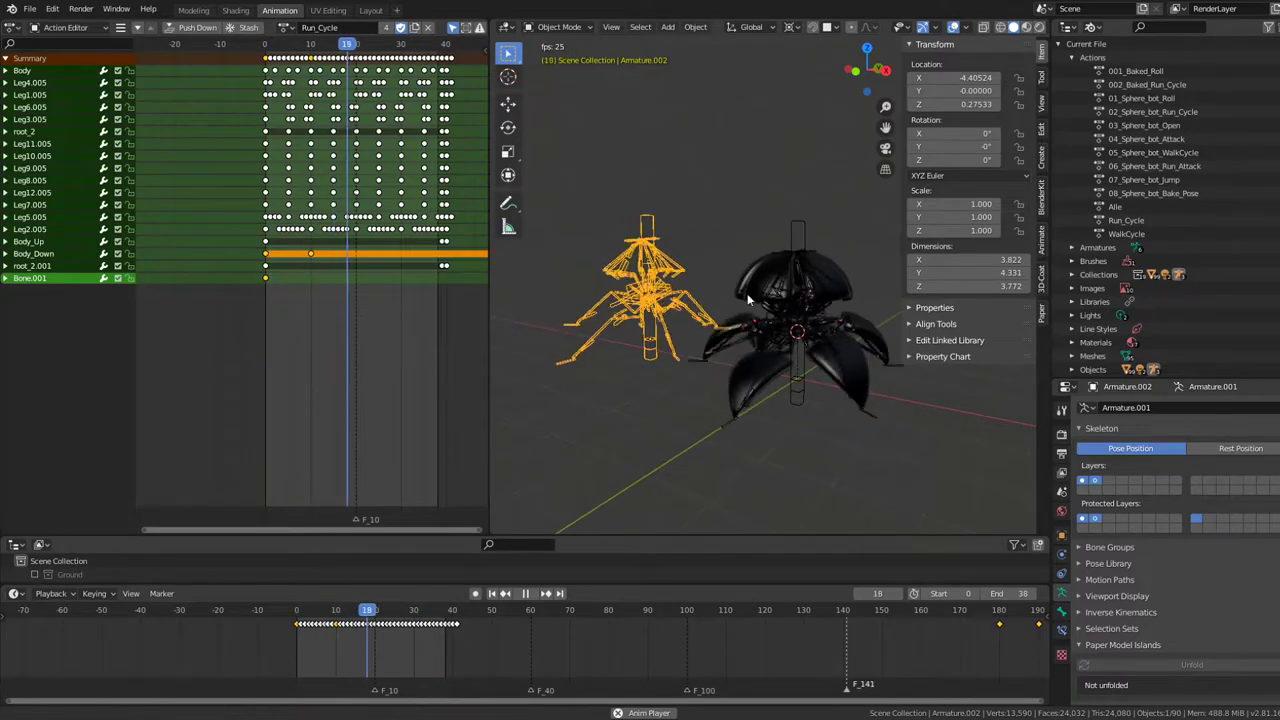
scroll(760, 275, up, 2)
scroll(775, 265, up, 2)
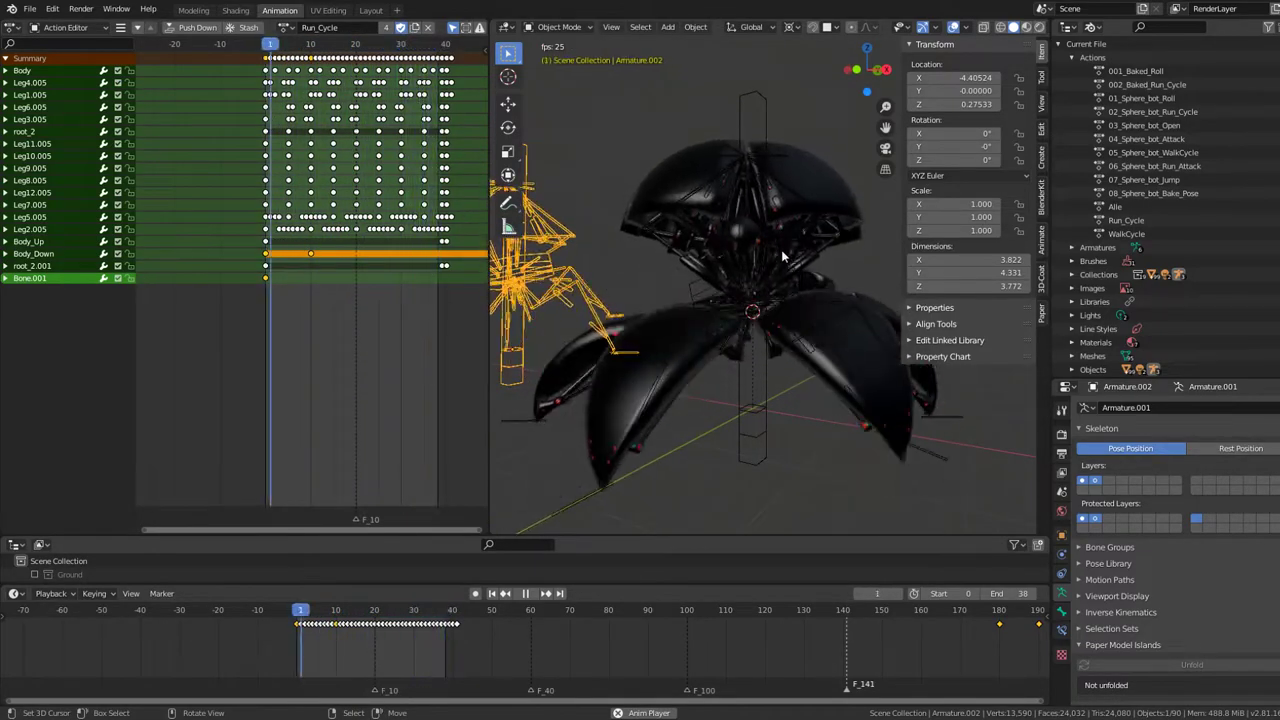
scroll(782, 254, up, 3)
mouse_move(770, 253)
middle_down()
mouse_move(735, 251)
mouse_move(801, 245)
middle_up()
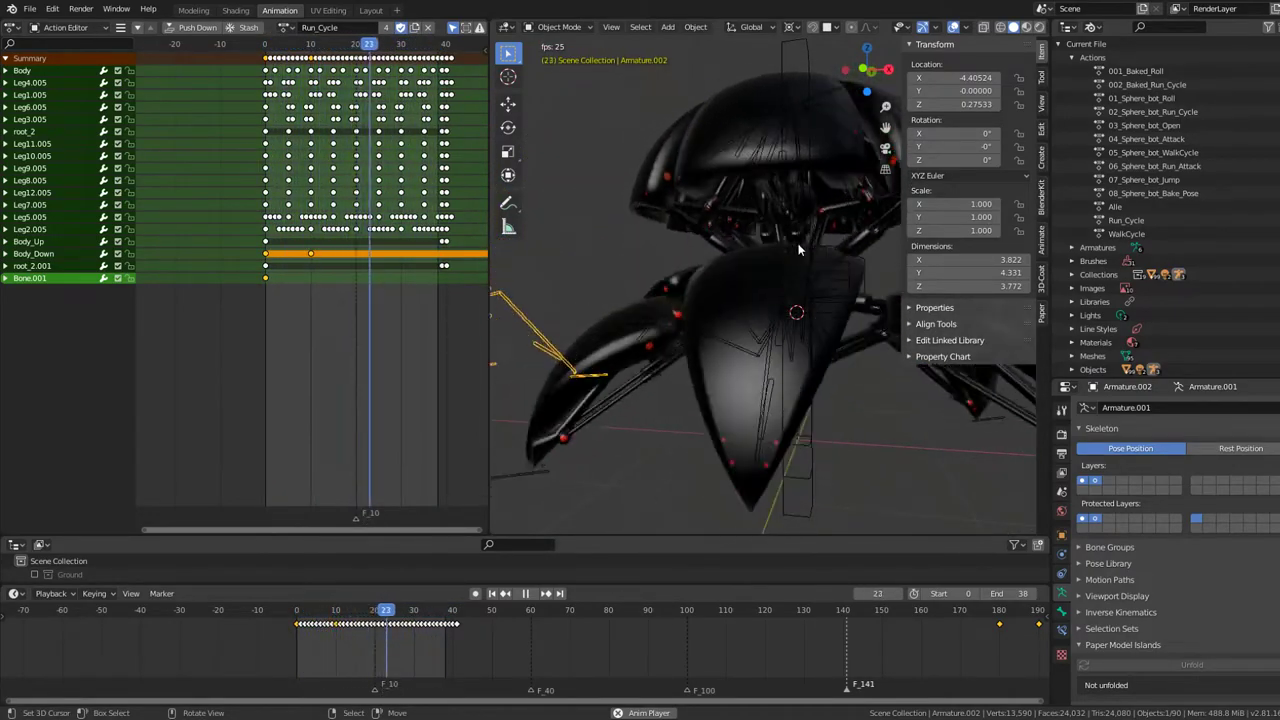
scroll(800, 248, down, 5)
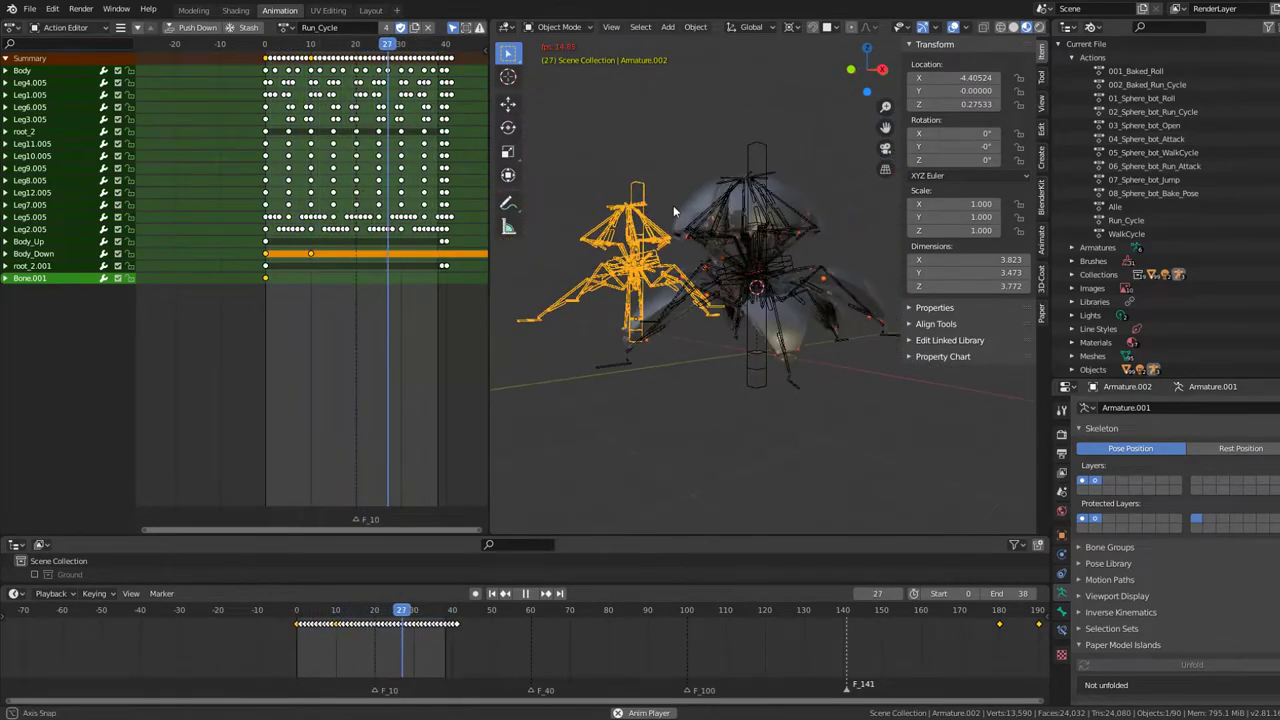
Step: Preview the sphere bot's materials, toggling Scene Lights and Scene World on and off
click(1038, 27)
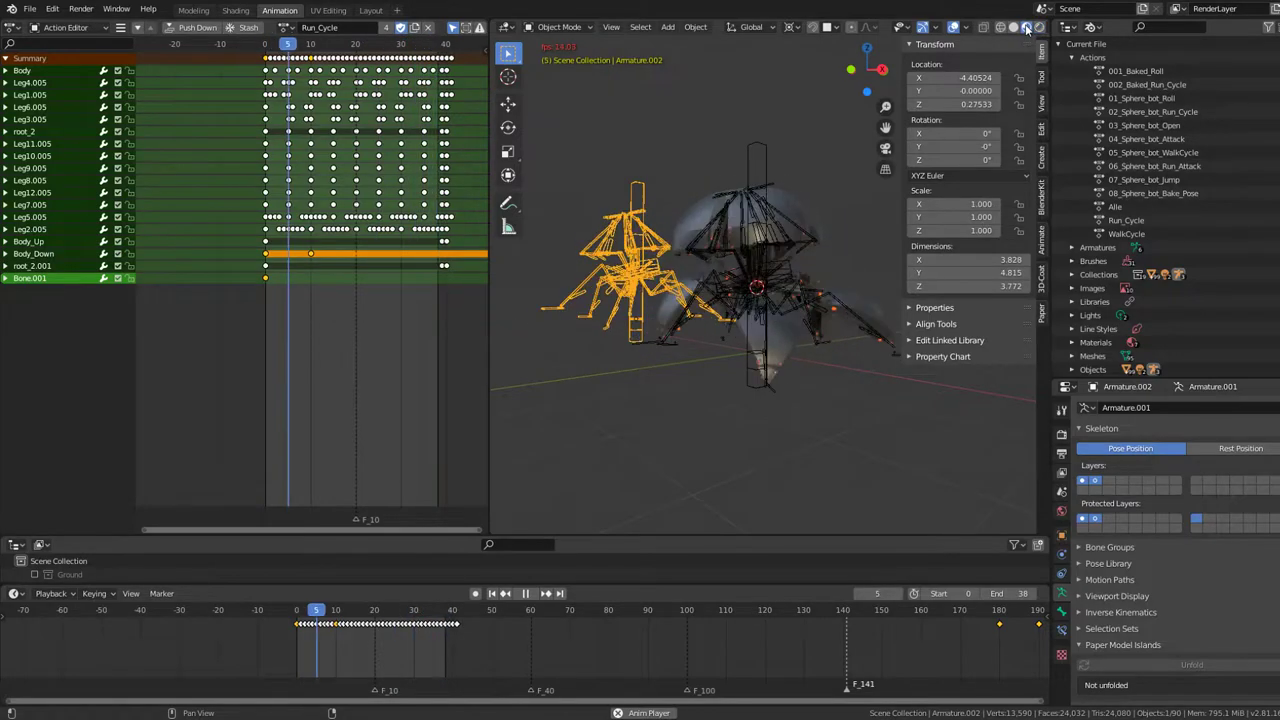
click(968, 27)
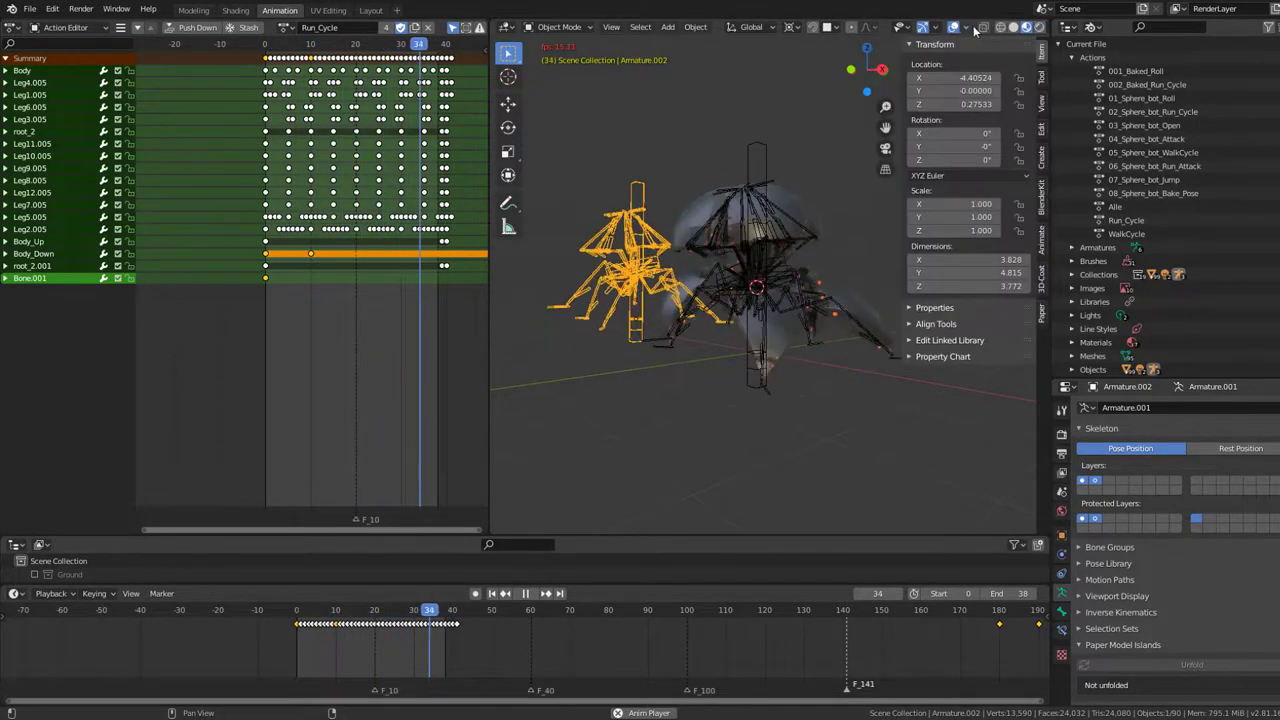
click(1032, 28)
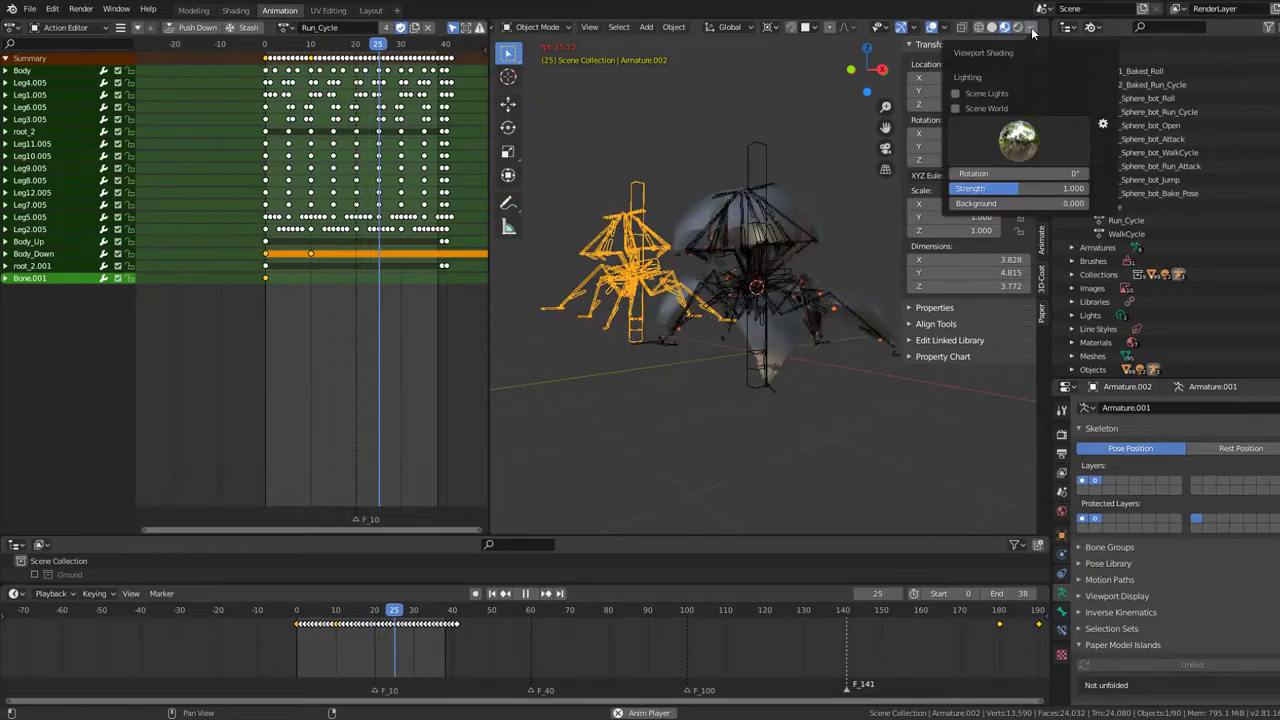
click(955, 93)
click(955, 107)
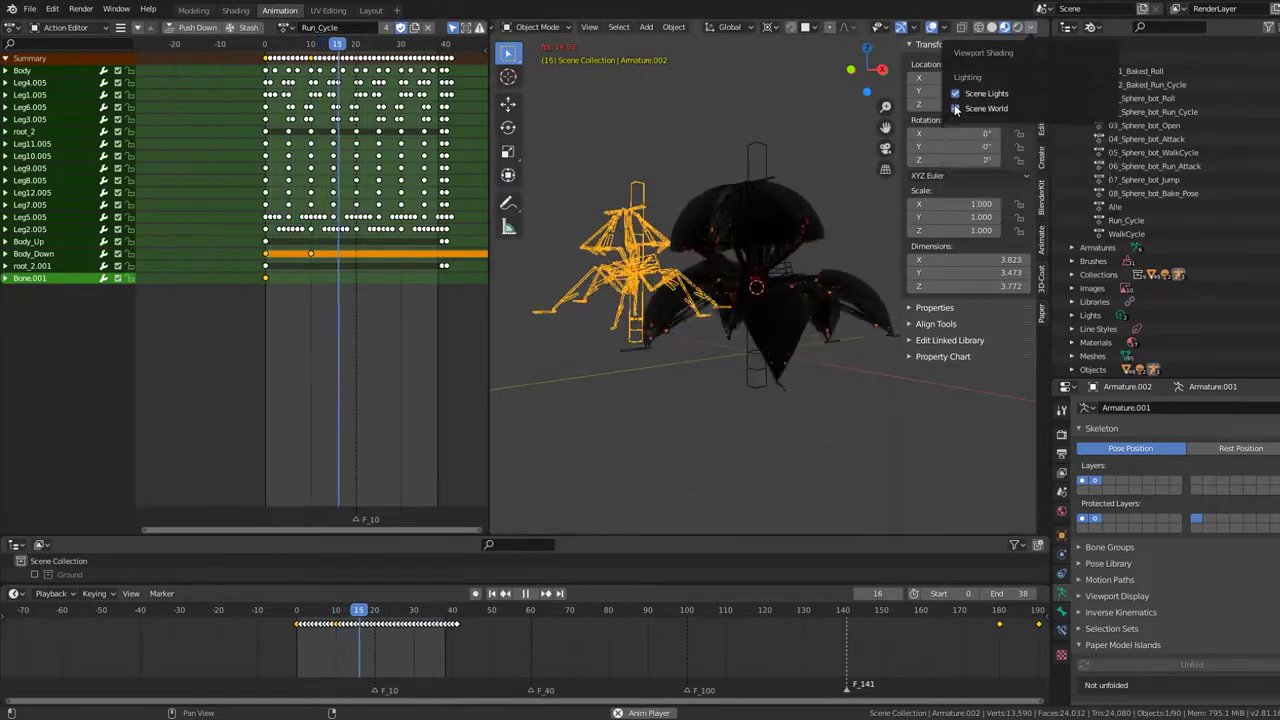
click(955, 107)
click(954, 92)
Step: Return the viewport to Solid shading and stop the animation playback
click(991, 27)
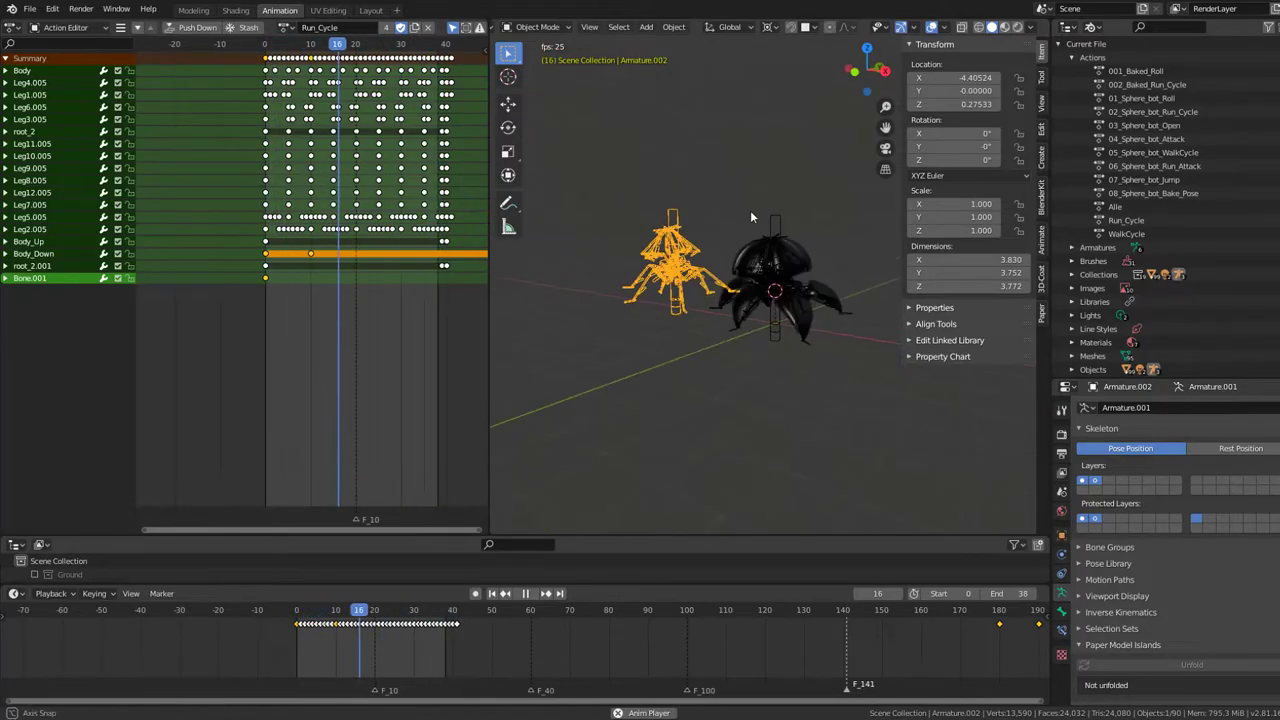
mouse_move(750, 210)
middle_down()
mouse_move(675, 230)
mouse_move(732, 276)
middle_up()
key(space)
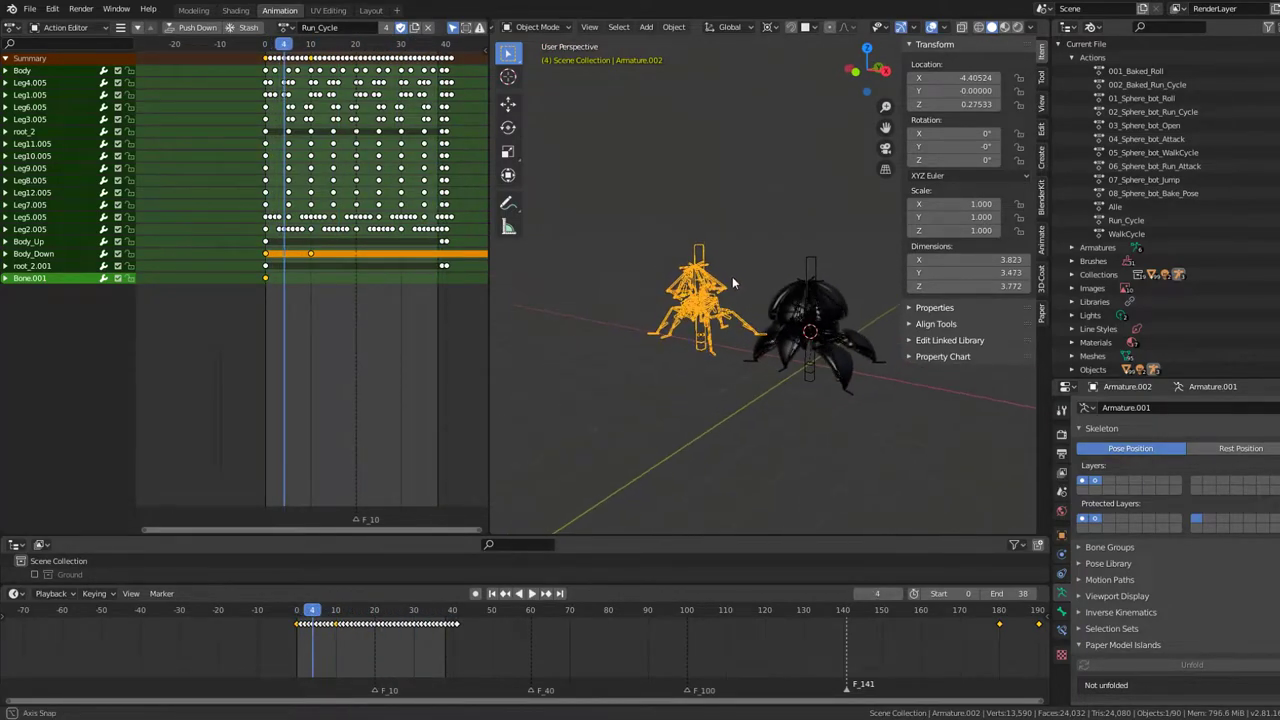
Step: Duplicate the armature with Shift+D, creating Armature.003 with Run_Cycle.001
scroll(715, 252, up, 1)
key(shift+d)
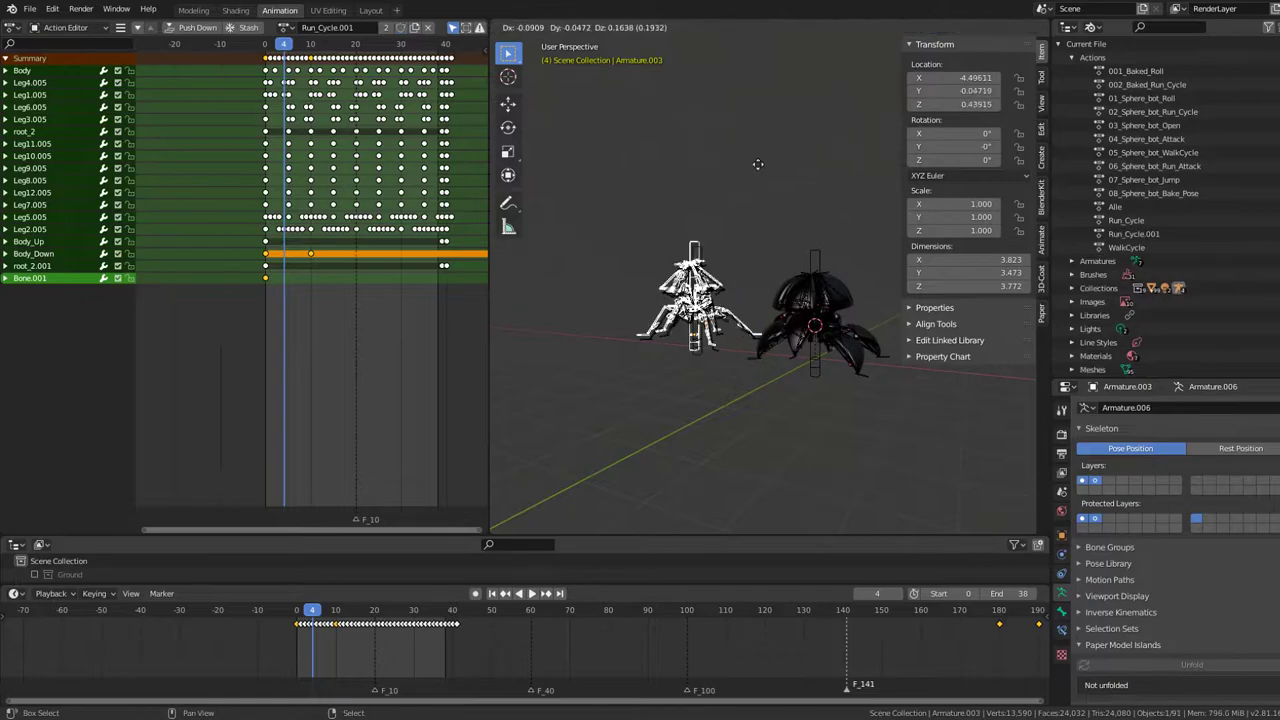
click(731, 157)
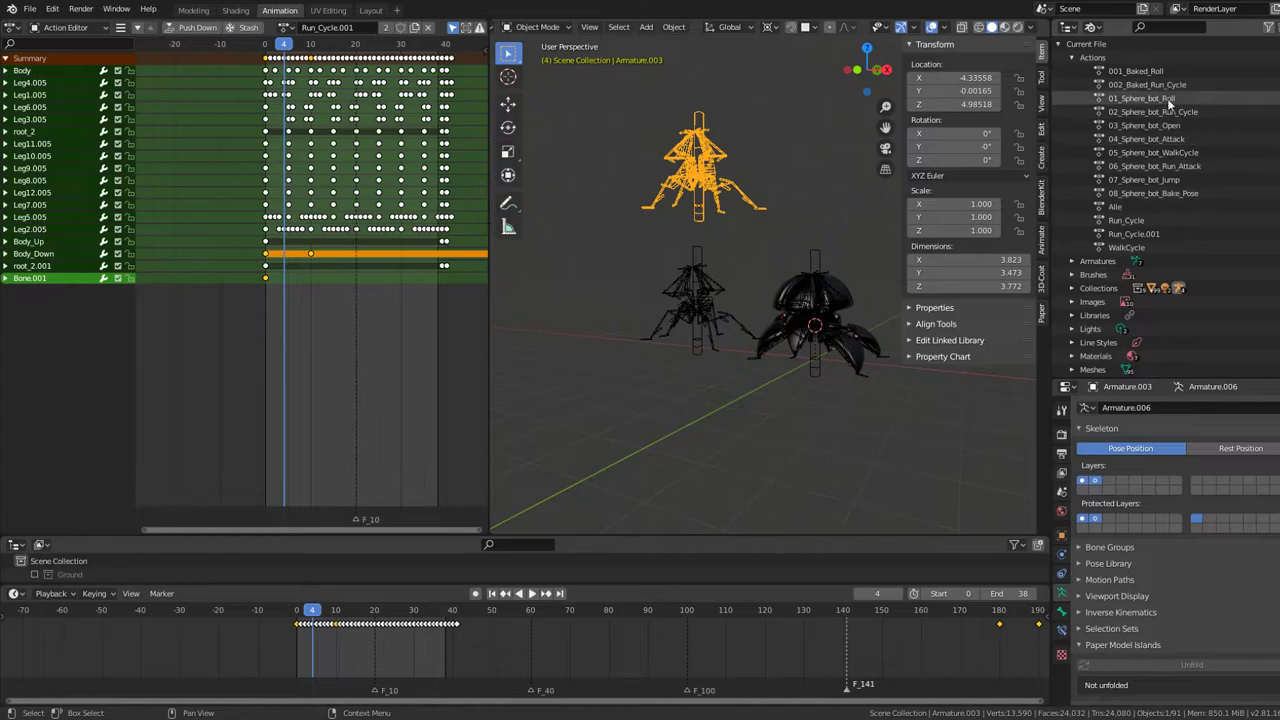
Step: Delete the Run_Cycle.001 action in the Outliner and delete the duplicate armature
right_click(1139, 236)
click(1141, 233)
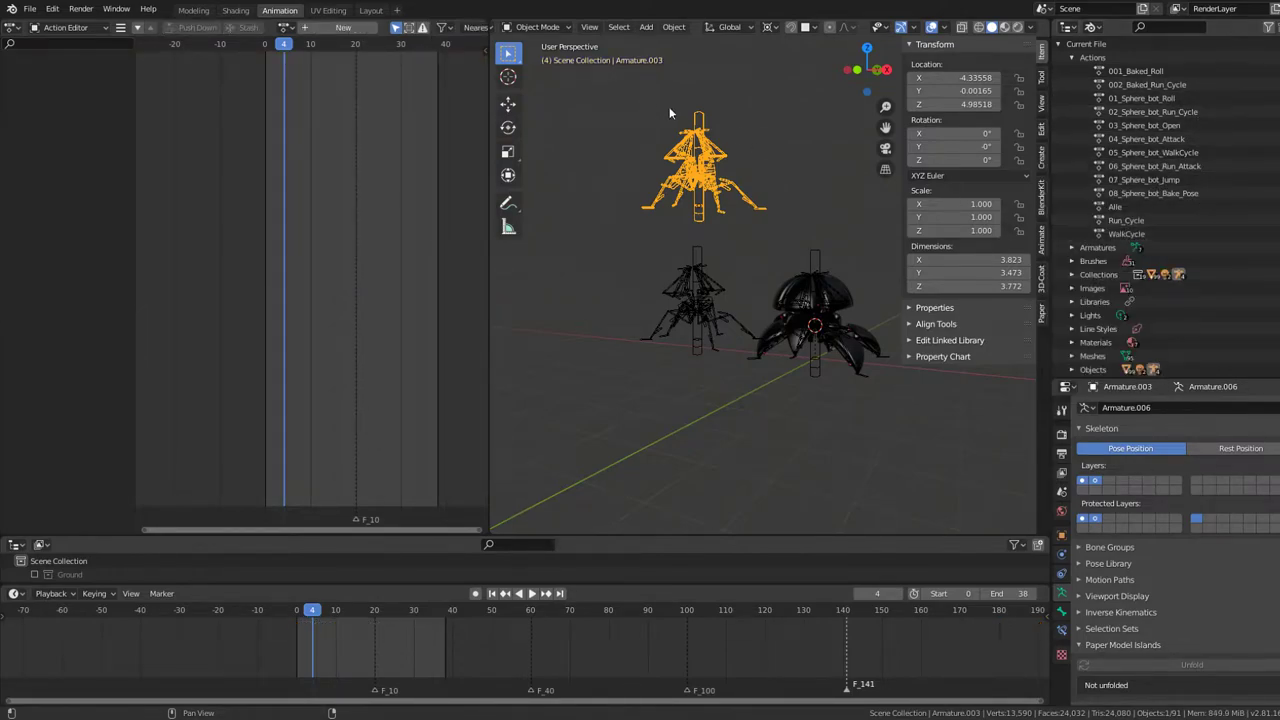
key(x)
click(742, 138)
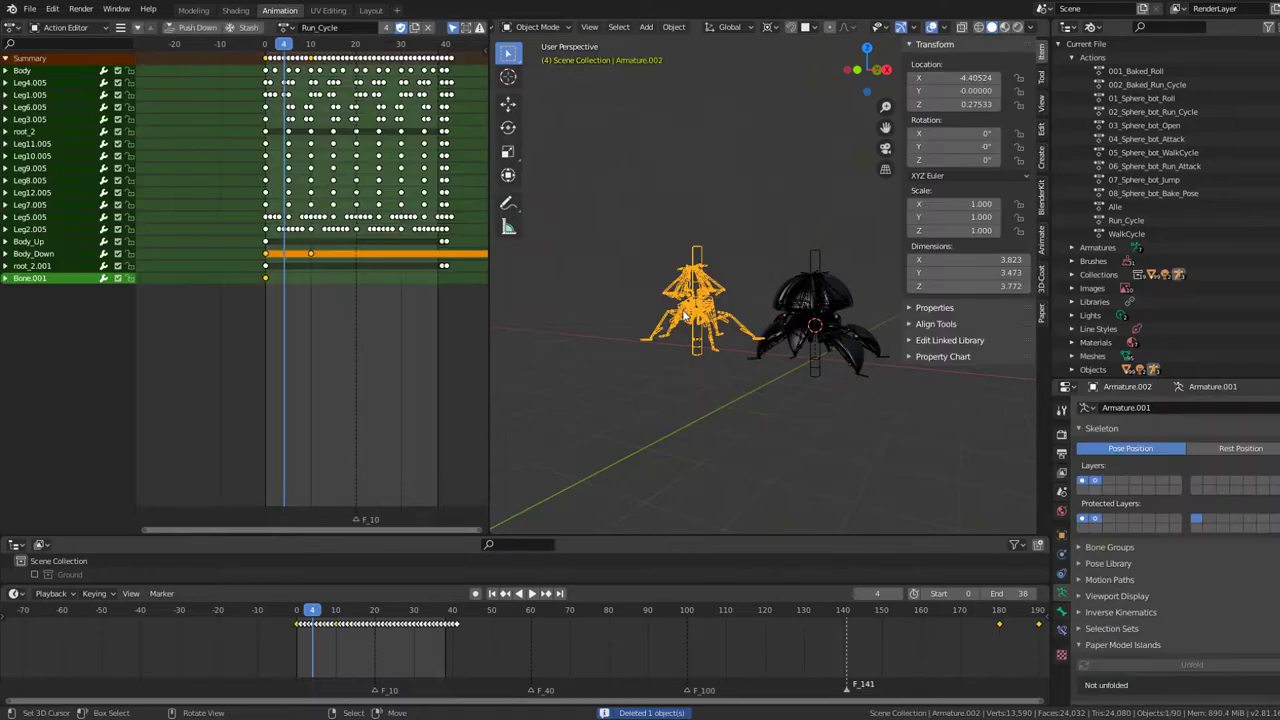
Step: Put Armature.002 on the WalkCycle action and play the animation
click(287, 27)
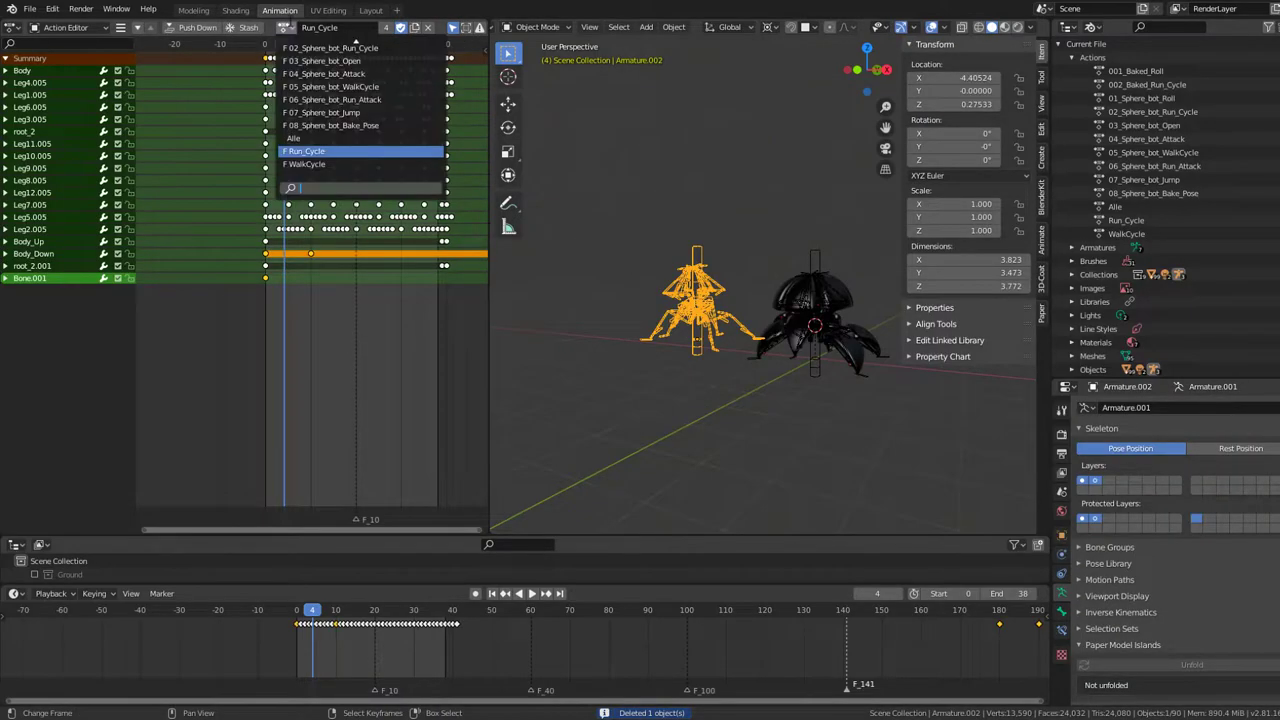
click(370, 88)
key(space)
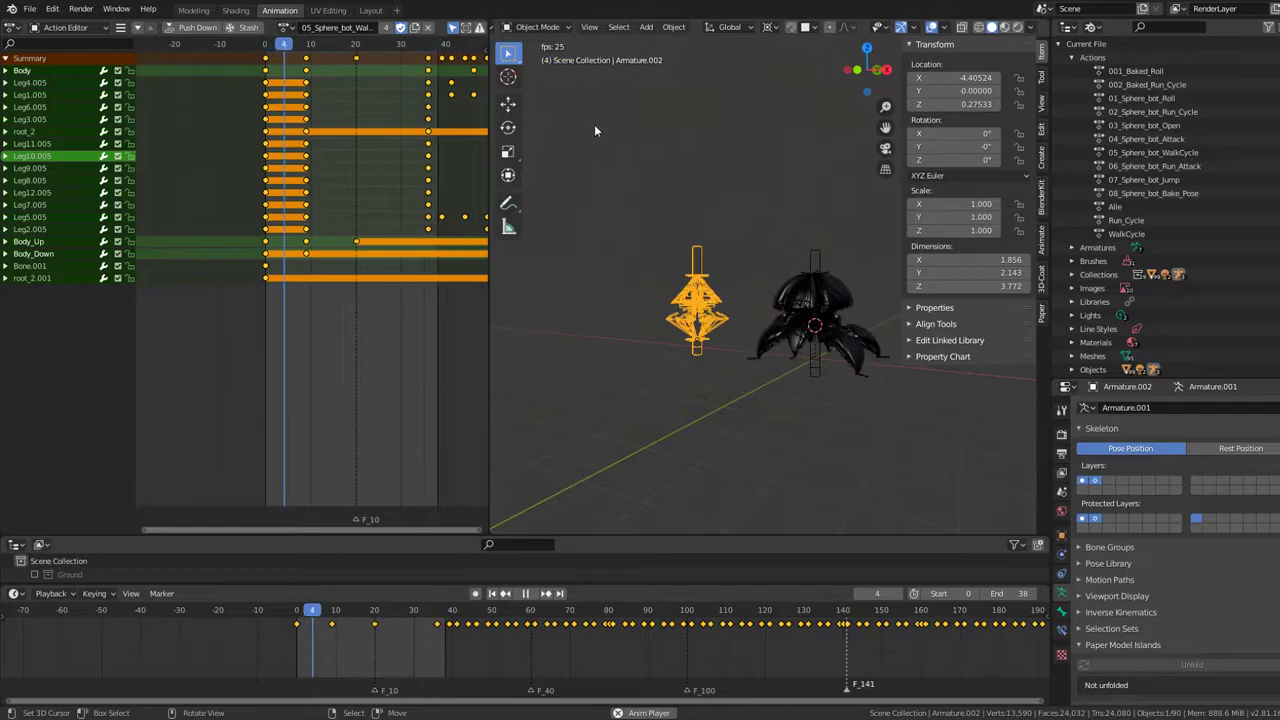
click(287, 27)
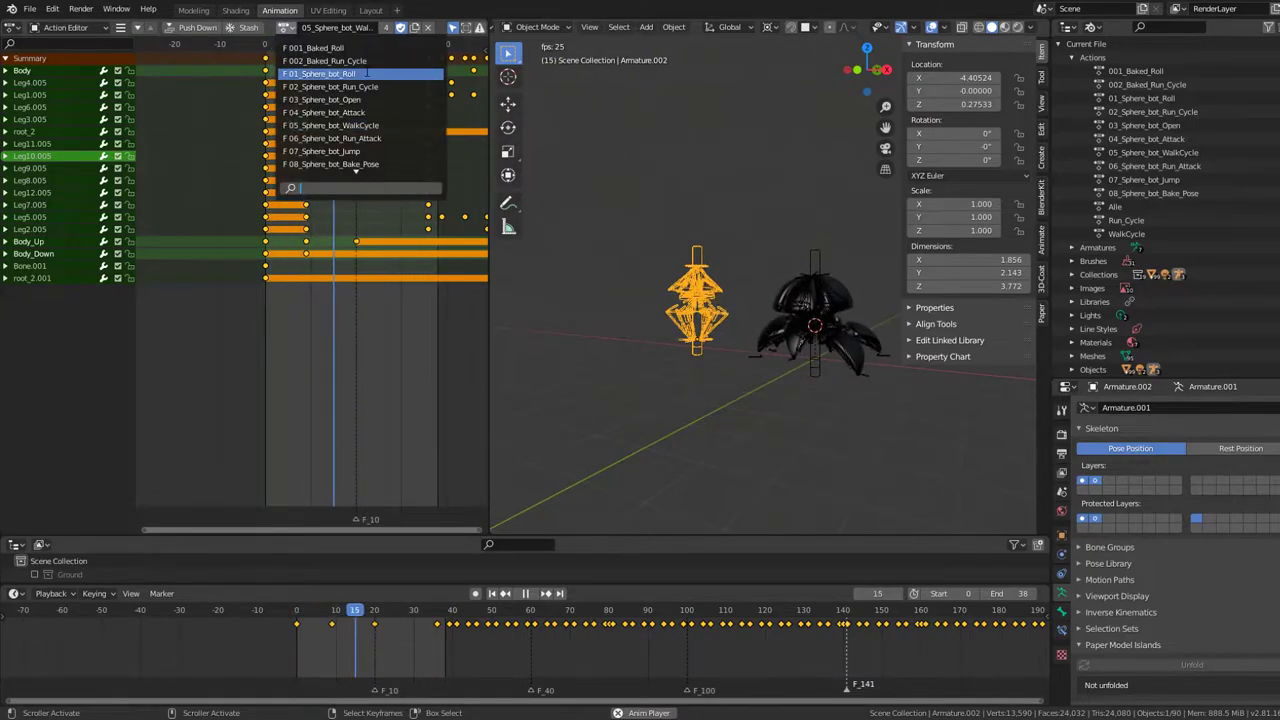
key(Down)
key(Down)
key(Down)
key(Down)
key(Down)
key(Down)
key(Down)
key(Down)
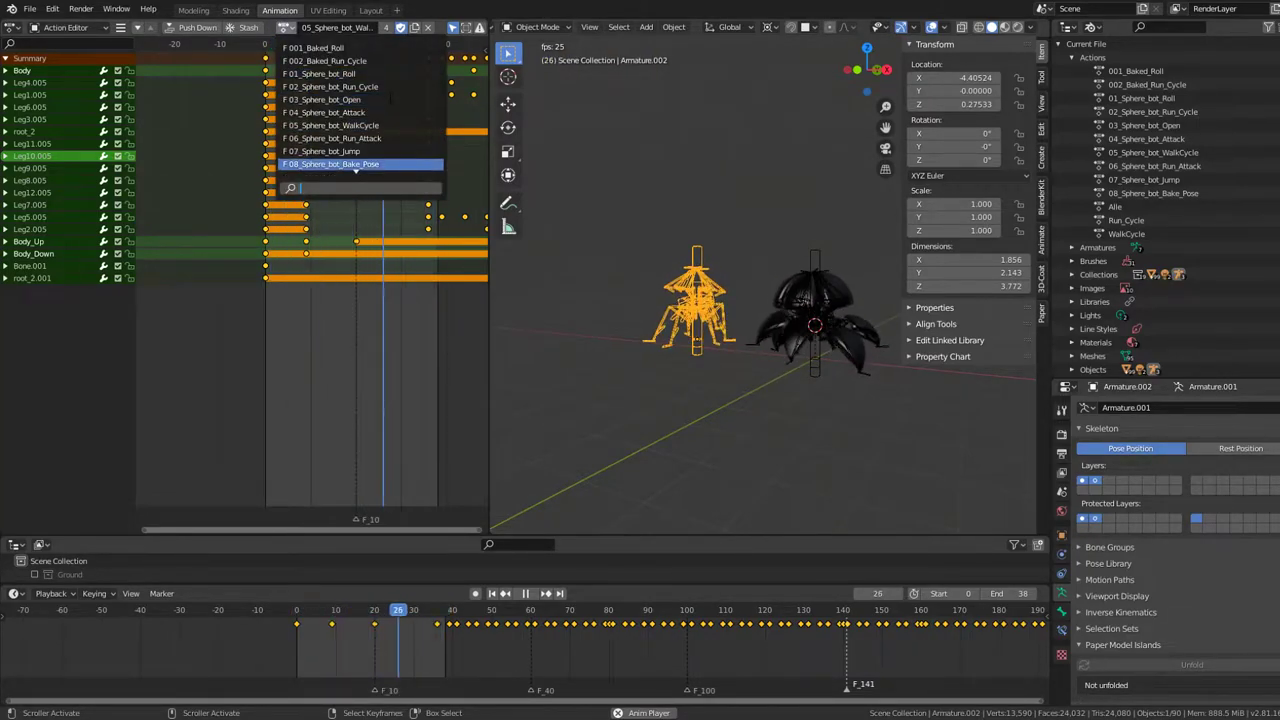
key(Down)
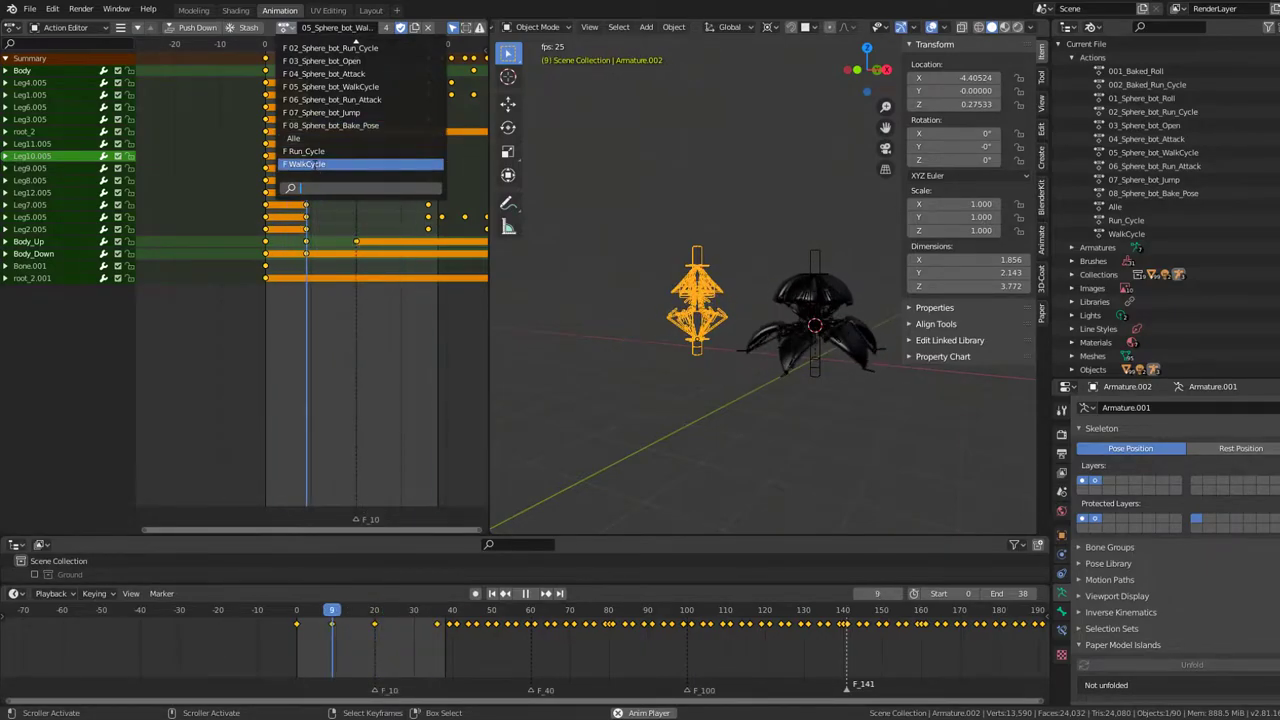
key(Return)
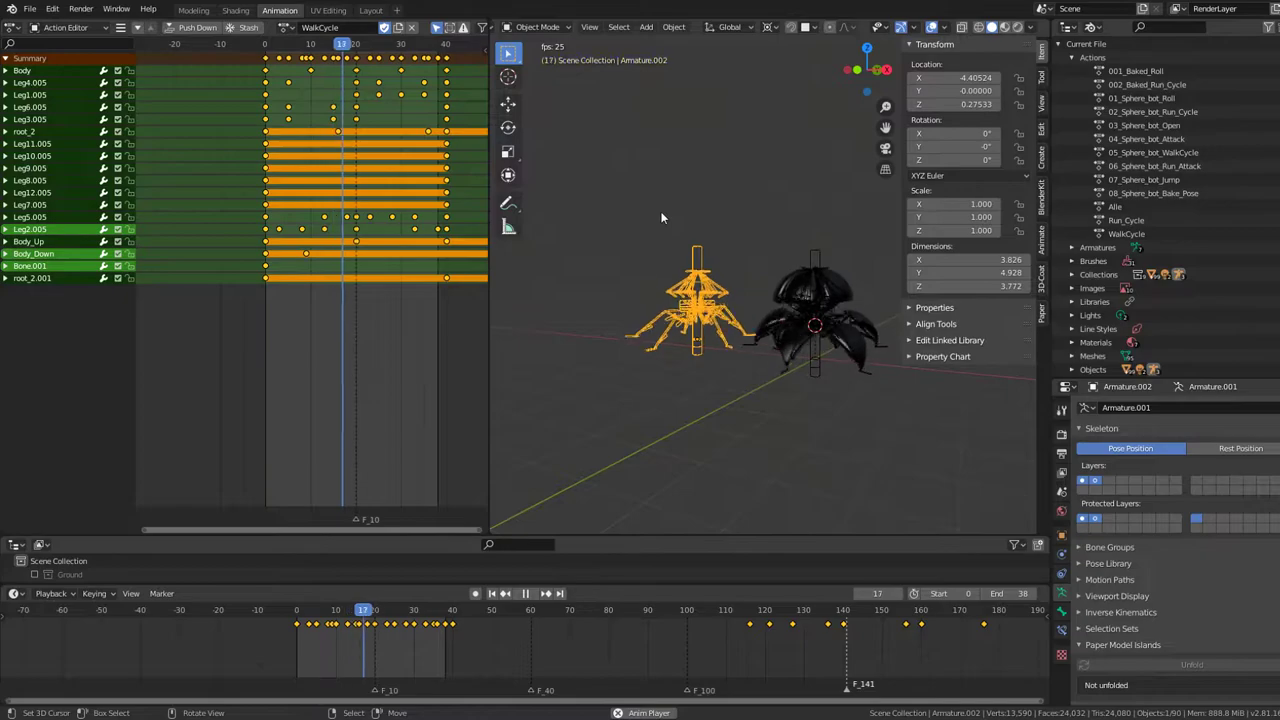
Step: Duplicate the walking rig and place the copy, Armature.003, above the original
mouse_move(660, 215)
middle_down()
mouse_move(817, 268)
mouse_move(633, 204)
middle_up()
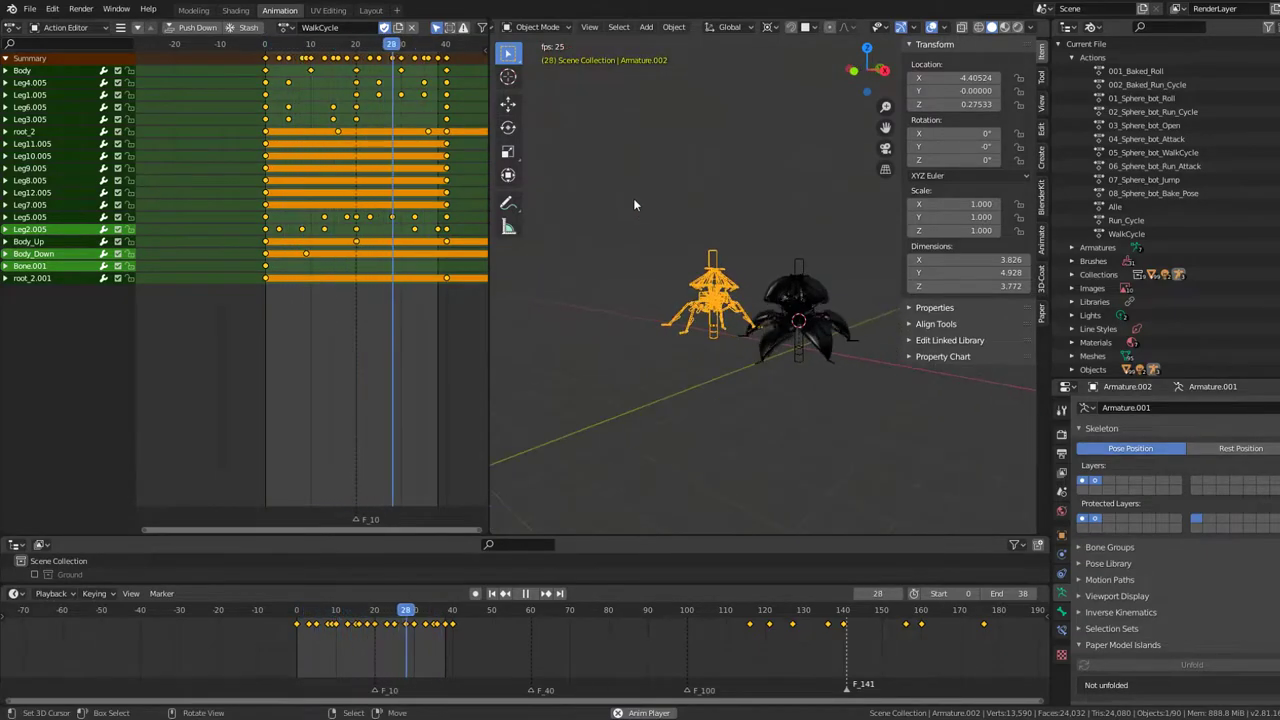
key(shift+d)
click(755, 205)
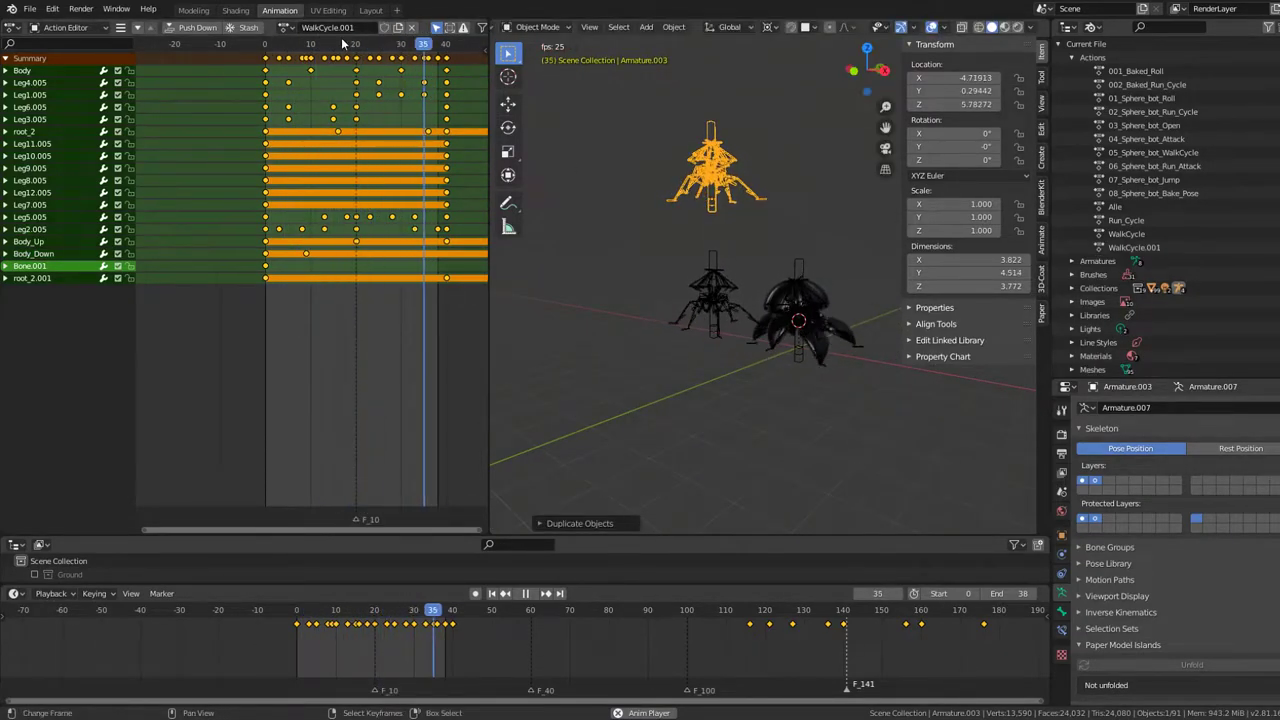
Step: Rename WalkCycle.001 to 003_Baked_WalkCycle, then search the viewport commands for Bake Action
middle_drag(740, 251, 388, 58)
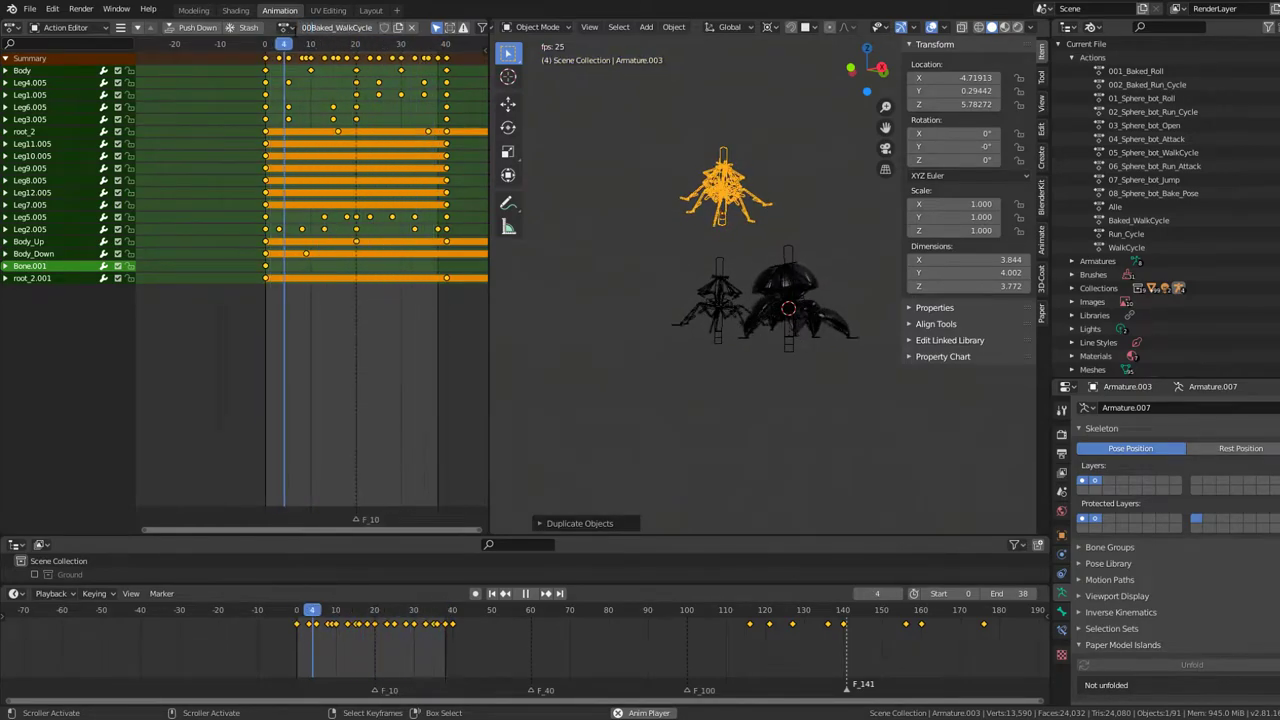
text(3_)
key(Return)
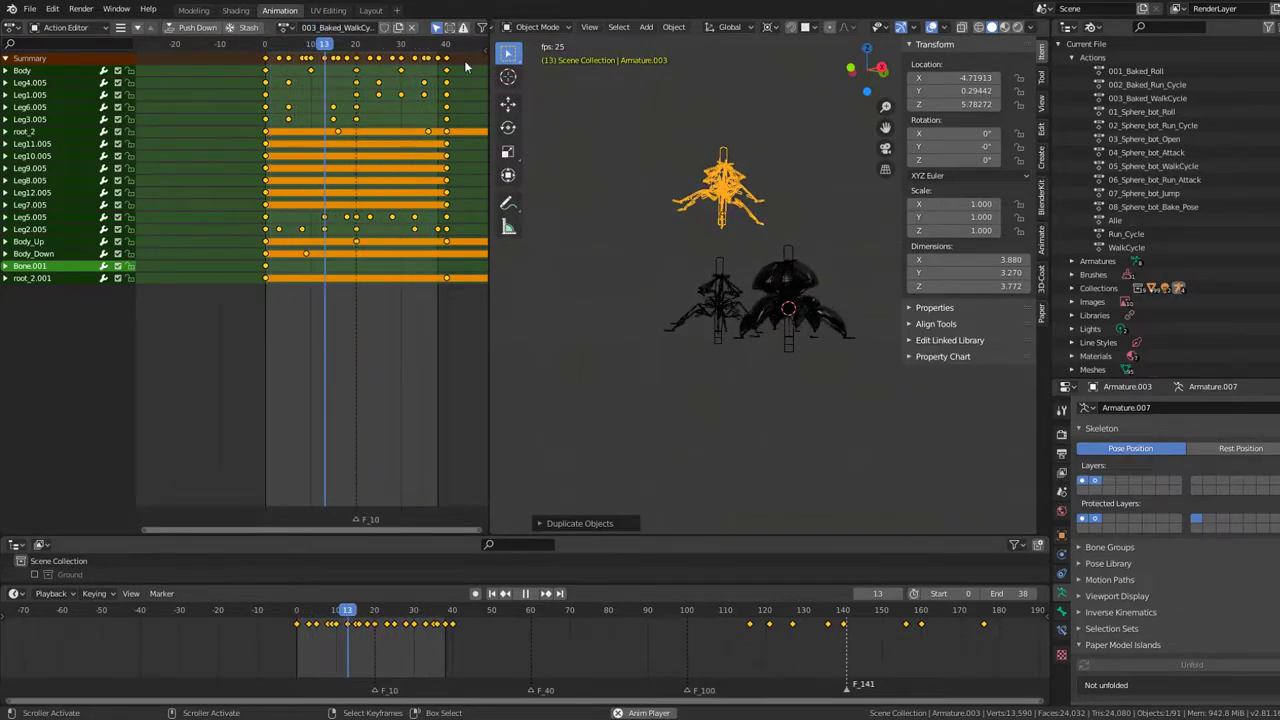
mouse_move(688, 145)
middle_down()
mouse_move(822, 312)
mouse_move(808, 198)
middle_up()
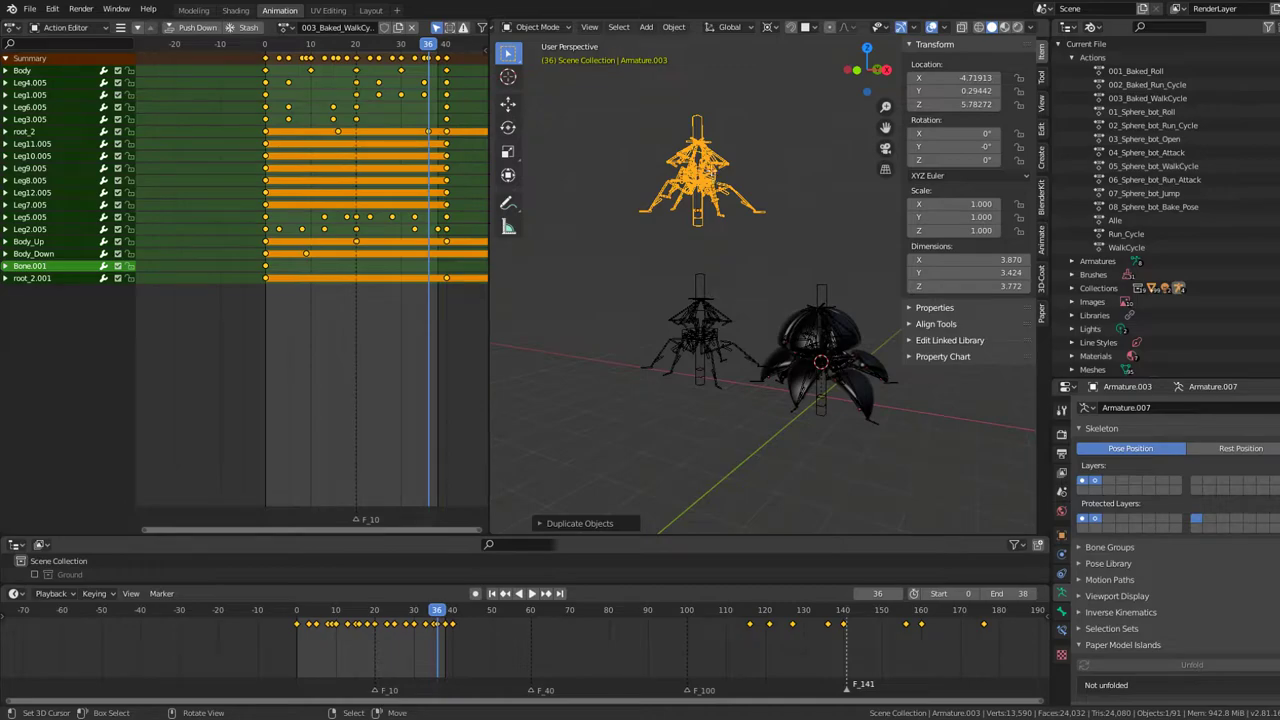
right_click(720, 194)
text(Bake Action)
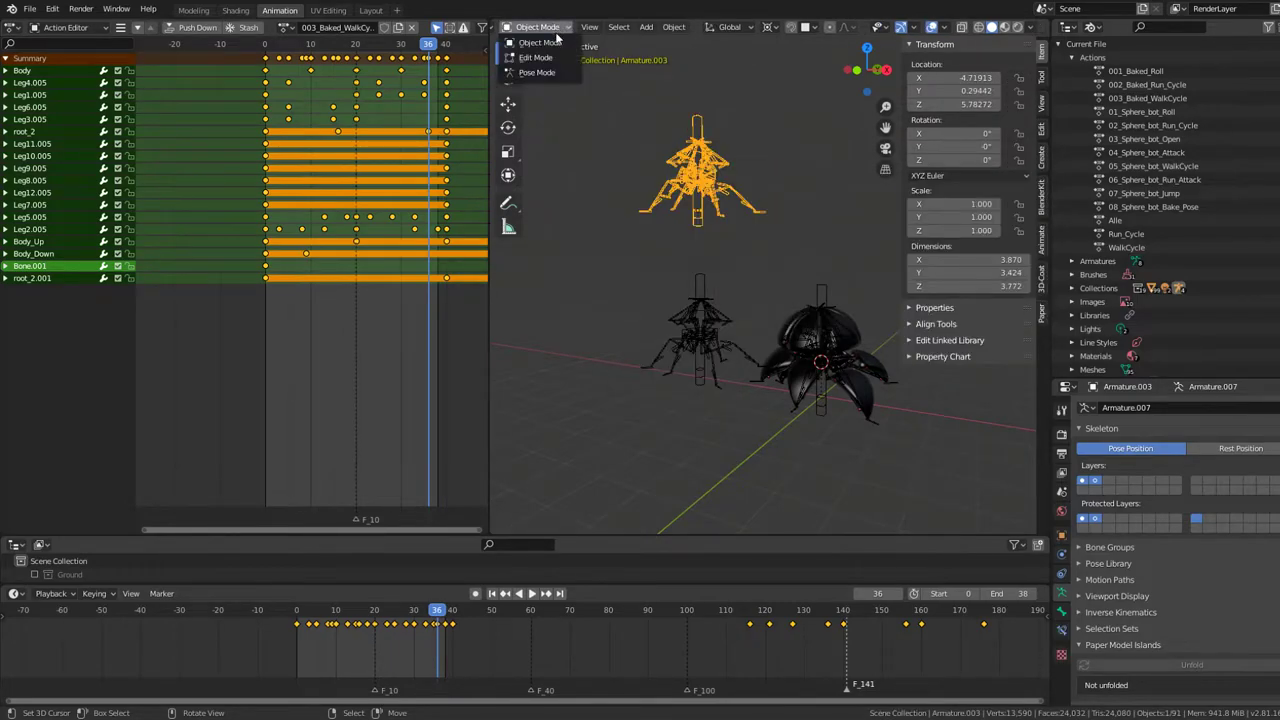
Step: In Pose Mode, bake Armature.003's walk into keys every 2 frames from 0 to 38, then play it
click(537, 73)
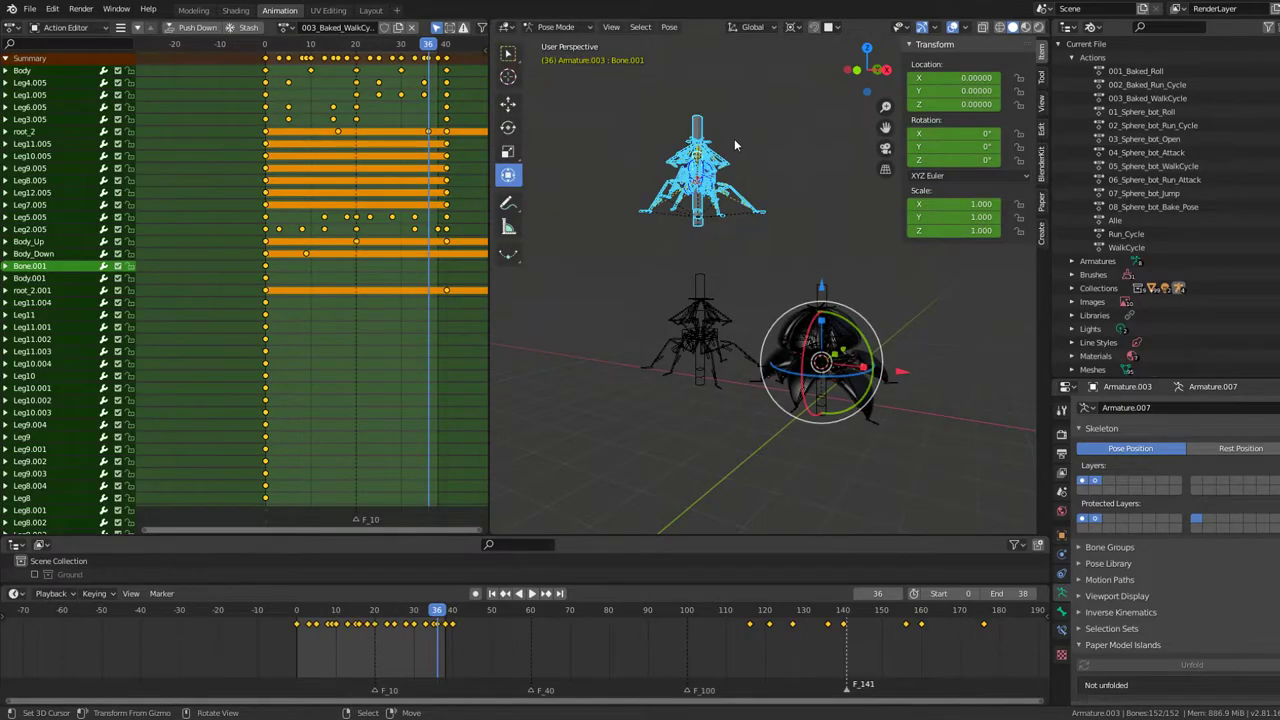
right_click(734, 138)
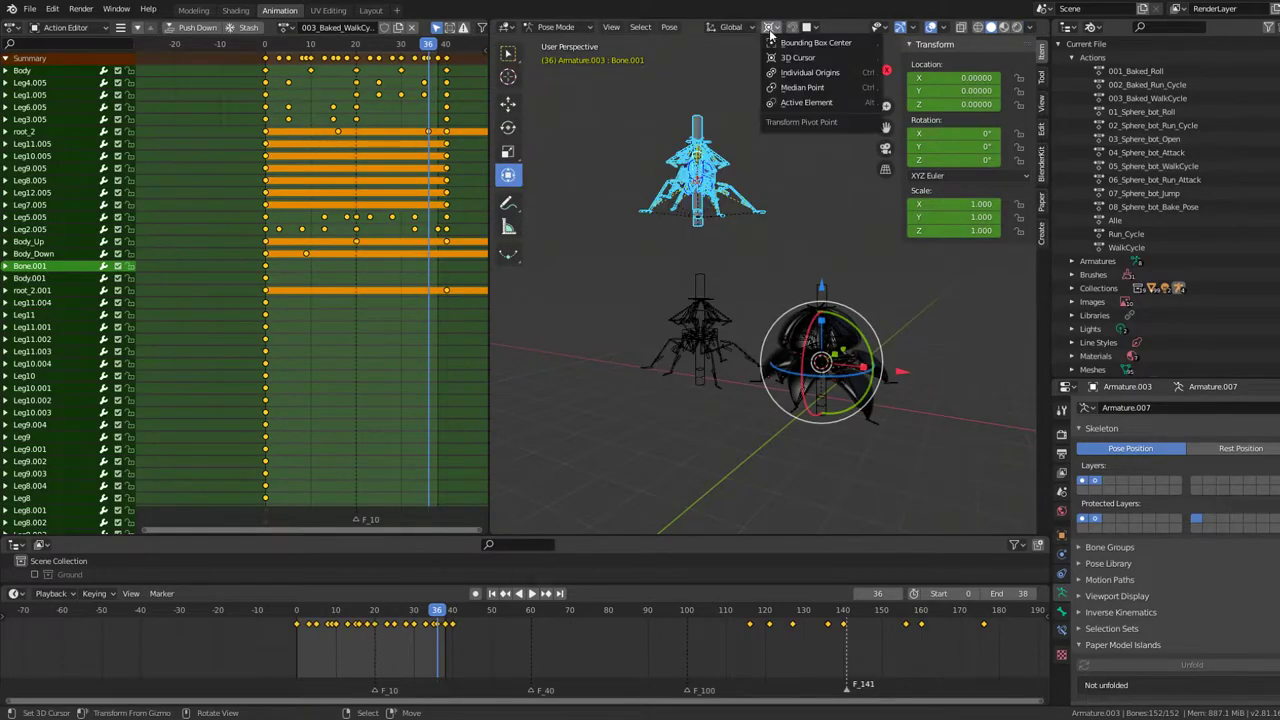
click(801, 90)
right_click(787, 172)
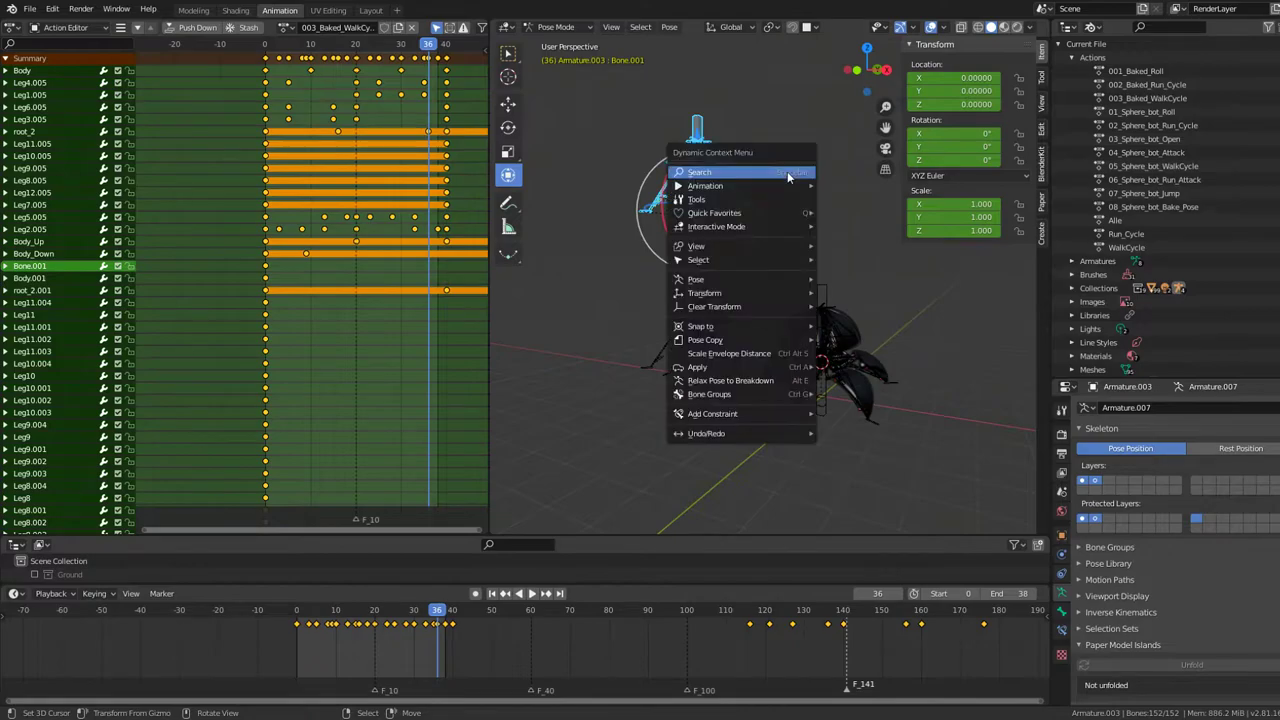
key(F3)
click(855, 196)
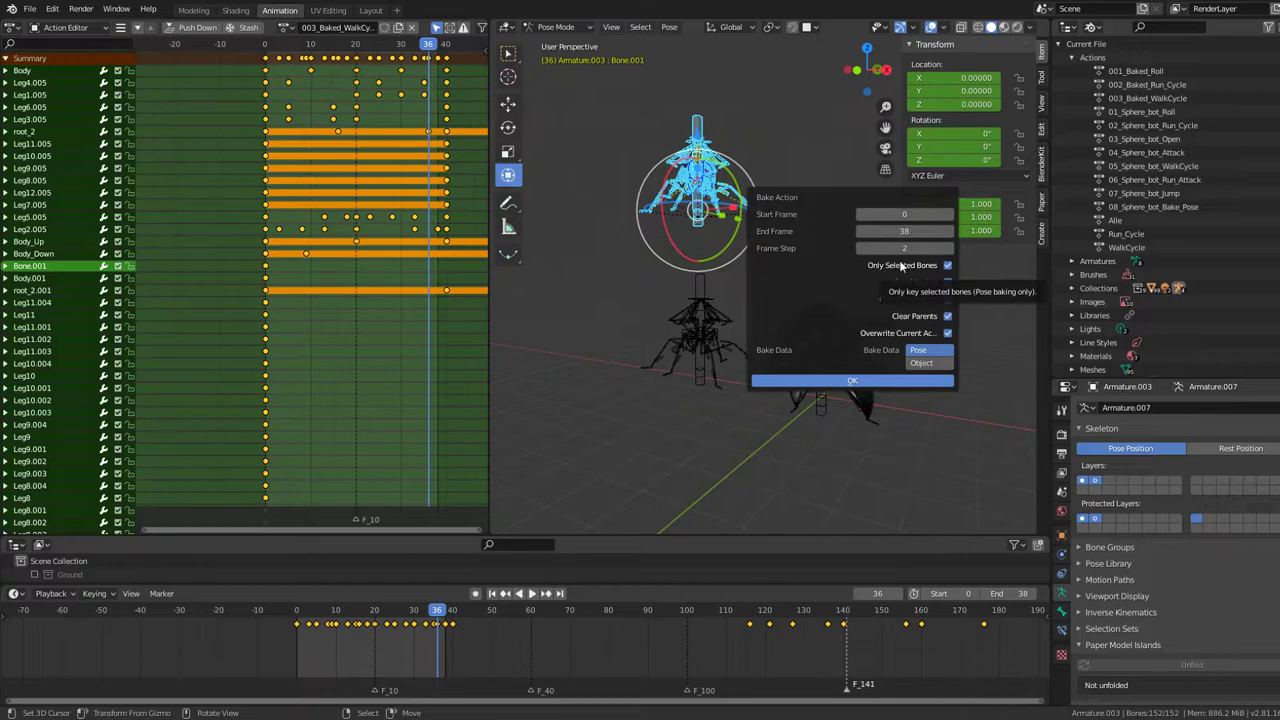
click(918, 380)
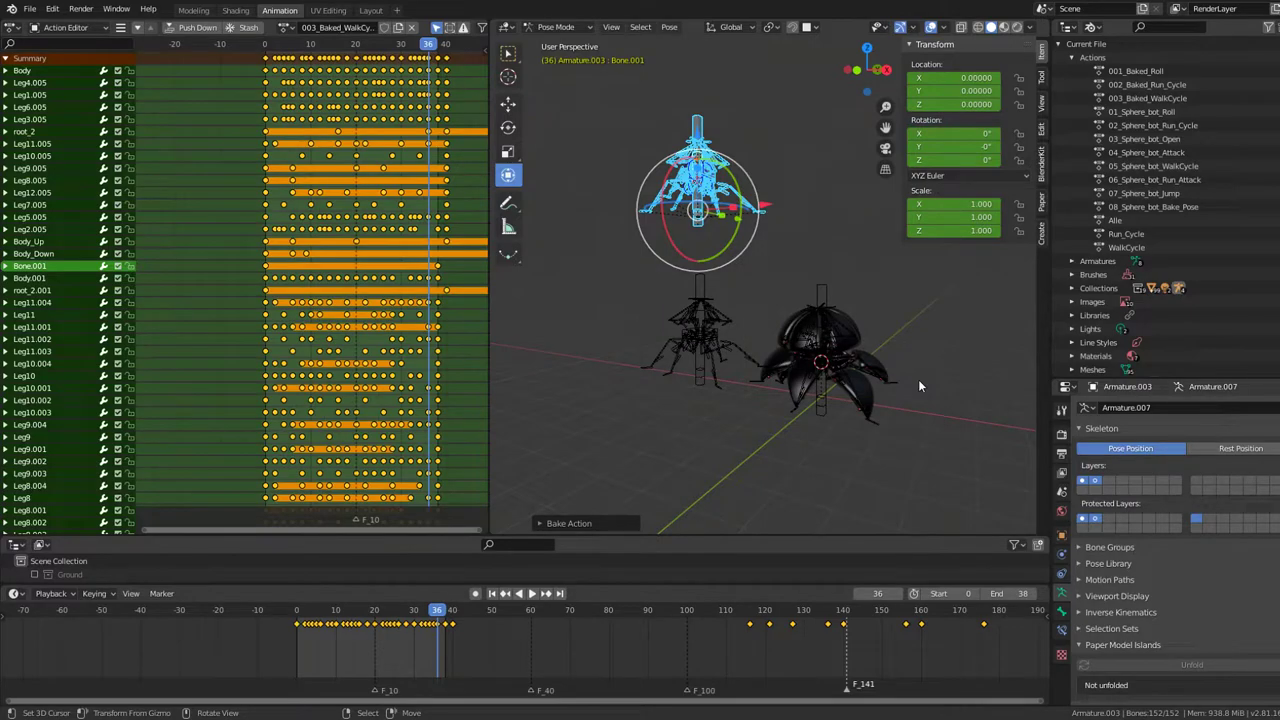
key(space)
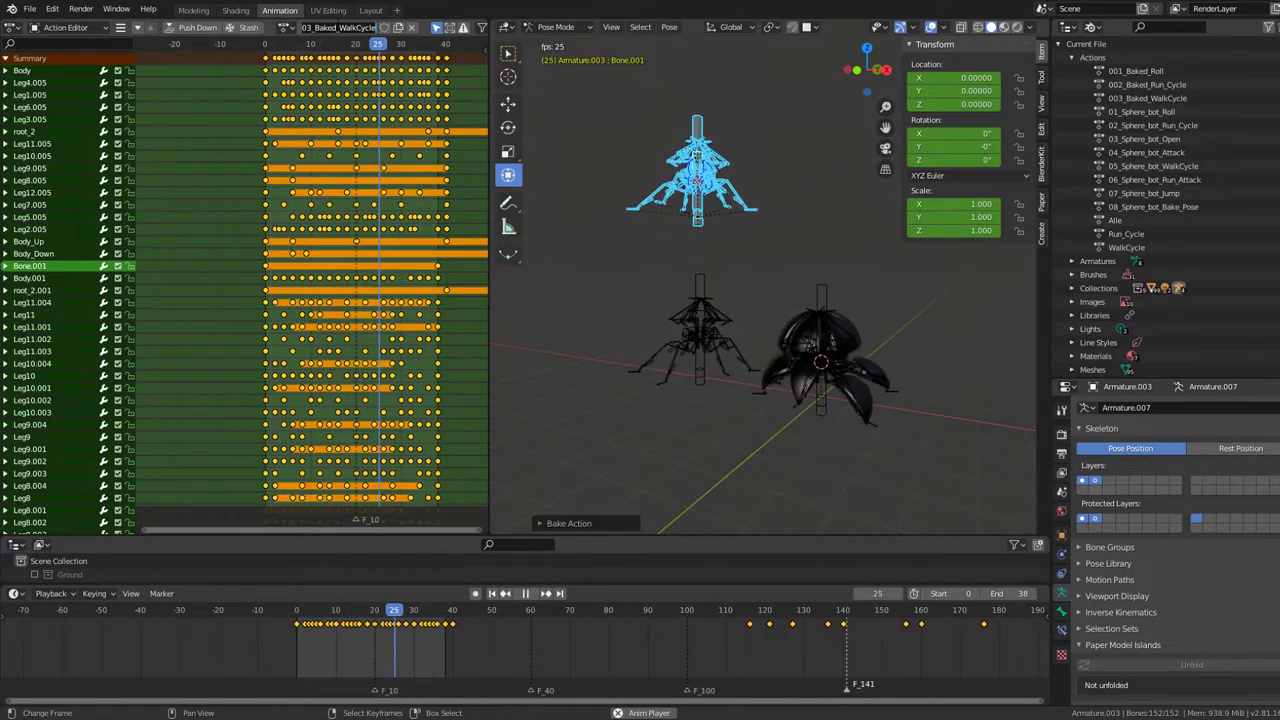
click(560, 27)
Step: Return to Object Mode, then select and frame the sphere-bot's armature
click(555, 42)
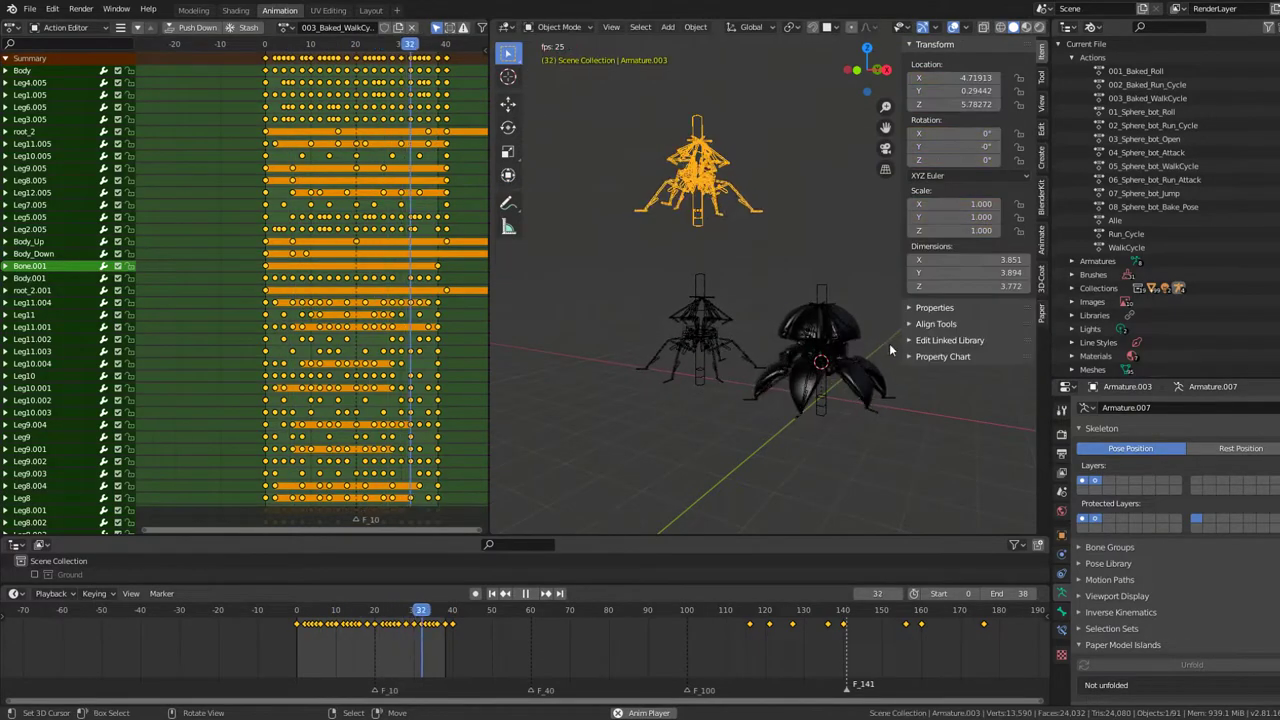
click(828, 300)
key(KP_Decimal)
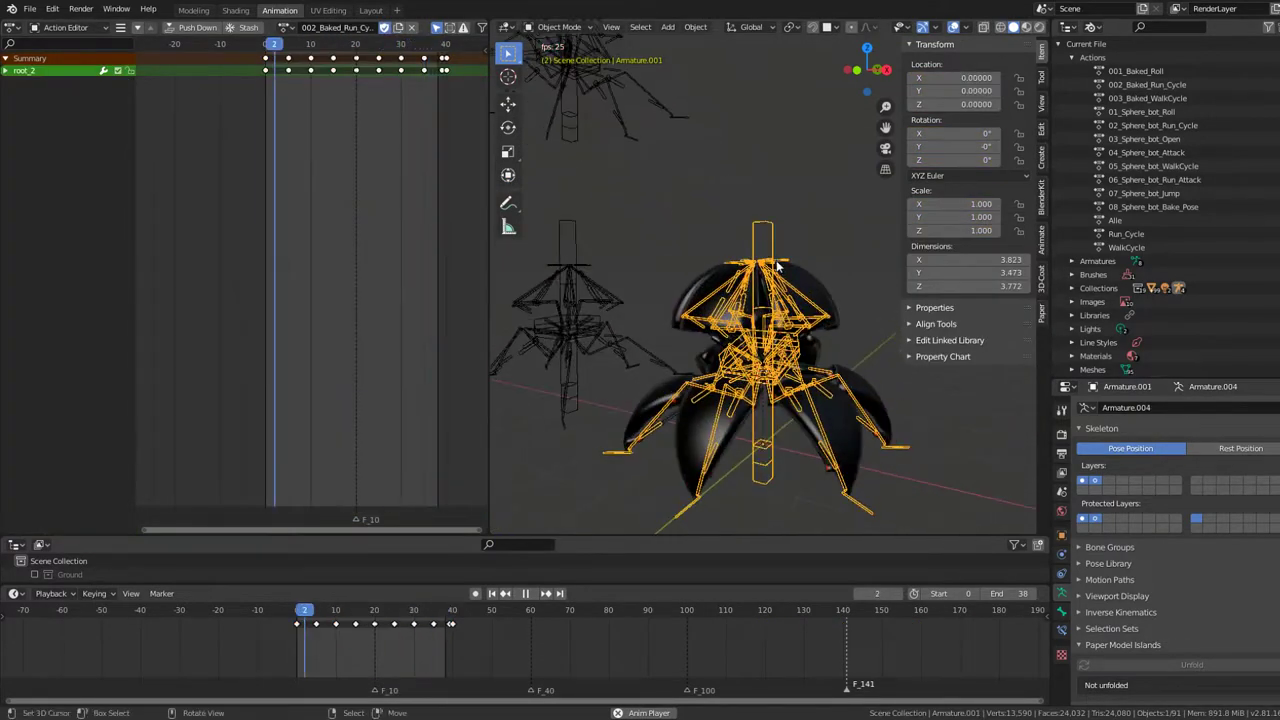
Step: Assign 003_Baked_WalkCycle to the sphere-bot rig in place of 002_Baked_Run_Cycle
click(287, 27)
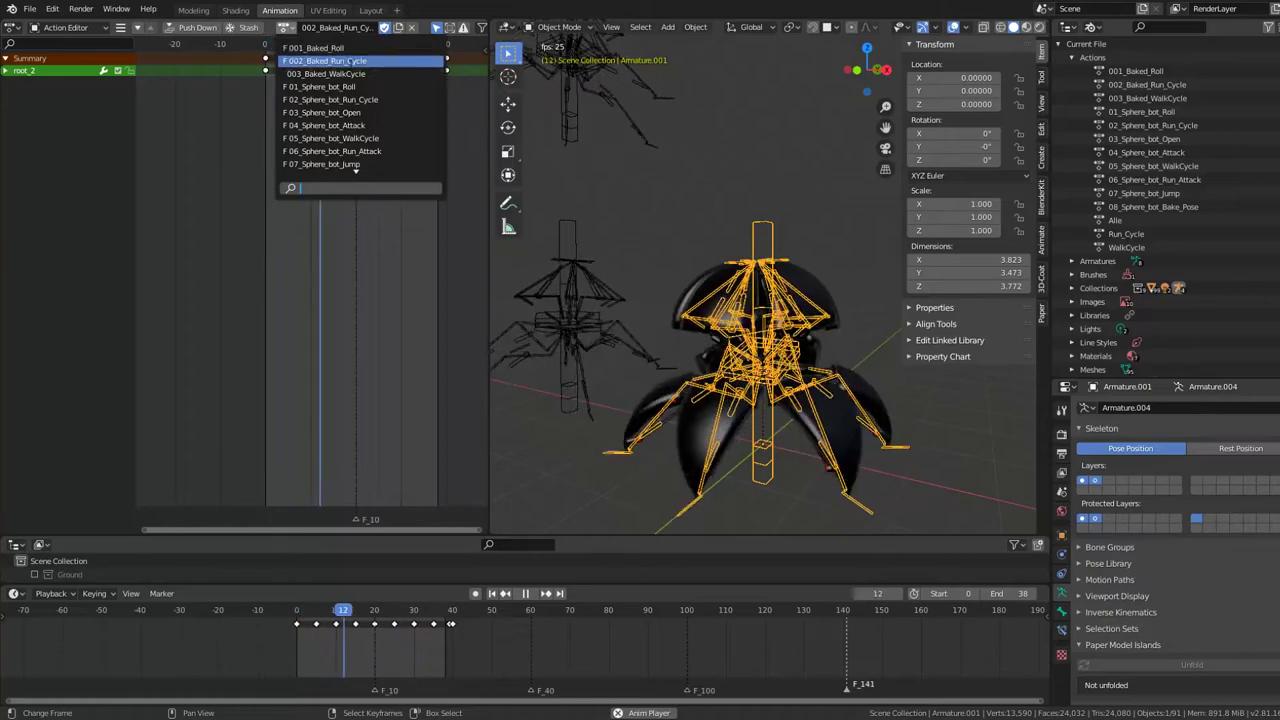
click(349, 74)
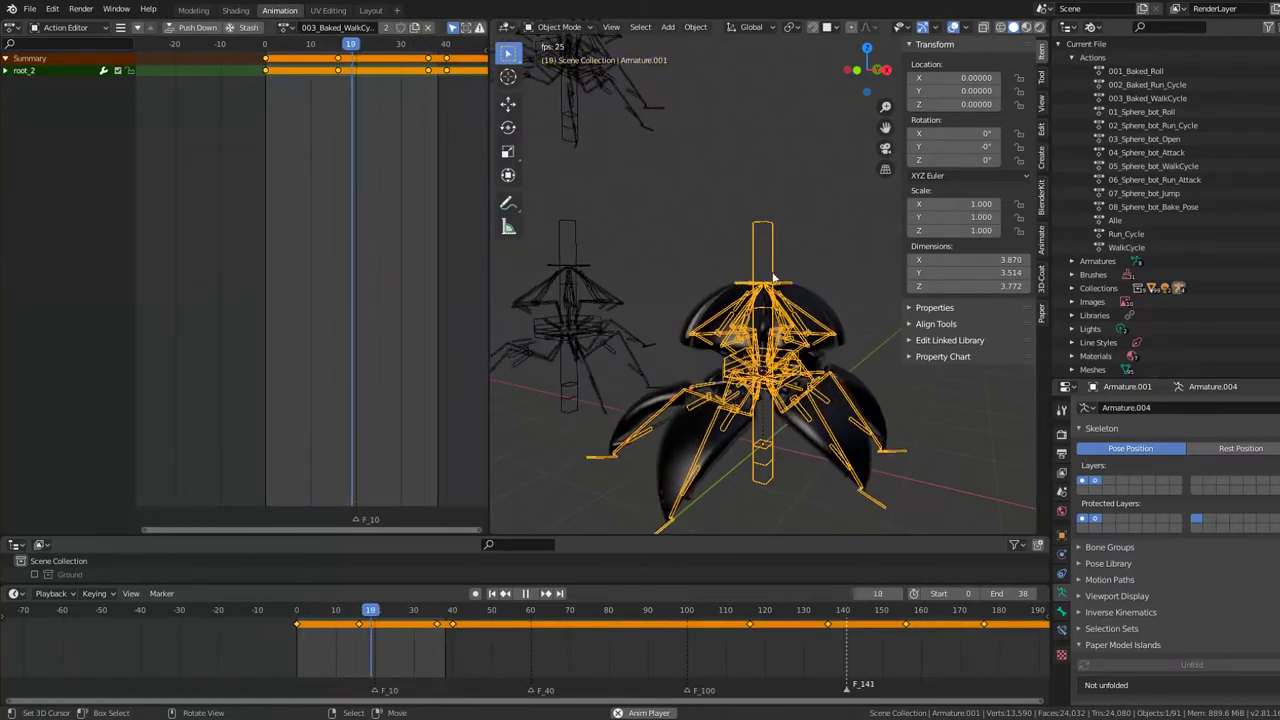
middle_drag(740, 272, 780, 217)
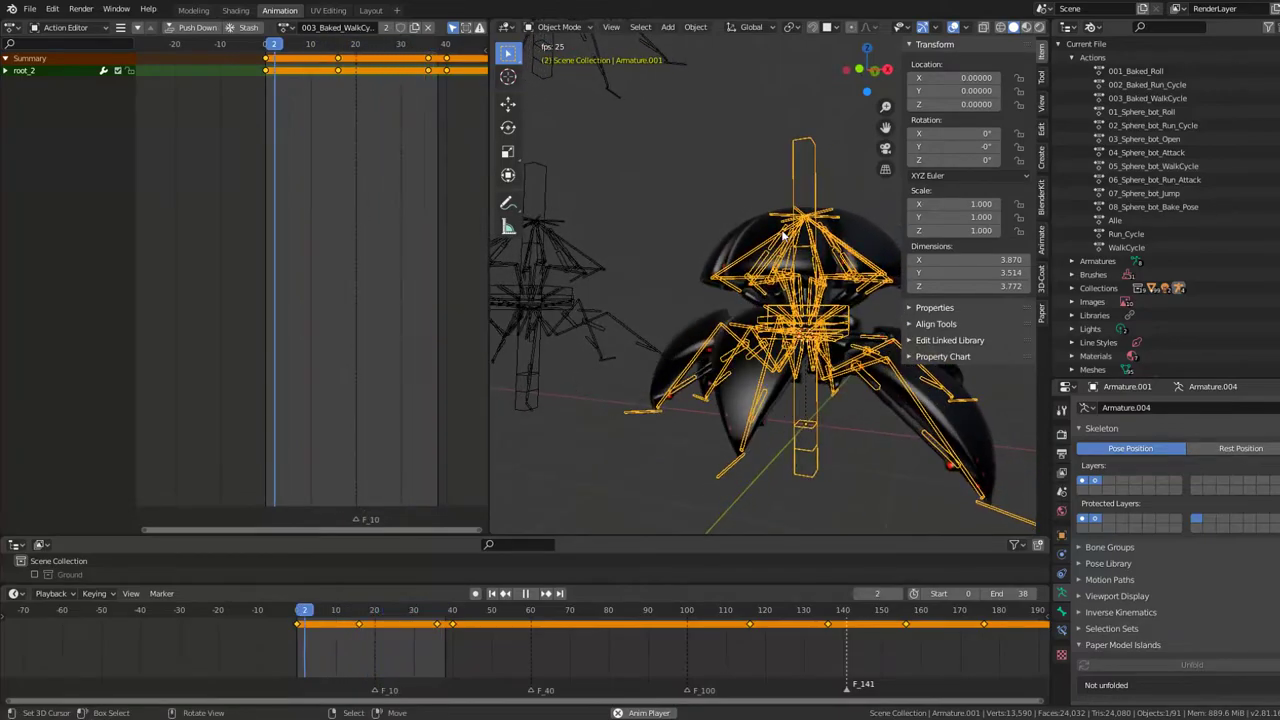
mouse_move(780, 217)
middle_down()
mouse_move(680, 230)
mouse_move(532, 218)
mouse_move(711, 124)
mouse_move(747, 189)
middle_up()
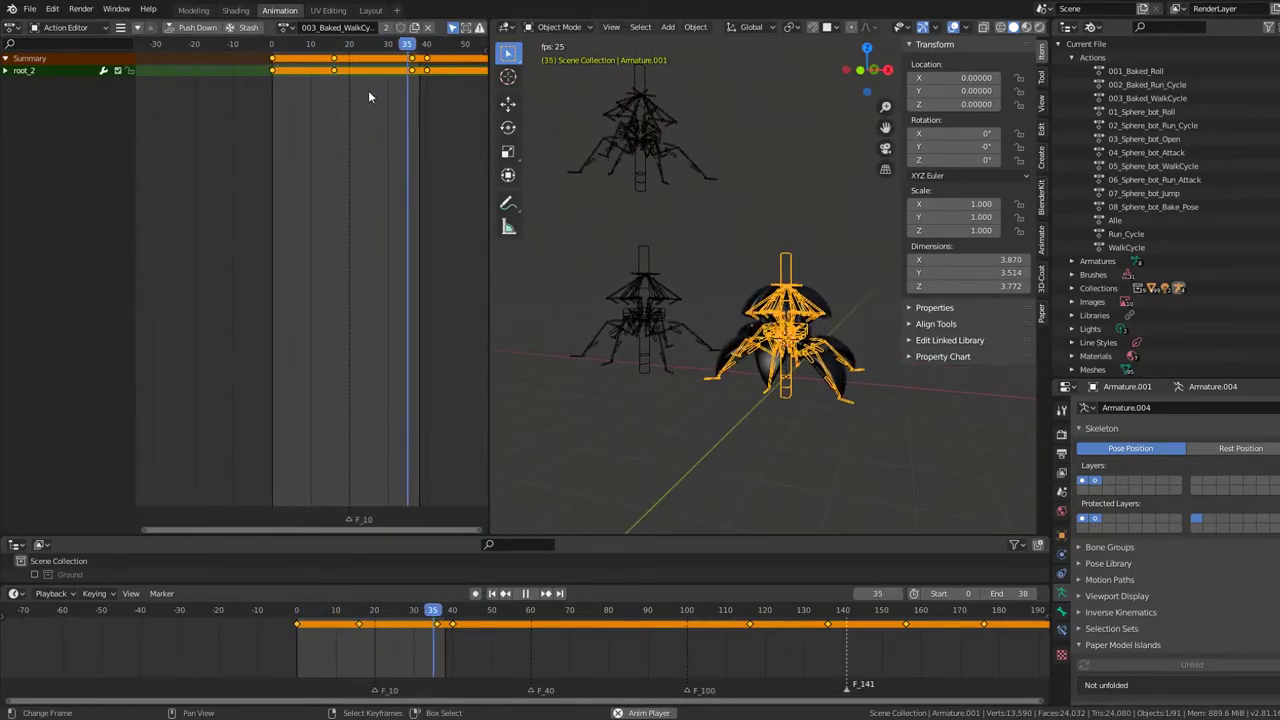
scroll(368, 90, down, 2)
scroll(413, 85, down, 3)
scroll(424, 79, down, 2)
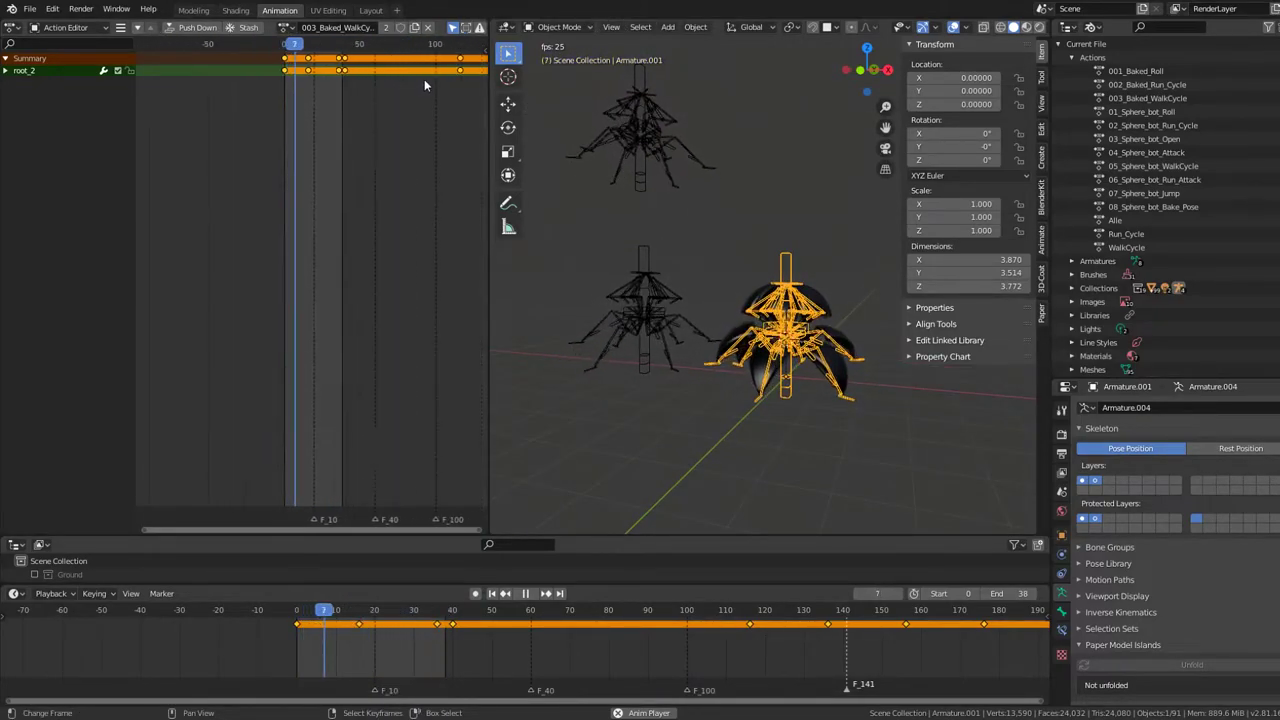
Step: Select the top duplicate armature, box-select its keys beyond frame 105, and play the animation
click(614, 108)
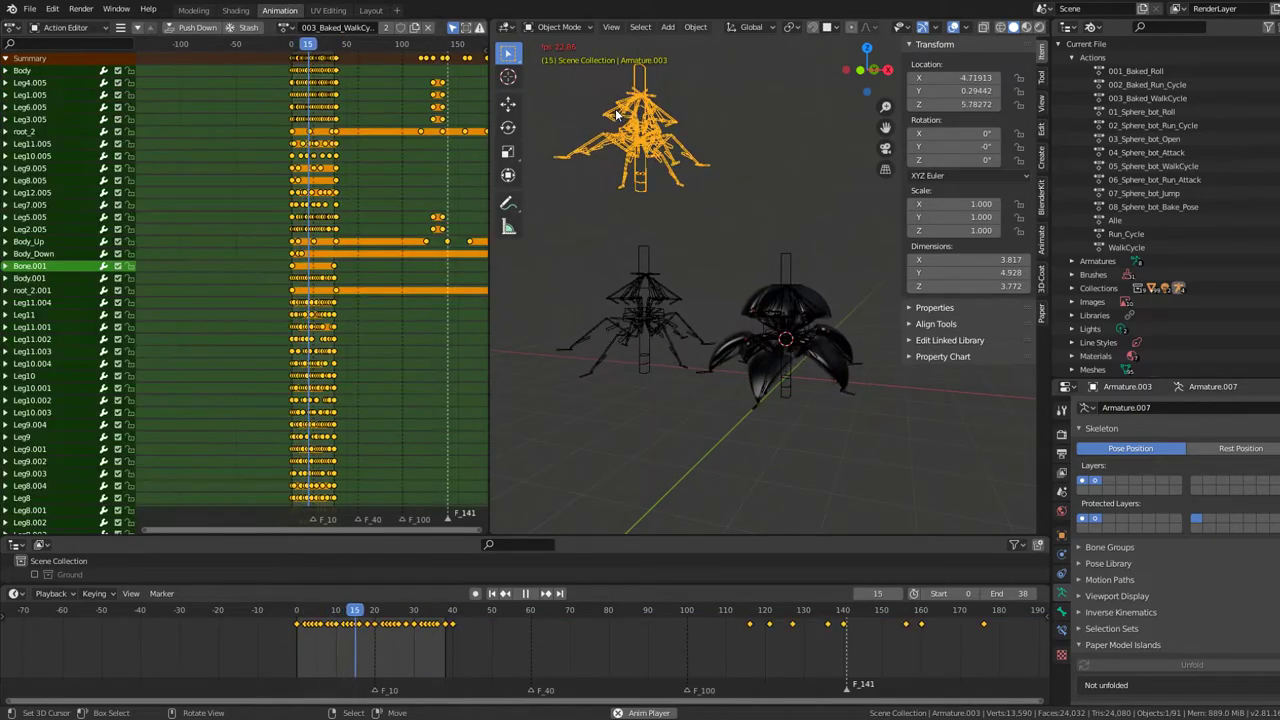
ctrl+scroll(335, 95, down, 2)
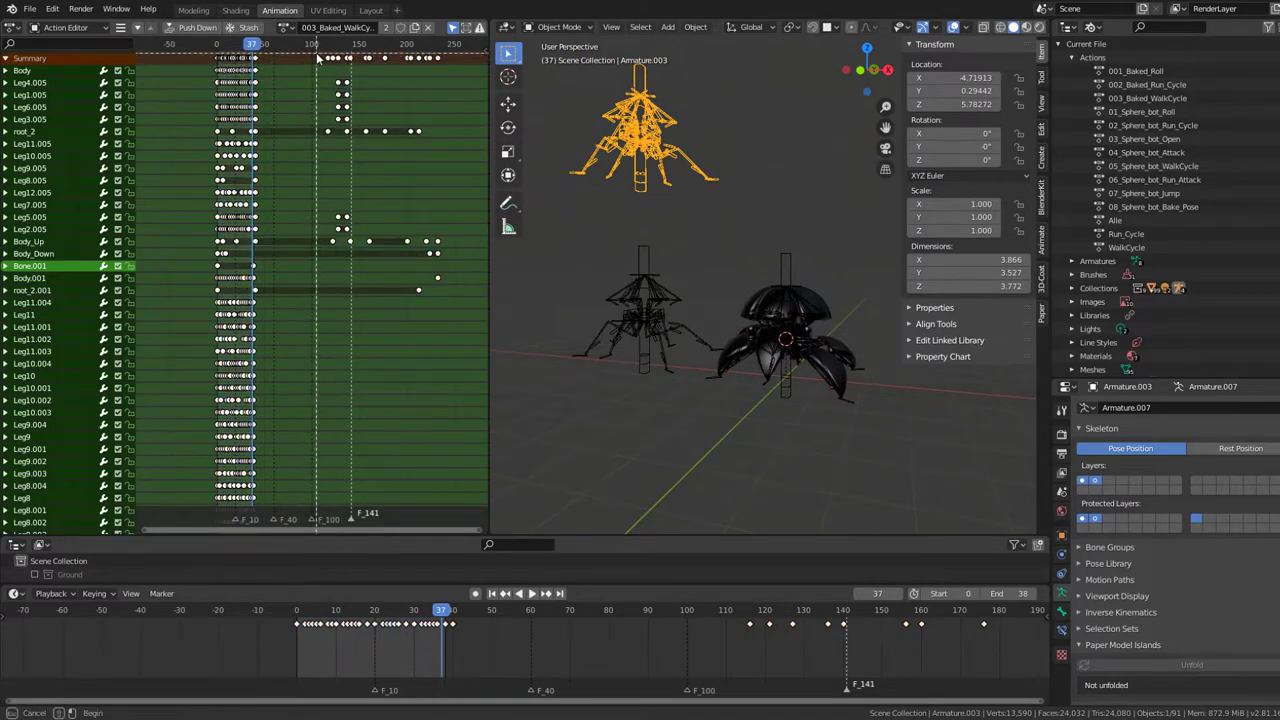
drag(318, 56, 520, 387)
scroll(433, 226, down, 2)
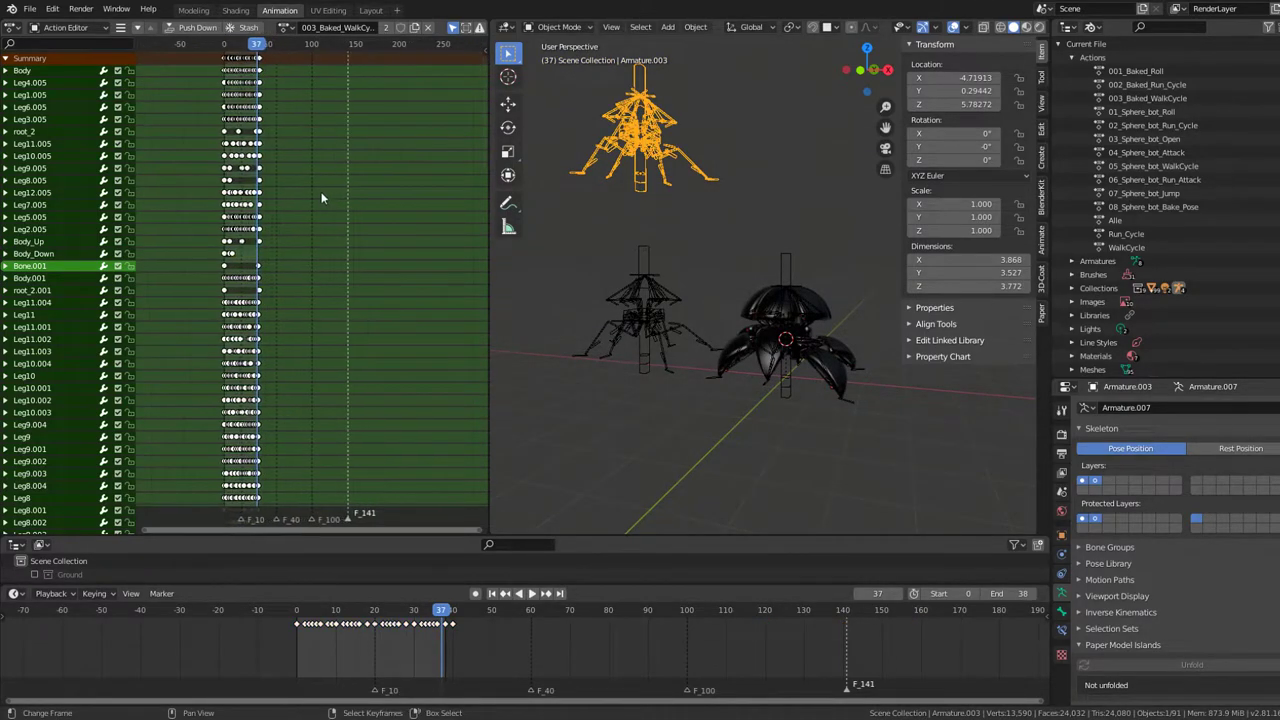
scroll(263, 159, up, 4)
key(space)
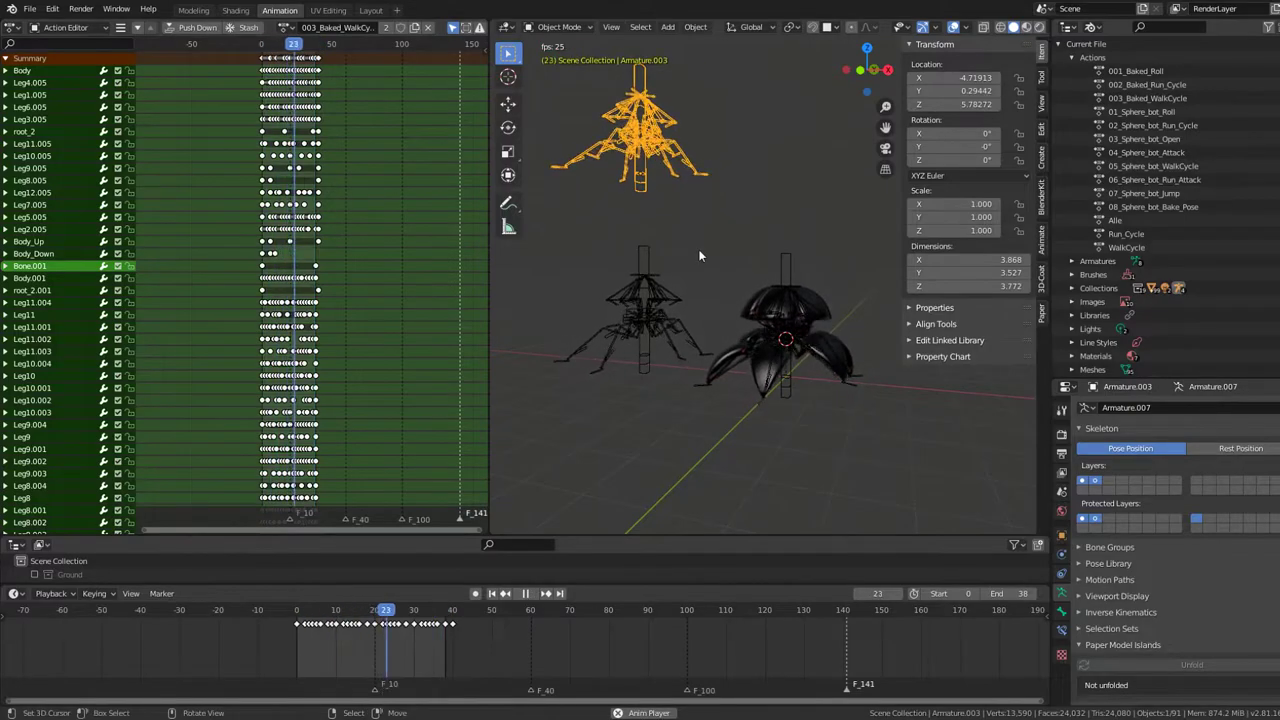
Step: Delete the orange Armature.003, leaving the sphere bot walking on 003_Baked_WalkCycle
scroll(698, 249, up, 3)
mouse_move(697, 200)
middle_down()
mouse_move(831, 349)
mouse_move(685, 226)
mouse_move(727, 255)
middle_up()
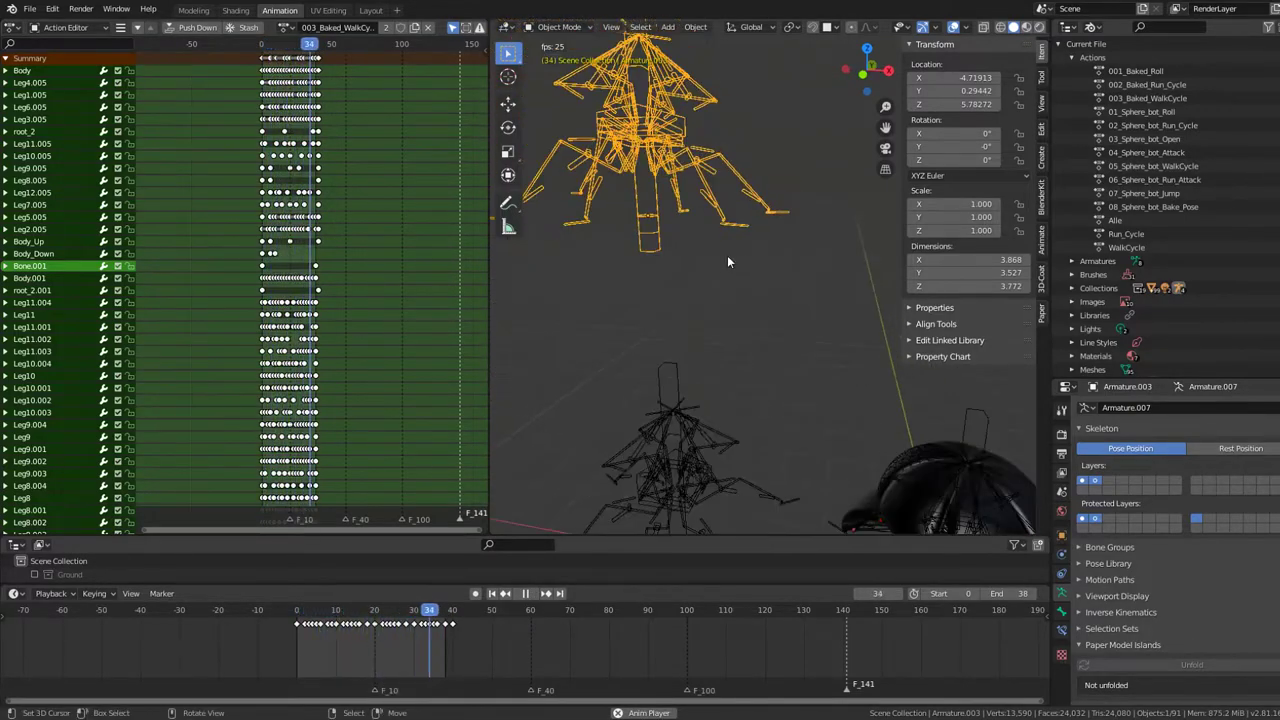
scroll(750, 248, down, 3)
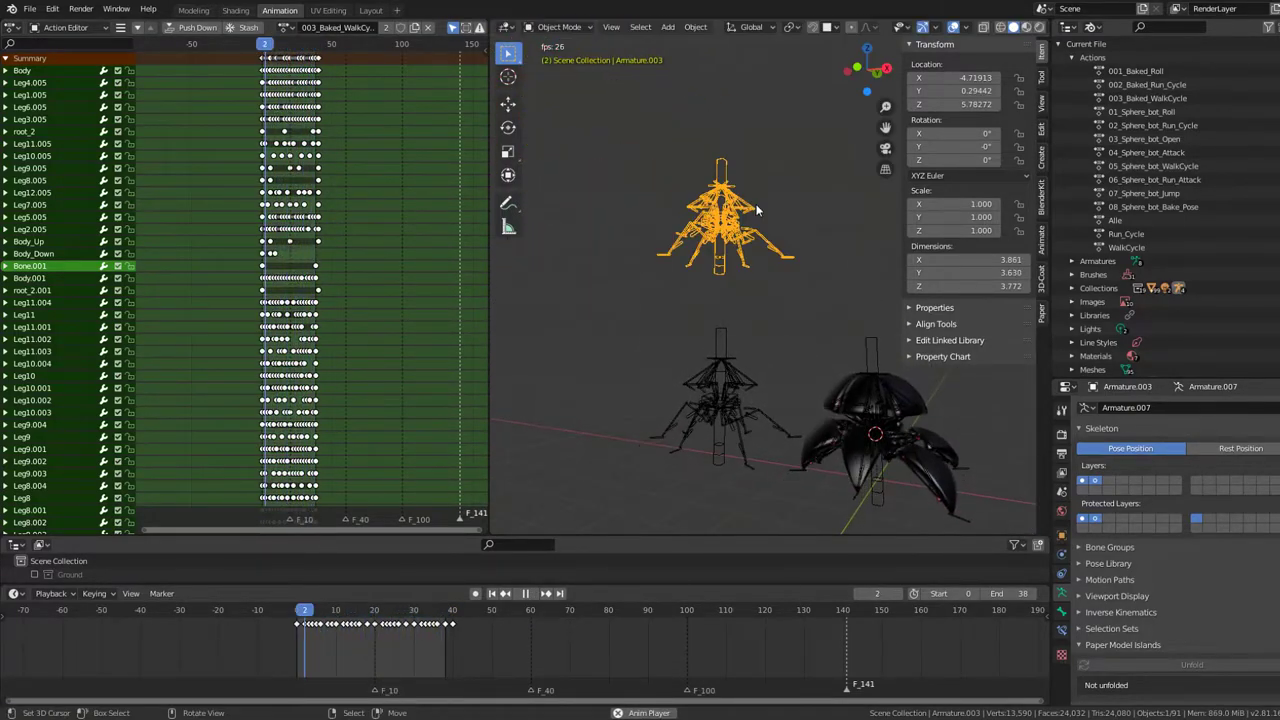
key(Delete)
scroll(771, 291, up, 3)
middle_drag(771, 291, 769, 243)
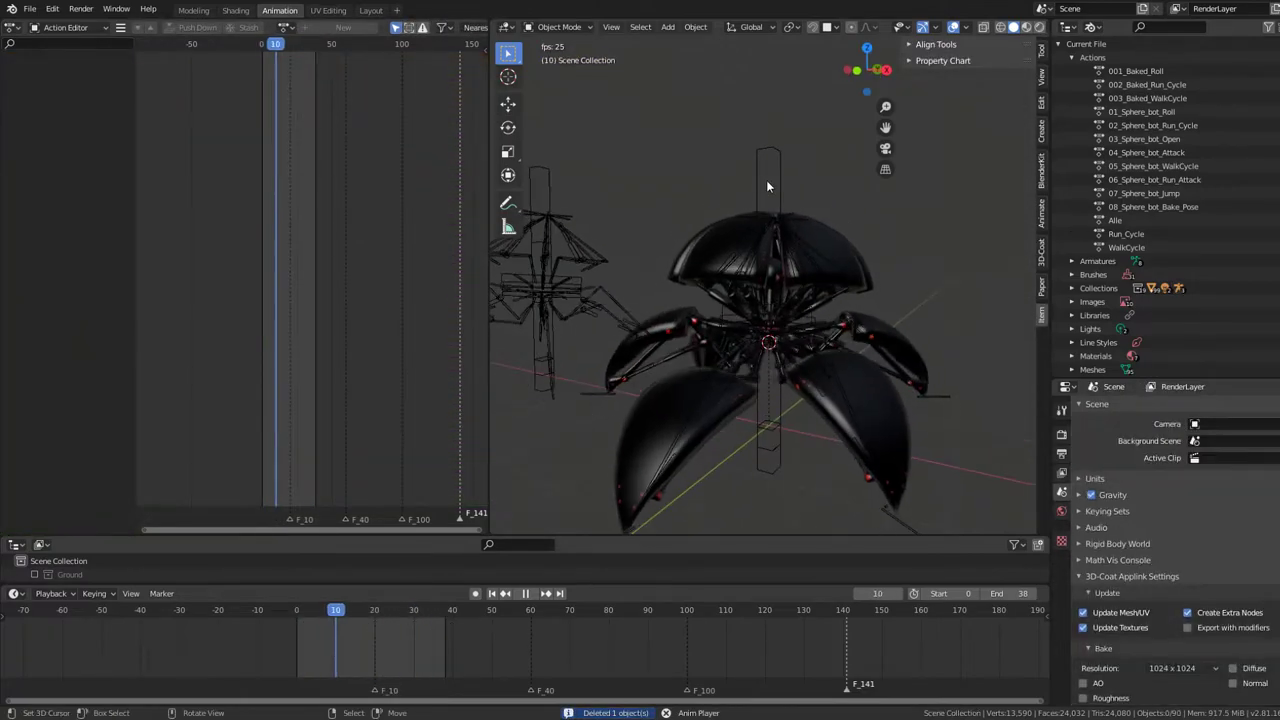
Step: Confirm the sphere bot keeps 003_Baked_WalkCycle, then select Armature.002 and list its actions
click(777, 153)
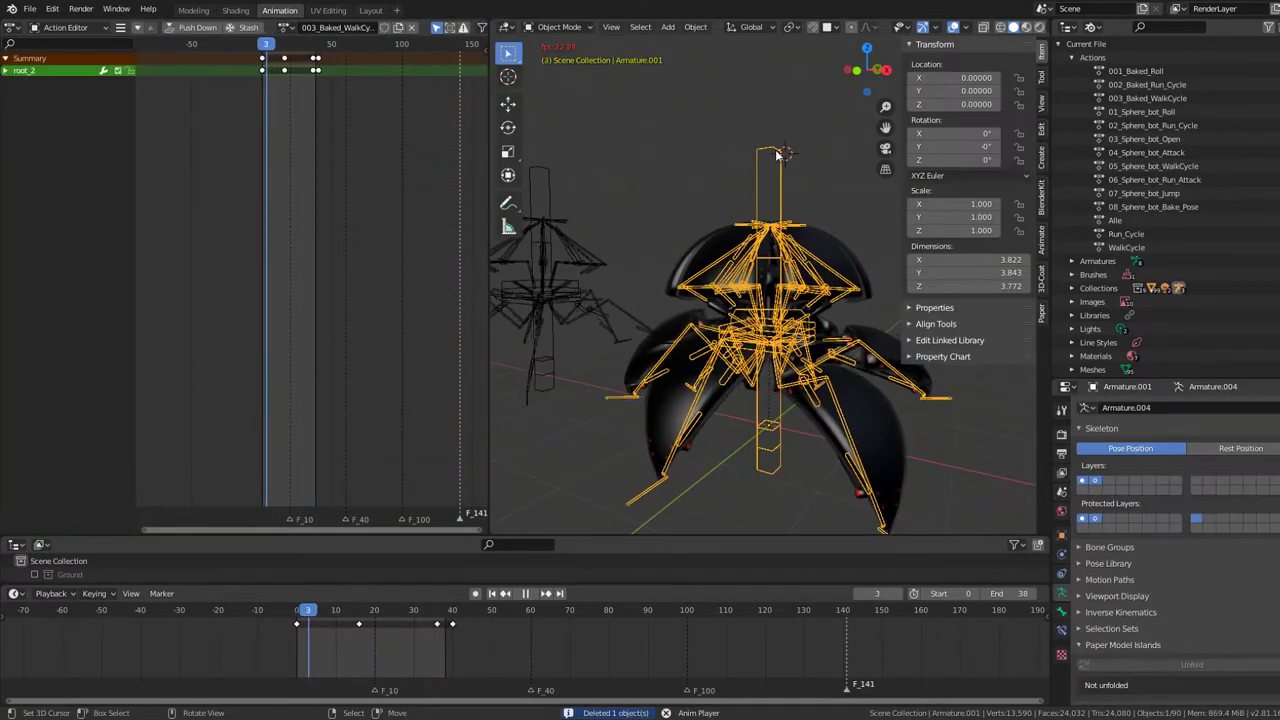
click(288, 27)
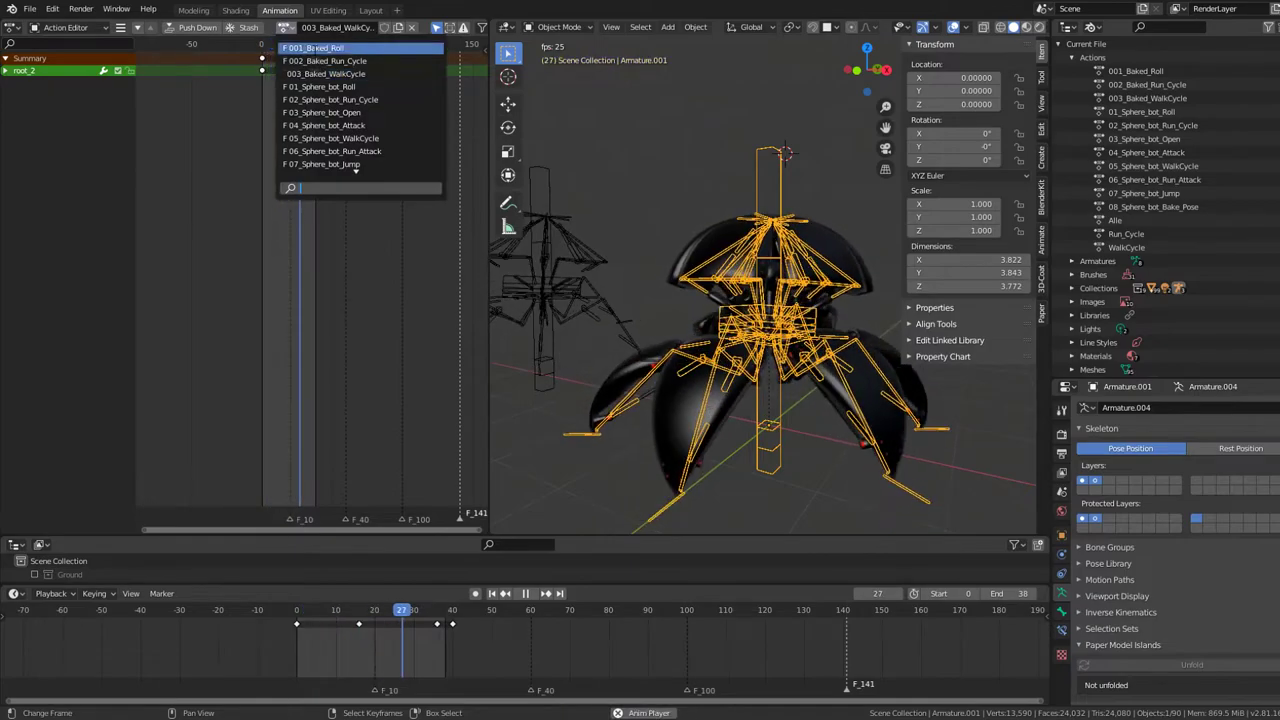
click(330, 74)
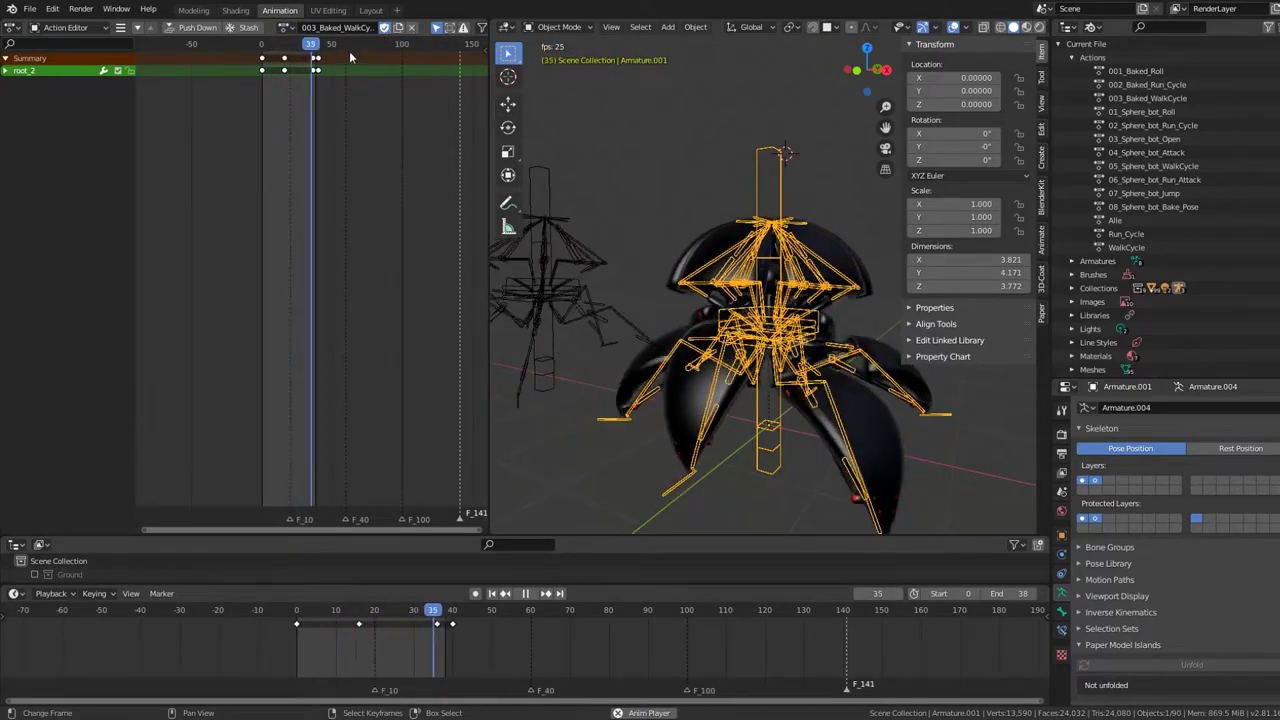
click(287, 27)
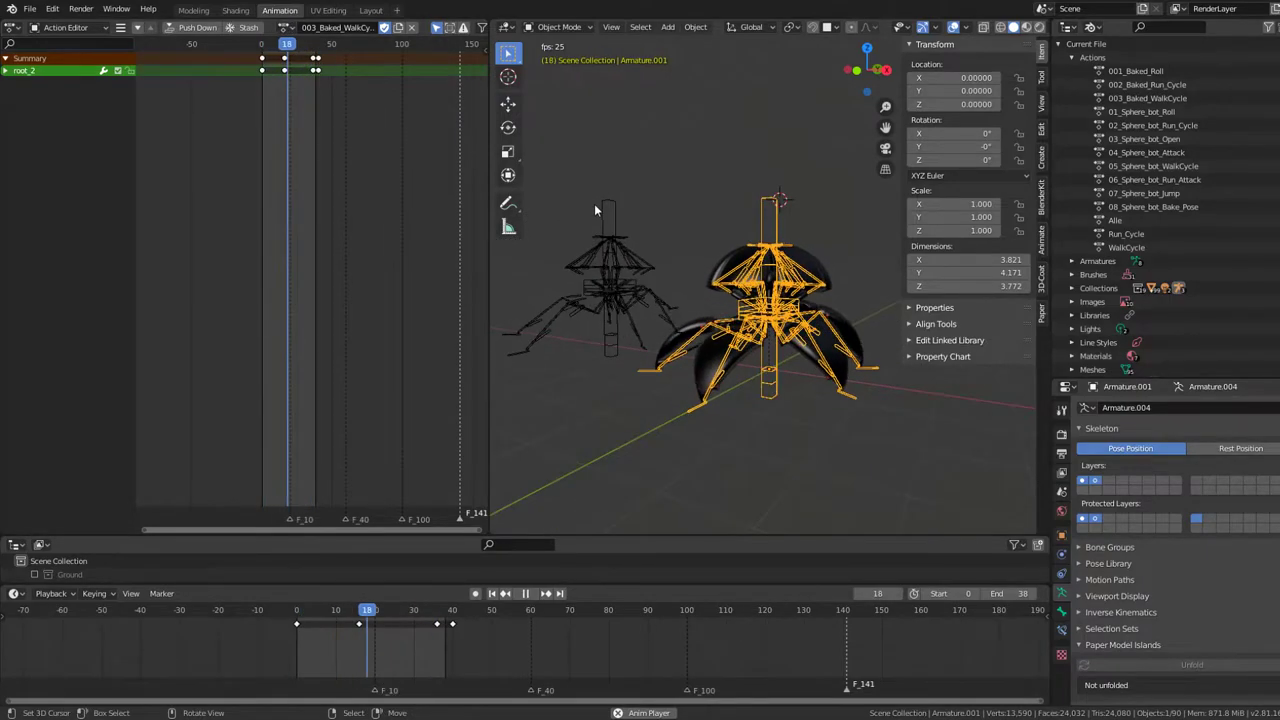
click(600, 205)
click(287, 27)
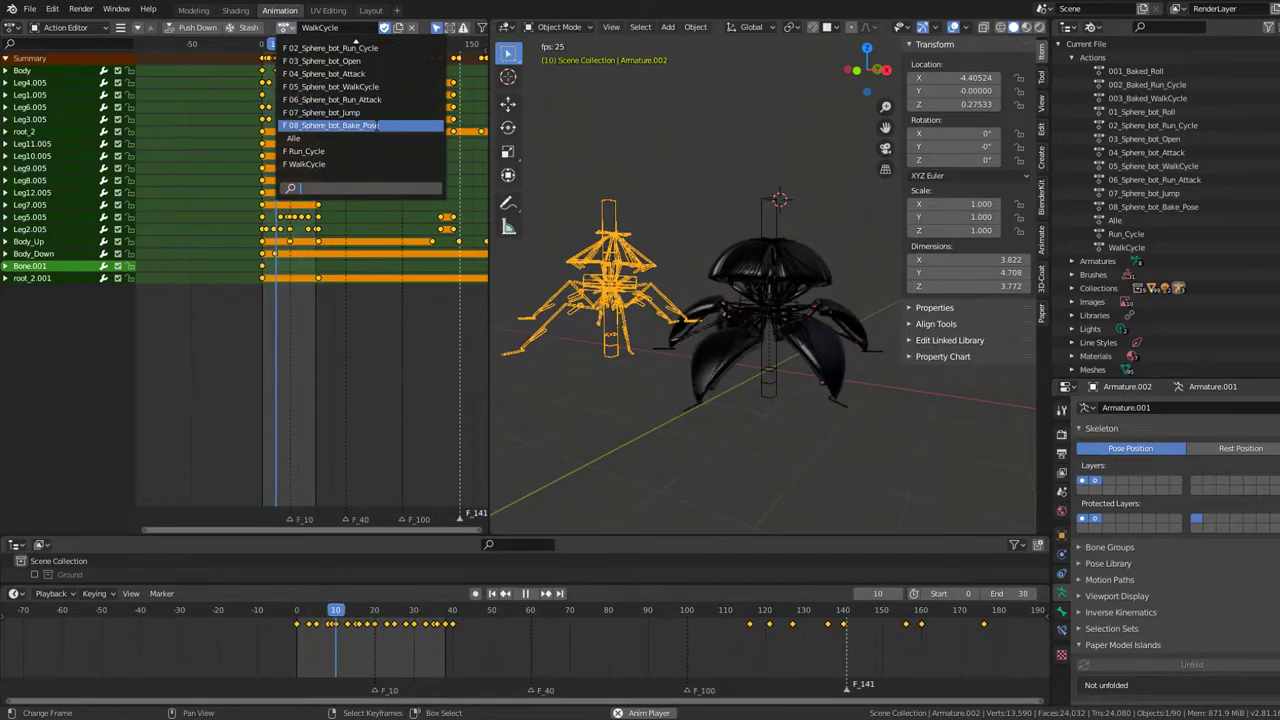
Step: Assign 08_Sphere_bot_Bake_Pose, then delete it from the Outliner's Actions list
click(364, 125)
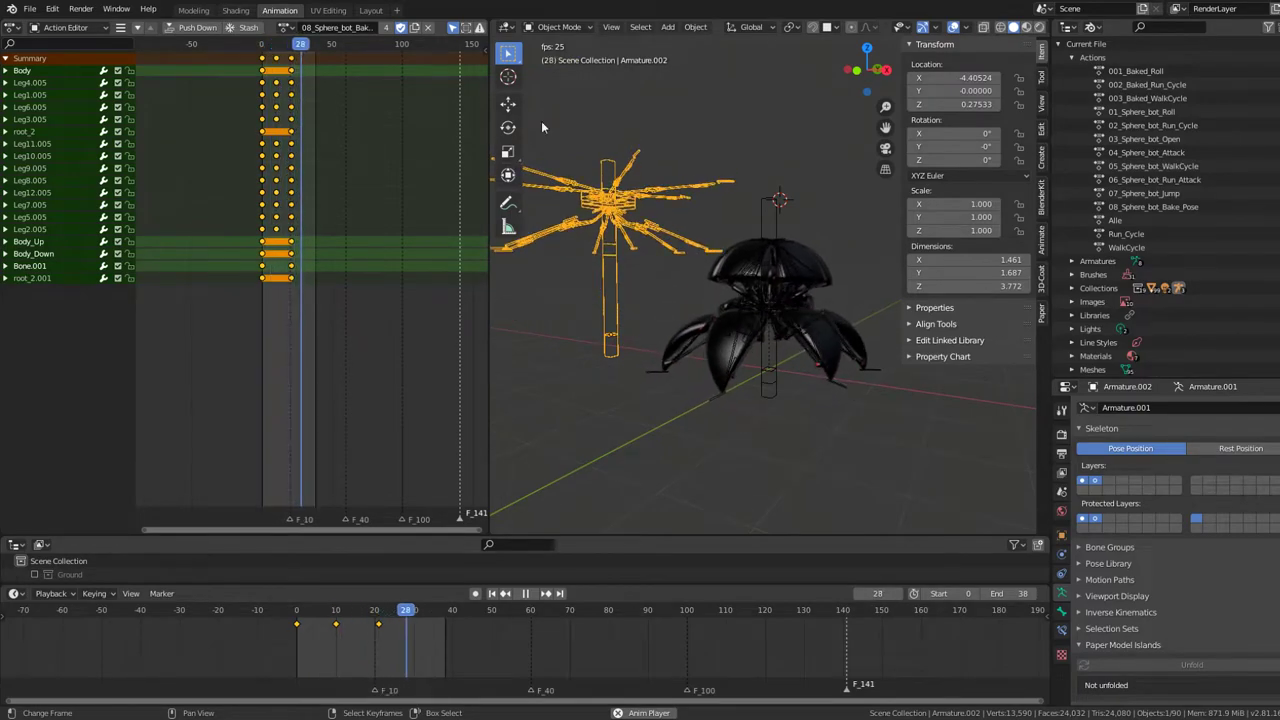
right_click(1140, 206)
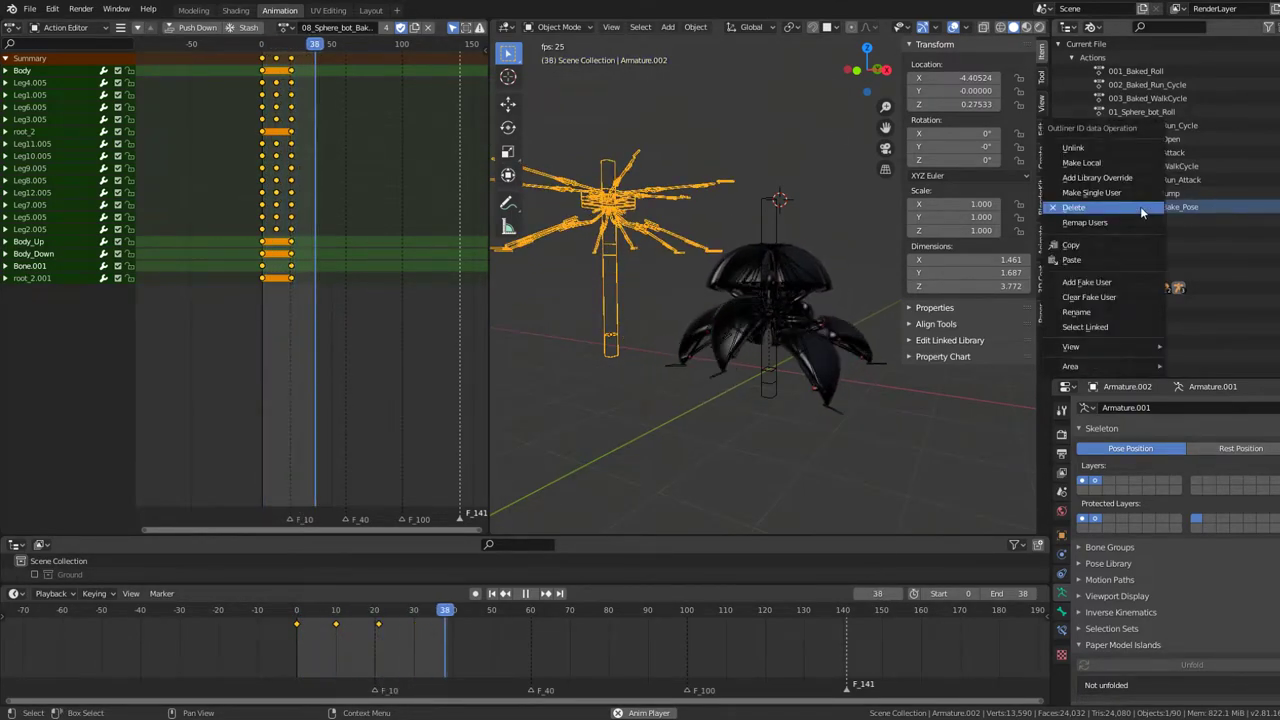
click(1140, 206)
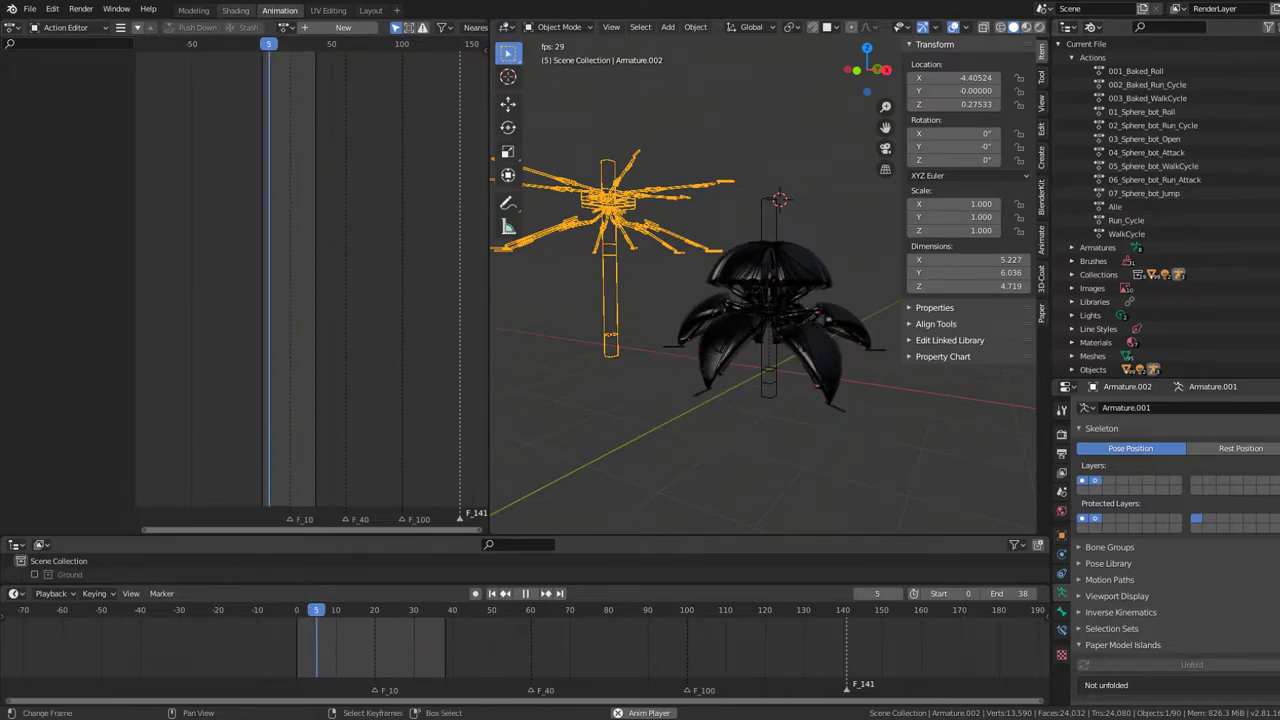
Step: Try 06_Sphere_bot_Run_Attack, then settle on 04_Sphere_bot_Attack for Armature.002 and stop playback
click(286, 28)
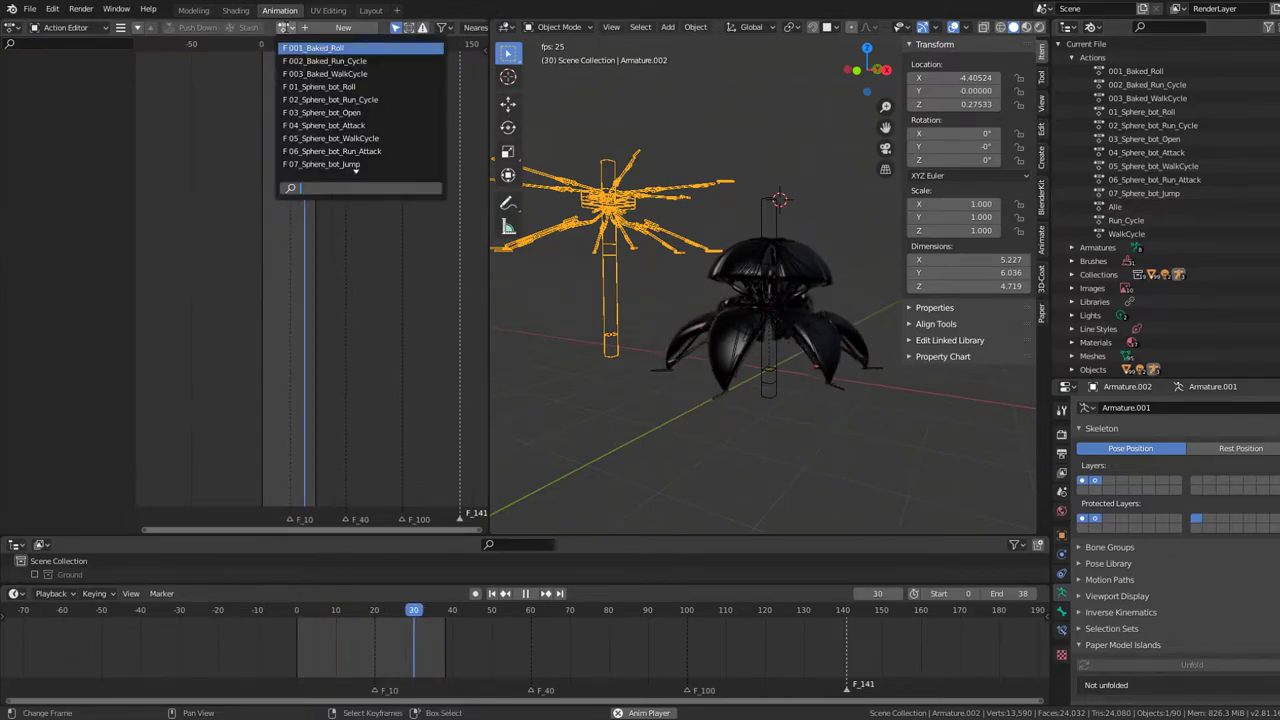
click(347, 151)
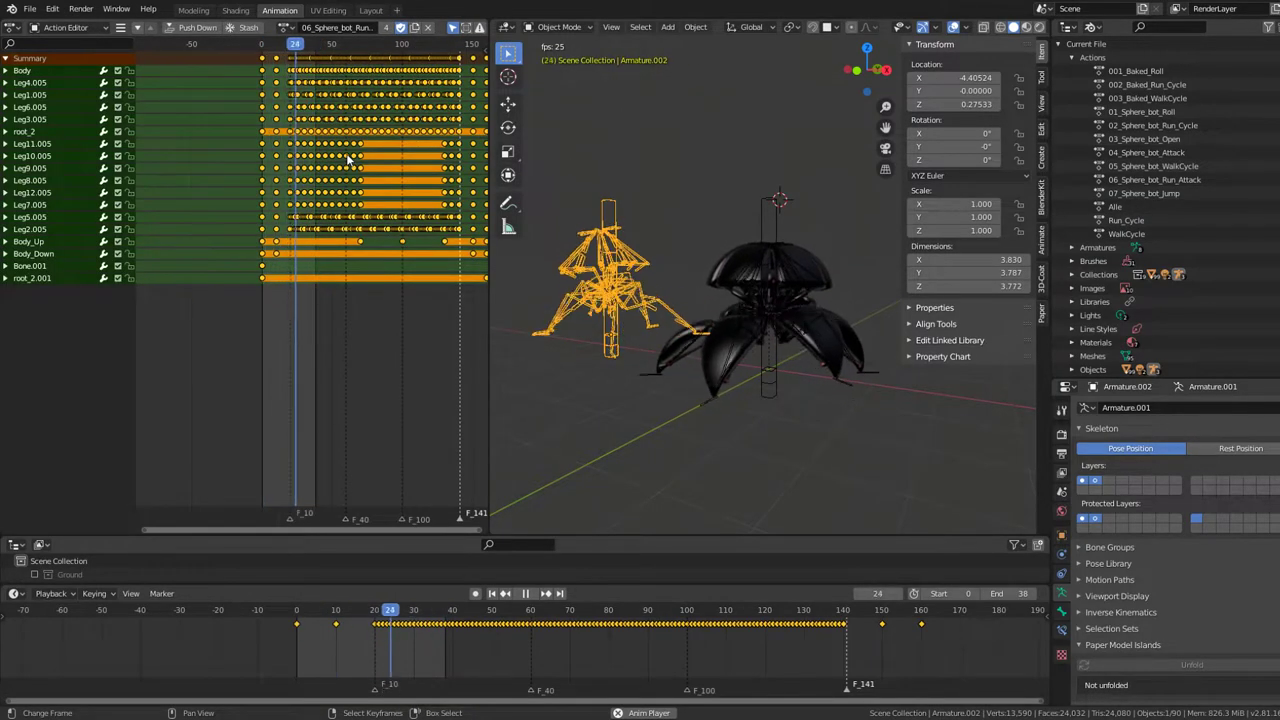
click(290, 28)
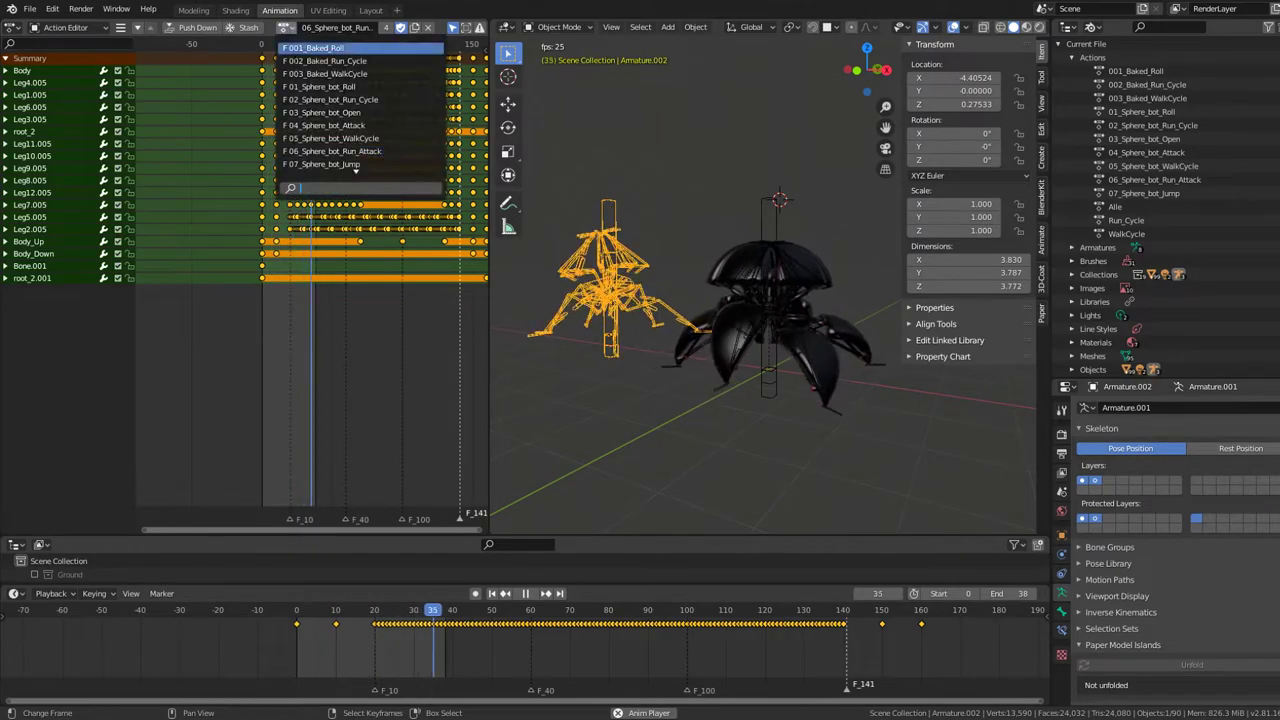
click(324, 126)
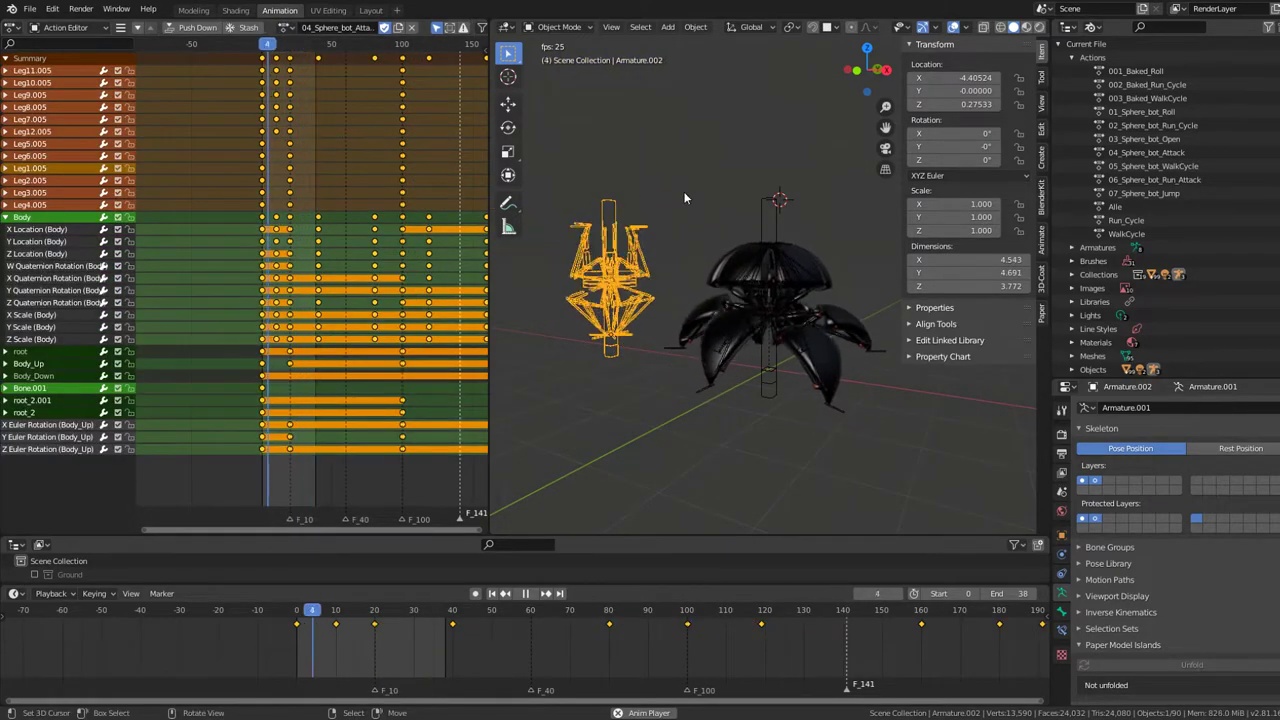
middle_drag(673, 219, 757, 238)
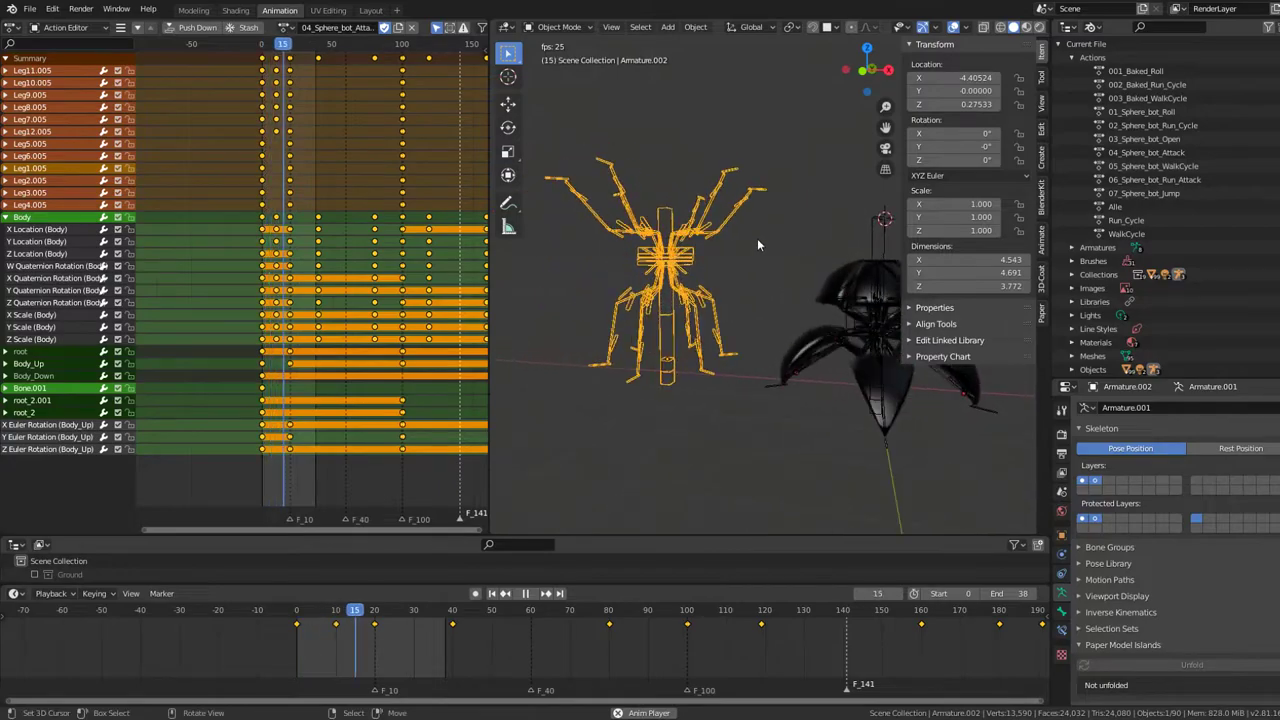
key(space)
key(space)
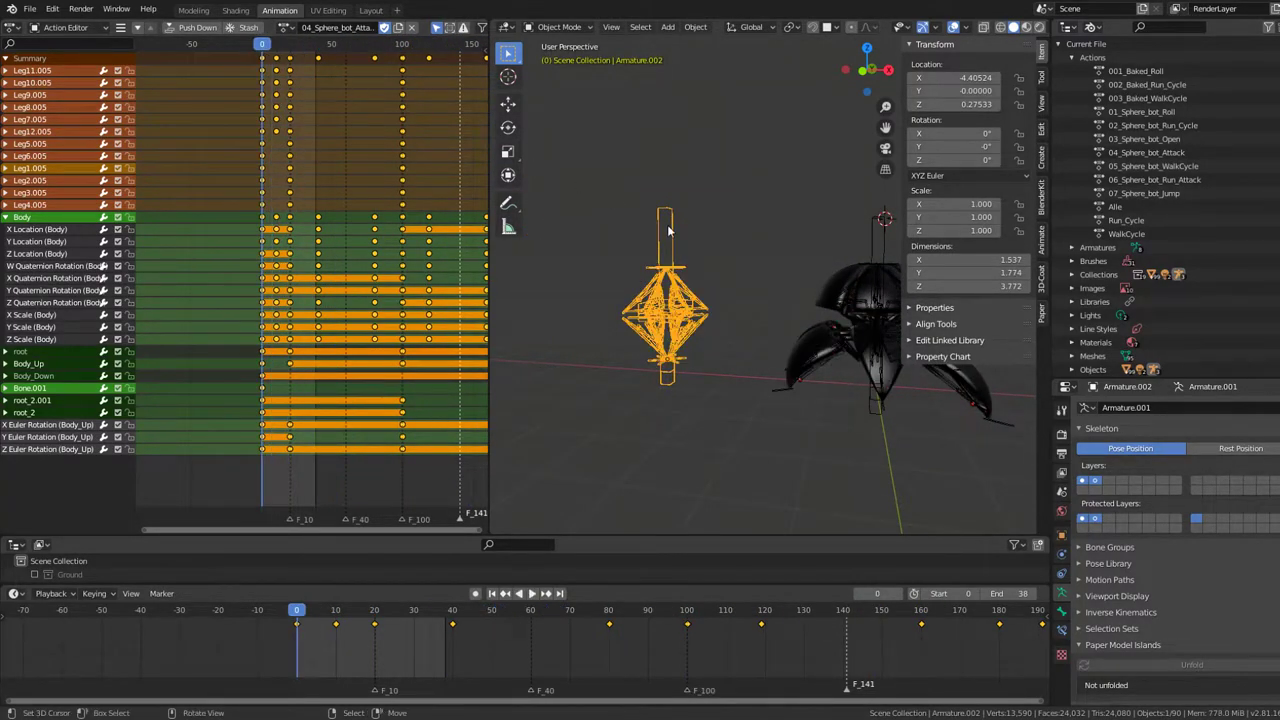
middle_drag(669, 231, 700, 235)
middle_drag(330, 97, 325, 97)
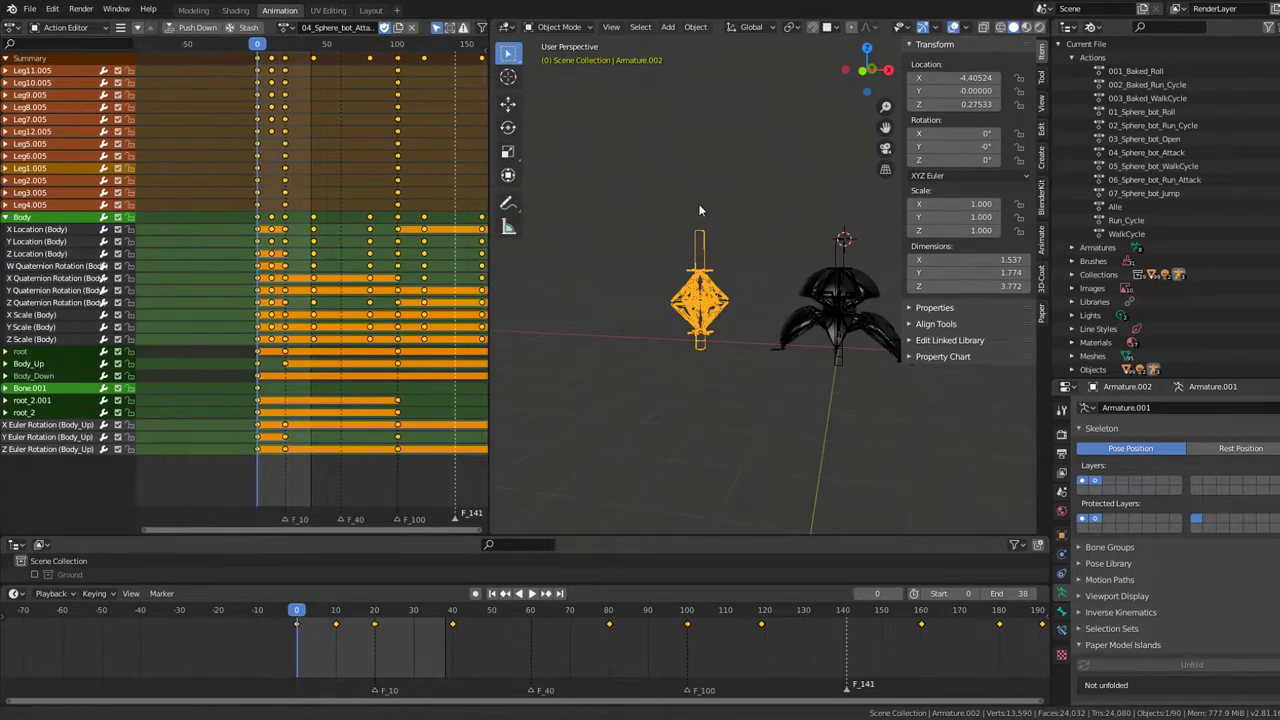
mouse_move(700, 210)
middle_down()
mouse_move(729, 181)
mouse_move(682, 213)
mouse_move(713, 225)
mouse_move(685, 196)
middle_up()
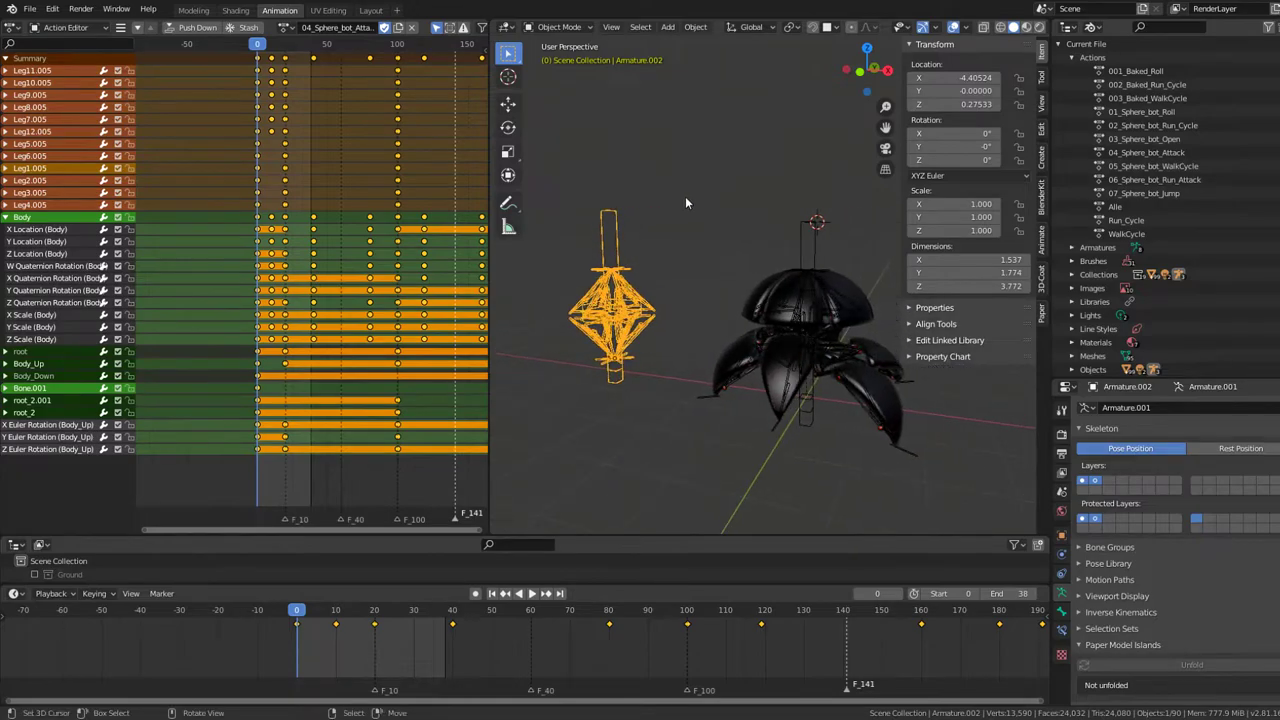
Step: In the View Layer, exclude Baked_Actions, include Linked_Parts_Version_2, and select the main Armature
click(1071, 57)
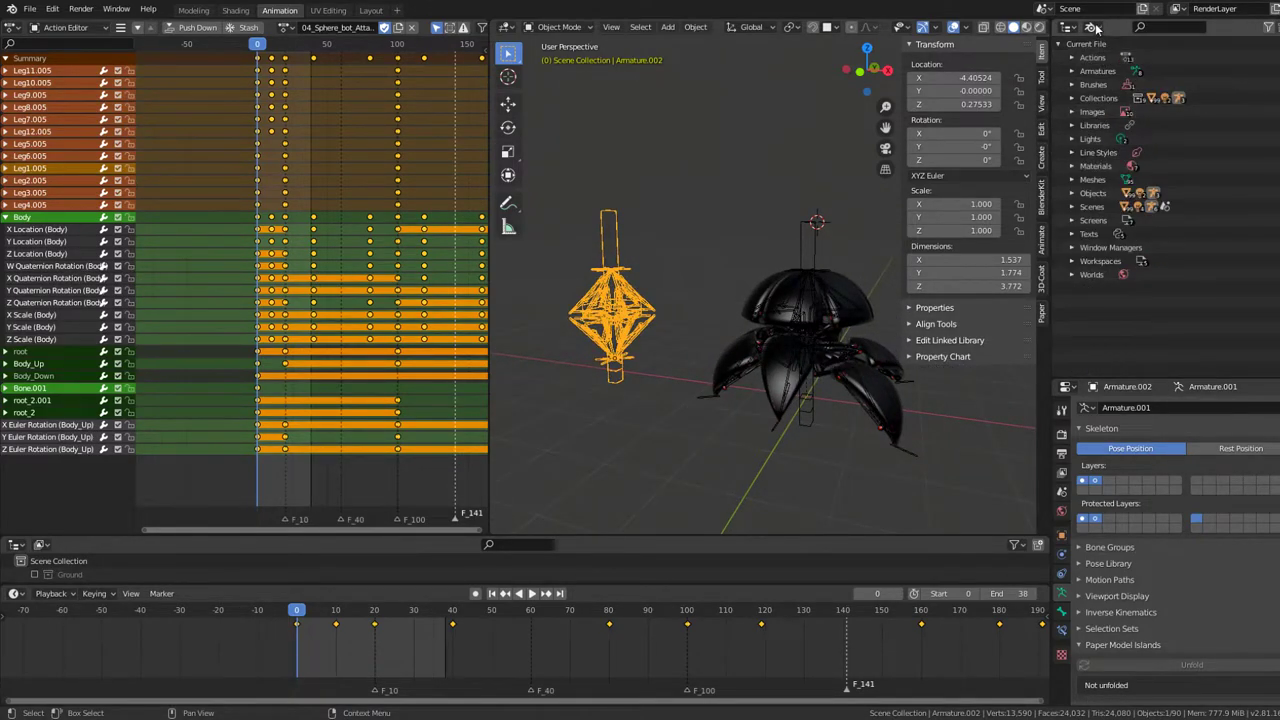
click(1115, 58)
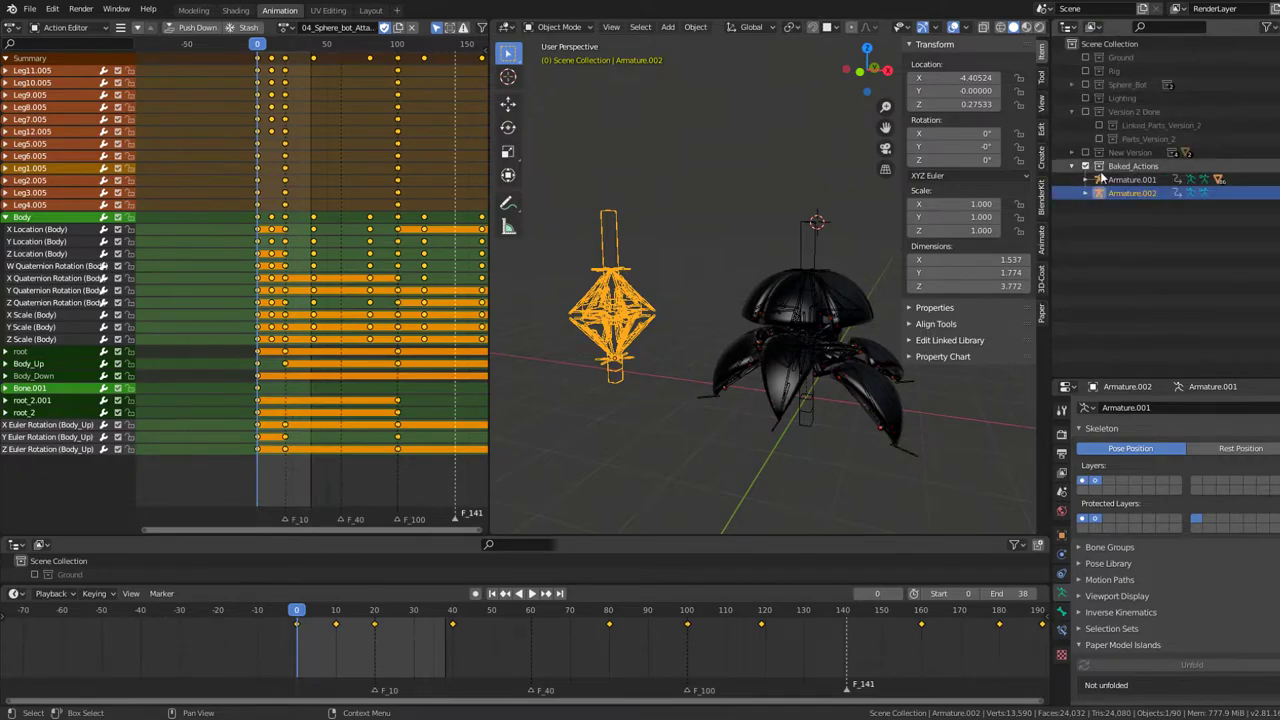
click(1087, 166)
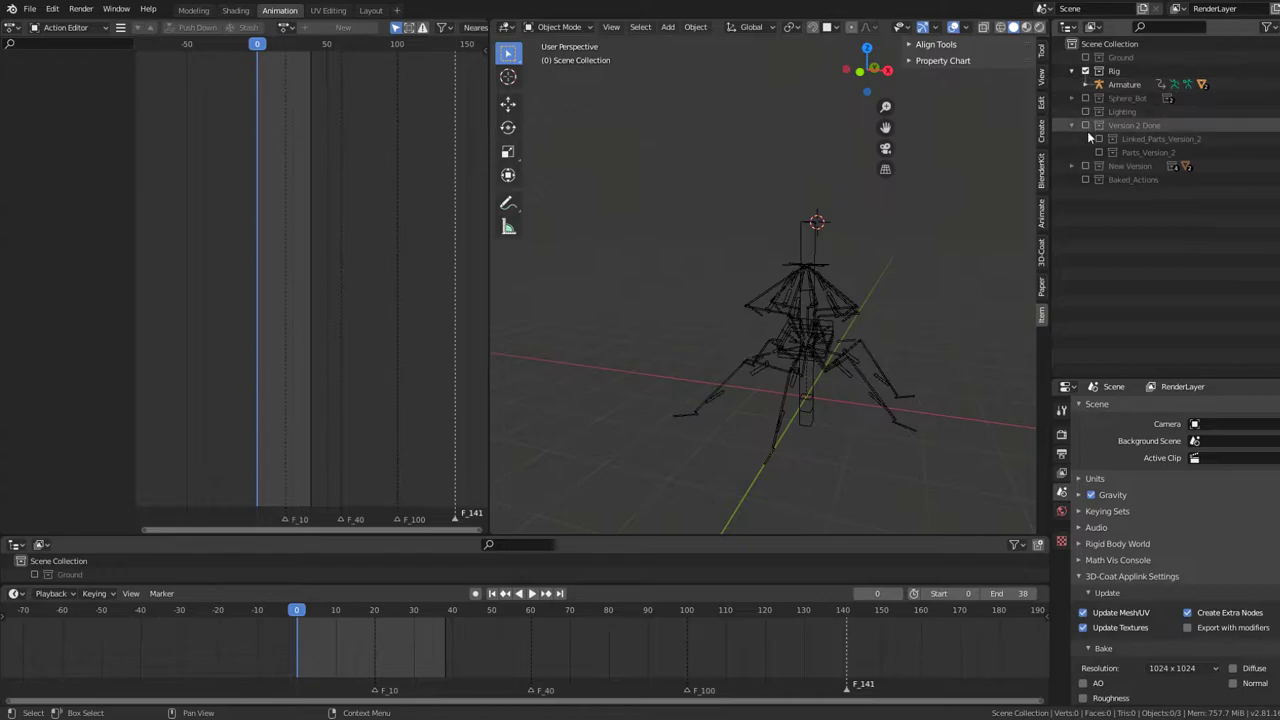
click(1099, 139)
scroll(833, 258, up, 2)
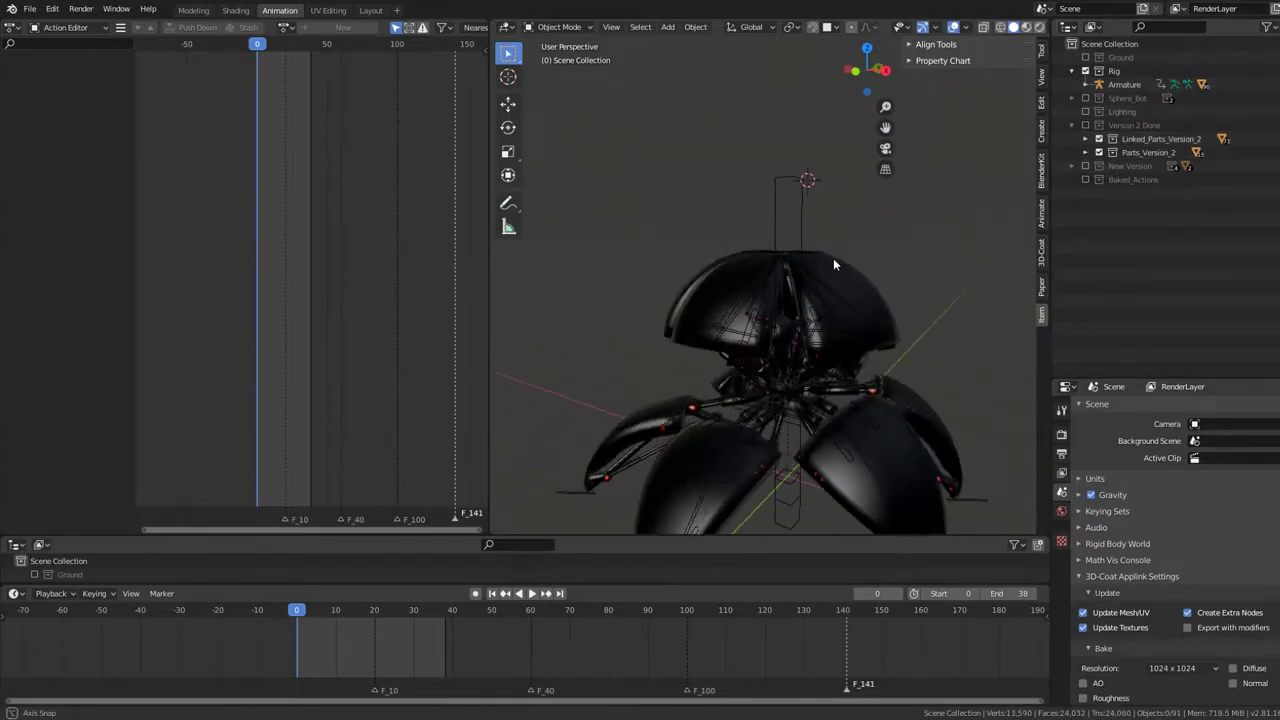
scroll(802, 171, up, 2)
click(793, 171)
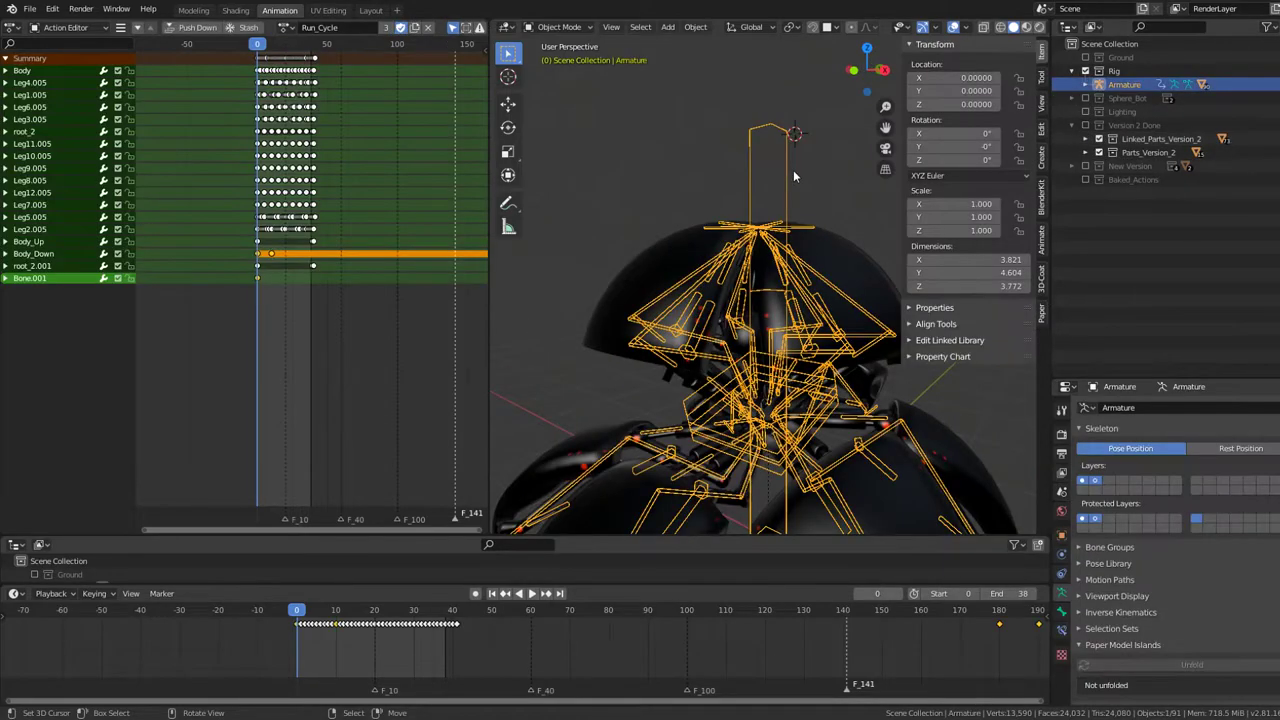
Step: Assign 04_Sphere_bot_Attack to the main Armature and play it briefly
click(287, 27)
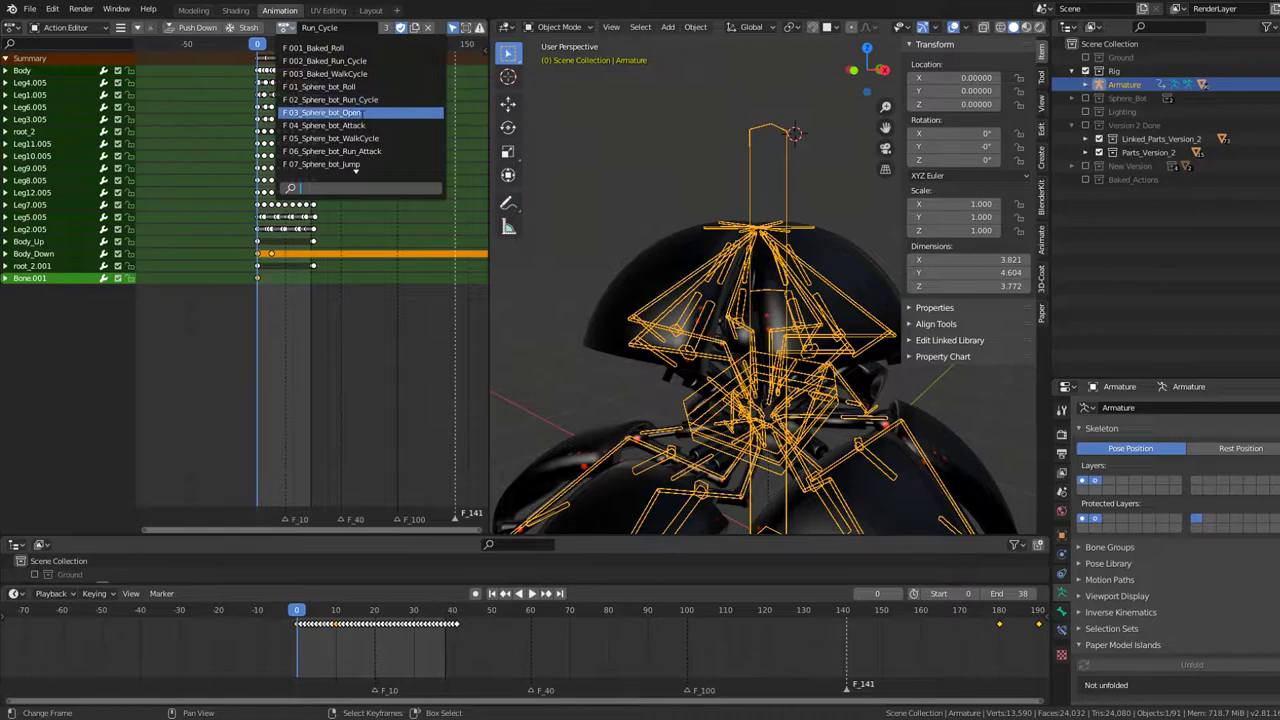
click(330, 125)
key(space)
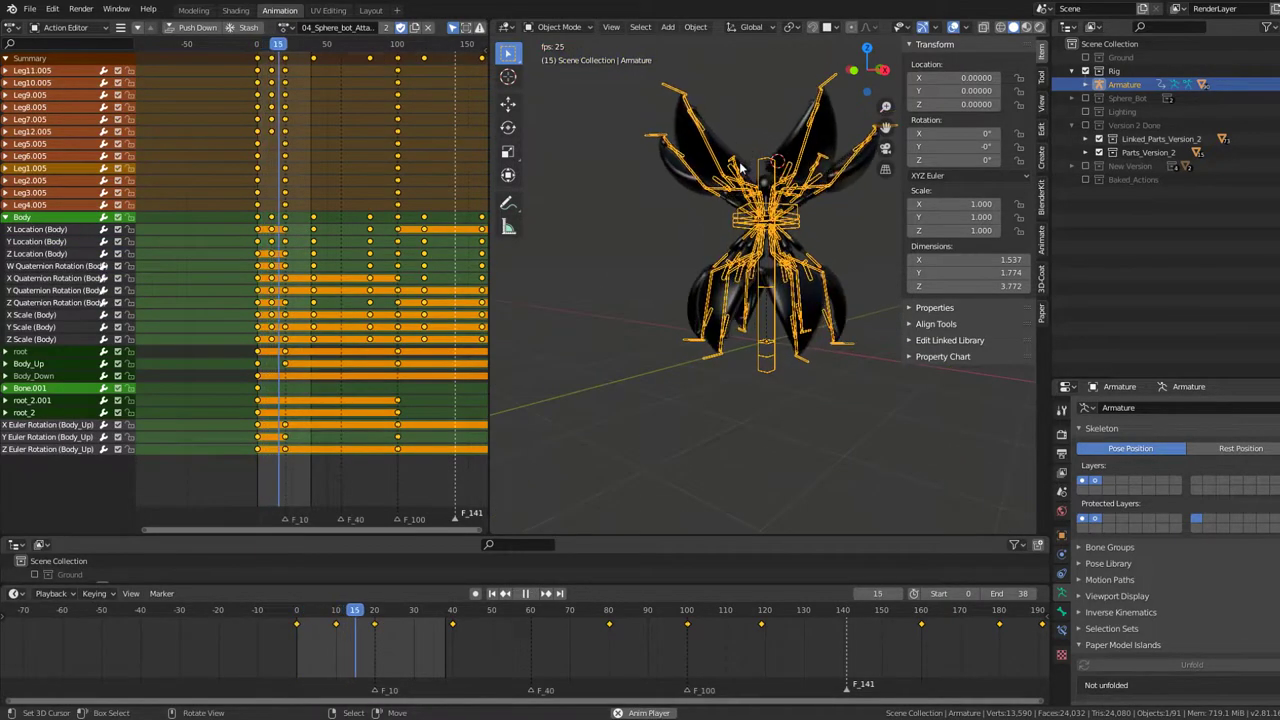
key(space)
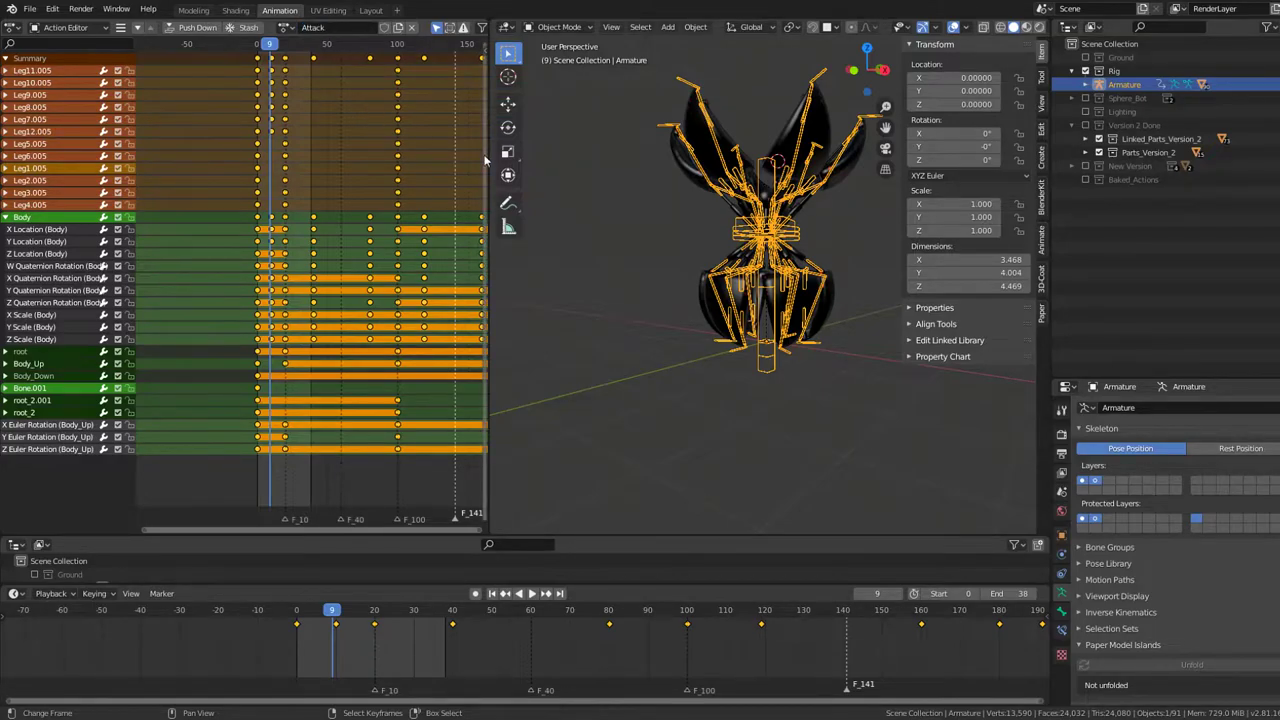
Step: Play the Attack action, then grab all its keys to shift them about 85 frames earlier
key(space)
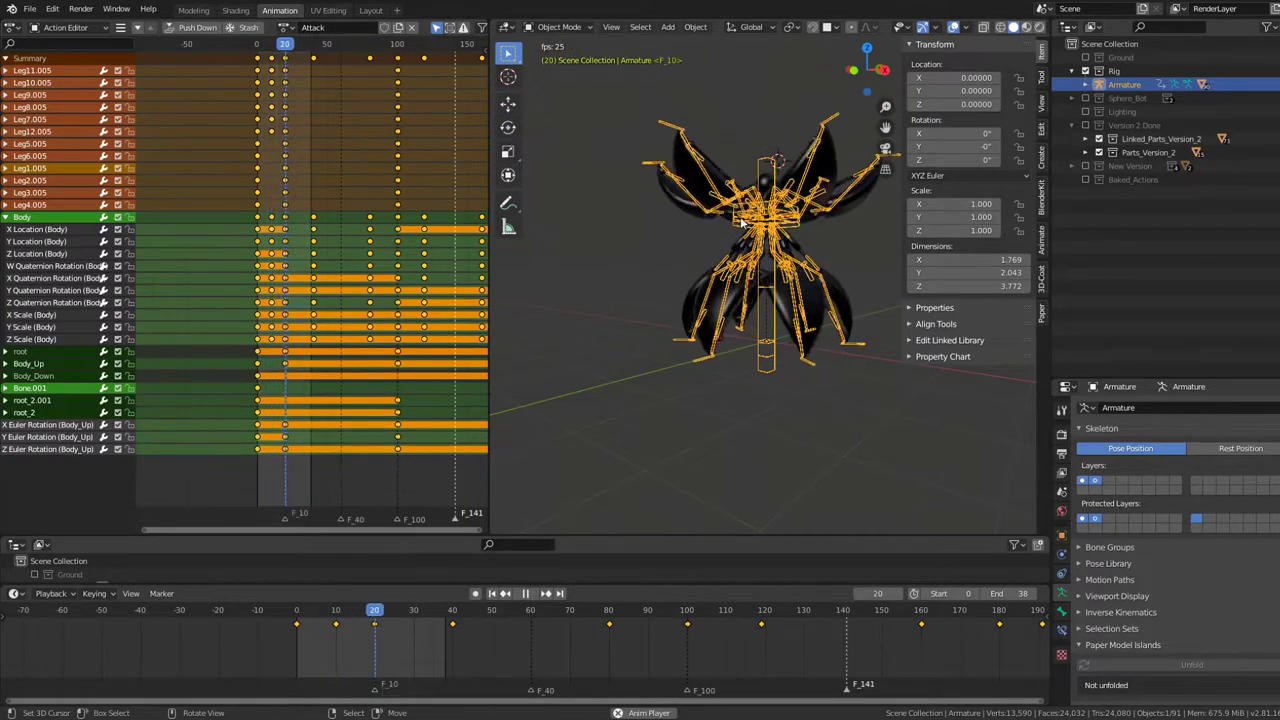
key(g)
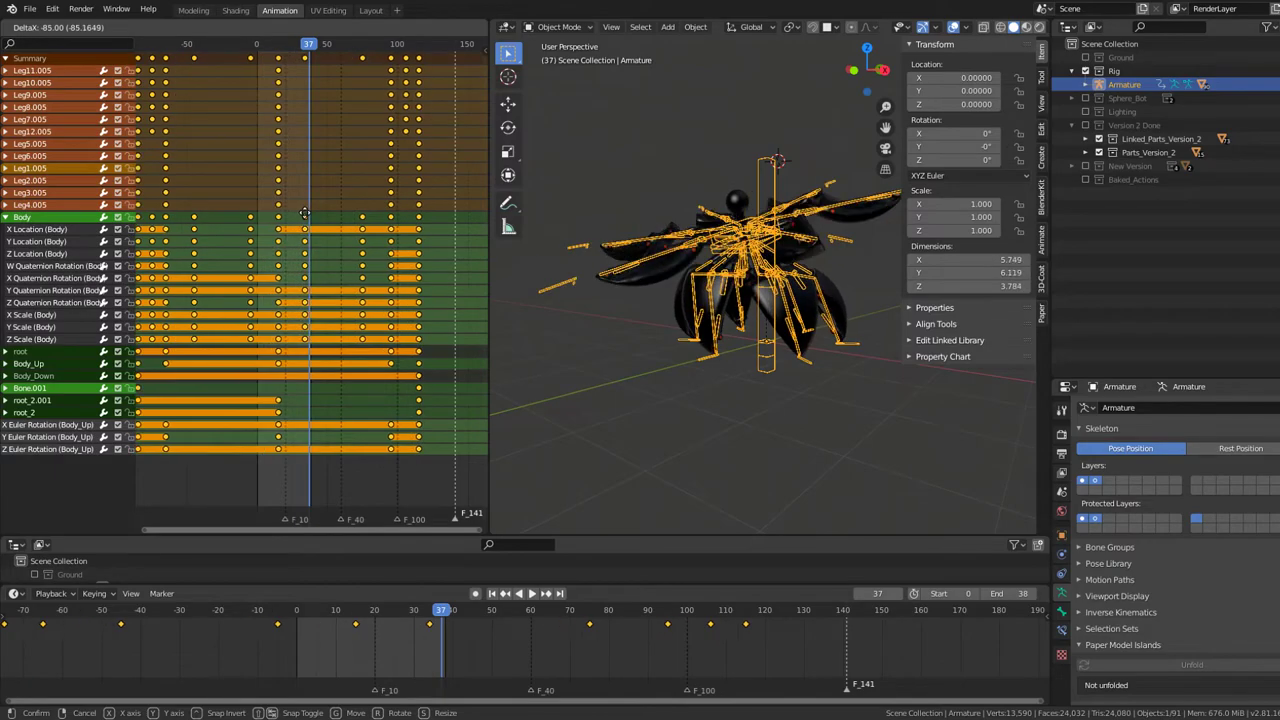
Step: Confirm the retimed Attack keys, play the animation, and undo a further key shift
click(310, 218)
key(space)
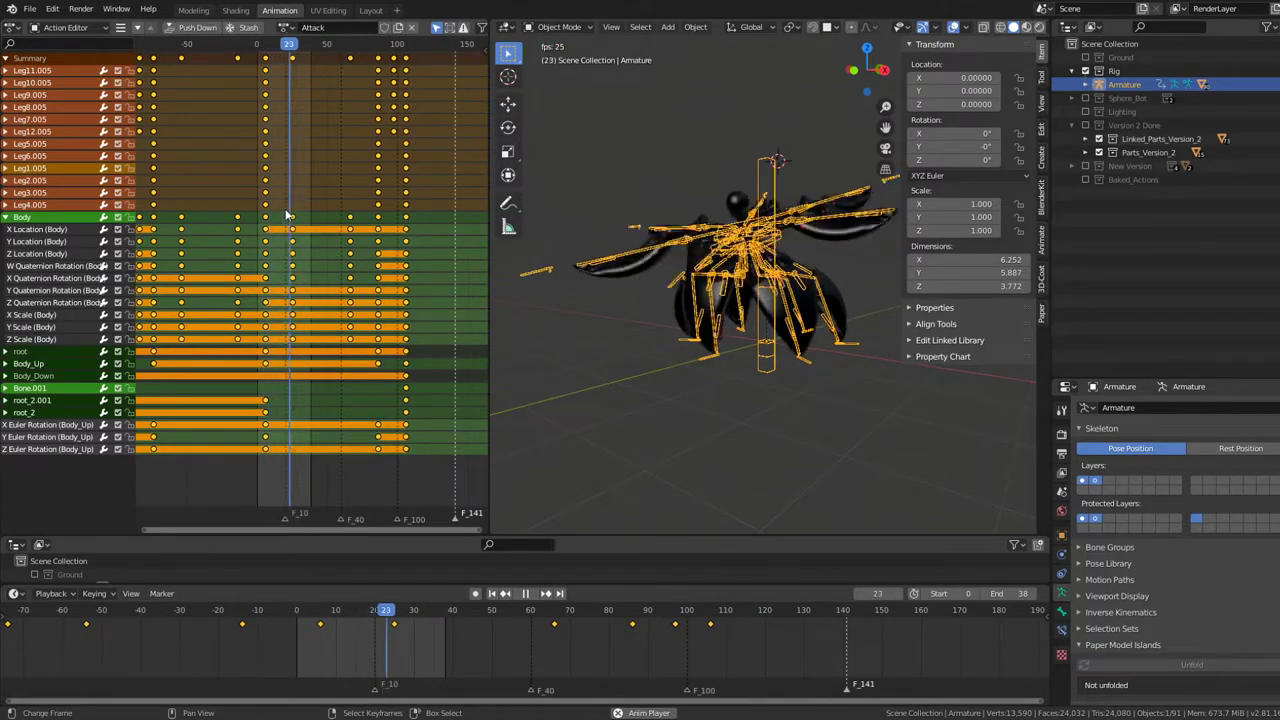
key(g)
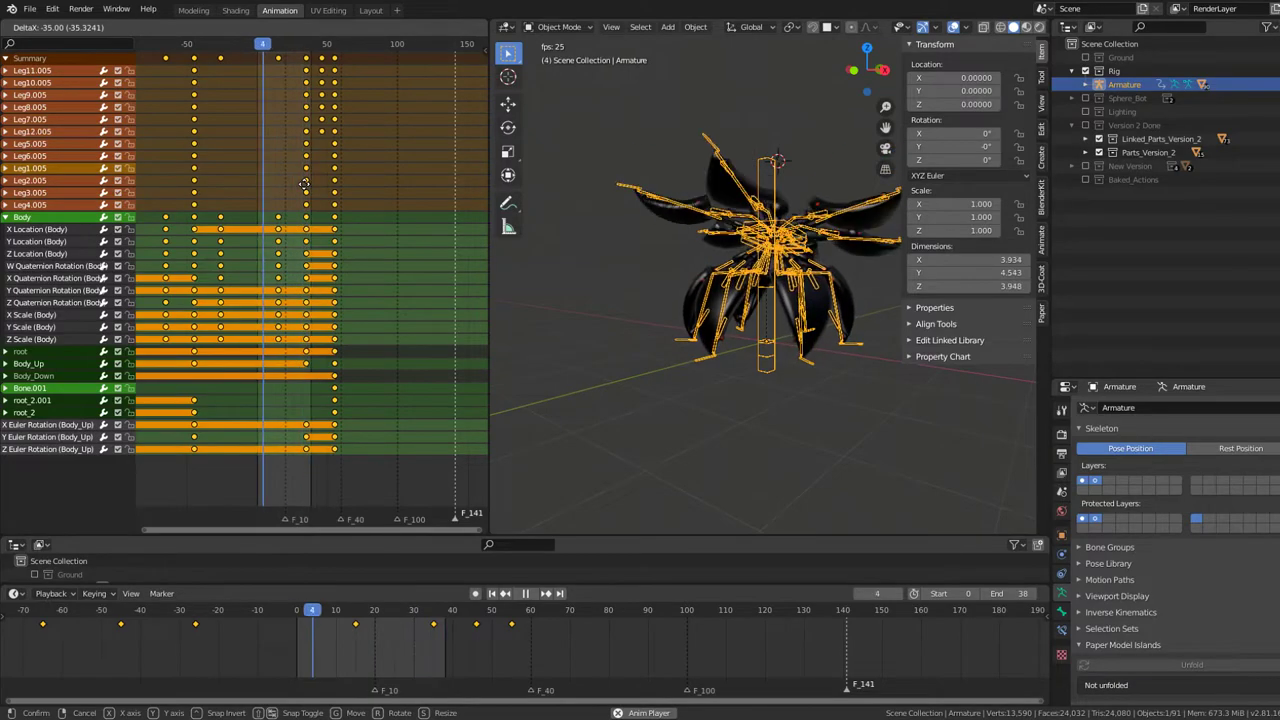
click(275, 193)
key(ctrl+z)
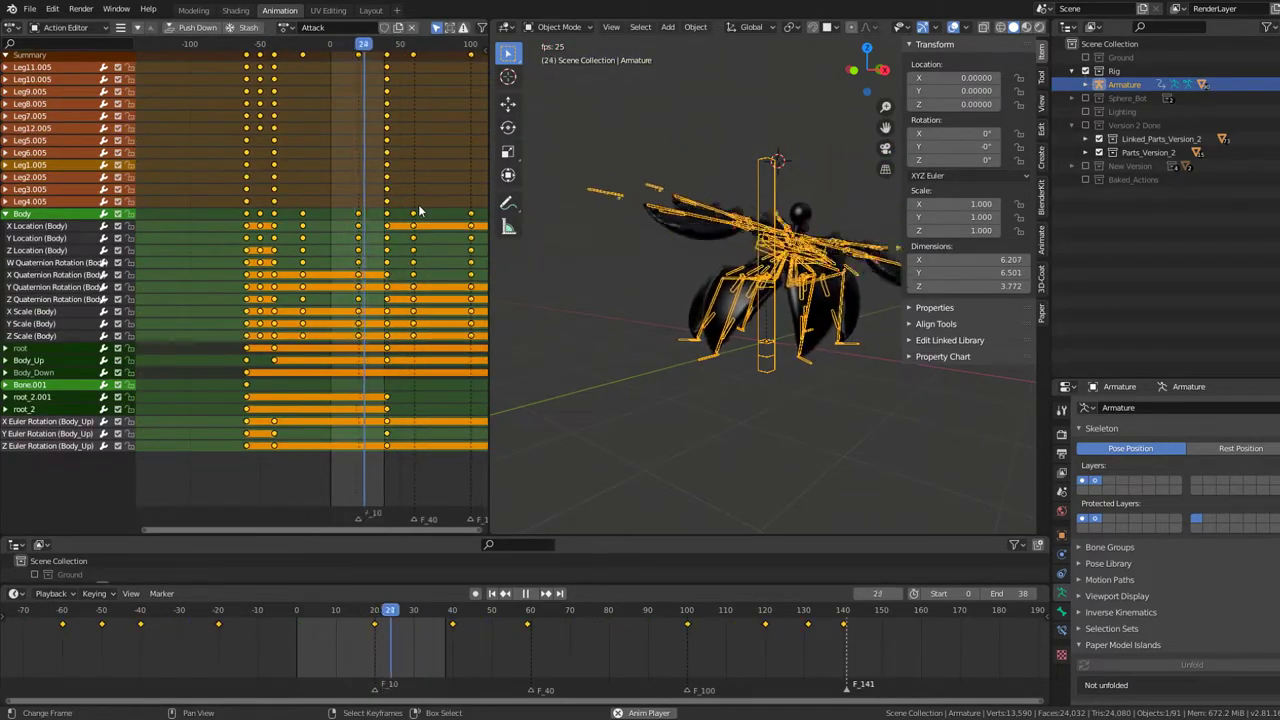
Step: Shift the Attack keys about 15 frames later, then slightly later again
mouse_move(882, 211)
middle_down()
mouse_move(826, 272)
mouse_move(591, 214)
middle_up()
key(g)
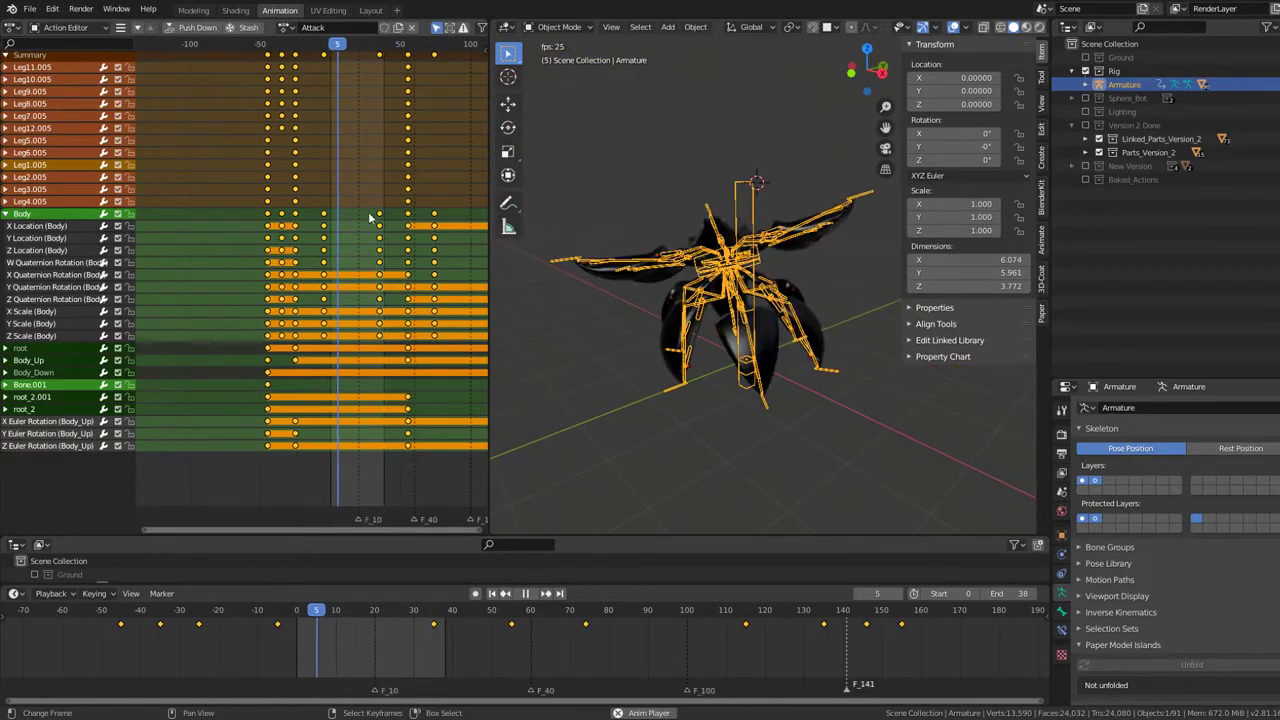
click(388, 215)
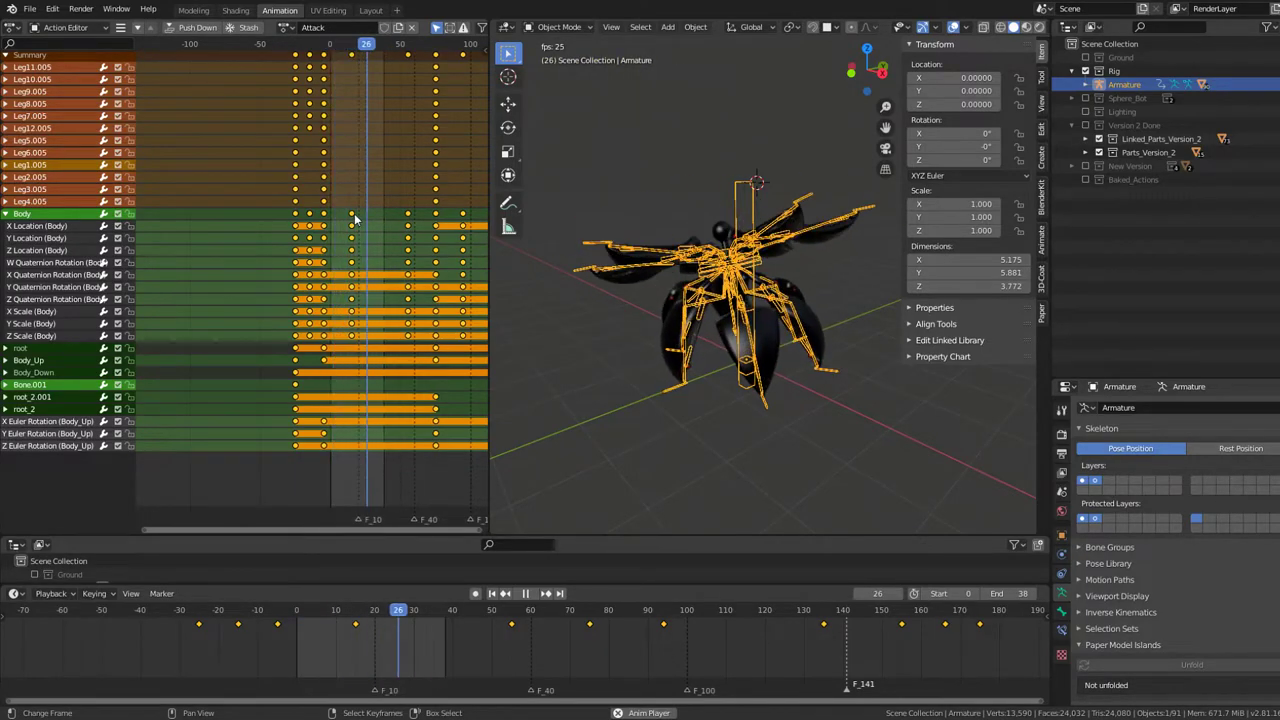
scroll(690, 210, up, 2)
scroll(690, 210, up, 3)
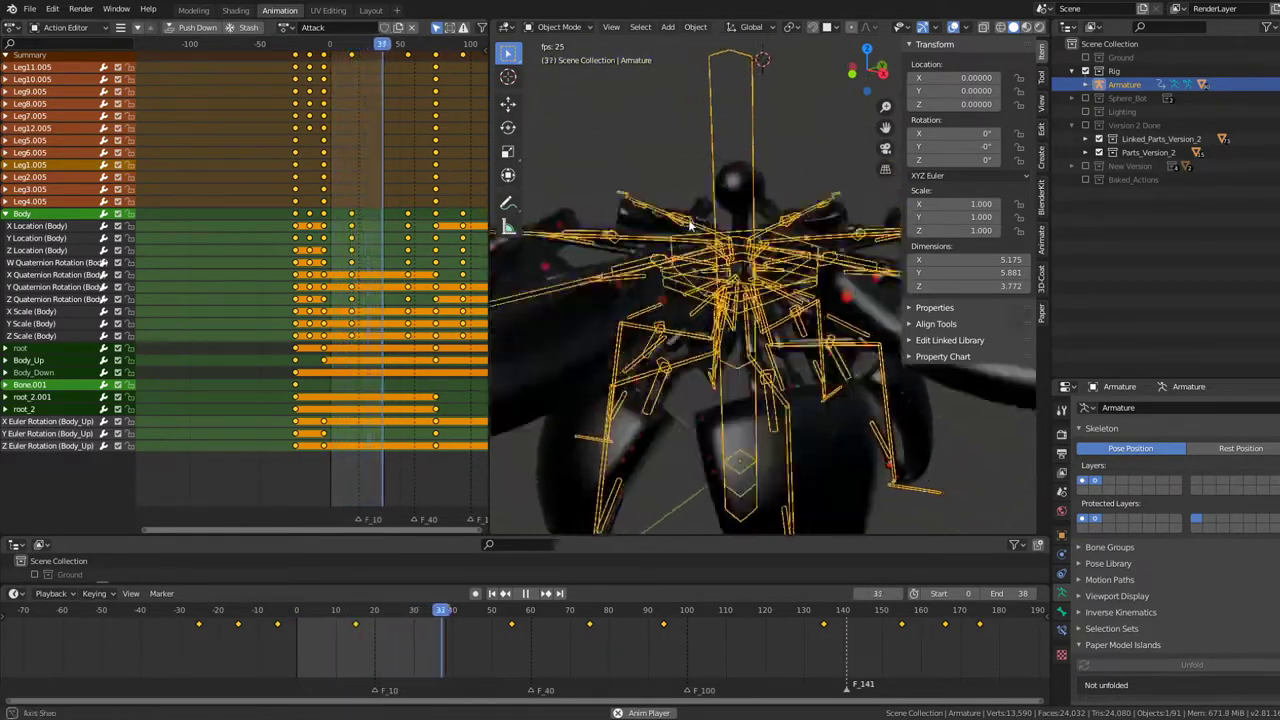
scroll(709, 220, down, 6)
key(g)
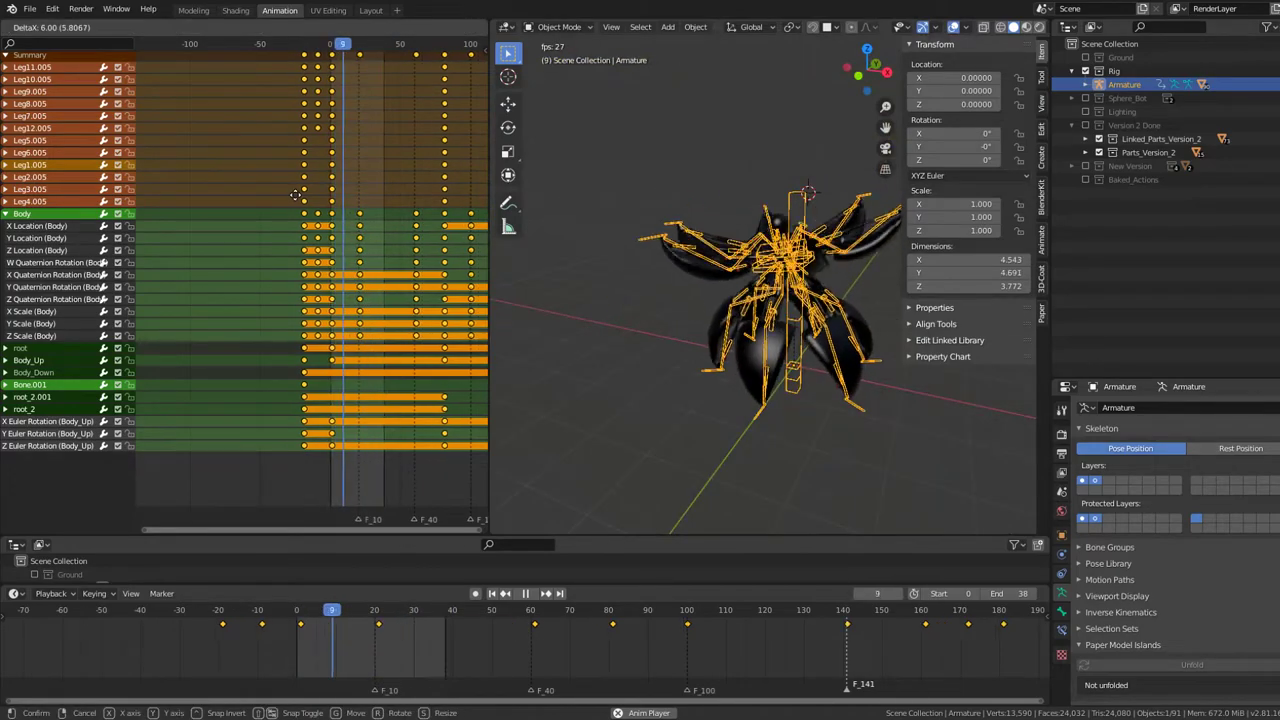
click(296, 194)
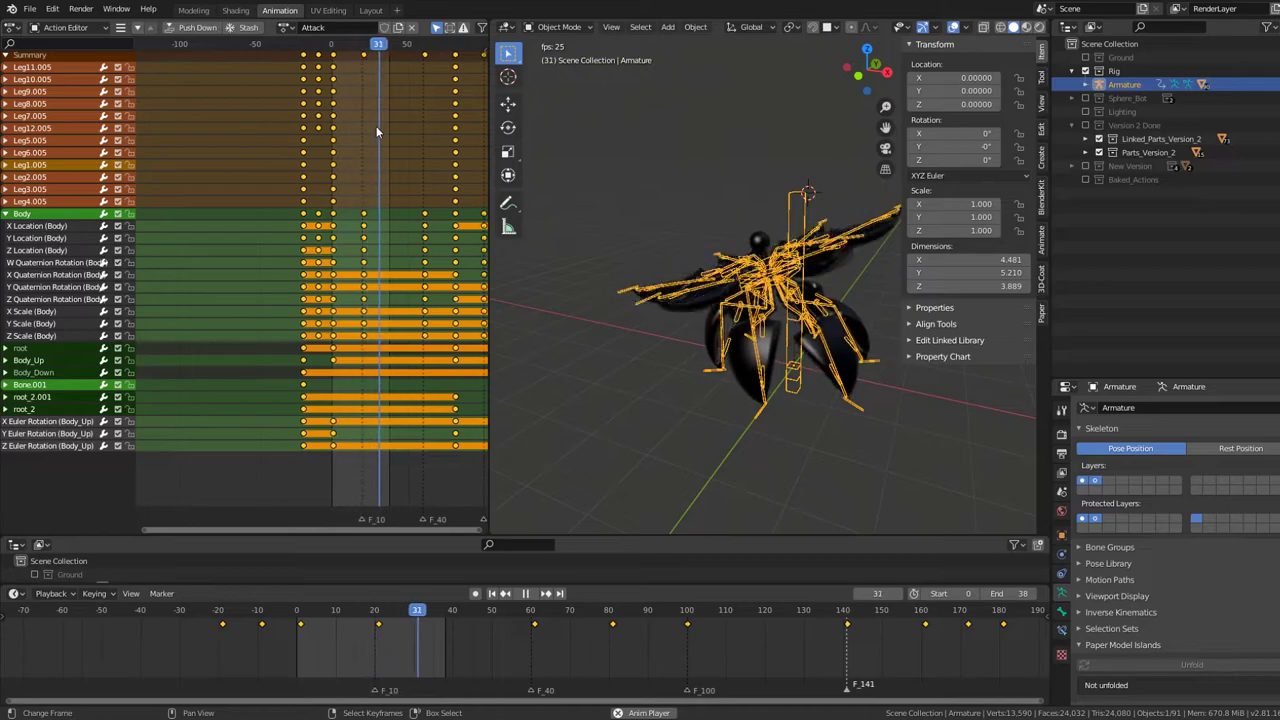
Step: Slide the keys about 25 frames earlier, view the rig from the front, and pick the Run_Cycle action
scroll(350, 135, up, 2)
key(g)
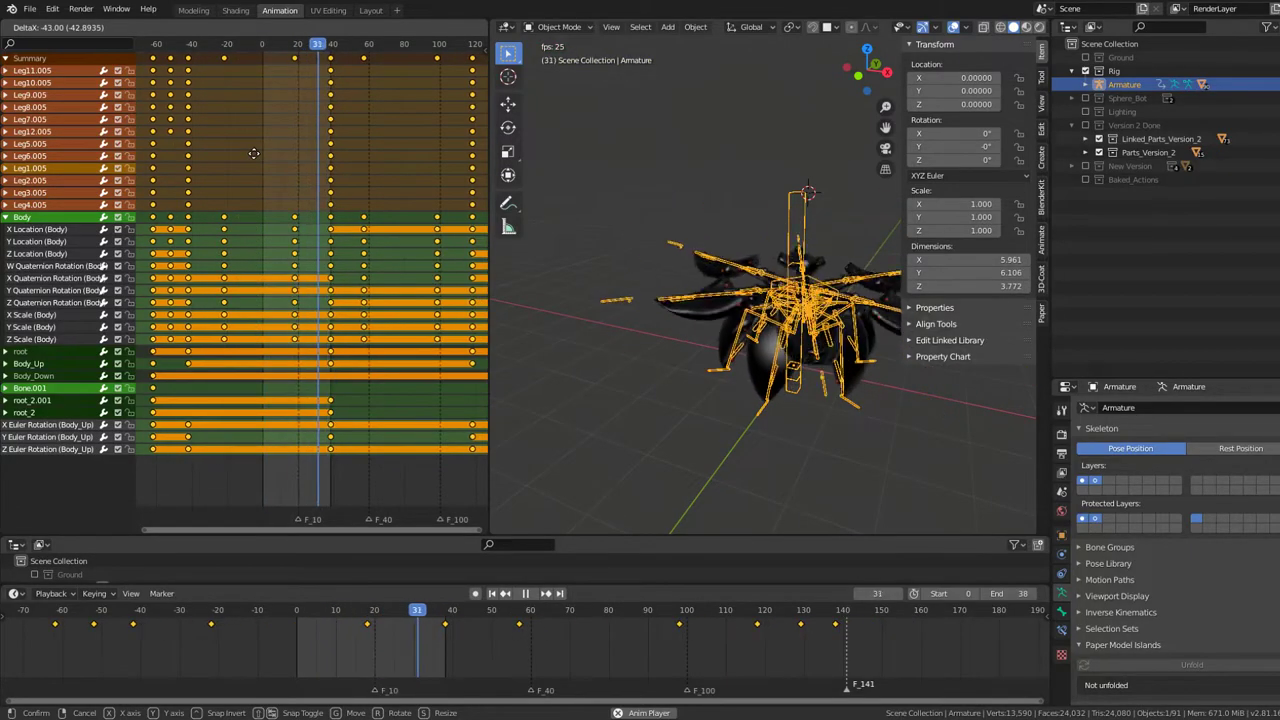
click(254, 153)
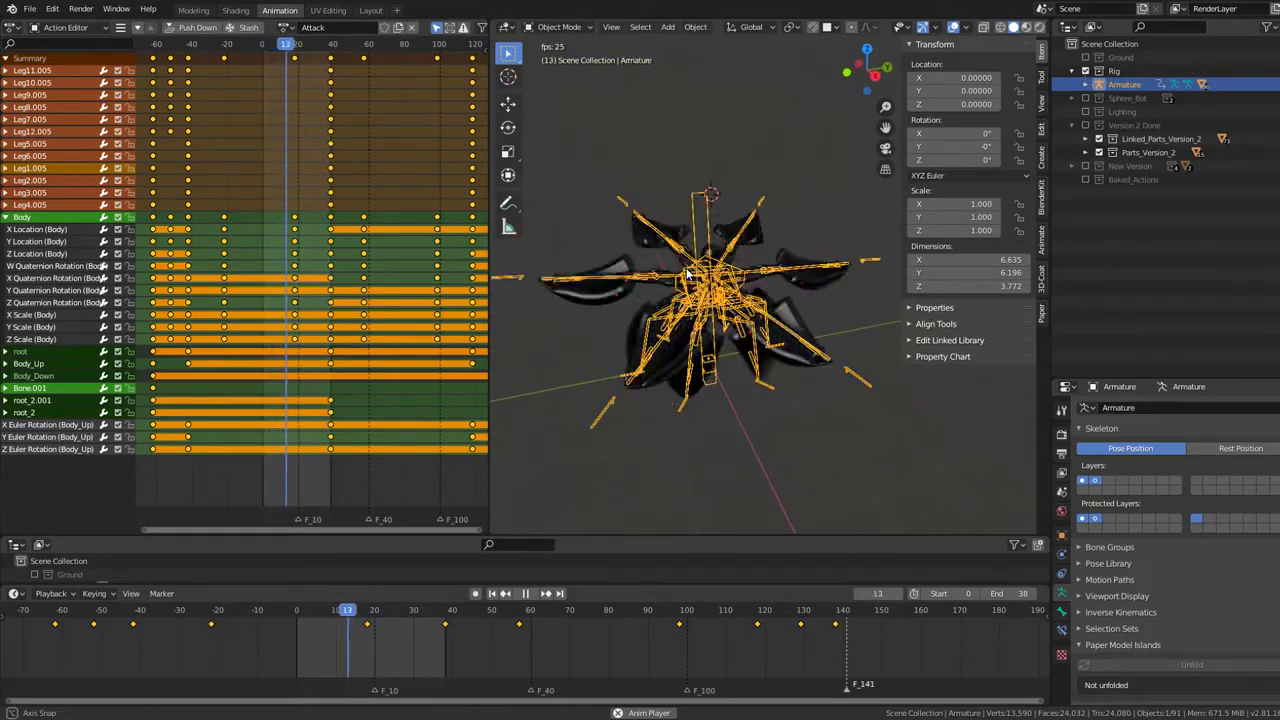
middle_drag(698, 238, 742, 248)
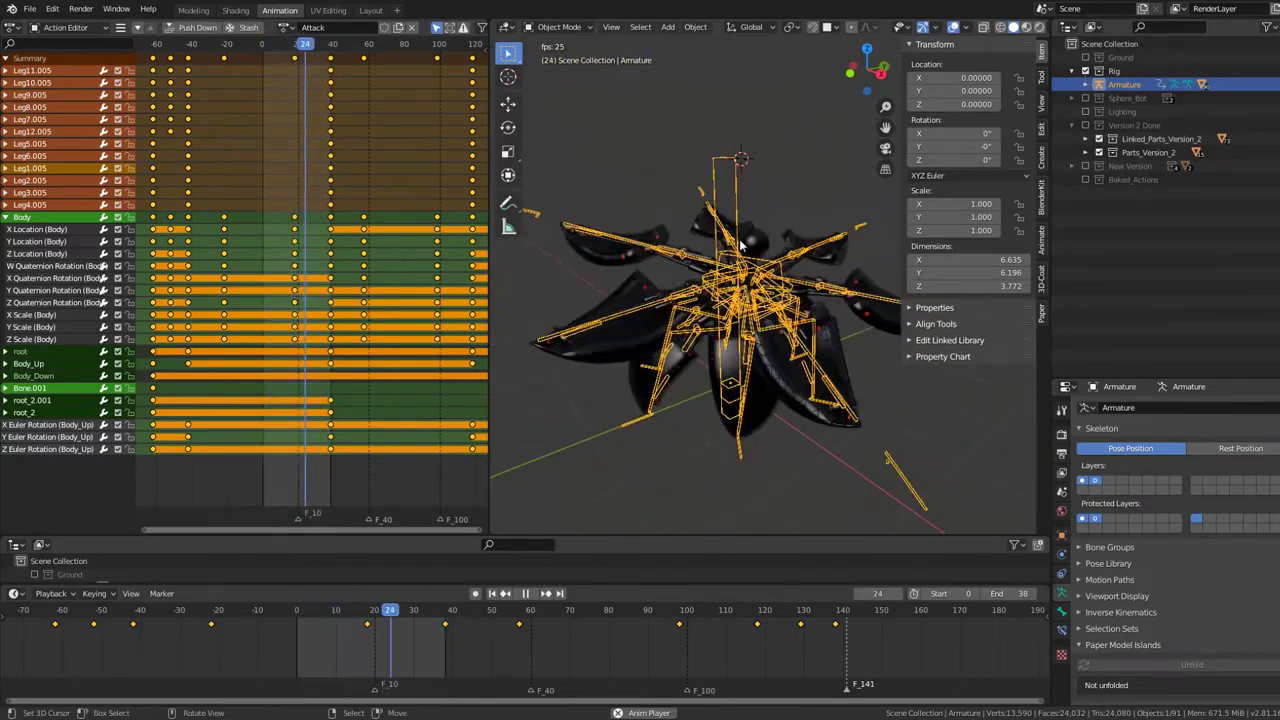
key(KP_1)
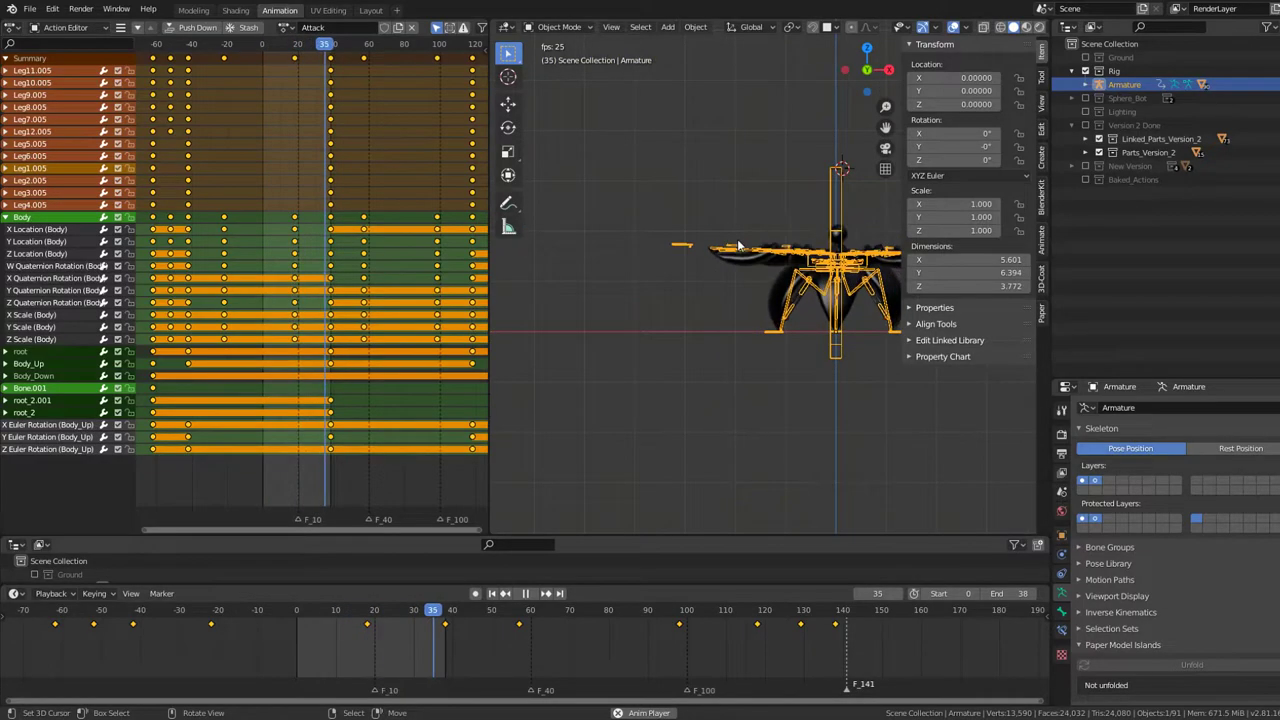
click(283, 27)
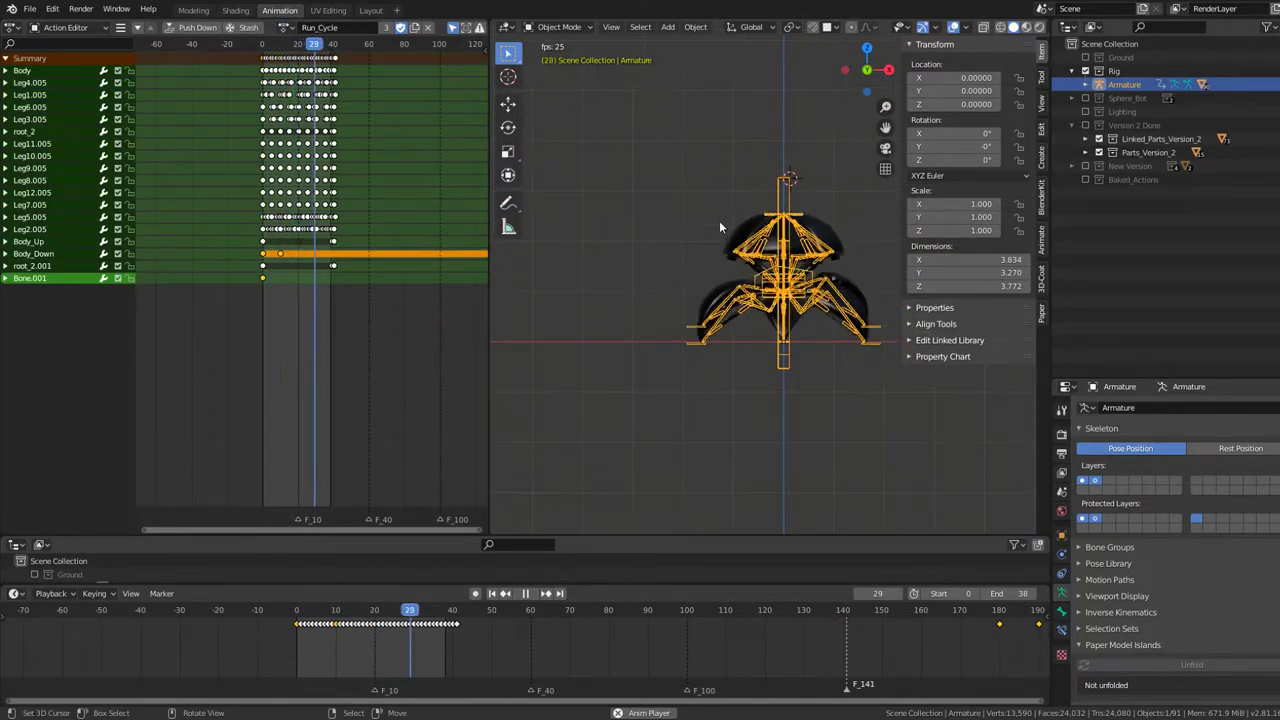
Step: Centre a right-side view, load 04_Sphere_bot_Attack, then reassign the Attack action
key(KP_3)
key(KP_Decimal)
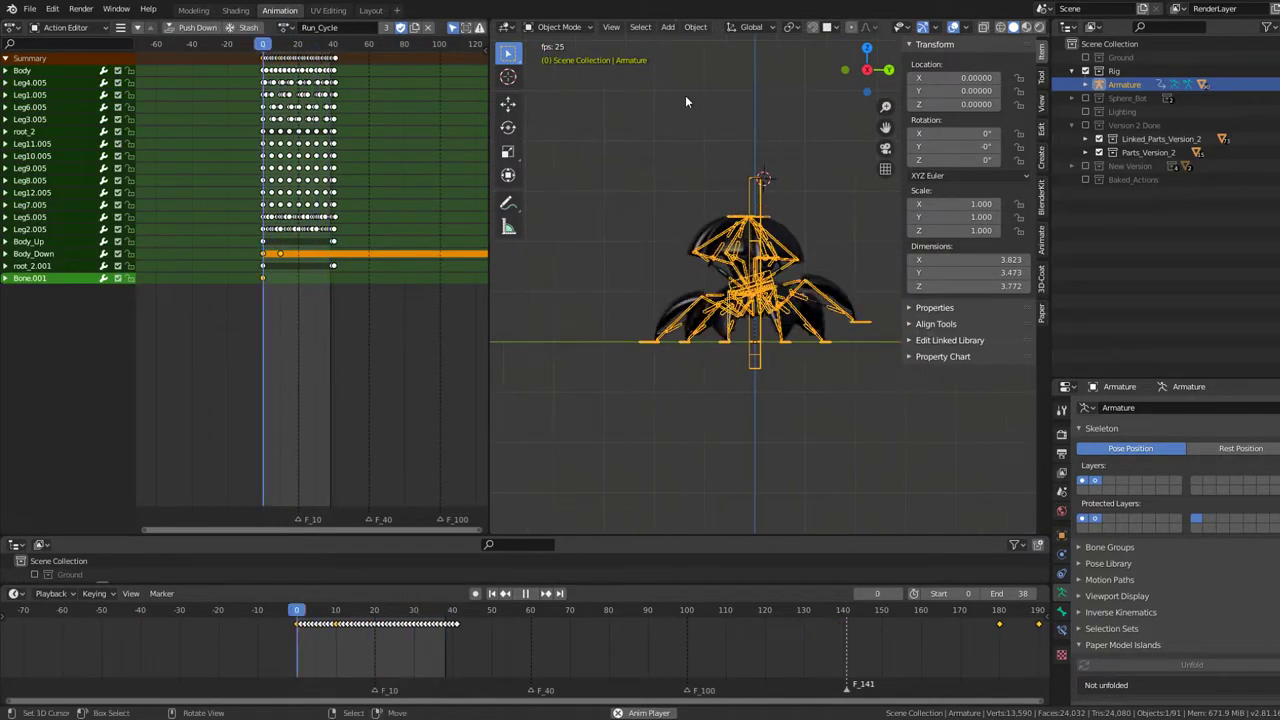
click(287, 27)
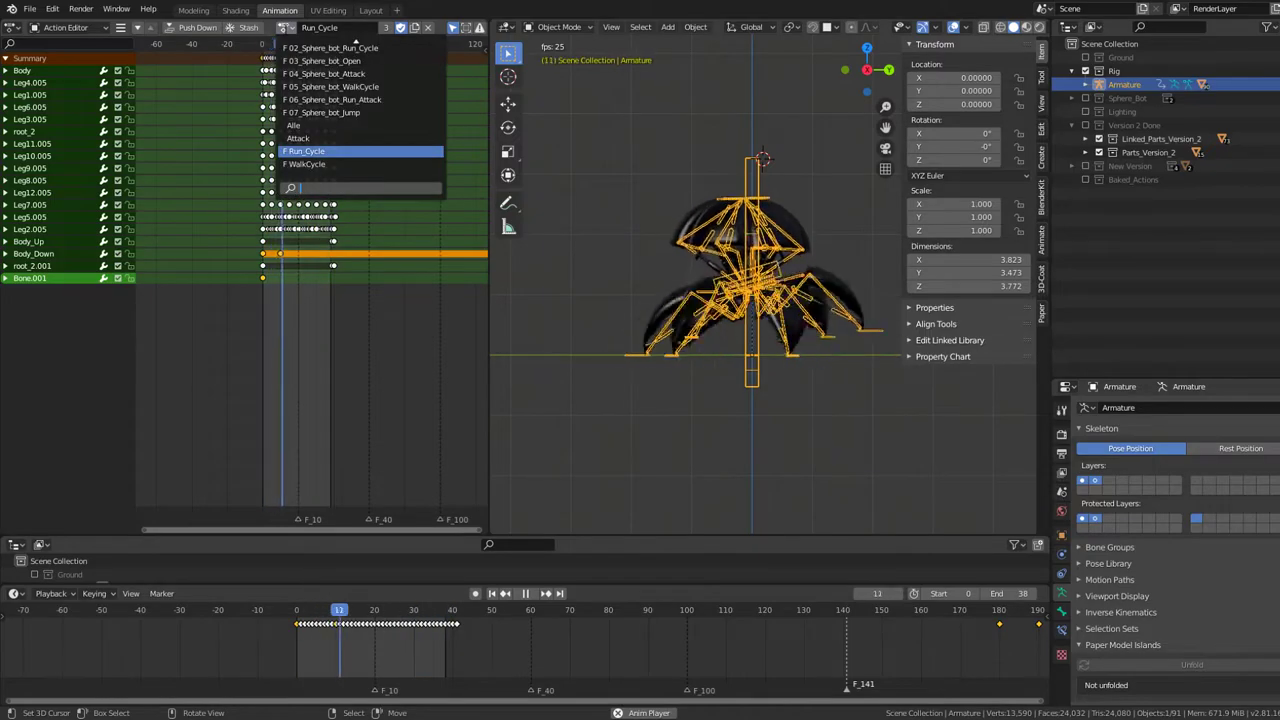
click(357, 74)
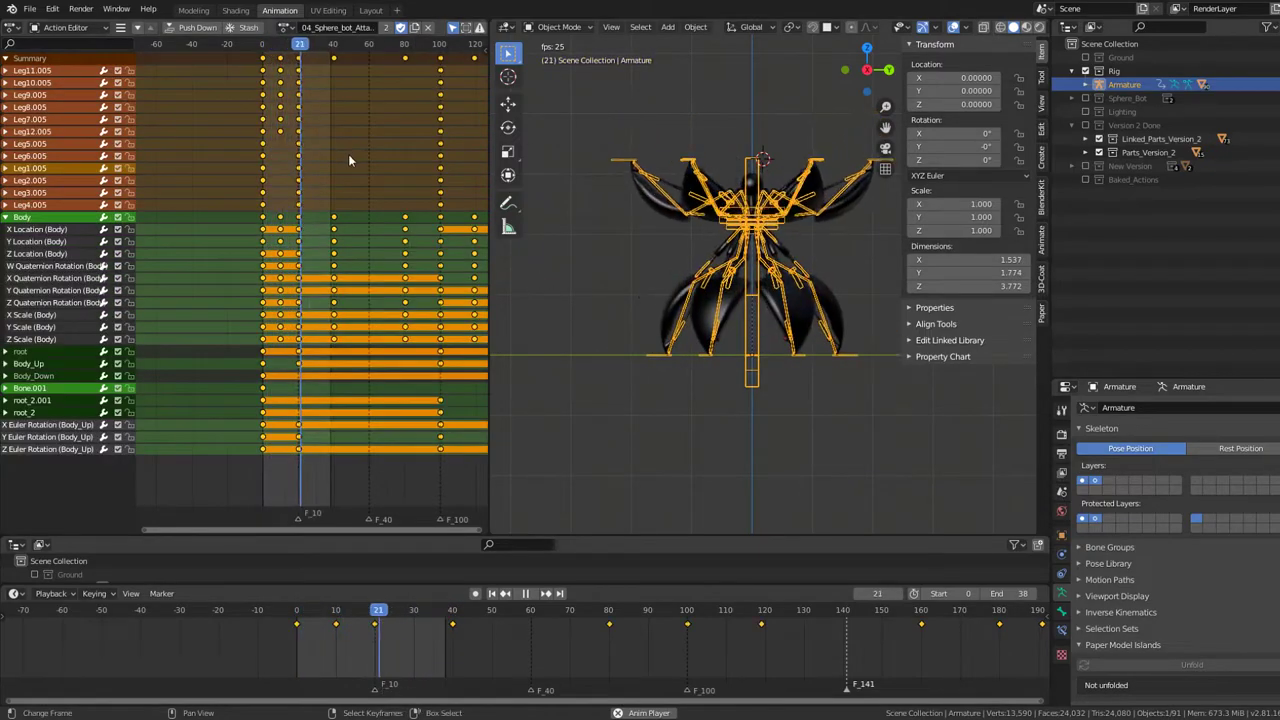
click(287, 27)
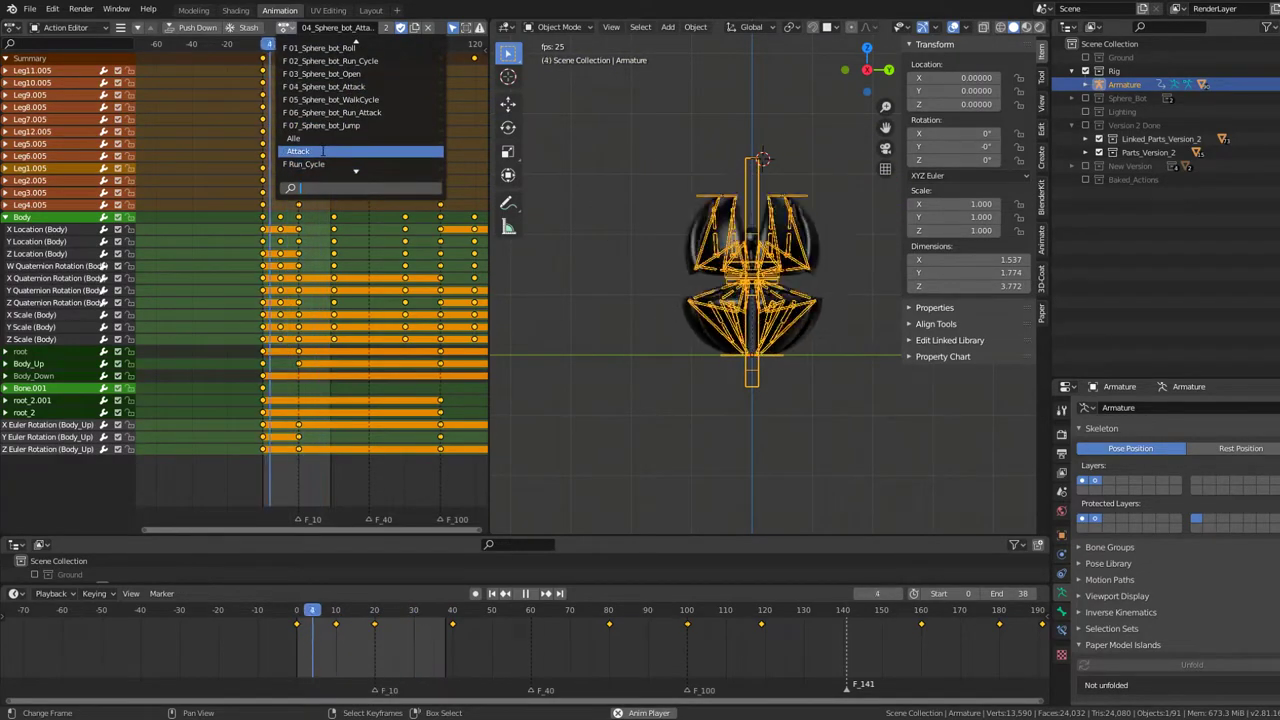
click(355, 152)
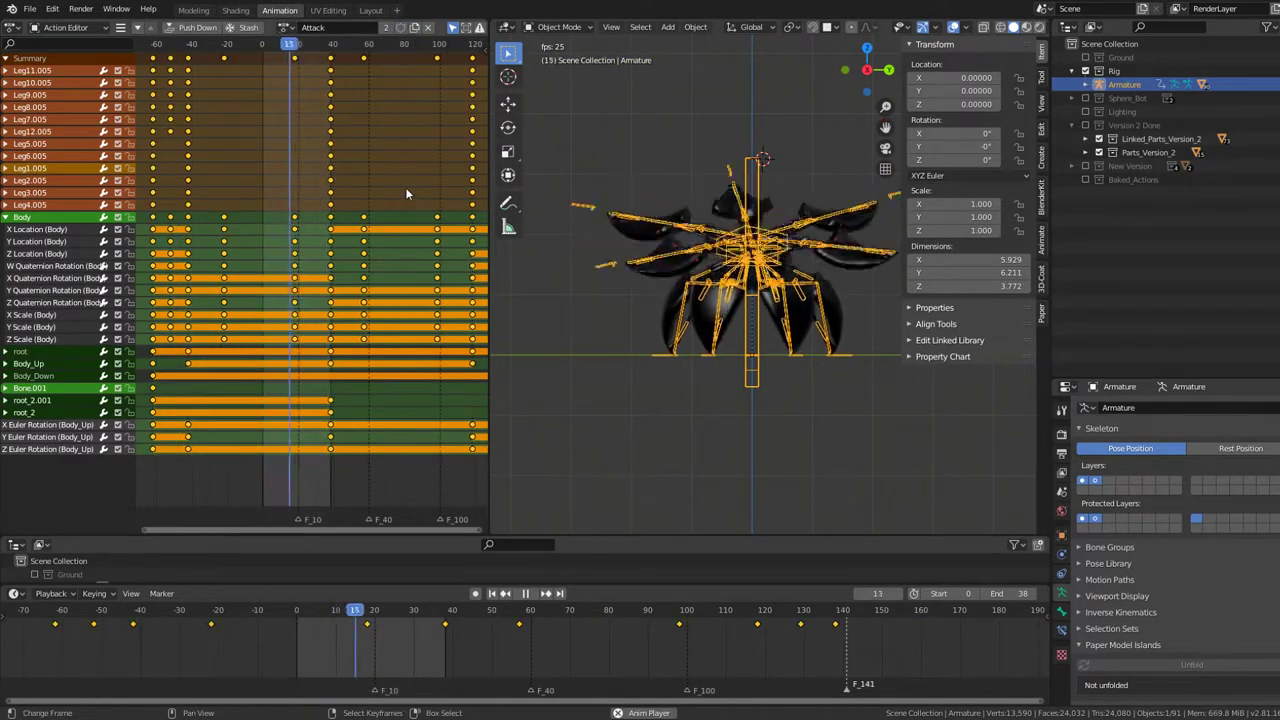
Step: Shift the Attack keys about 43 frames earlier, 4 frames later, then 18 frames earlier
key(g)
click(331, 184)
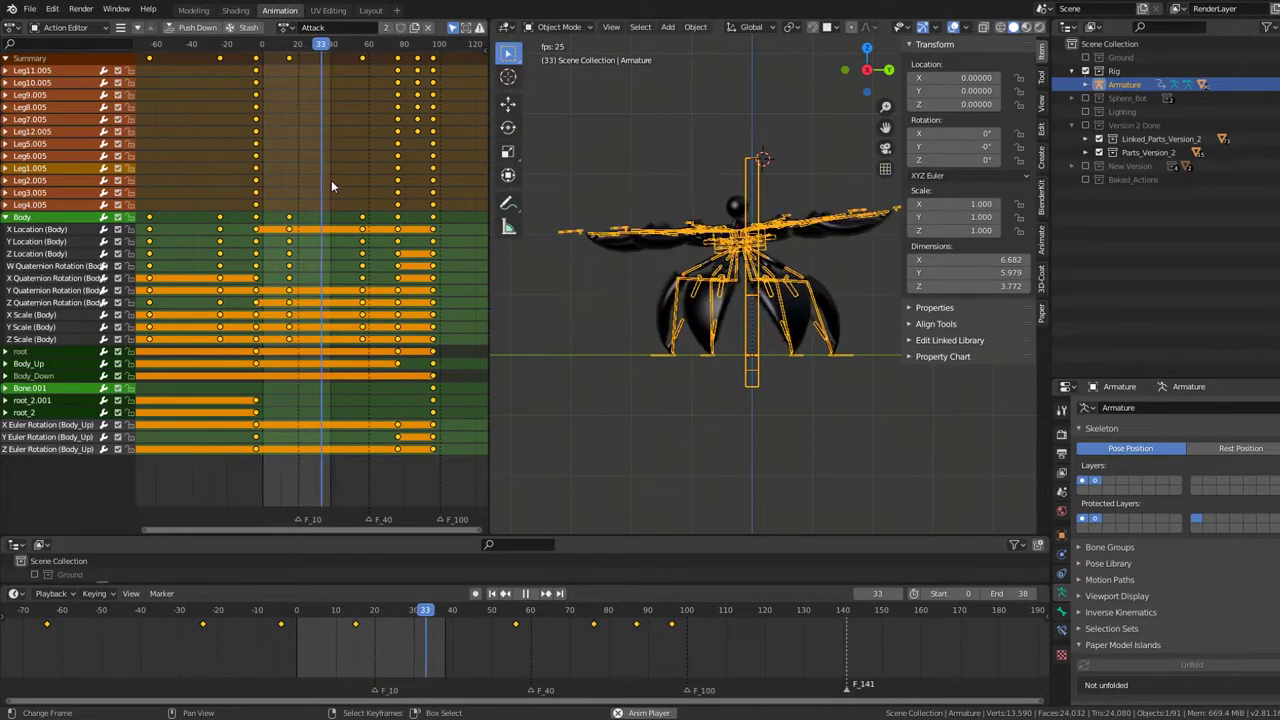
key(g)
click(338, 180)
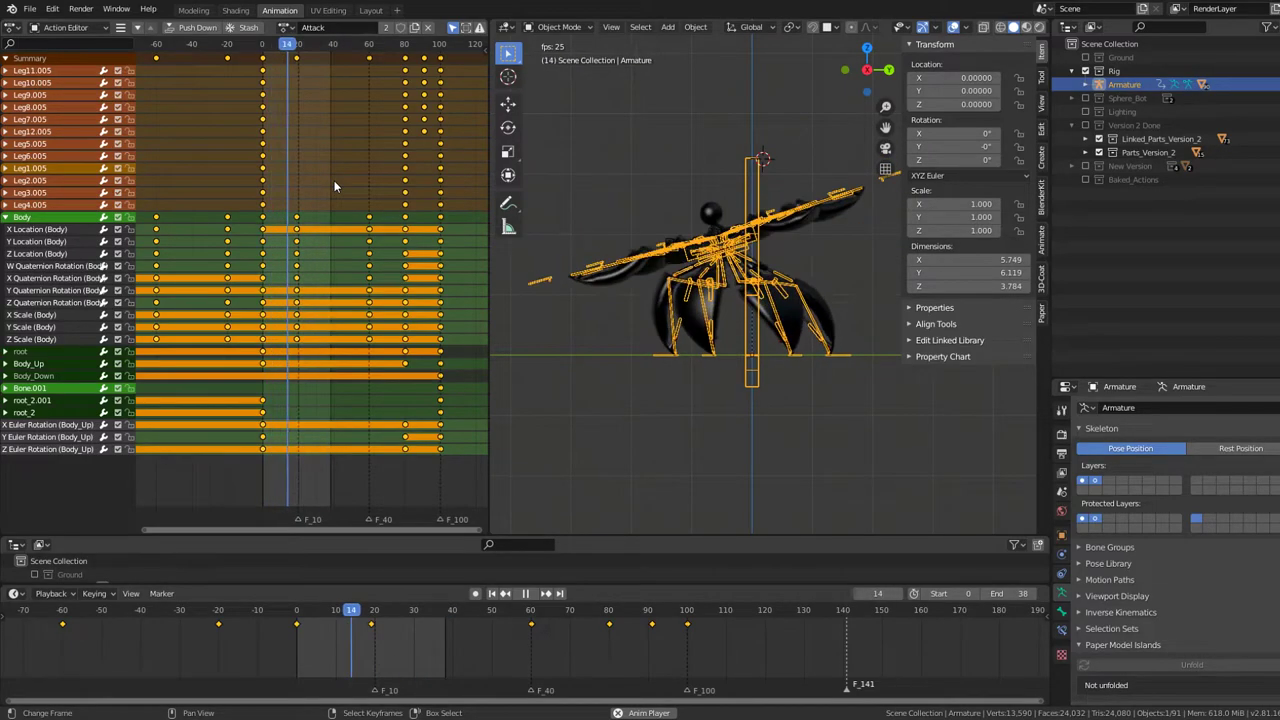
middle_drag(687, 199, 742, 245)
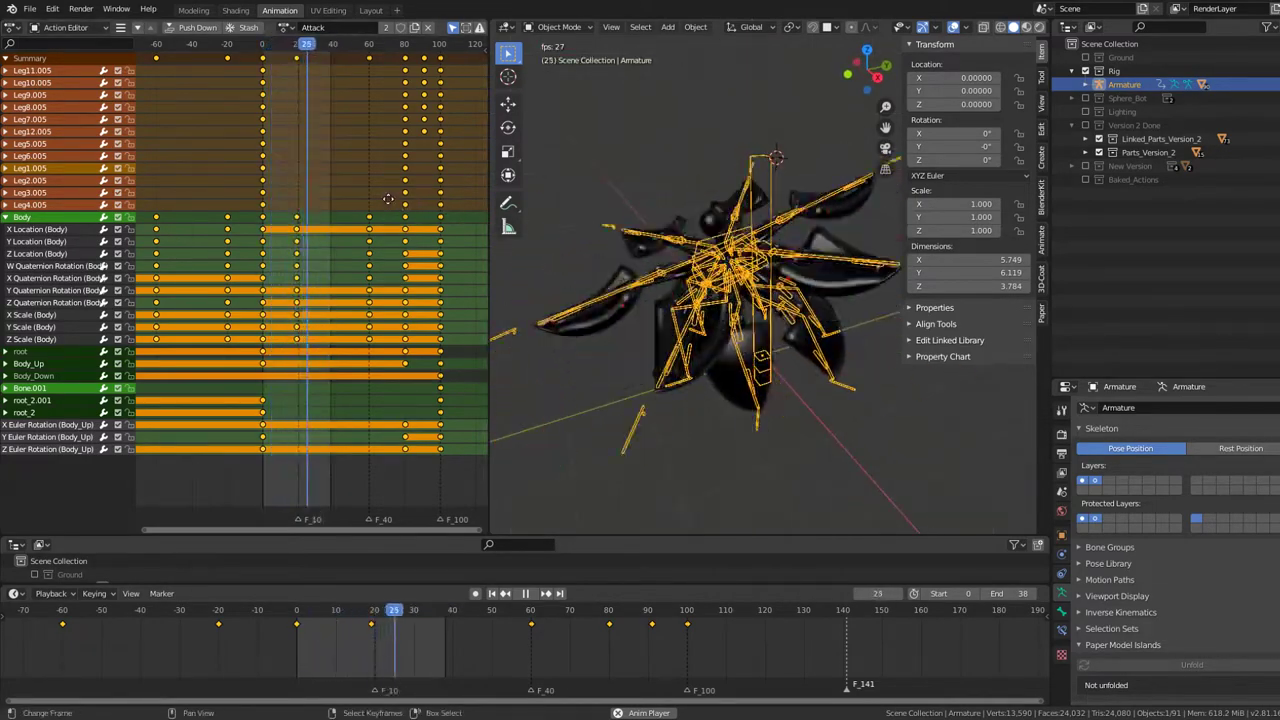
key(g)
click(356, 203)
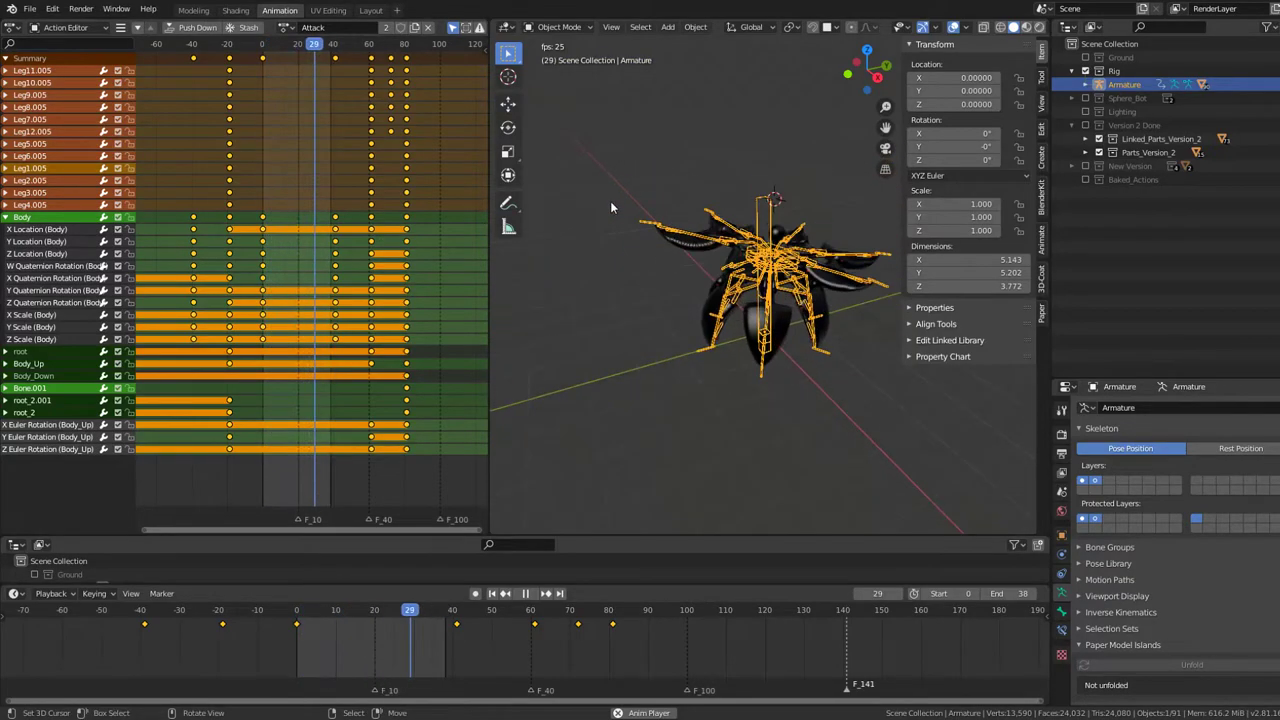
Step: Stop playback at frame 38 and insert keys on all channels there
key(KP_1)
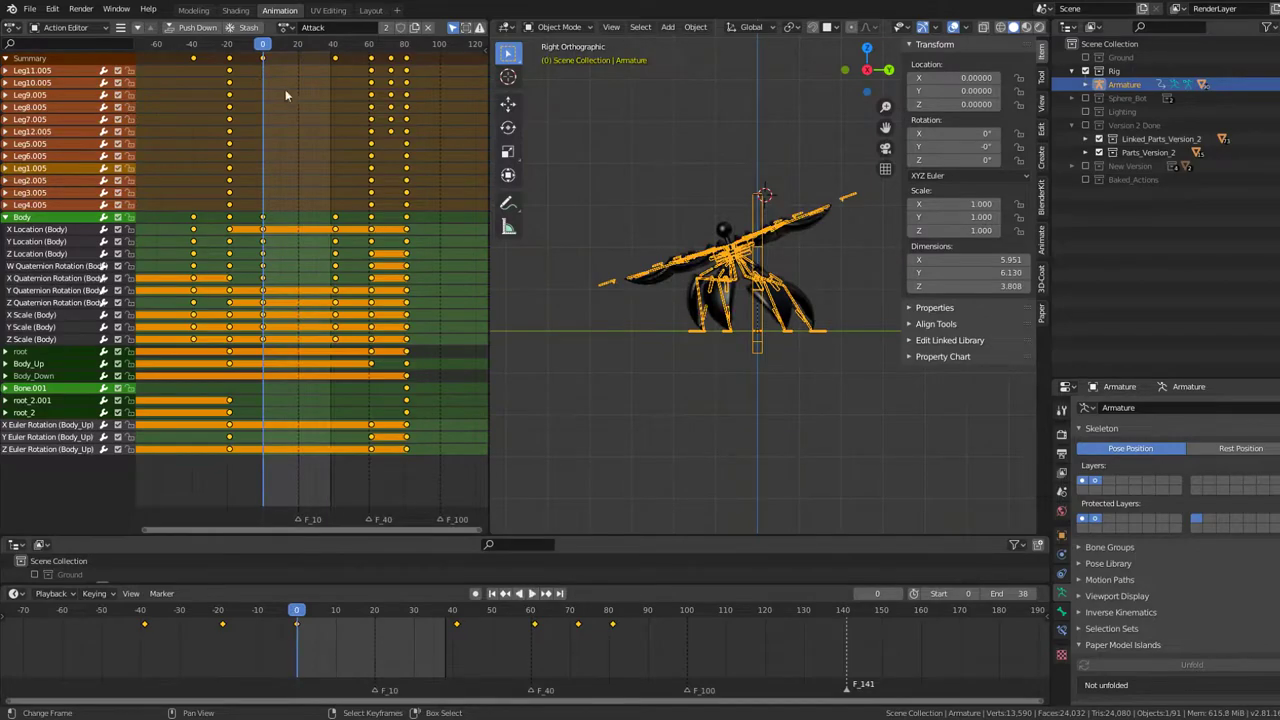
scroll(785, 238, up, 3)
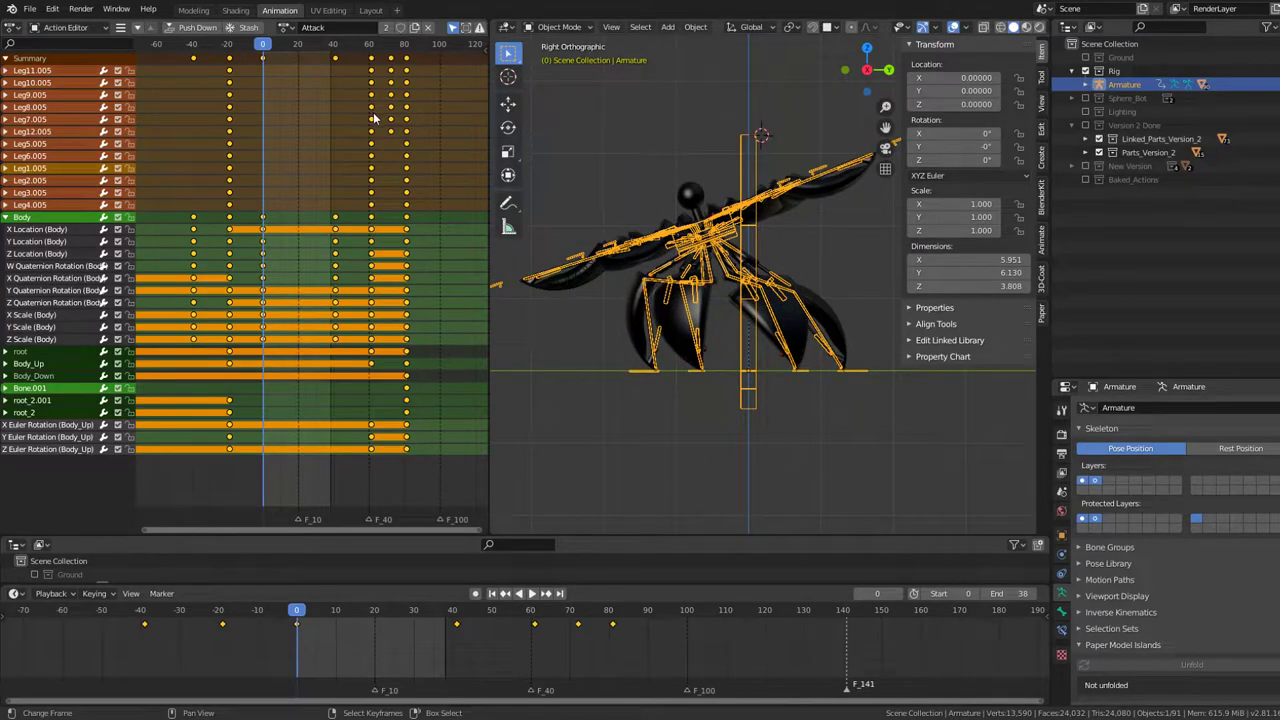
key(space)
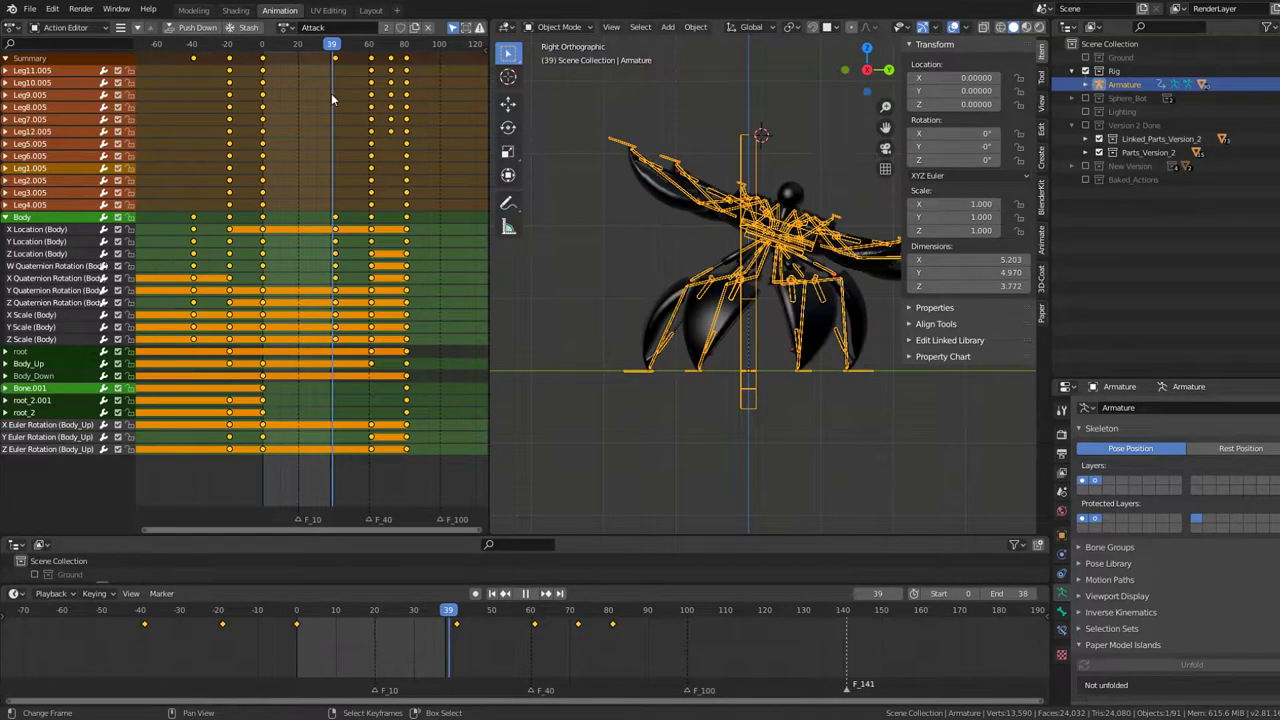
key(space)
key(i)
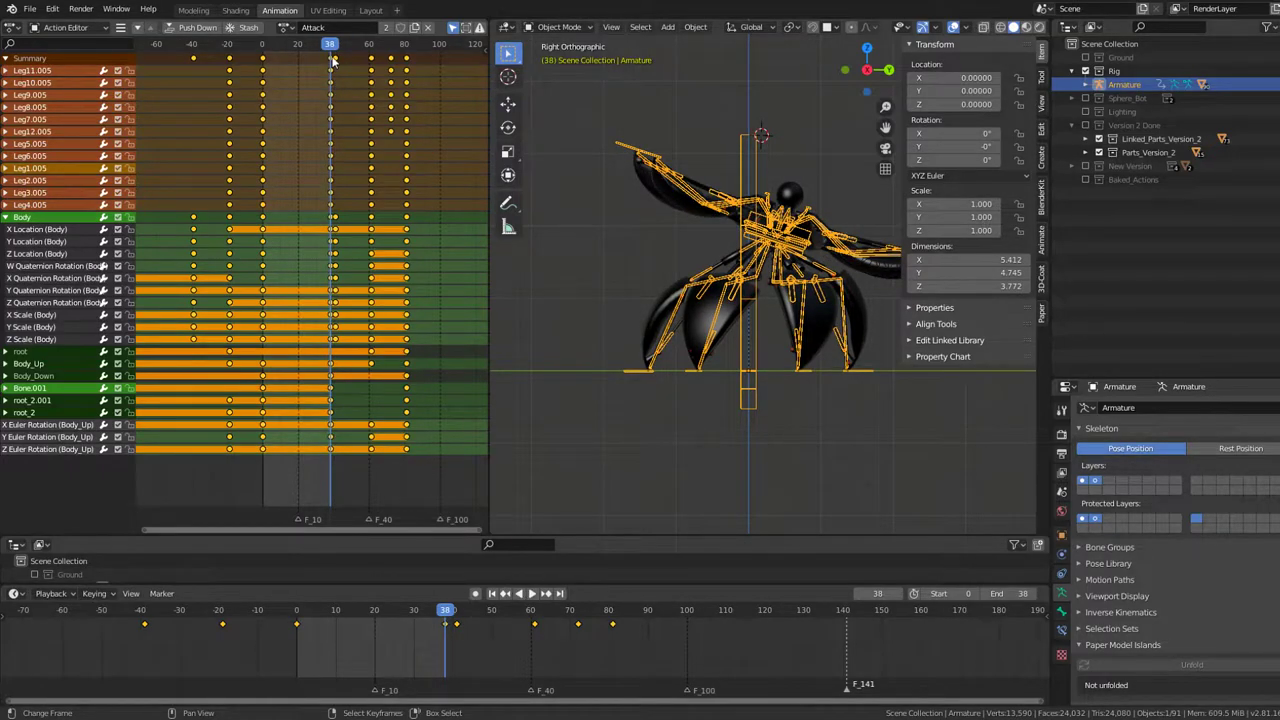
click(333, 58)
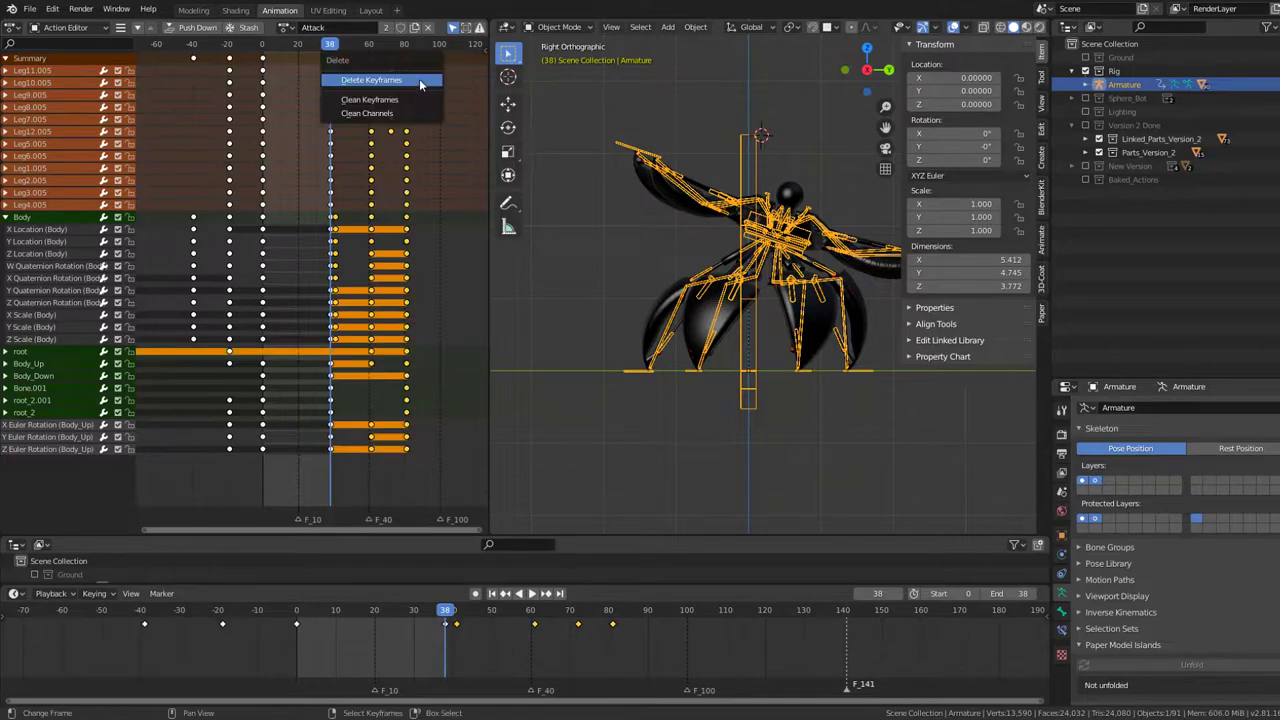
Step: Delete the keys in the frame -20 column and play back the trimmed attack
click(230, 58)
scroll(228, 91, down, 2)
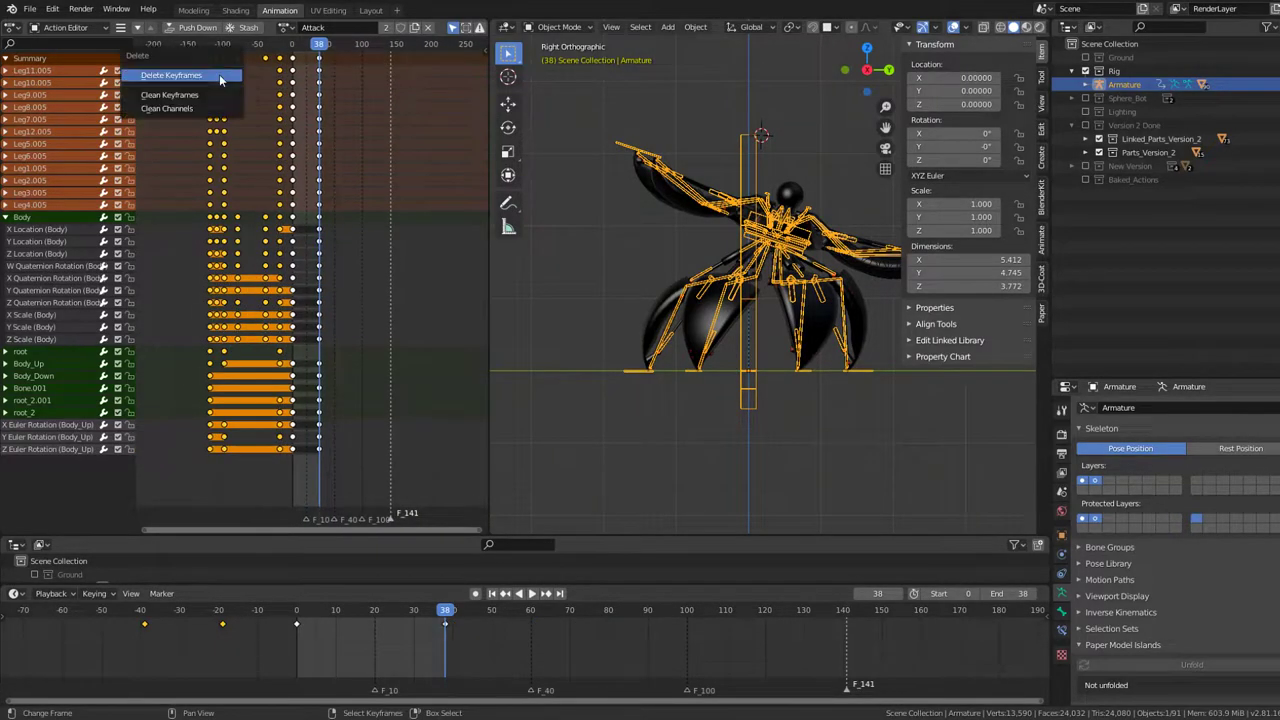
click(220, 79)
scroll(303, 93, up, 2)
key(space)
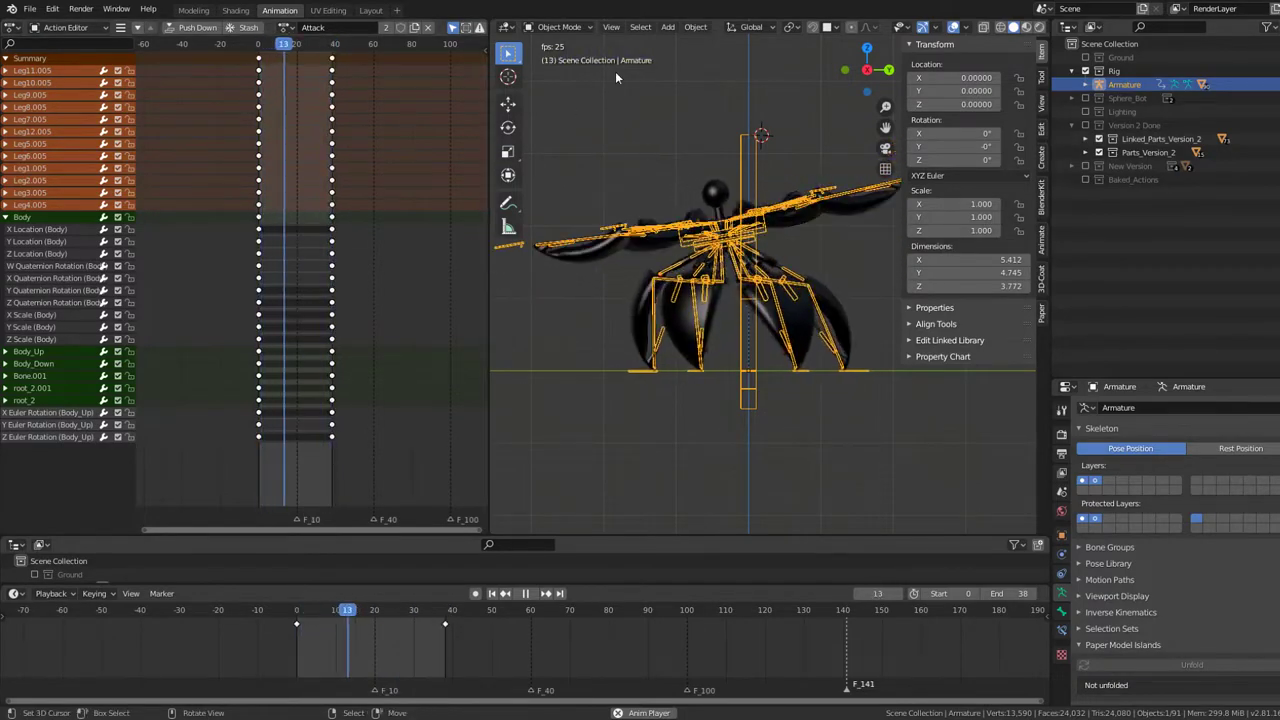
Step: Switch the armature to Pose Mode and select the Leg11.055 and Body_Down bones
click(553, 28)
click(558, 72)
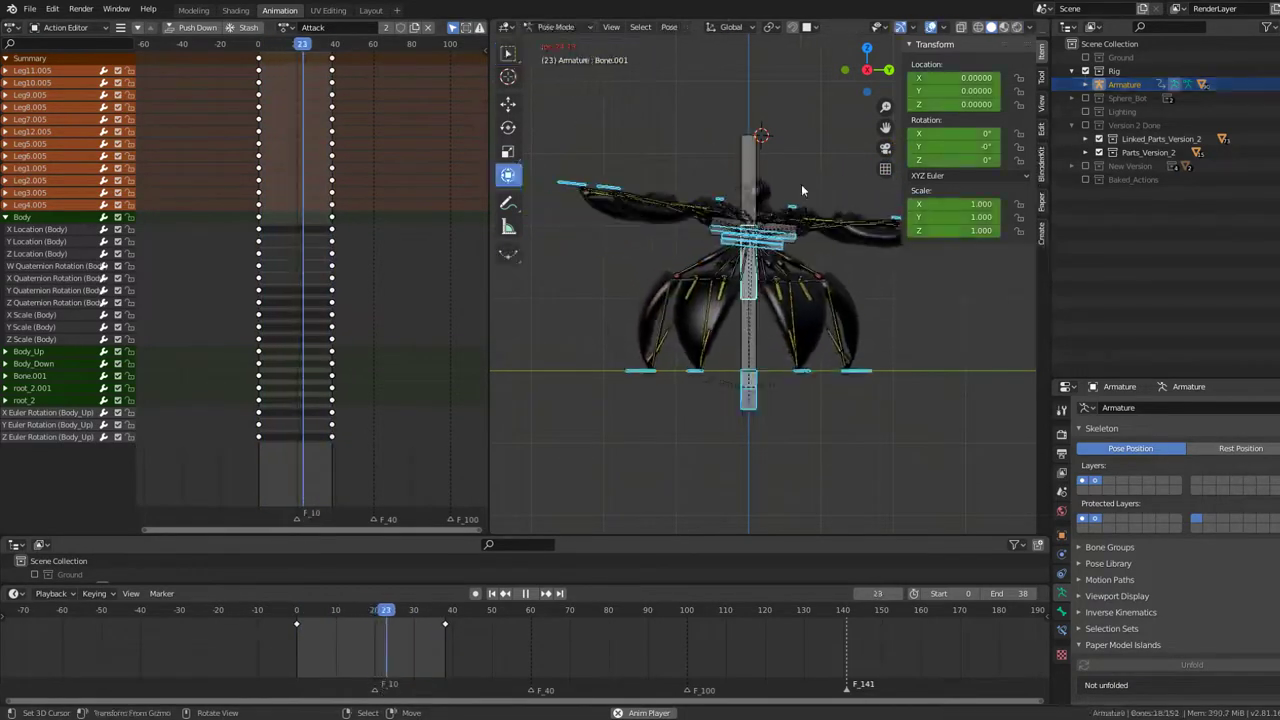
key(space)
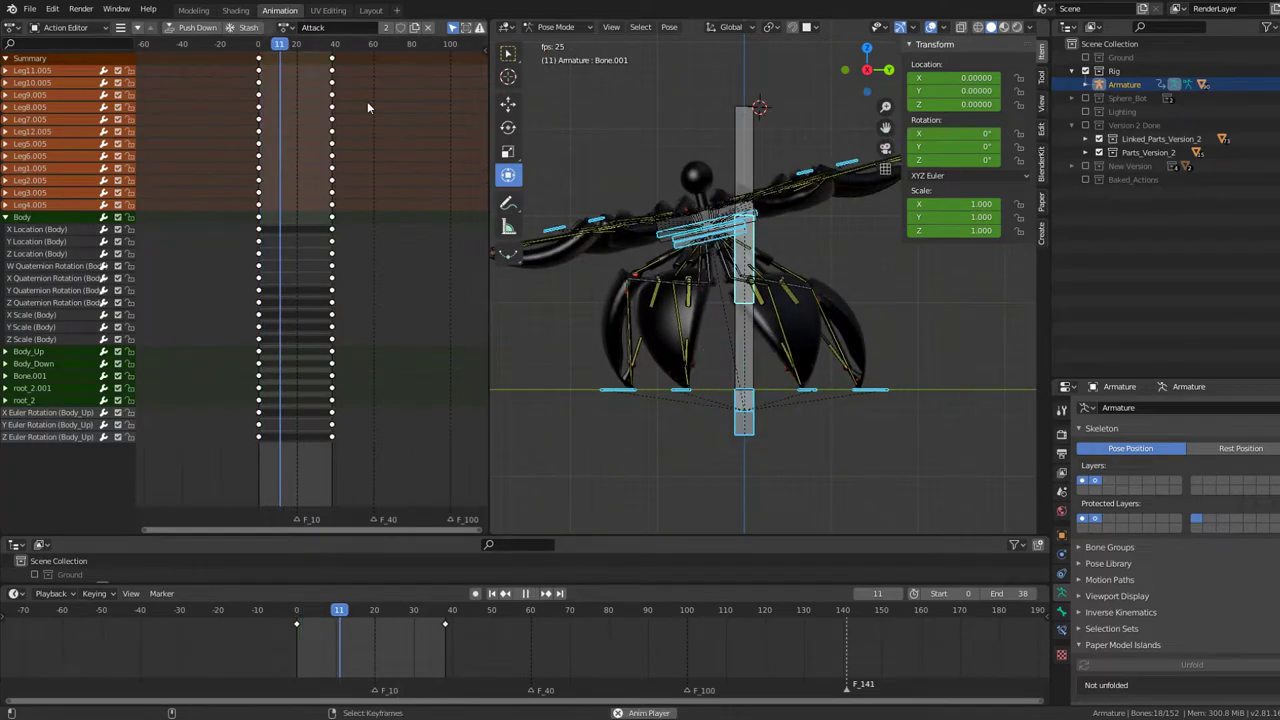
click(783, 243)
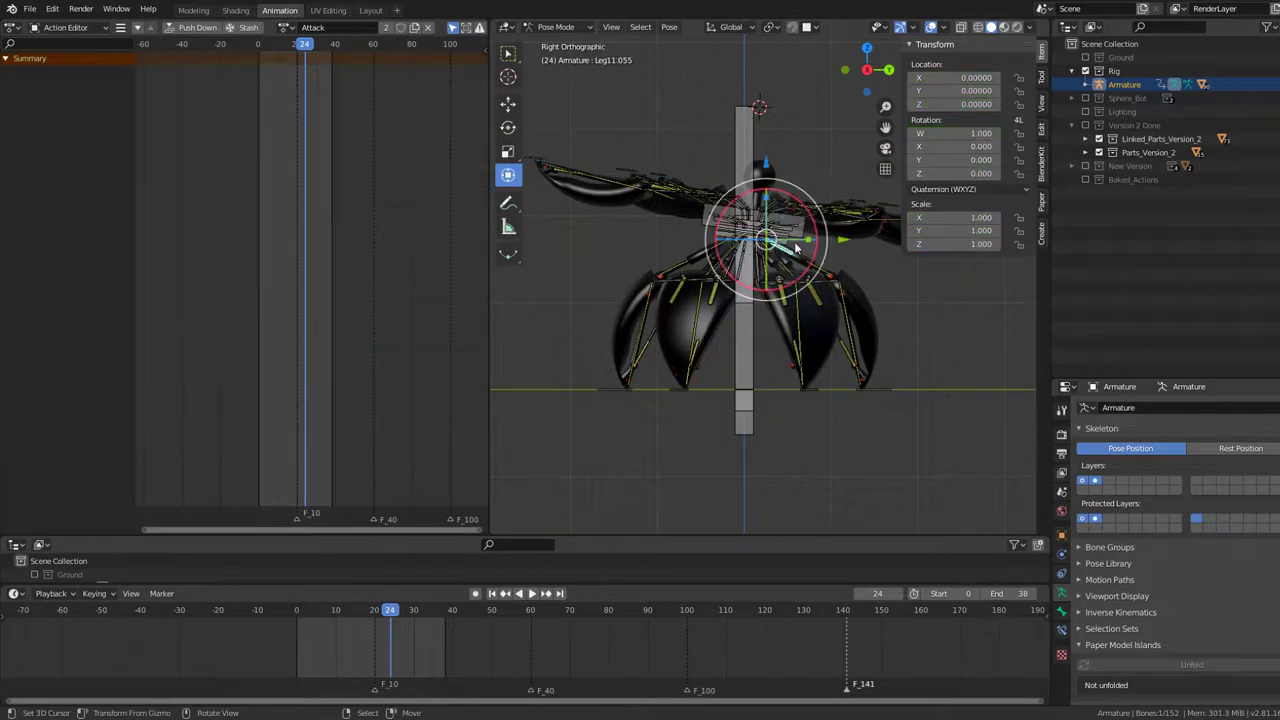
scroll(803, 235, up, 3)
click(790, 220)
key(space)
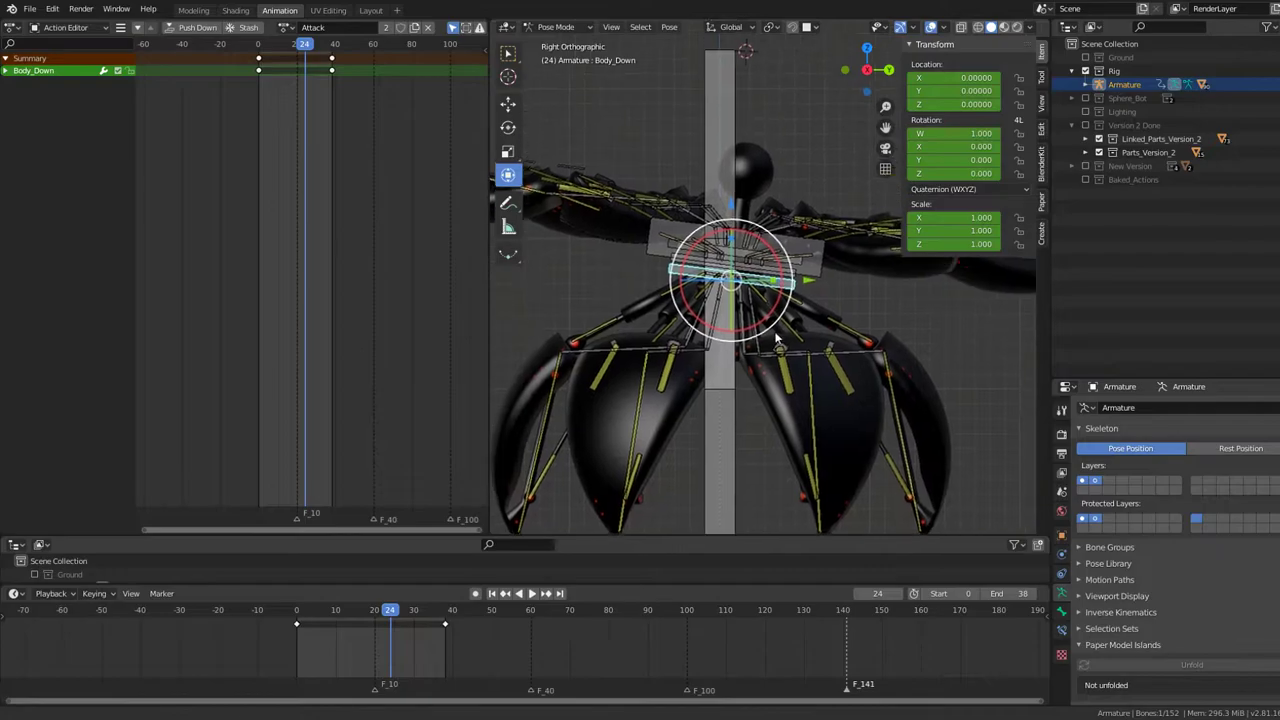
Step: Select a leg bone near the body centre and hide the bones in the way
middle_drag(748, 254, 807, 261)
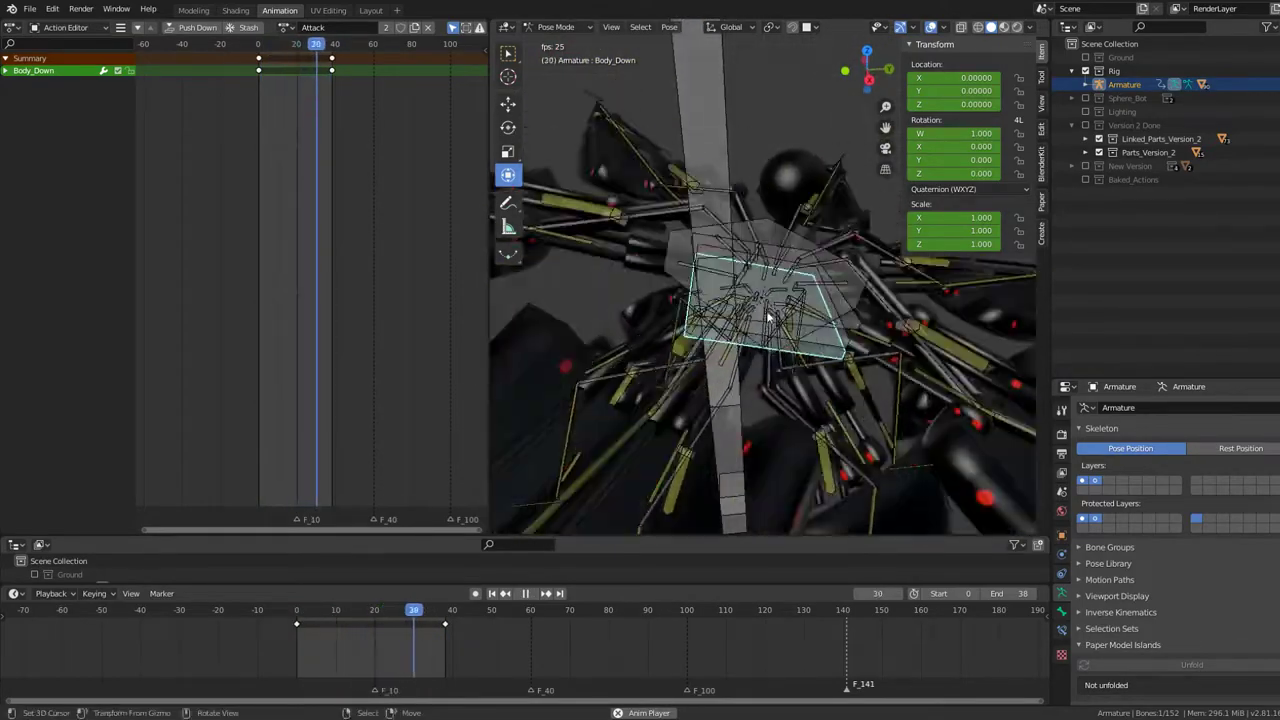
key(space)
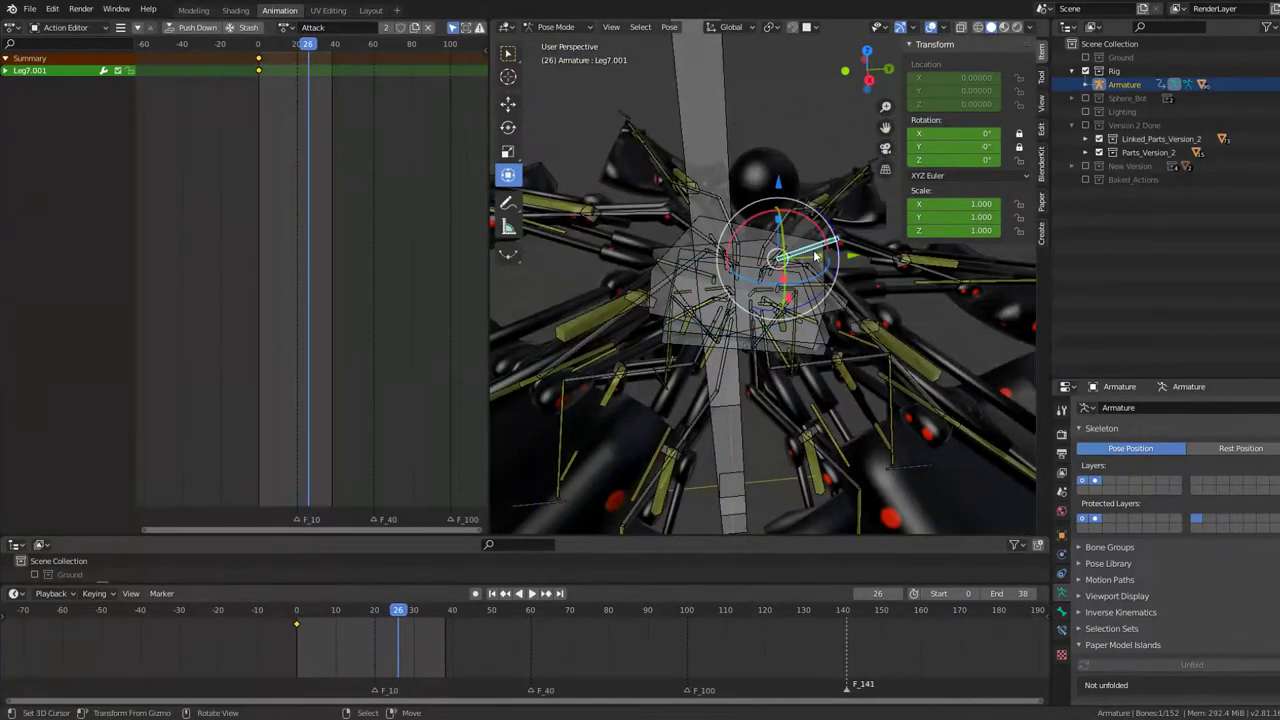
click(817, 261)
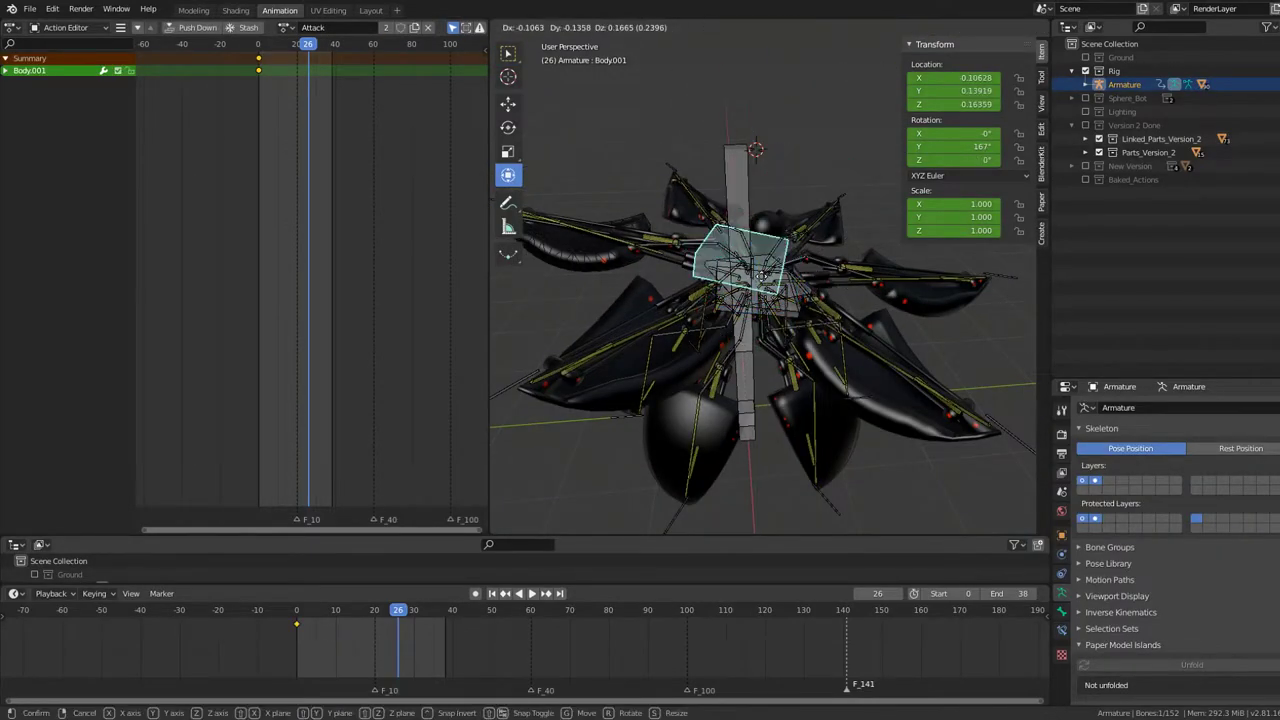
key(Escape)
key(KP_Decimal)
key(h)
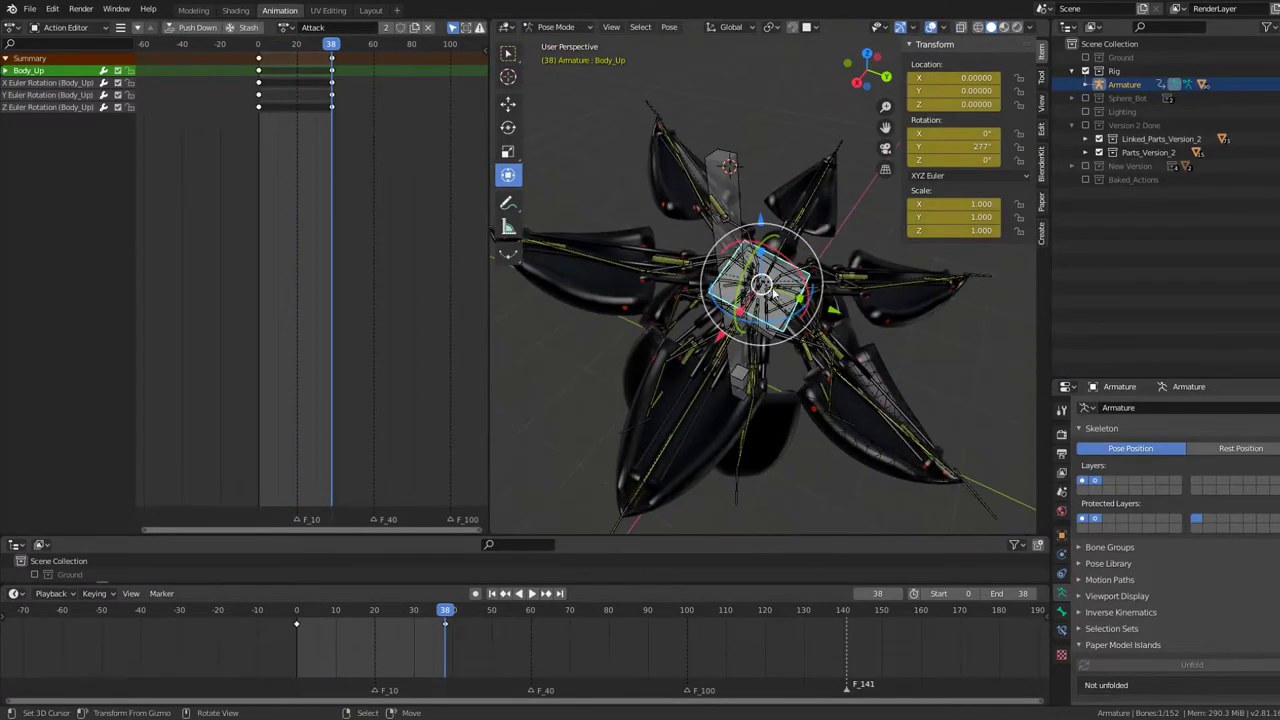
Step: Finish rotating Body_Up about Y and play the animation to preview the spin
key(Escape)
key(space)
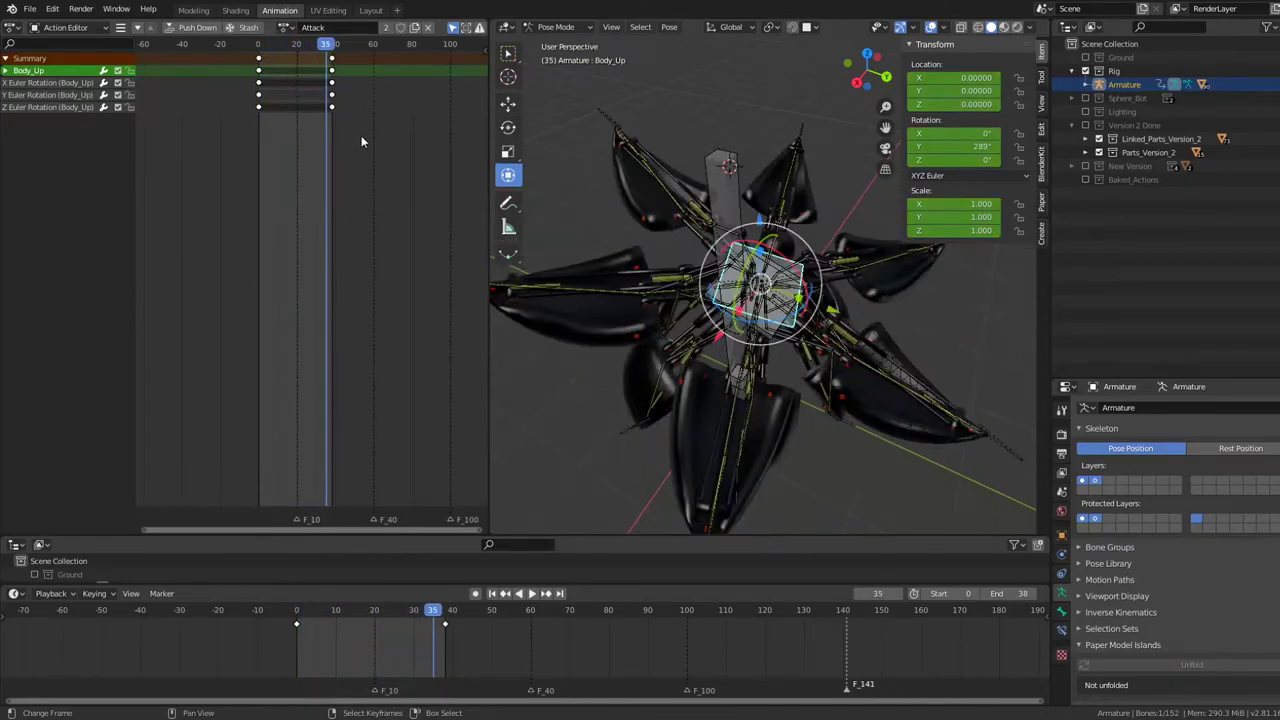
scroll(360, 125, up, 1)
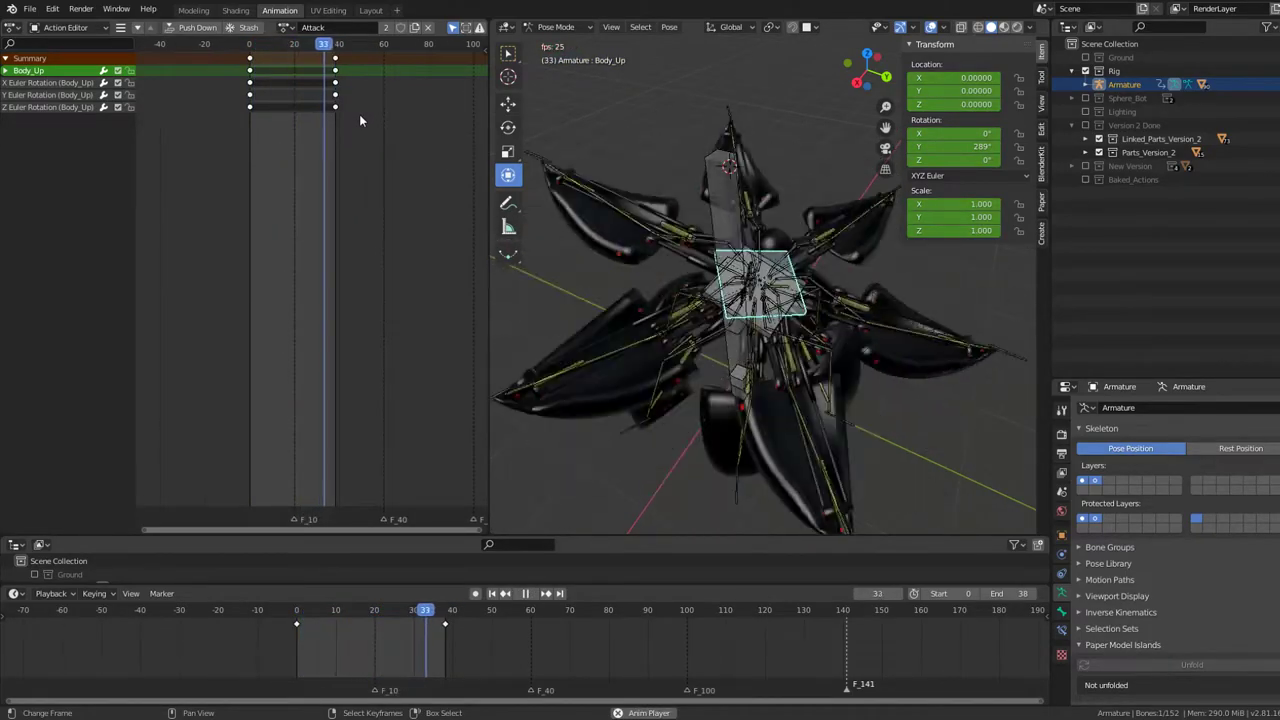
key(Escape)
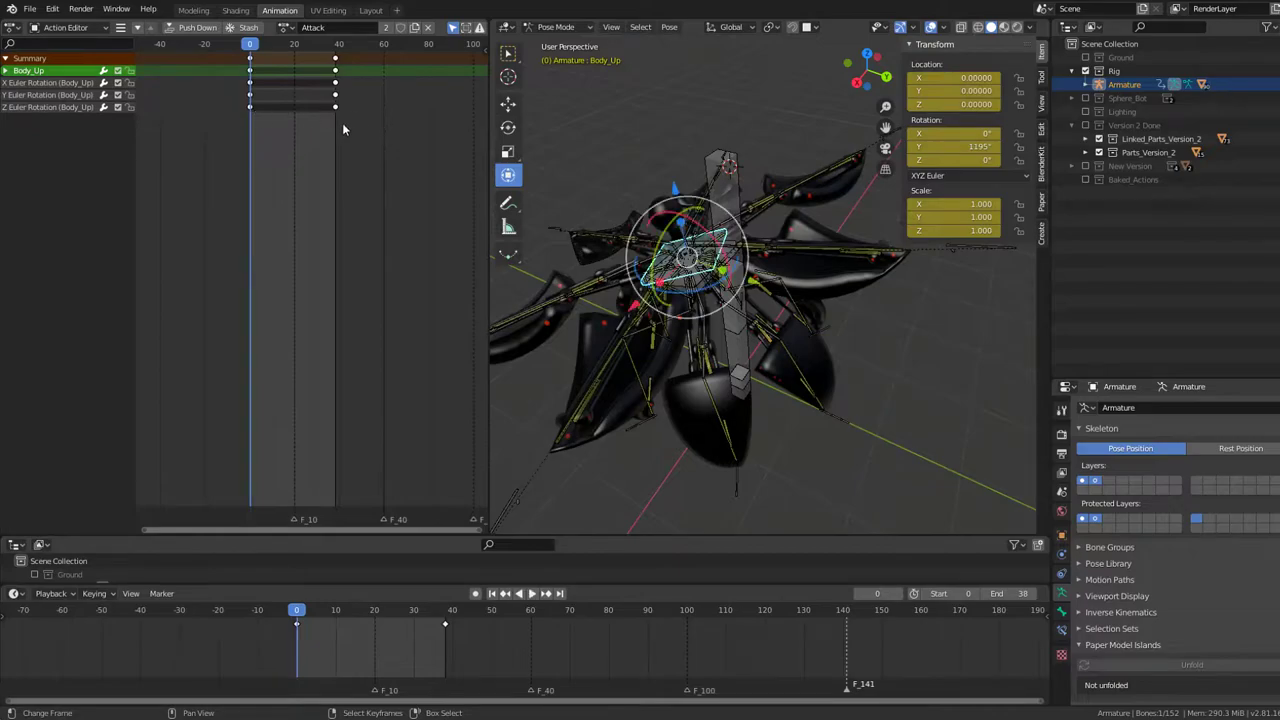
Step: Orbit around the rig while jumping between the keys at frames 38 and 0
middle_drag(690, 230, 780, 200)
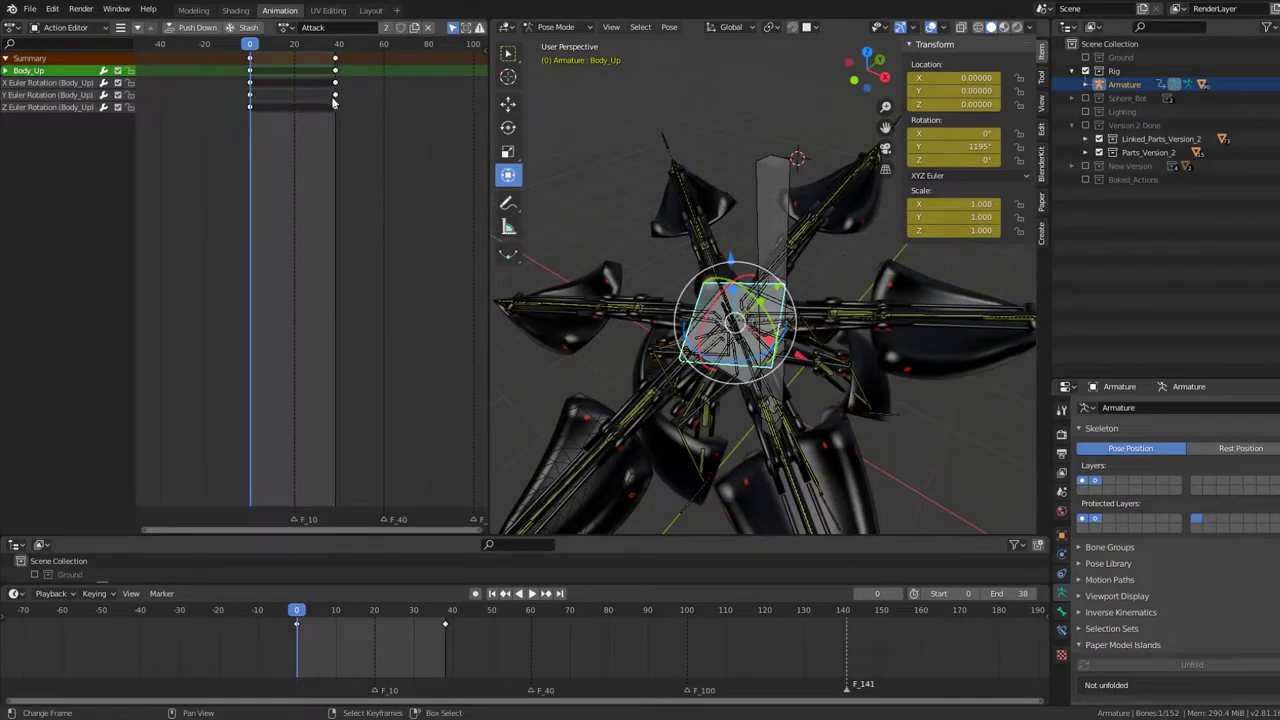
click(335, 102)
key(space)
click(246, 104)
key(space)
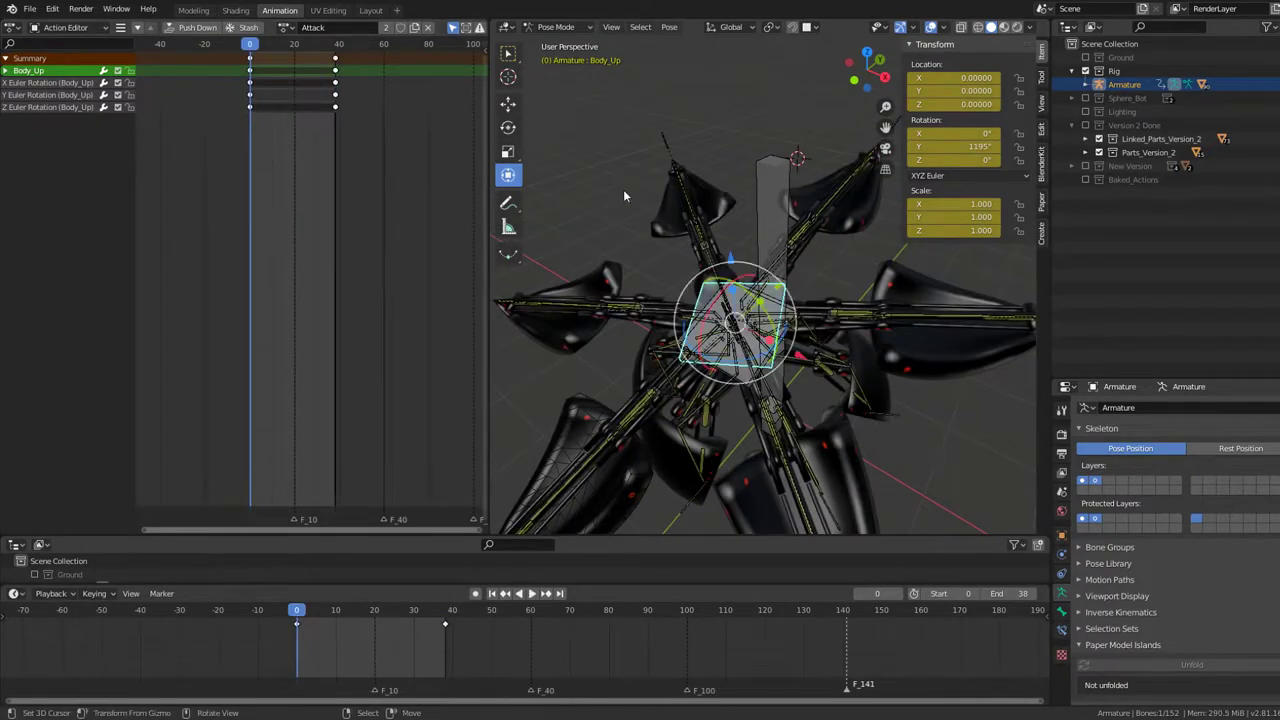
mouse_move(623, 196)
middle_down()
mouse_move(866, 262)
mouse_move(804, 208)
middle_up()
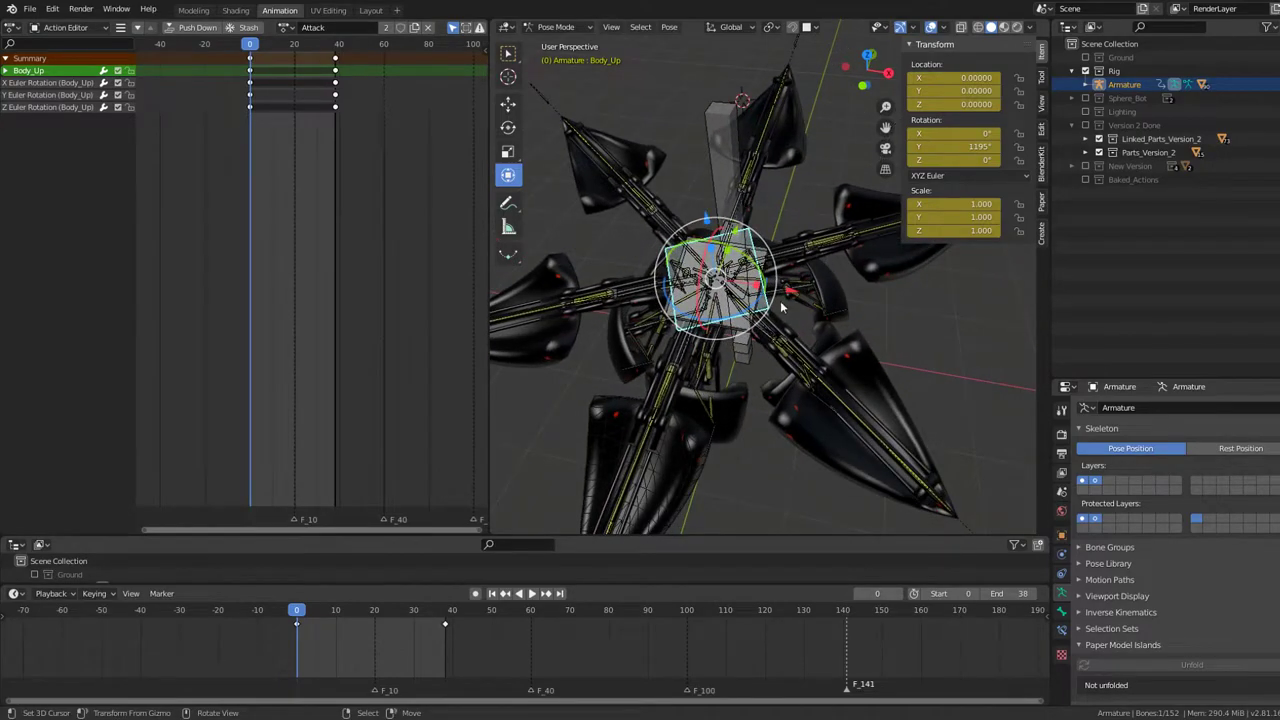
click(336, 80)
key(space)
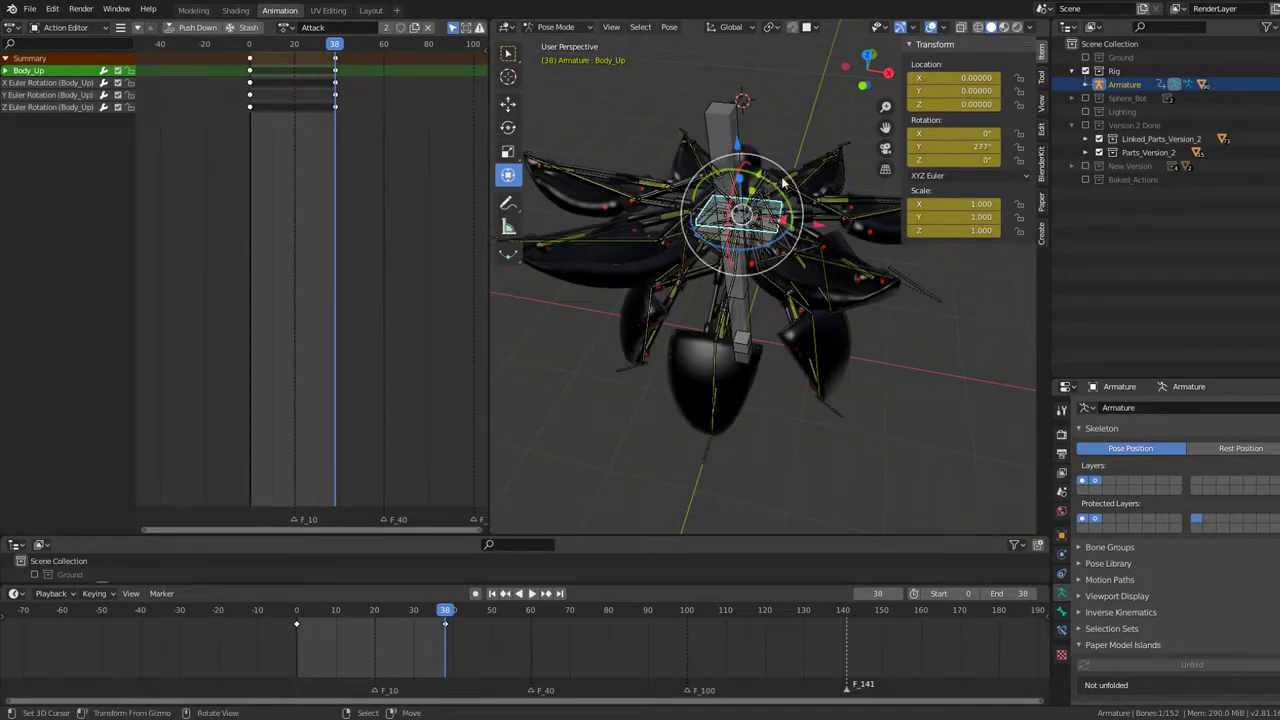
Step: From the top view, auto-key Body_Up spin rotations at frames 38 and 0, then play them back
key(KP_7)
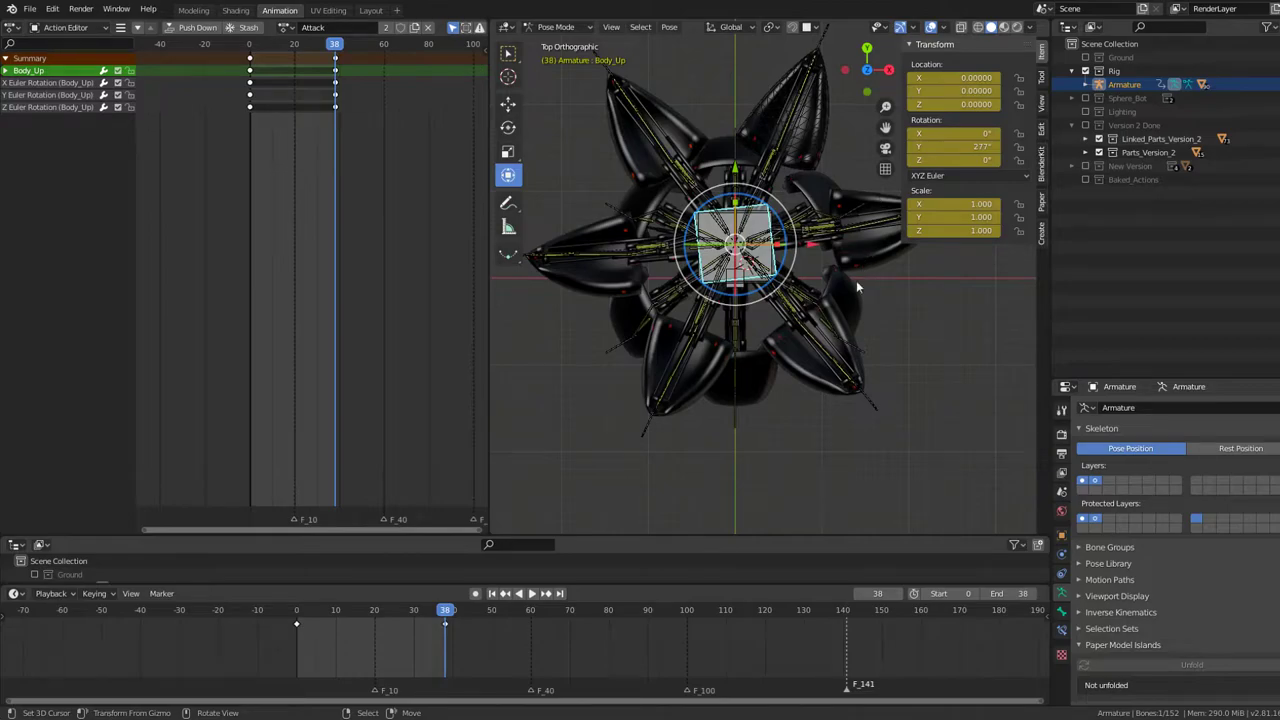
scroll(785, 170, up, 3)
drag(715, 225, 735, 245)
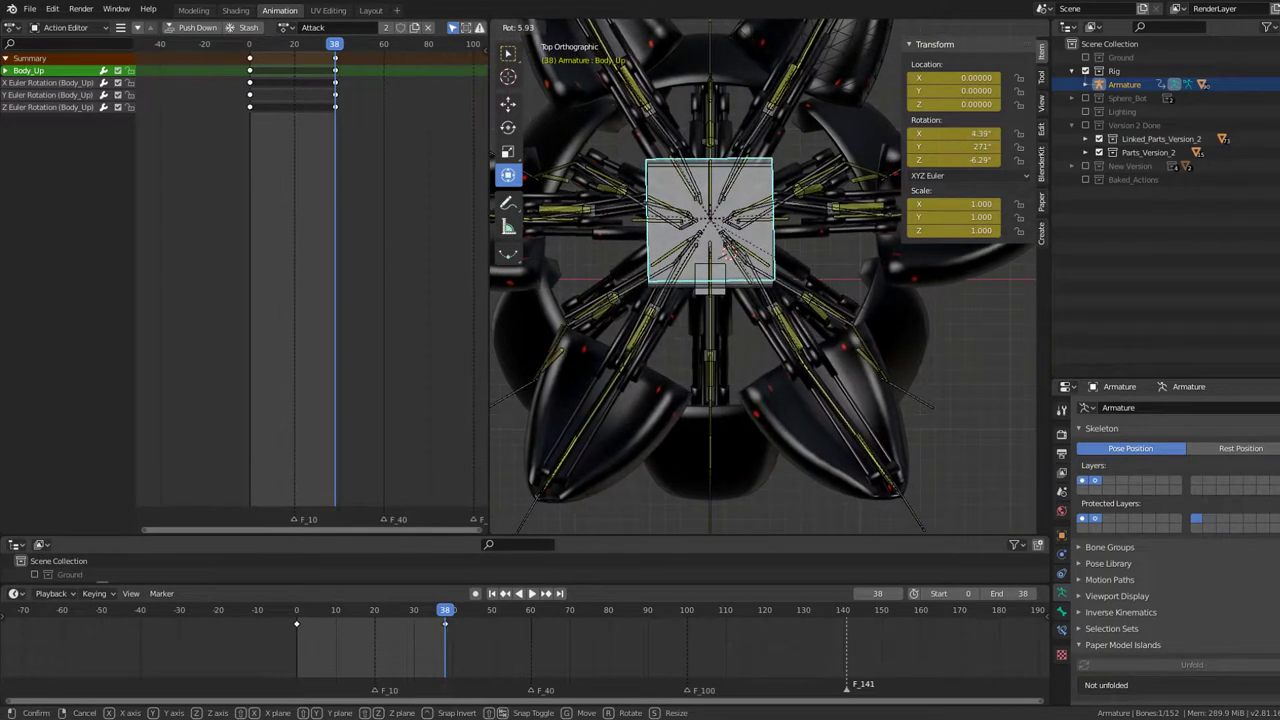
key(Escape)
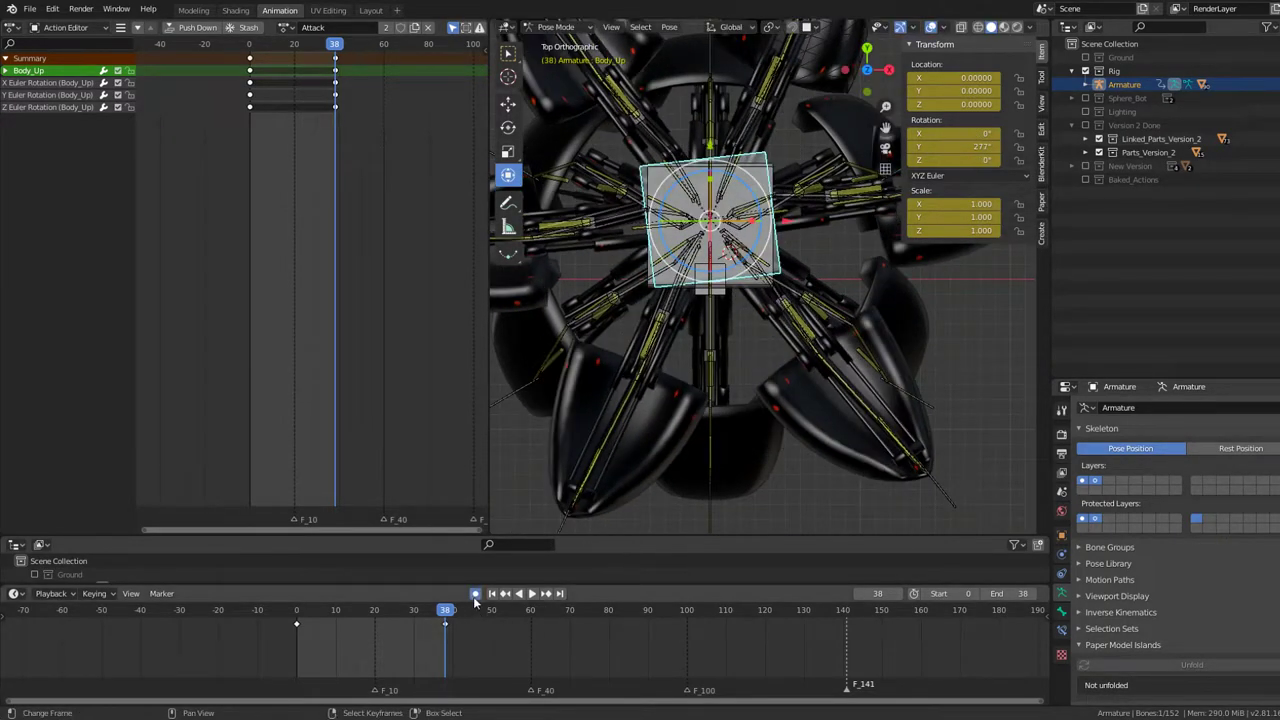
key(r)
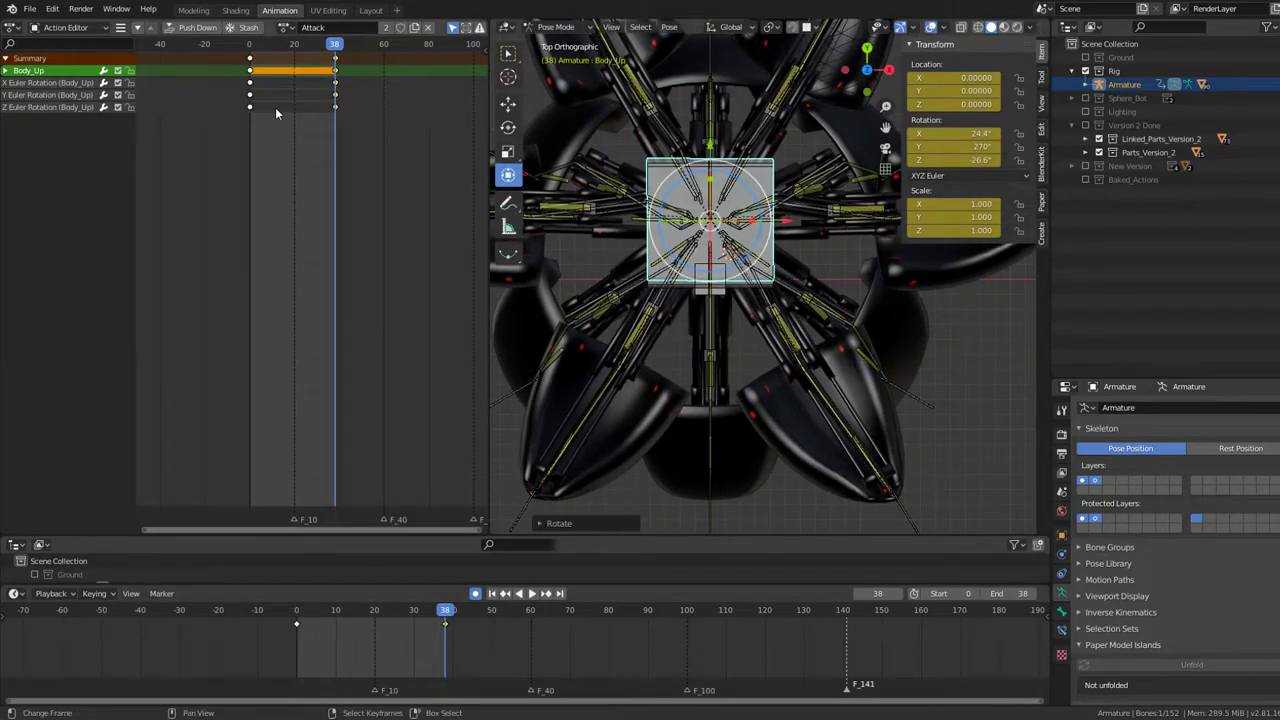
key(space)
key(r)
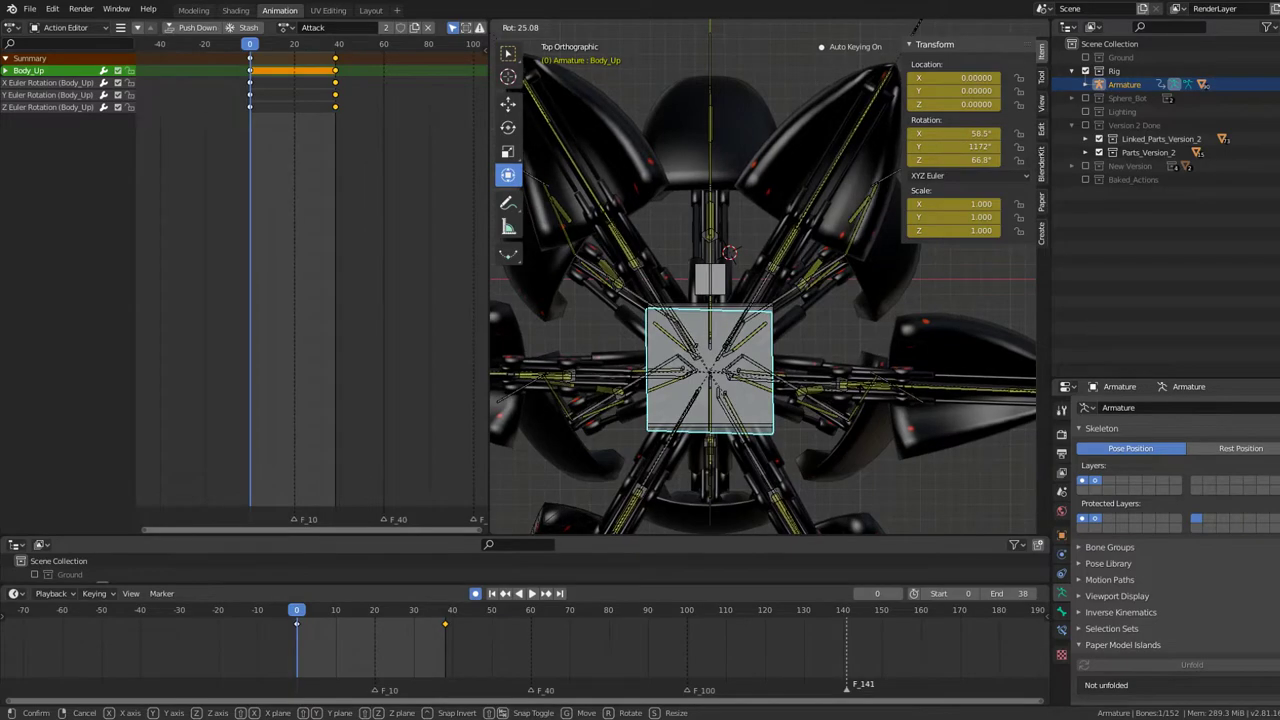
key(space)
middle_drag(858, 400, 793, 208)
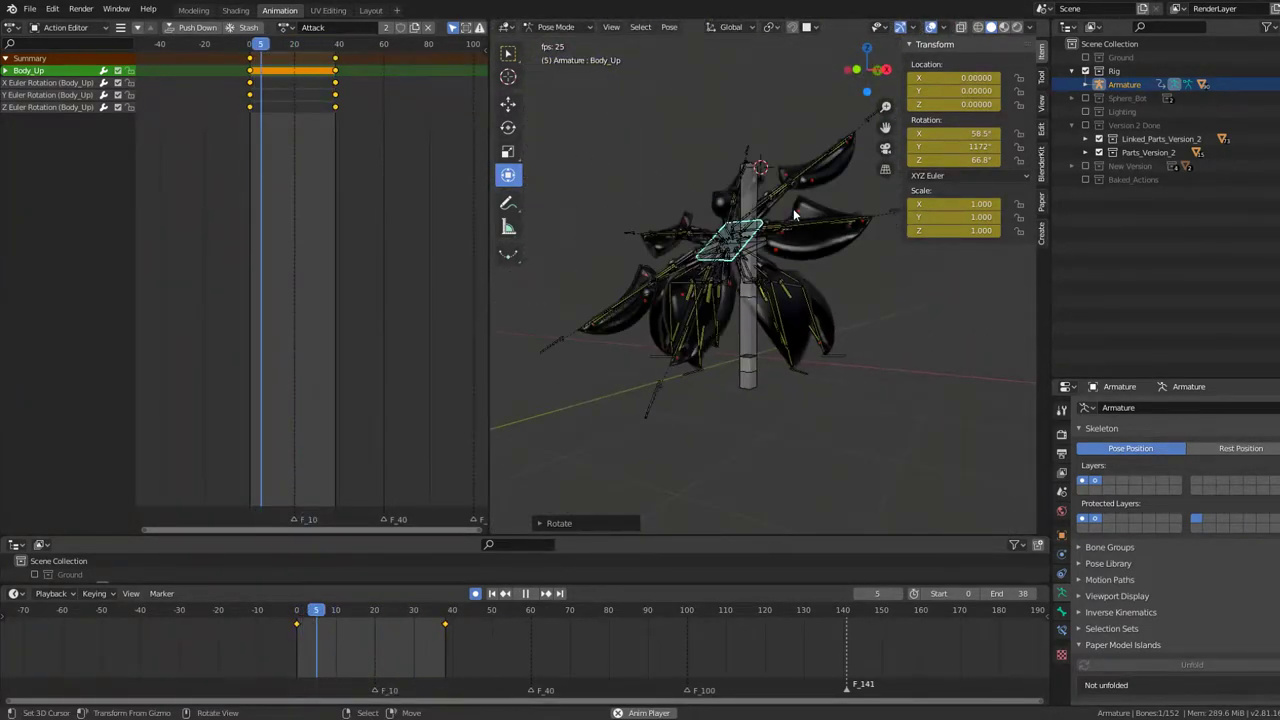
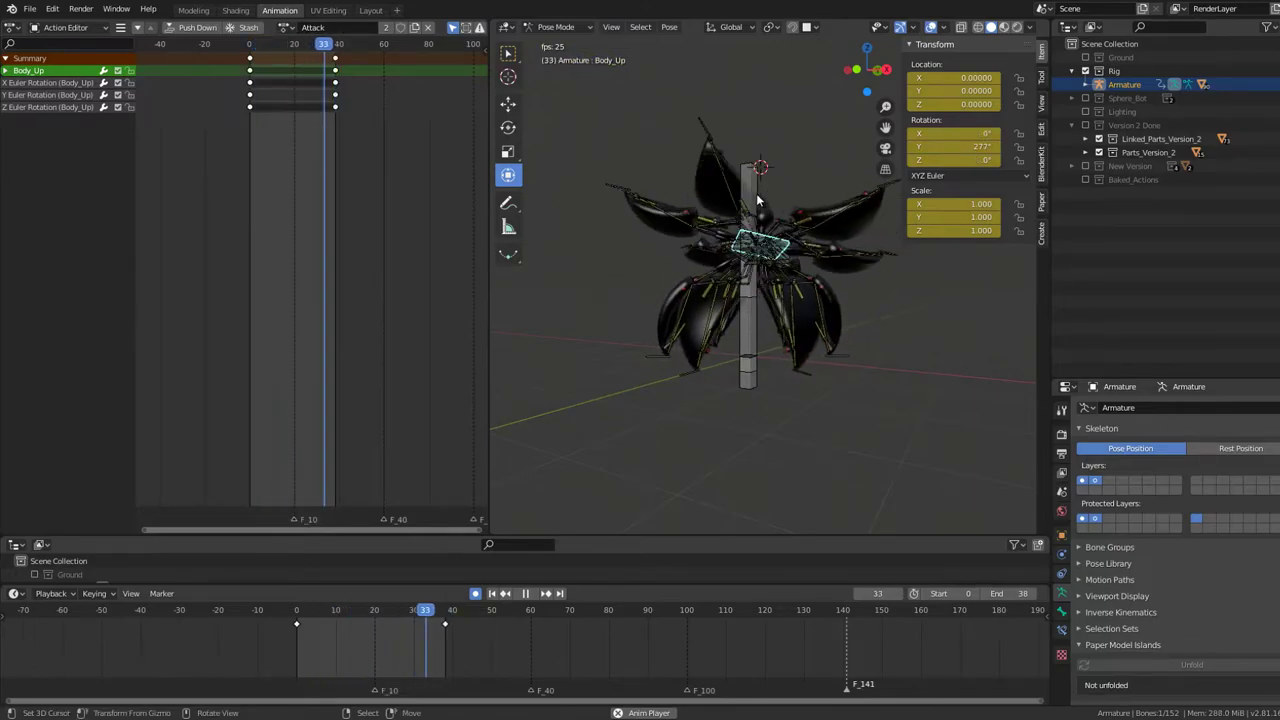
Step: Review the Attack spin from above and lower Body_Up's Y rotation from 277° to 269°
key(space)
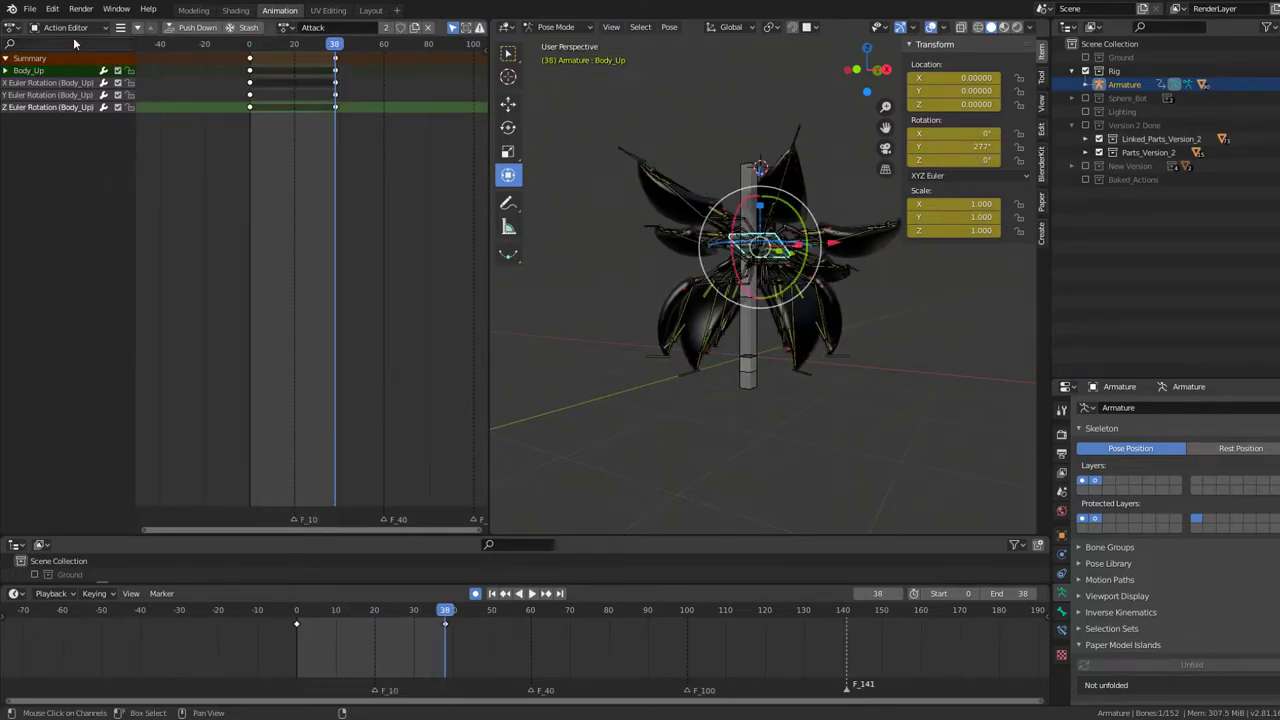
scroll(750, 300, up, 4)
middle_drag(750, 300, 745, 349)
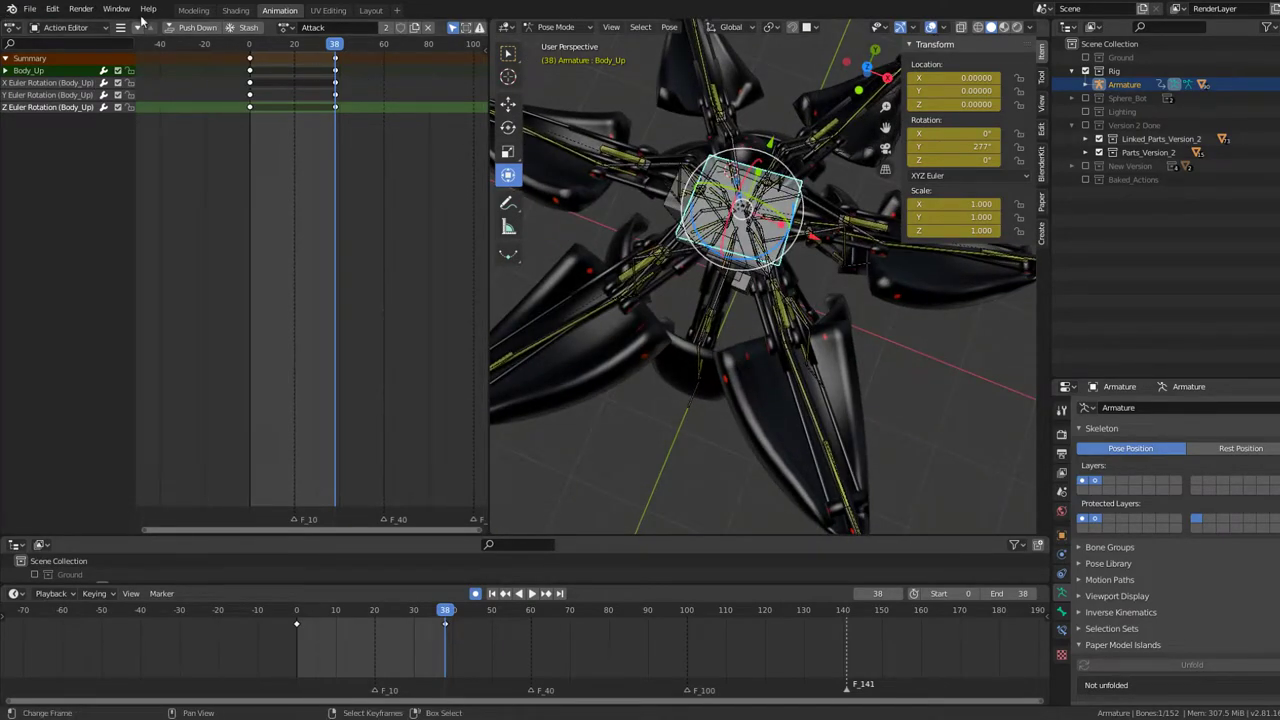
key(space)
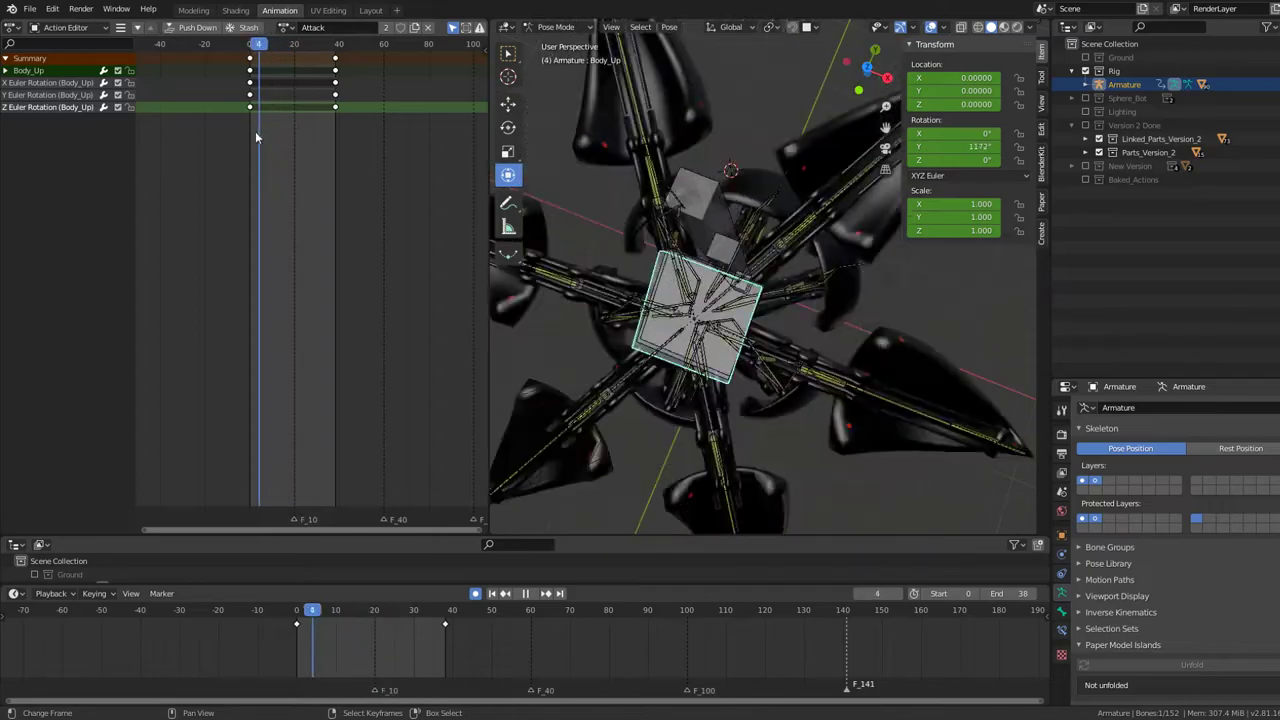
key(space)
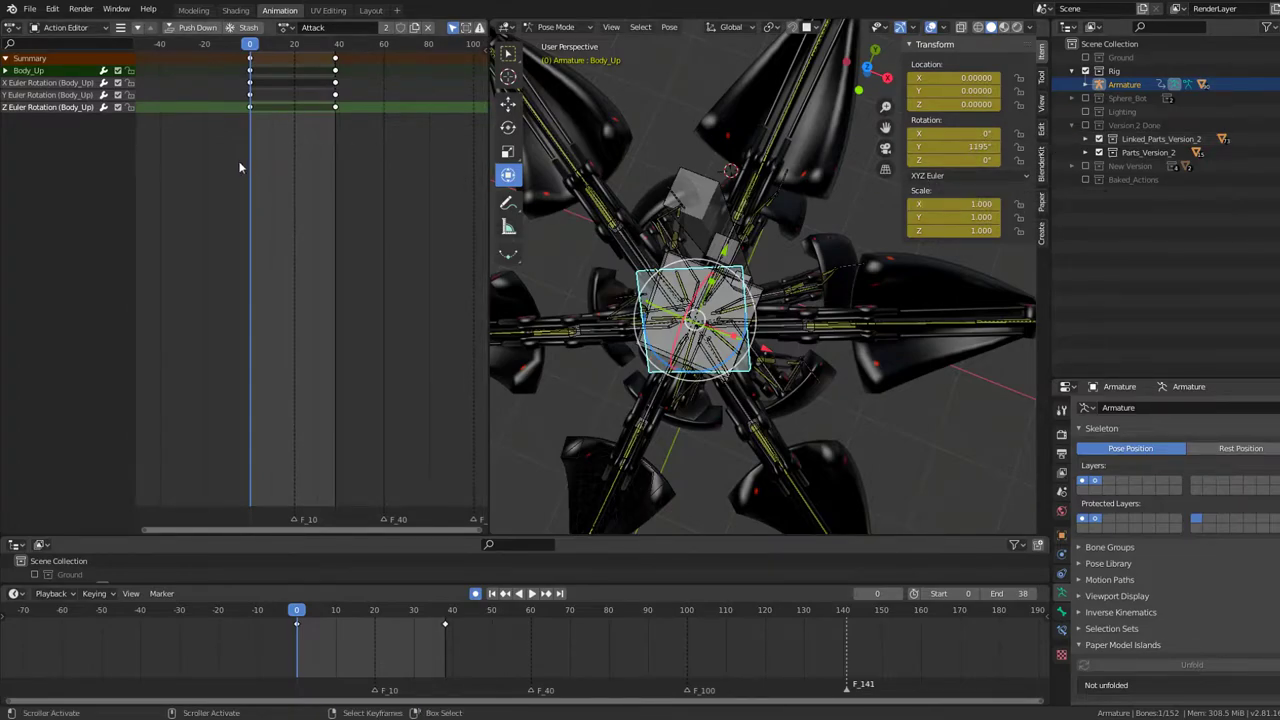
key(space)
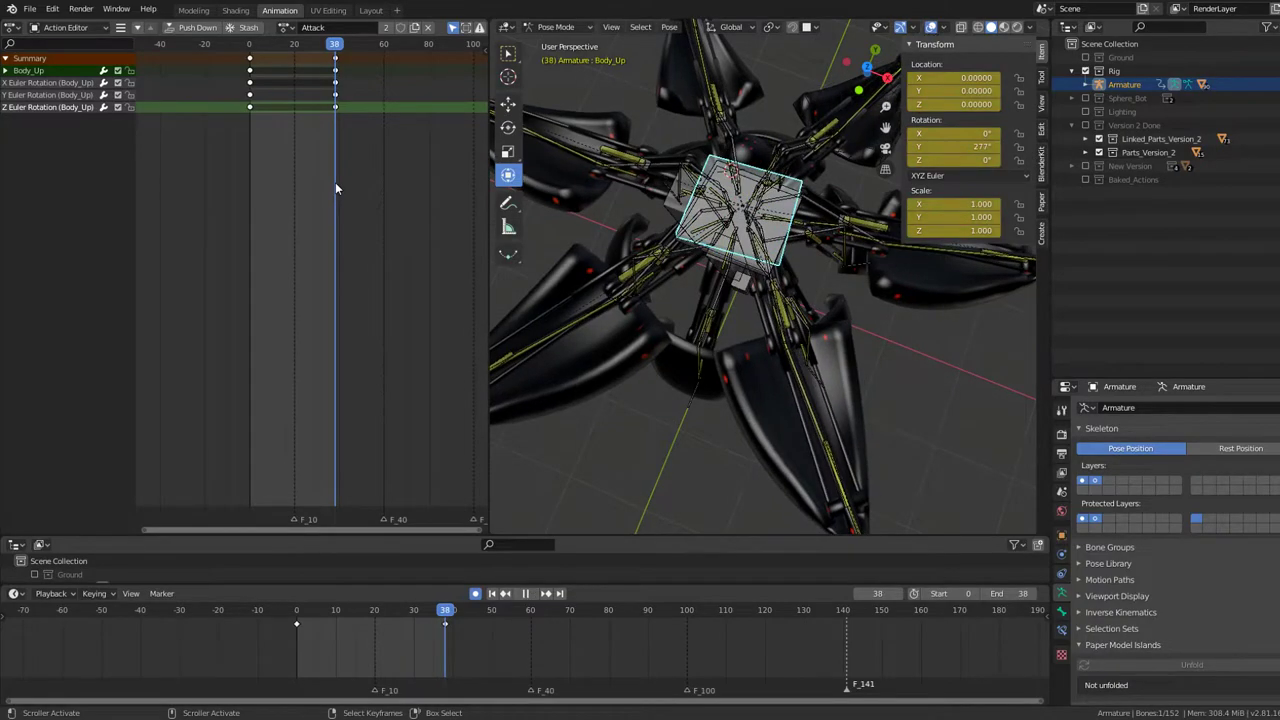
middle_drag(740, 260, 780, 235)
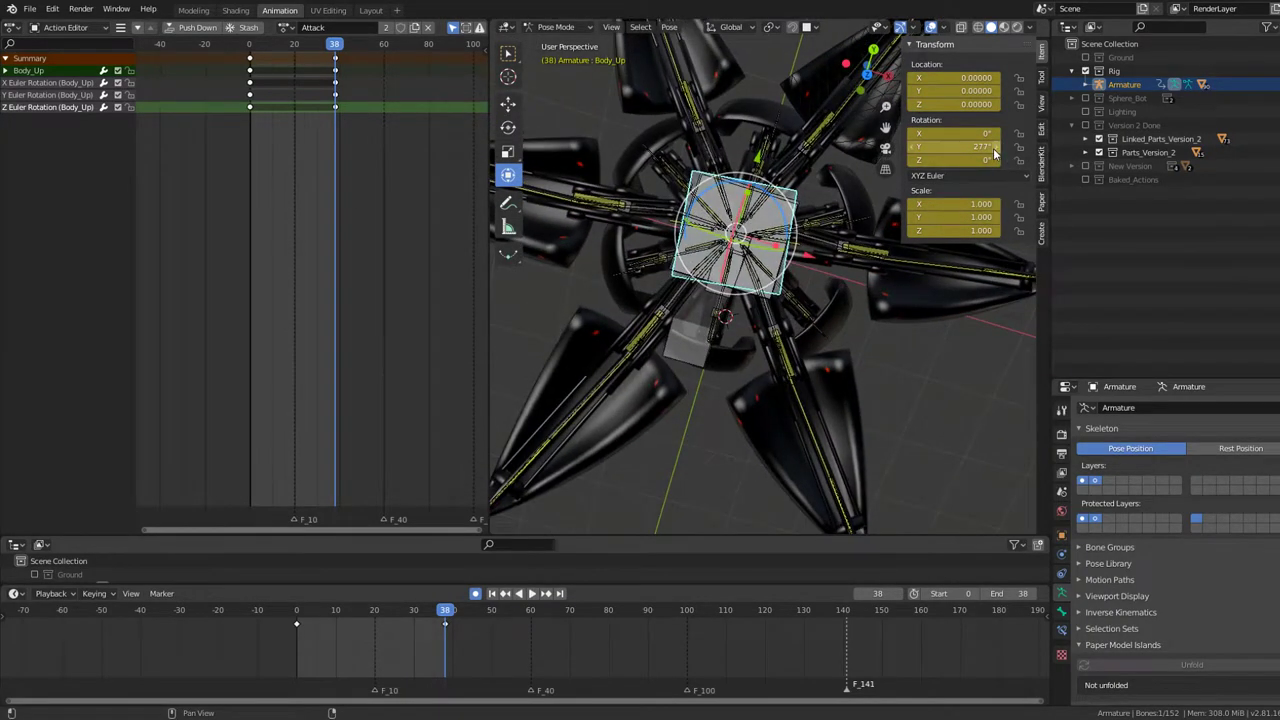
drag(965, 146, 955, 146)
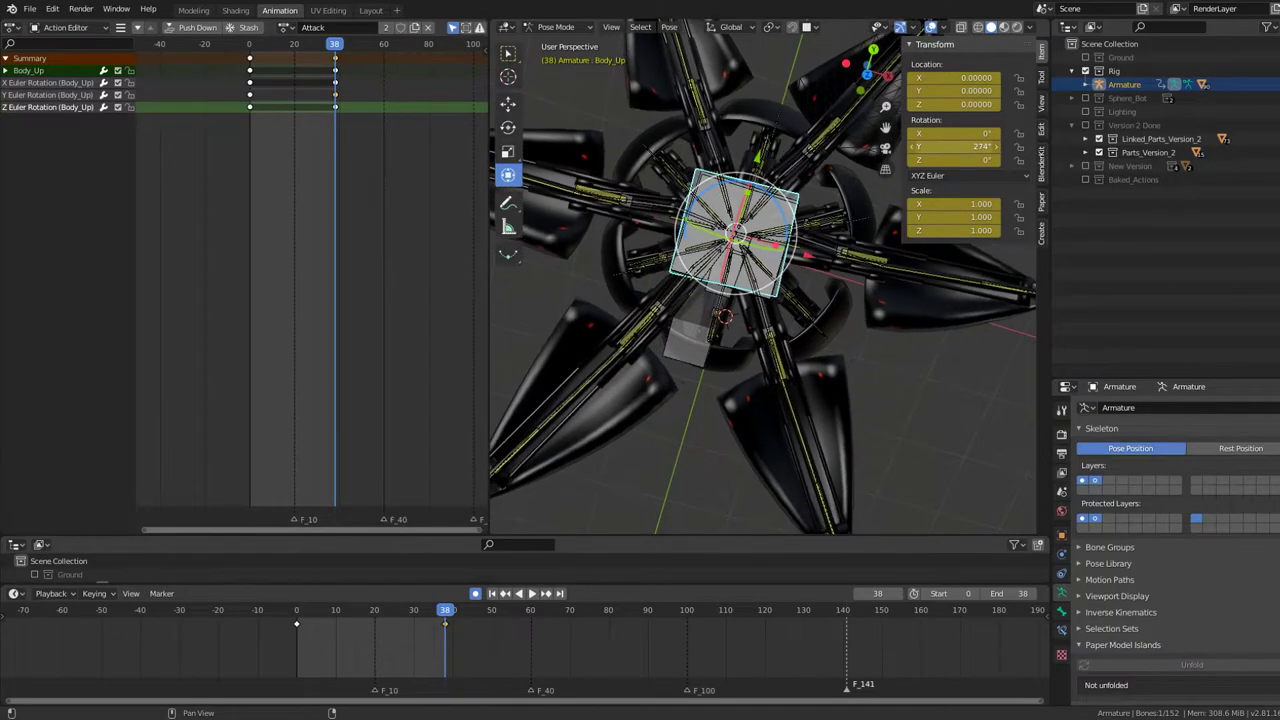
Step: Play the animation in reverse and retune Body_Up's other Y rotation key from 1195° to 1168°
scroll(740, 300, down, 5)
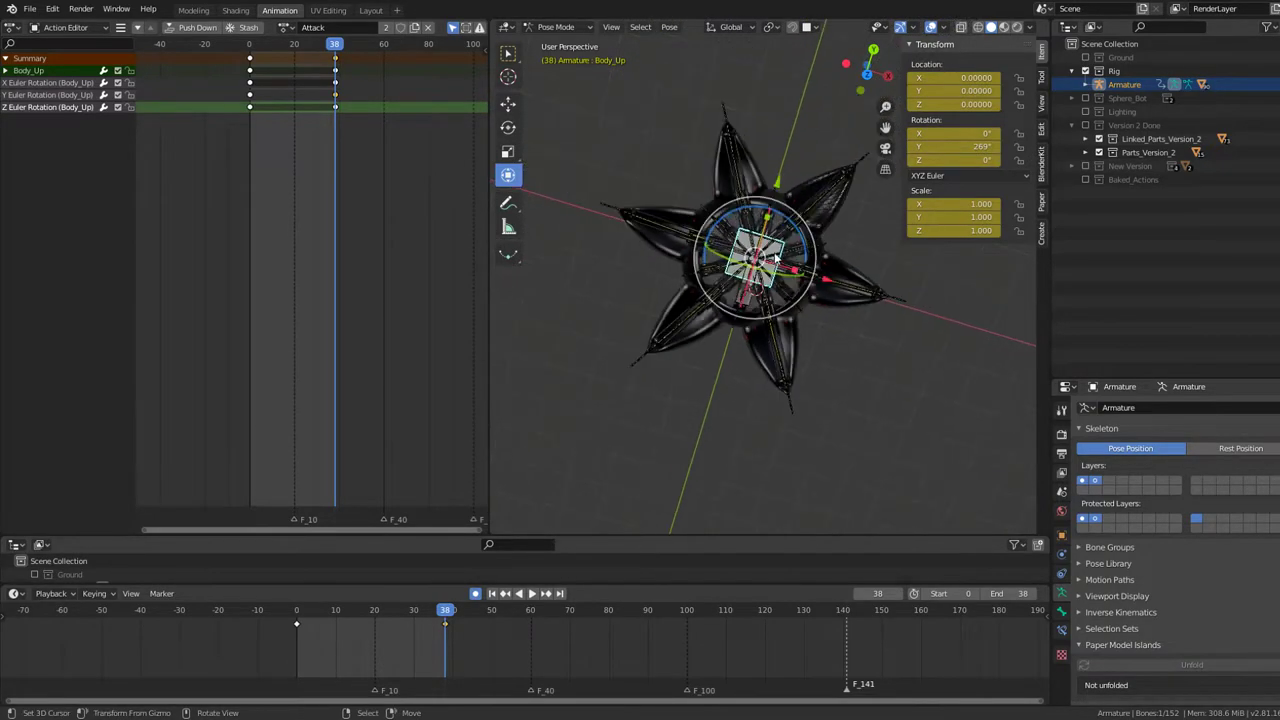
key(shift+ctrl+space)
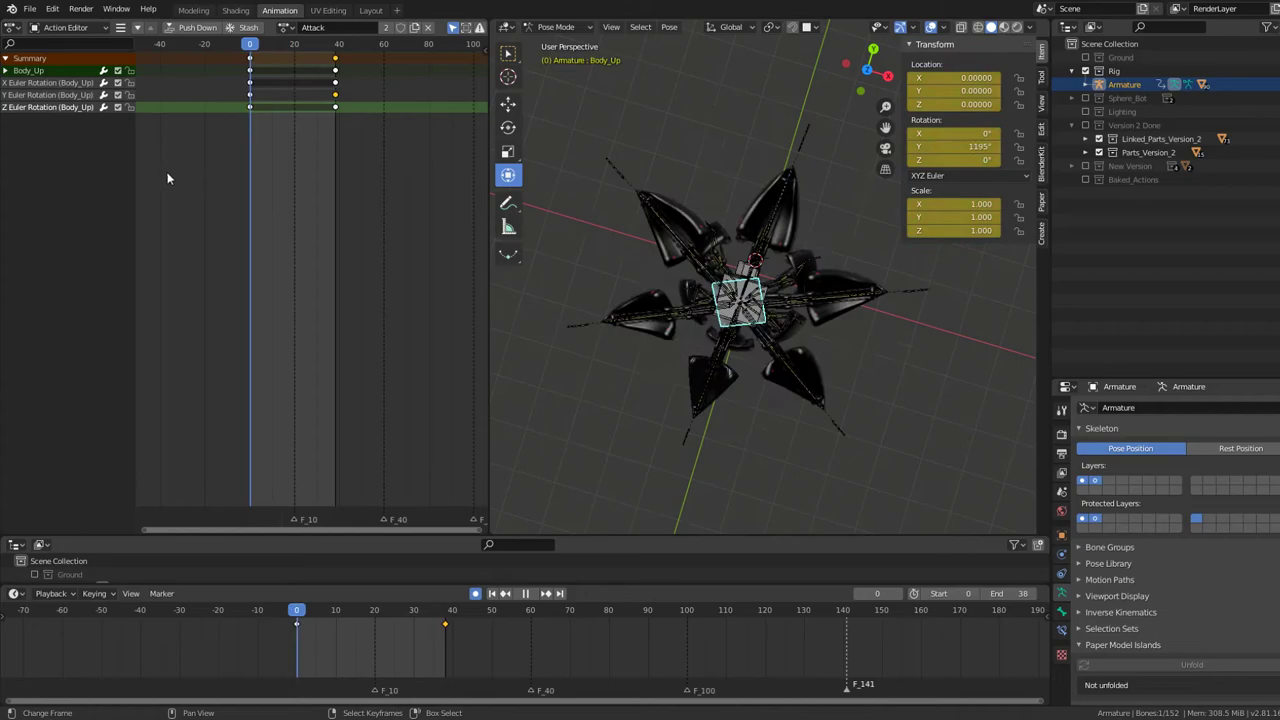
scroll(740, 300, up, 3)
mouse_move(790, 280)
middle_down()
mouse_move(826, 252)
mouse_move(760, 362)
middle_up()
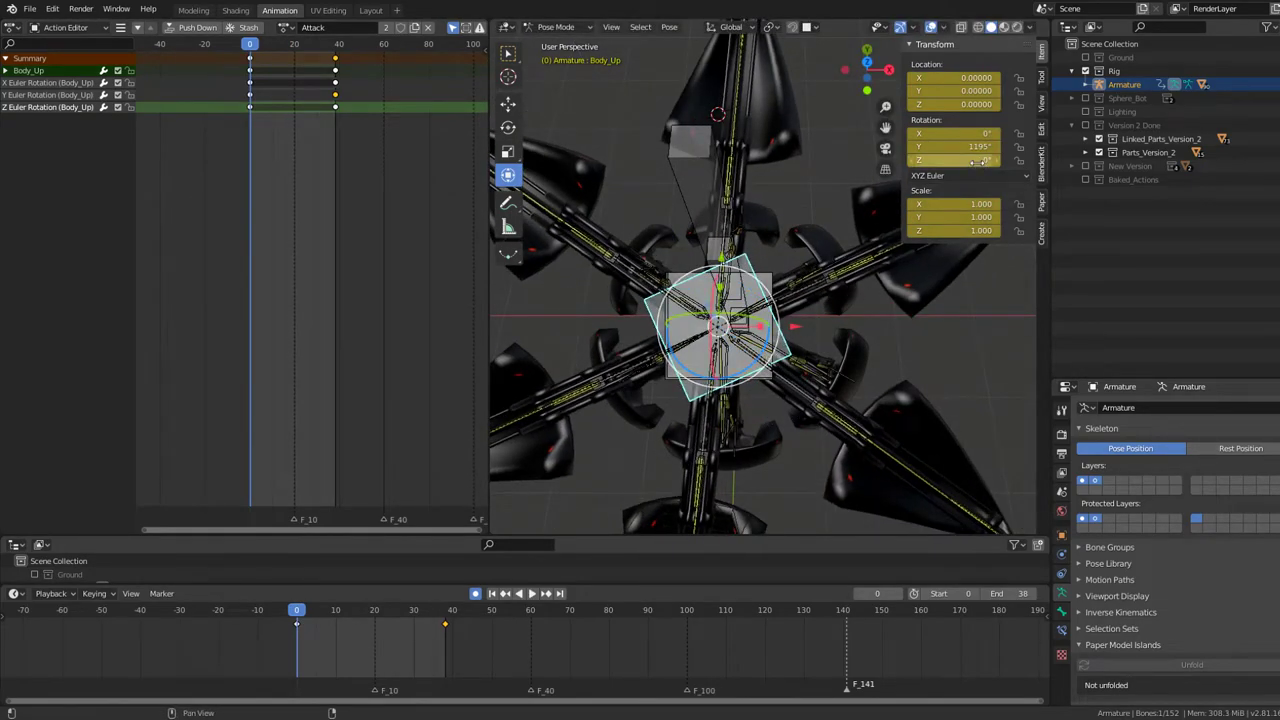
drag(975, 146, 957, 146)
mouse_move(760, 300)
middle_down()
mouse_move(743, 229)
mouse_move(788, 207)
middle_up()
Step: Check the new spin in playback from another angle, then make the Body bone active
key(space)
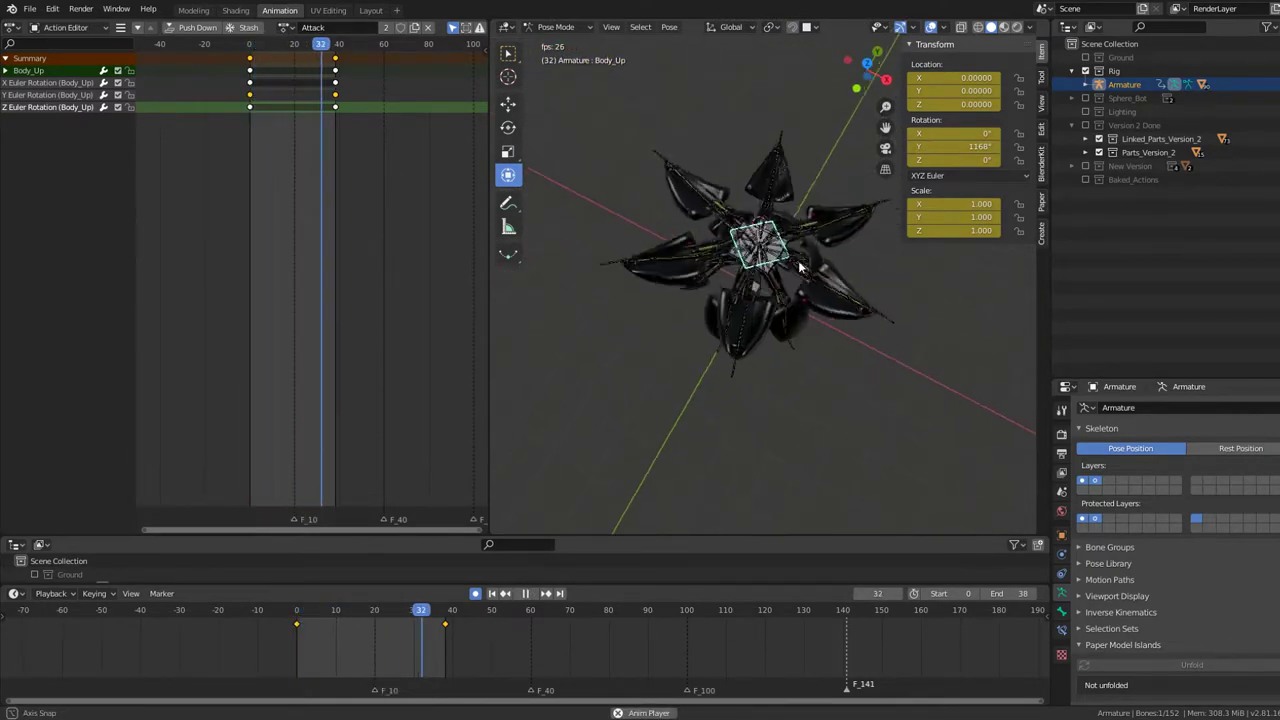
mouse_move(800, 265)
middle_down()
mouse_move(768, 272)
mouse_move(741, 142)
mouse_move(810, 188)
mouse_move(812, 235)
middle_up()
key(space)
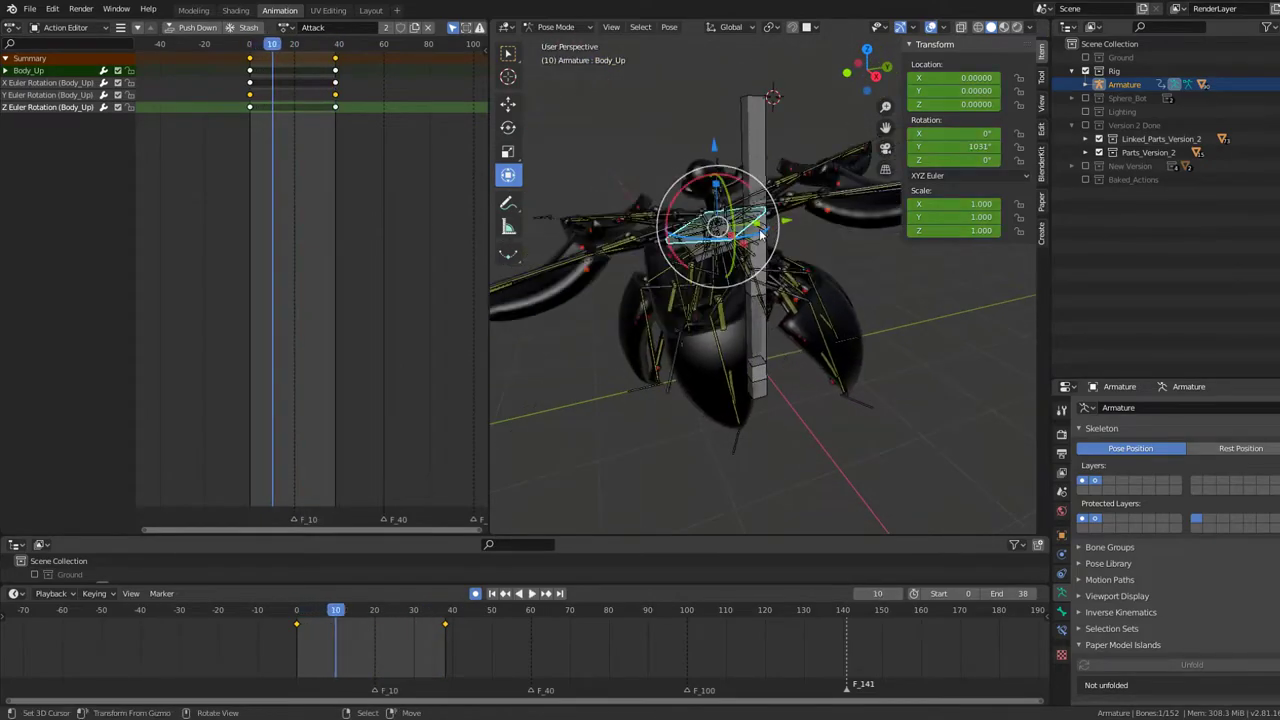
click(758, 232)
Step: Try moving the frame-38 key column earlier, cancel the move, and scrub back to frame 12
key(space)
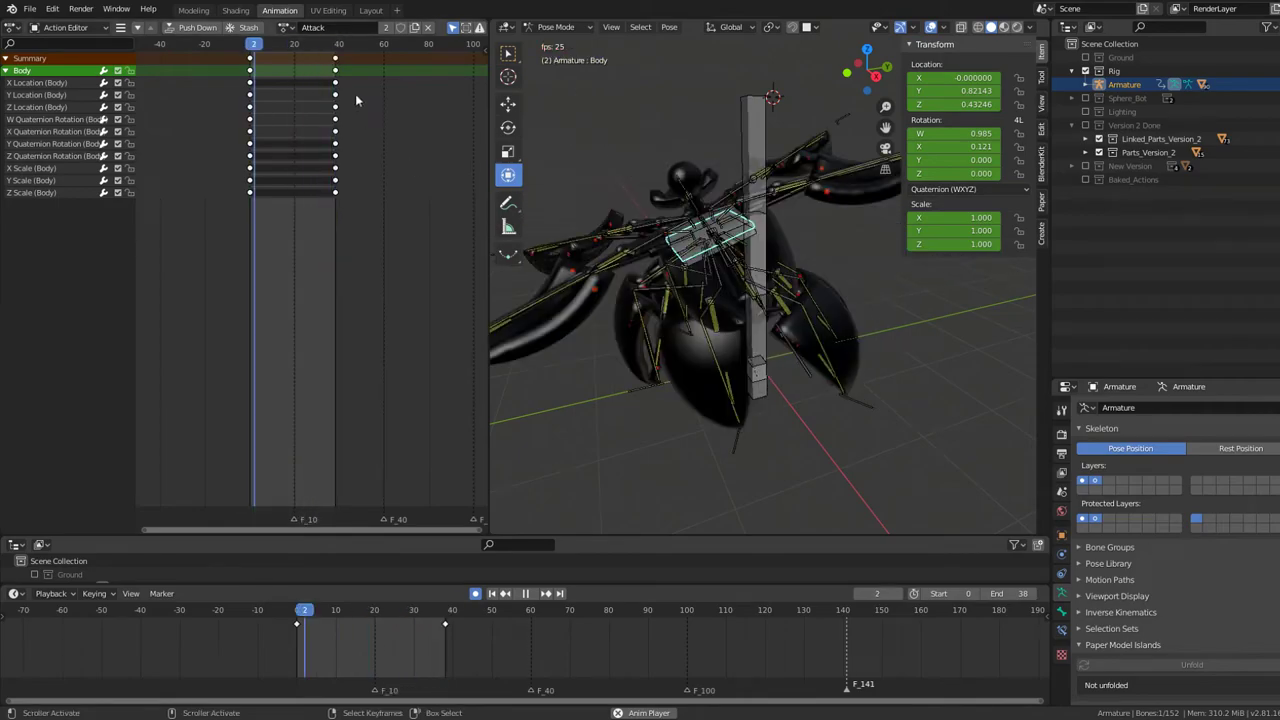
click(335, 70)
key(g)
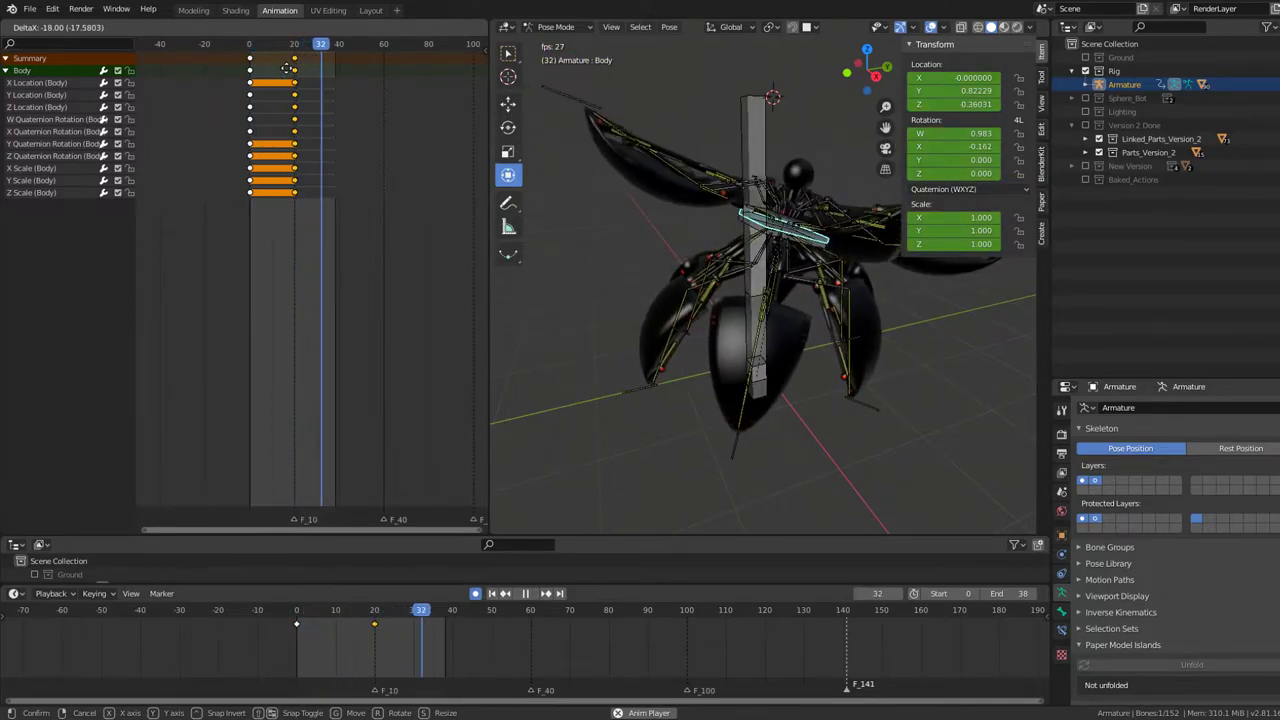
right_click(287, 68)
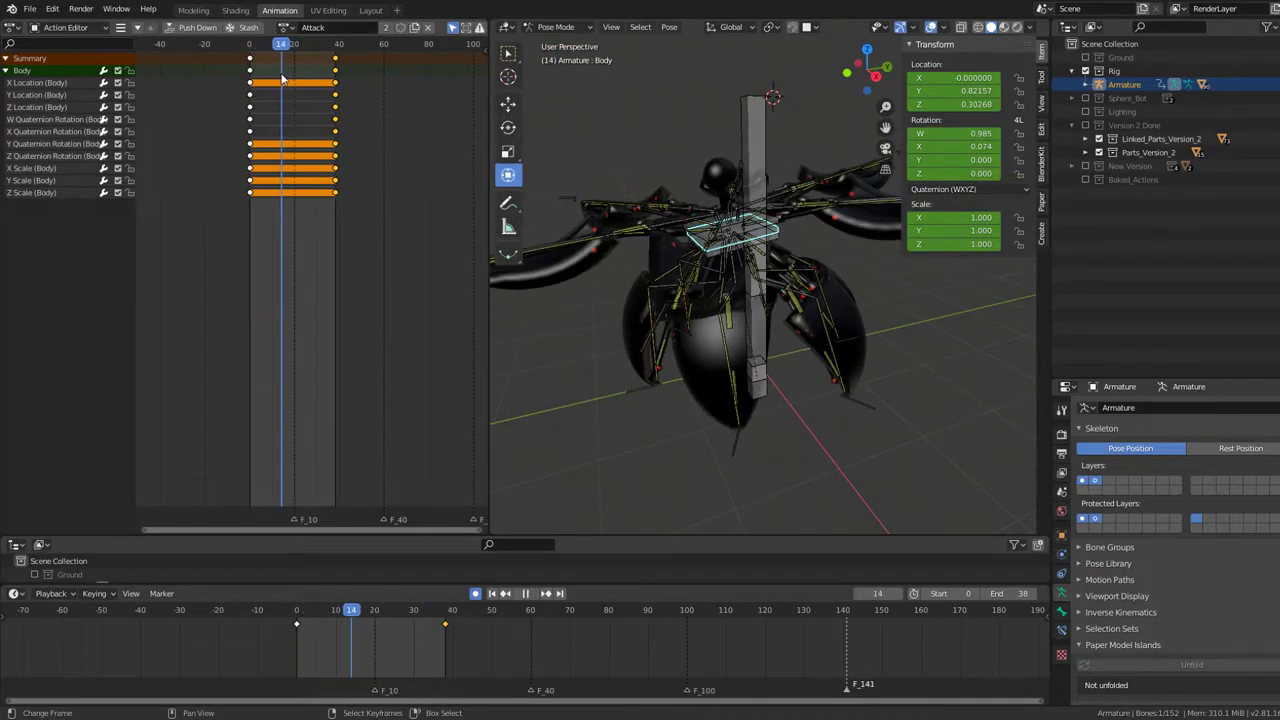
drag(282, 79, 277, 80)
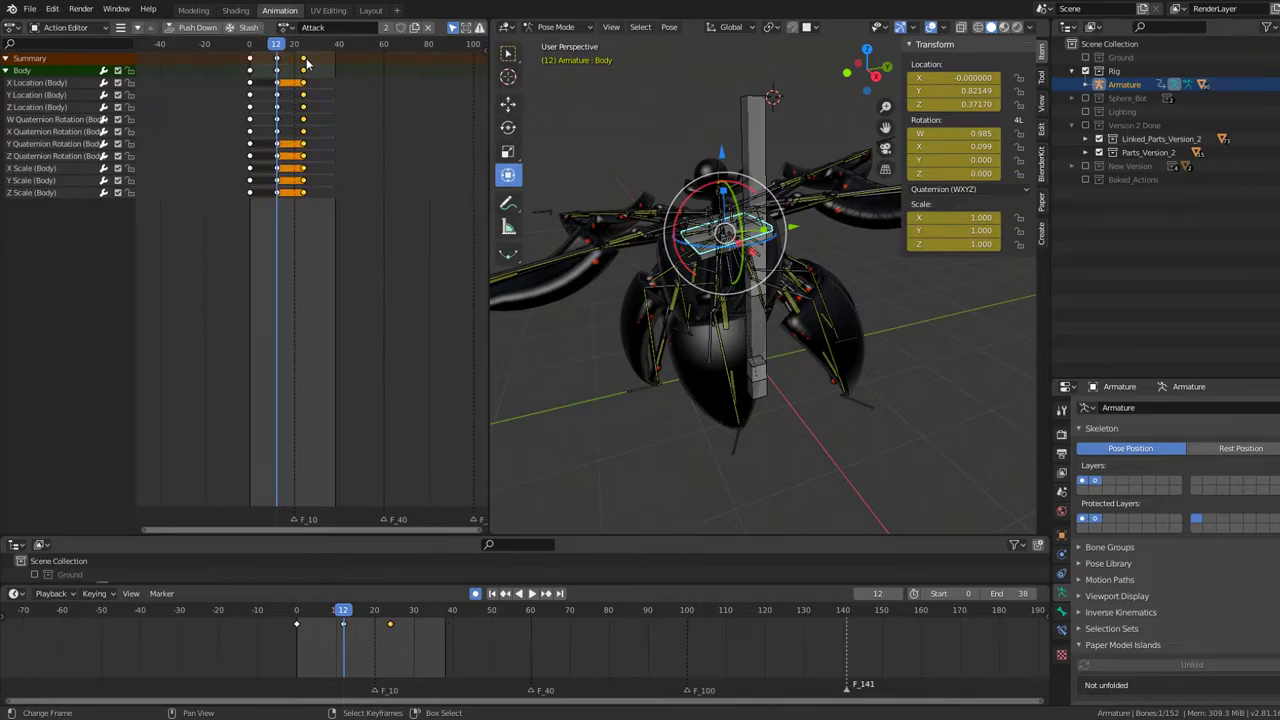
Step: Watch the Attack playback from several angles and shift the middle key column 6 frames later
key(space)
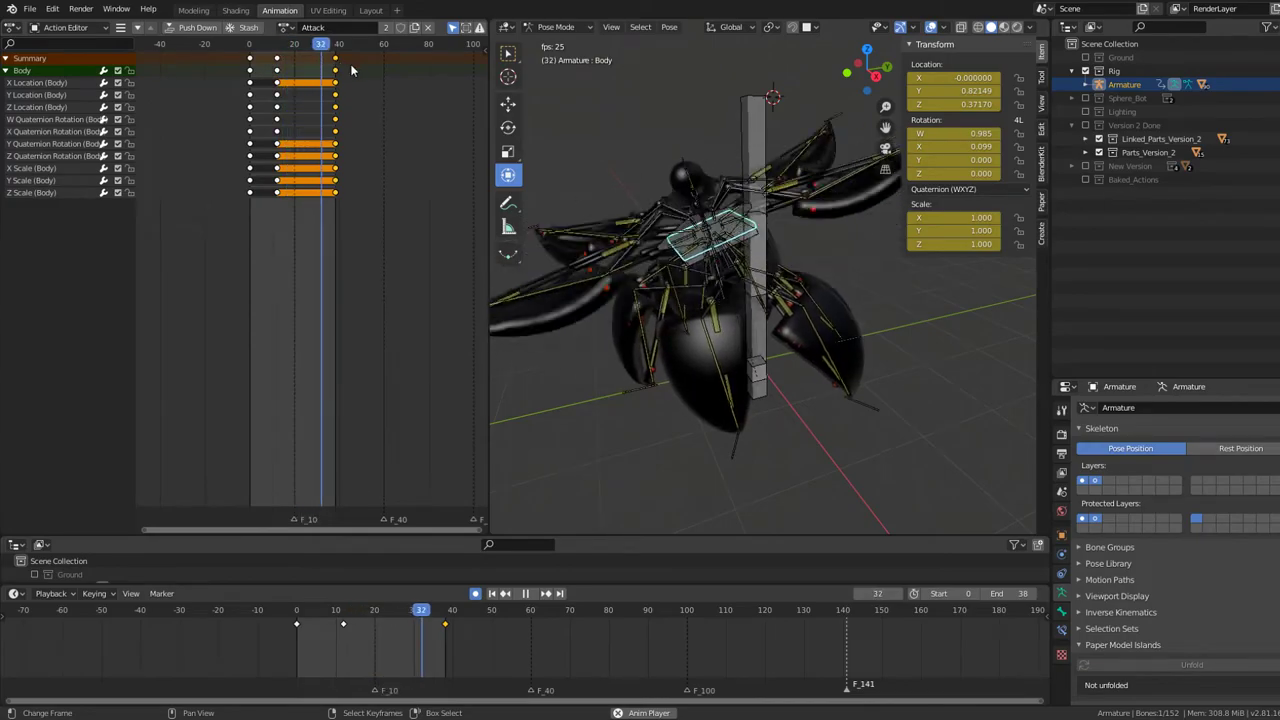
middle_drag(790, 130, 813, 207)
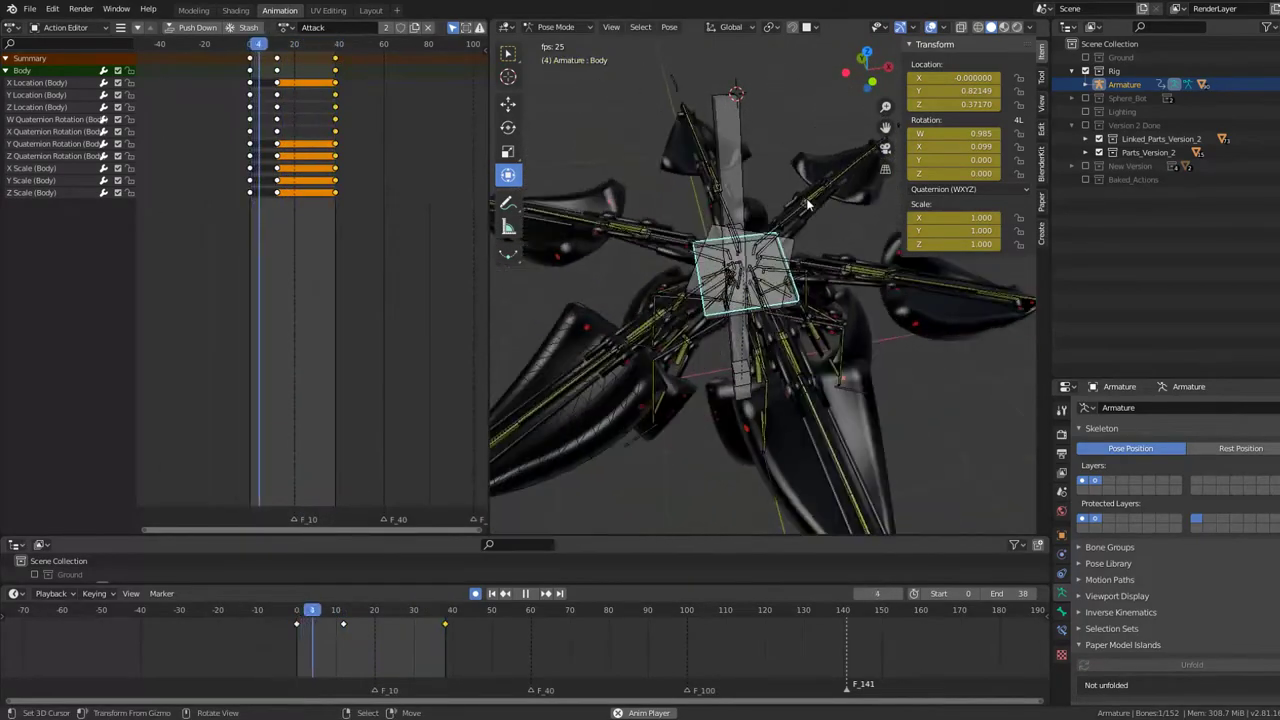
middle_drag(806, 198, 728, 255)
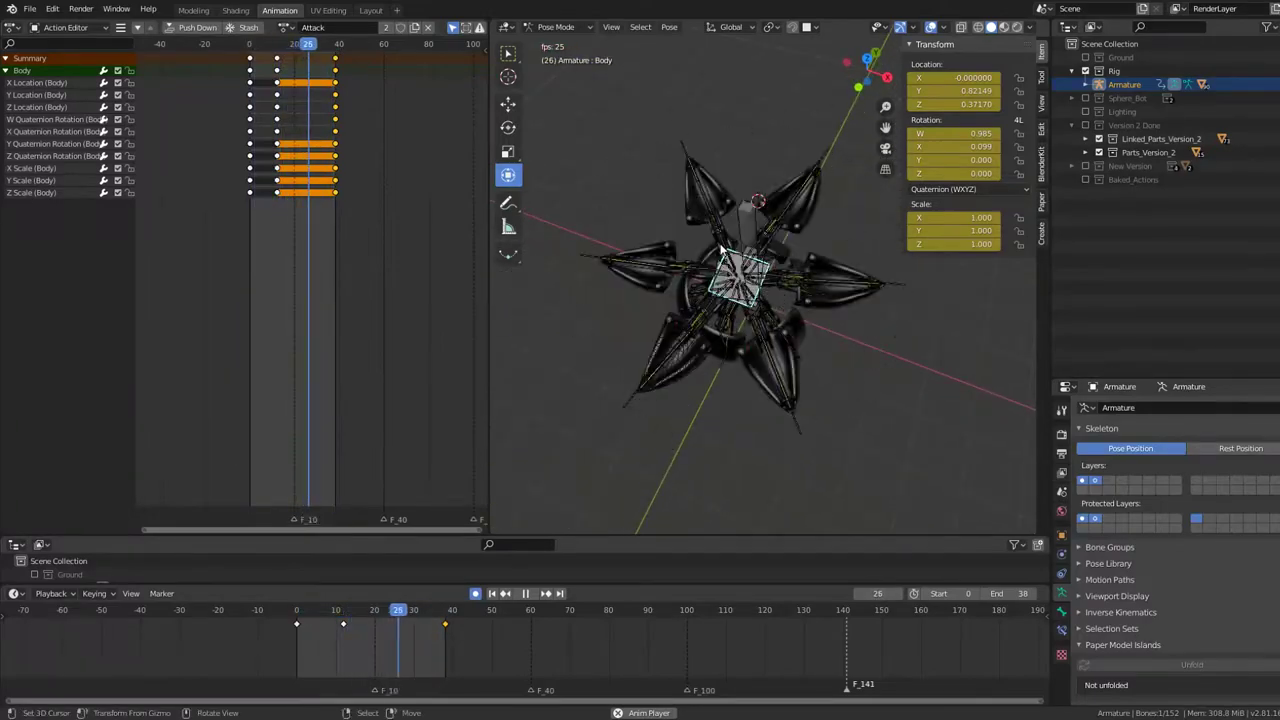
middle_drag(728, 255, 707, 190)
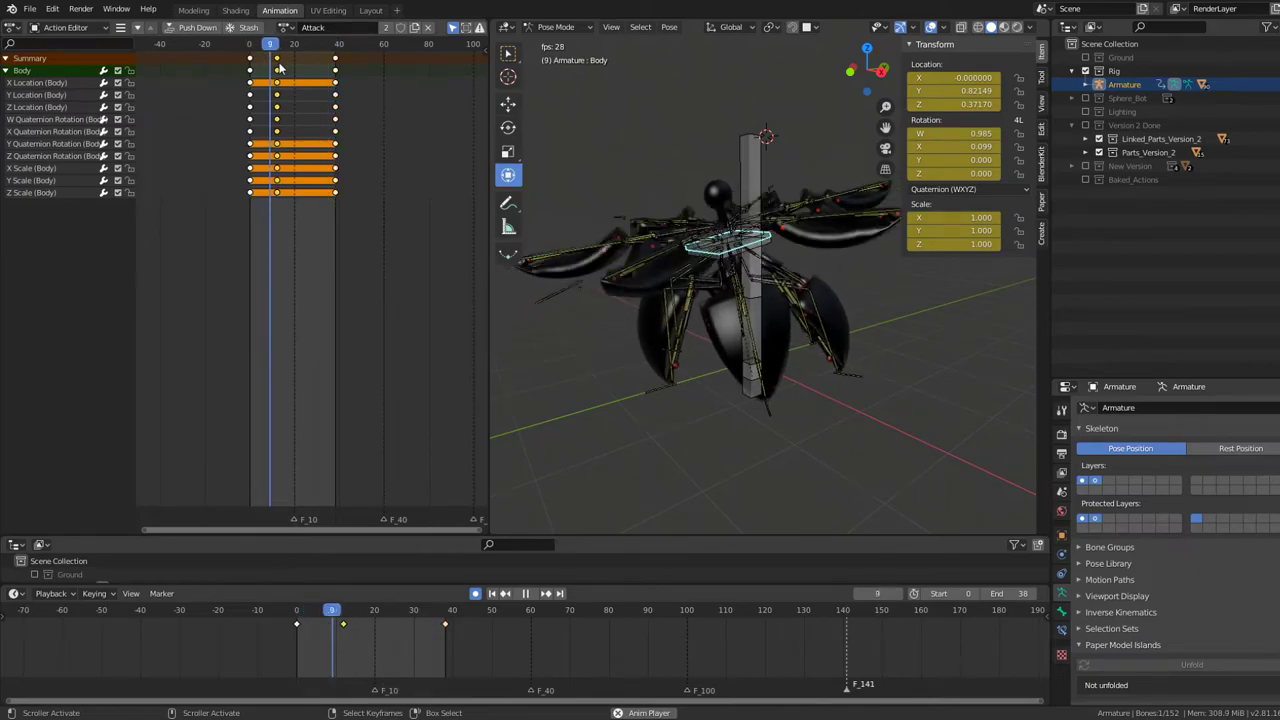
mouse_move(281, 60)
mouse_down()
mouse_move(306, 74)
mouse_move(291, 70)
mouse_up()
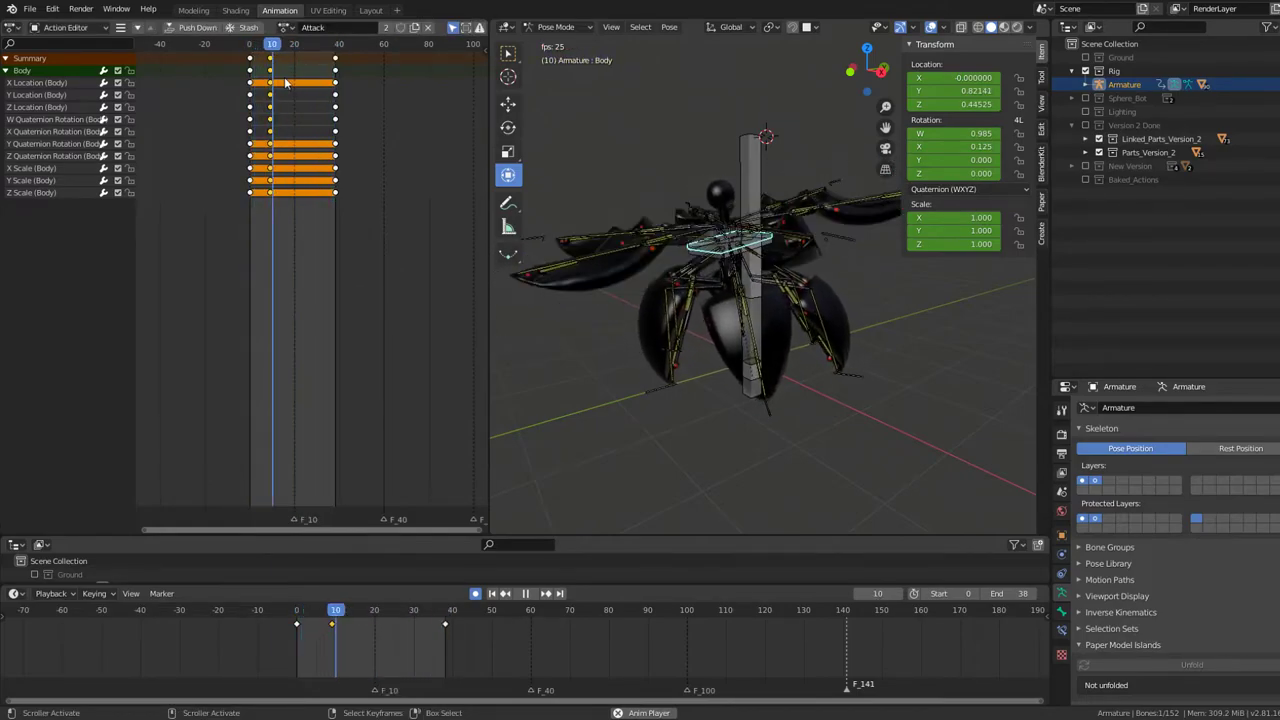
Step: Move the selected middle Body keys, then push them further toward the start
key(g)
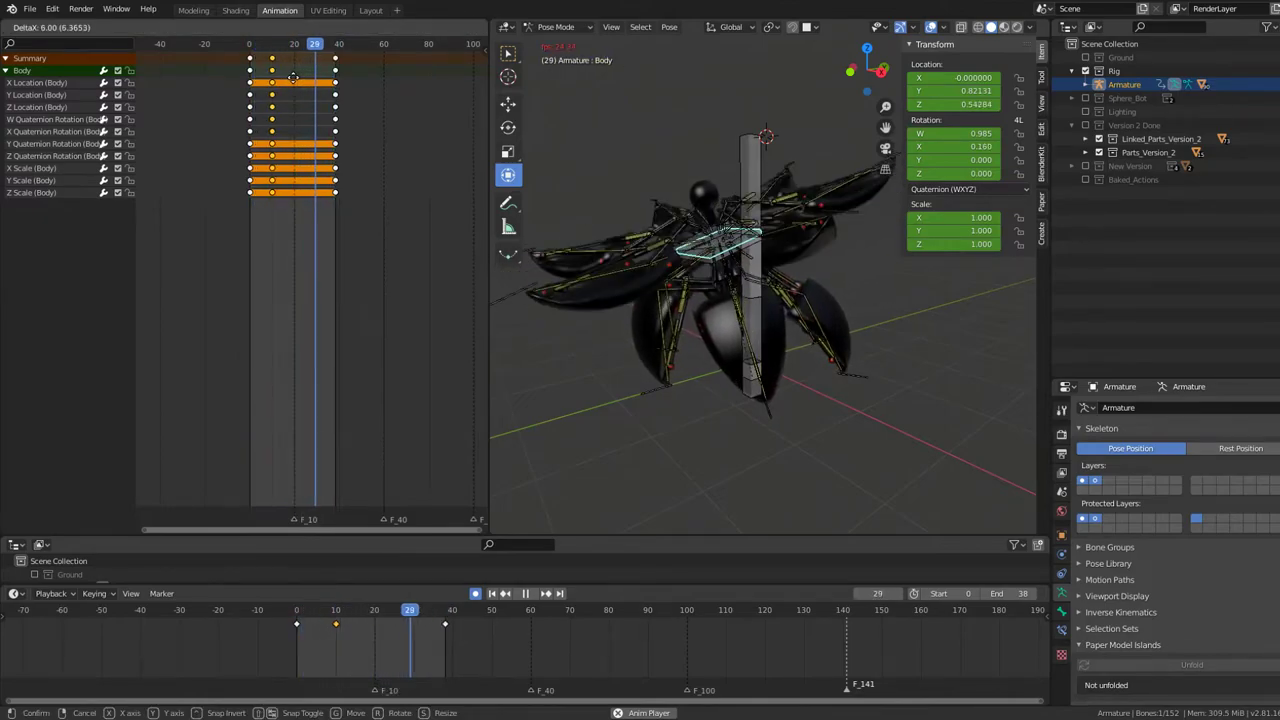
click(322, 84)
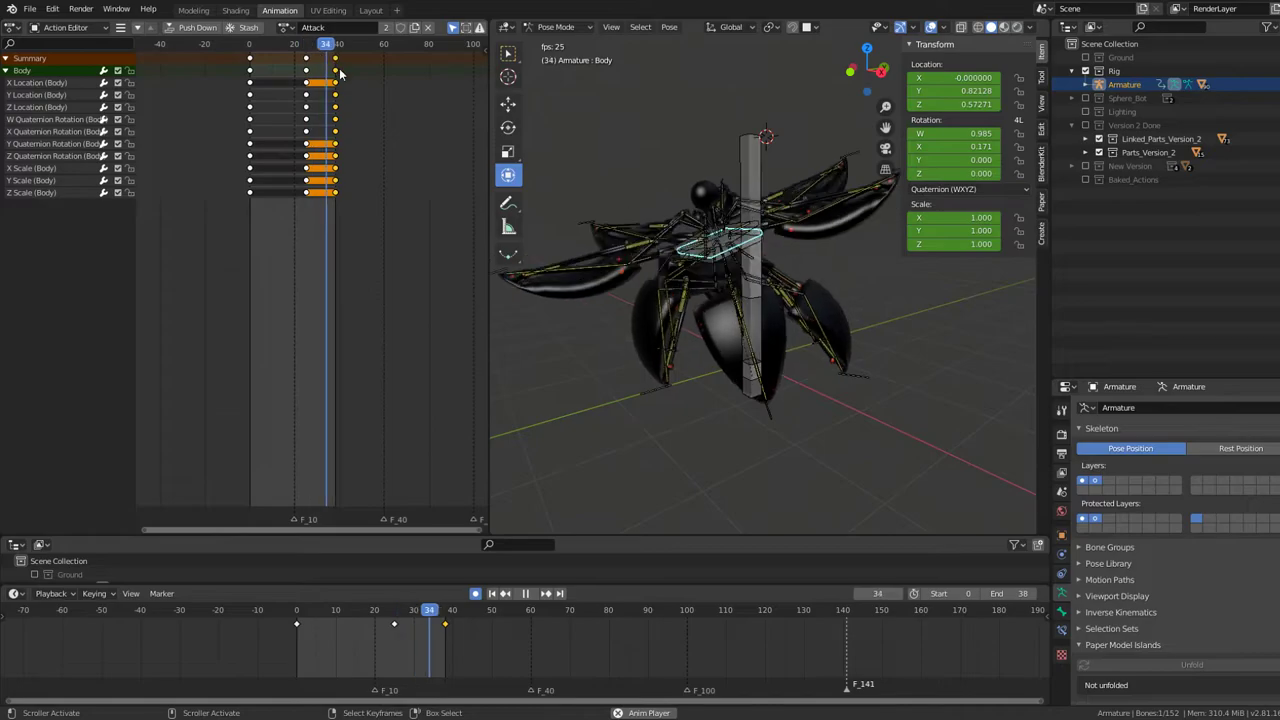
drag(258, 73, 238, 78)
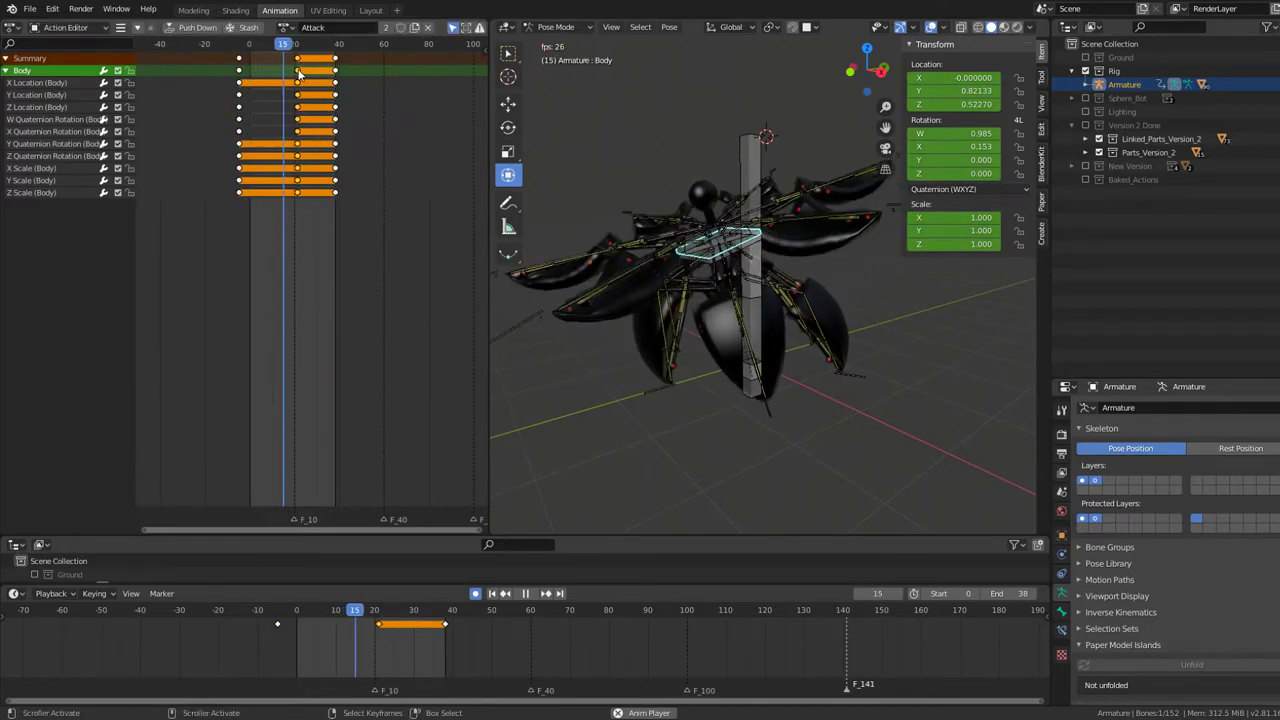
Step: Place the Body key columns at frame 0, about 38 and about 16, then watch the attack
mouse_move(238, 62)
mouse_down()
mouse_move(336, 63)
mouse_move(326, 59)
mouse_up()
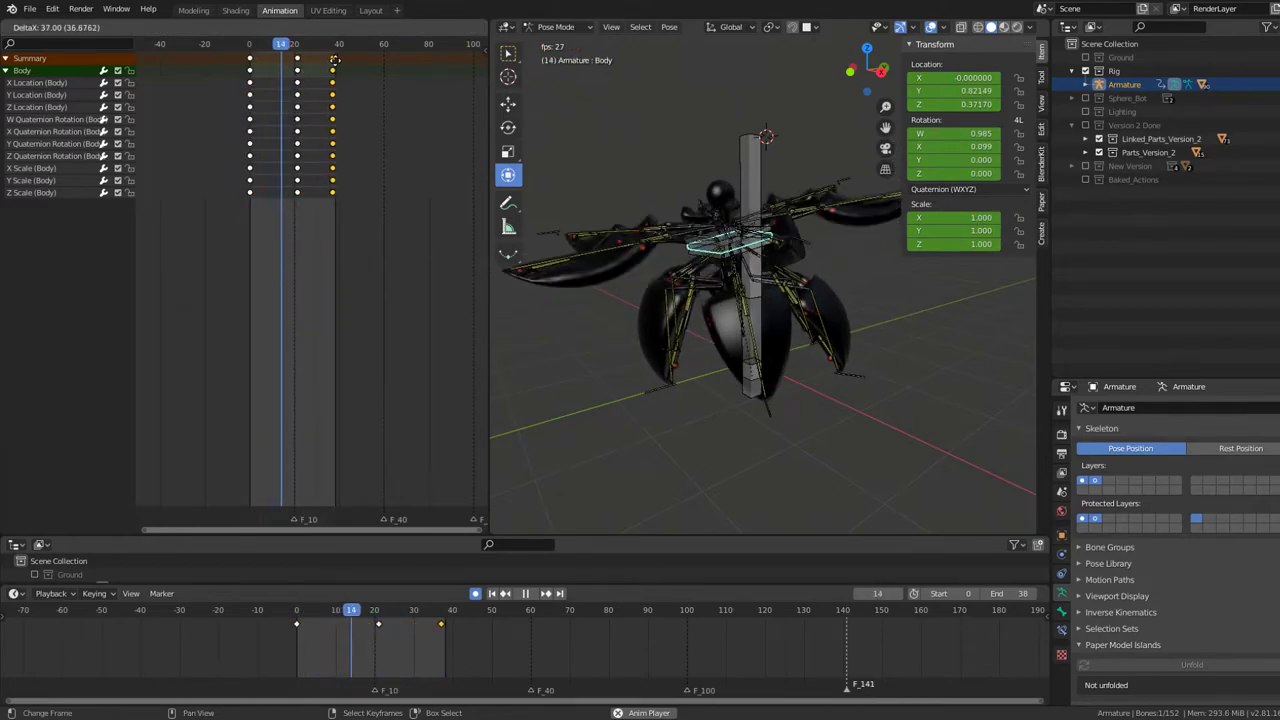
drag(326, 59, 268, 69)
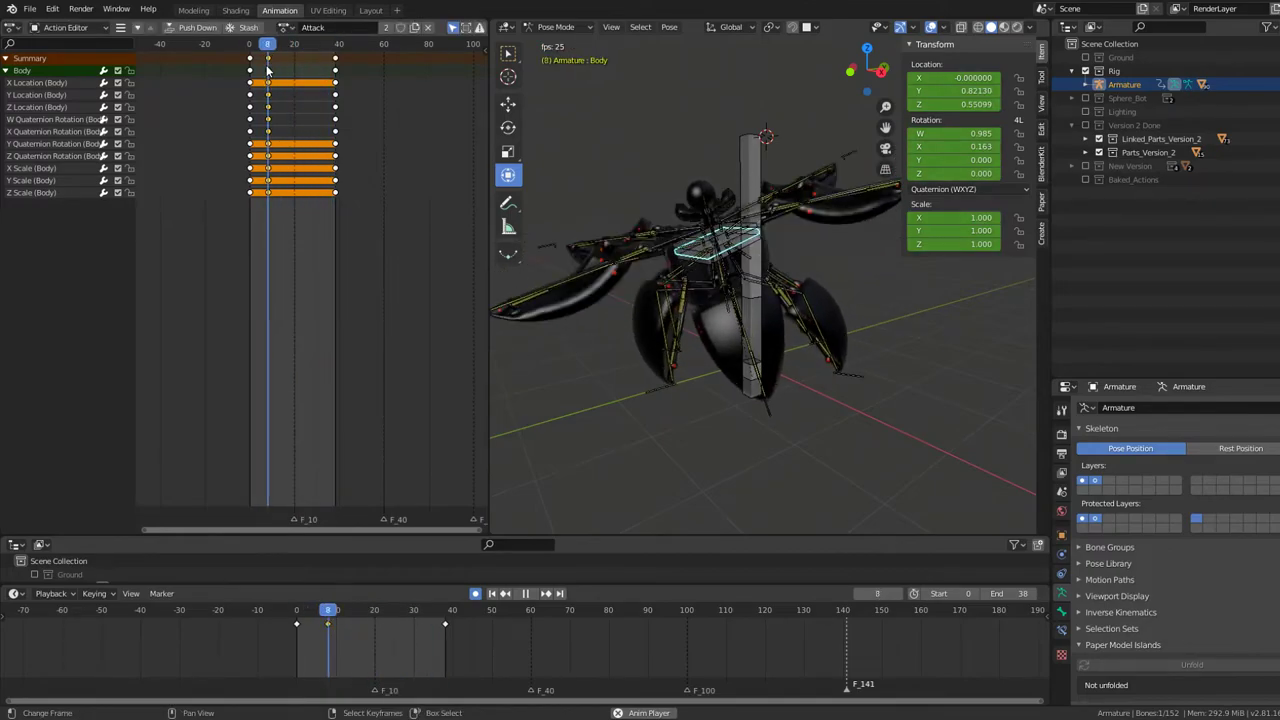
drag(268, 69, 286, 69)
mouse_move(713, 195)
middle_down()
mouse_move(587, 198)
mouse_move(843, 215)
middle_up()
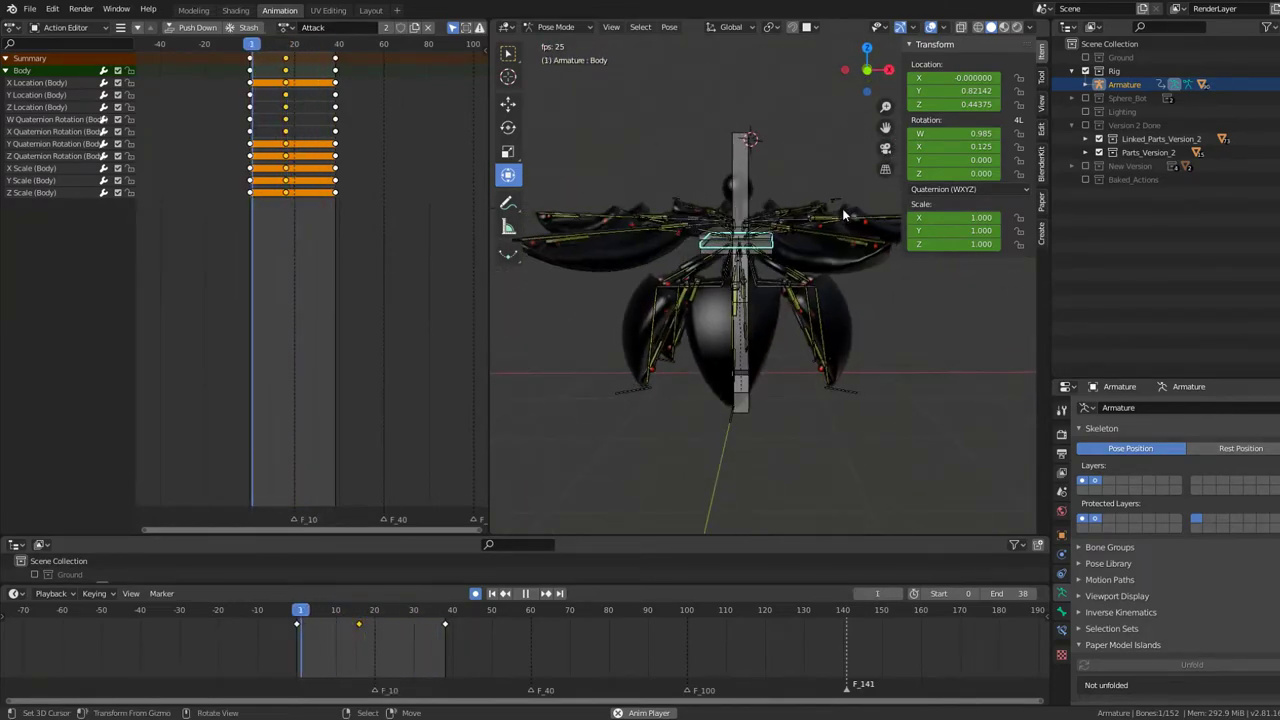
mouse_move(838, 213)
middle_down()
mouse_move(822, 270)
mouse_move(790, 245)
mouse_move(858, 240)
middle_up()
key(space)
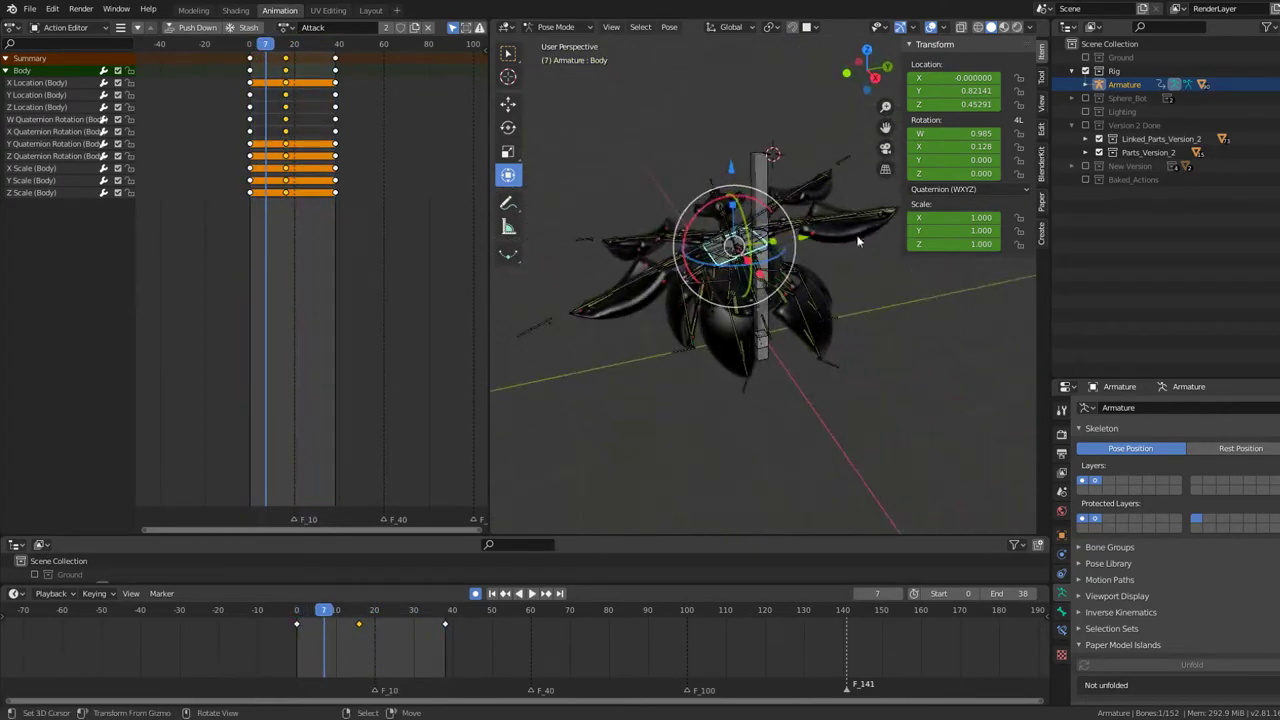
Step: Select six leg bones, including Leg7.005, Leg12.005 and Leg8.005, and delete their frame-40 keys
middle_drag(865, 368, 943, 368)
click(940, 345)
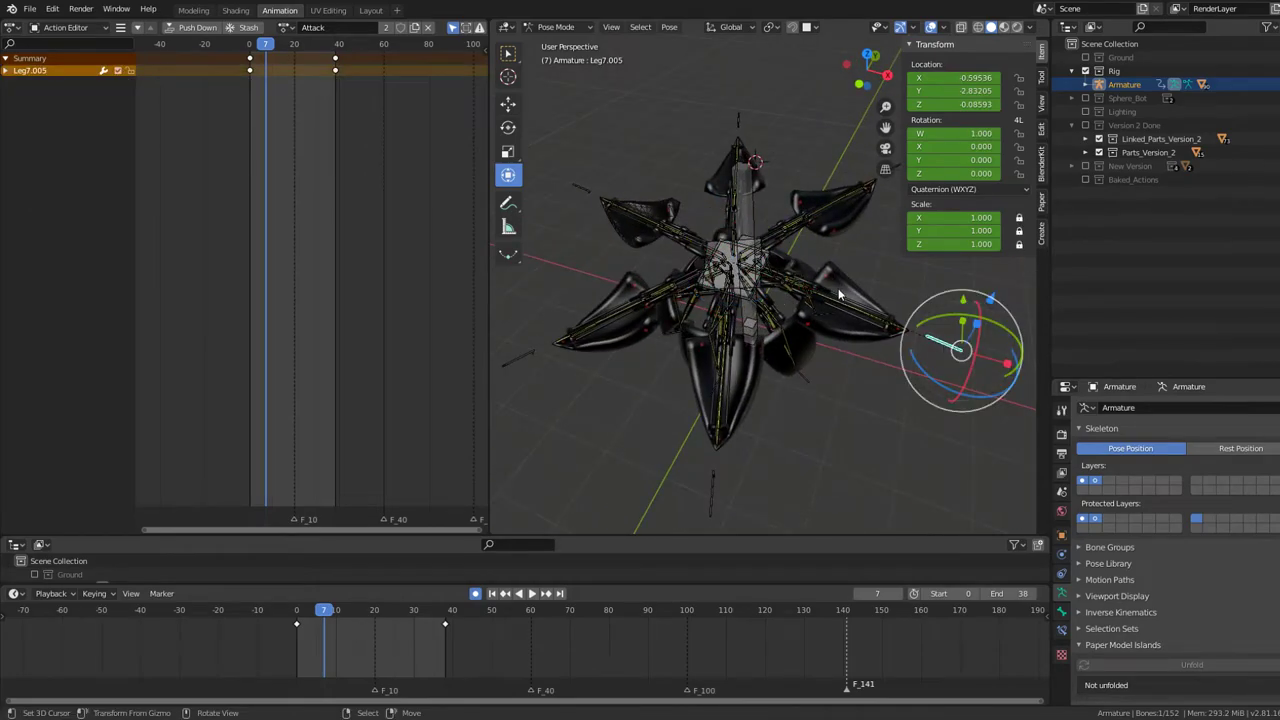
middle_drag(838, 288, 840, 222)
shift+click(855, 197)
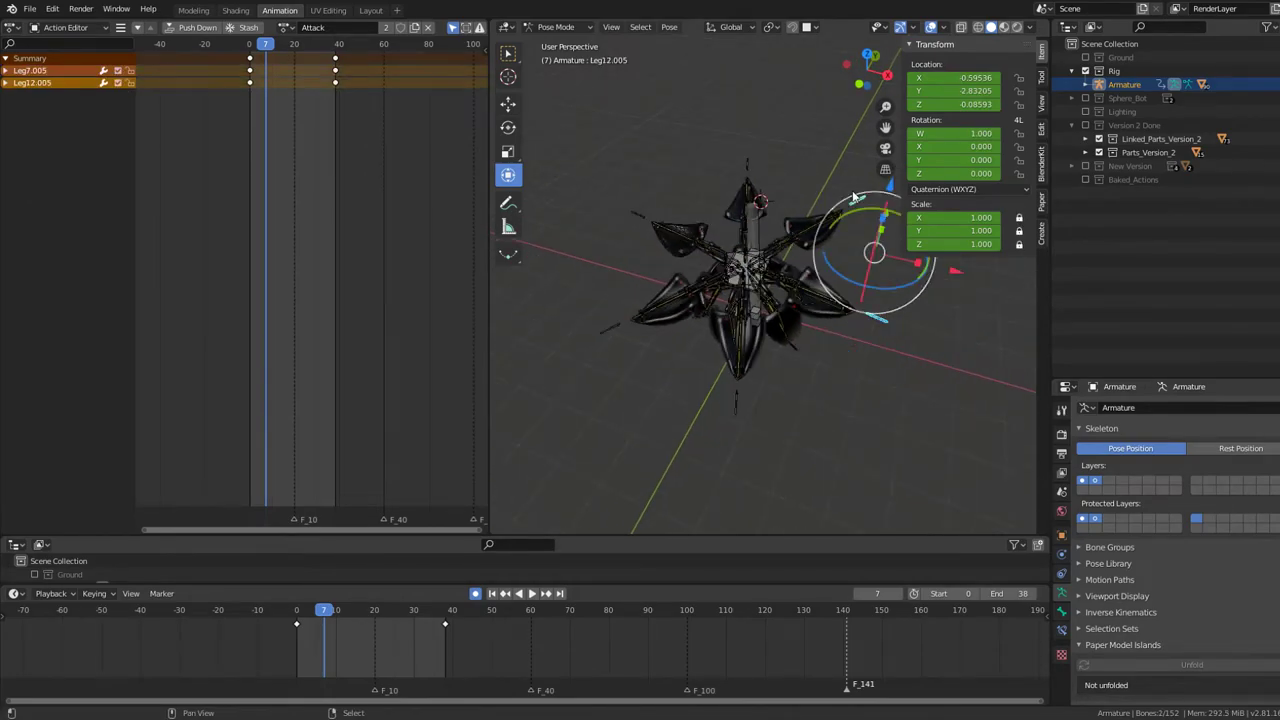
shift+click(750, 162)
shift+click(639, 207)
shift+click(603, 332)
shift+click(740, 406)
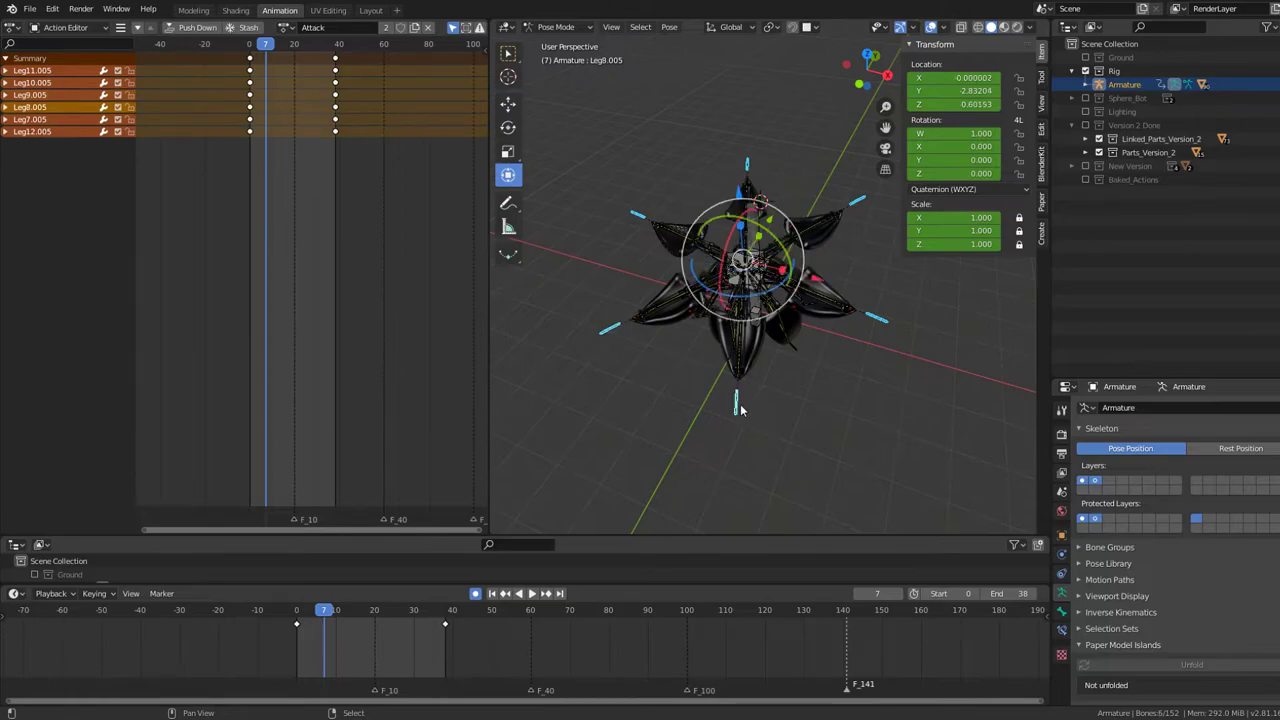
click(248, 74)
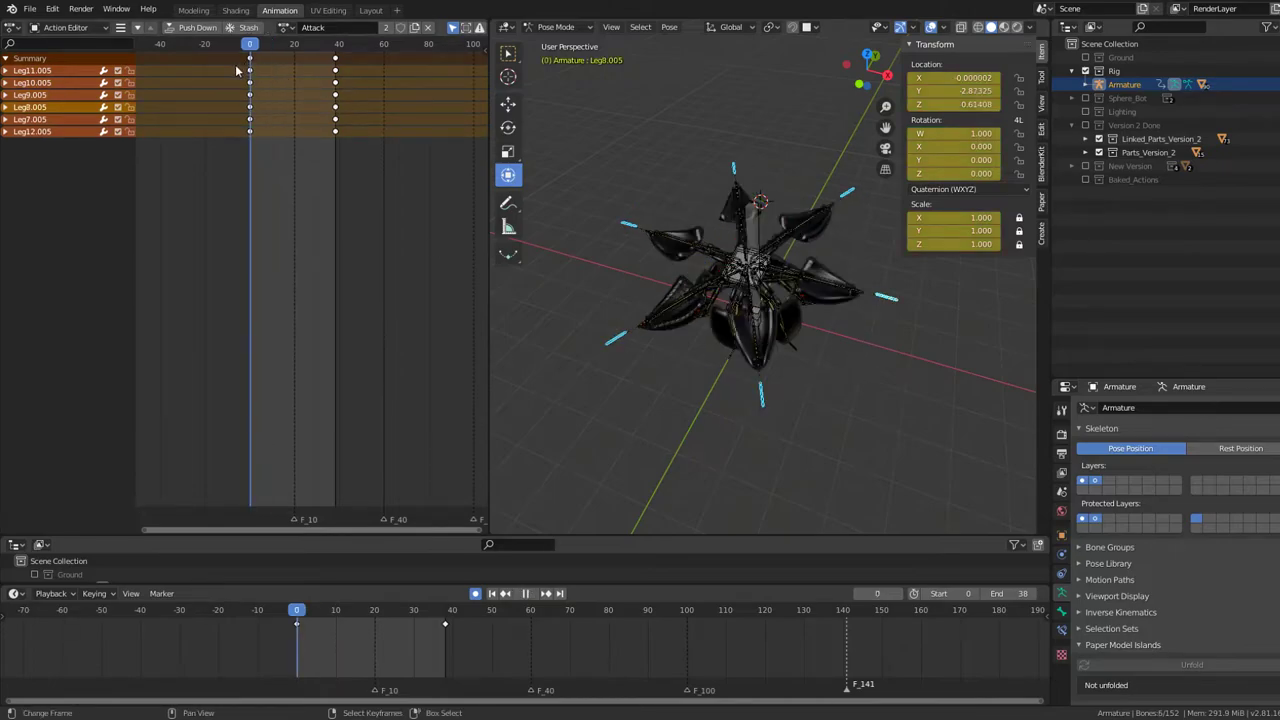
key(space)
click(336, 59)
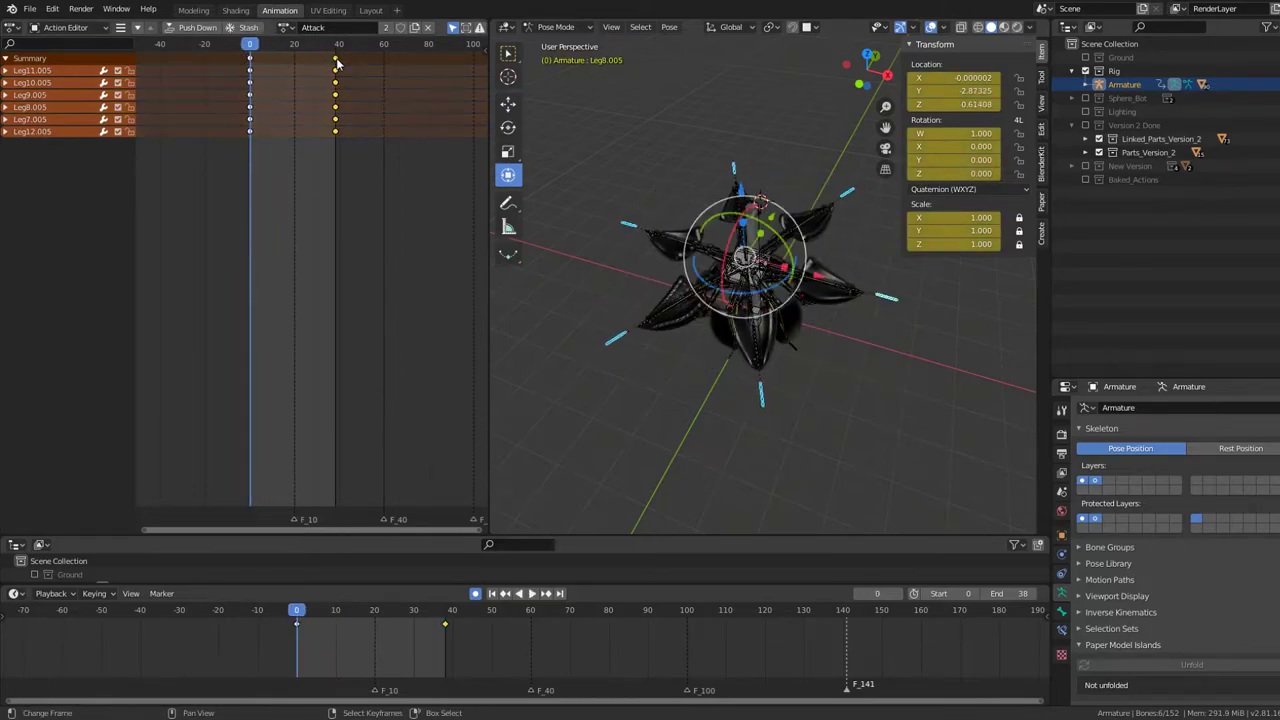
key(space)
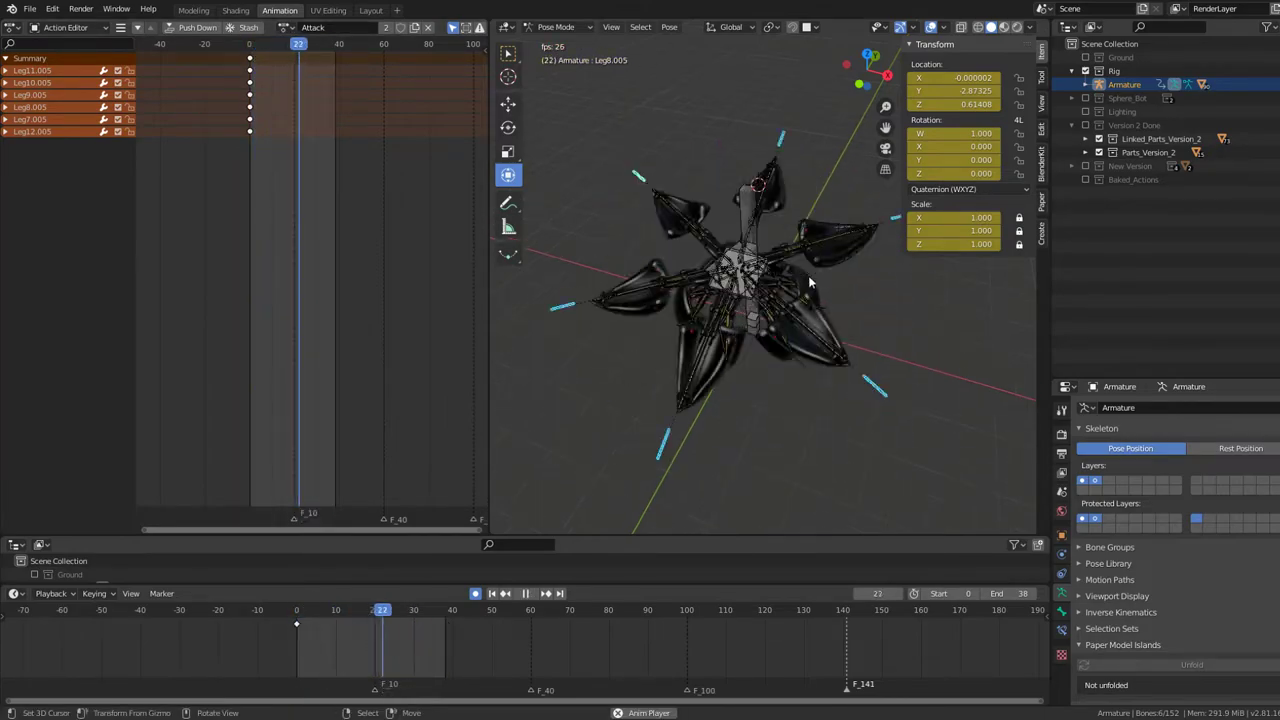
Step: Select the remaining legs, including Leg2.005, Leg6.005 and Leg4.005, and delete their end keyframes
middle_drag(808, 275, 714, 290)
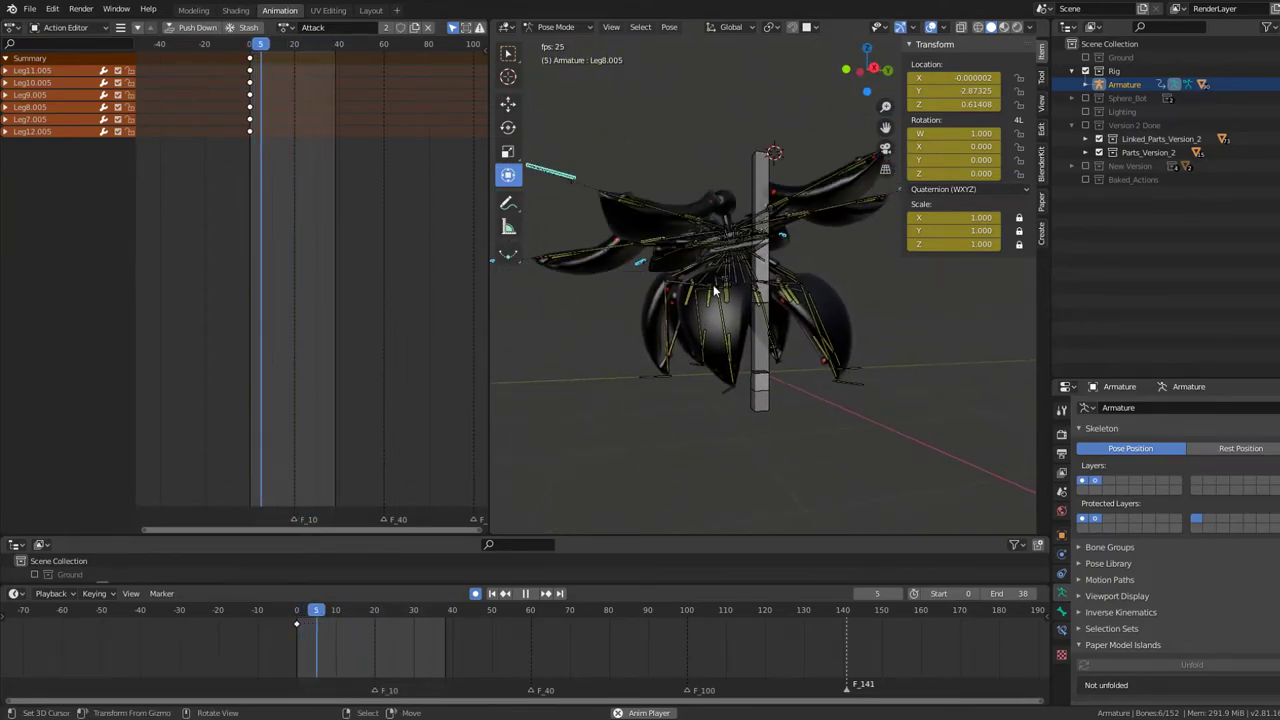
click(652, 388)
key(space)
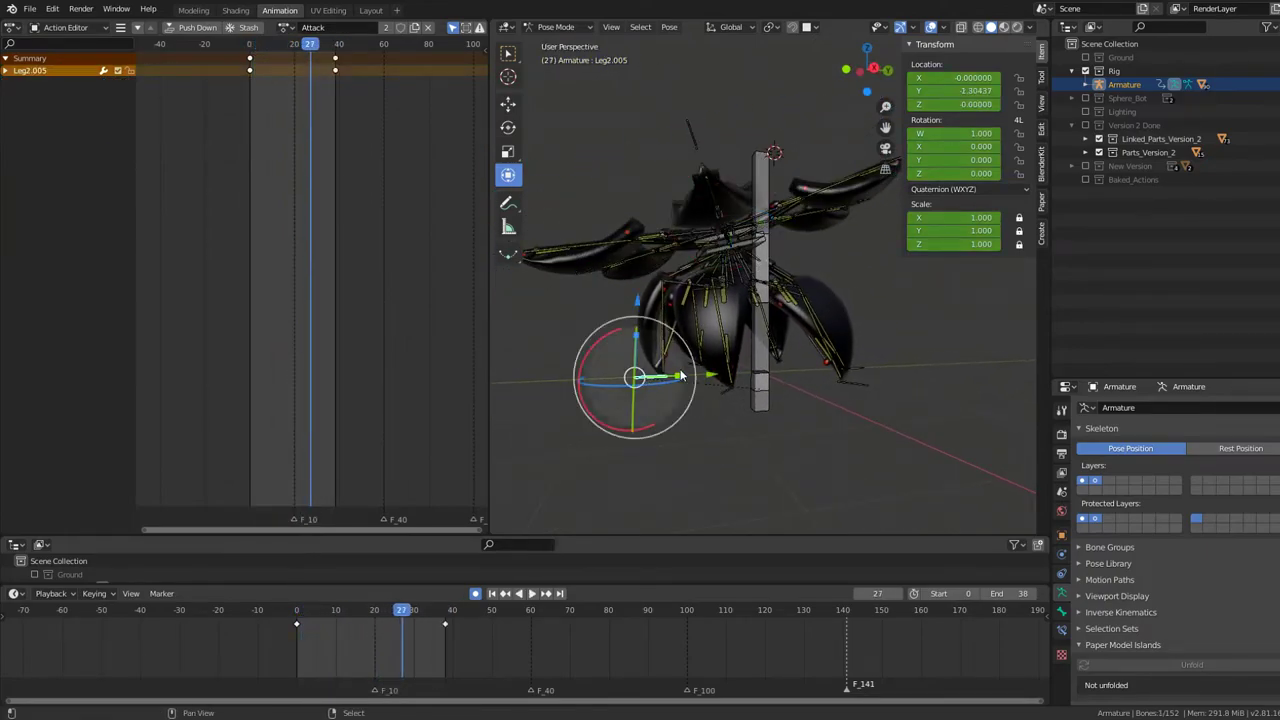
shift+click(690, 372)
shift+click(790, 396)
shift+click(843, 383)
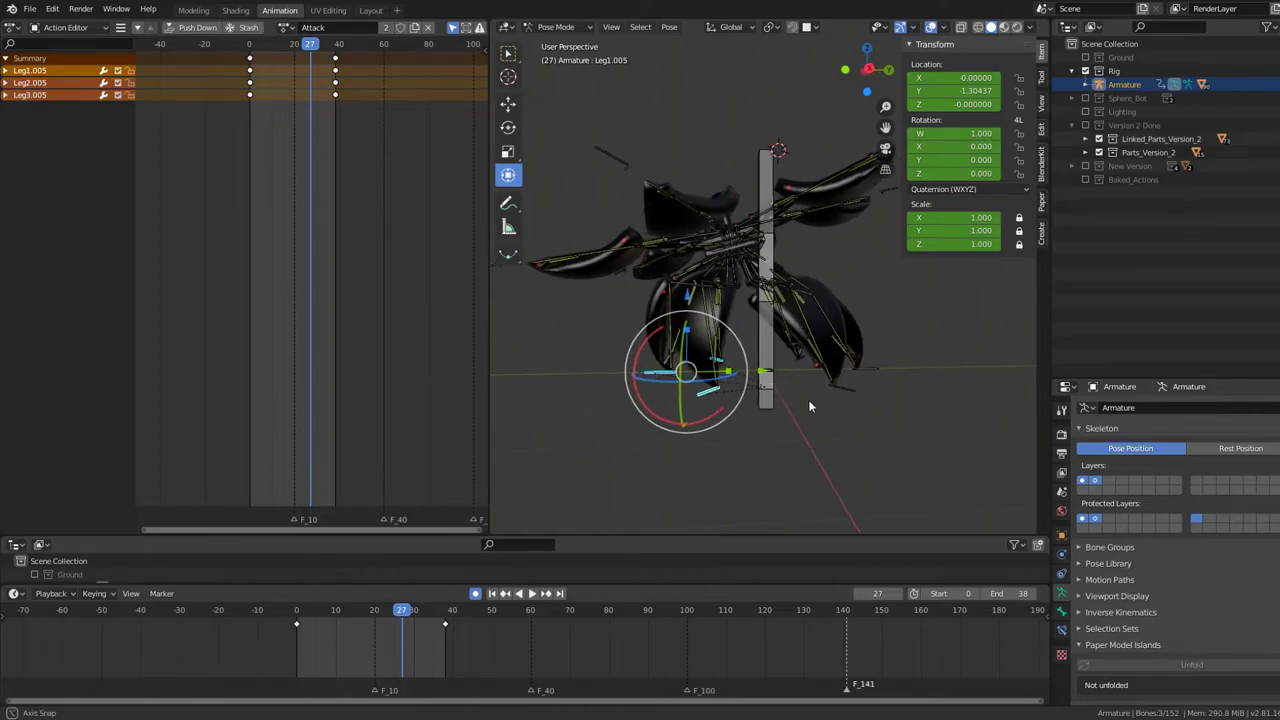
mouse_move(843, 383)
middle_down()
mouse_move(841, 397)
mouse_move(724, 400)
middle_up()
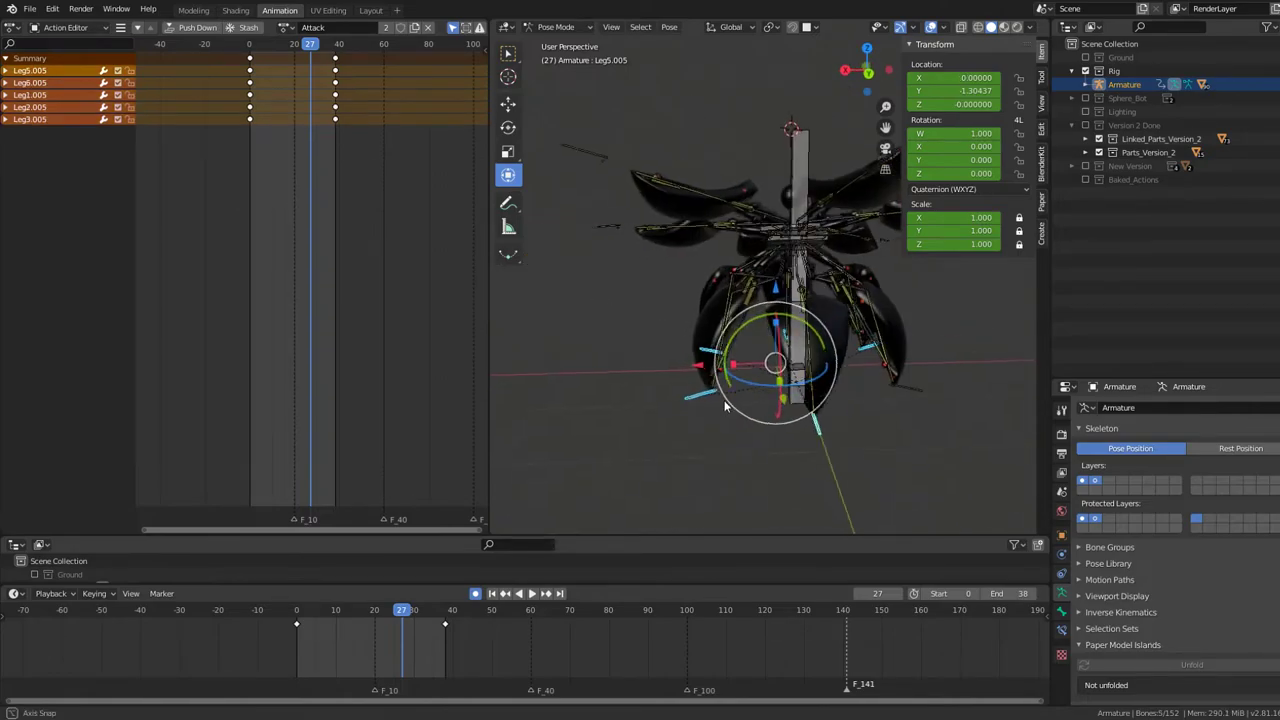
shift+click(891, 405)
click(335, 57)
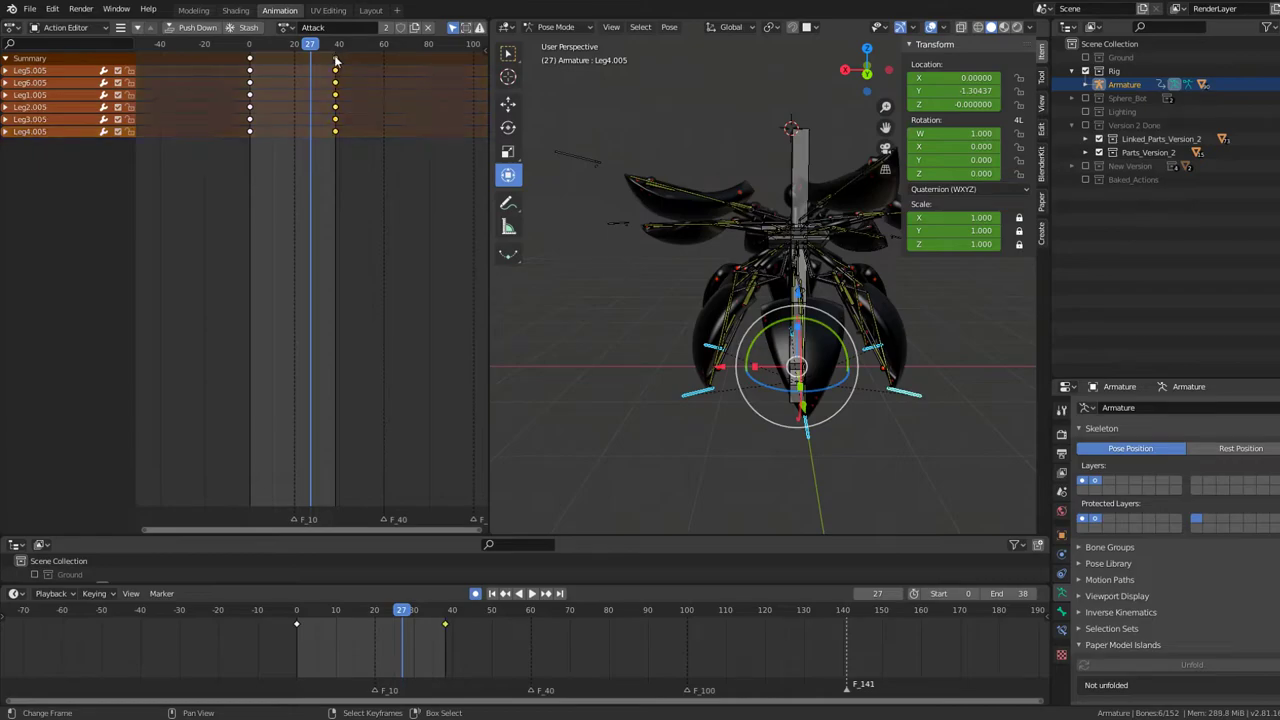
click(335, 57)
key(space)
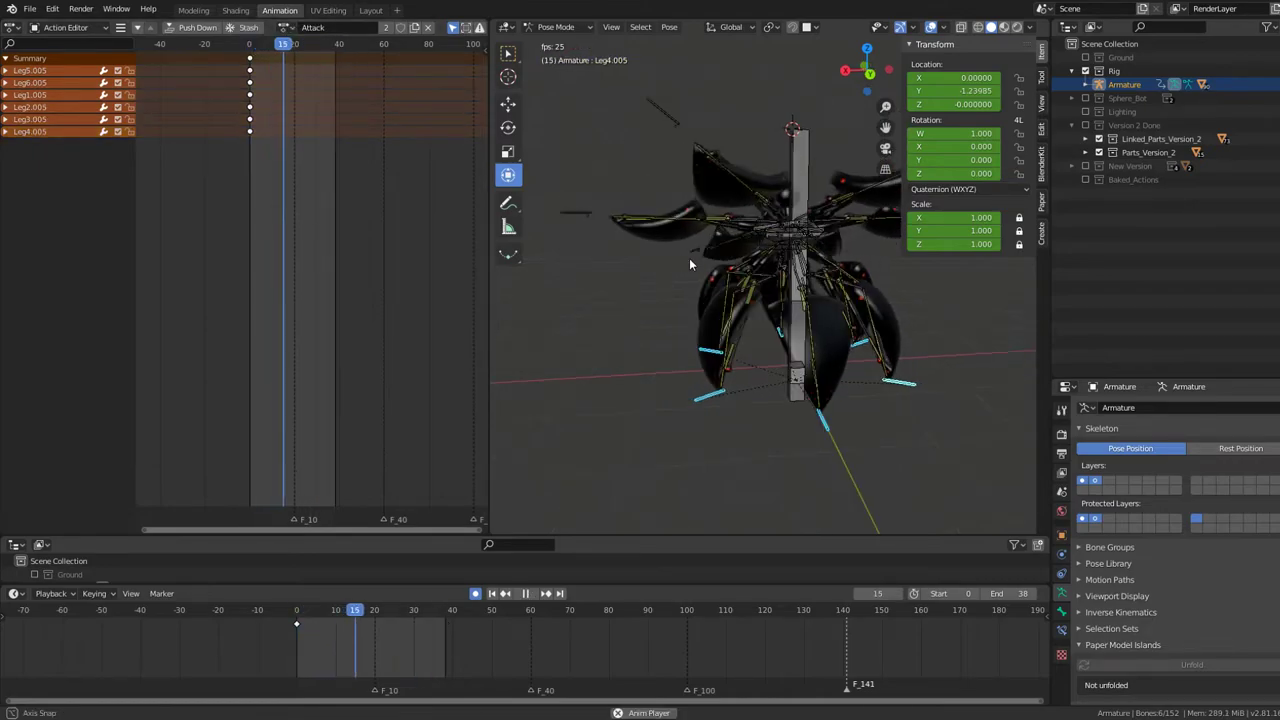
Step: Watch the attack from several angles, then return the armature to Object Mode
middle_drag(689, 258, 913, 240)
middle_drag(817, 247, 818, 263)
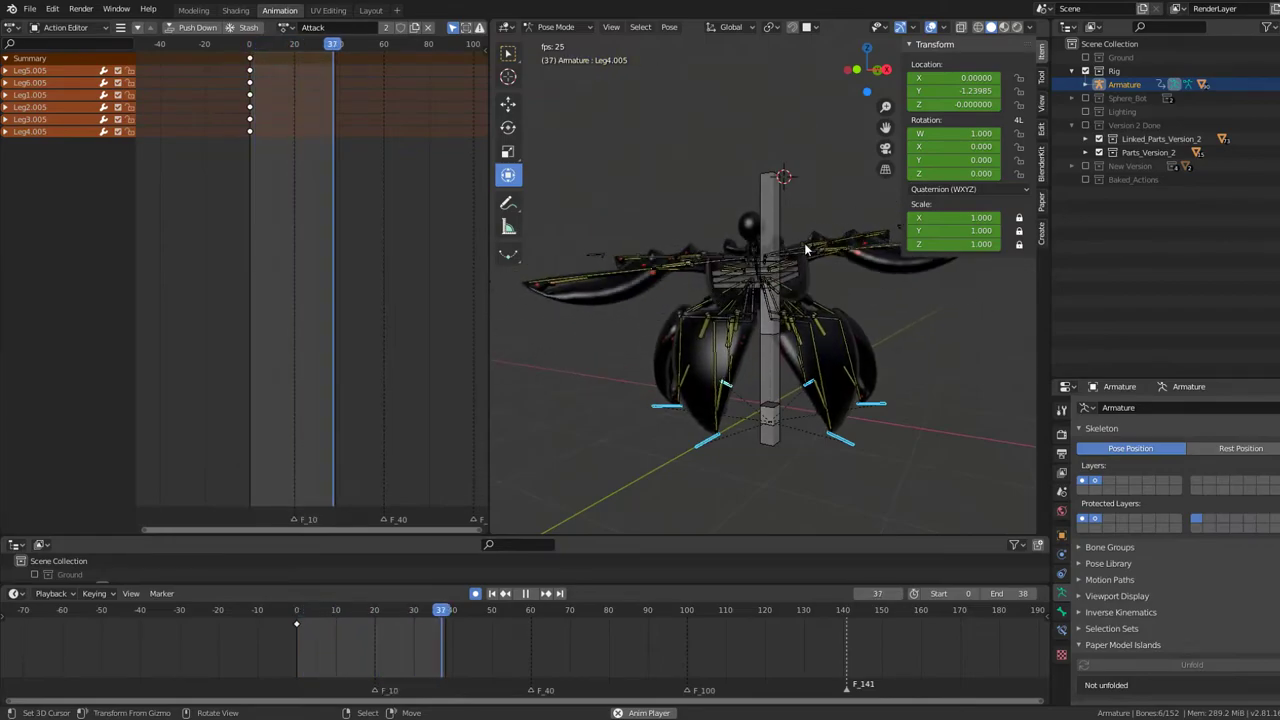
scroll(828, 195, down, 4)
mouse_move(828, 195)
middle_down()
mouse_move(698, 250)
mouse_move(788, 350)
mouse_move(821, 242)
middle_up()
scroll(712, 254, up, 2)
scroll(710, 242, up, 3)
scroll(728, 256, down, 4)
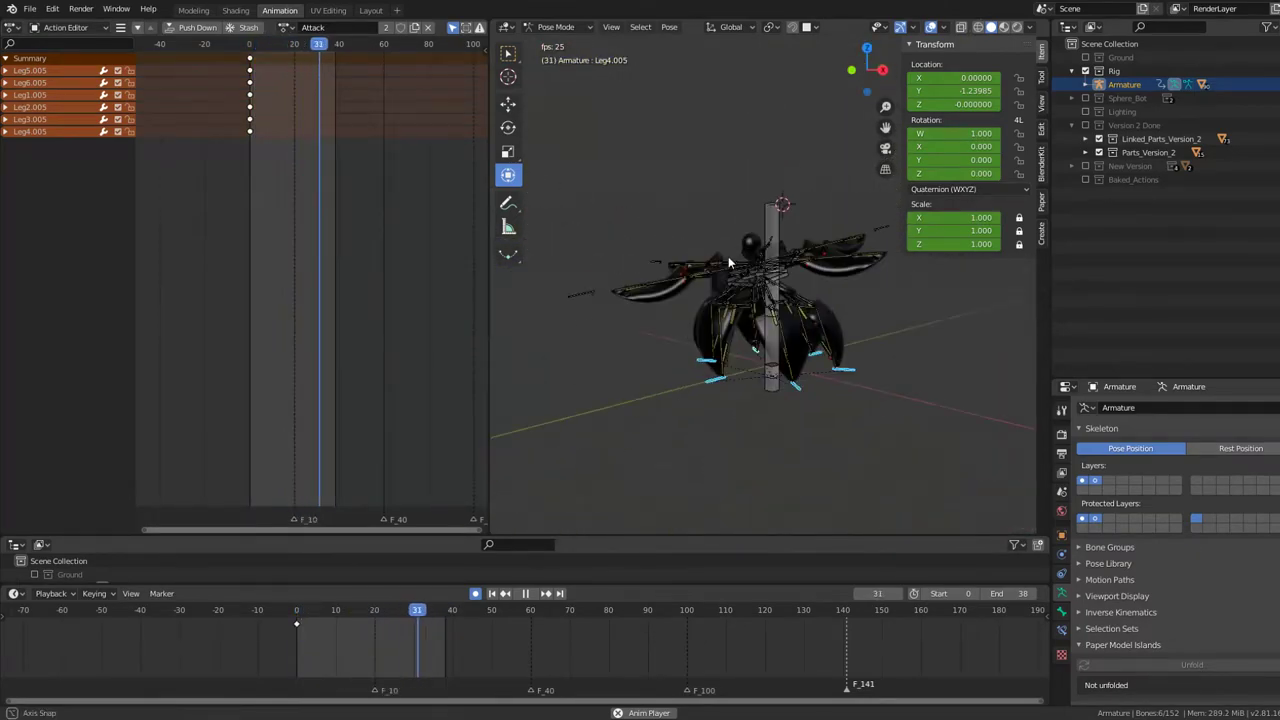
scroll(758, 268, up, 2)
mouse_move(728, 256)
middle_down()
mouse_move(758, 268)
mouse_move(669, 175)
middle_up()
scroll(758, 268, up, 2)
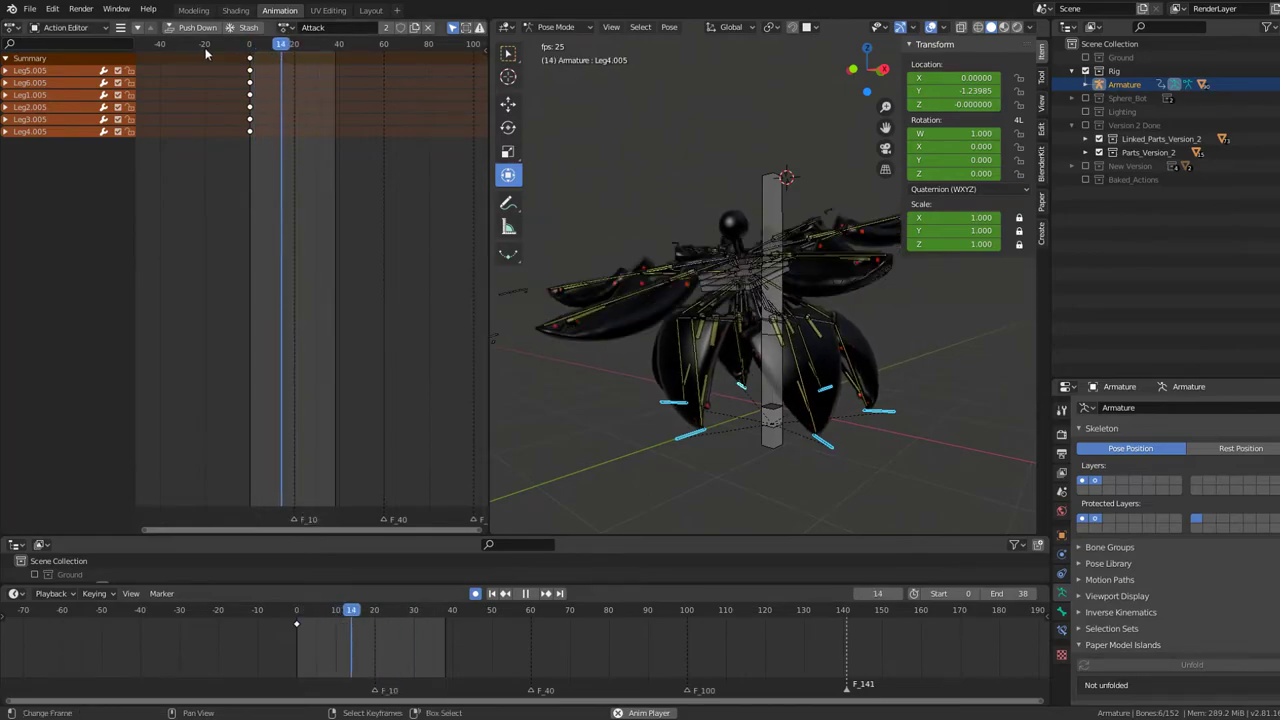
click(556, 27)
click(560, 45)
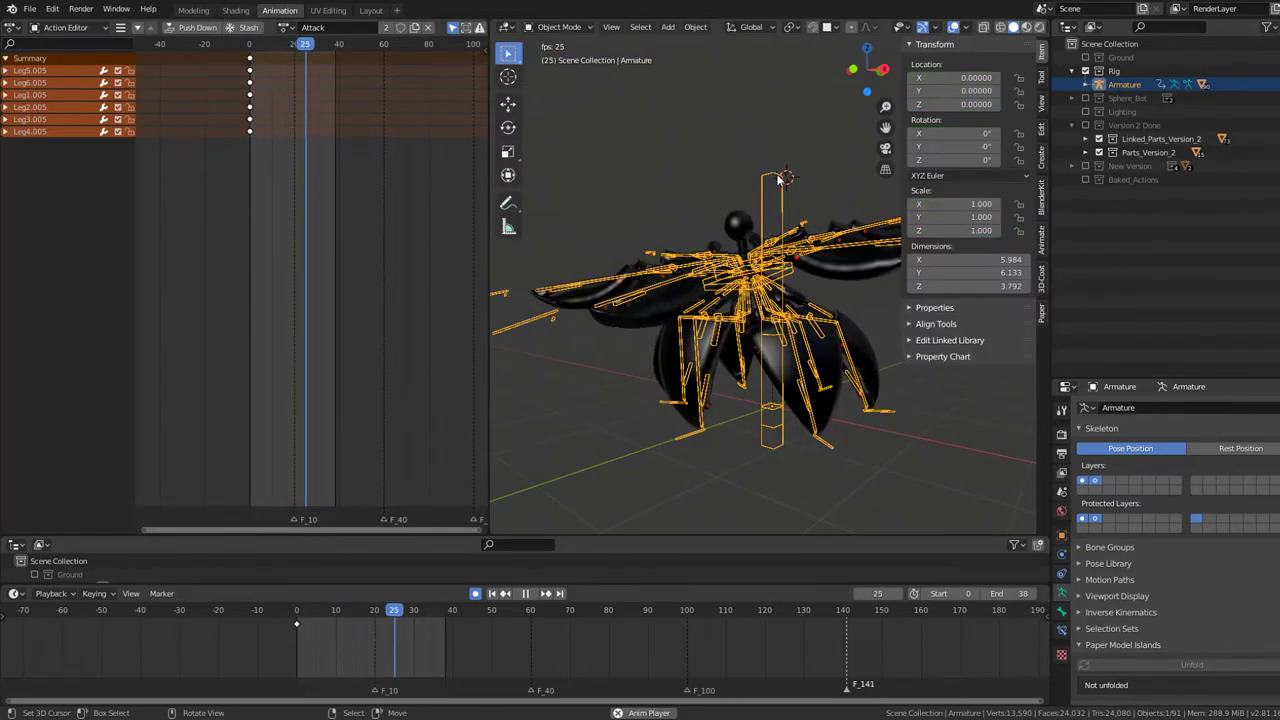
Step: Save the blend file and hide the Rig and Linked_Parts_Version_2 collections
click(30, 8)
click(68, 131)
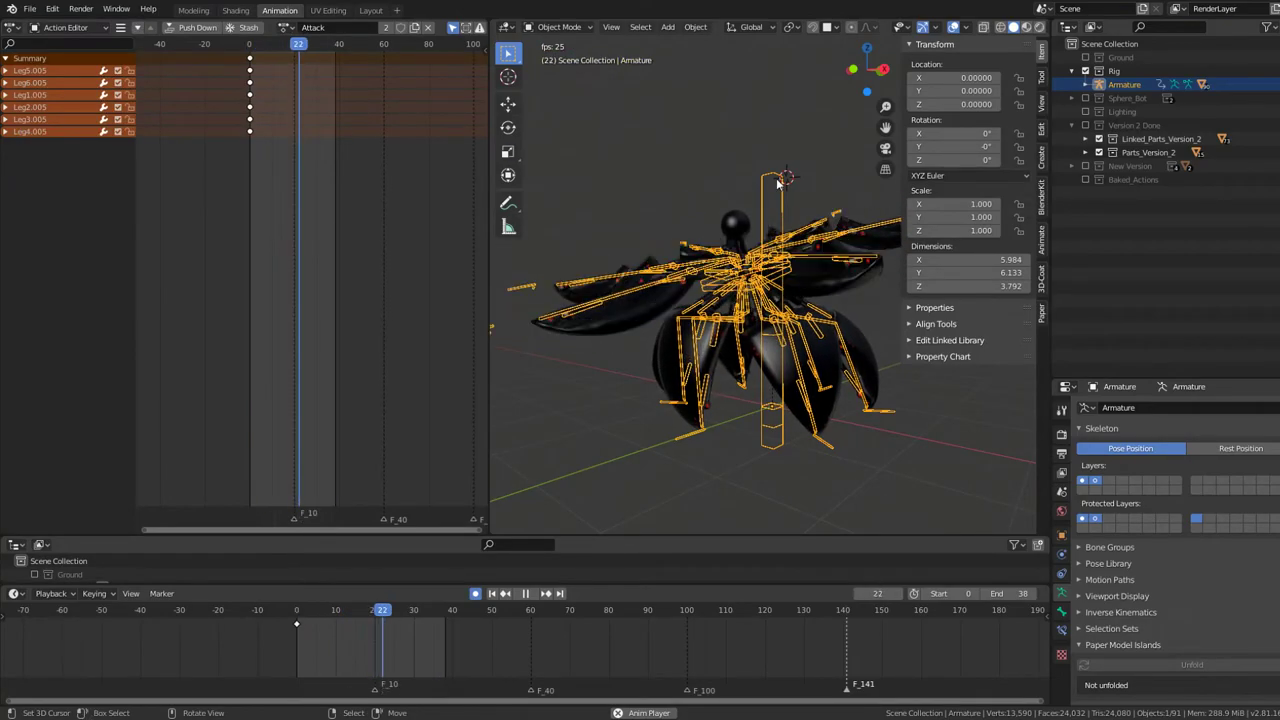
key(space)
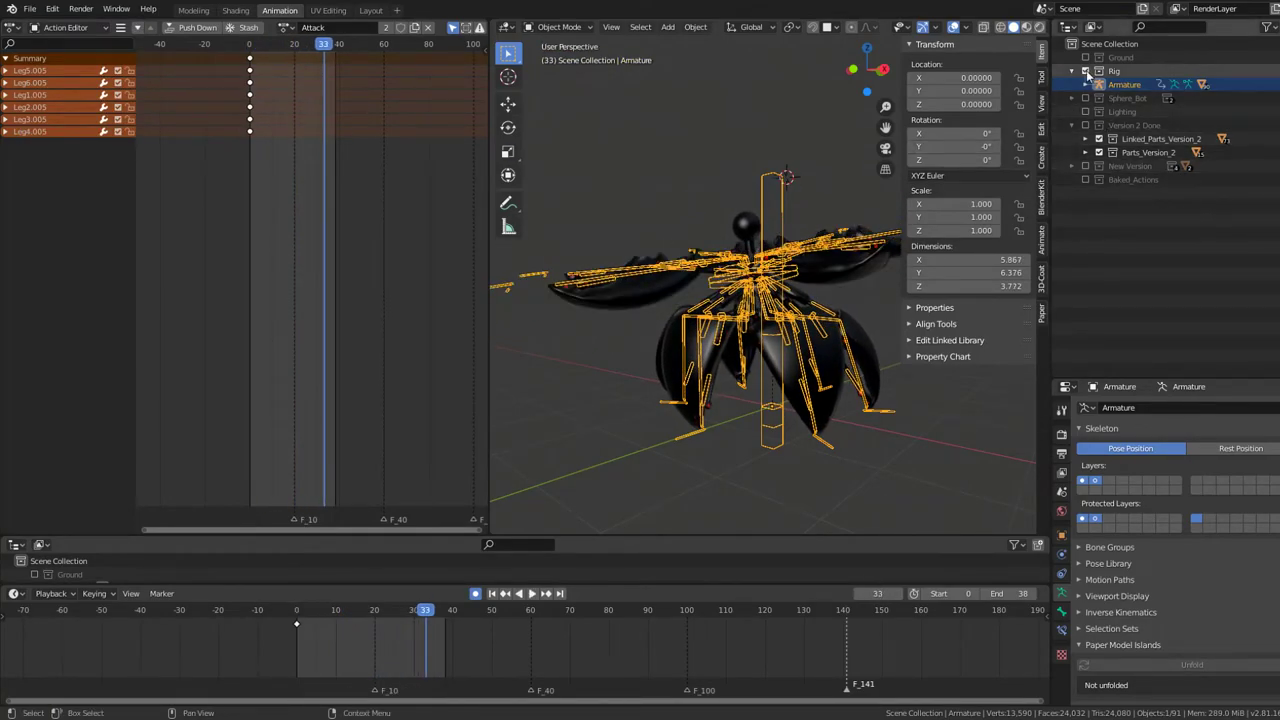
click(1086, 71)
click(1099, 125)
Step: Hide Parts_Version_2, show the Baked_Actions collection, and select the baked armature
click(1099, 139)
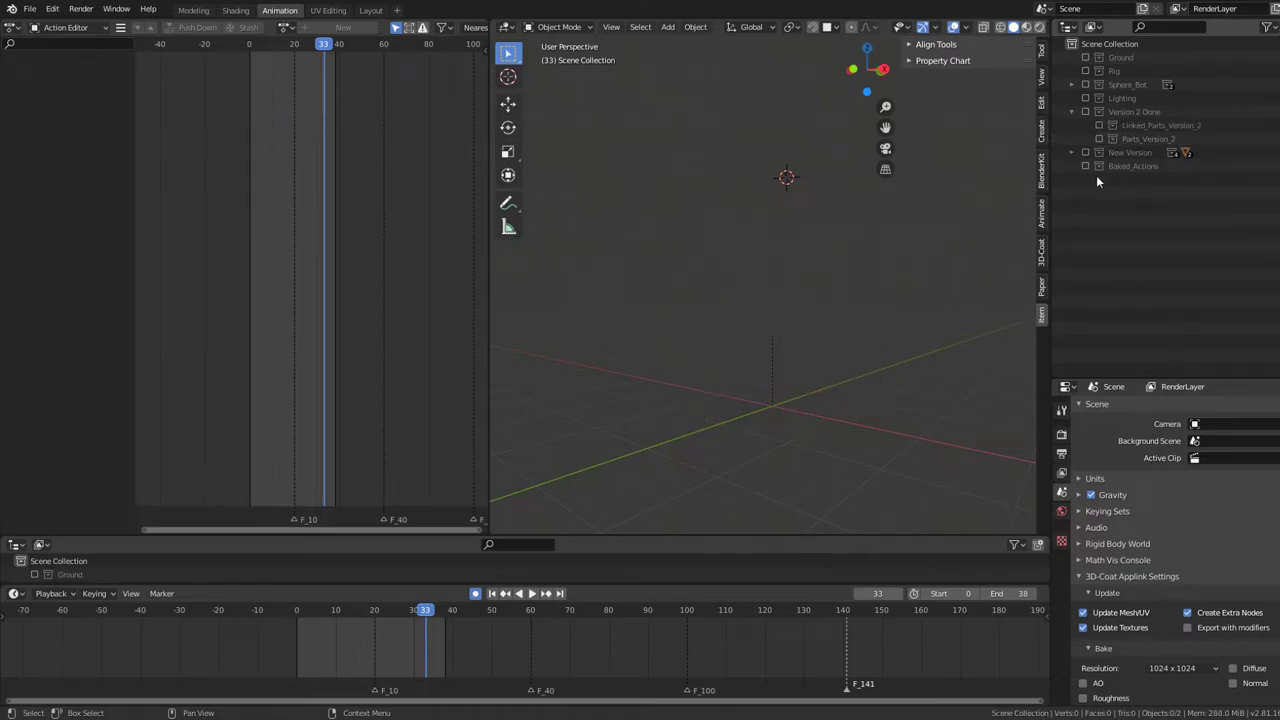
click(1086, 166)
click(603, 267)
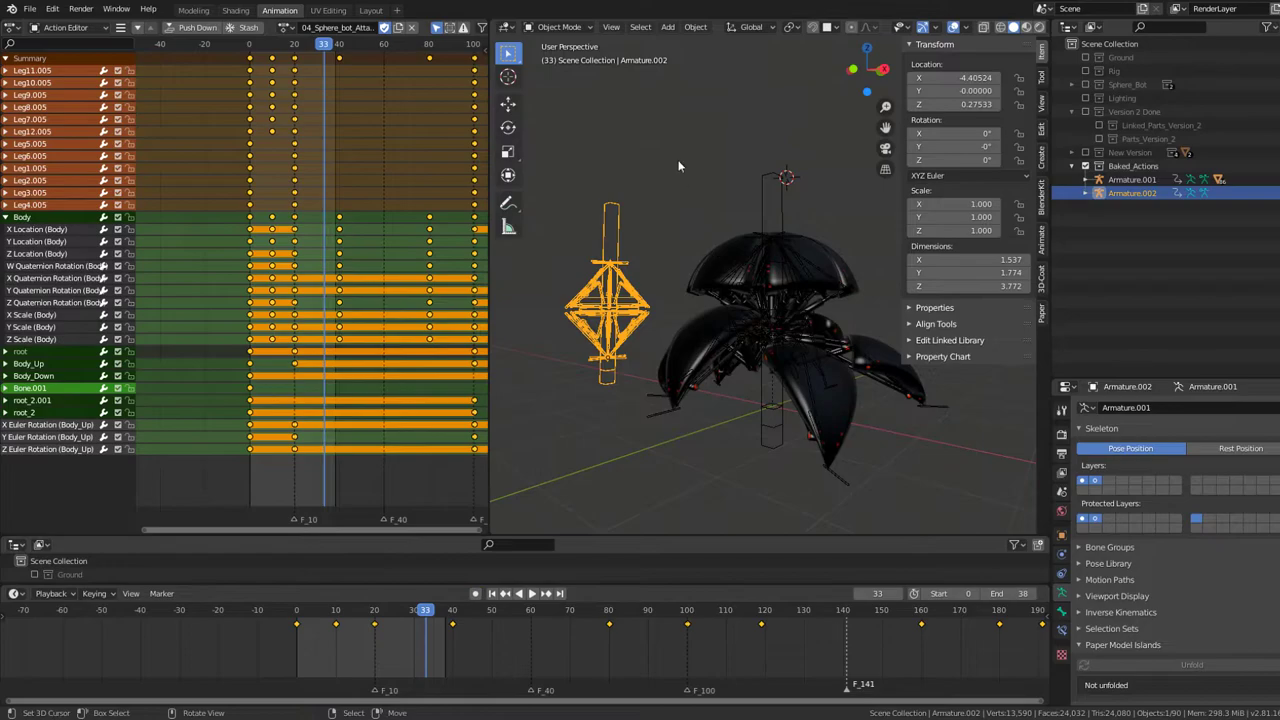
Step: Give Armature.002 the Attack action and duplicate the armature with Shift+D
scroll(562, 355, down, 2)
click(285, 28)
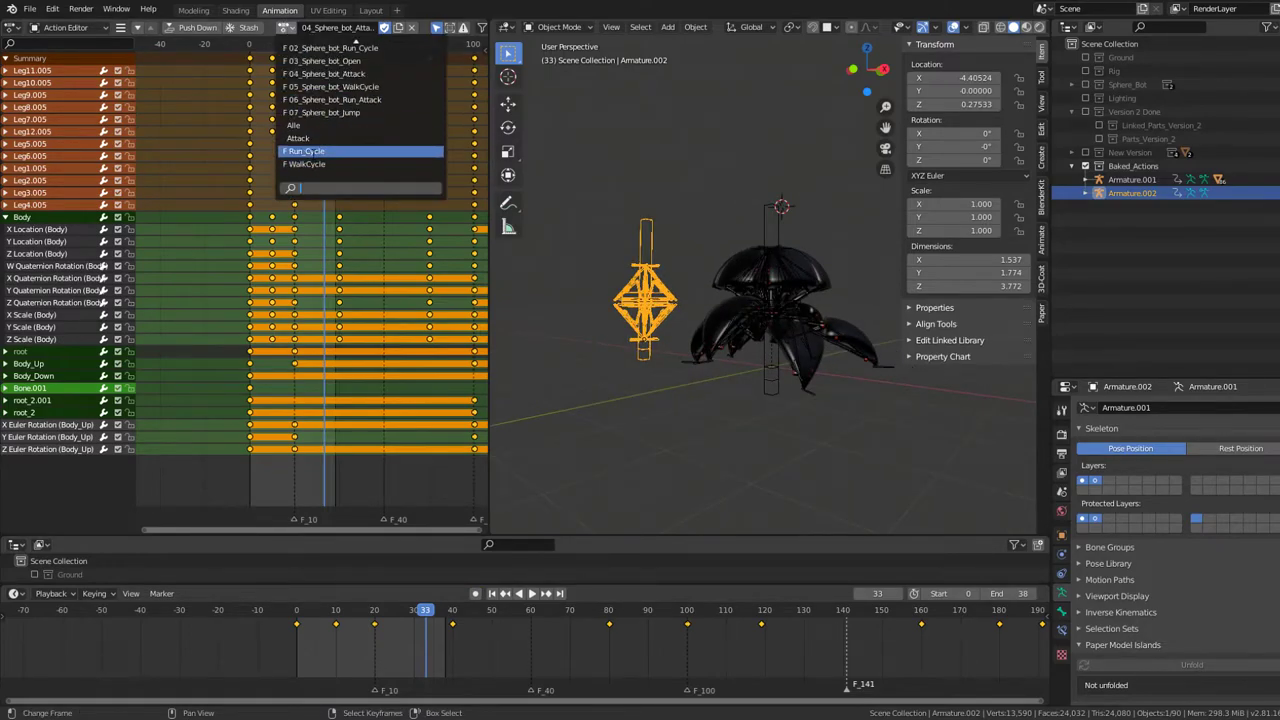
click(300, 137)
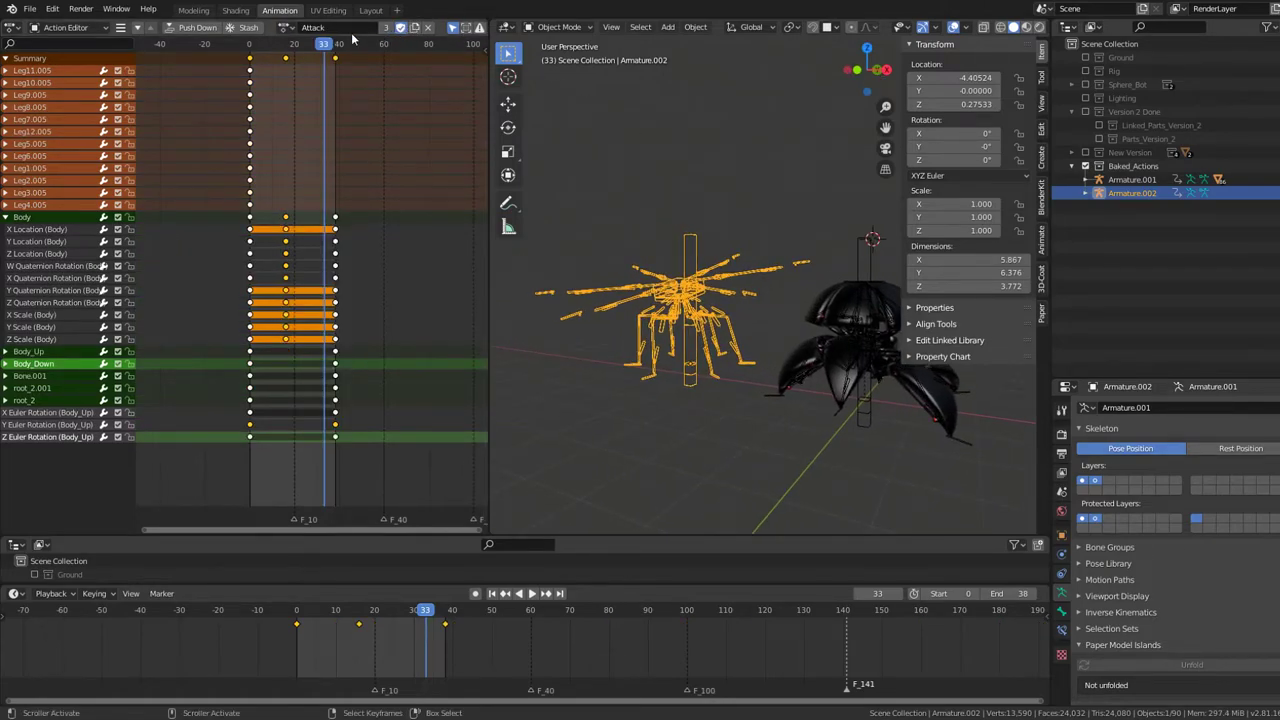
click(286, 28)
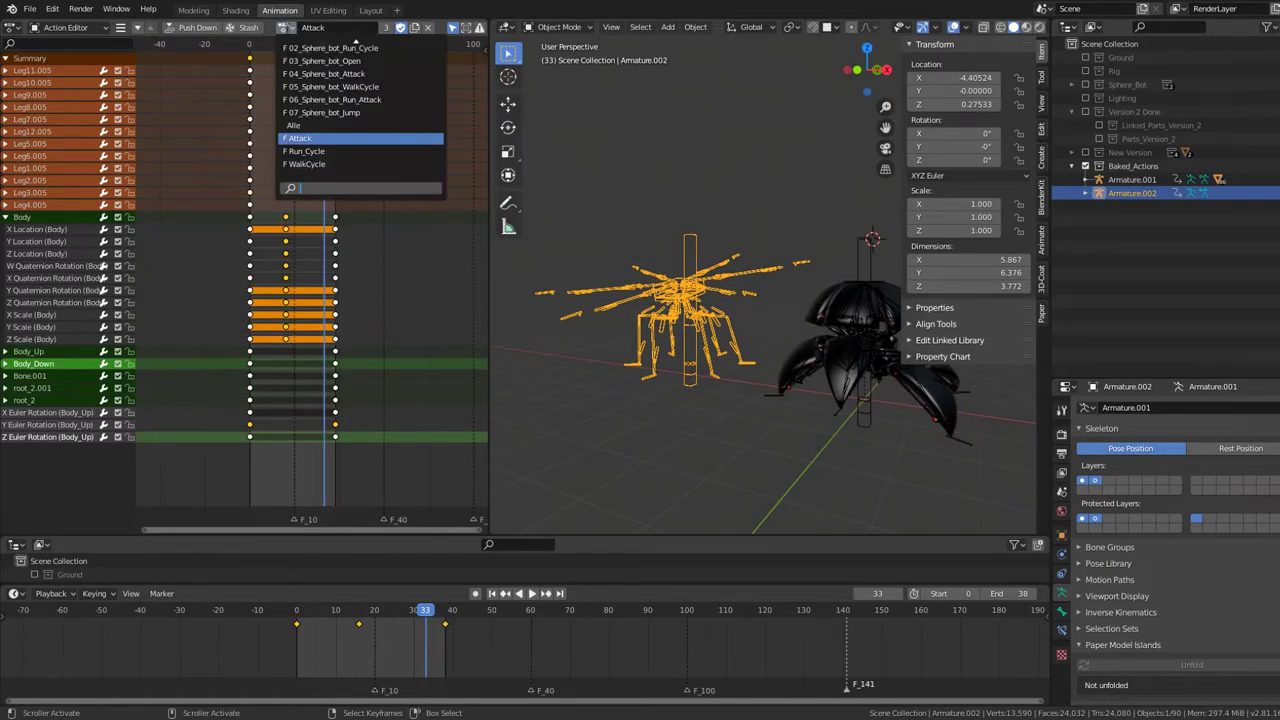
click(286, 29)
click(686, 308)
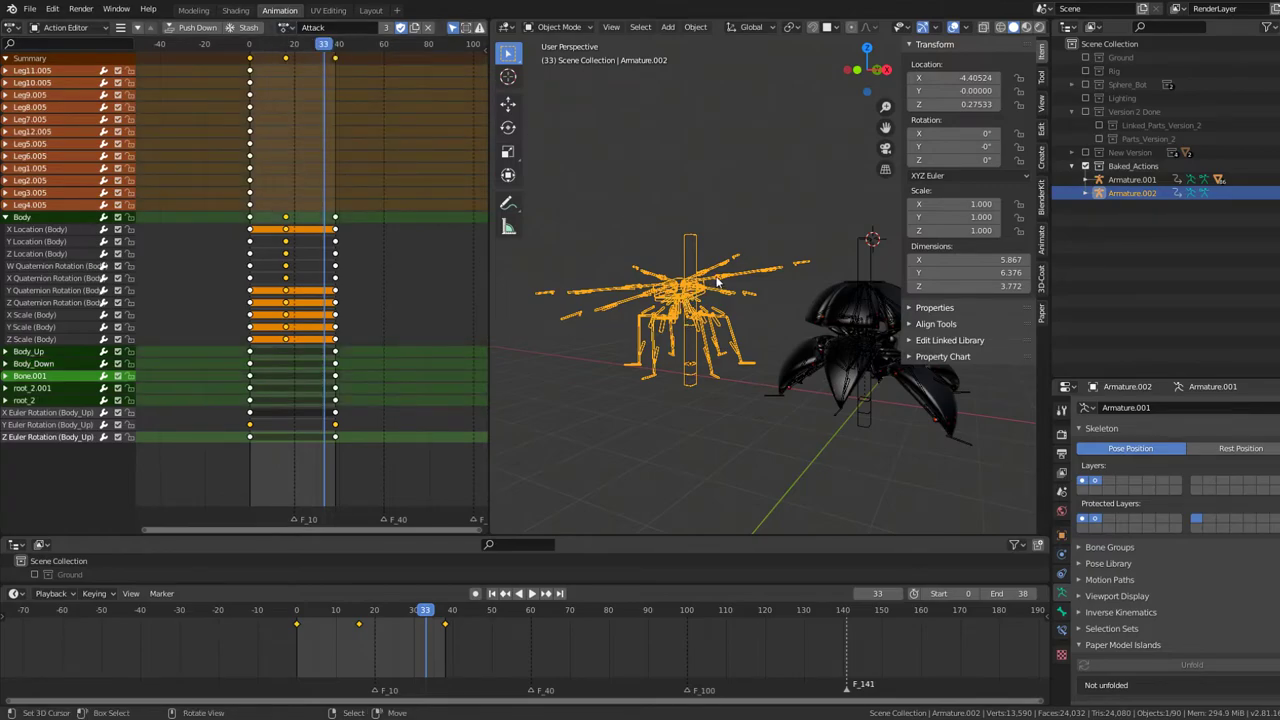
key(shift+d)
Step: Place Armature.003 above the original, rename its Attack.001 action to 004_Baked_Attack, and rewind to frame 0
click(720, 210)
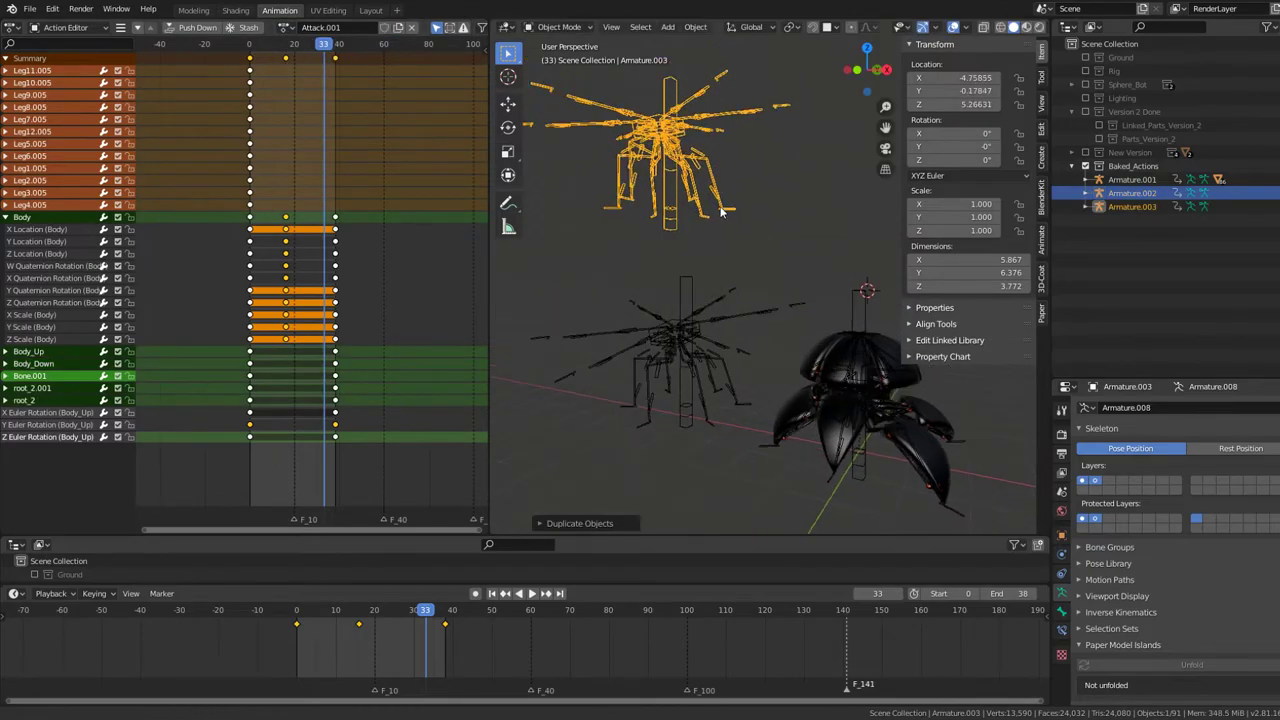
middle_drag(720, 210, 700, 220)
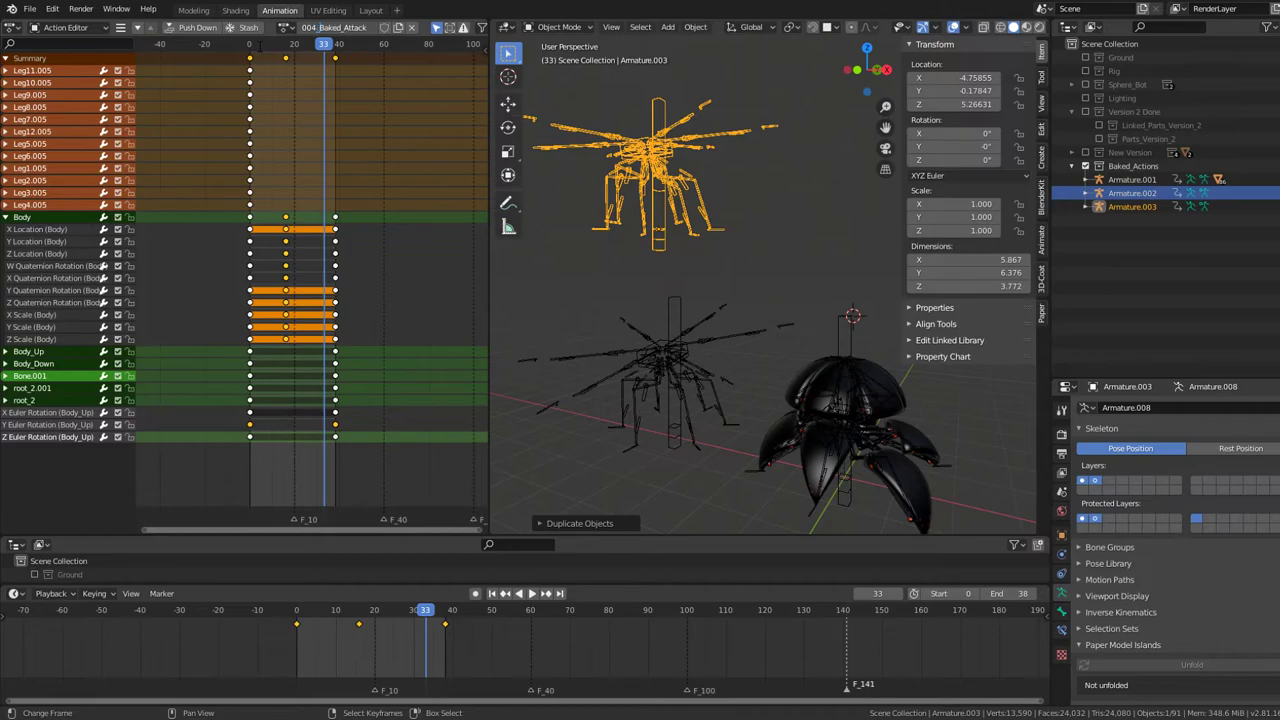
click(286, 27)
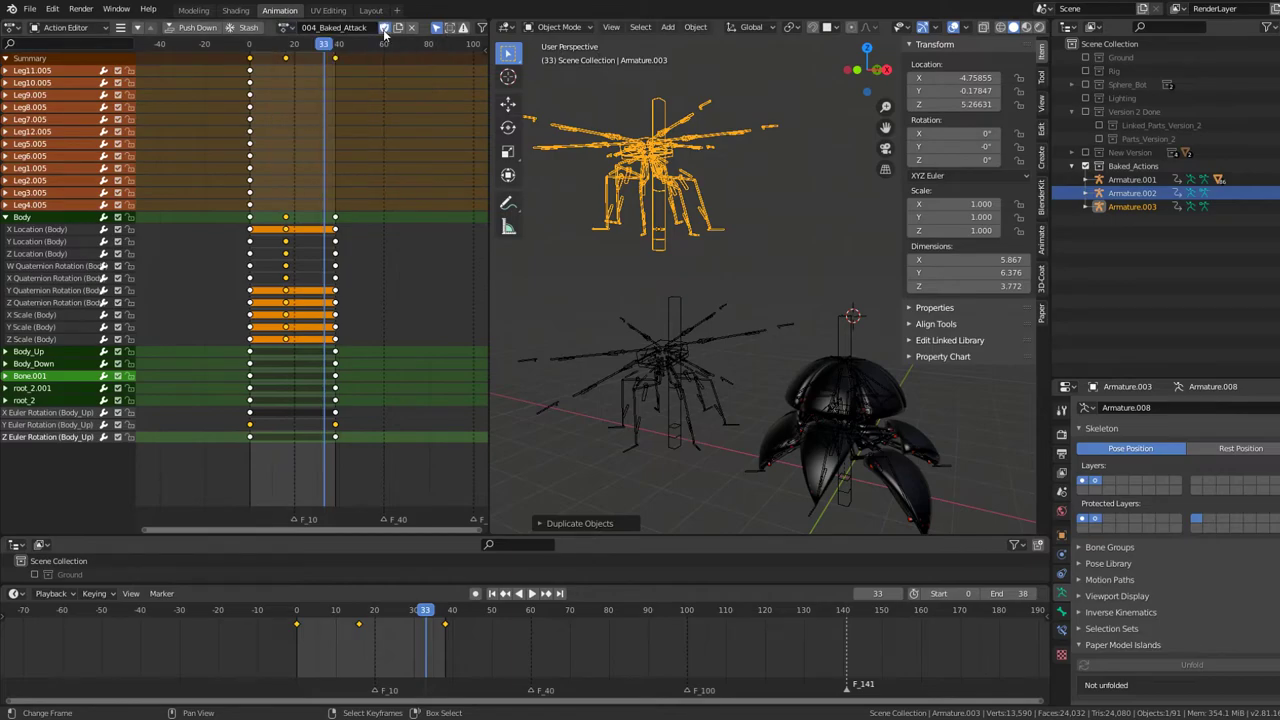
key(space)
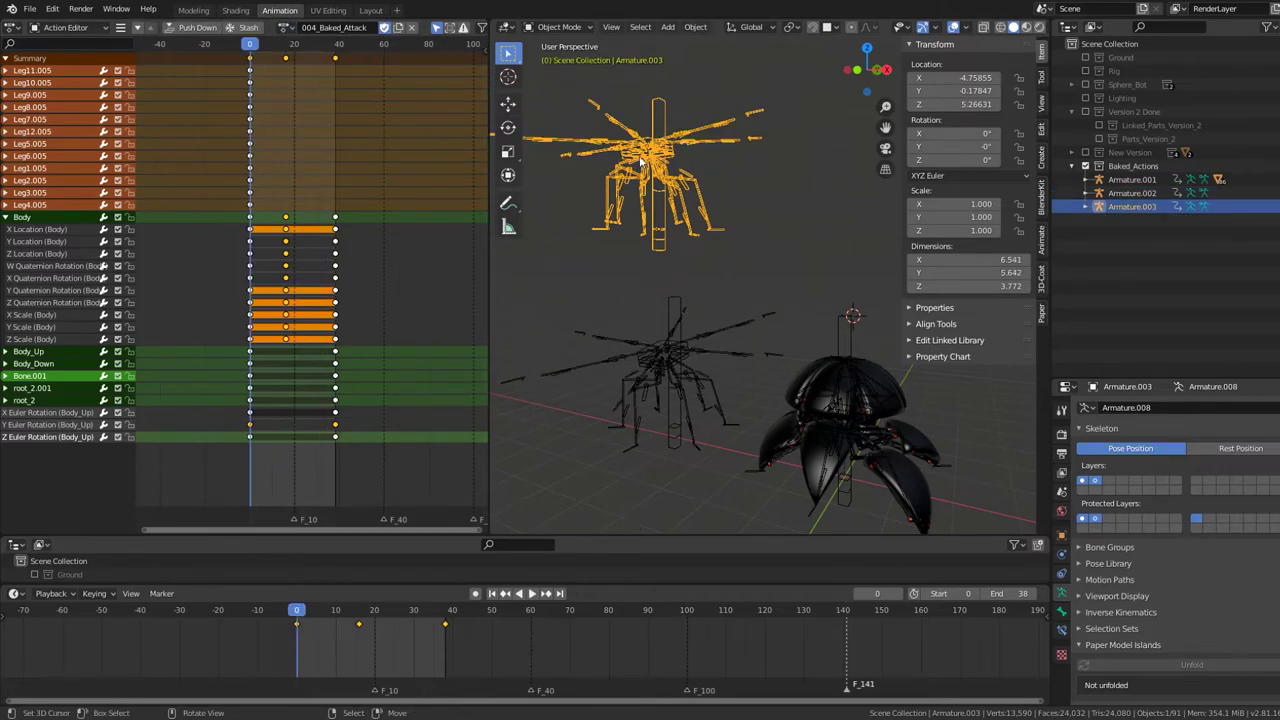
Step: Bake all Armature.003 bones over frames 0–38, step 2, with Visual Keying and constraints and parents cleared
right_click(640, 160)
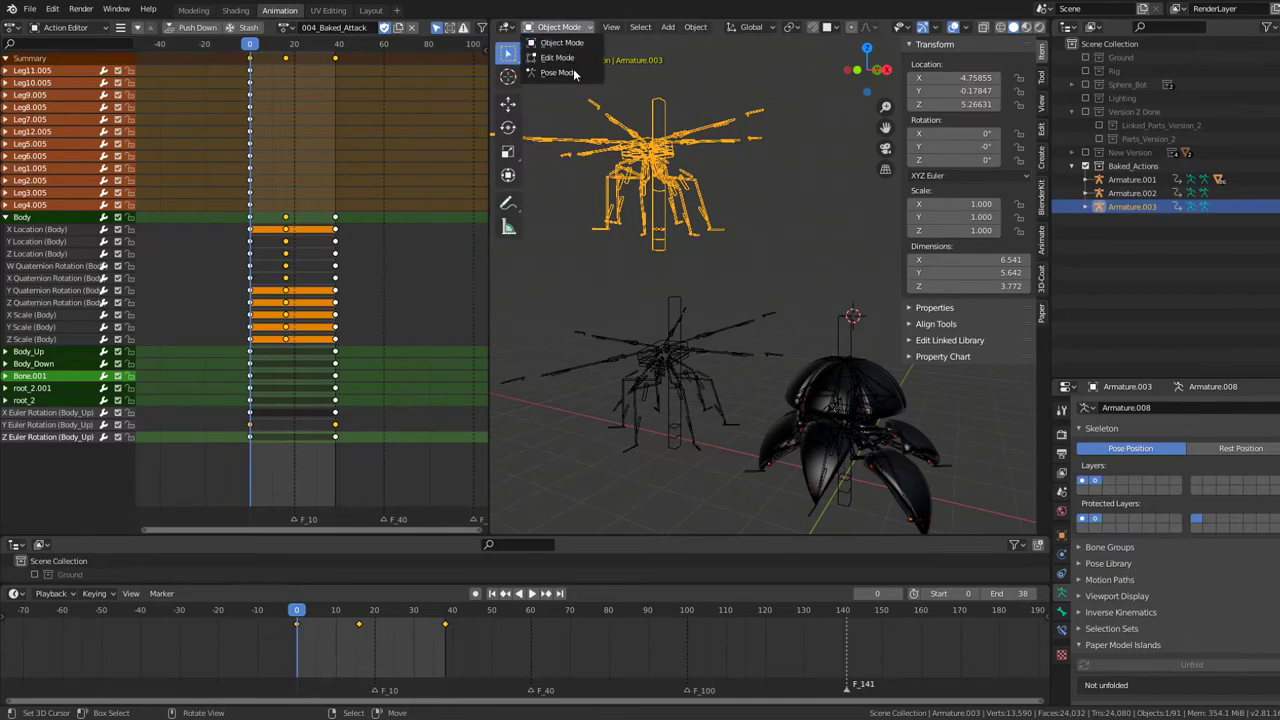
click(558, 73)
key(a)
right_click(705, 154)
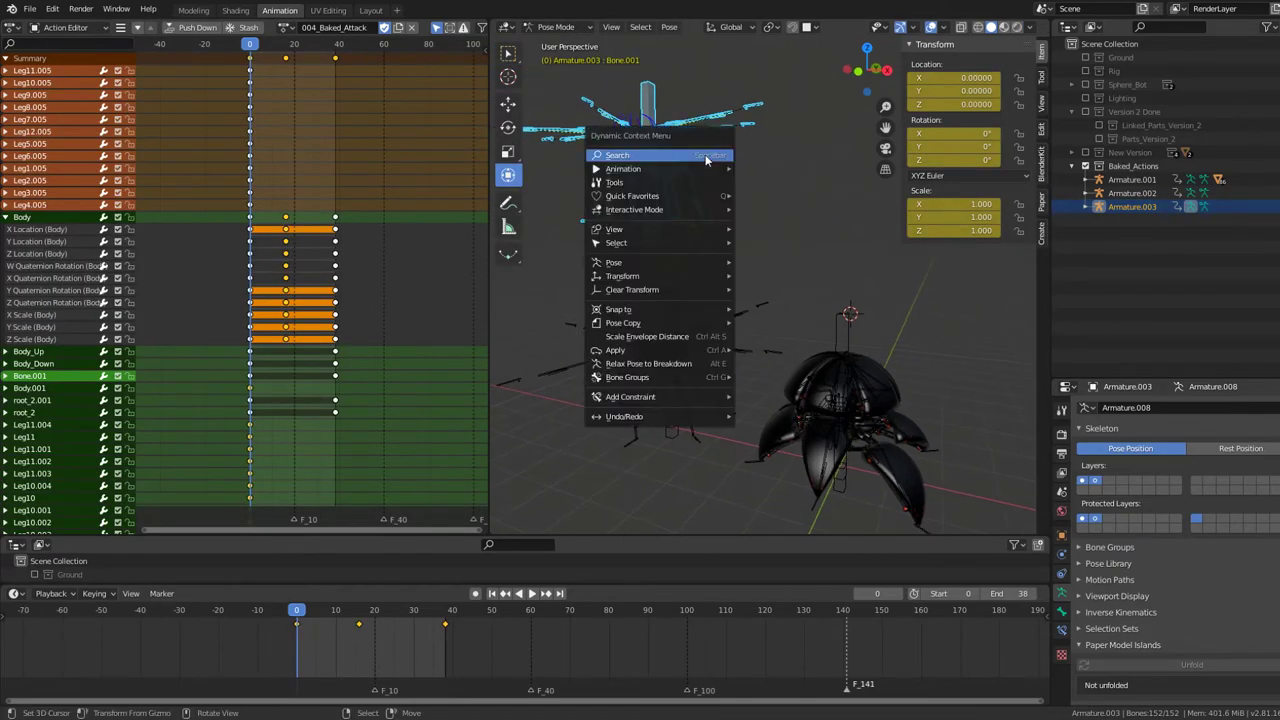
click(705, 155)
click(868, 178)
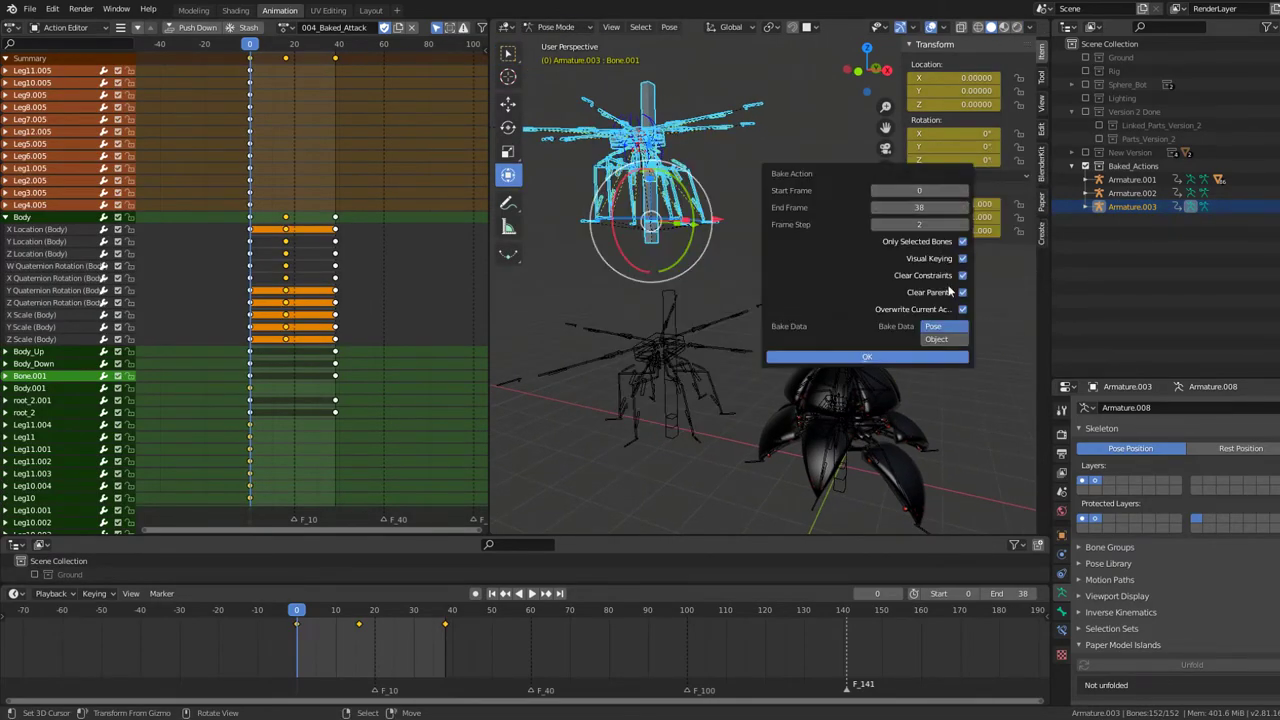
click(902, 357)
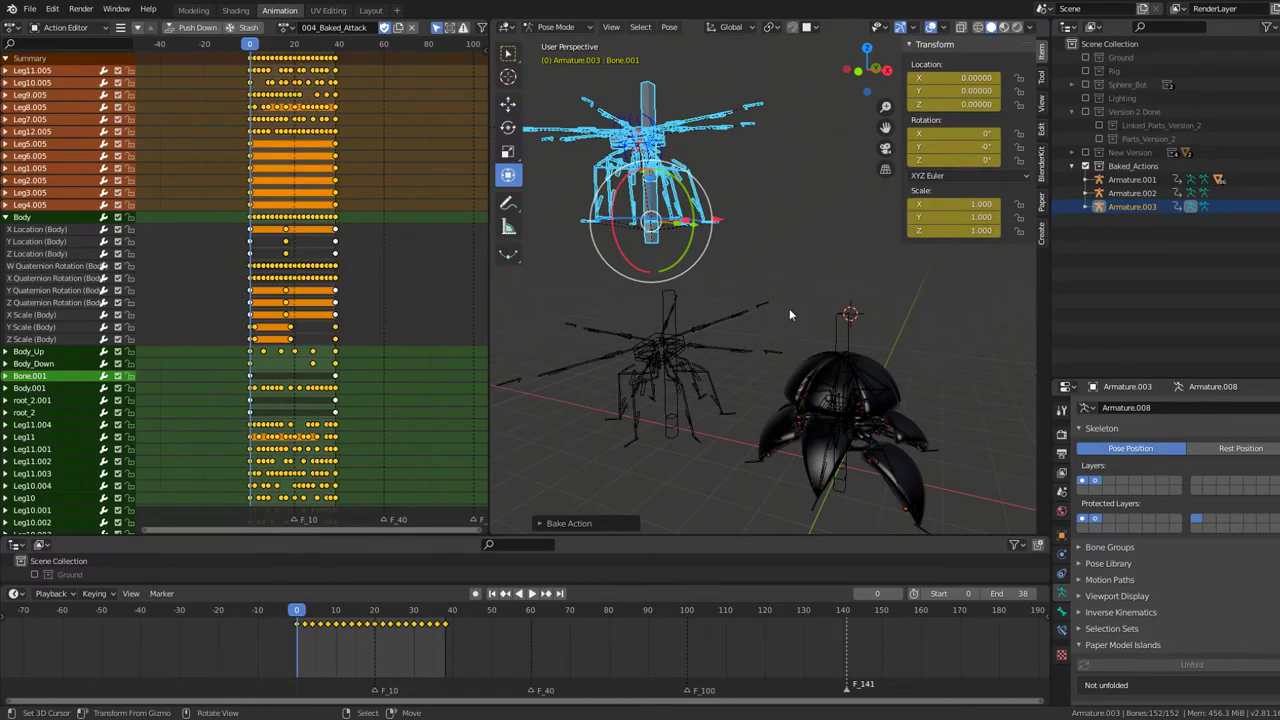
Step: Play the baked animation, leave Pose Mode, and select the original Armature.001
key(space)
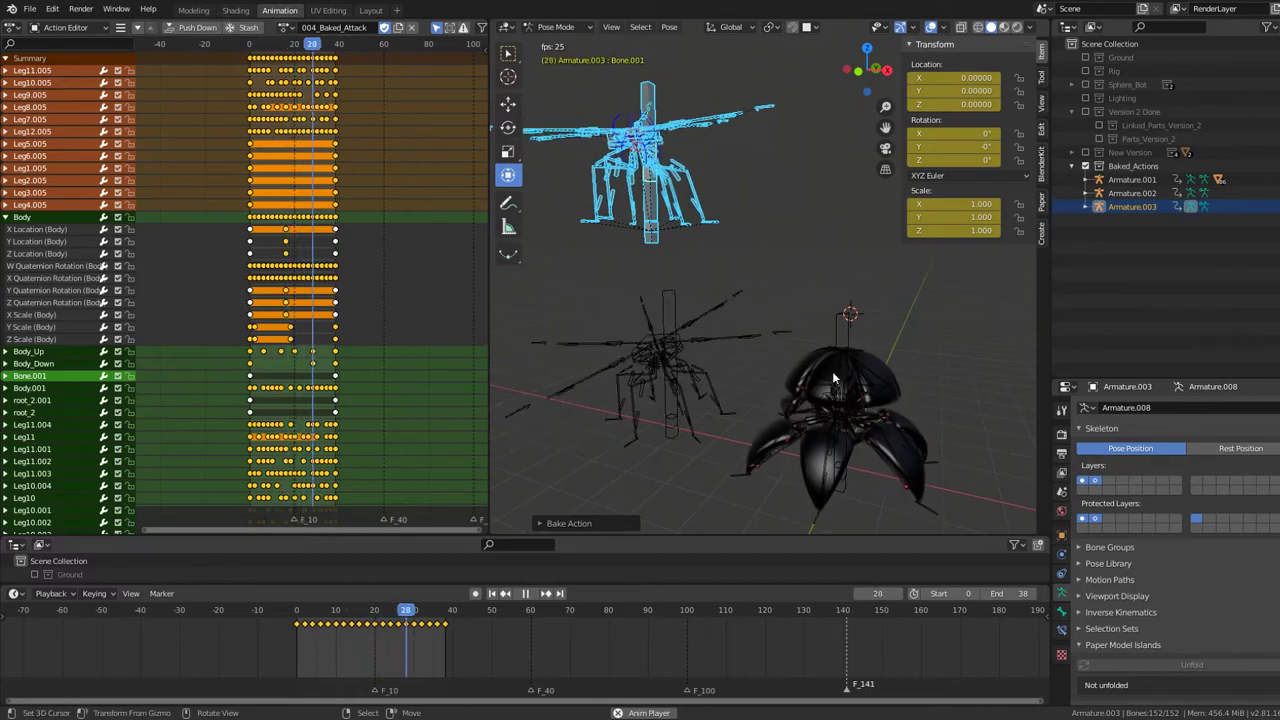
key(ctrl+Tab)
click(840, 330)
Step: Frame Armature.001 in the view and assign it the 004_Baked_Attack action
middle_drag(840, 330, 751, 280)
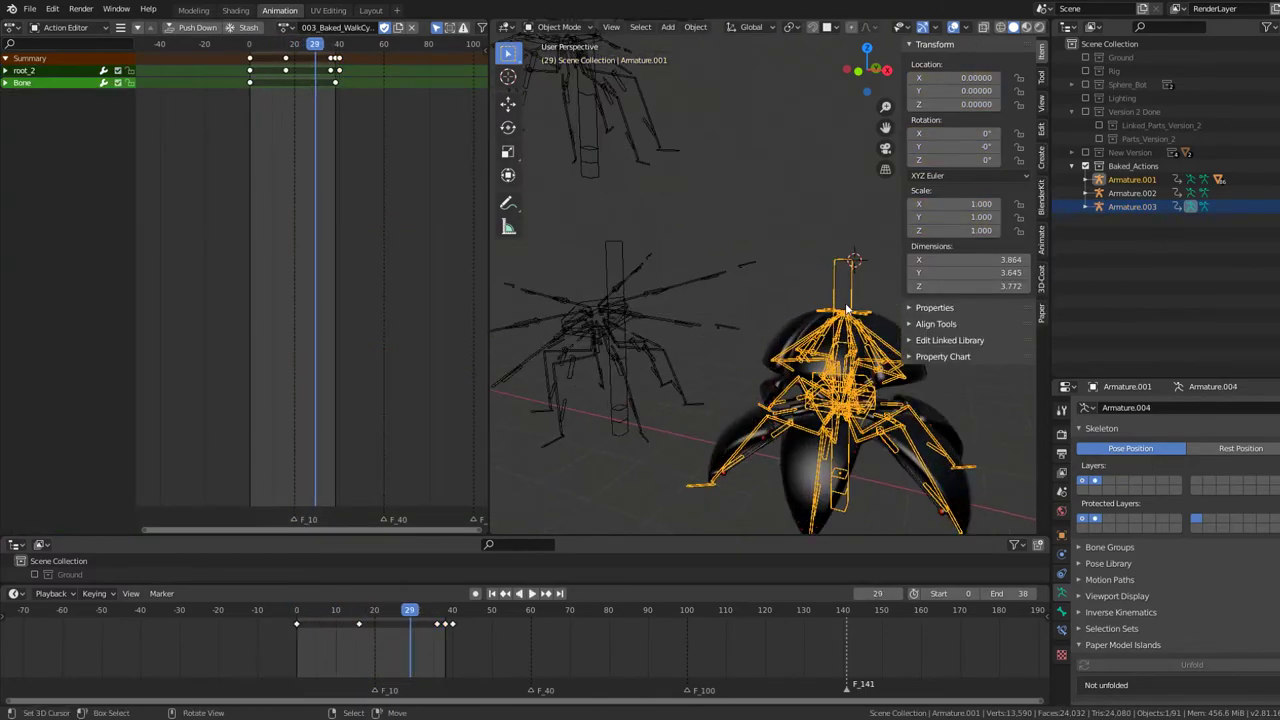
key(space)
key(KP_Decimal)
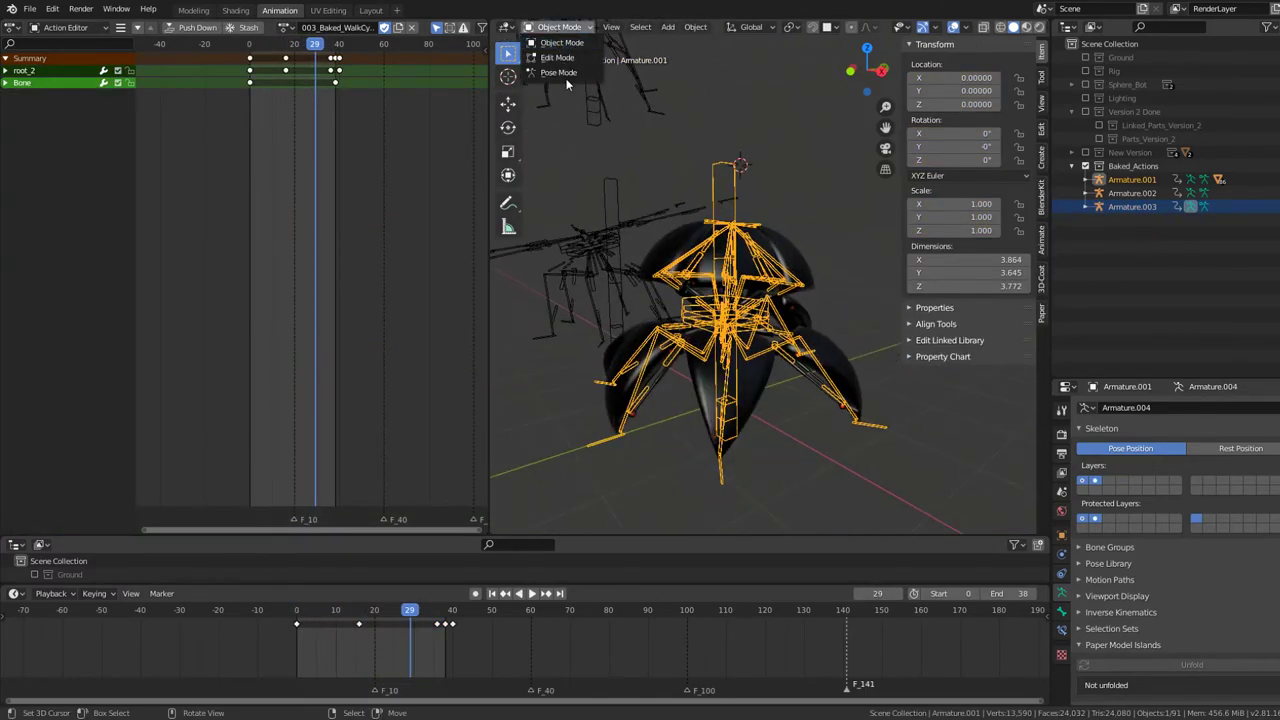
click(558, 73)
scroll(720, 295, up, 3)
scroll(721, 290, up, 2)
scroll(720, 302, up, 3)
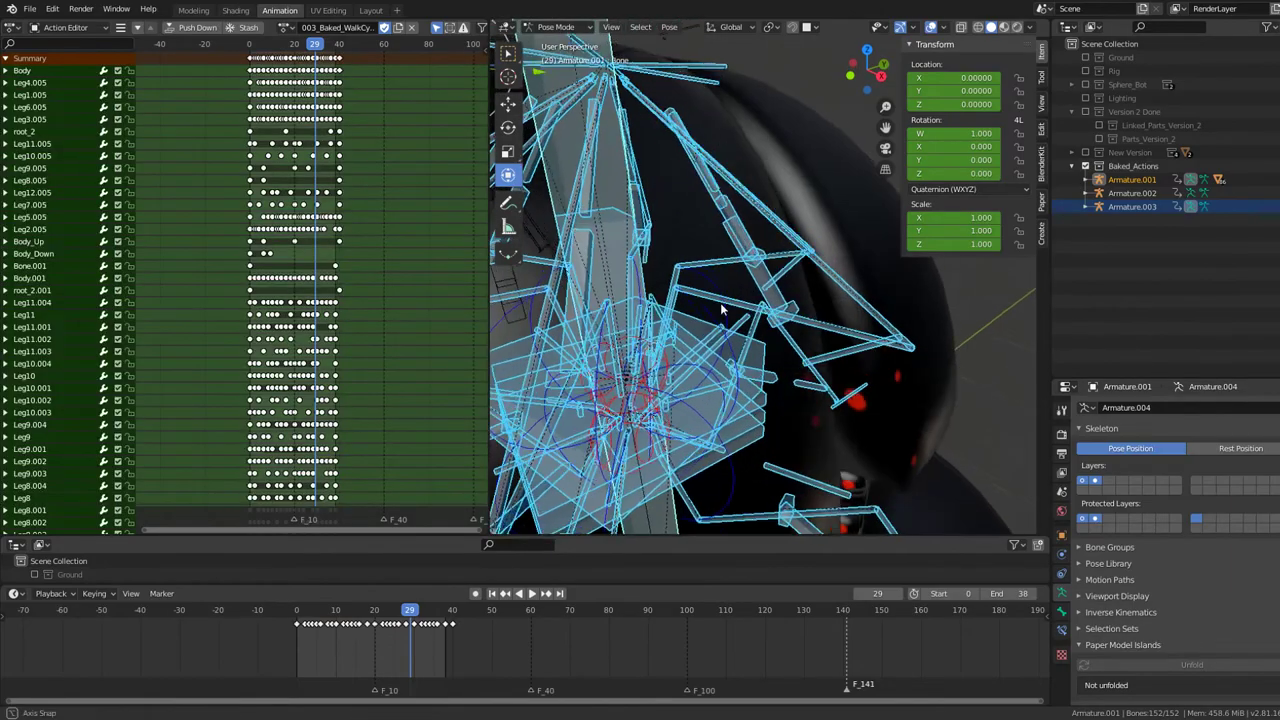
scroll(720, 302, down, 2)
scroll(743, 225, down, 3)
scroll(700, 160, down, 3)
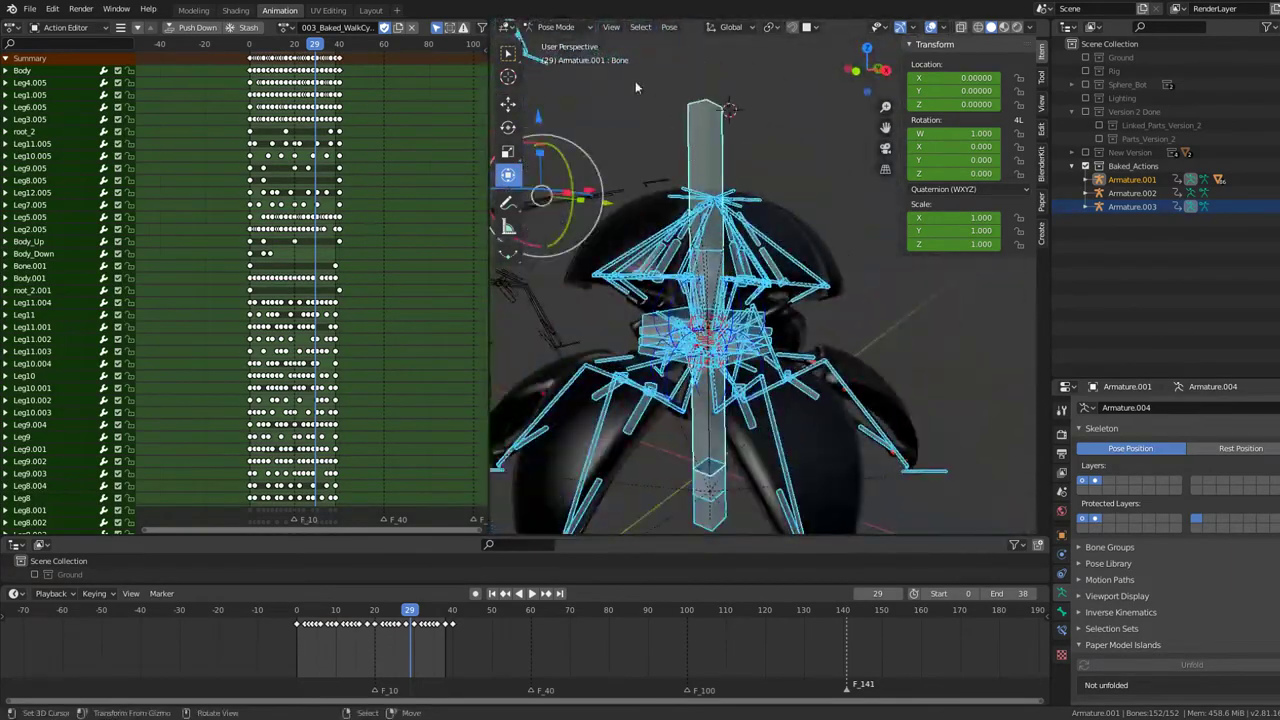
click(562, 43)
click(286, 27)
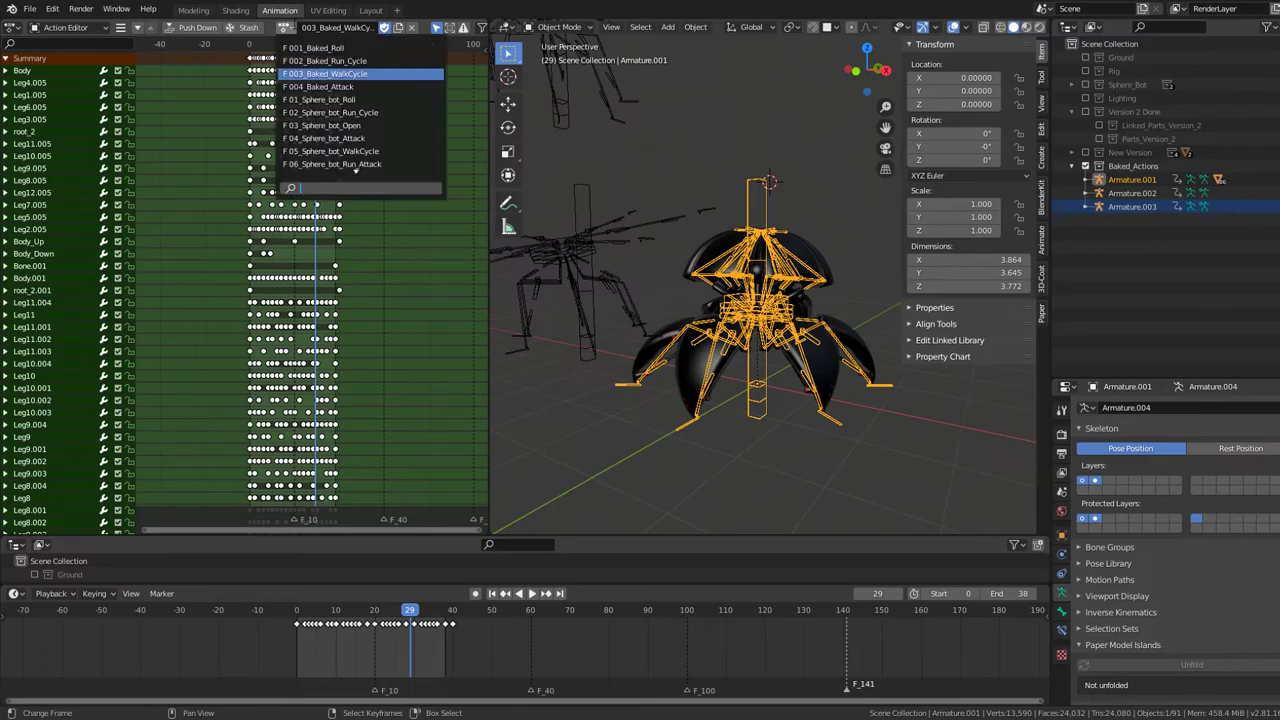
click(330, 86)
Step: Play the animation and delete the duplicate Armature.003
key(space)
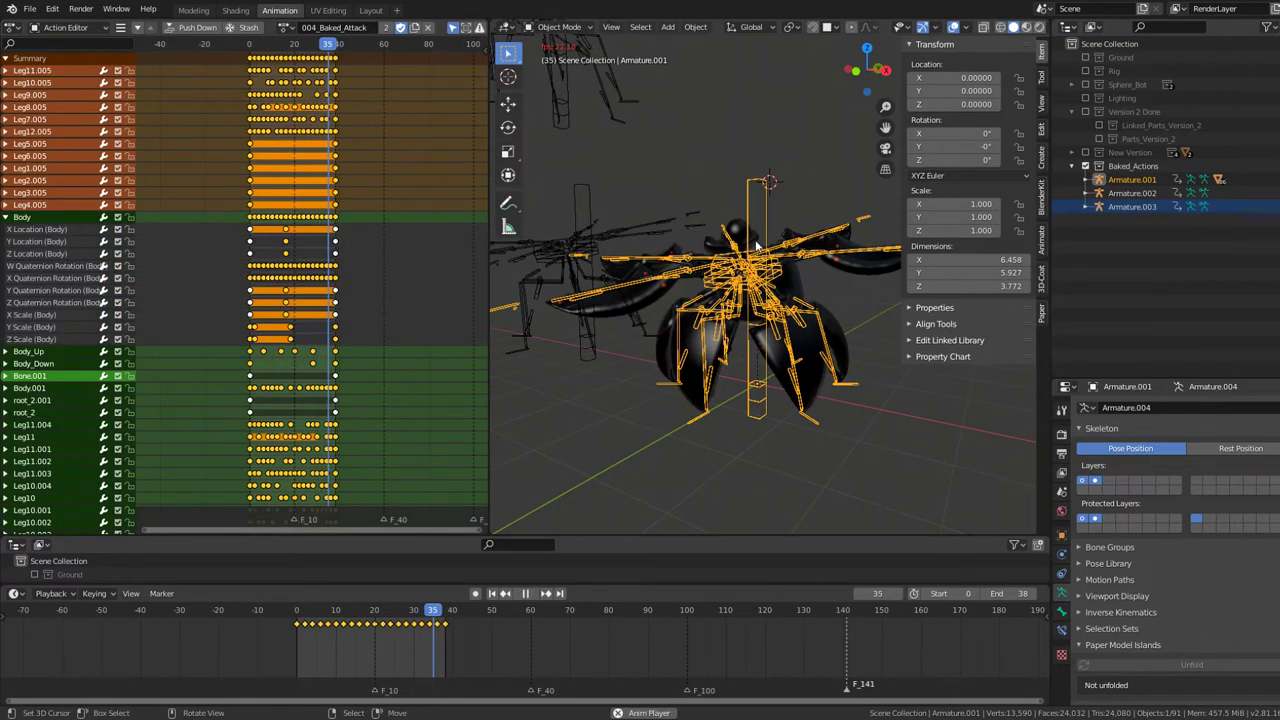
mouse_move(705, 291)
middle_down()
mouse_move(745, 313)
mouse_move(729, 238)
mouse_move(713, 256)
mouse_move(719, 228)
middle_up()
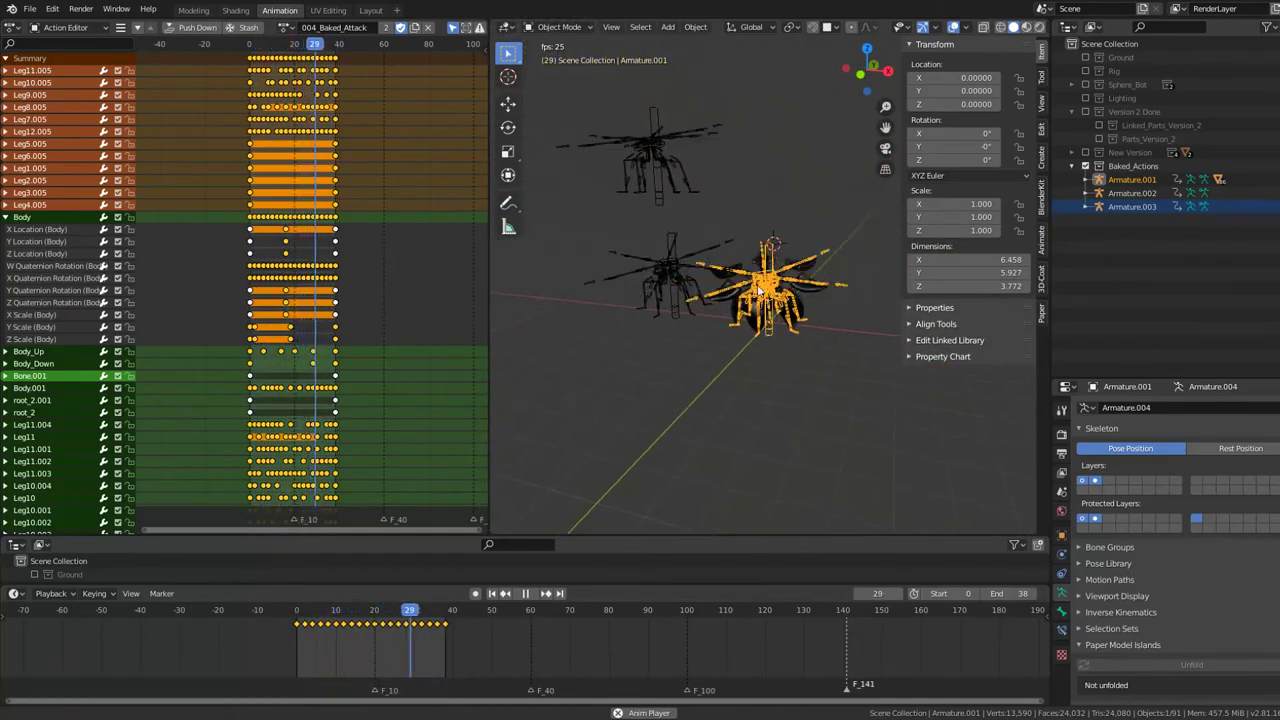
click(719, 226)
key(x)
click(719, 226)
Step: Reselect Armature.001 and save the blend file
scroll(798, 286, up, 2)
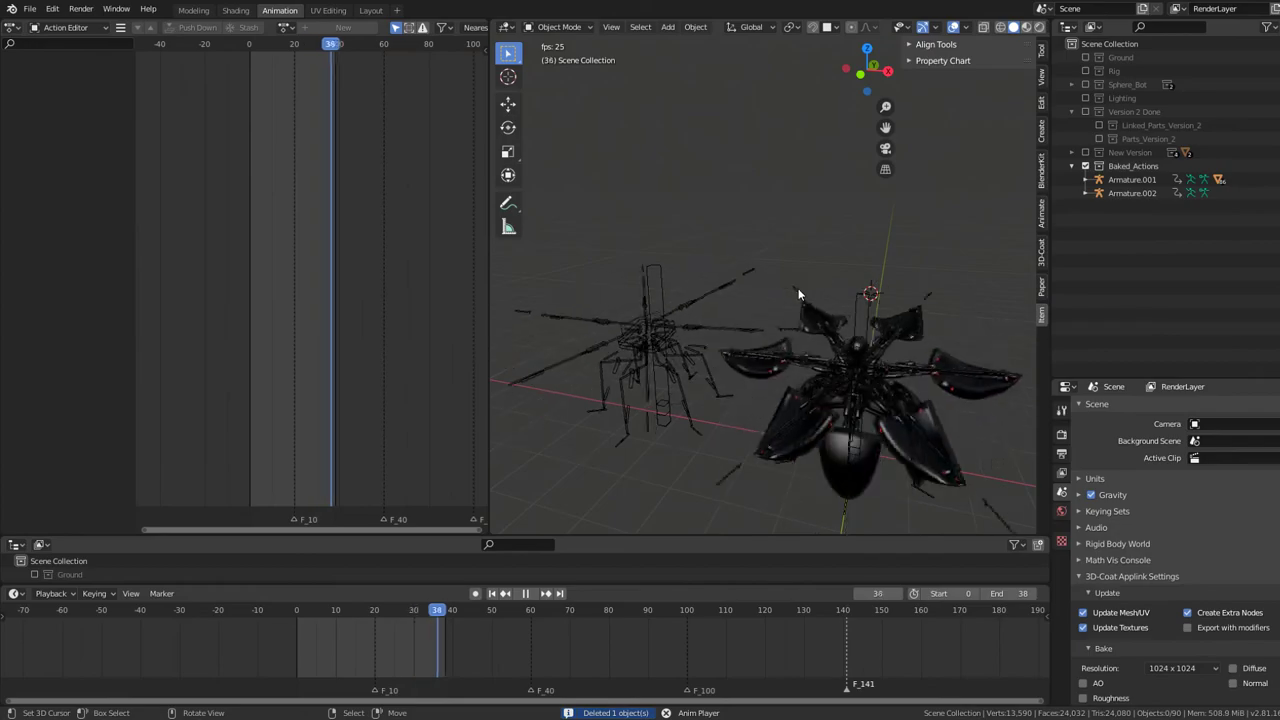
click(817, 292)
middle_drag(755, 241, 685, 202)
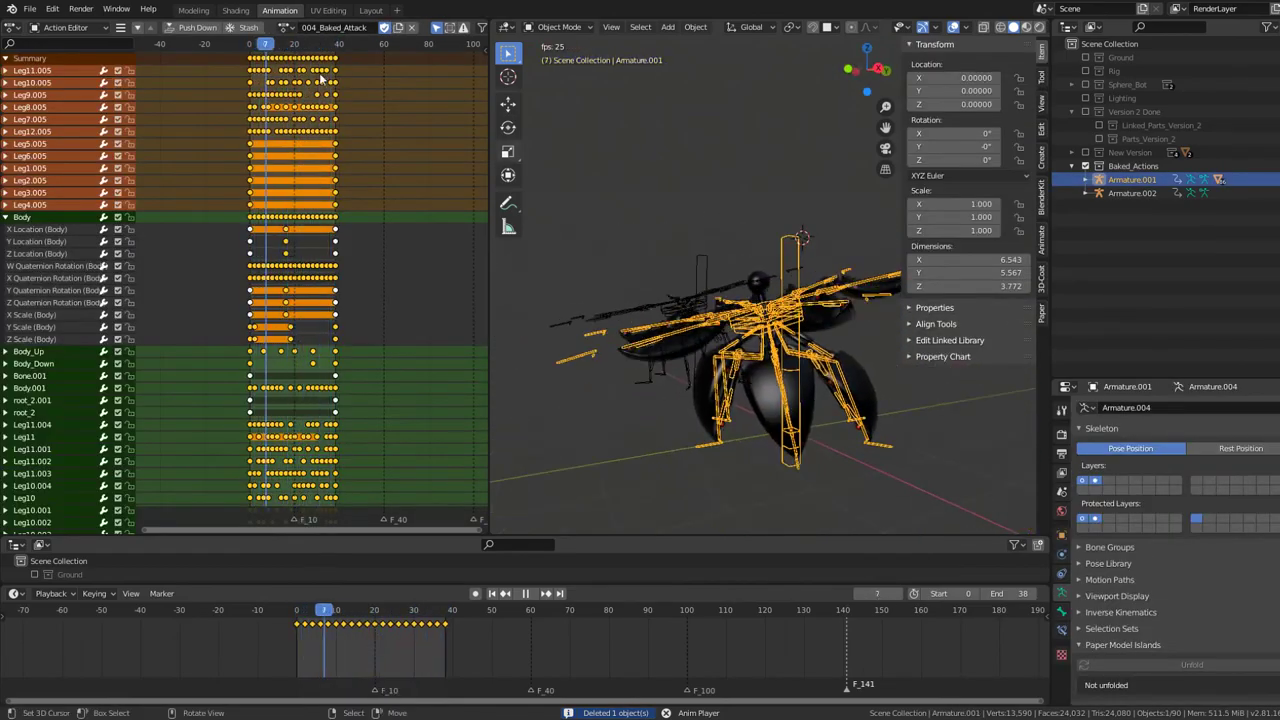
click(30, 9)
click(78, 130)
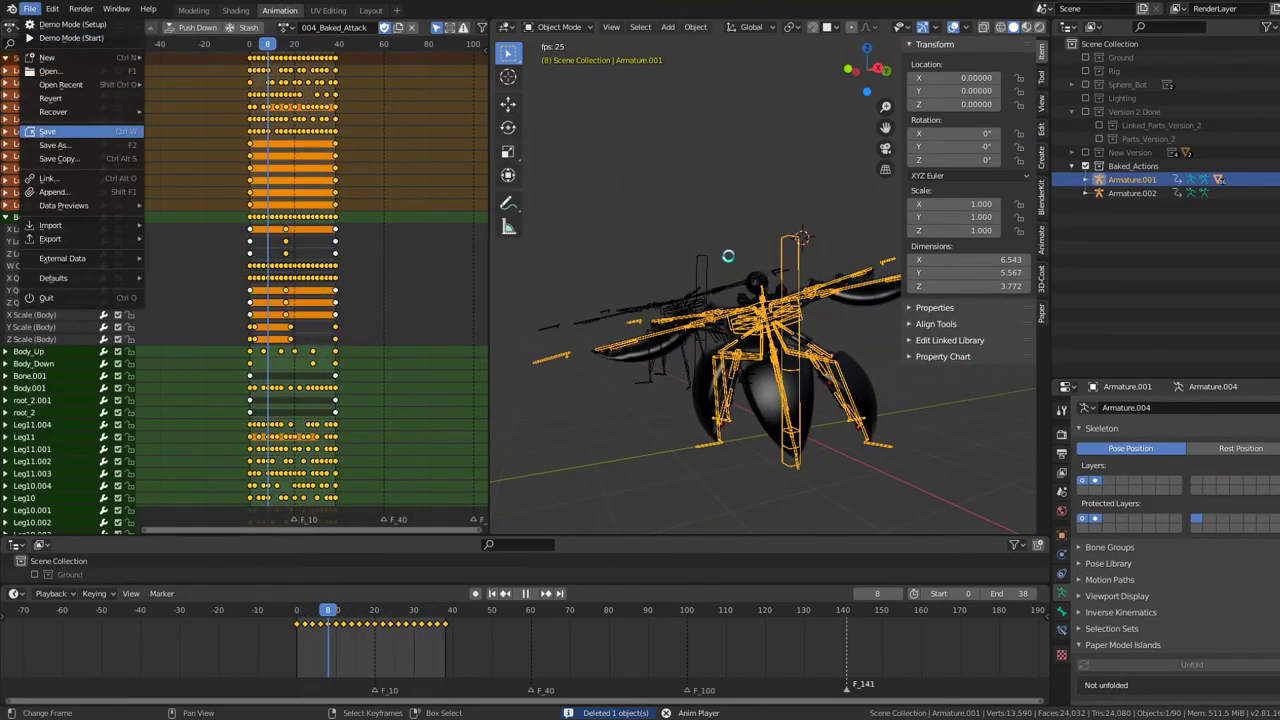